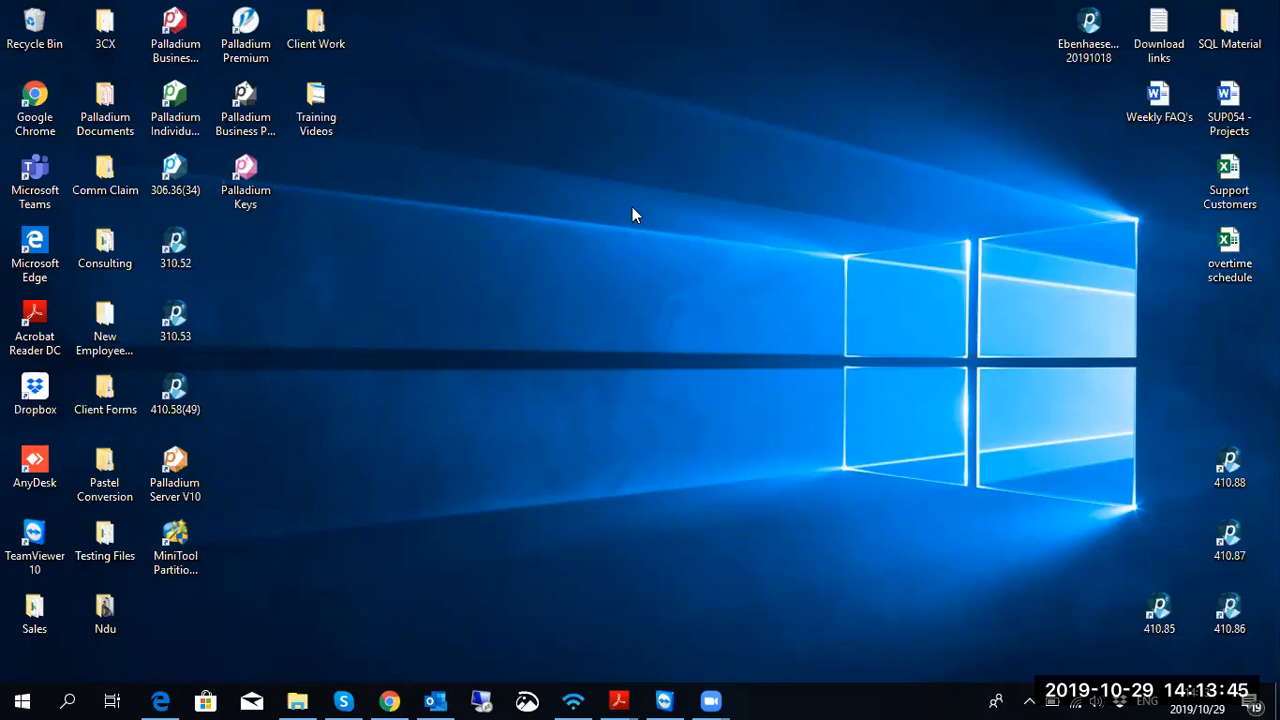
Step: Search Windows for "control" and open Control Center & Documentation
left_click(68, 700)
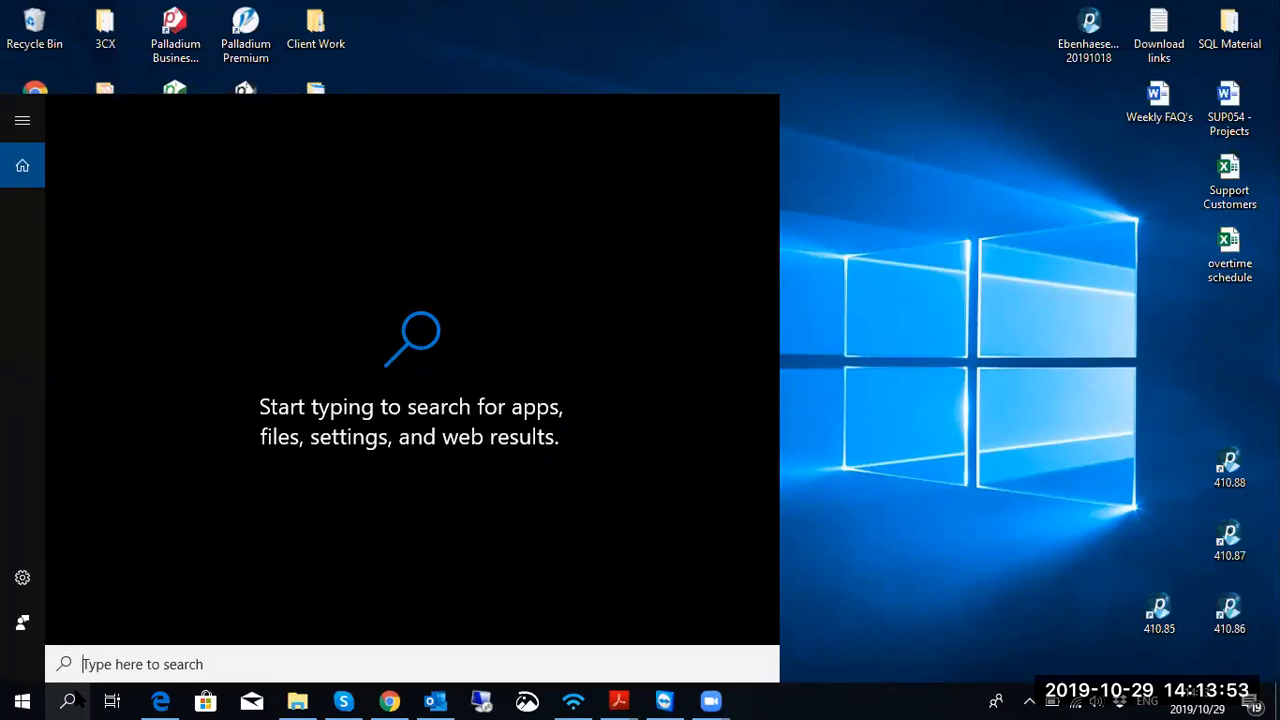
type("co")
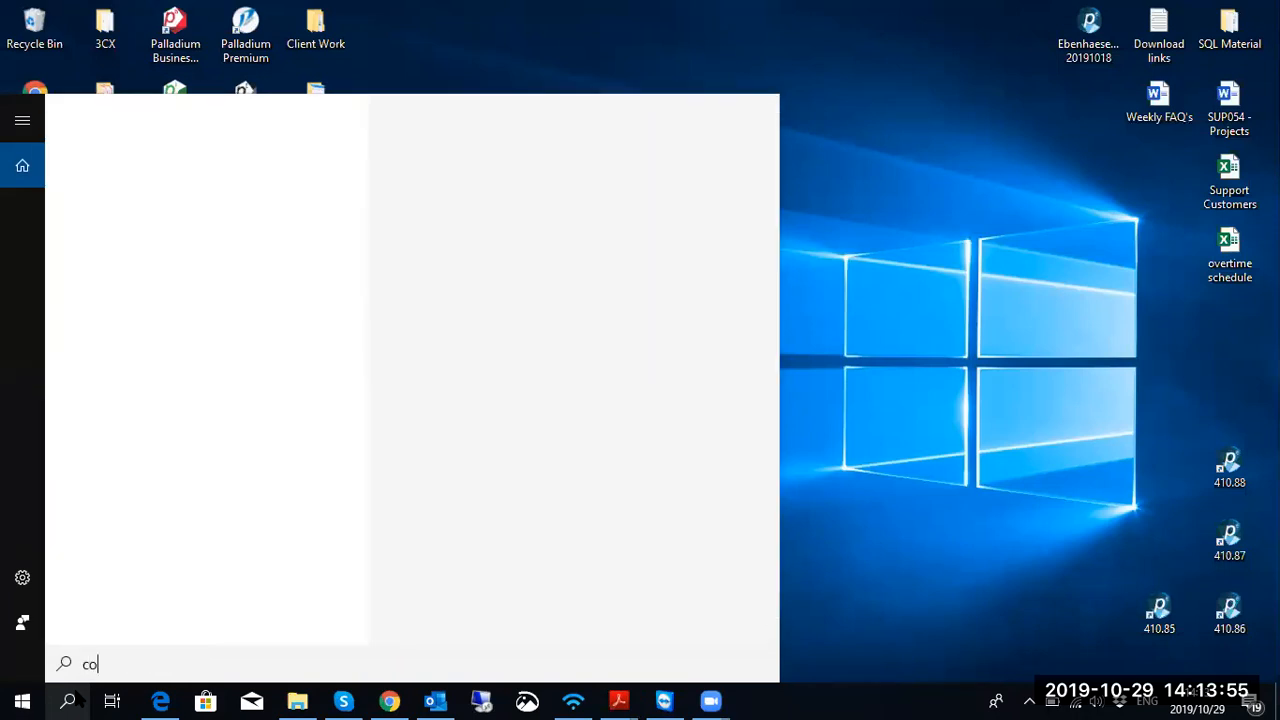
type("ntrol")
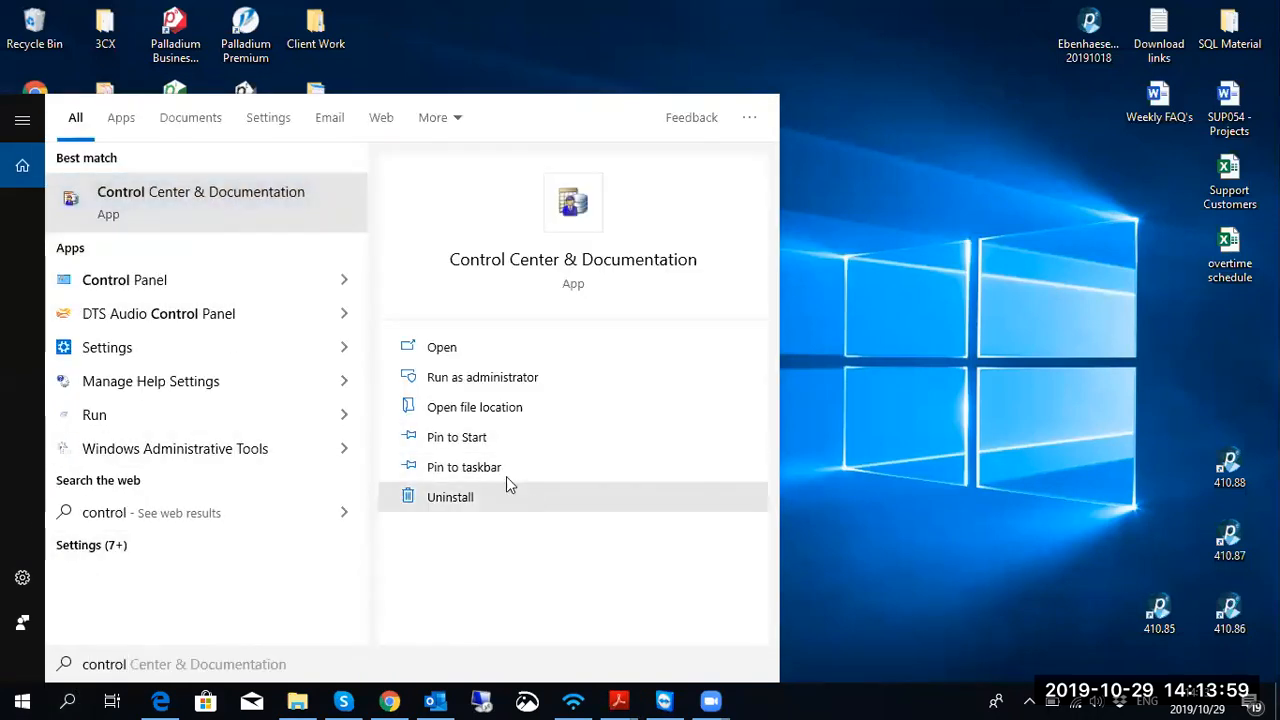
left_click(230, 215)
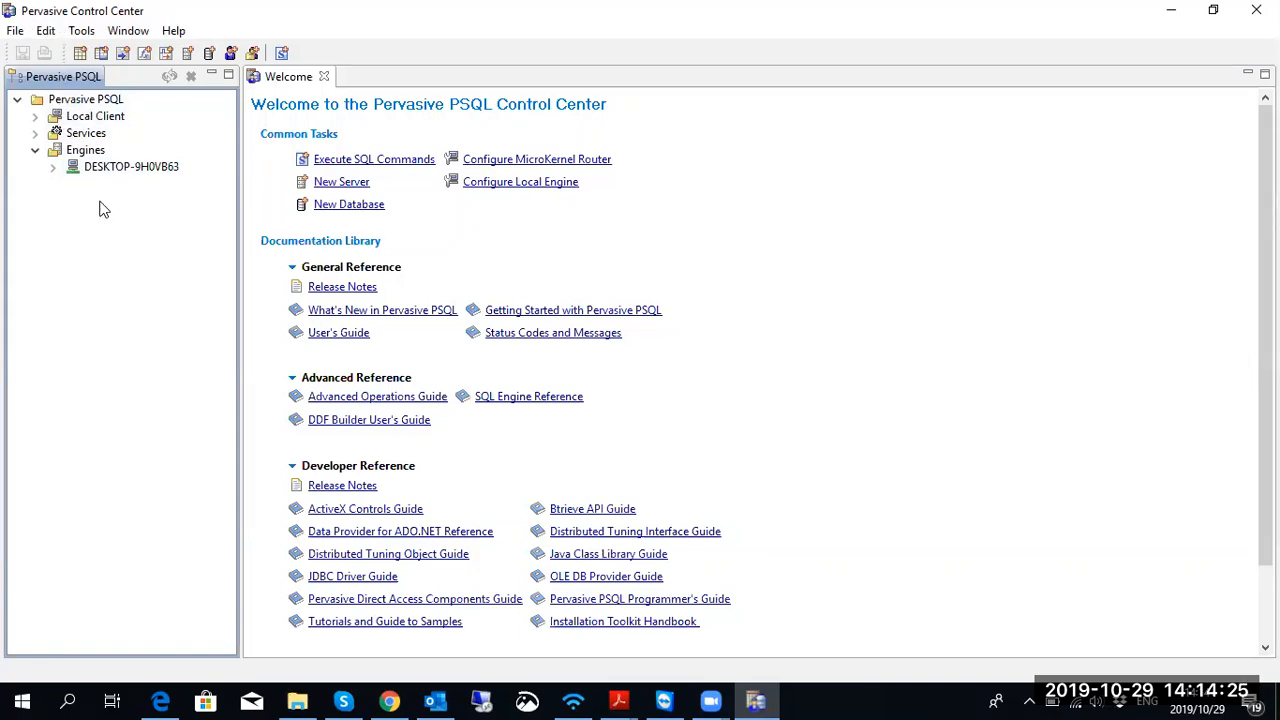
Step: Open the ODBC Administrator and show the system data sources
left_click(82, 31)
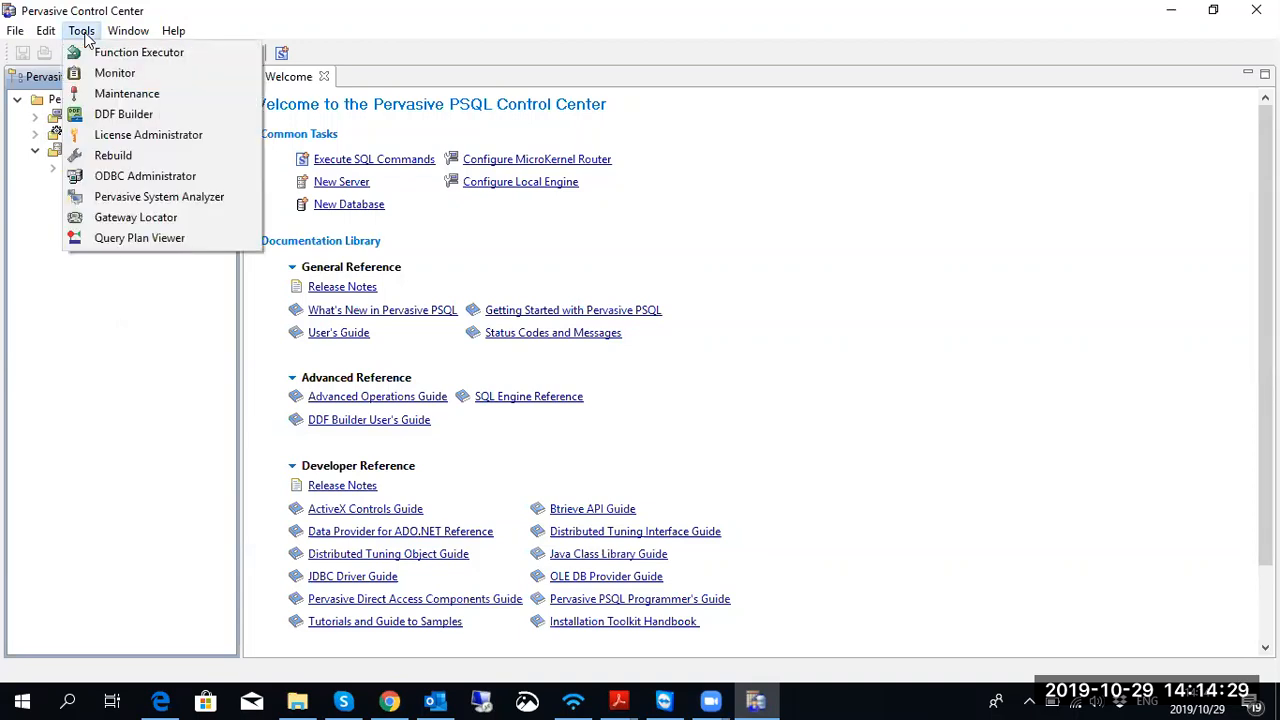
left_click(137, 178)
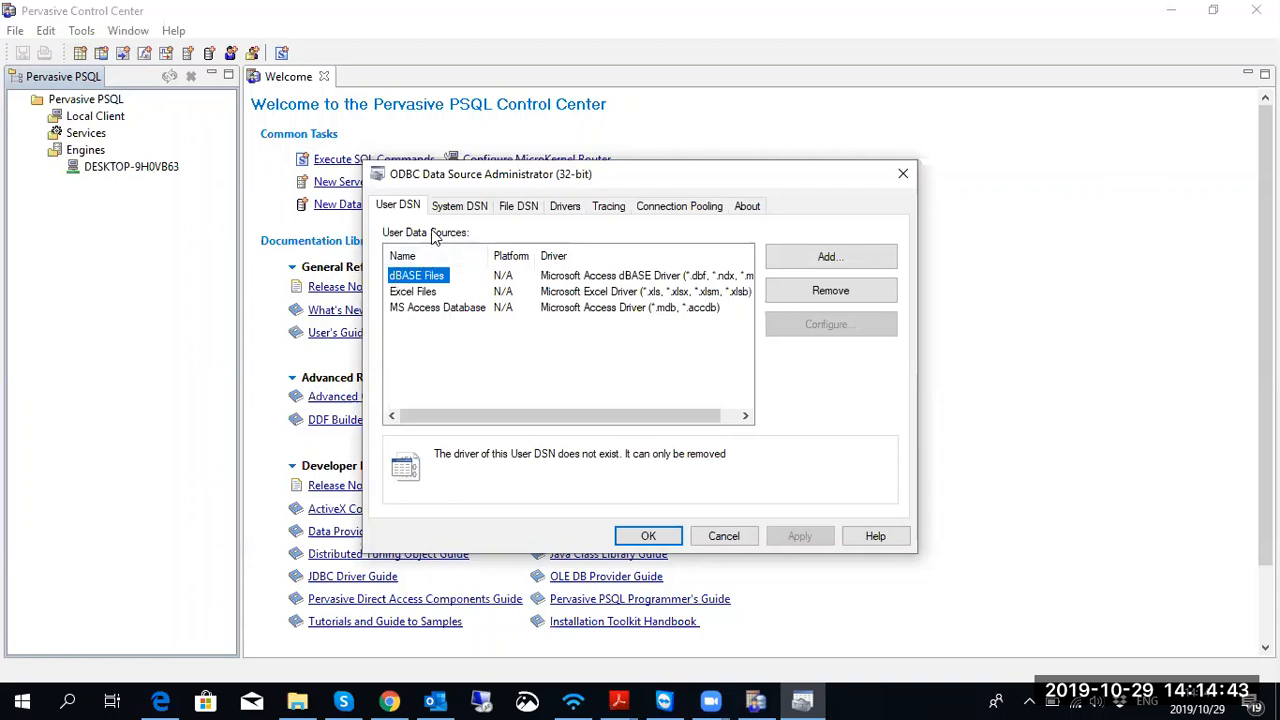
left_click(455, 206)
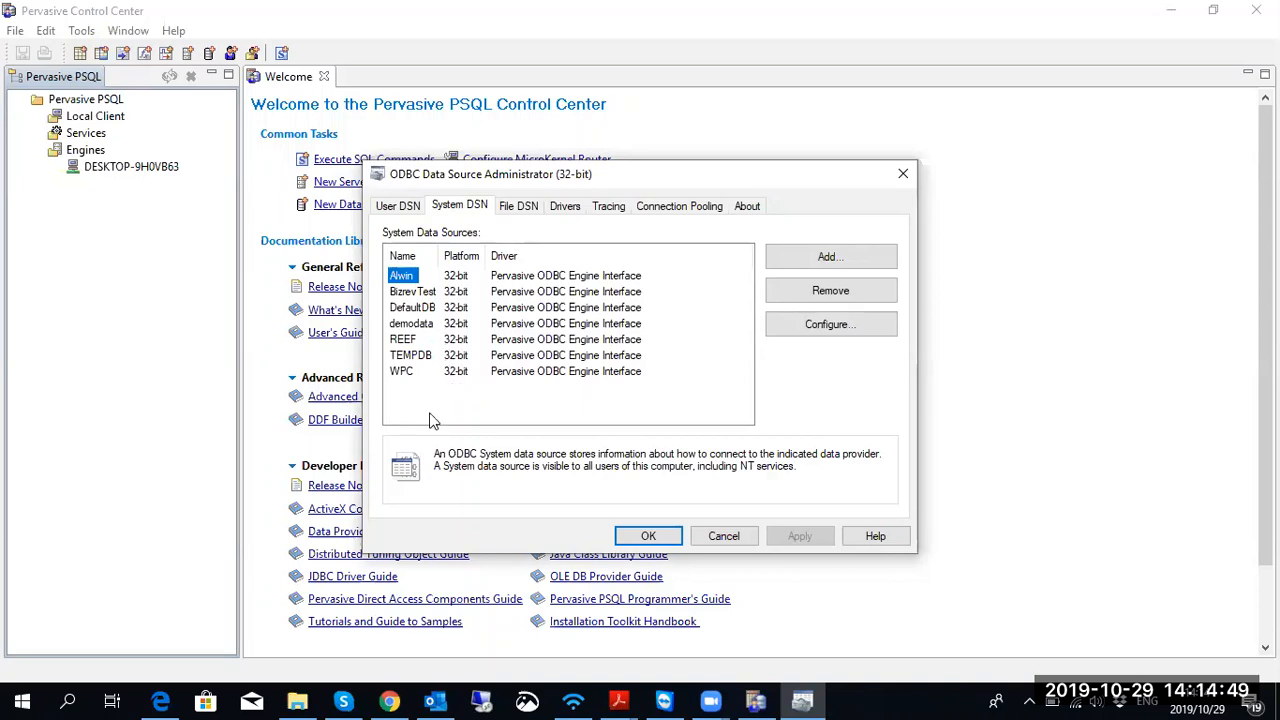
Step: Add a new system data source that uses the Pervasive ODBC Engine Interface driver
left_click(843, 260)
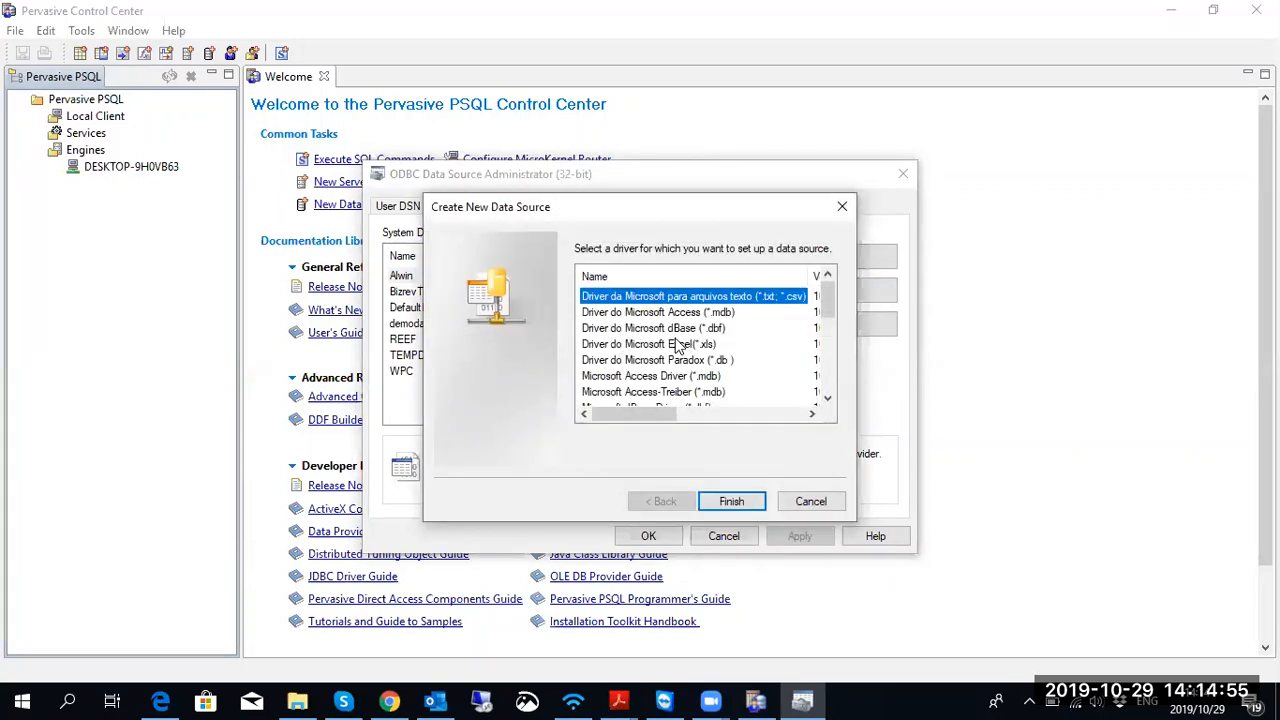
scroll(677, 343, "down", 2)
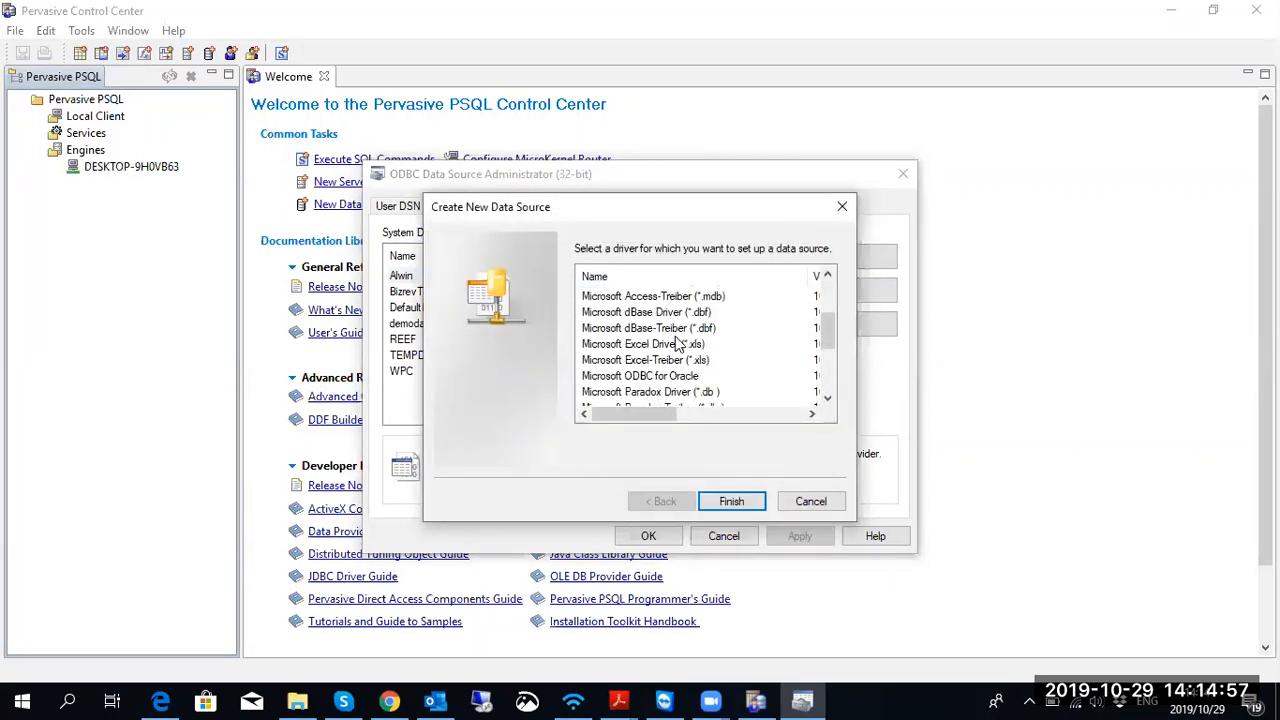
scroll(677, 343, "down", 2)
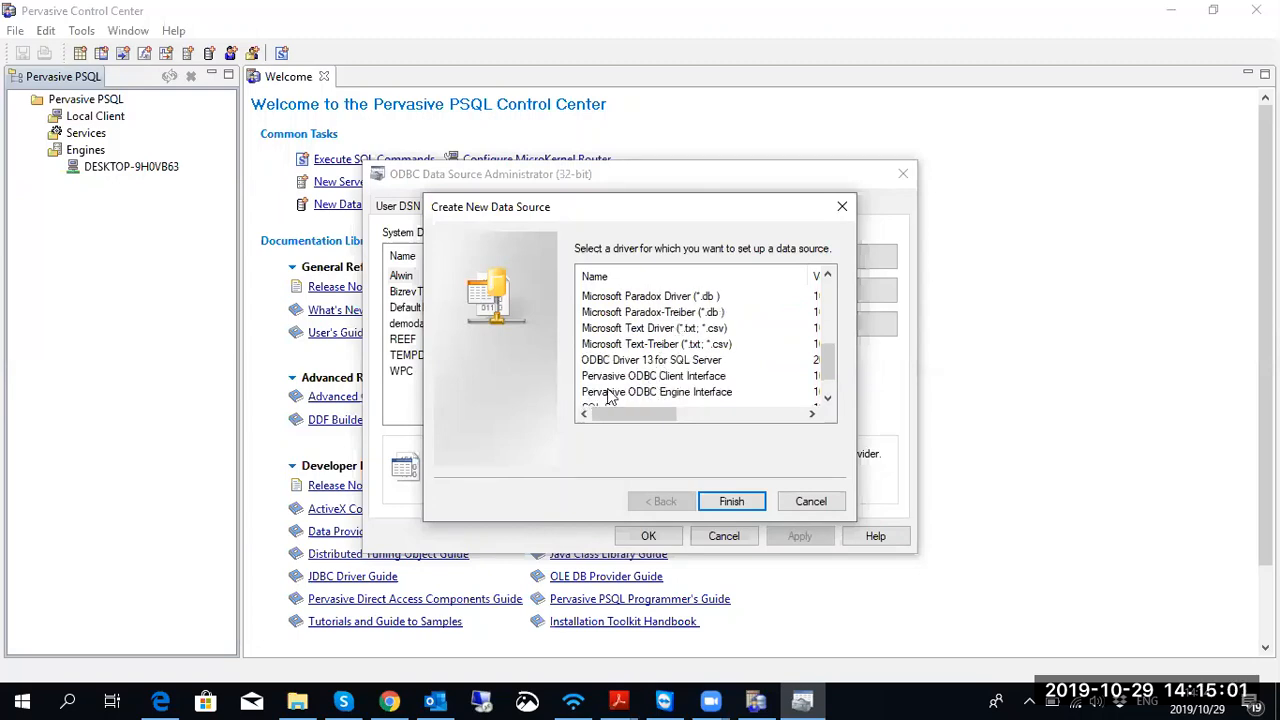
left_click(688, 398)
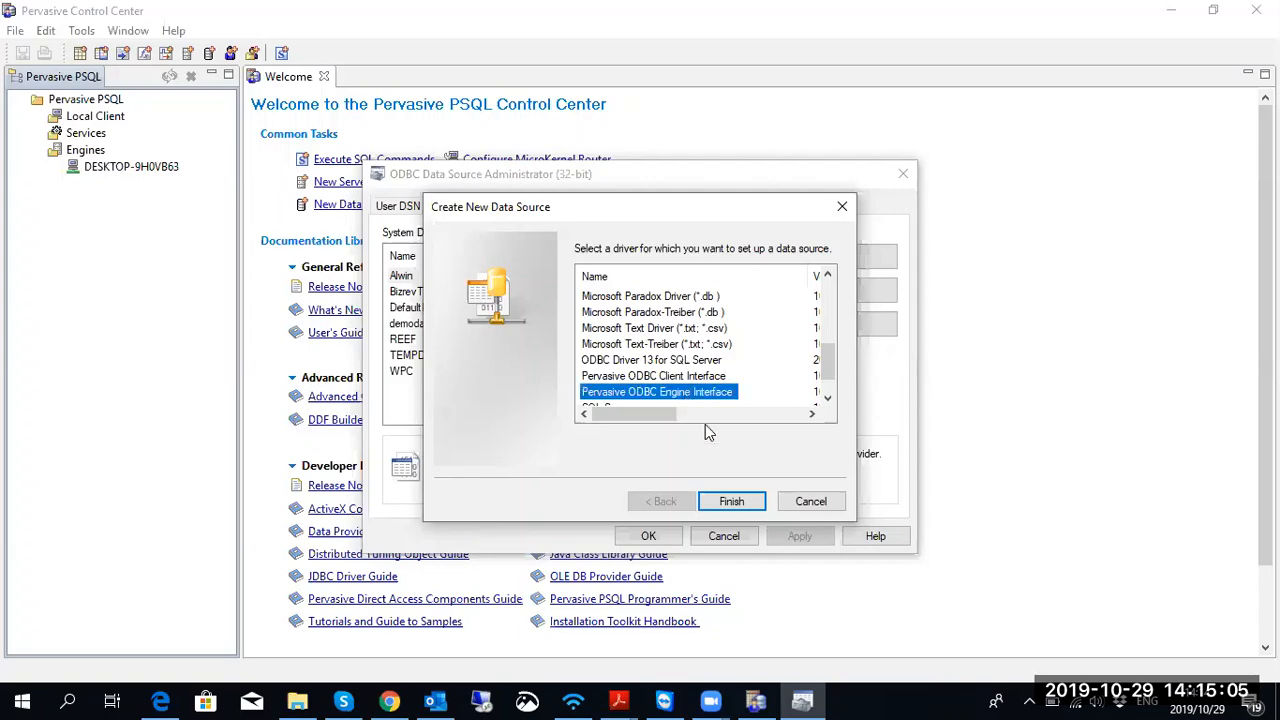
left_click(734, 500)
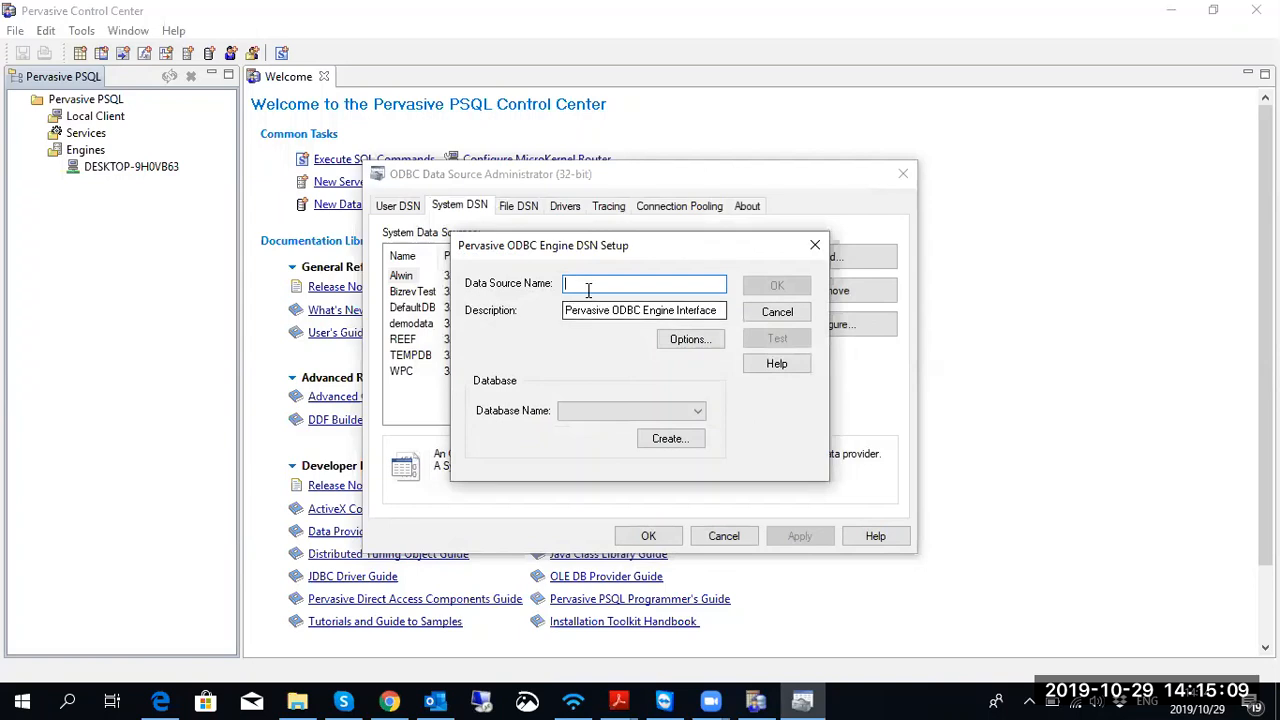
Step: Name the data source Beeline and check which existing databases are available for it
type("Beeline")
left_click_drag(594, 256, 607, 245)
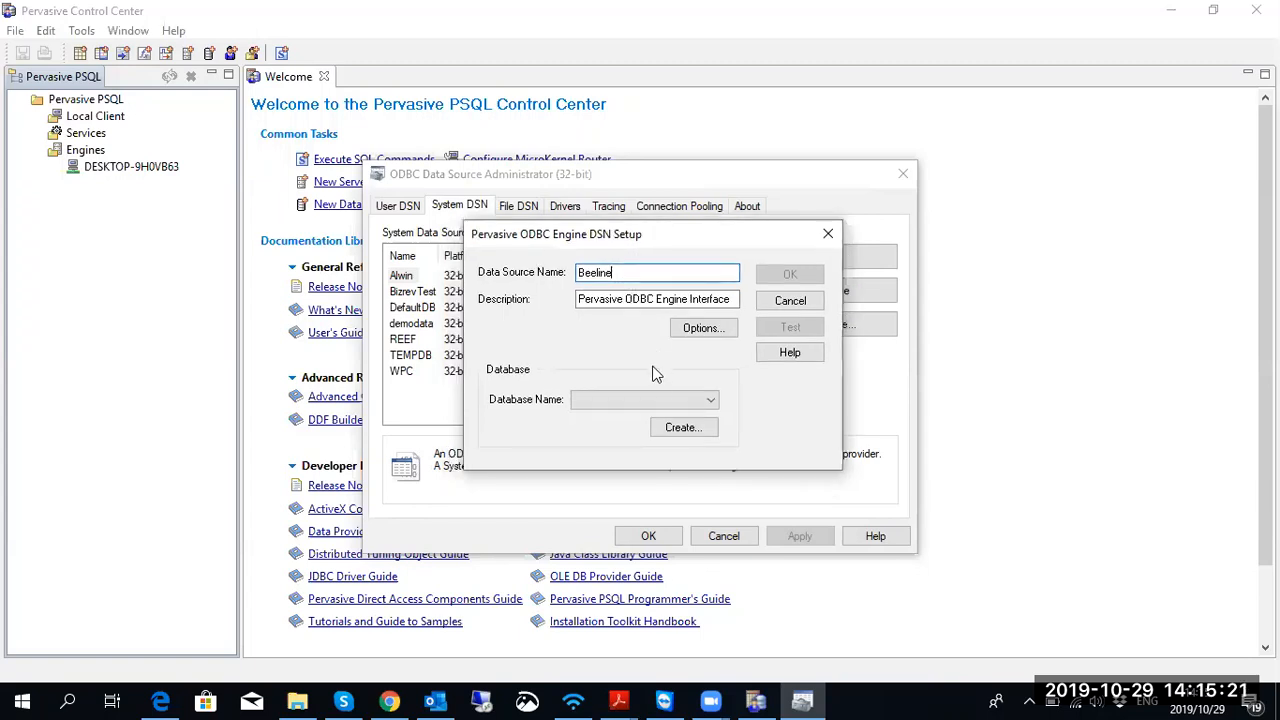
left_click(713, 402)
left_click(713, 402)
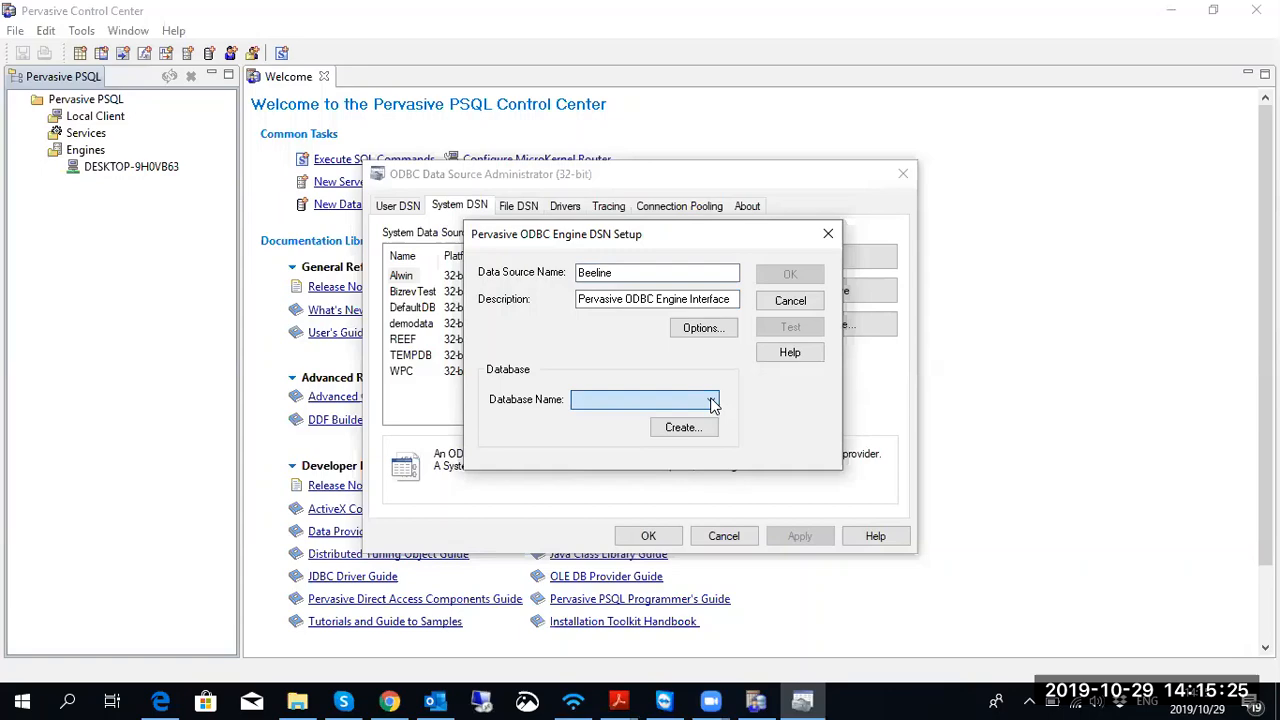
Step: Create a database named Beeline with the BEELINE folder inside Pastel Conversion's wetransfer-ecb0bd folder as its dictionary location
left_click(682, 429)
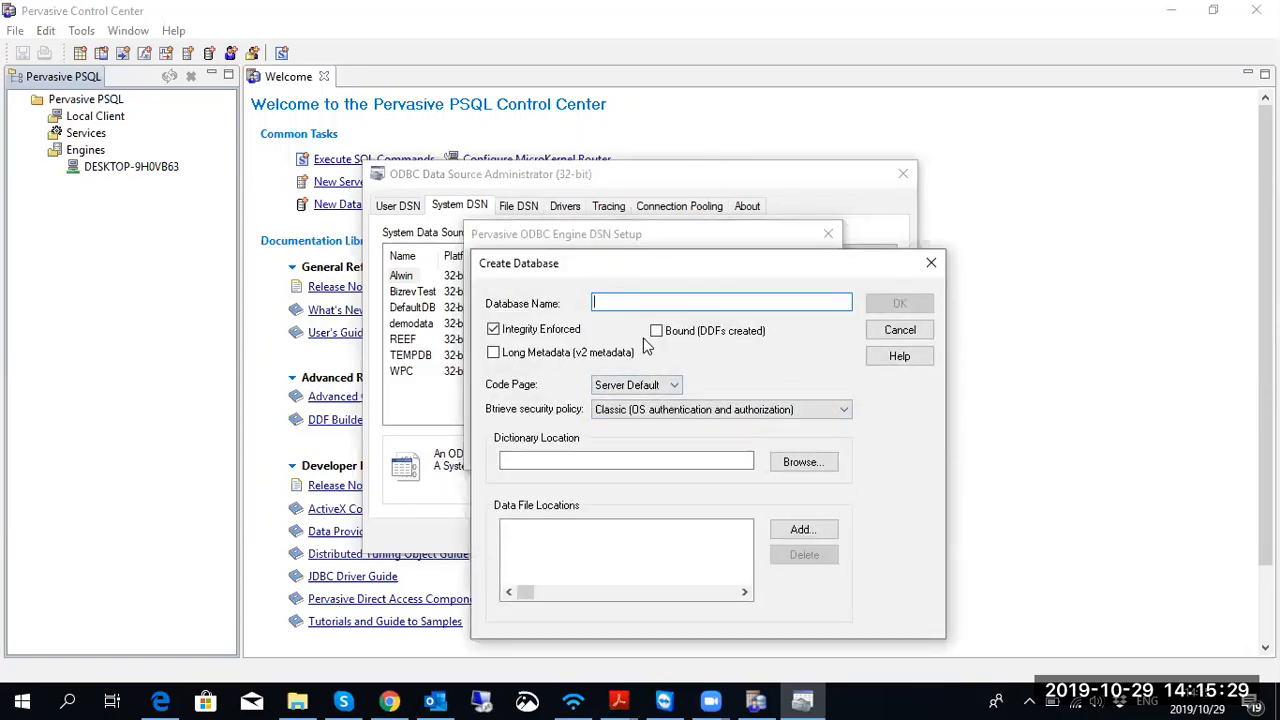
type("Beeline")
left_click(796, 462)
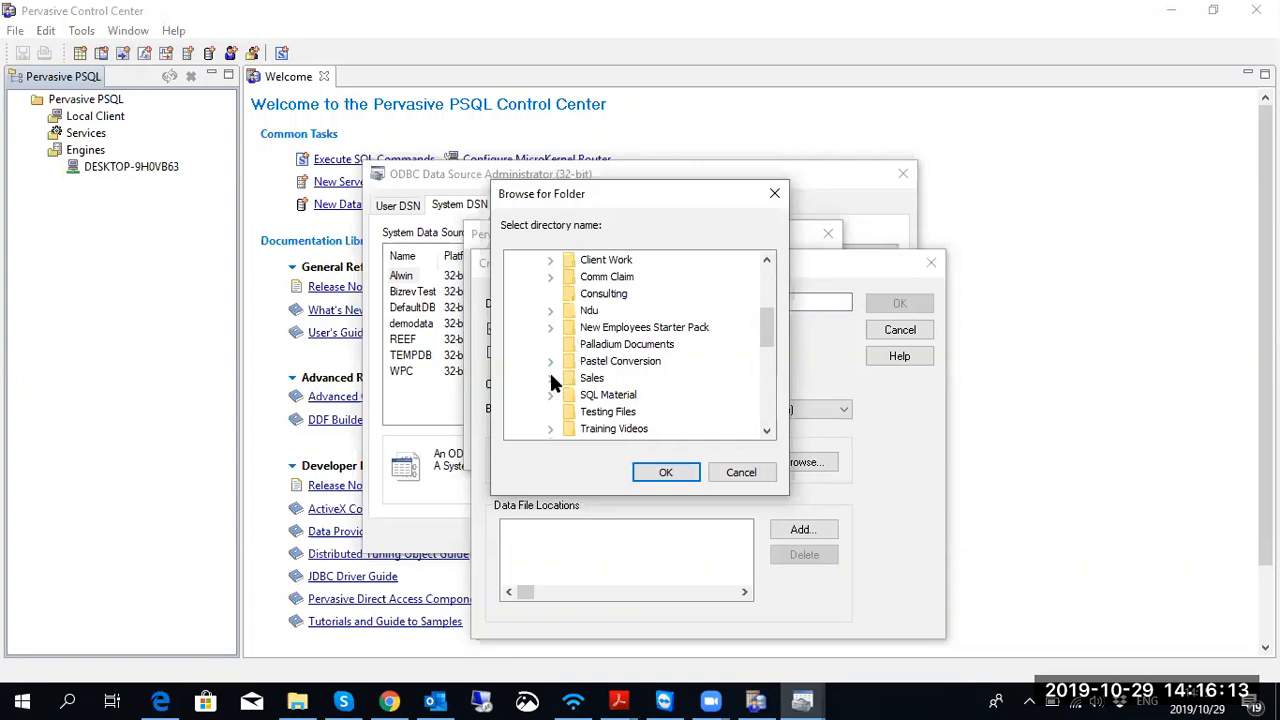
scroll(571, 327, "up", 1)
scroll(541, 384, "down", 1)
left_click(550, 361)
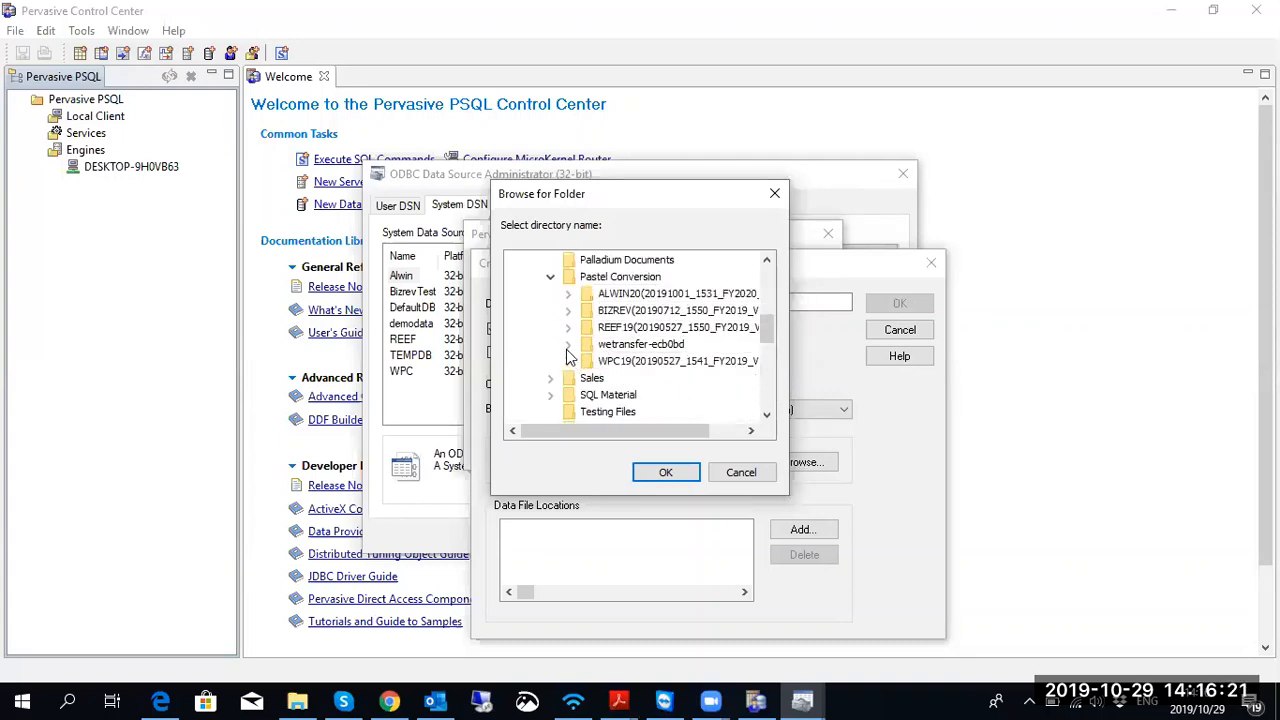
left_click(567, 346)
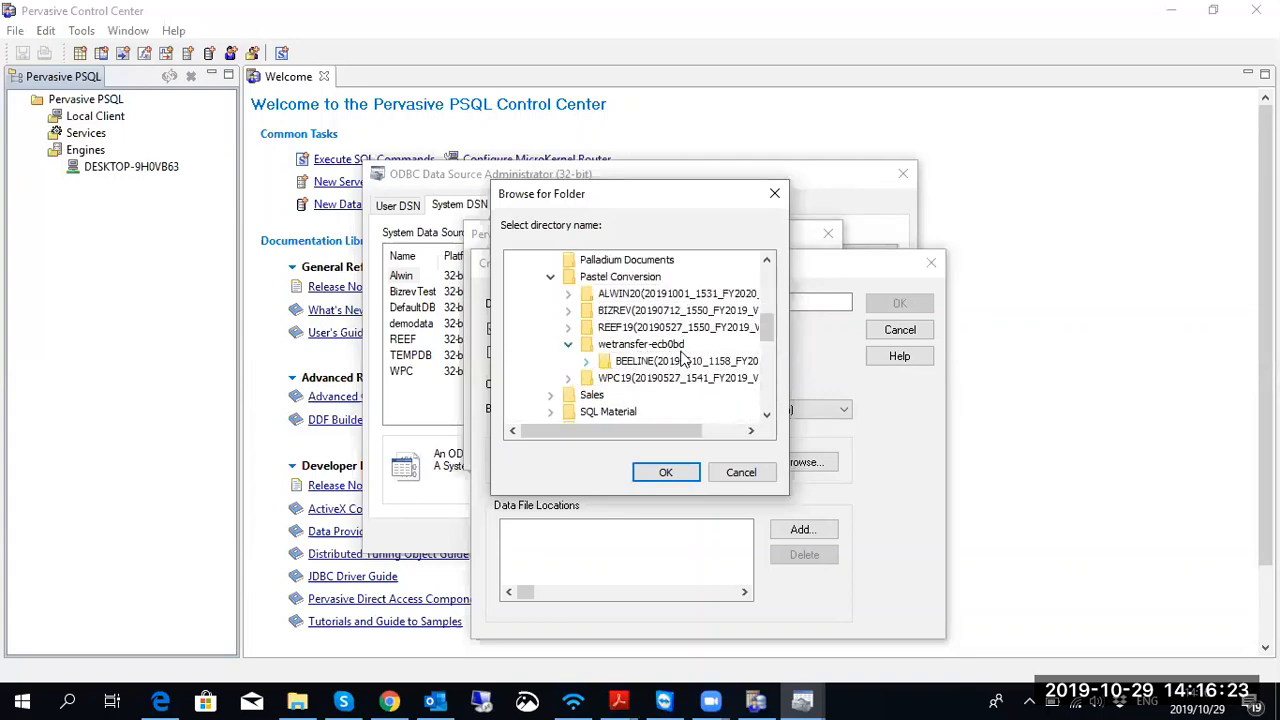
left_click(655, 363)
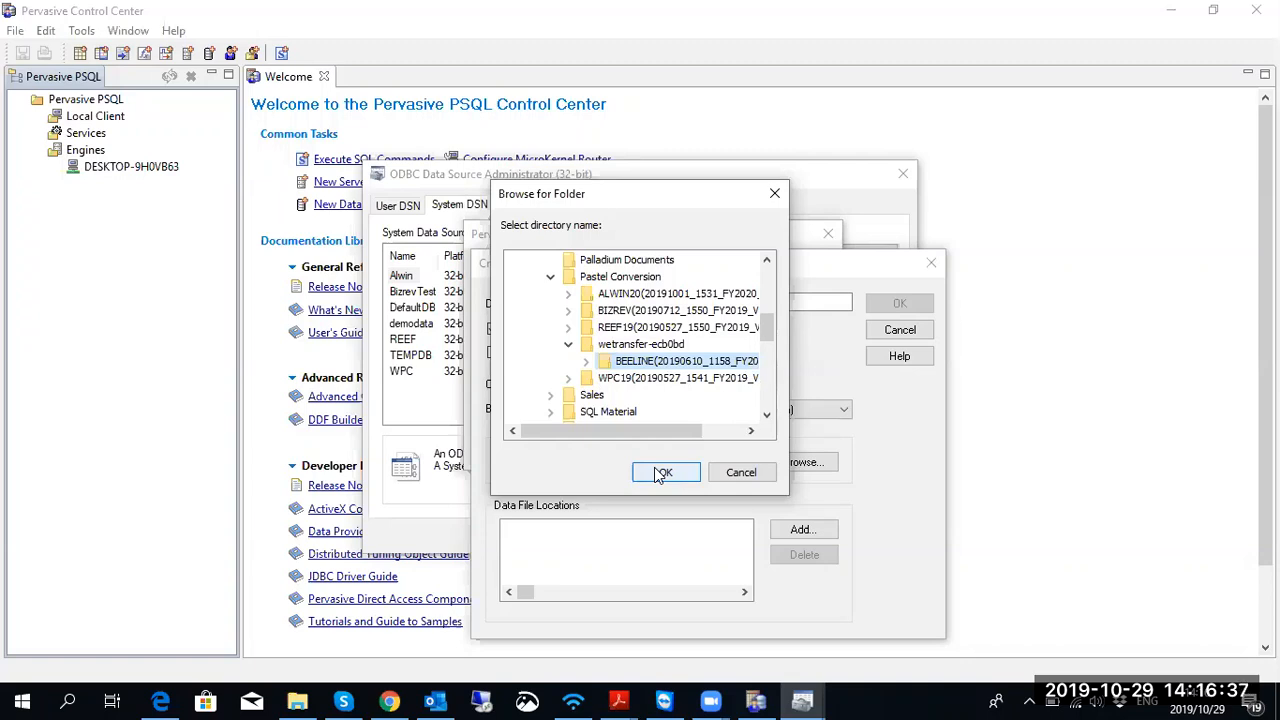
left_click(660, 473)
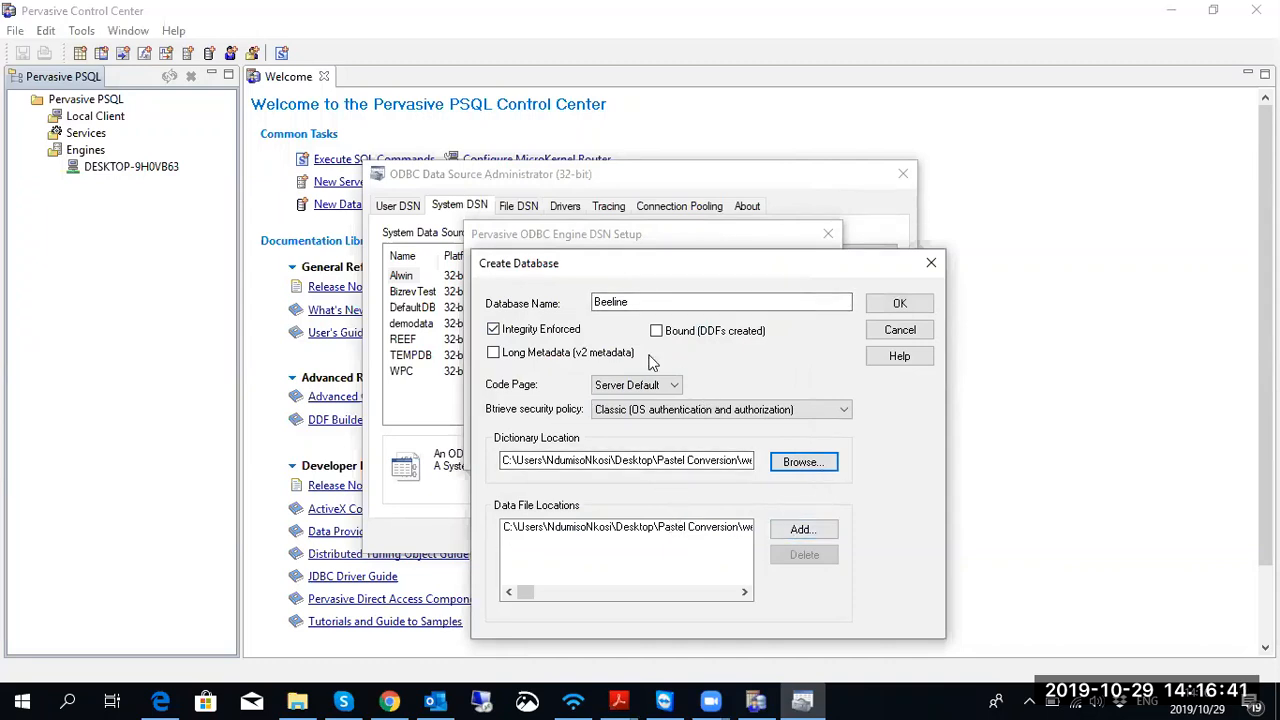
left_click(899, 304)
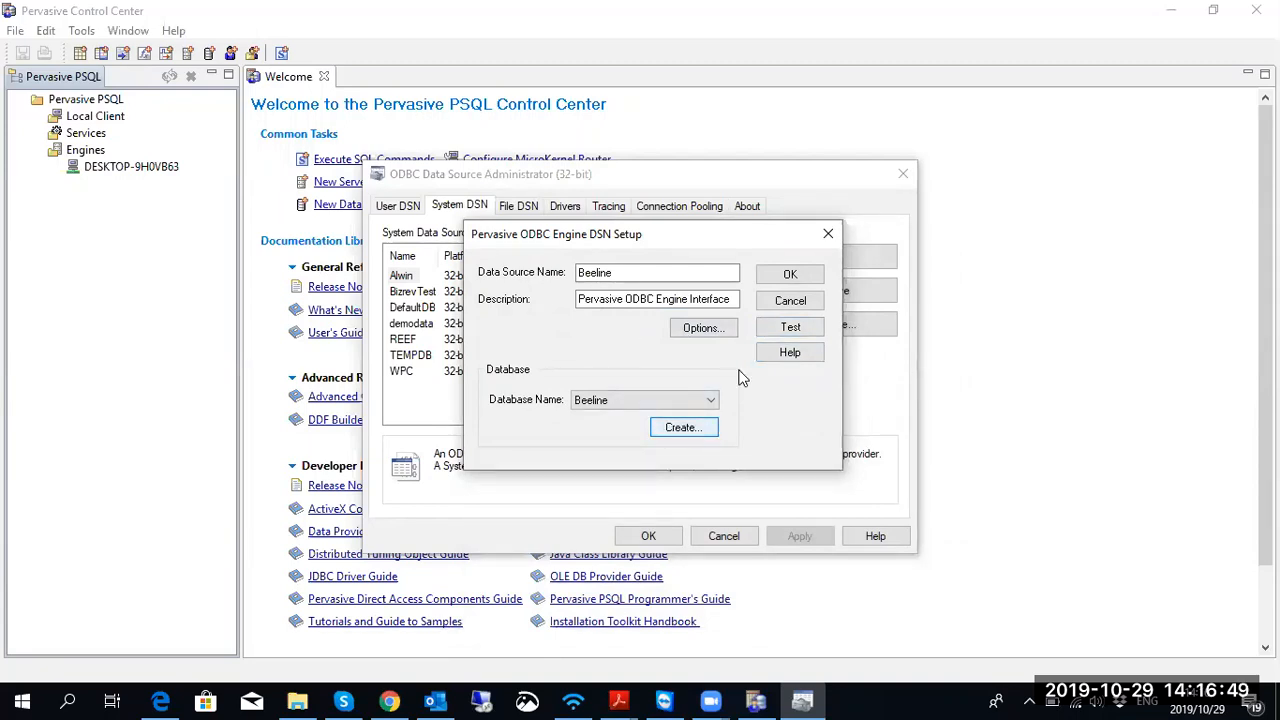
Step: Test the Beeline data source connection, save the data source and close the ODBC Administrator
left_click(787, 333)
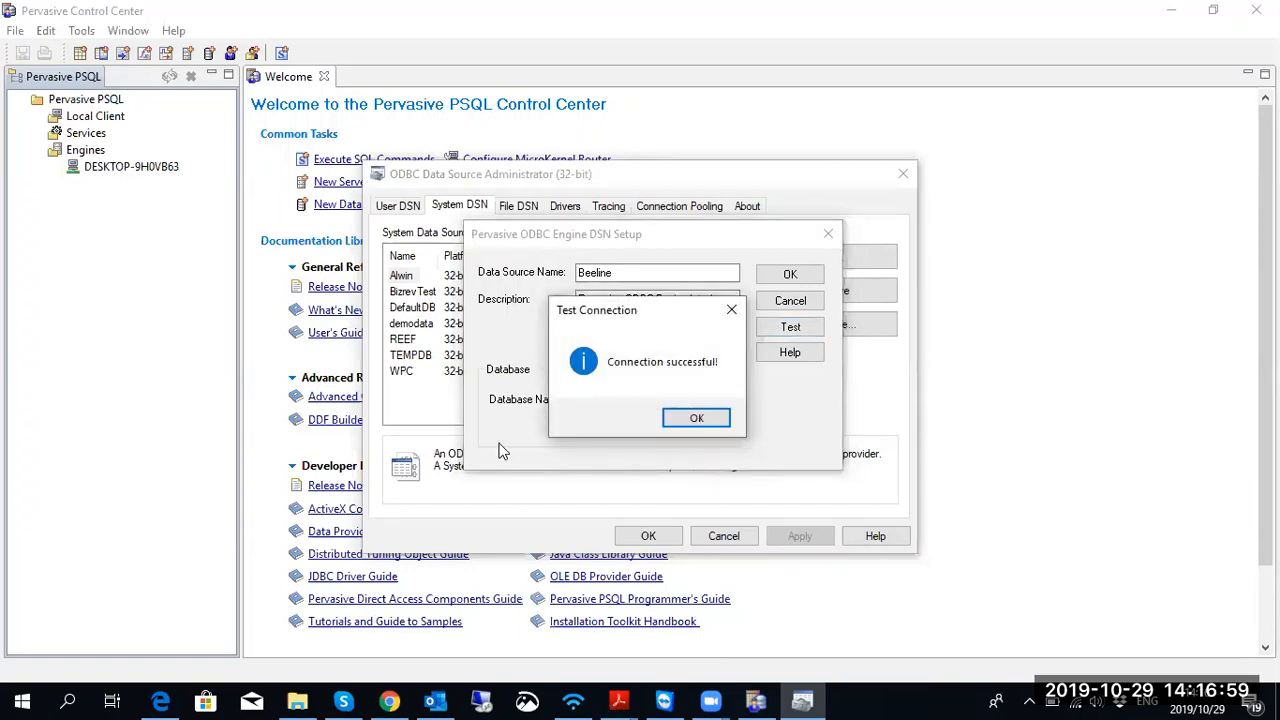
left_click(697, 420)
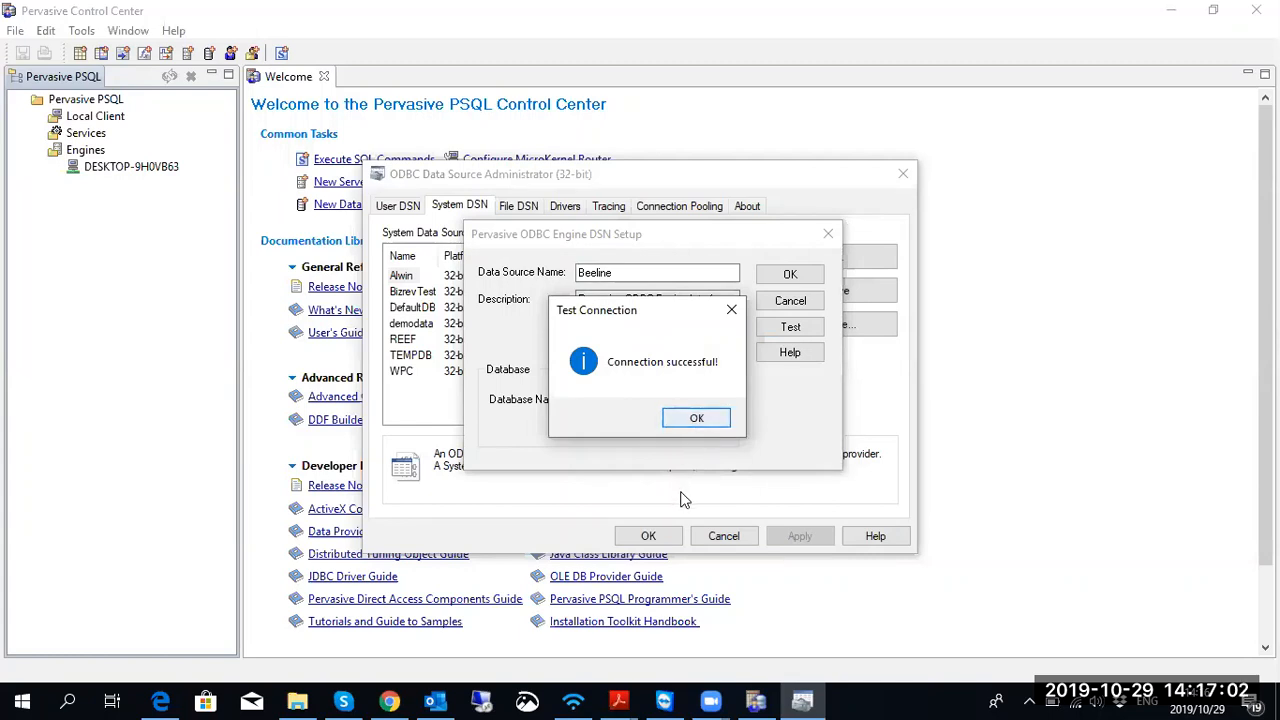
left_click(793, 280)
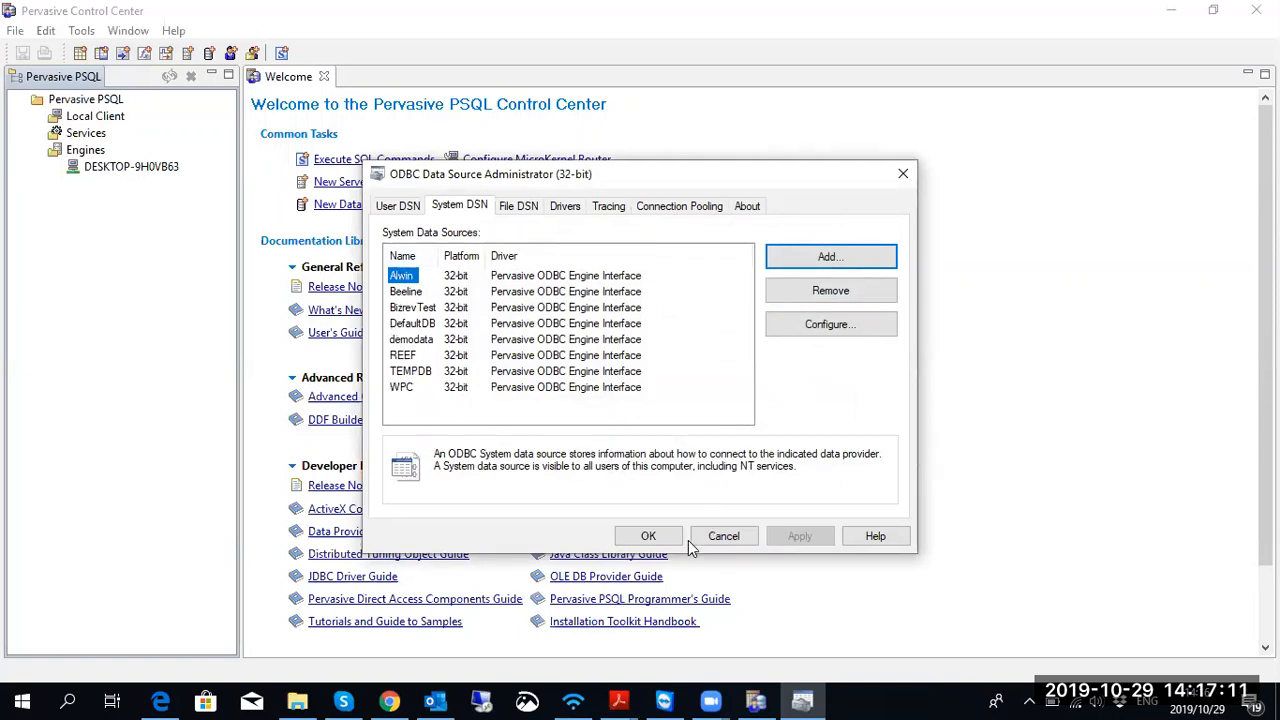
left_click(656, 542)
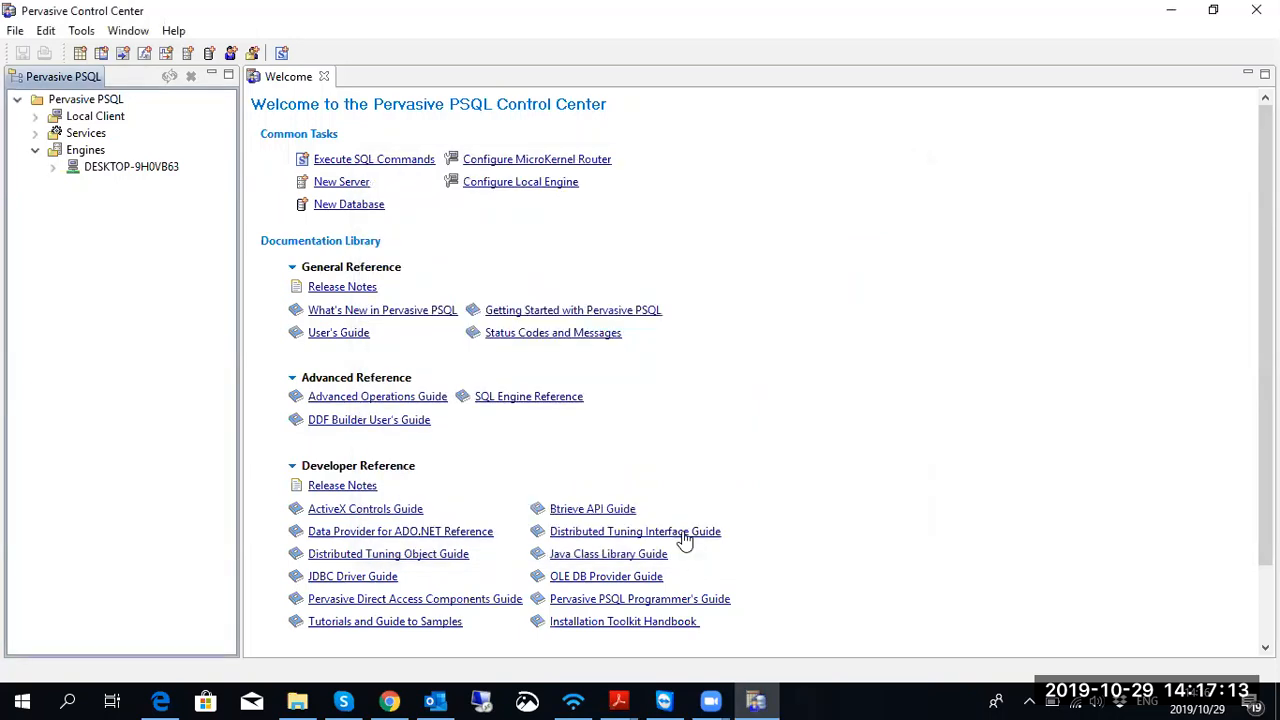
Step: Refresh and expand the databases under the DESKTOP-9H0VB63 engine to check for Beeline, and close the Control Center
left_click(53, 168)
right_click(120, 186)
left_click(140, 223)
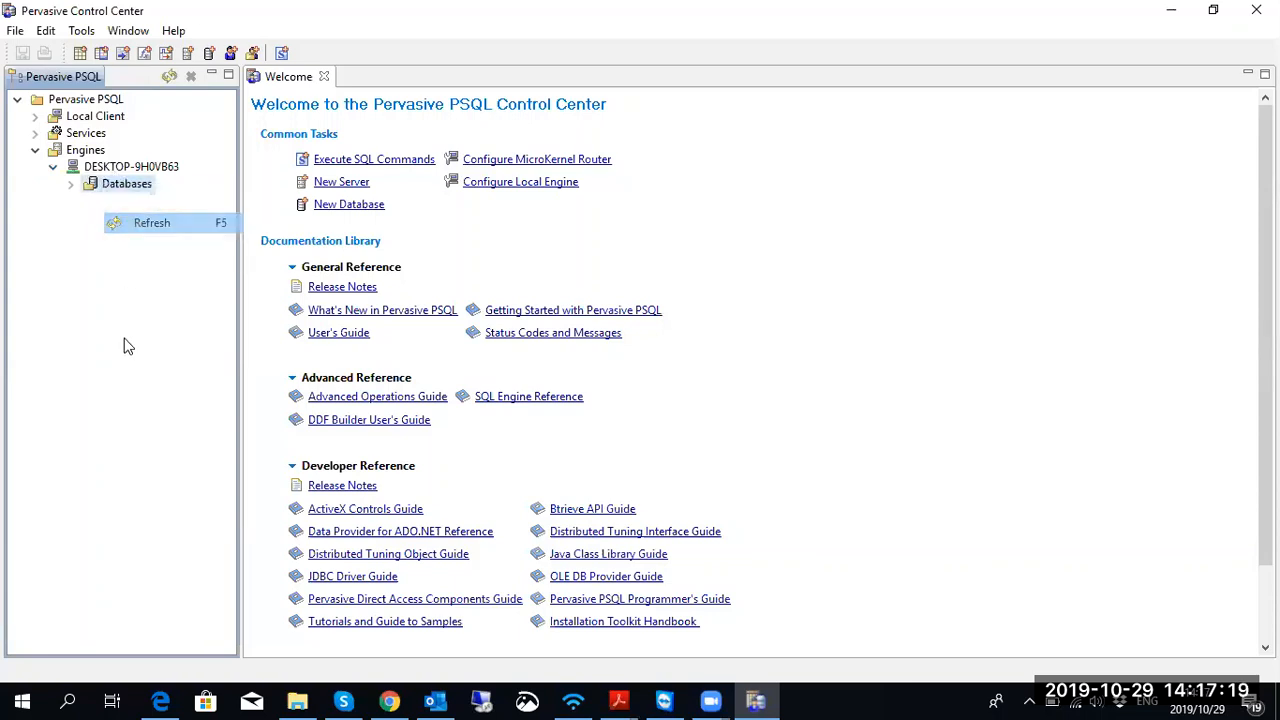
left_click(70, 184)
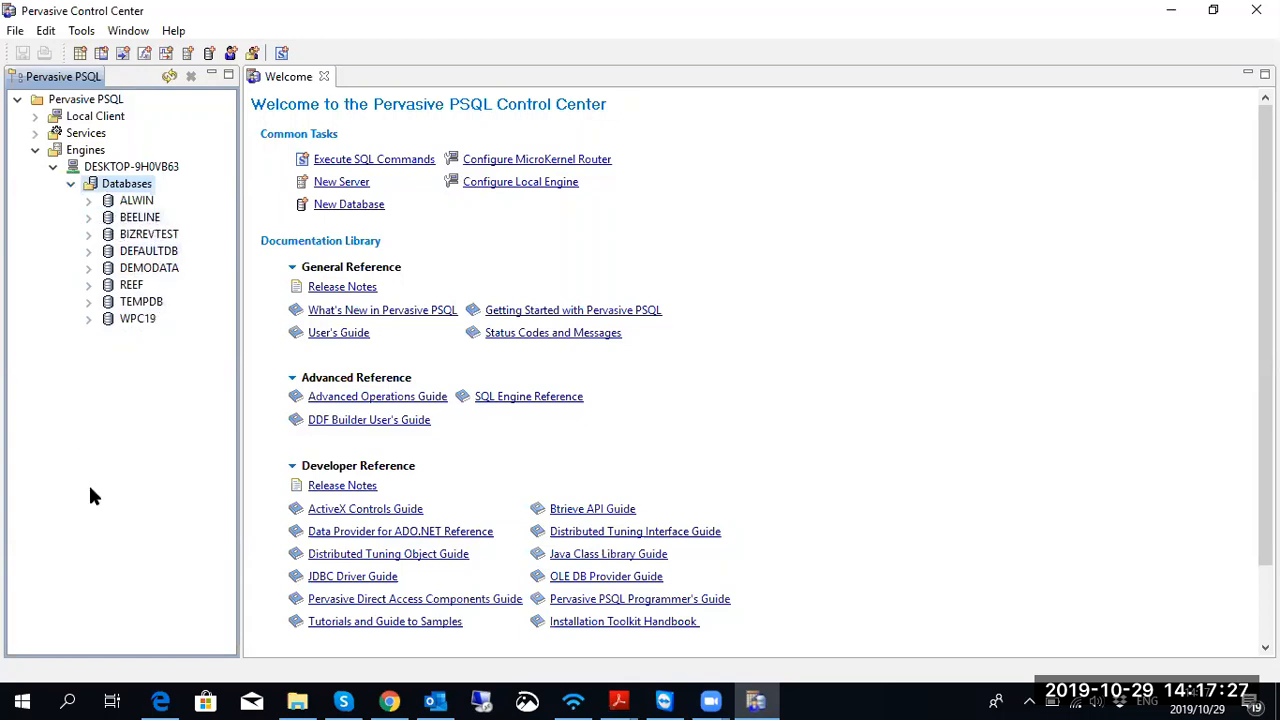
left_click(1256, 10)
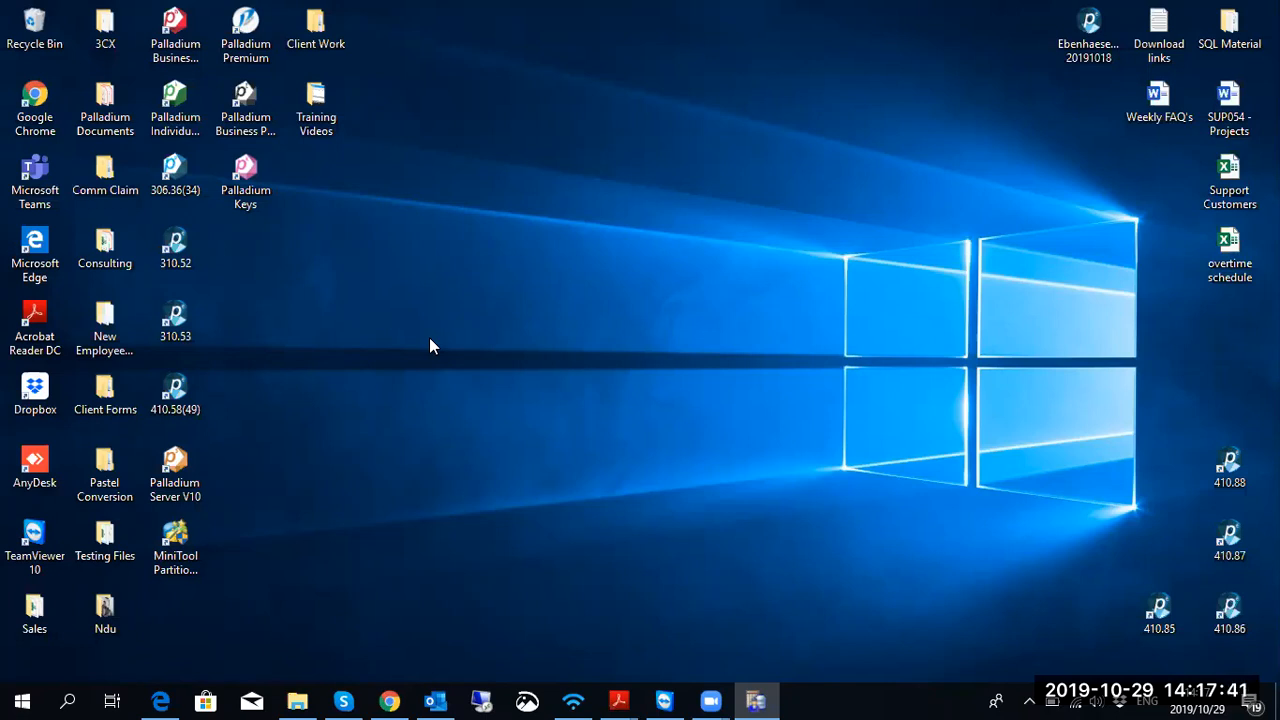
Step: Launch Palladium Accounting with the 410.58(49) desktop shortcut and create a new company database named Training
left_click(182, 403)
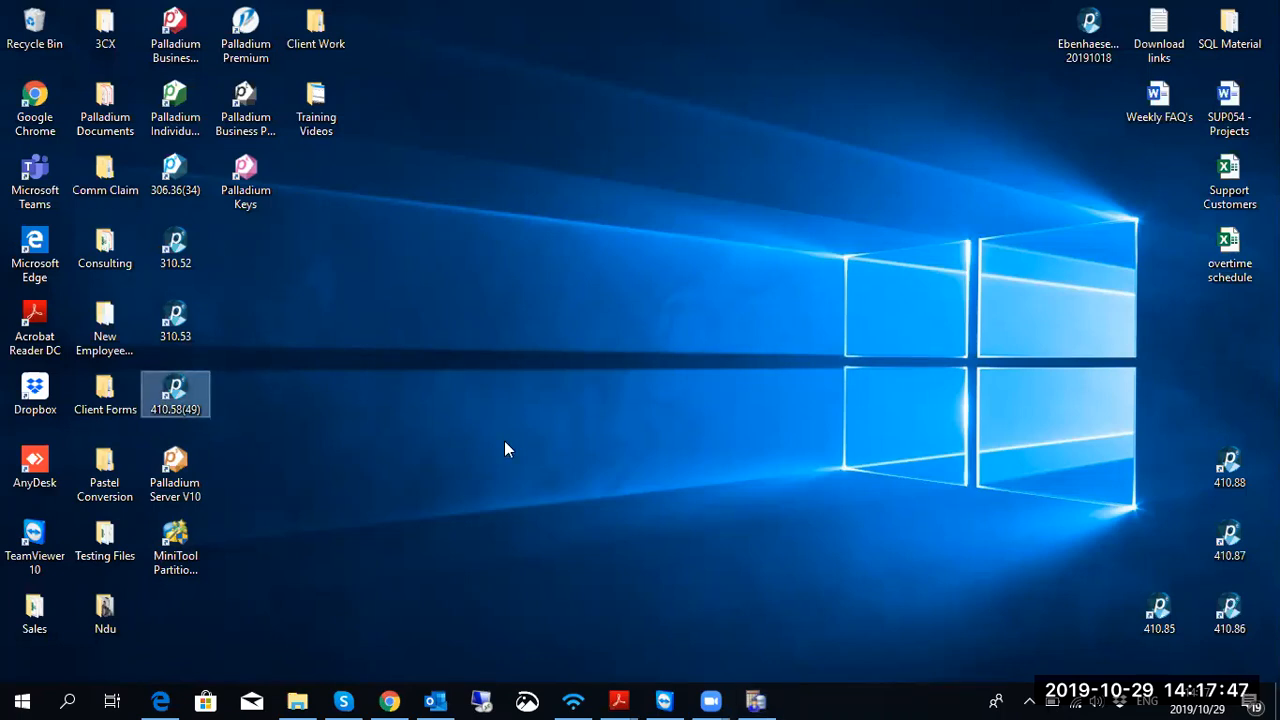
key("Return")
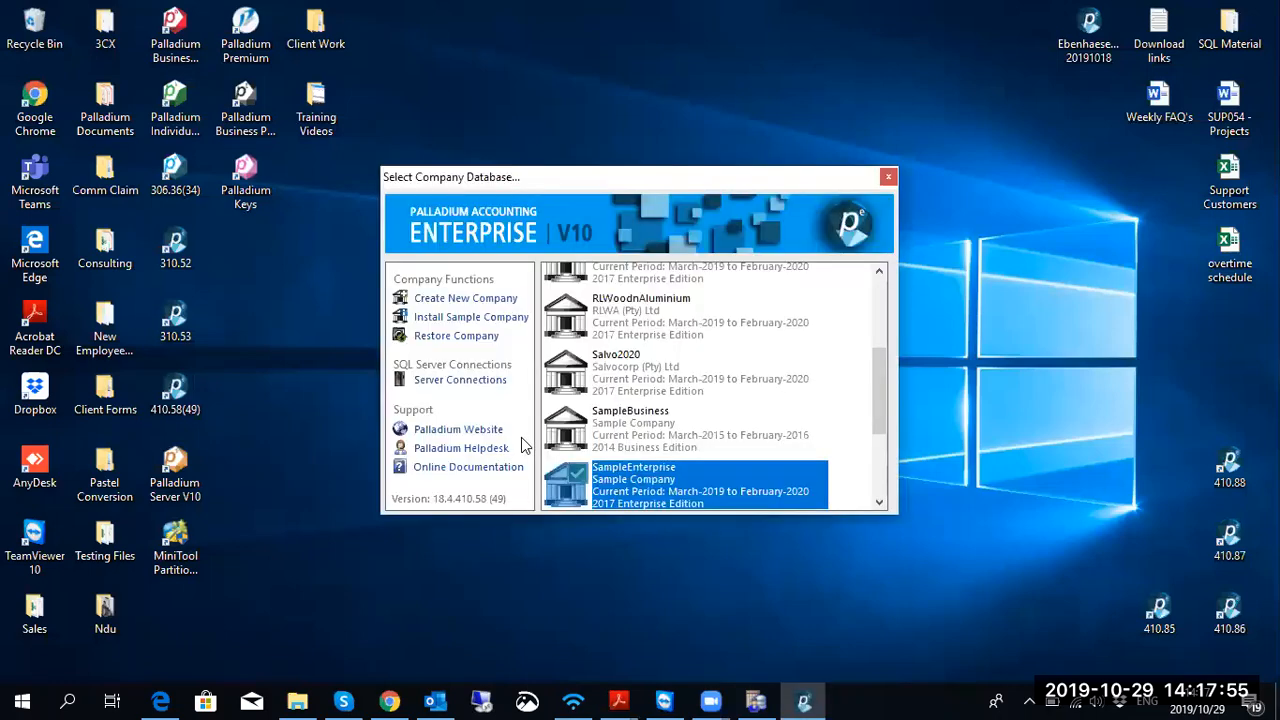
left_click(455, 298)
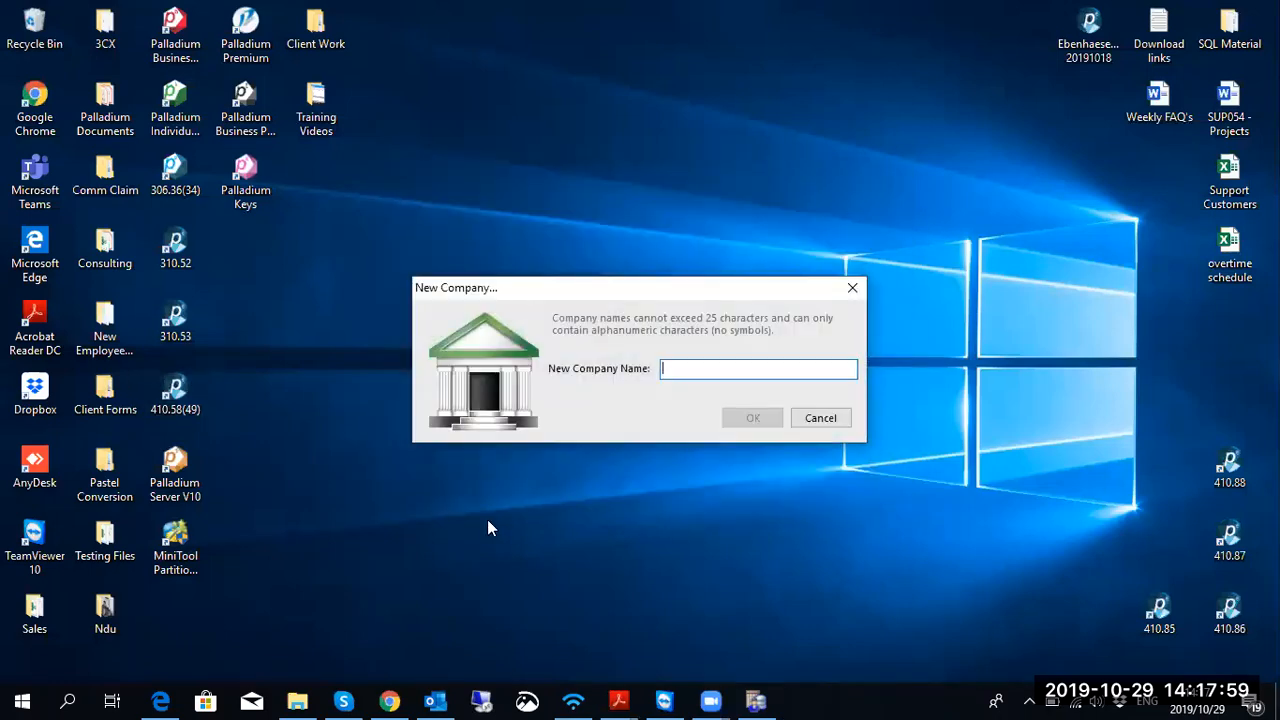
type("Ex")
key("BackSpace")
key("BackSpace")
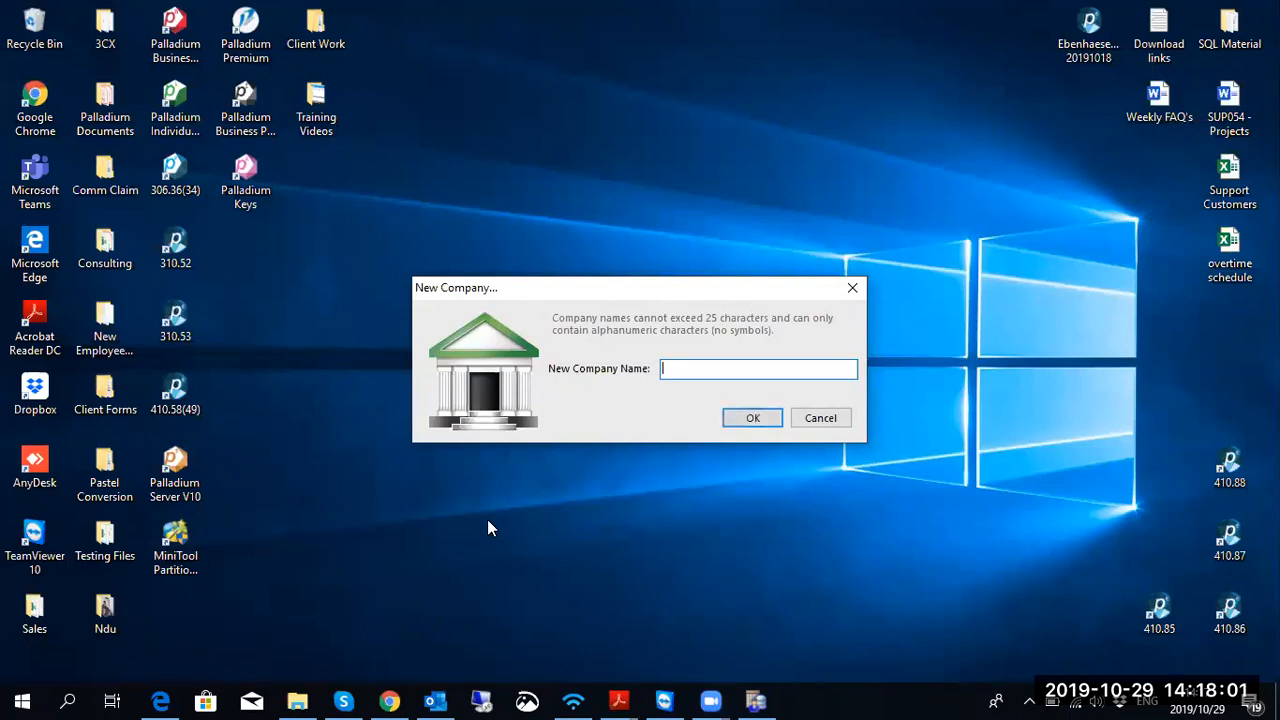
type("Training")
key("Return")
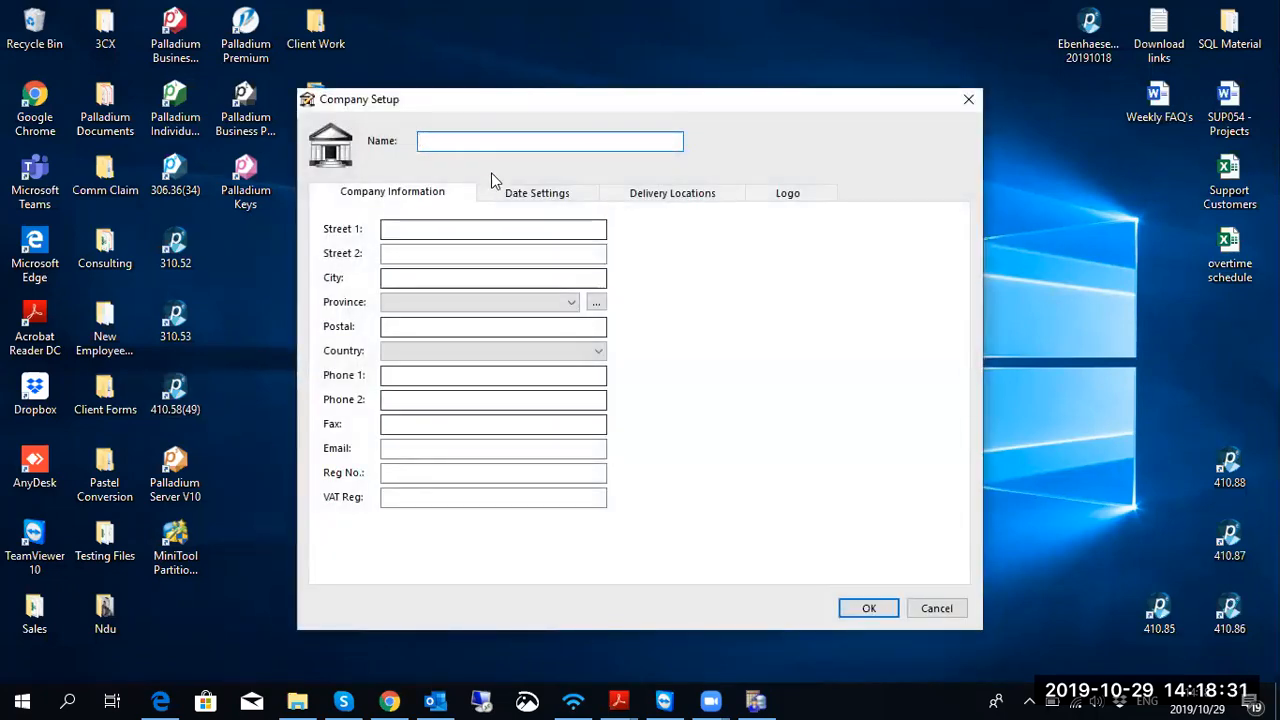
Step: Enter Training as the company name in the Company Setup
type("Tr")
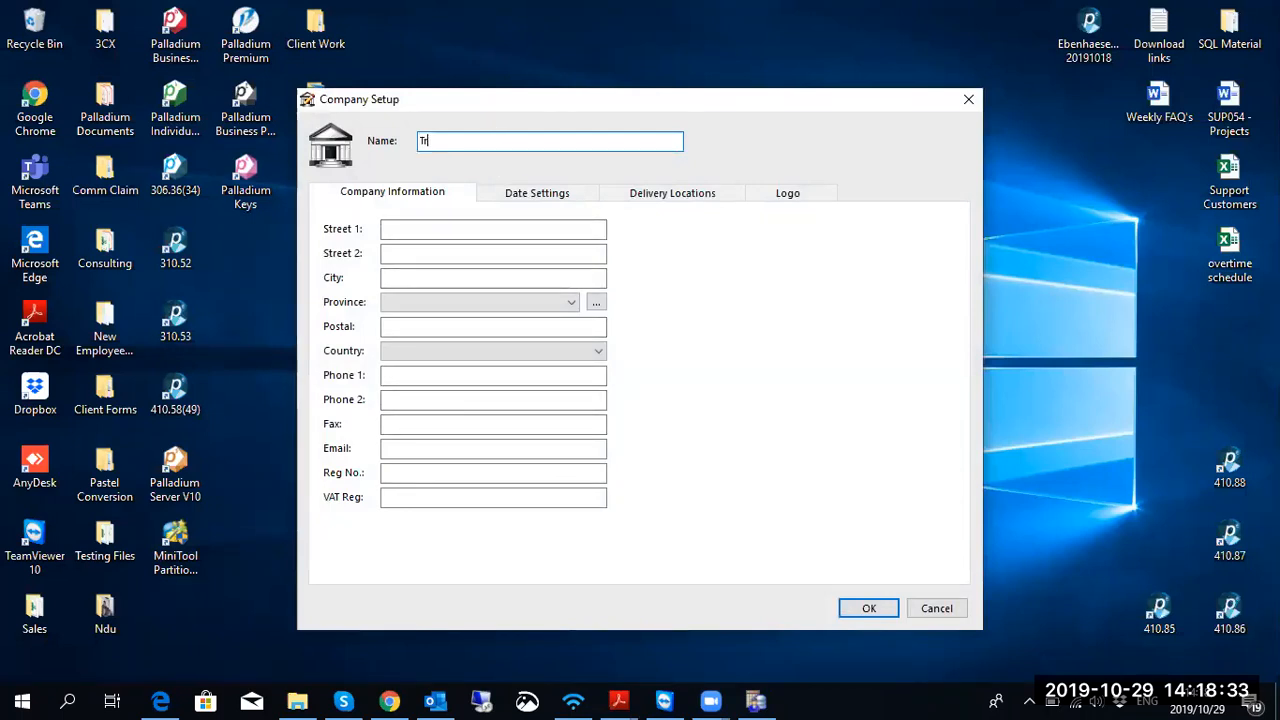
type("aining")
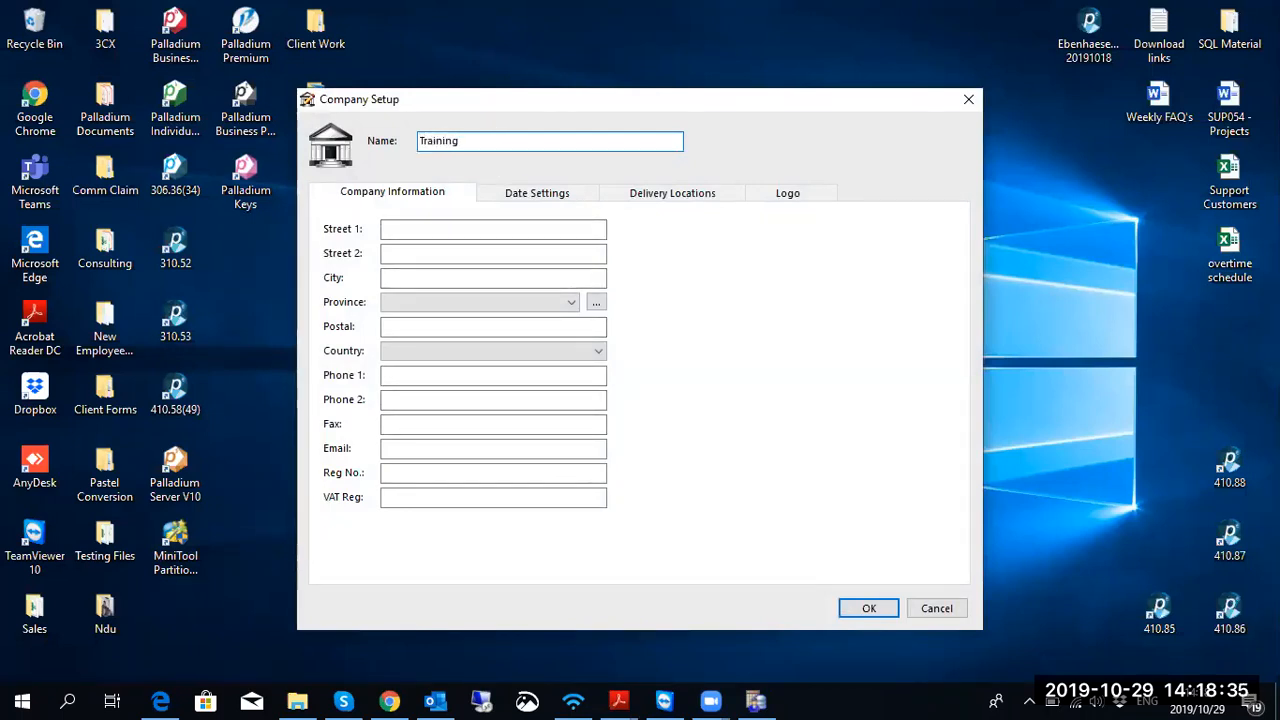
Step: Complete the company name as Training (Pty) Ltd and set its country to South Africa
type(" (Pty) ")
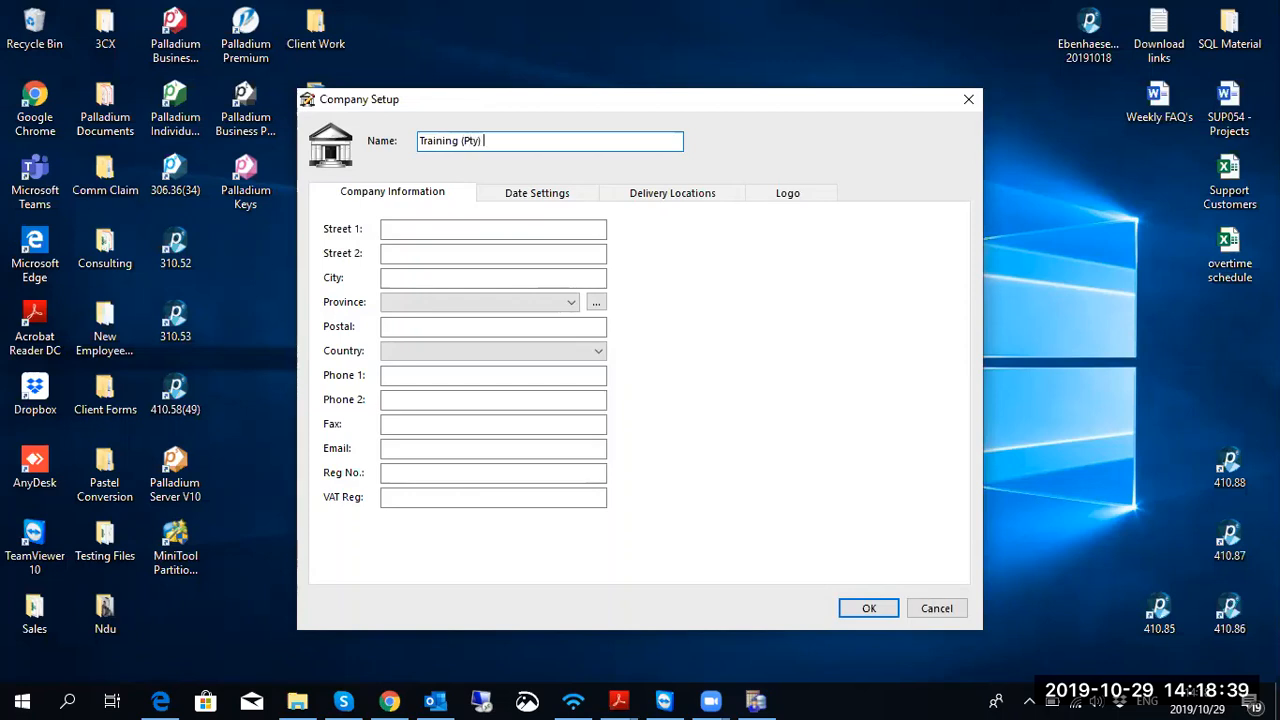
type("Ltd")
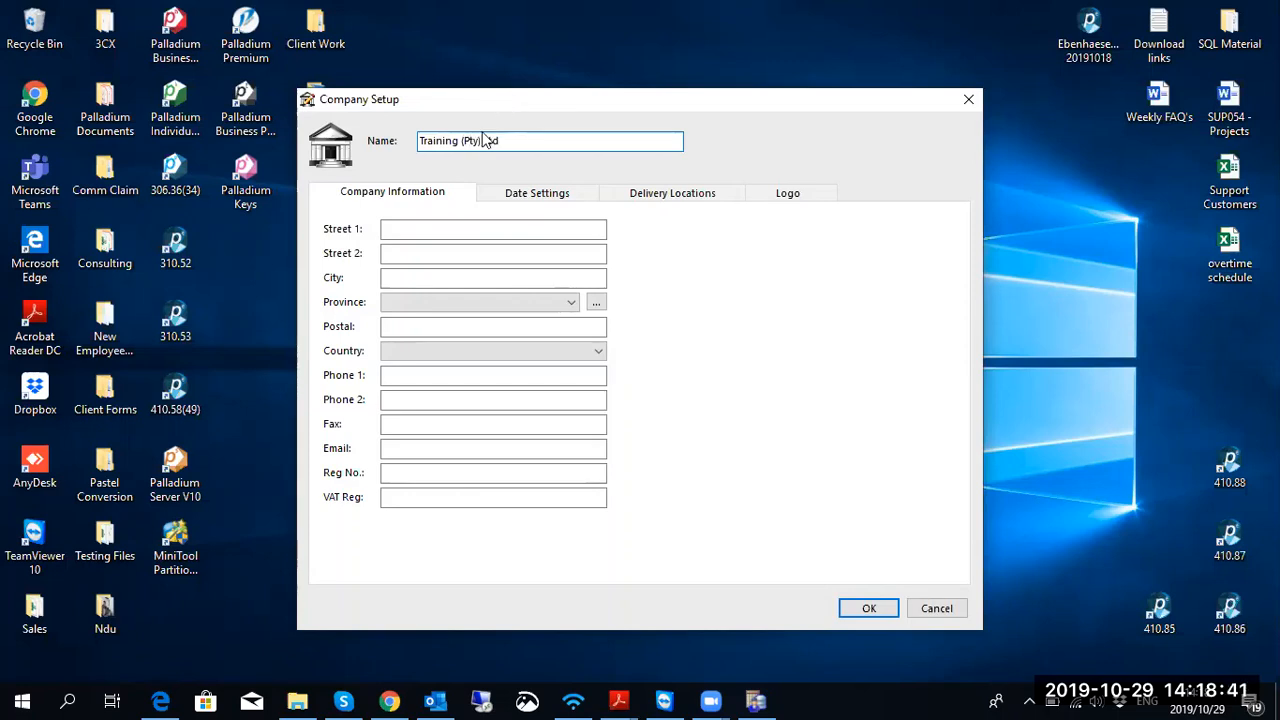
left_click(476, 228)
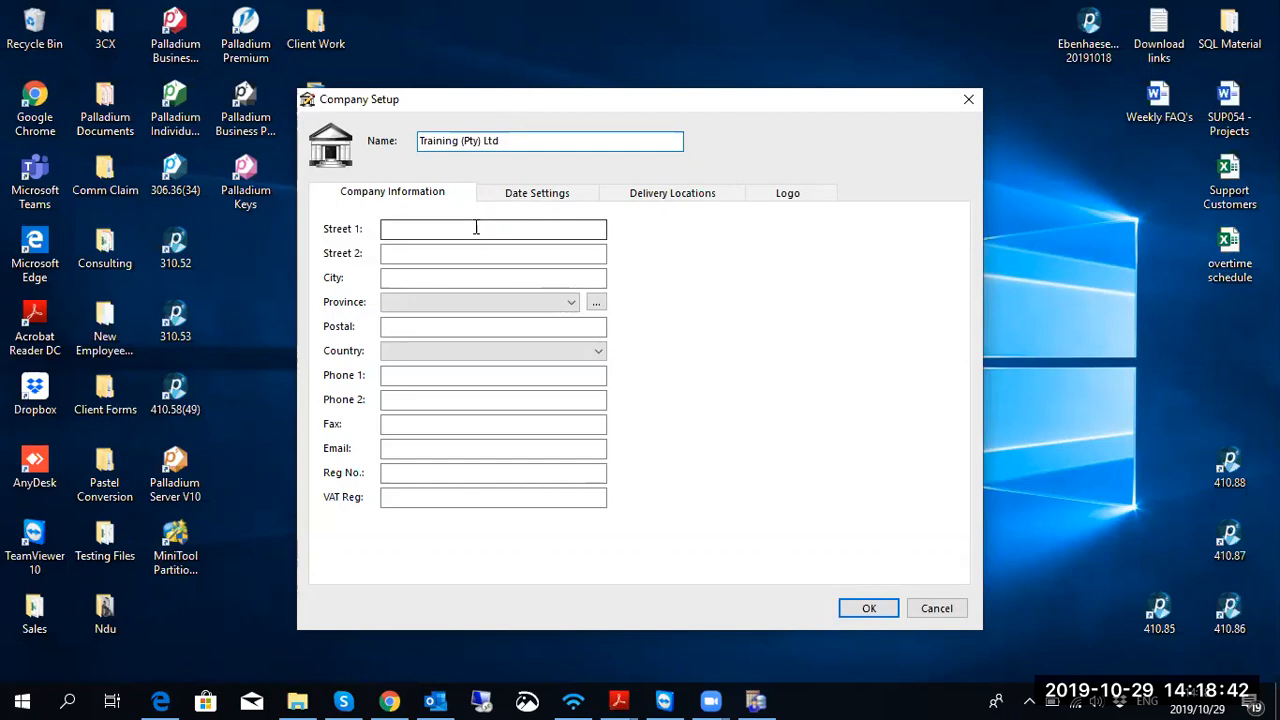
left_click(404, 358)
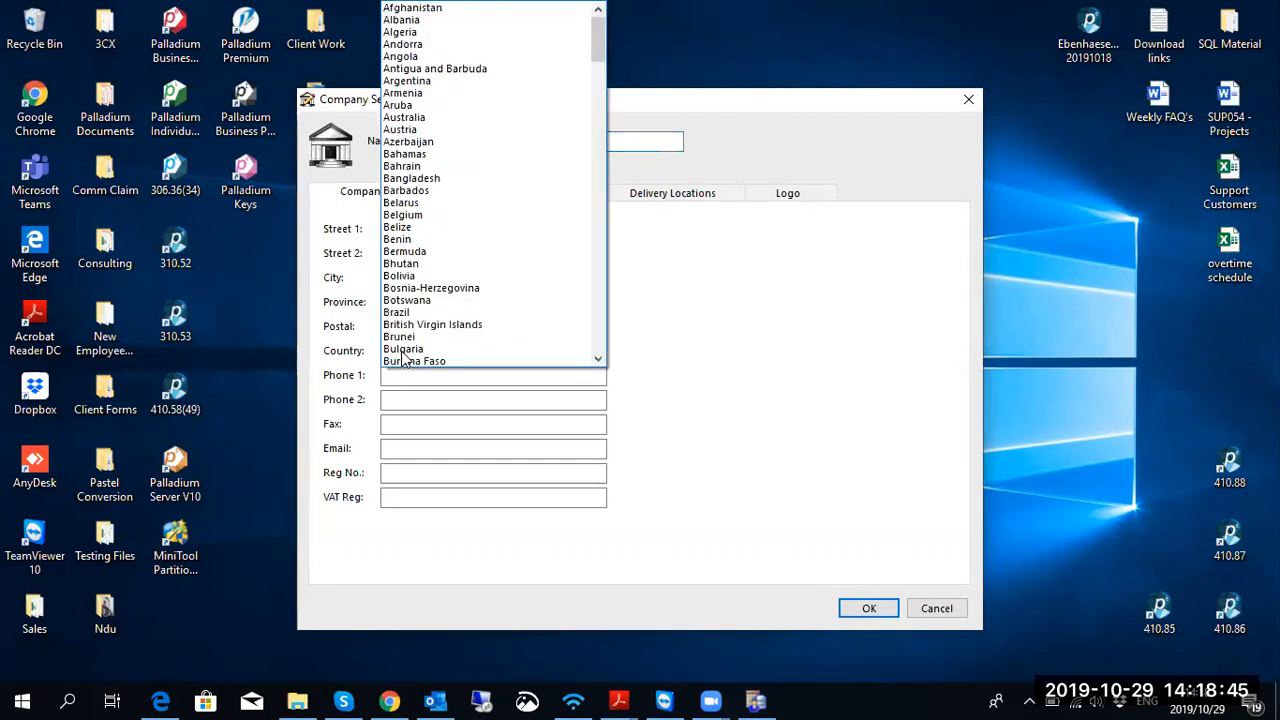
type("sou")
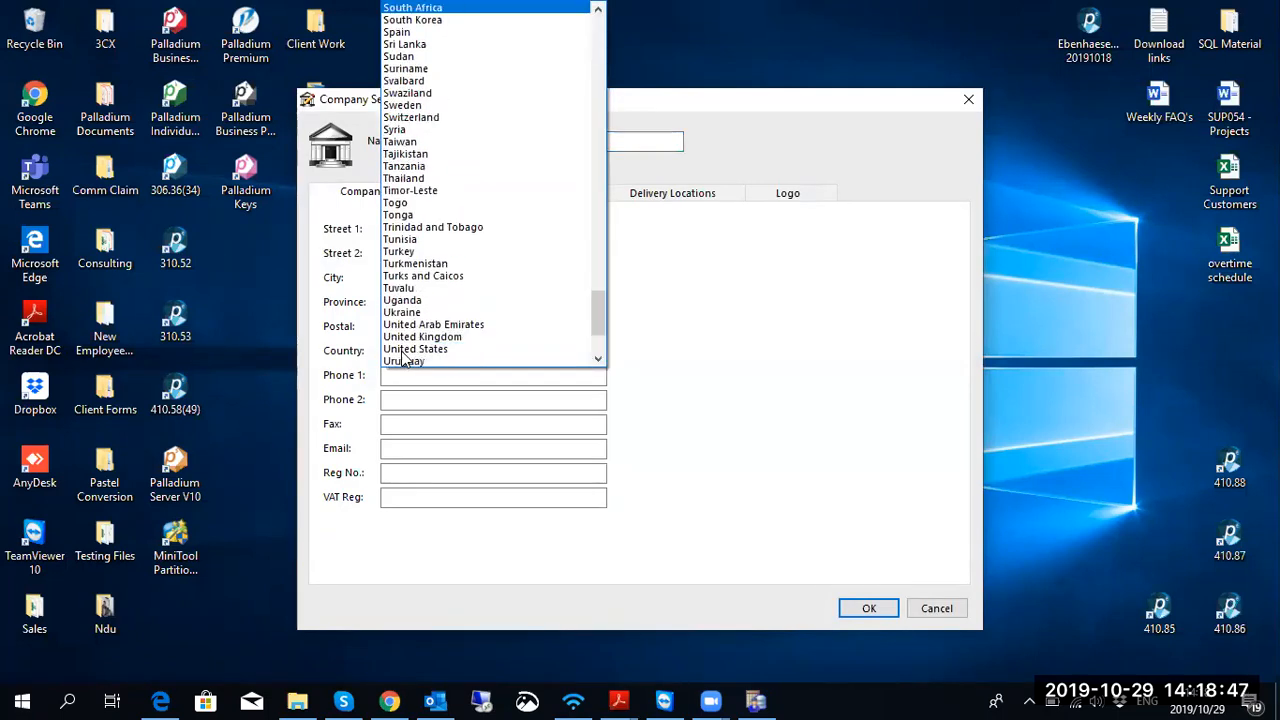
key("Return")
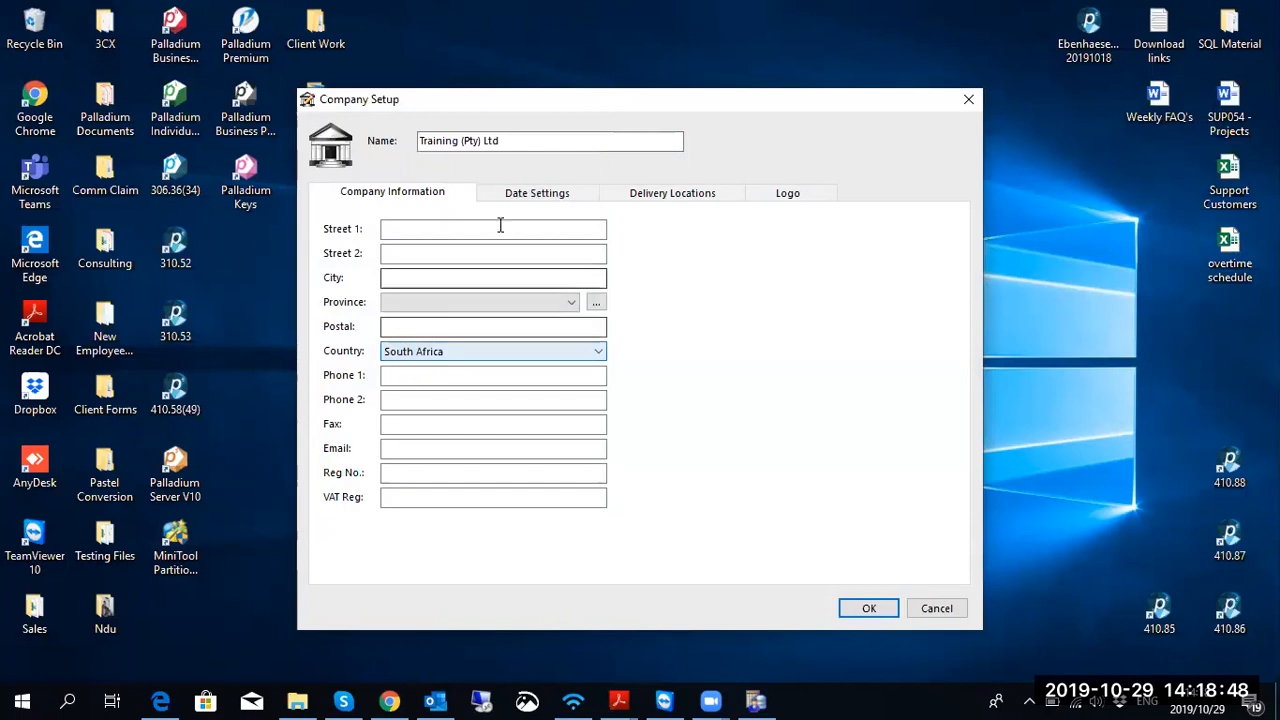
Step: Set the company's current financial year to begin on 01 June 2019 in the date settings
left_click(555, 196)
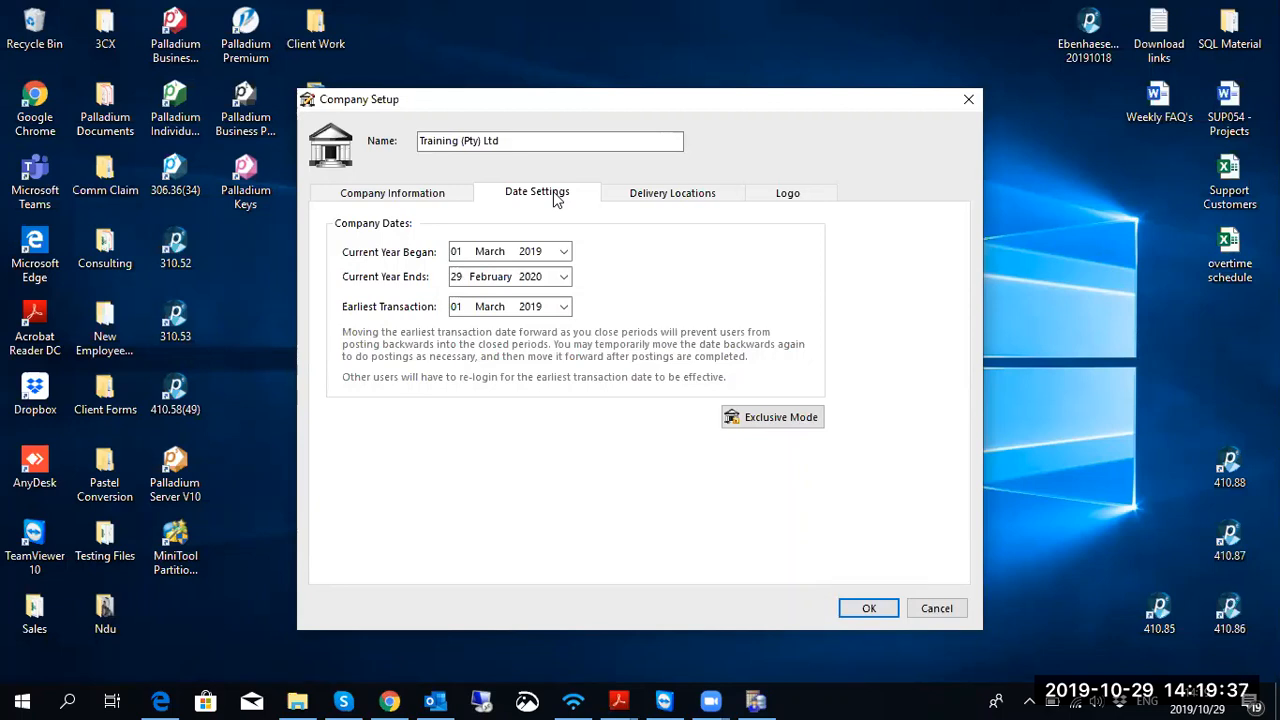
left_click(564, 252)
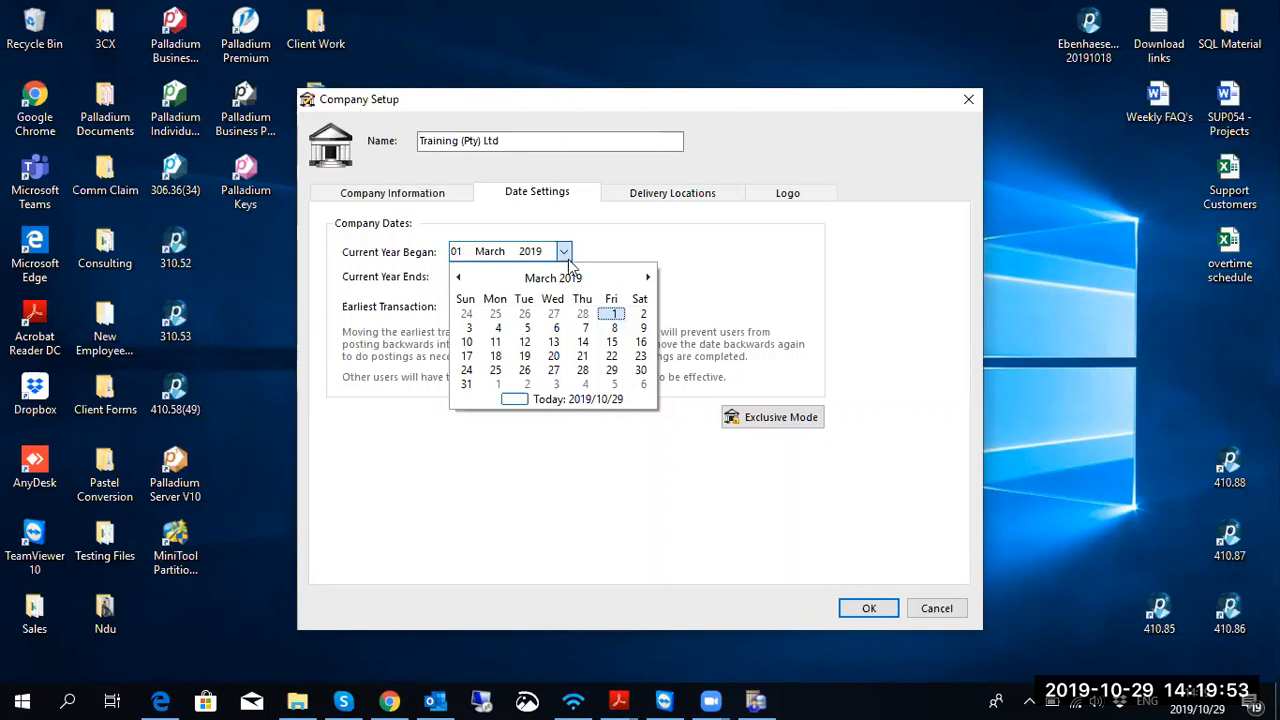
left_click(460, 278)
left_click(703, 436)
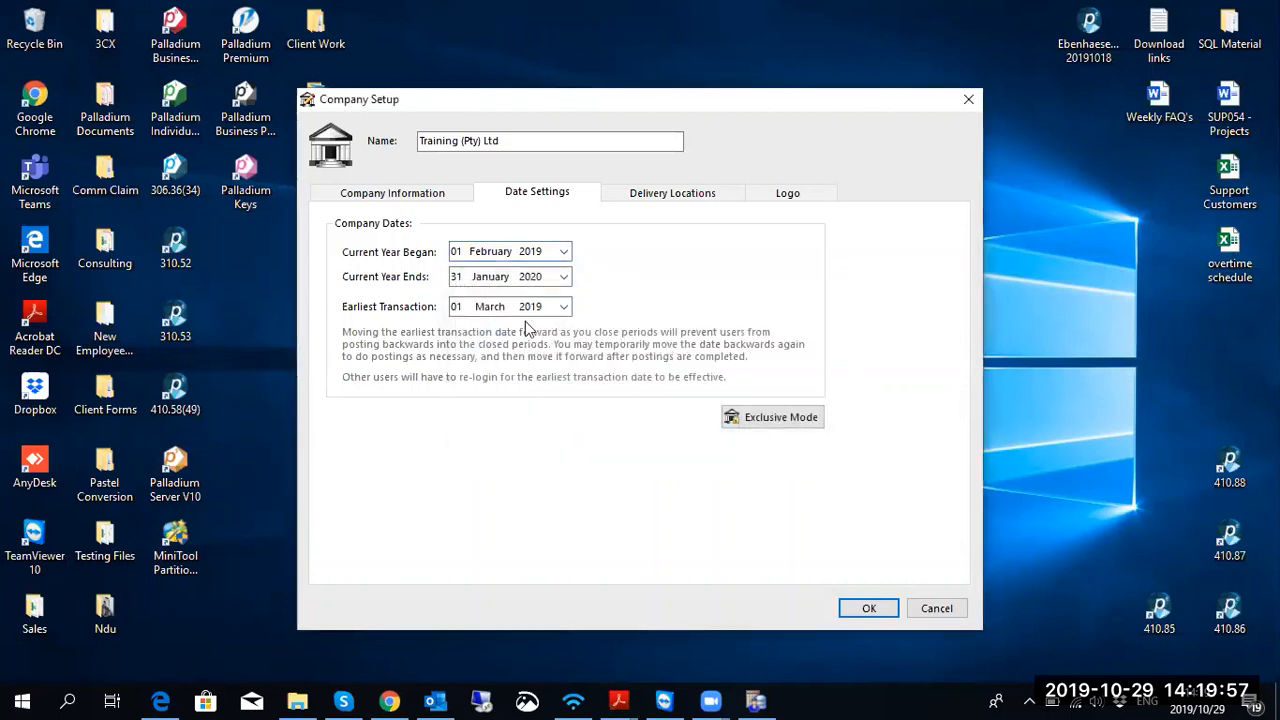
left_click(564, 251)
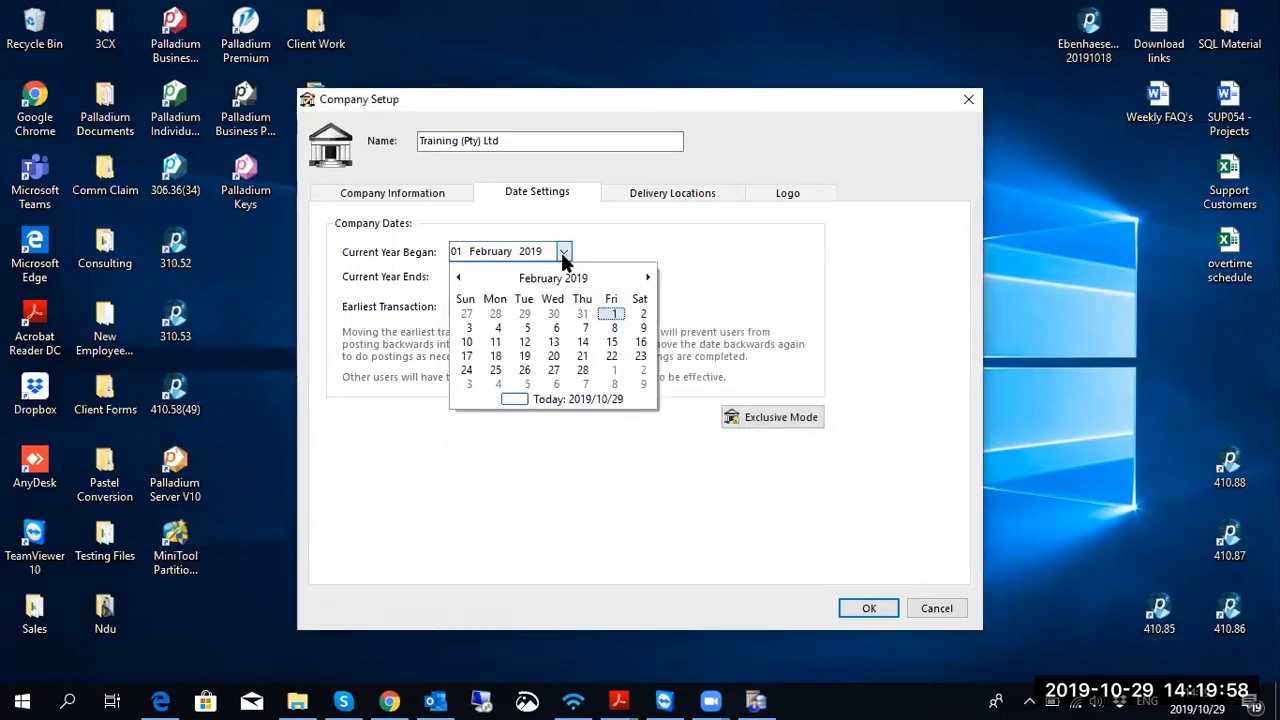
left_click(648, 278)
left_click(648, 278)
left_click(648, 278)
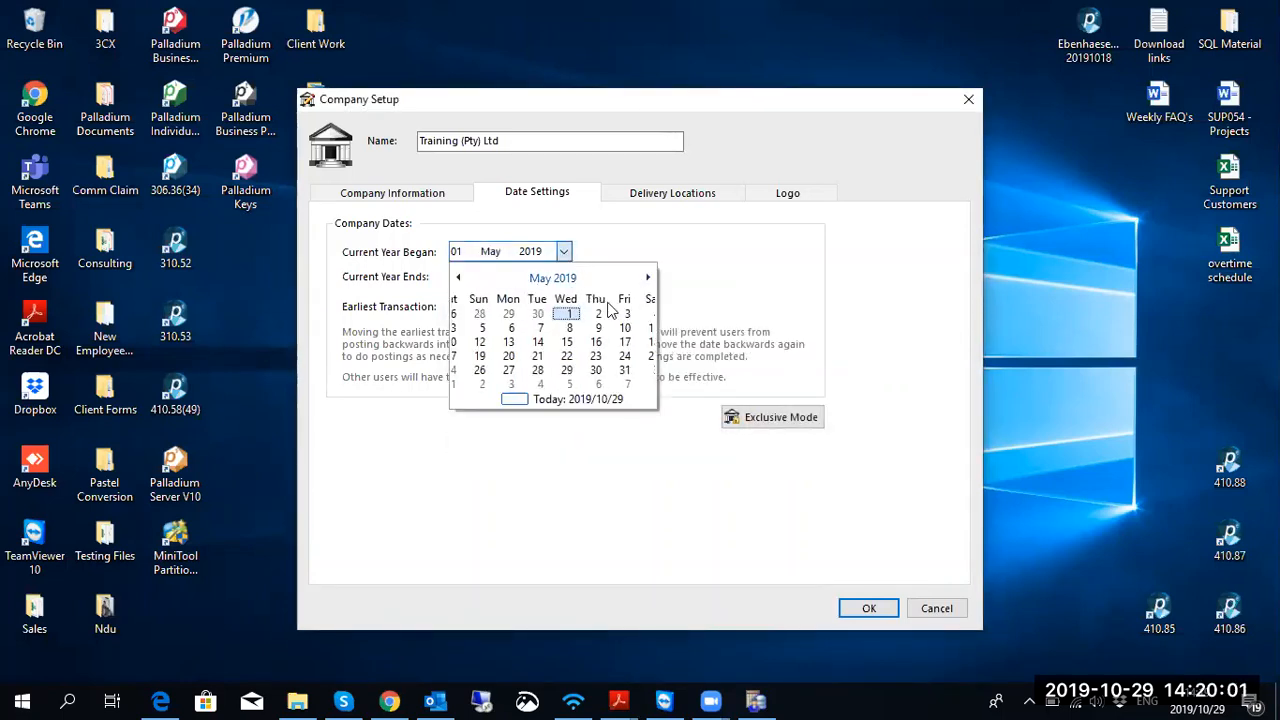
left_click(558, 314)
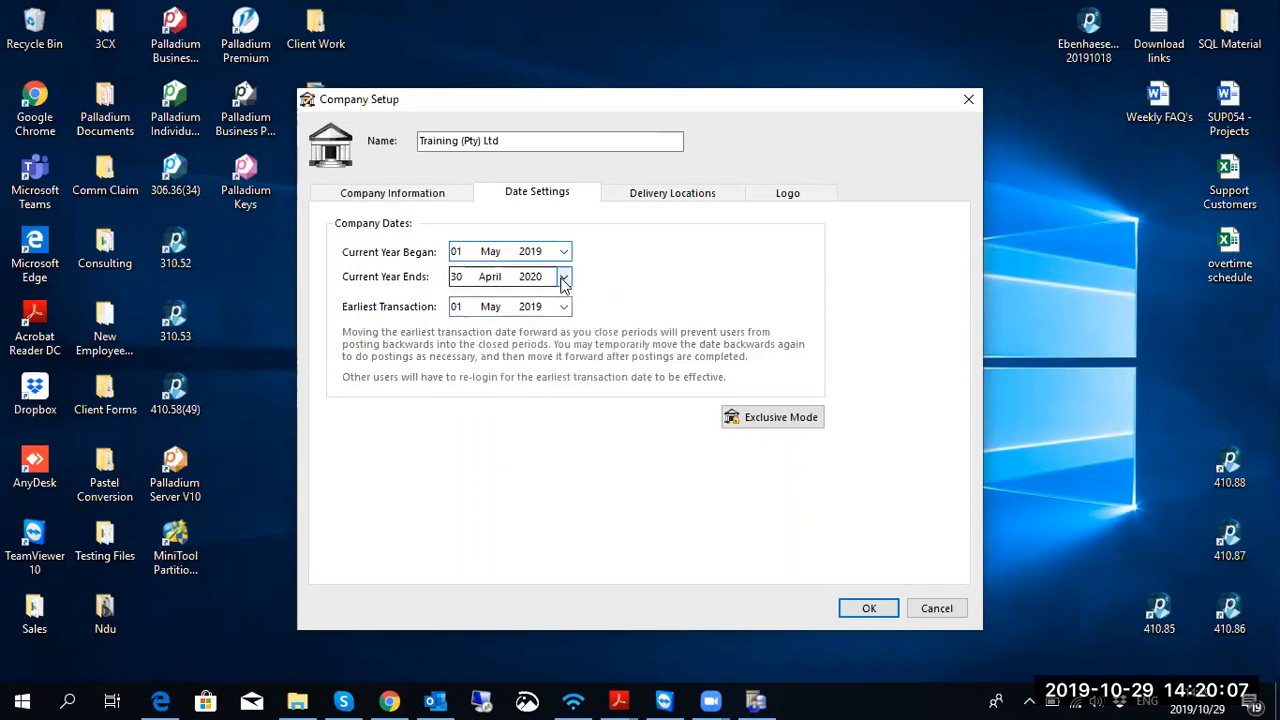
left_click(563, 251)
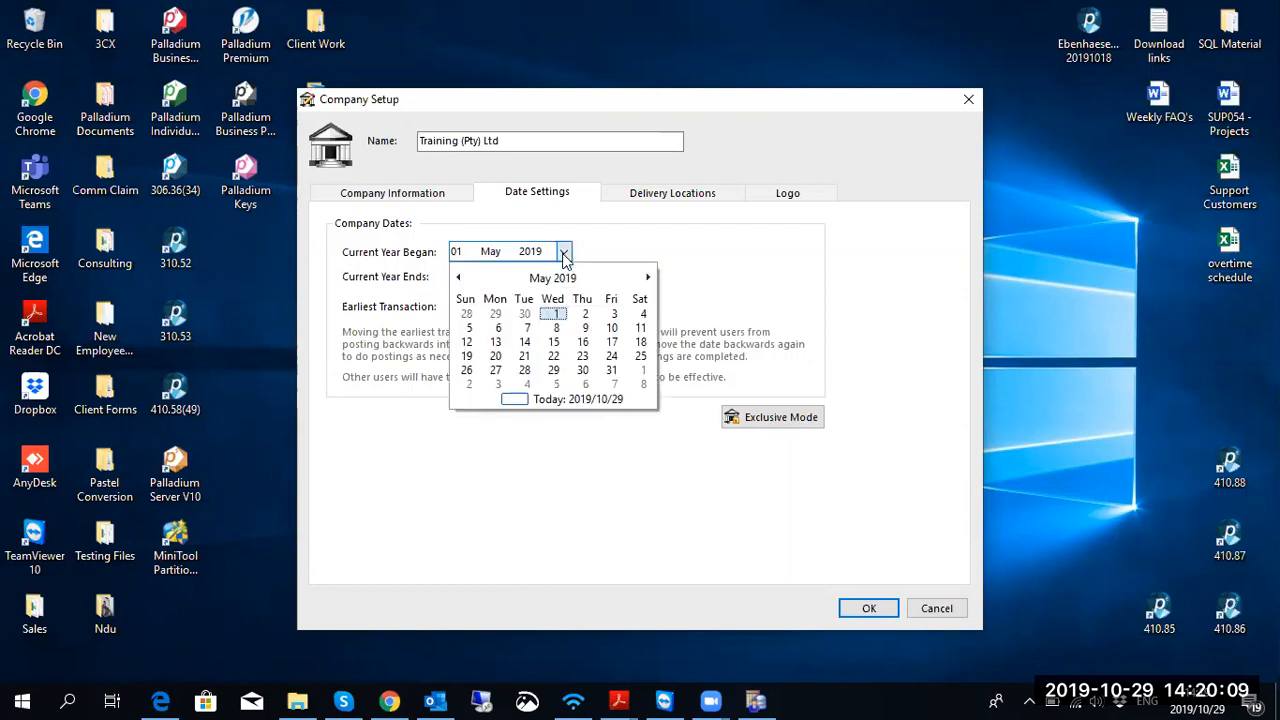
left_click(647, 277)
left_click(635, 317)
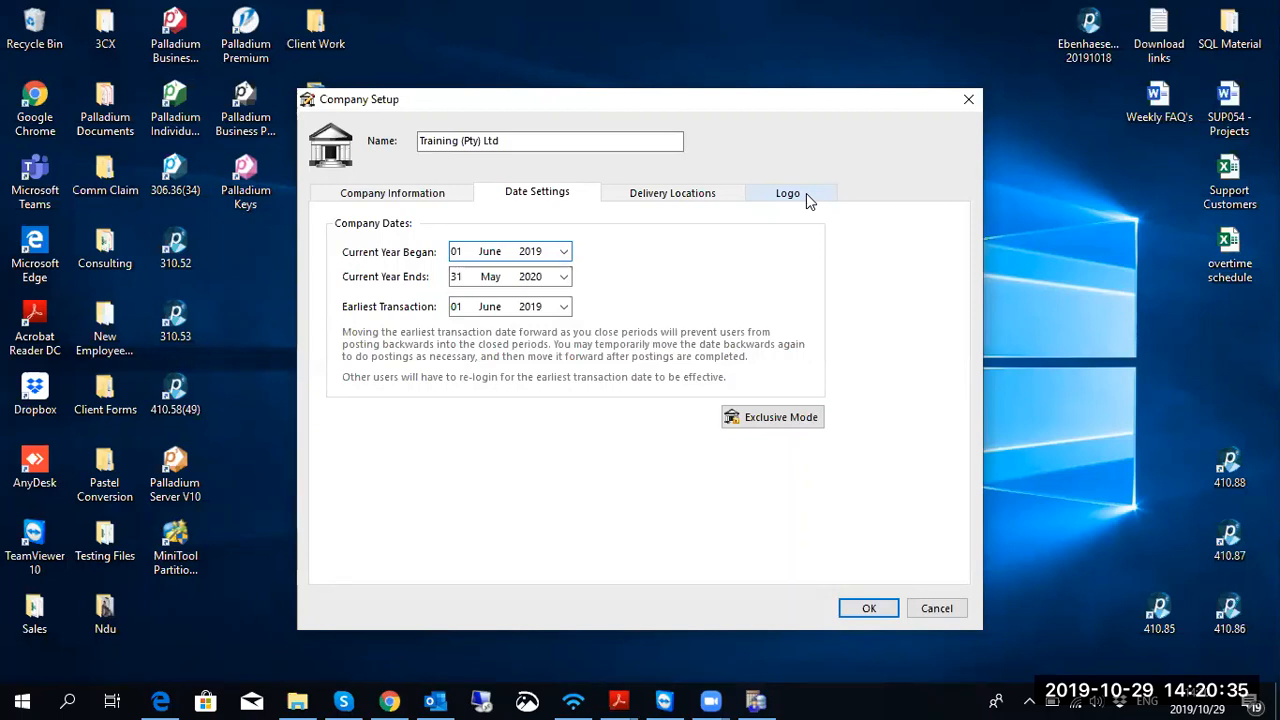
Step: Check the year-end date, delivery locations, logo and company information, and save the company setup with the selected country
left_click(564, 277)
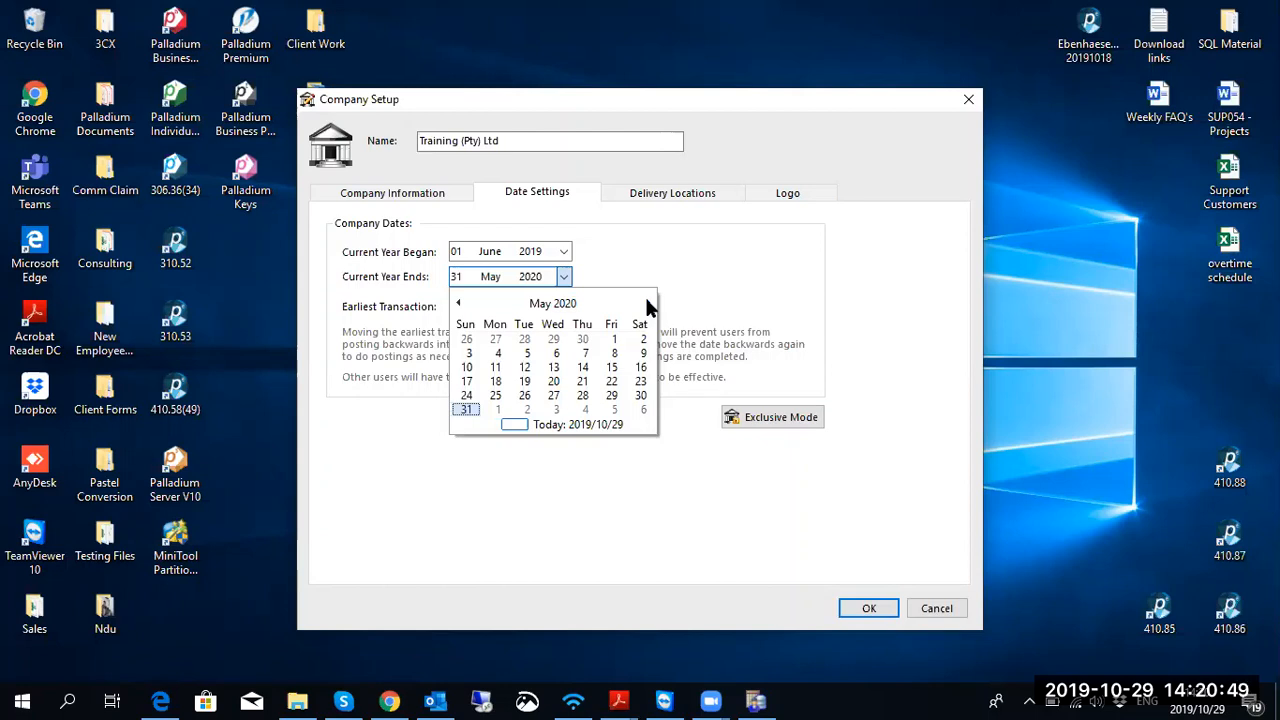
left_click(784, 264)
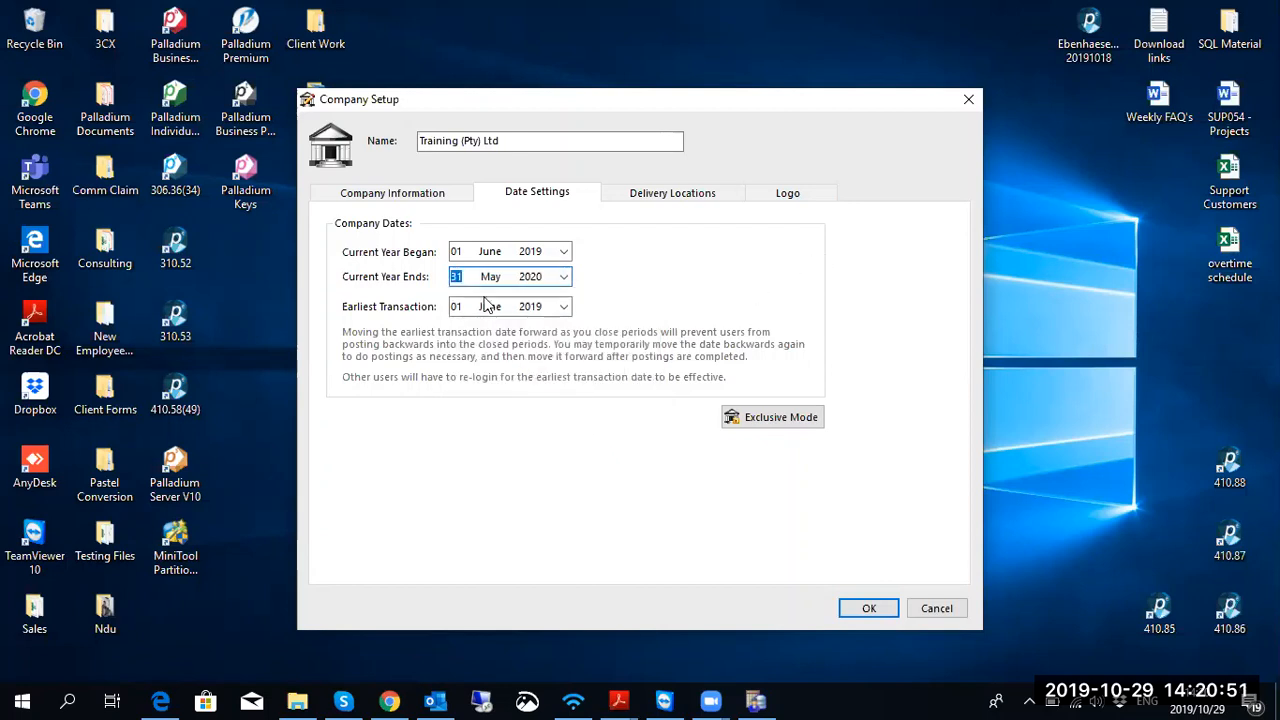
left_click(692, 193)
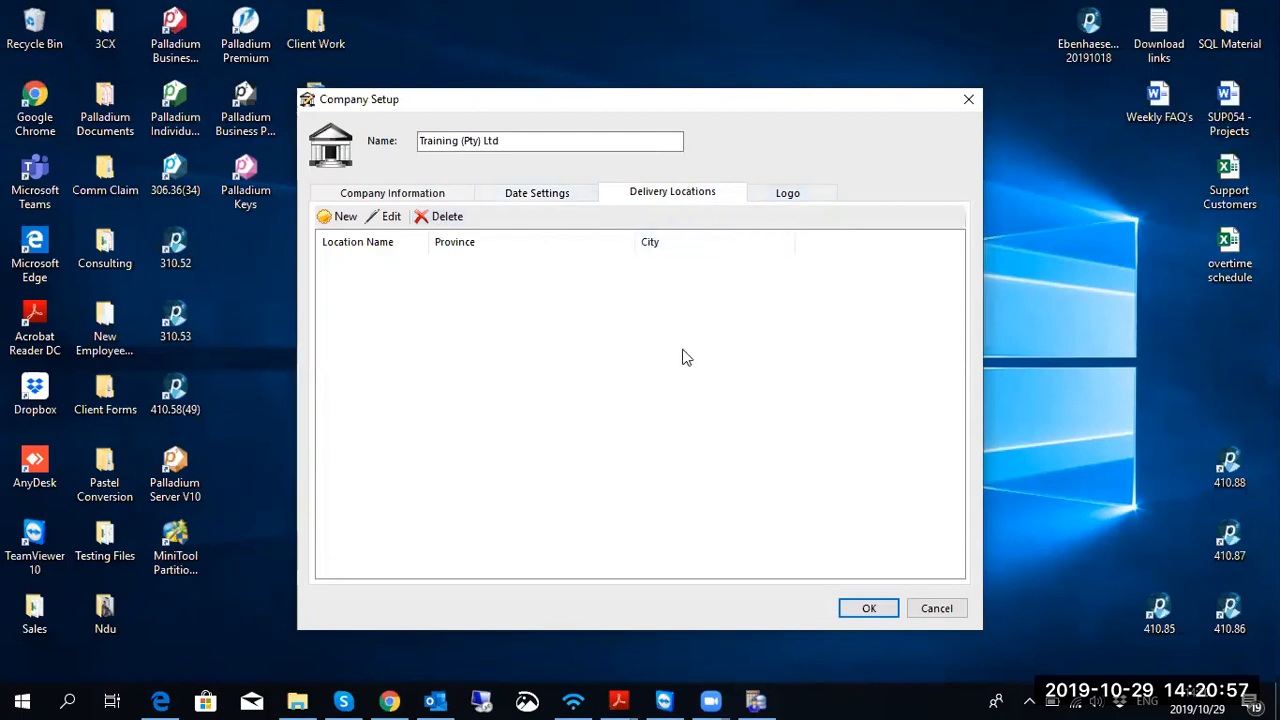
left_click(800, 195)
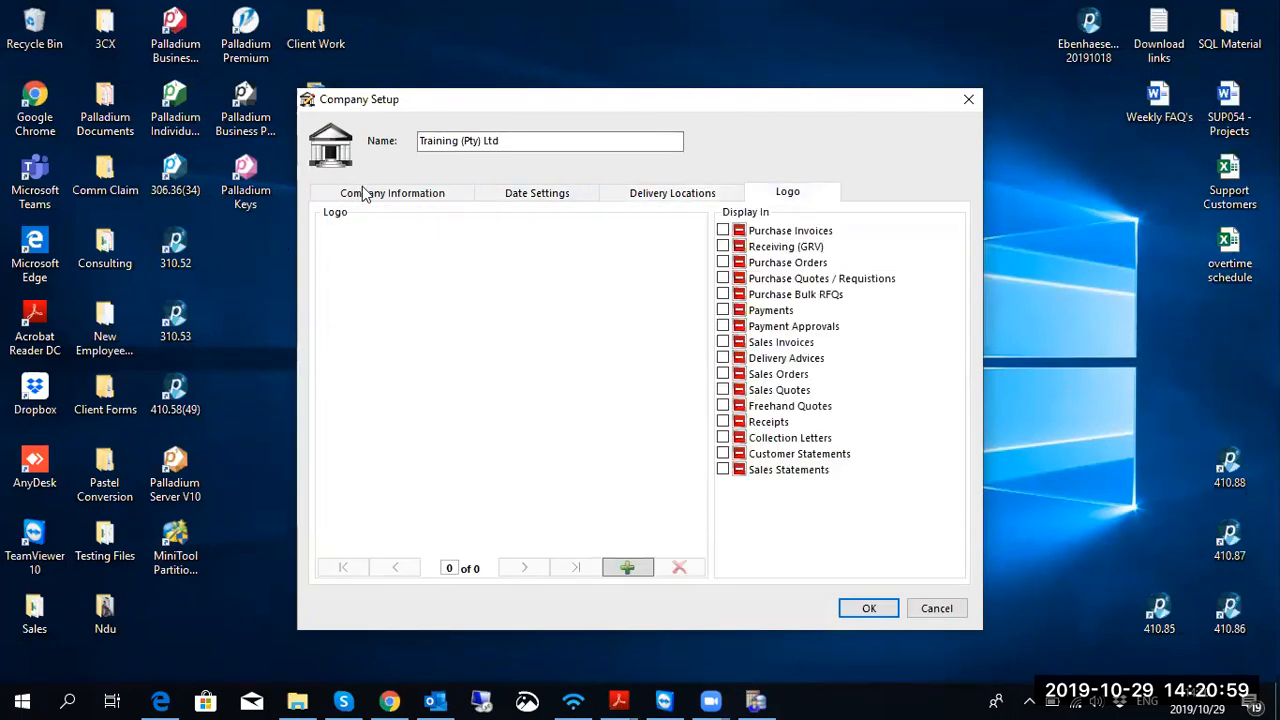
left_click(440, 200)
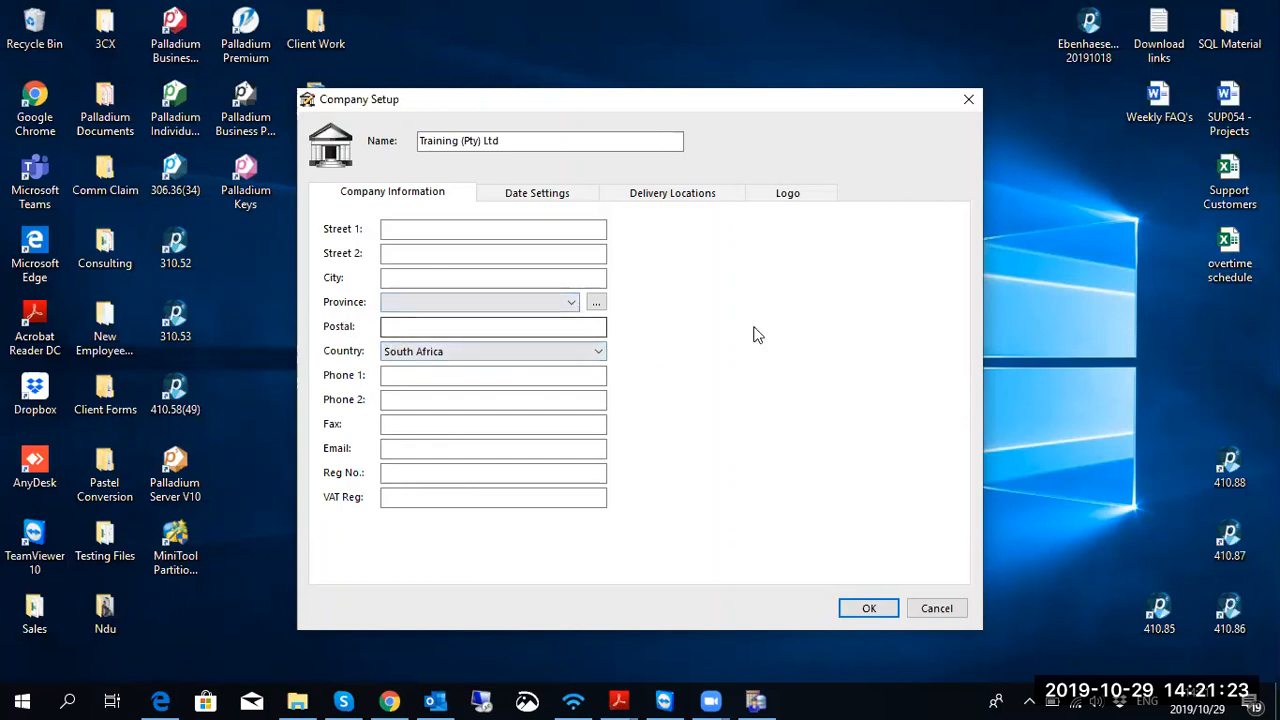
left_click(515, 194)
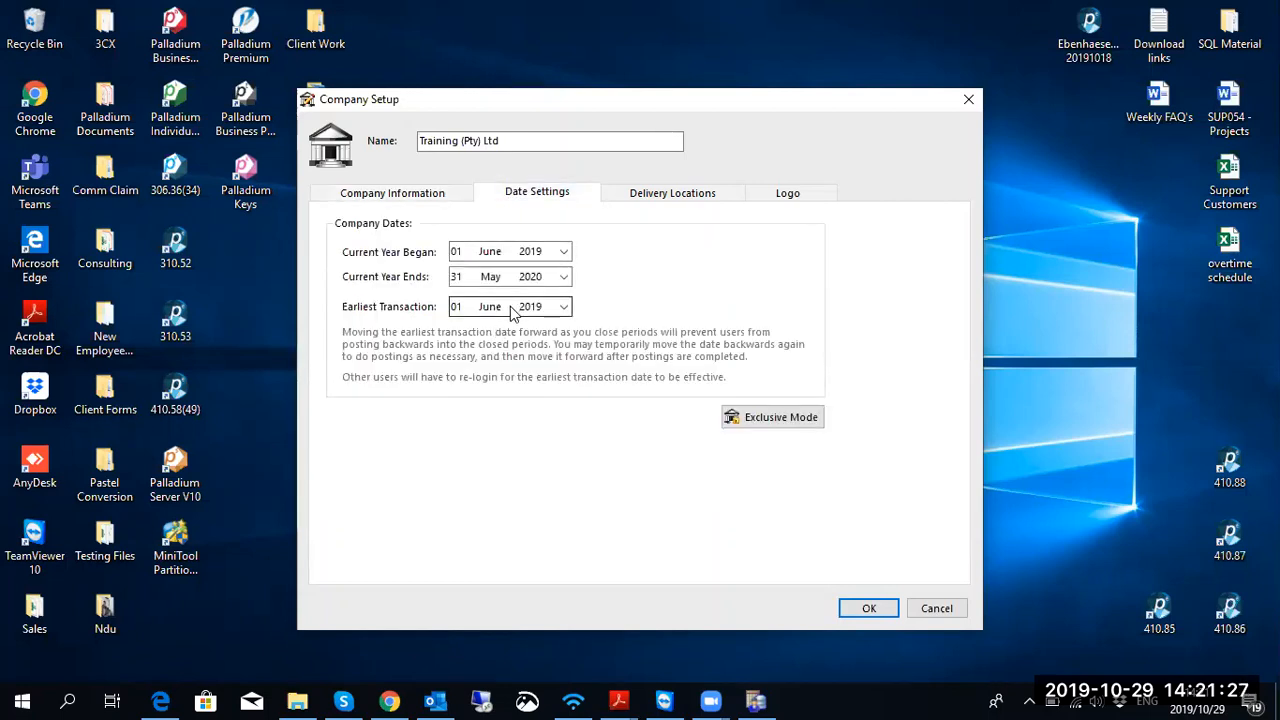
left_click(873, 607)
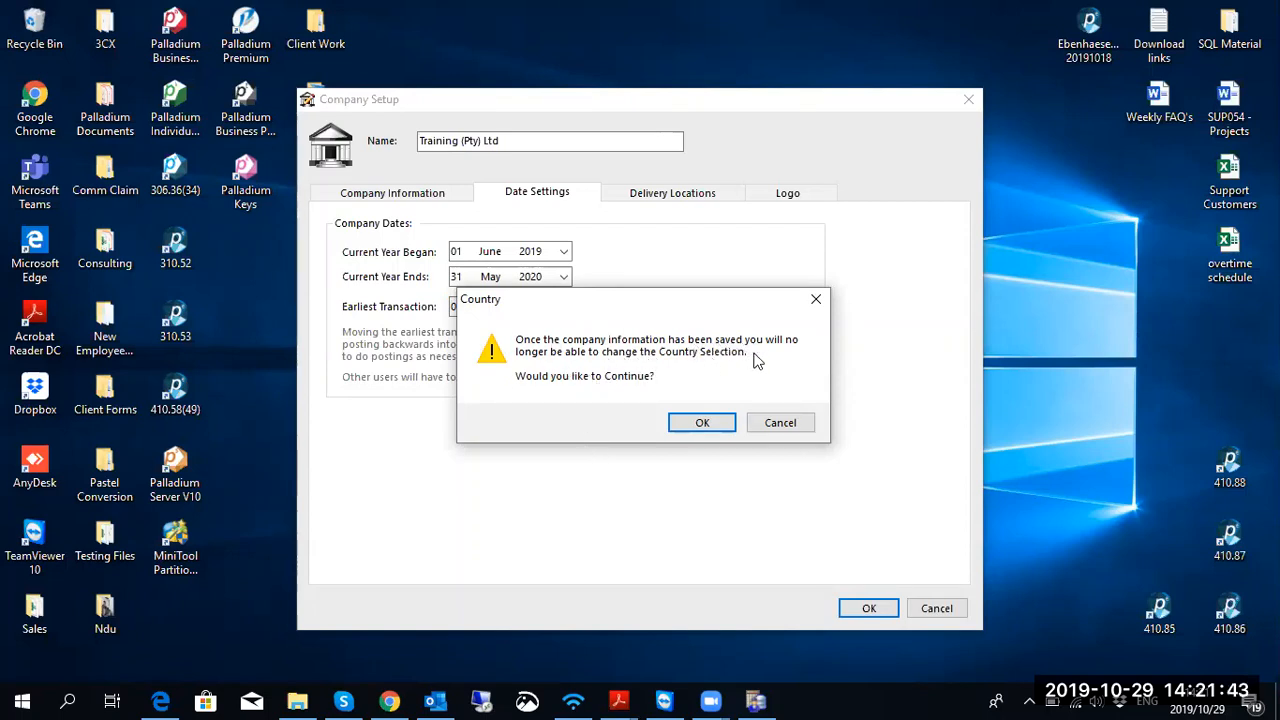
left_click(714, 423)
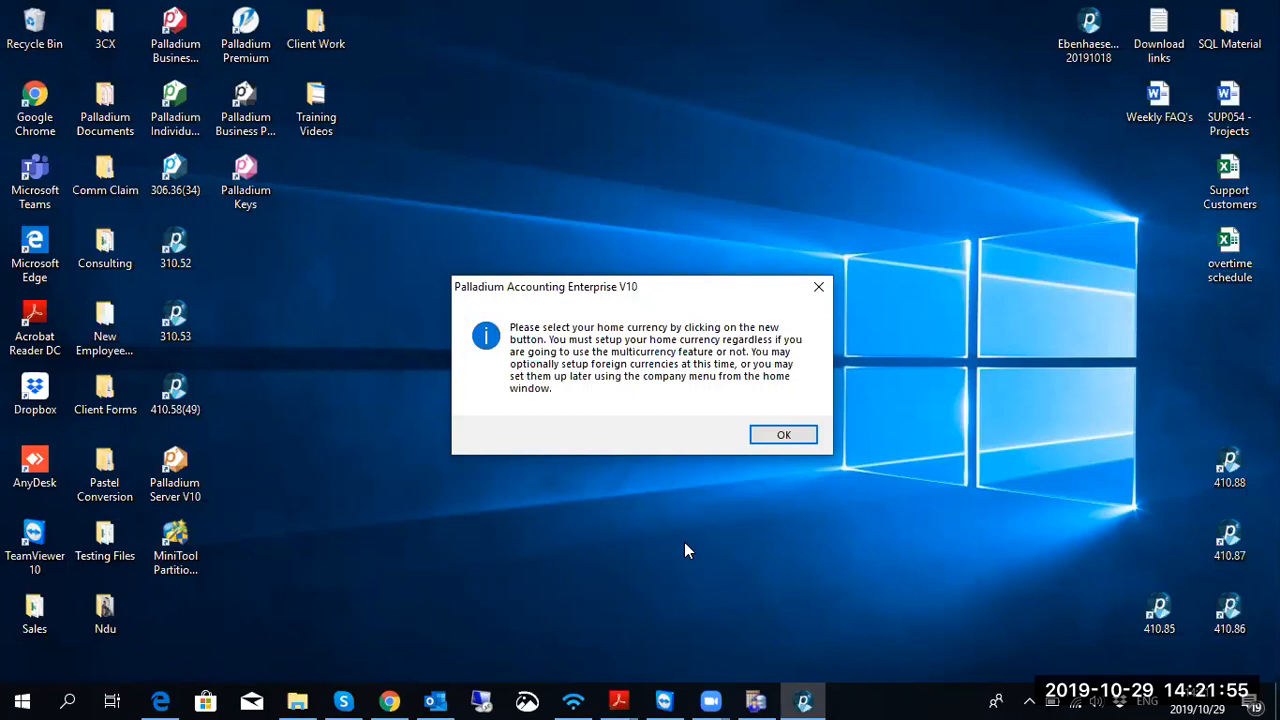
Step: Add South African Rand (ZAR) as the home currency and accept the currency setup
left_click(777, 434)
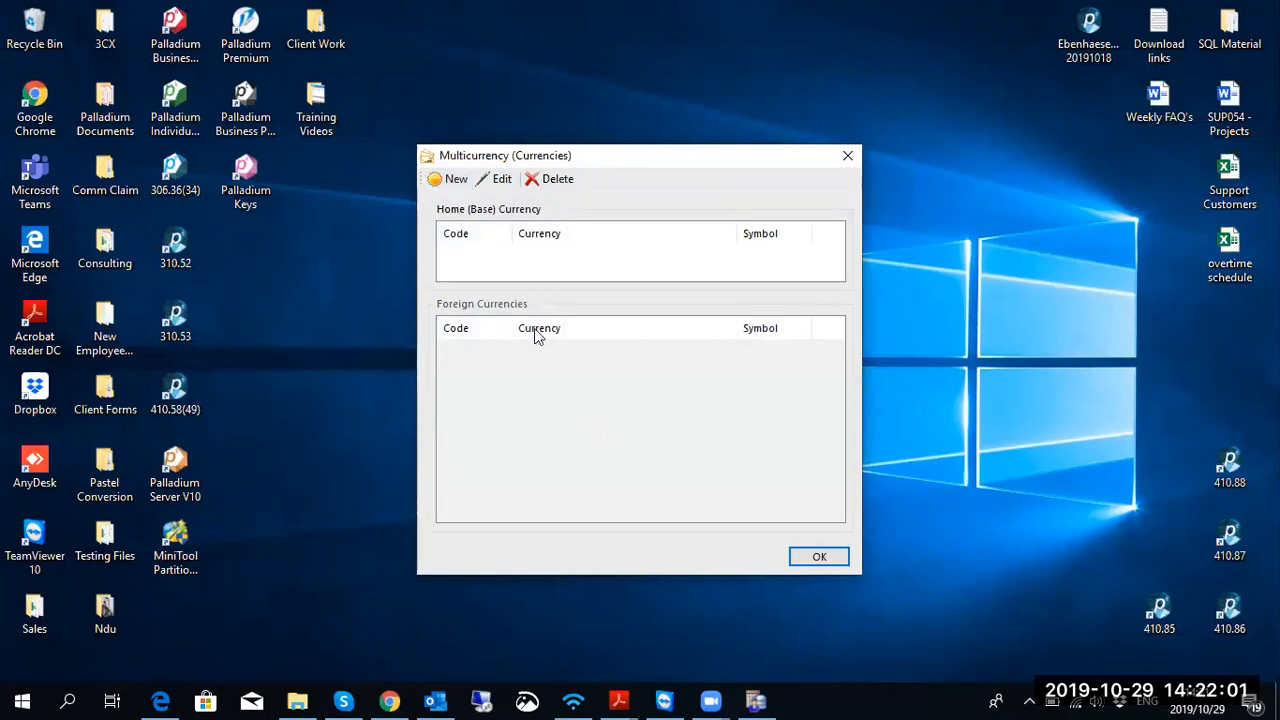
left_click(450, 182)
type("z")
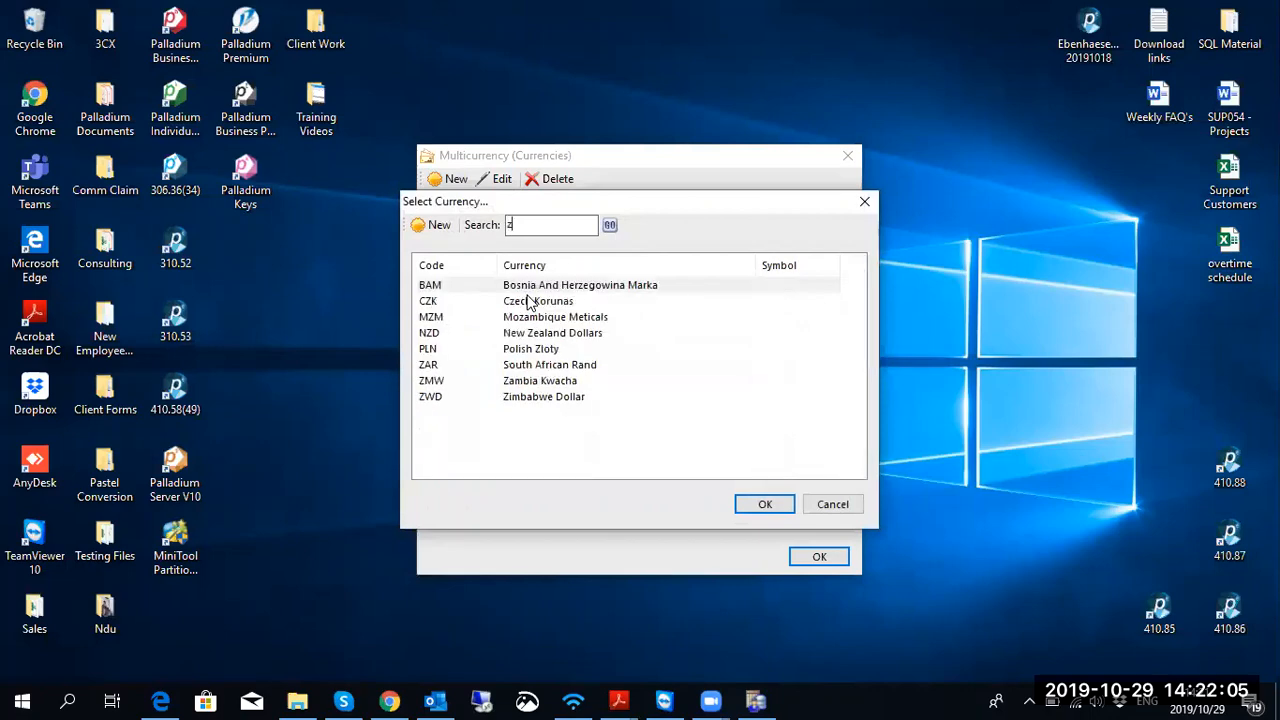
type("ar")
double_click(529, 284)
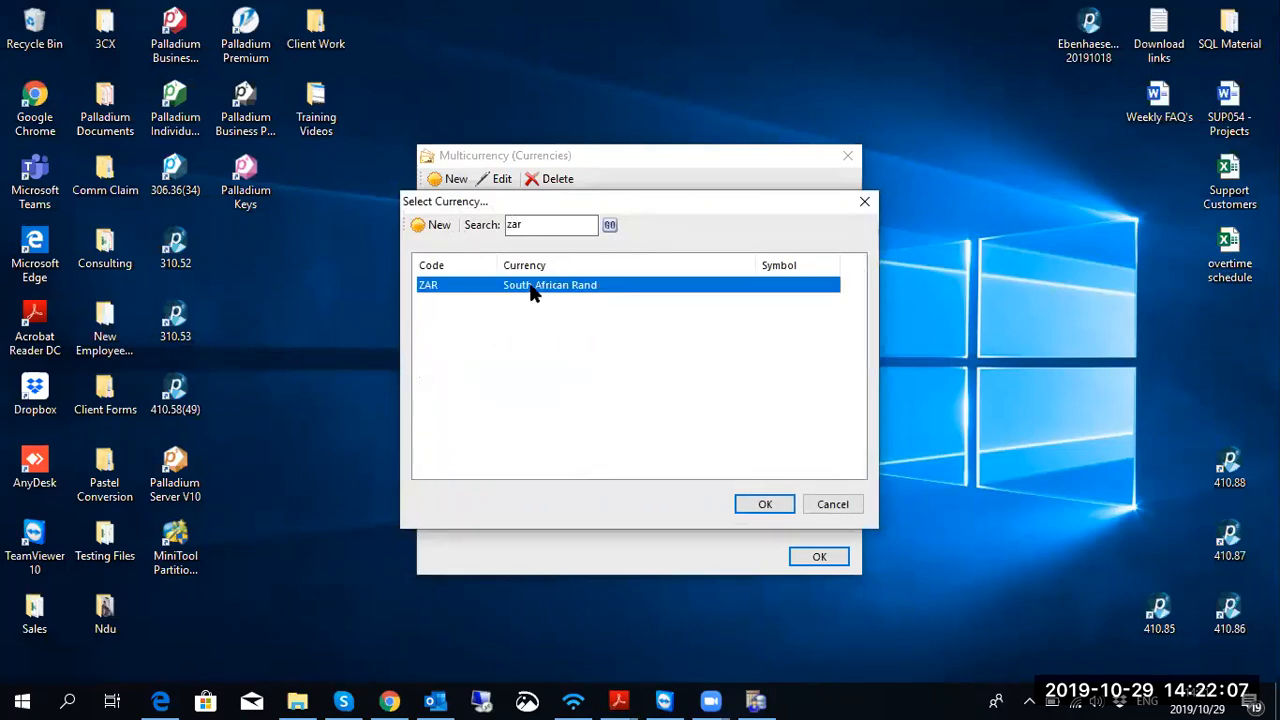
left_click(826, 557)
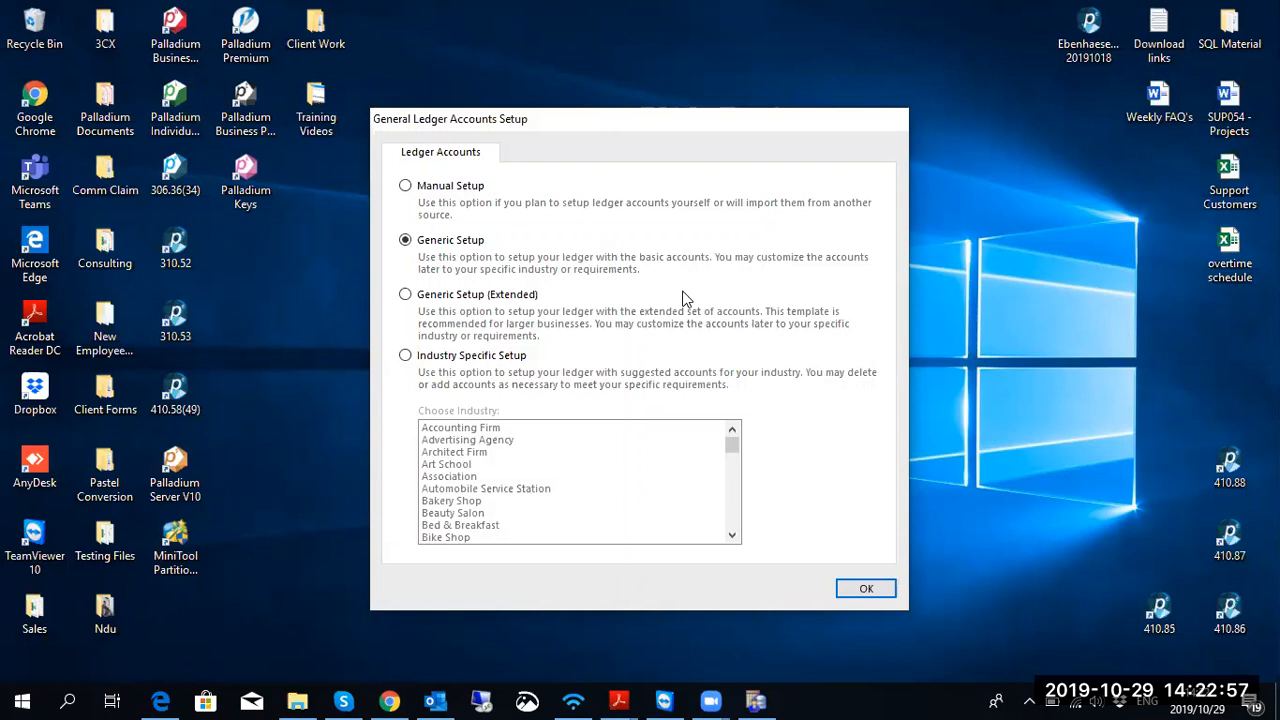
Step: Choose Manual Setup for the ledger accounts and apply user-defined financial categories with the Pastel Partner defaults
left_click(407, 187)
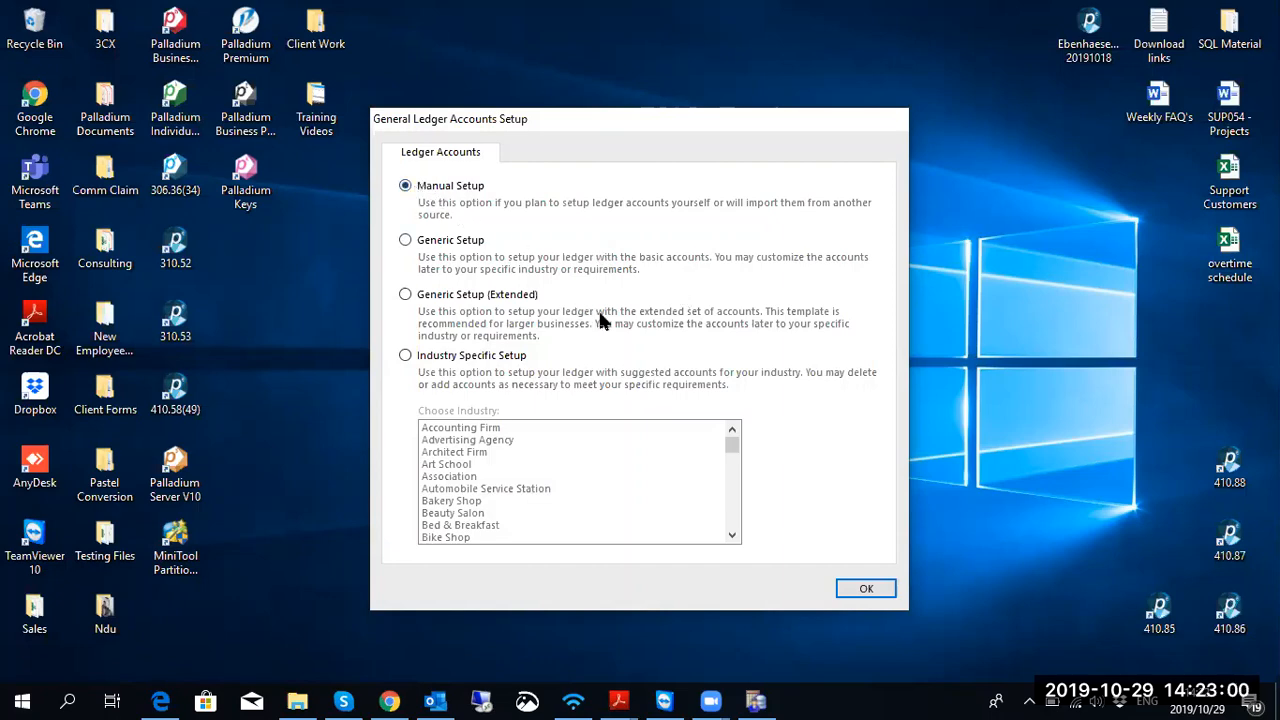
left_click(866, 590)
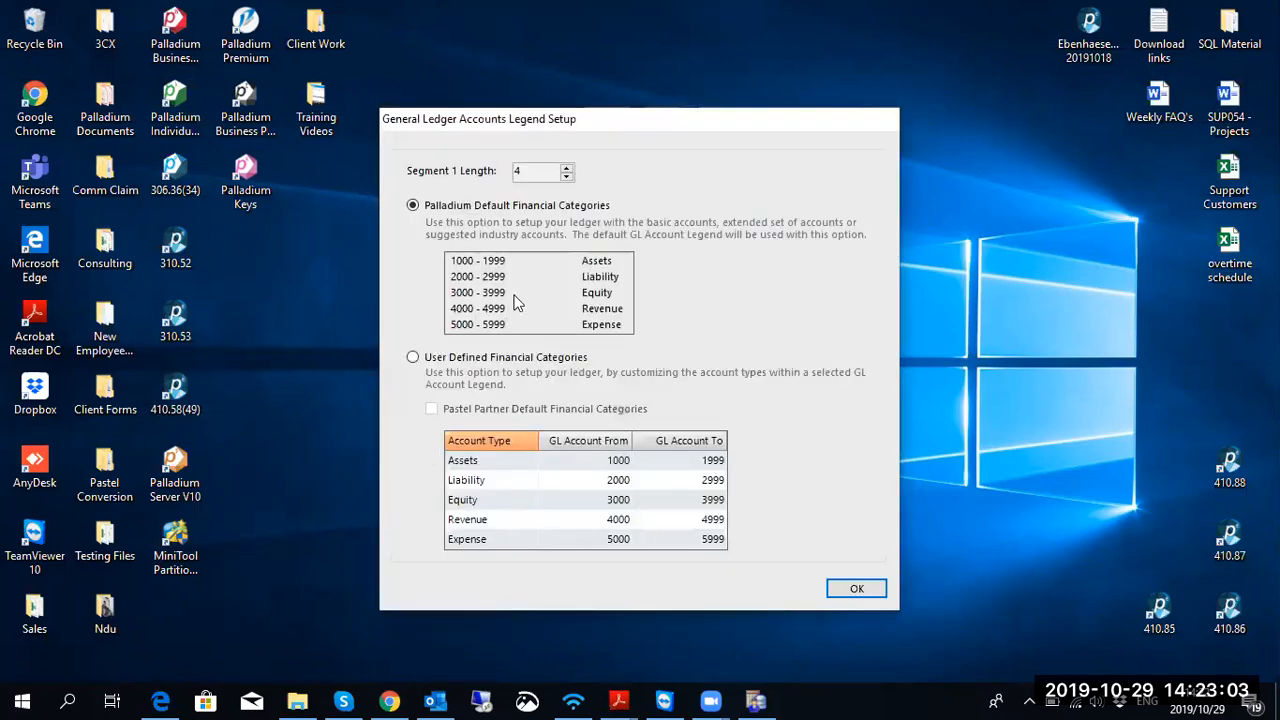
left_click(411, 358)
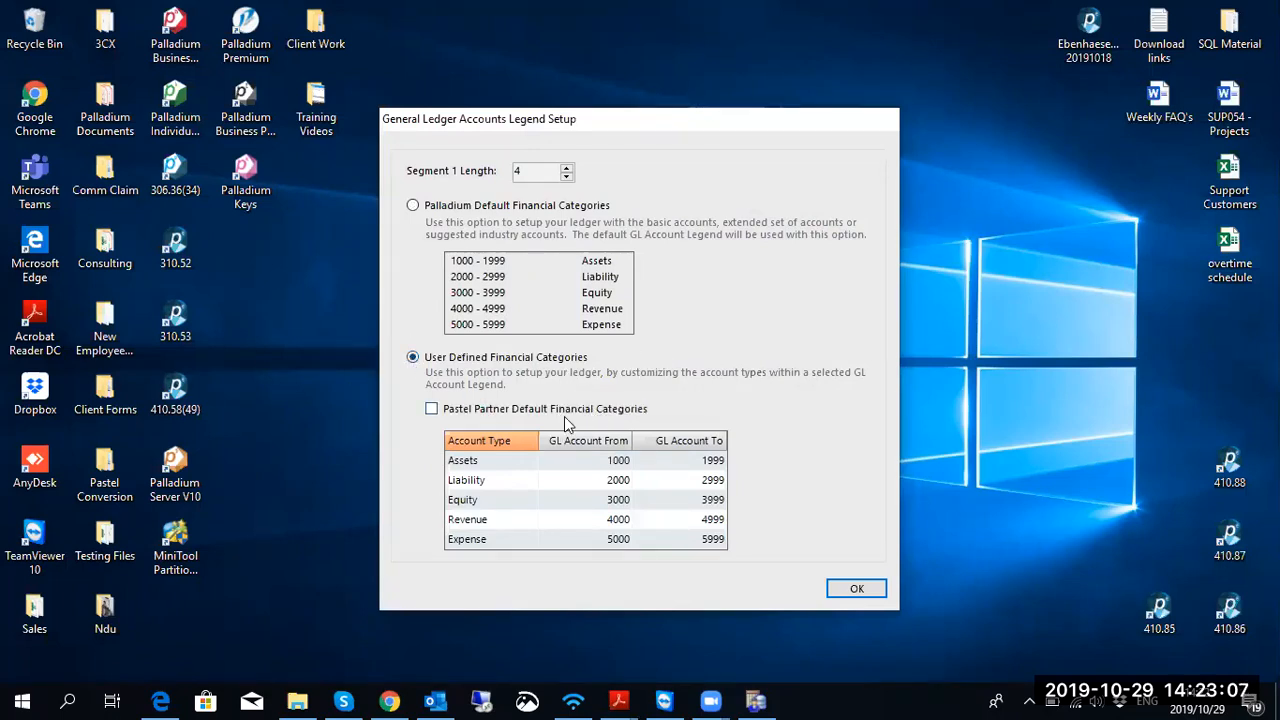
left_click(432, 411)
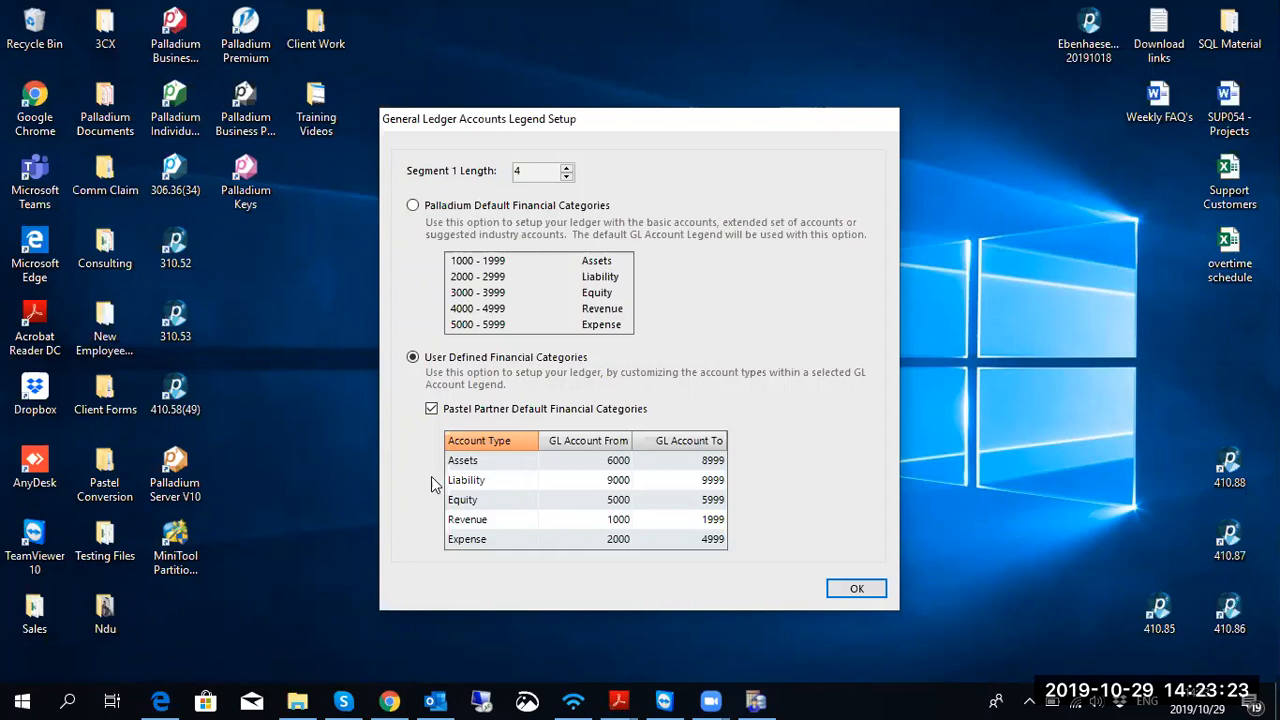
left_click(864, 591)
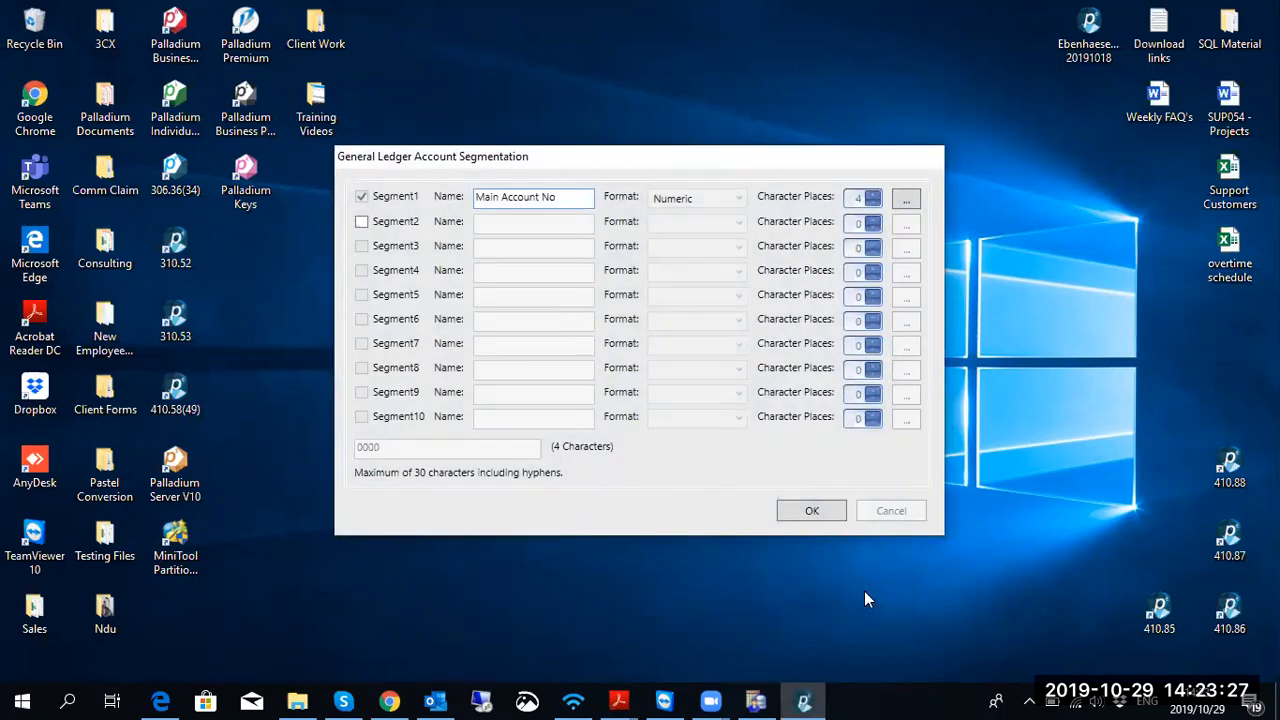
Step: Enable ledger account Segment2 as Sub Account with Alpha-Numeric format, increase its character places, and accept the segmentation
left_click(362, 222)
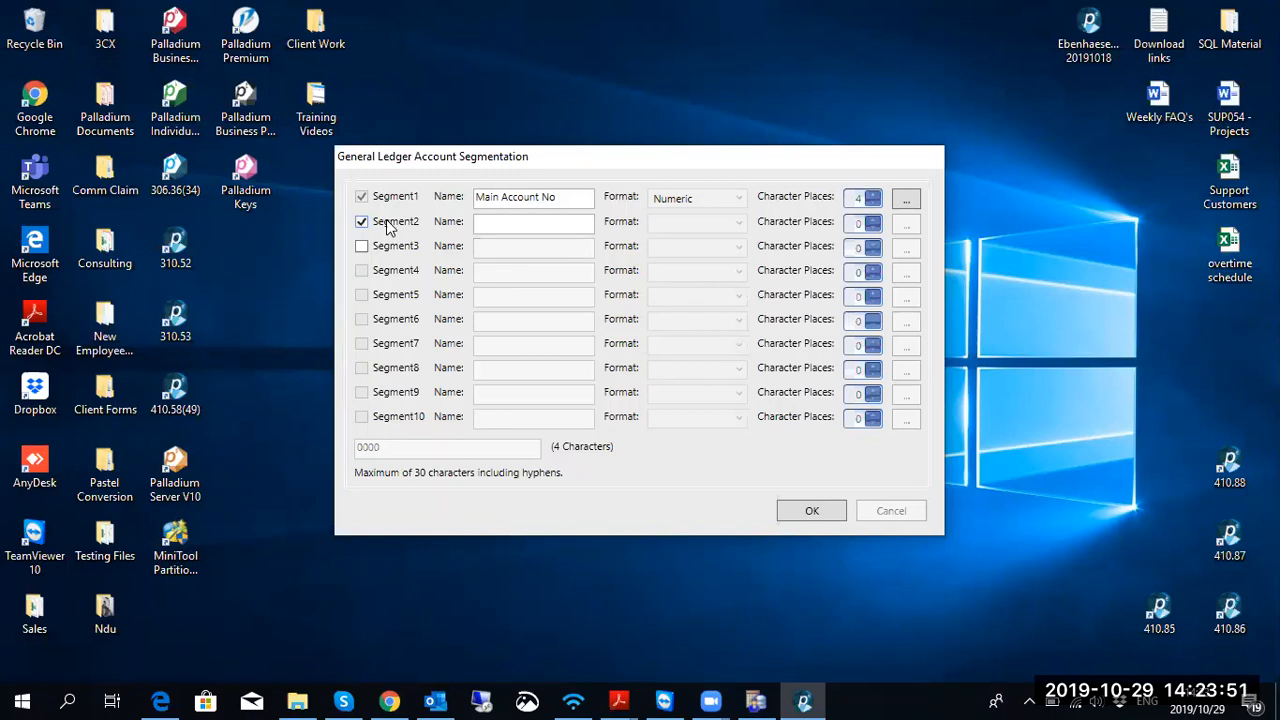
left_click(522, 228)
type("Sub")
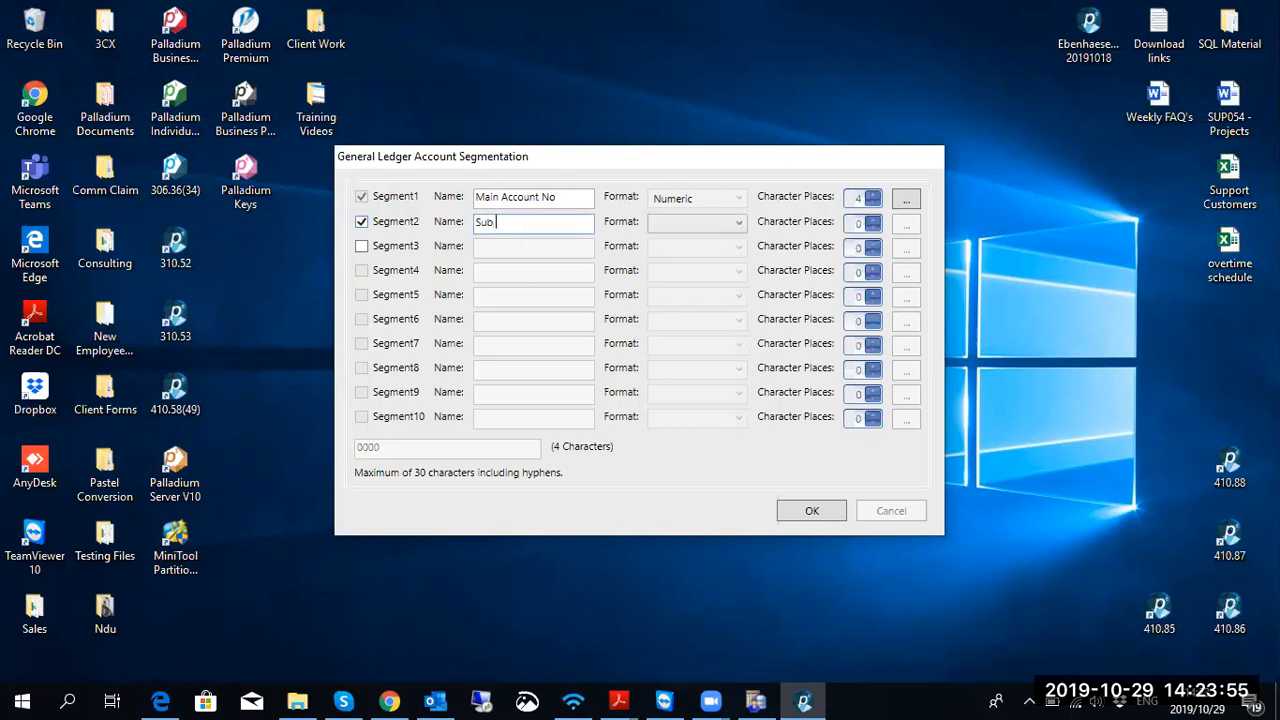
type(" Account")
left_click(738, 222)
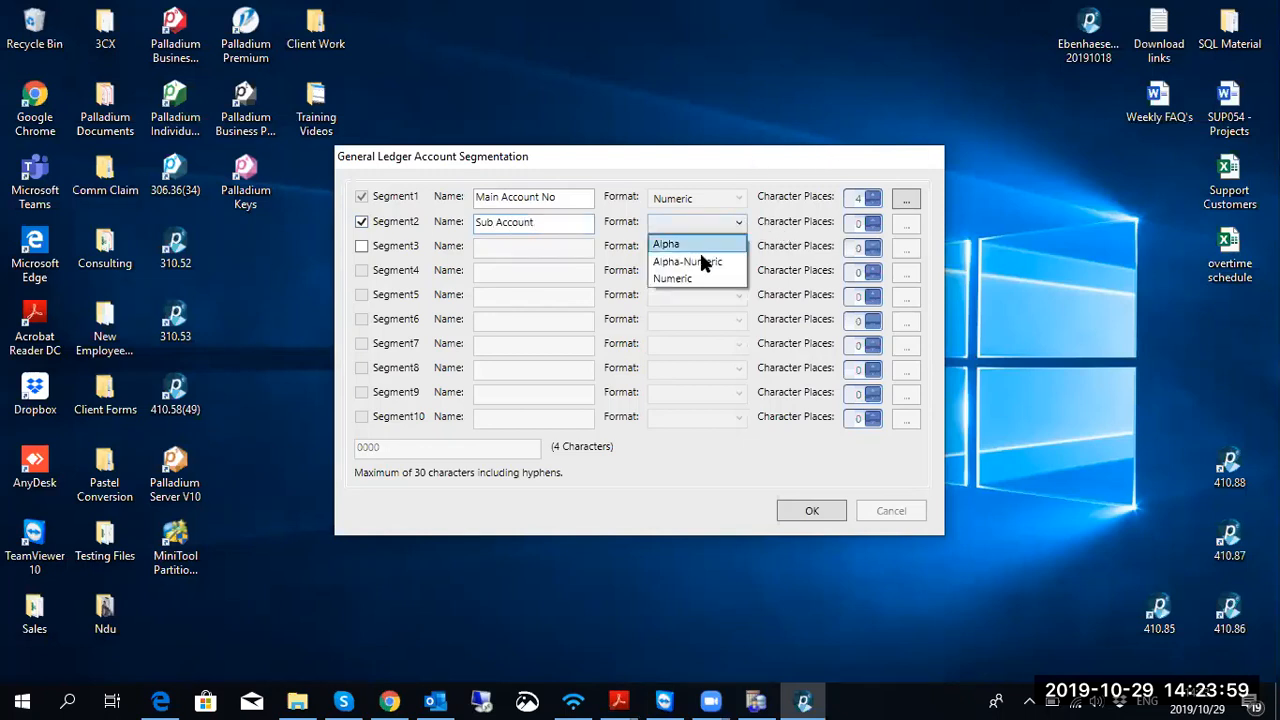
left_click(700, 267)
left_click(872, 219)
left_click(872, 219)
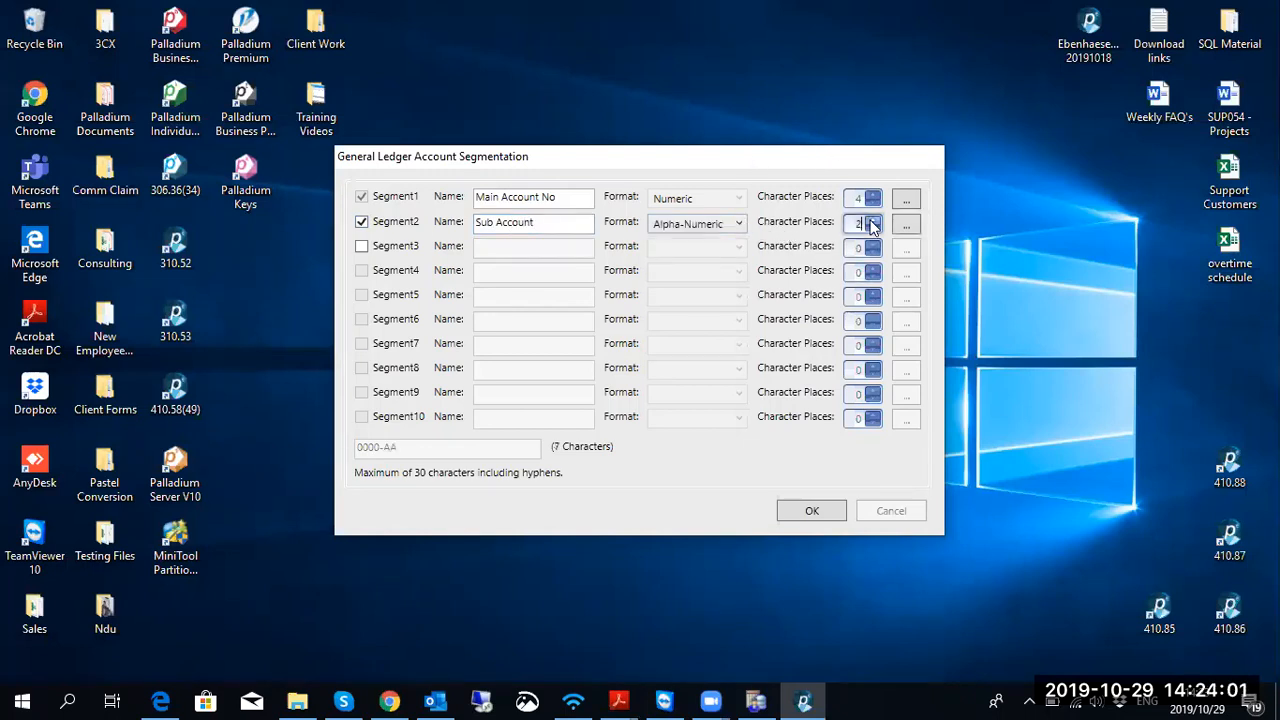
left_click(872, 219)
left_click(872, 219)
left_click(792, 513)
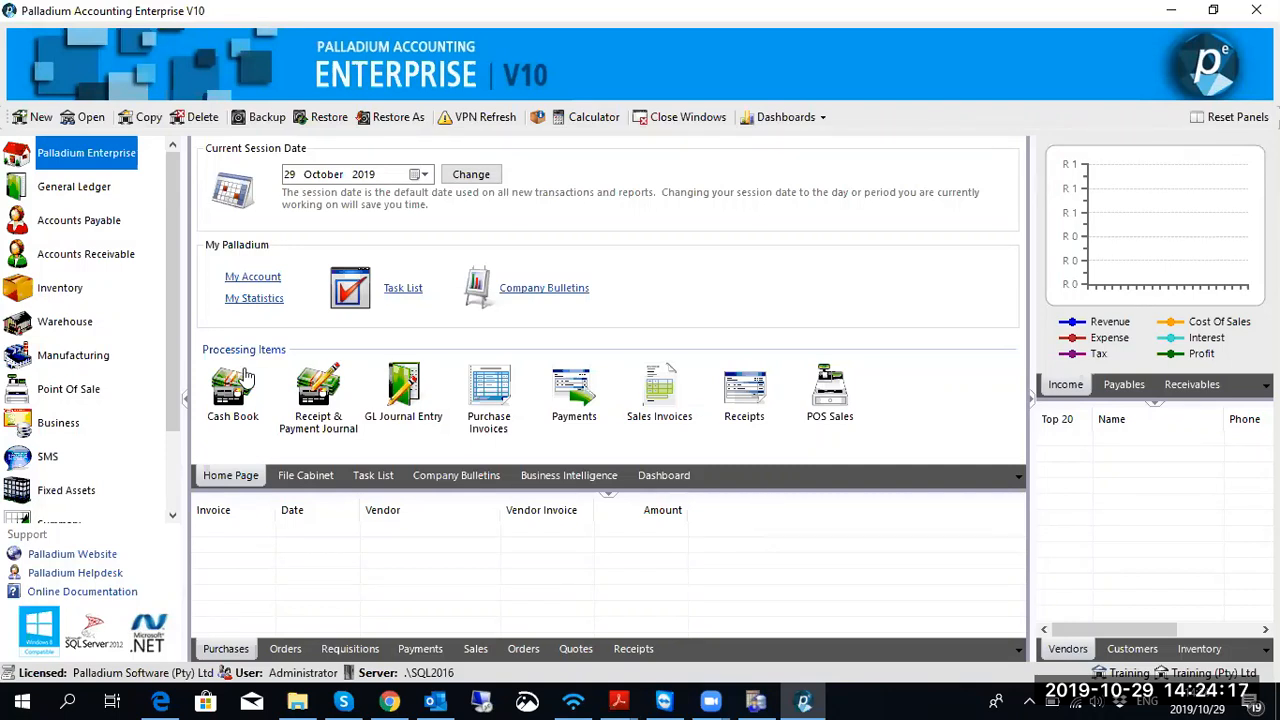
Step: Open the Pastel Partner Data Importer and set the data source to Beeline with an ODBC connection
scroll(124, 352, "down", 2)
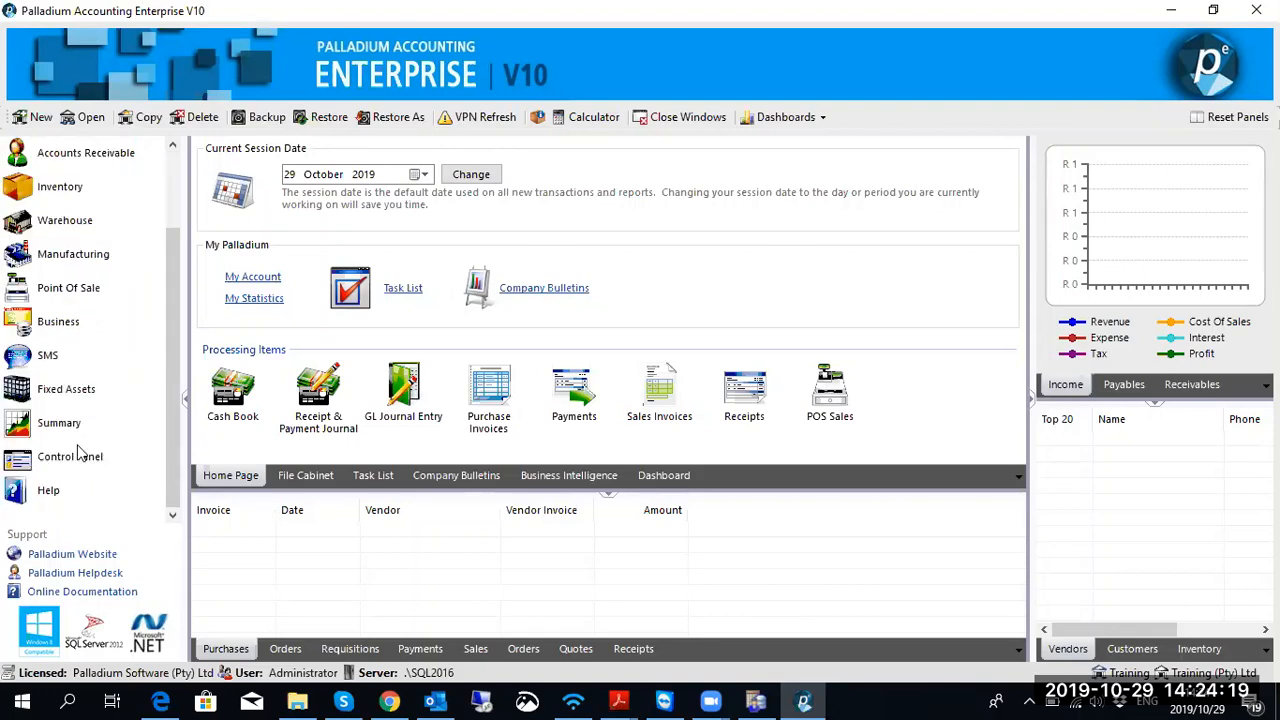
left_click(80, 455)
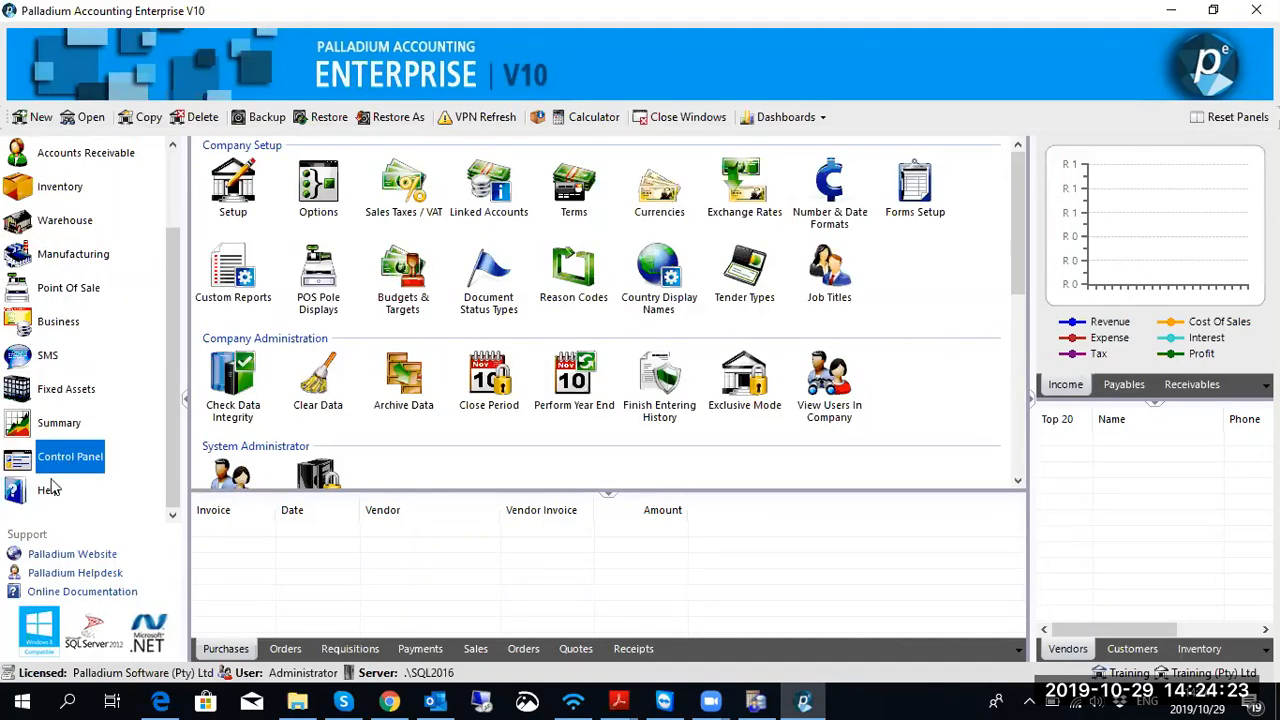
scroll(300, 320, "down", 4)
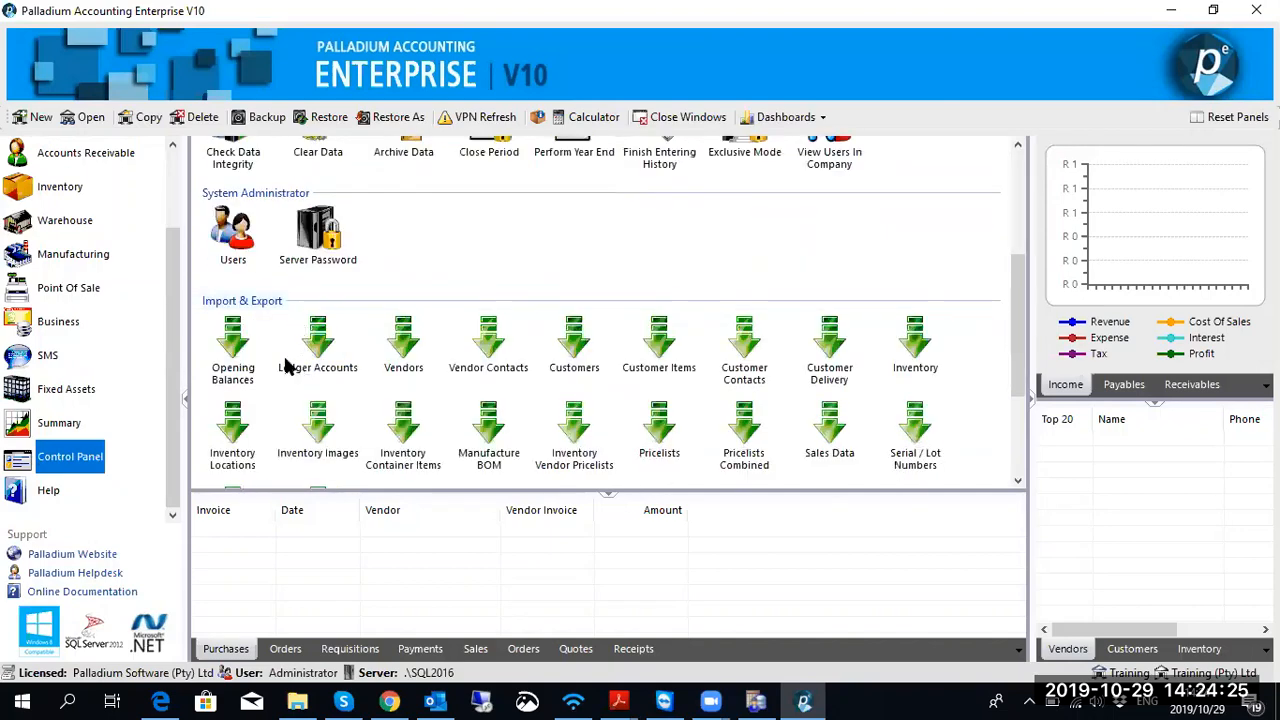
scroll(316, 342, "down", 1)
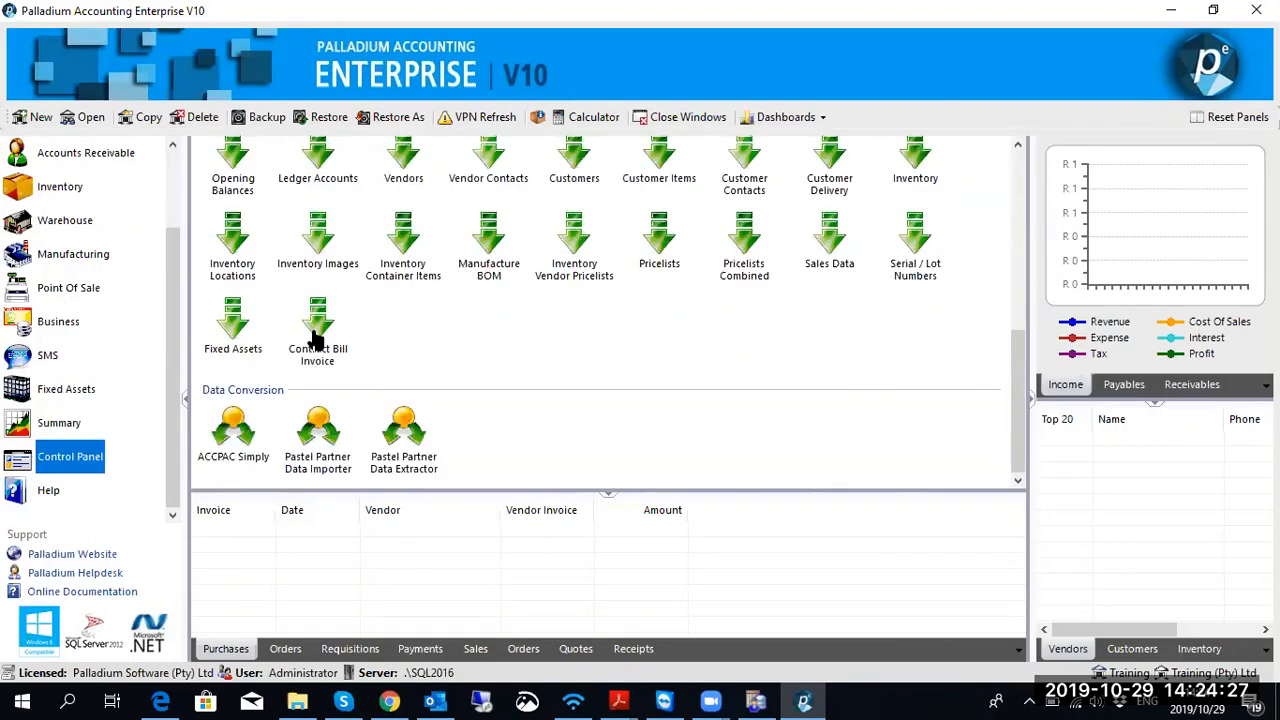
left_click(320, 444)
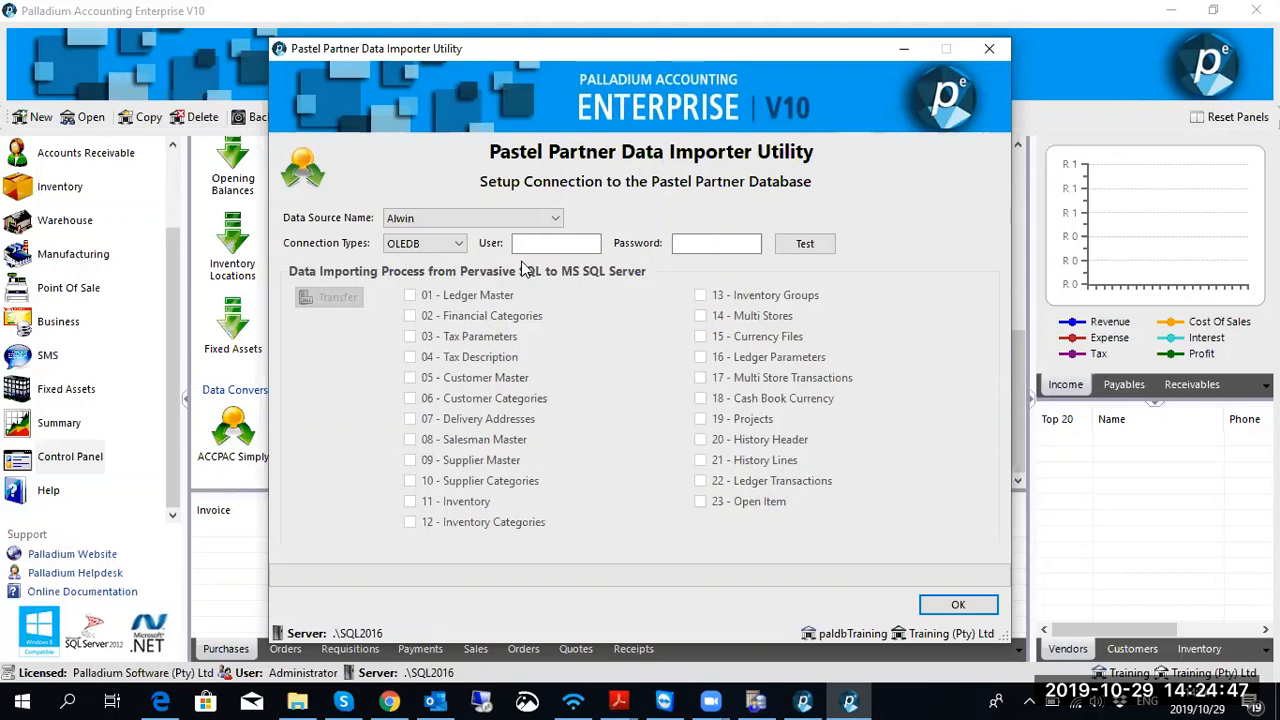
left_click(556, 218)
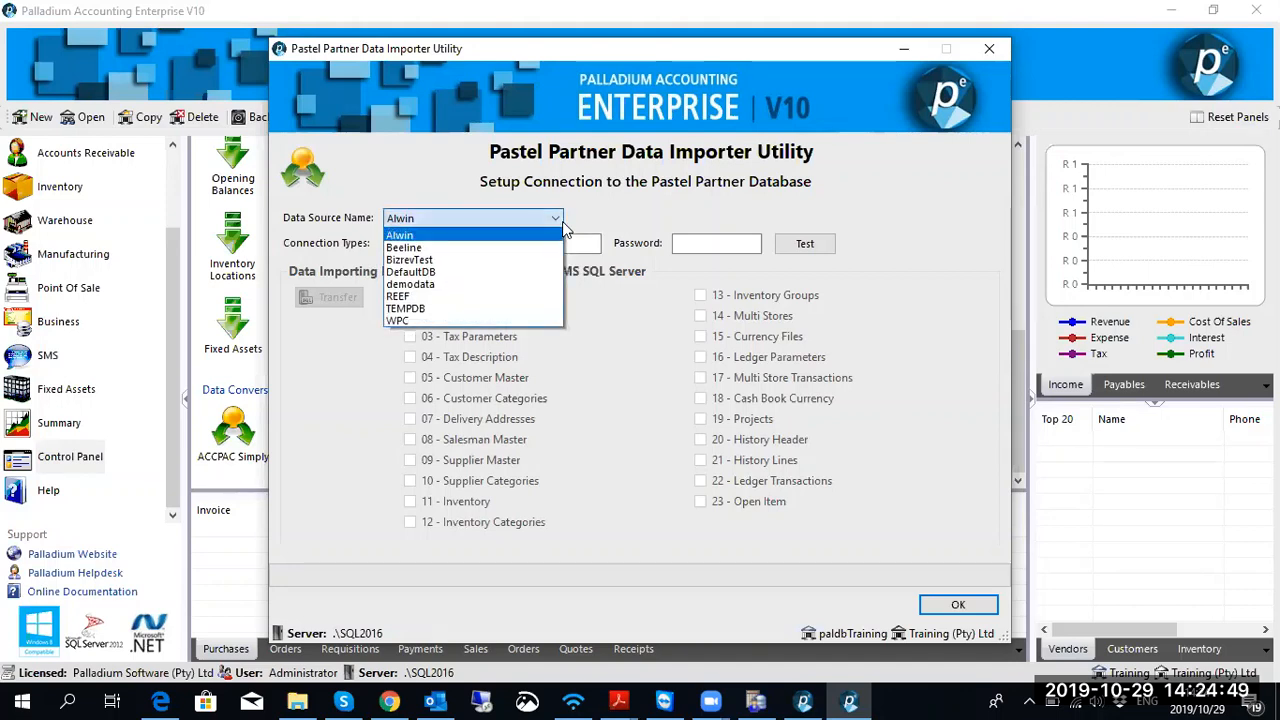
left_click(435, 248)
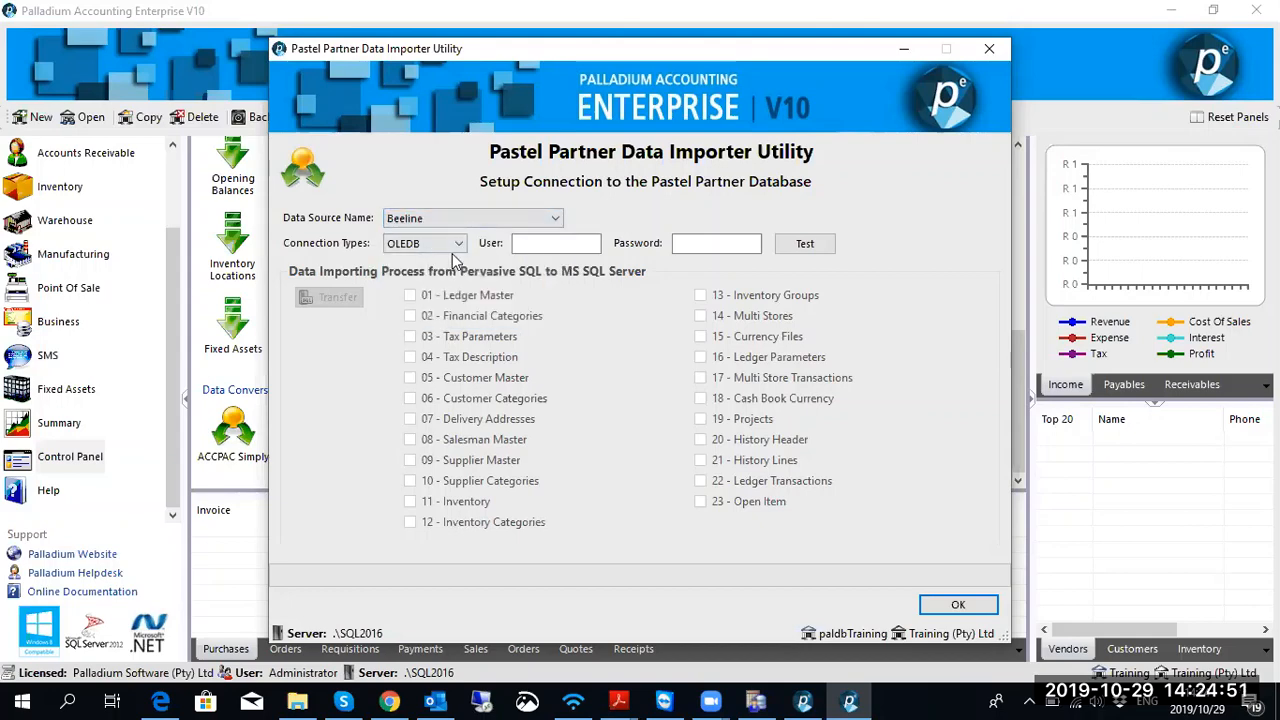
left_click(458, 244)
left_click(420, 269)
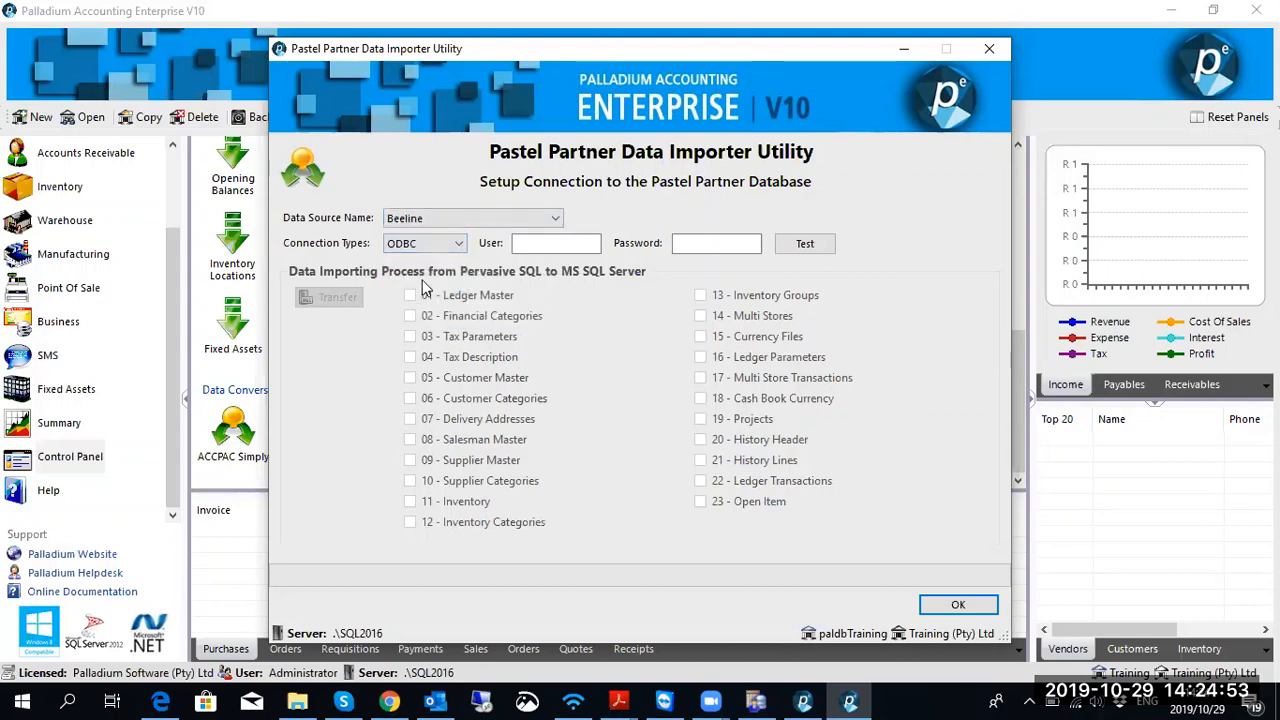
Step: Test the Beeline connection, agree to continue, and transfer all Pastel data to SQL Server before closing the importer
left_click(798, 246)
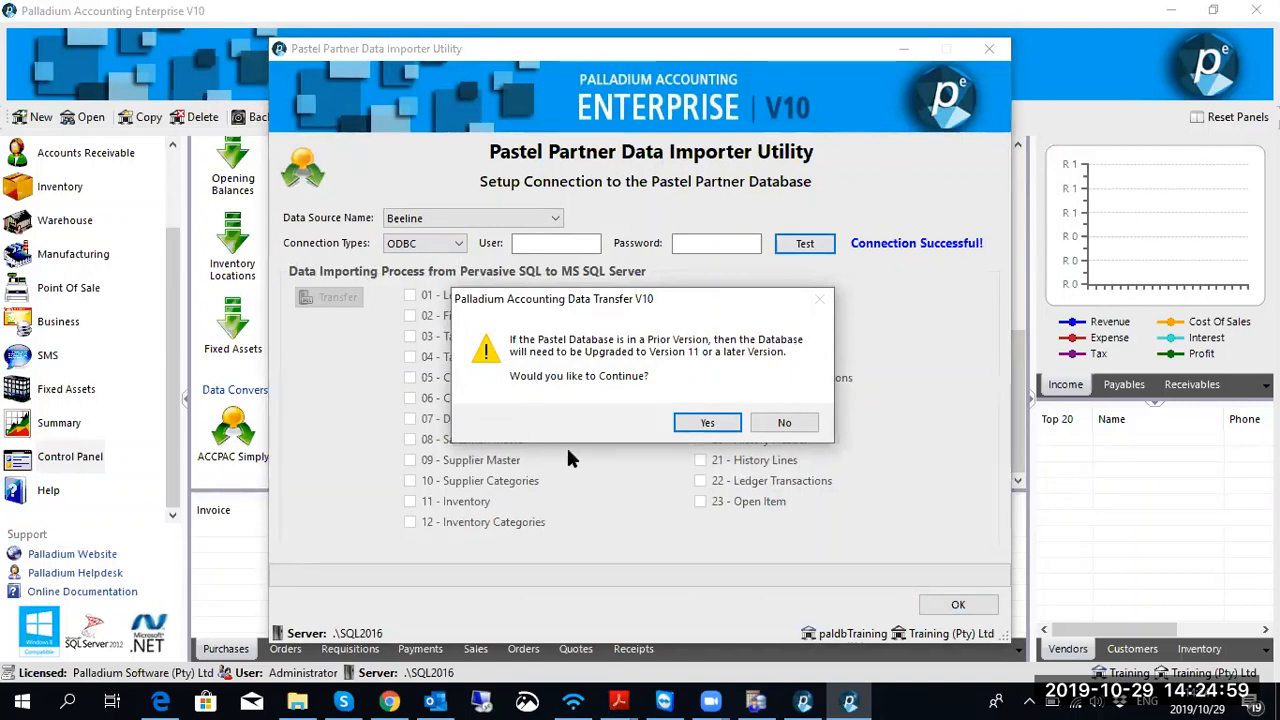
left_click(707, 423)
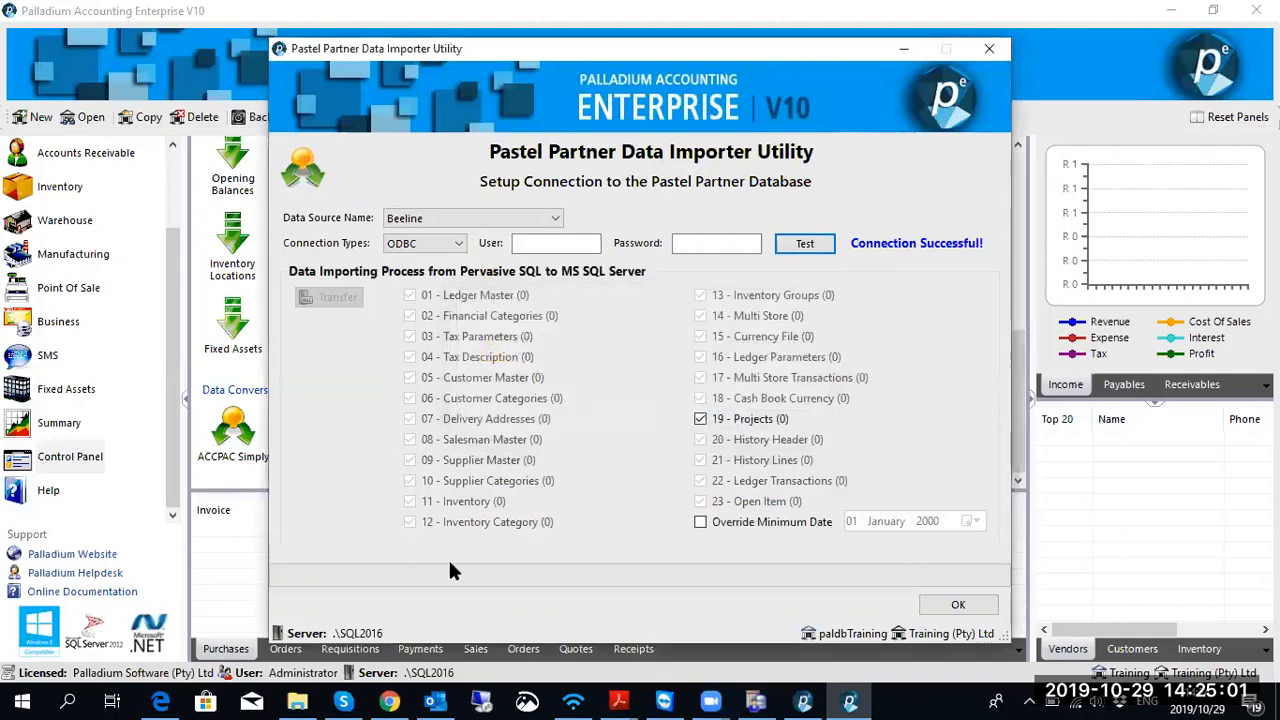
left_click(336, 300)
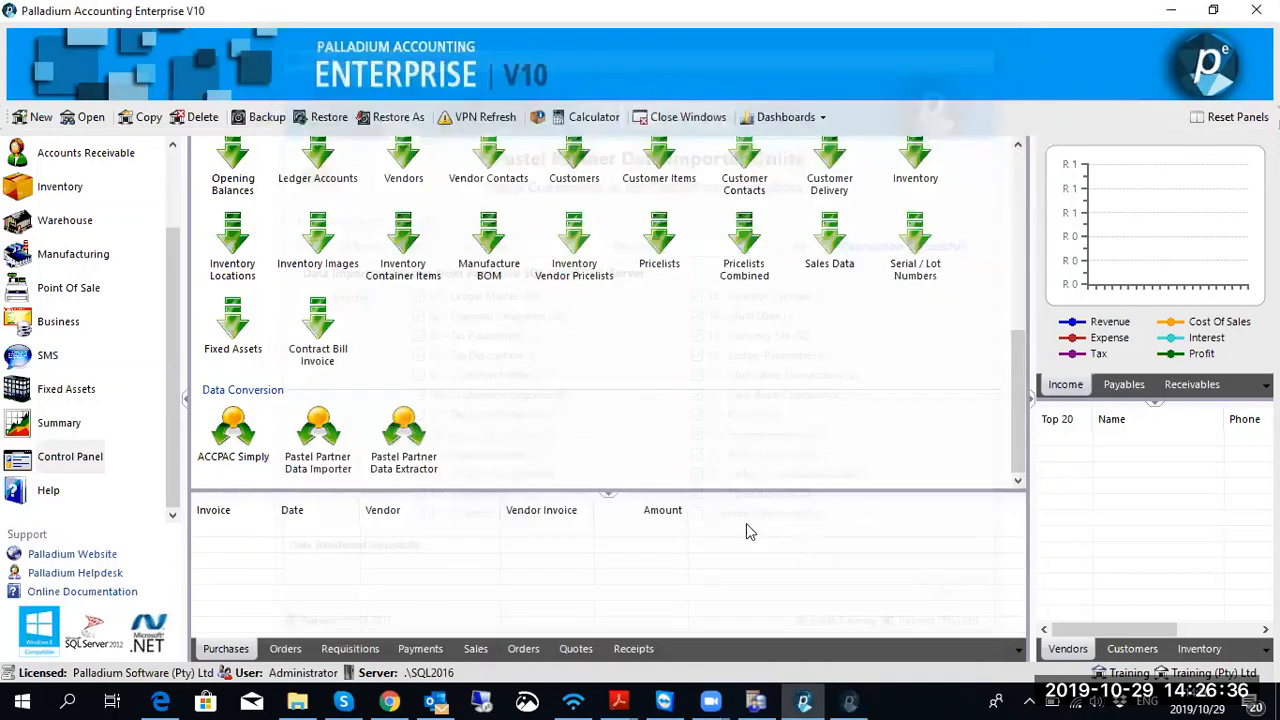
left_click(958, 605)
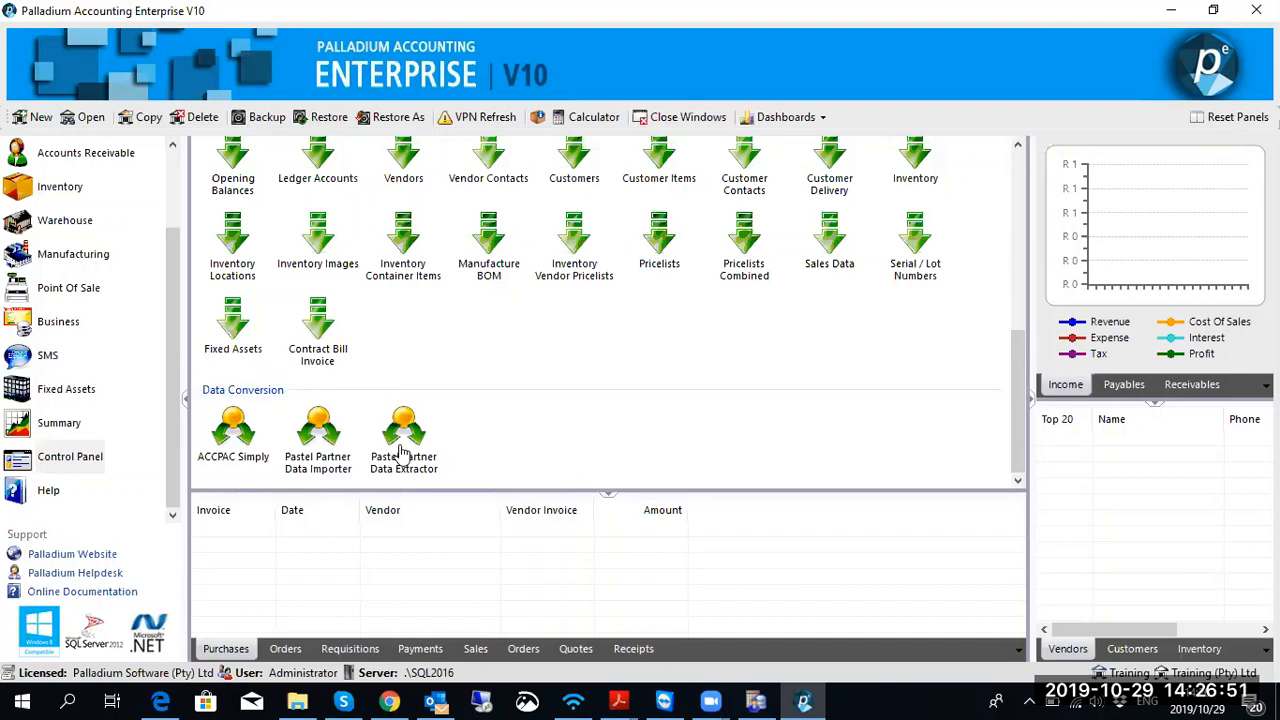
Step: Open the Pastel Partner Data Extractor, mark all conversion steps from general ledger accounts to open items, and proceed to the imported data summary
left_click(401, 452)
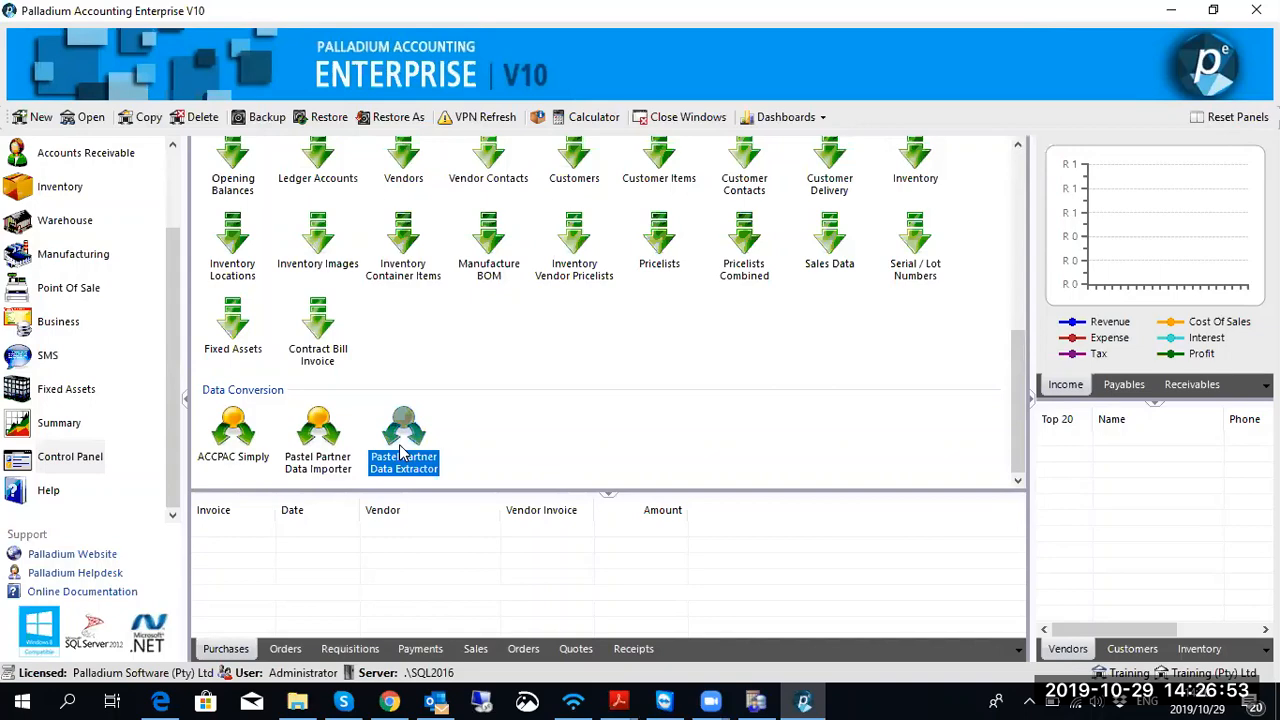
double_click(401, 452)
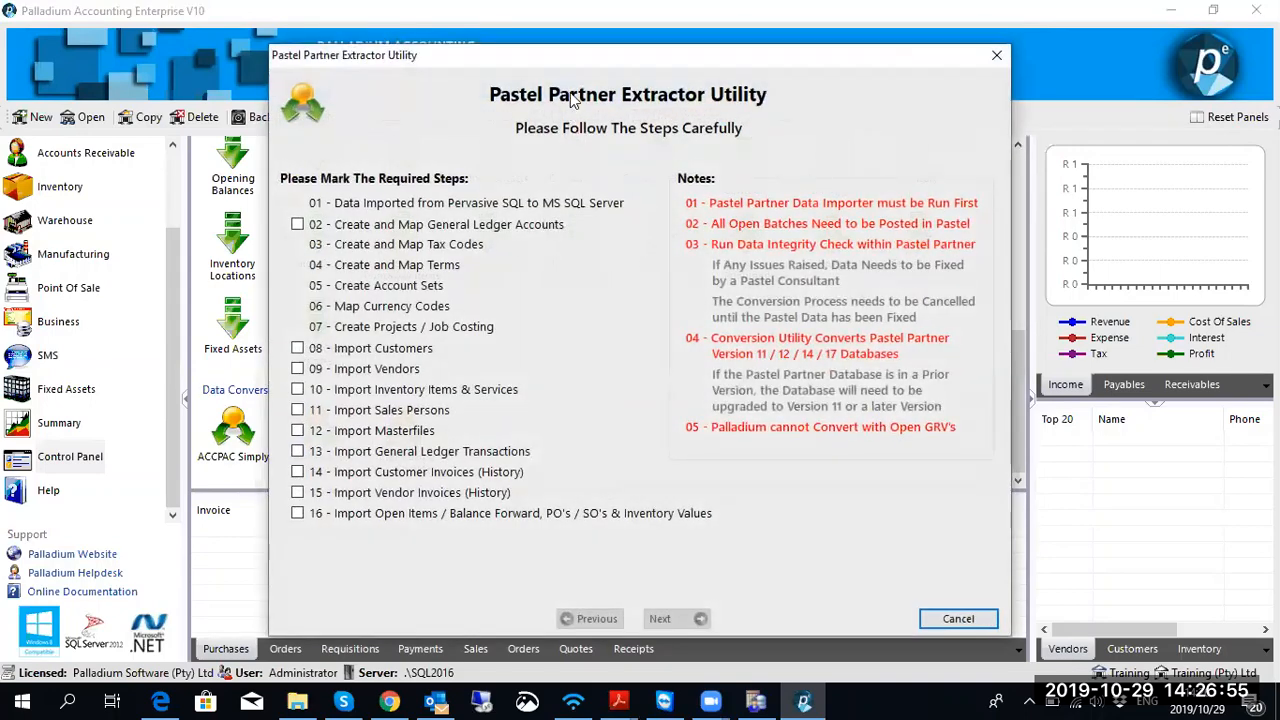
mouse_move(548, 57)
left_mouse_down()
mouse_move(601, 50)
mouse_move(556, 56)
left_mouse_up()
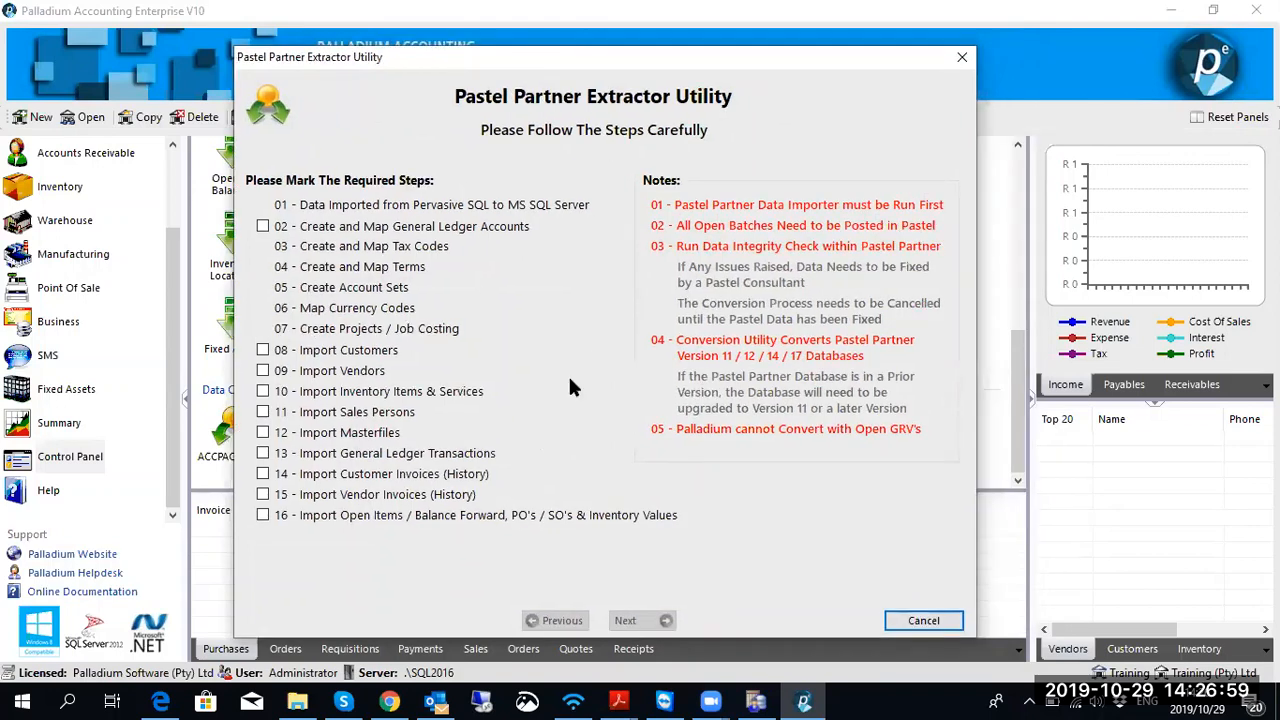
left_click(262, 226)
left_click(262, 350)
left_click(262, 370)
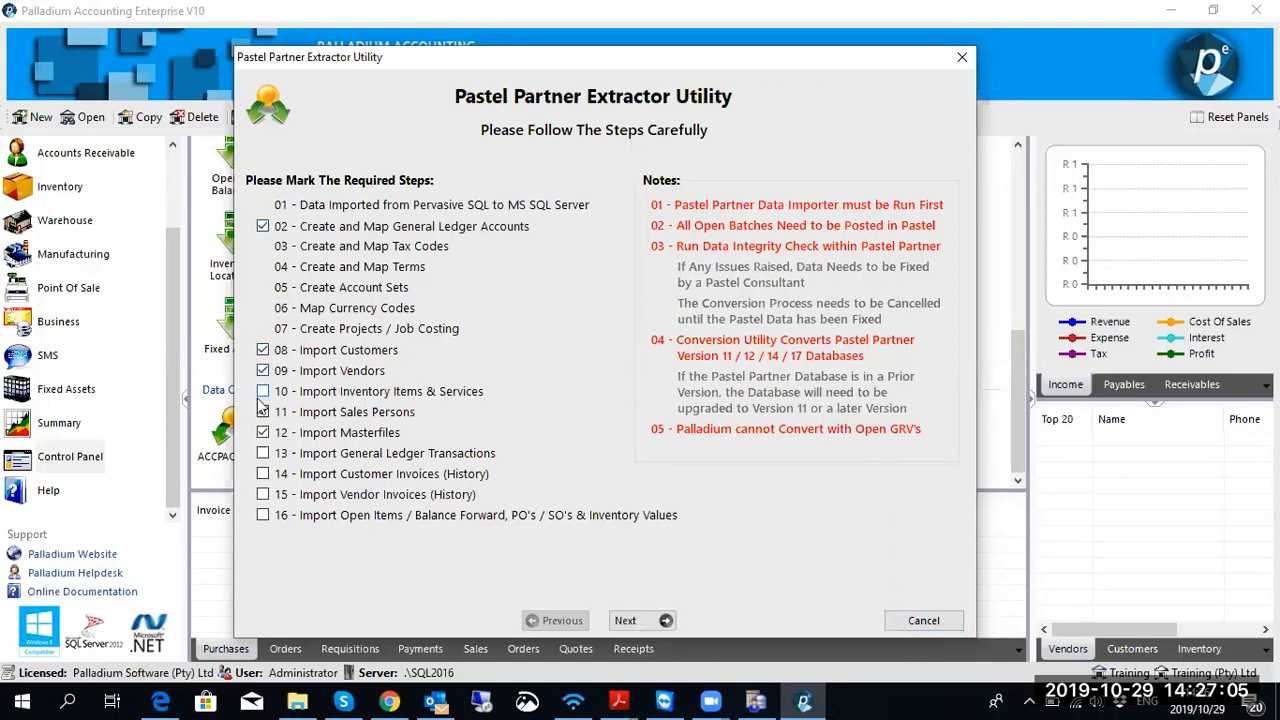
left_click(262, 391)
left_click(262, 411)
left_click(262, 453)
left_click(262, 473)
left_click(262, 494)
left_click(262, 515)
left_click(666, 621)
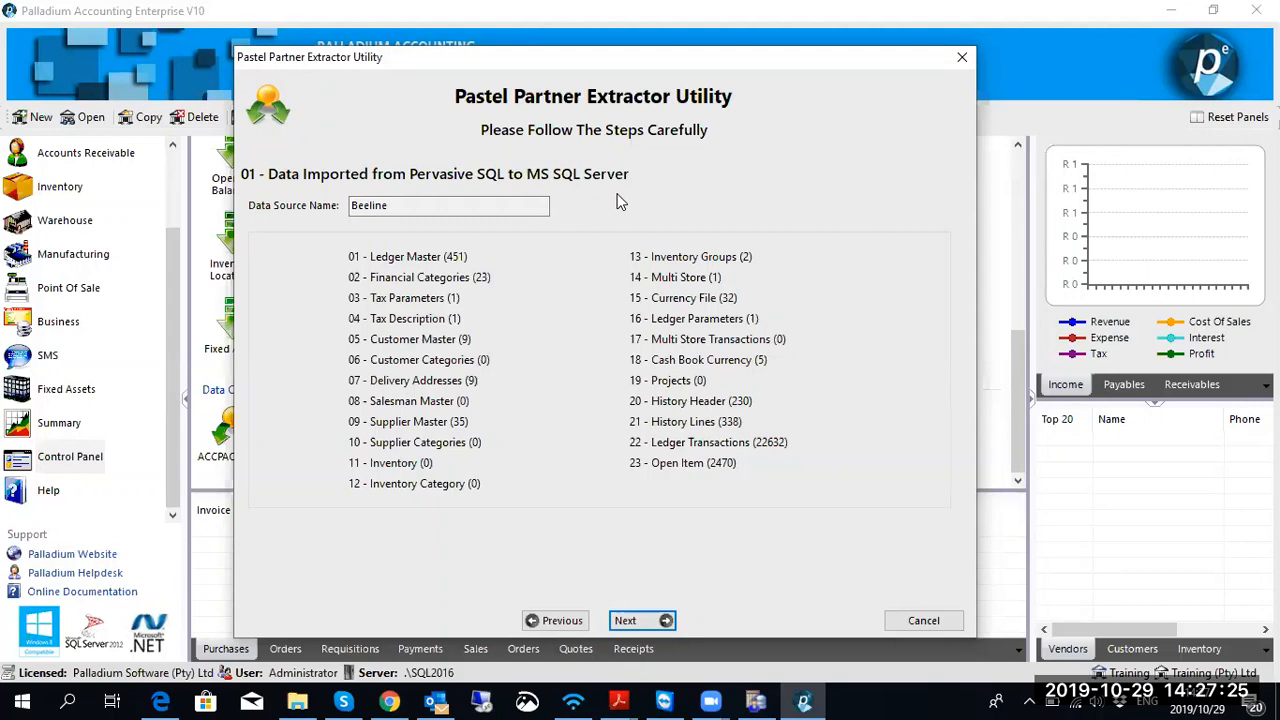
Step: Try to continue the extraction past the imported data summary, decline the differing financial years, and cancel the extractor
left_click(630, 621)
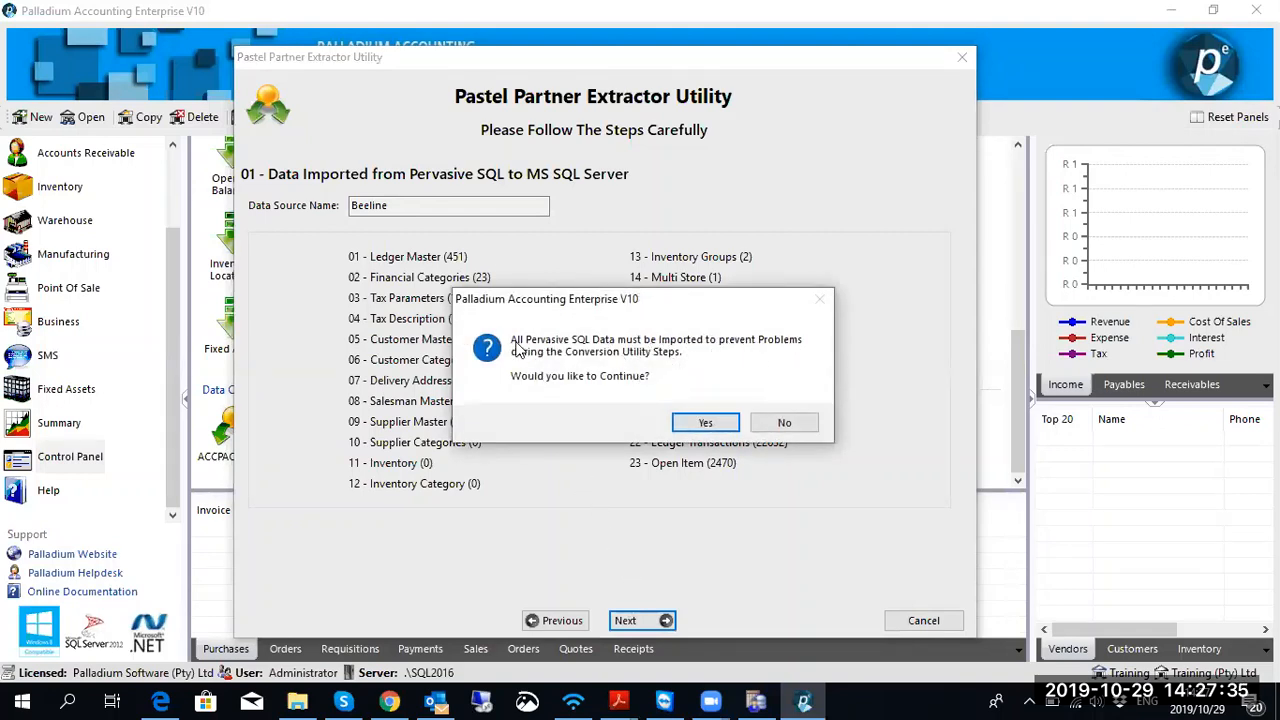
left_click(705, 422)
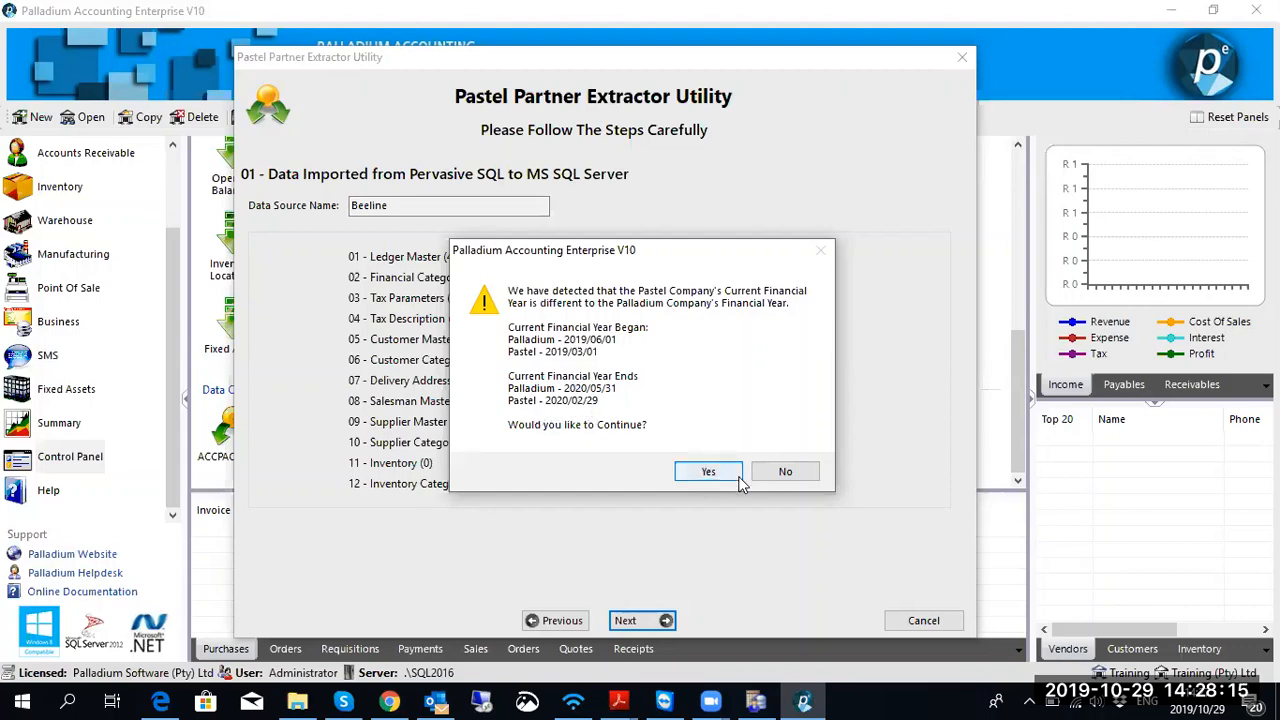
left_click(776, 477)
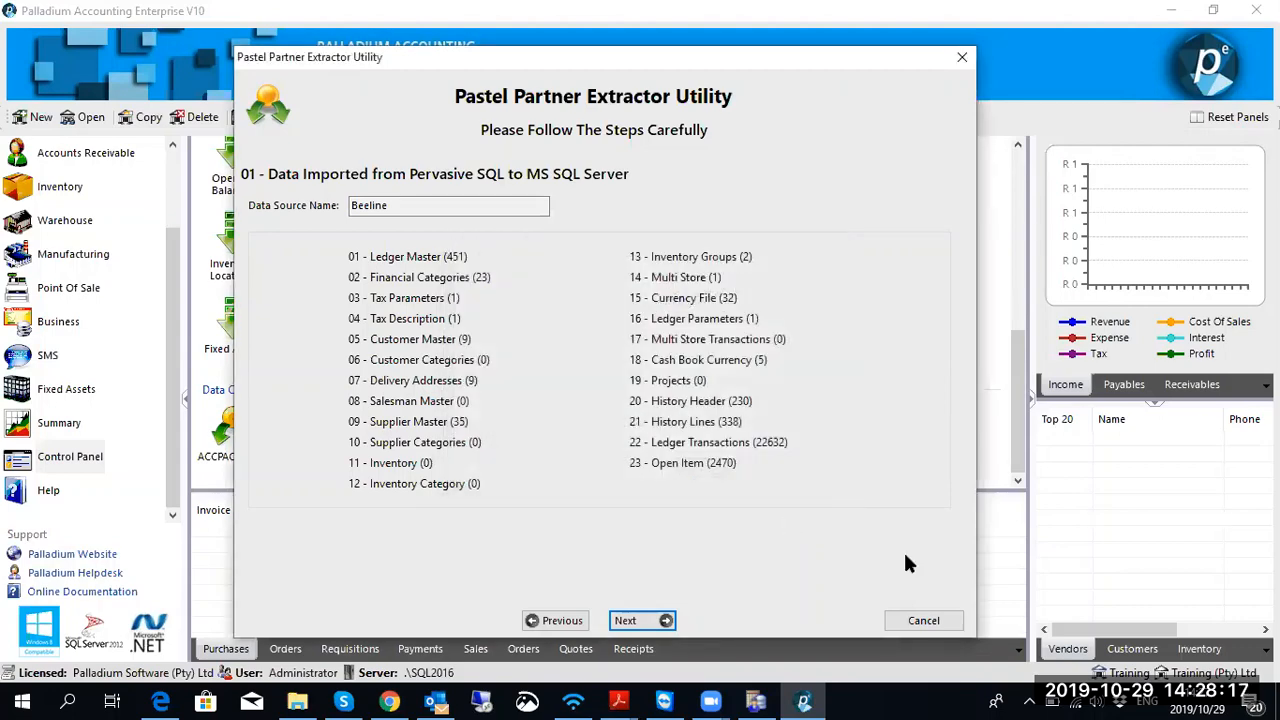
left_click(926, 616)
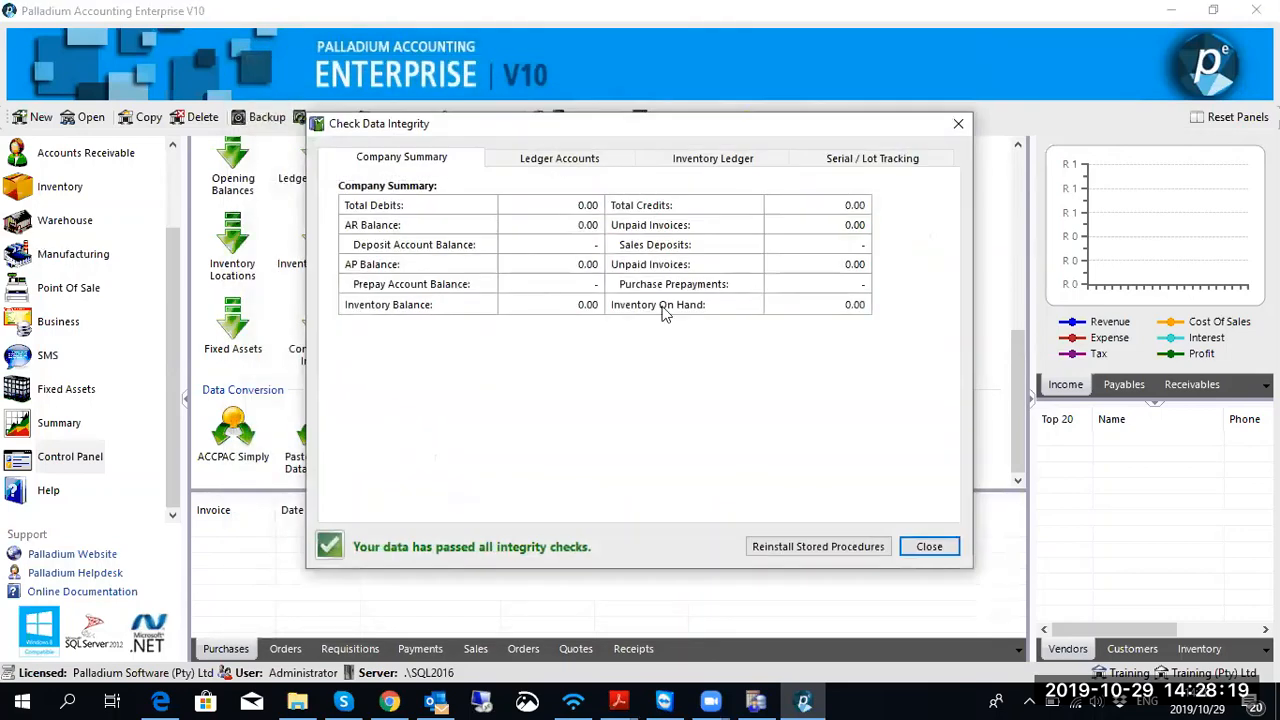
Step: Review the financial year dates in the company setup's date settings and leave without saving
scroll(338, 330, "up", 10)
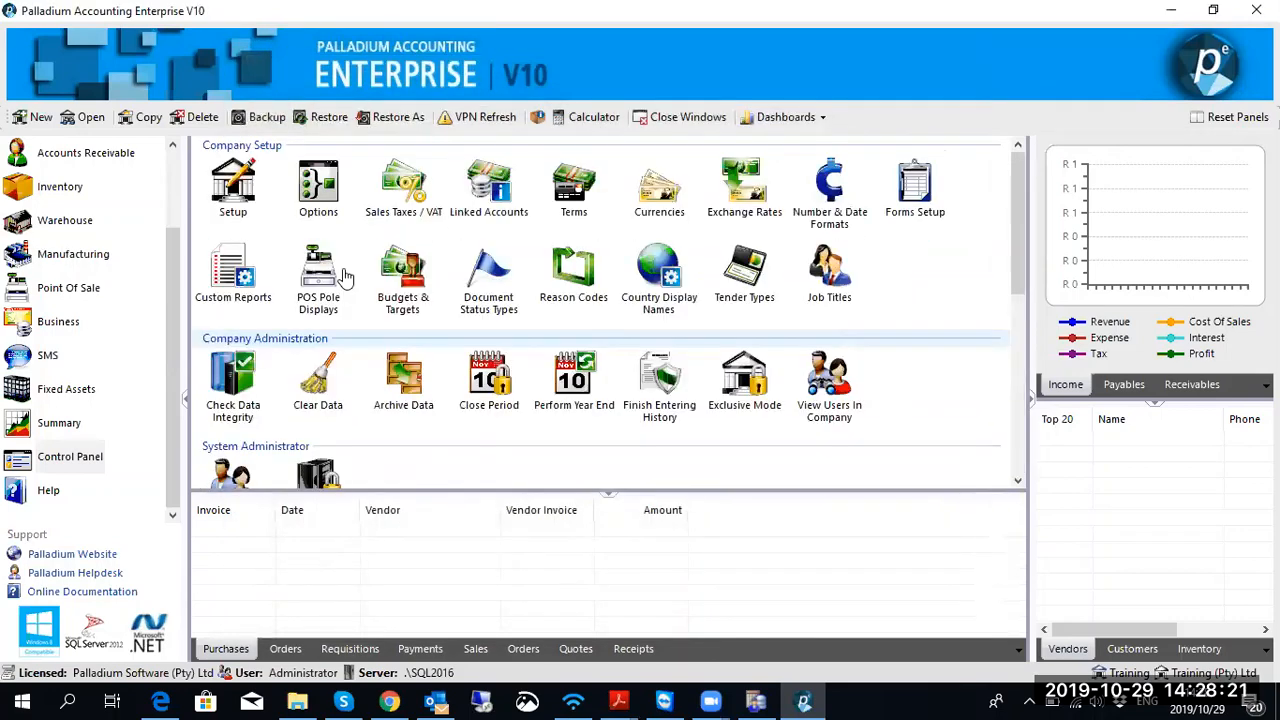
left_click(246, 185)
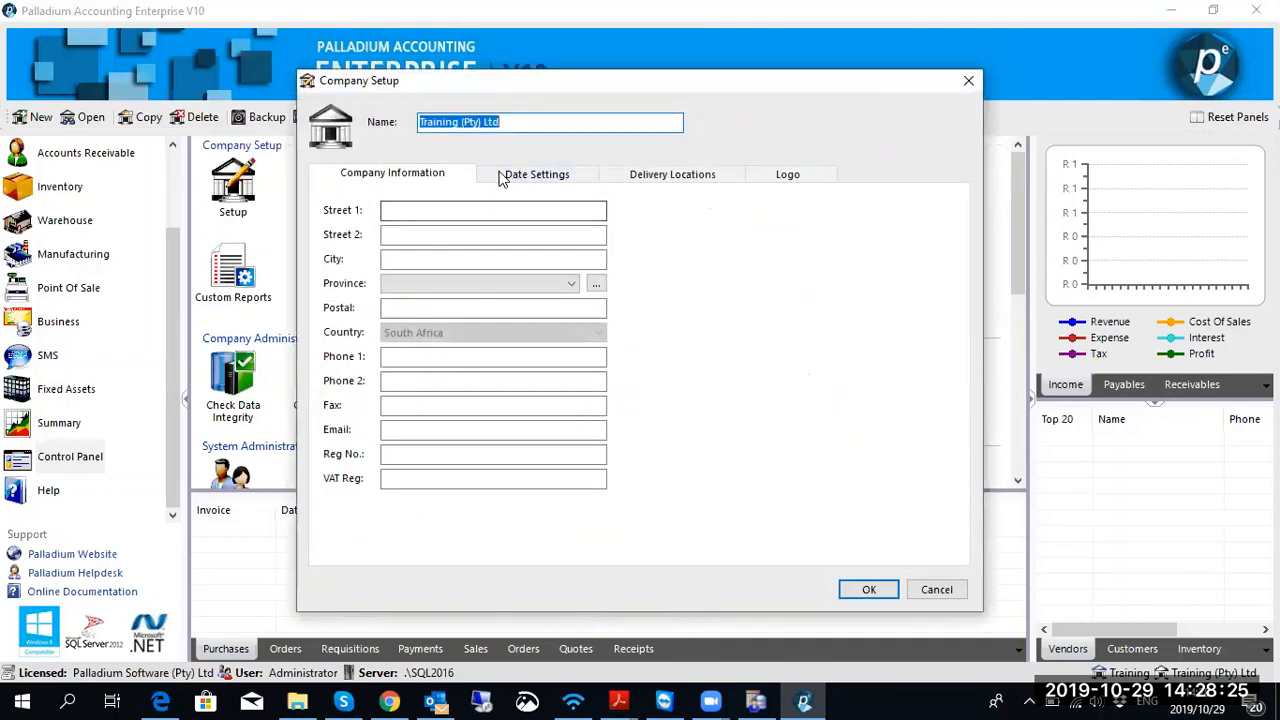
left_click(510, 174)
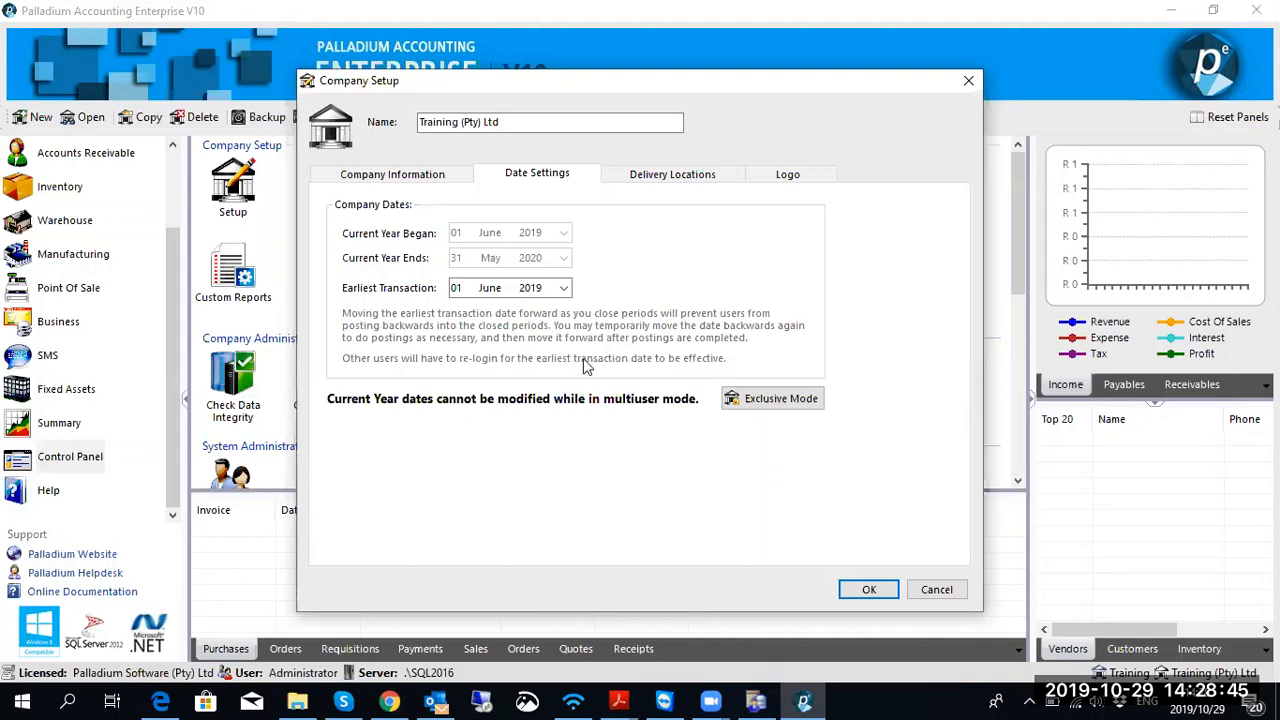
left_click(940, 592)
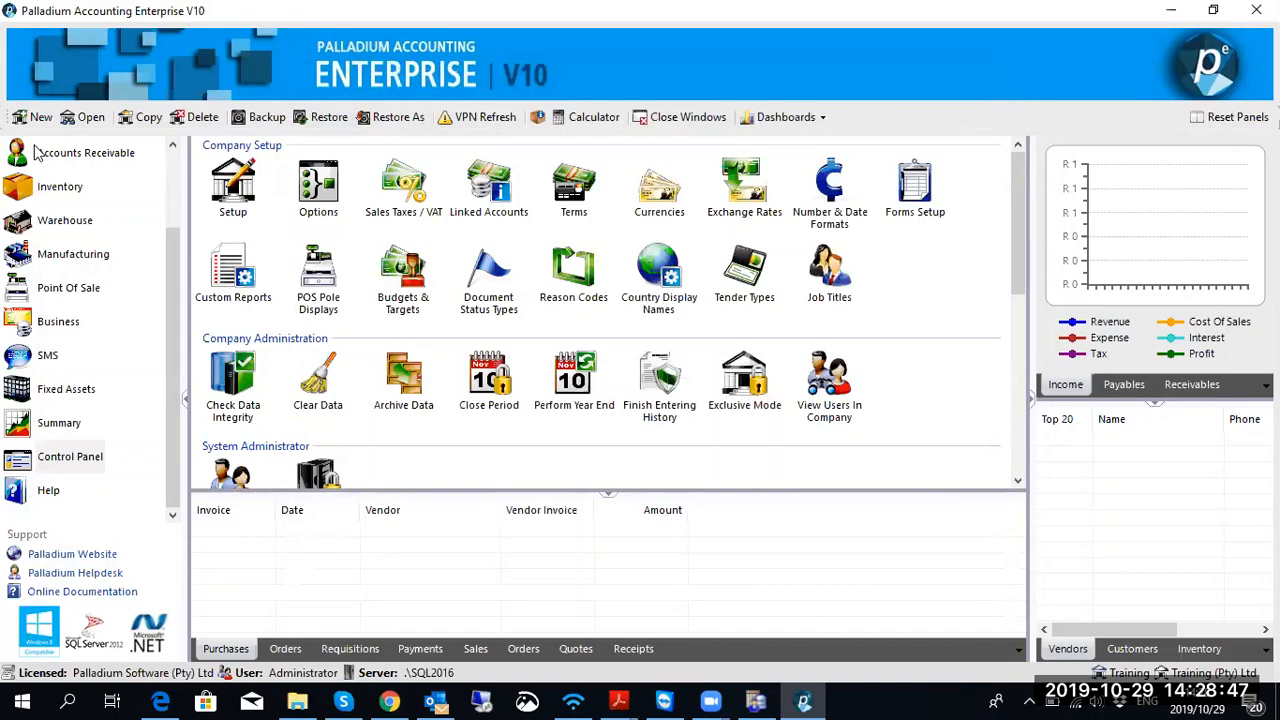
Step: Leave the current company and create a new company database named Palladium
left_click(83, 120)
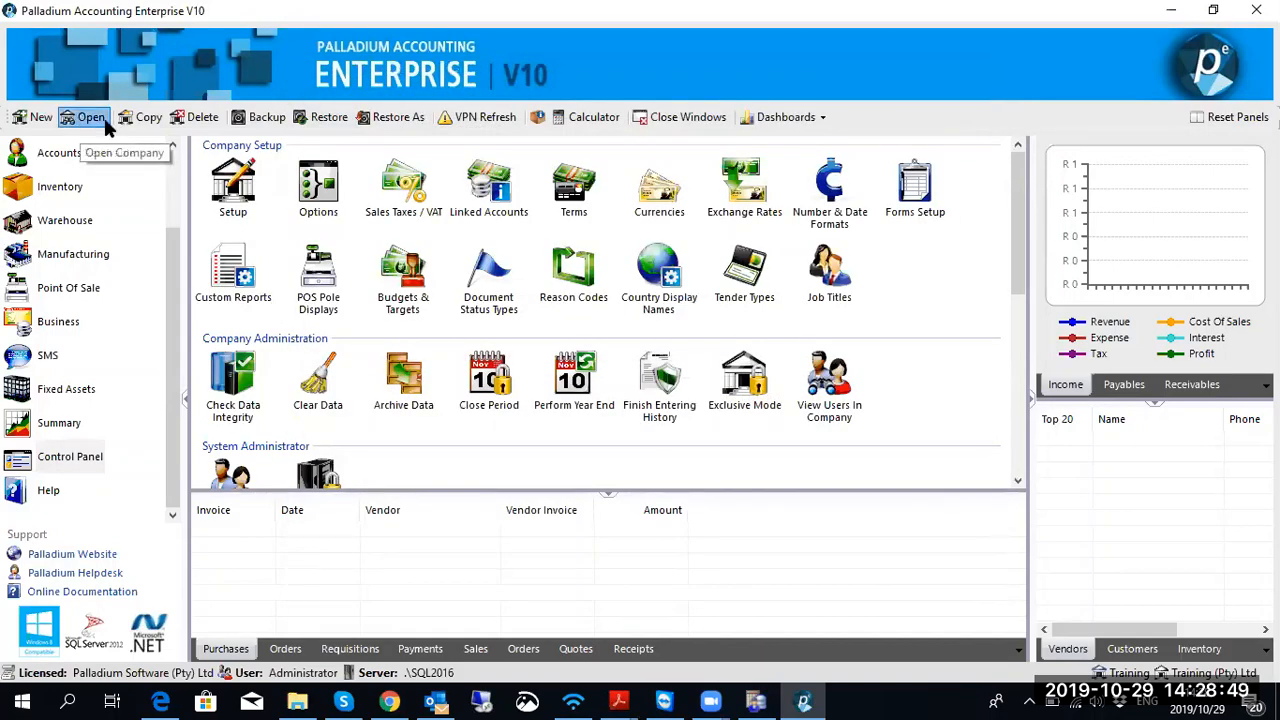
left_click(651, 420)
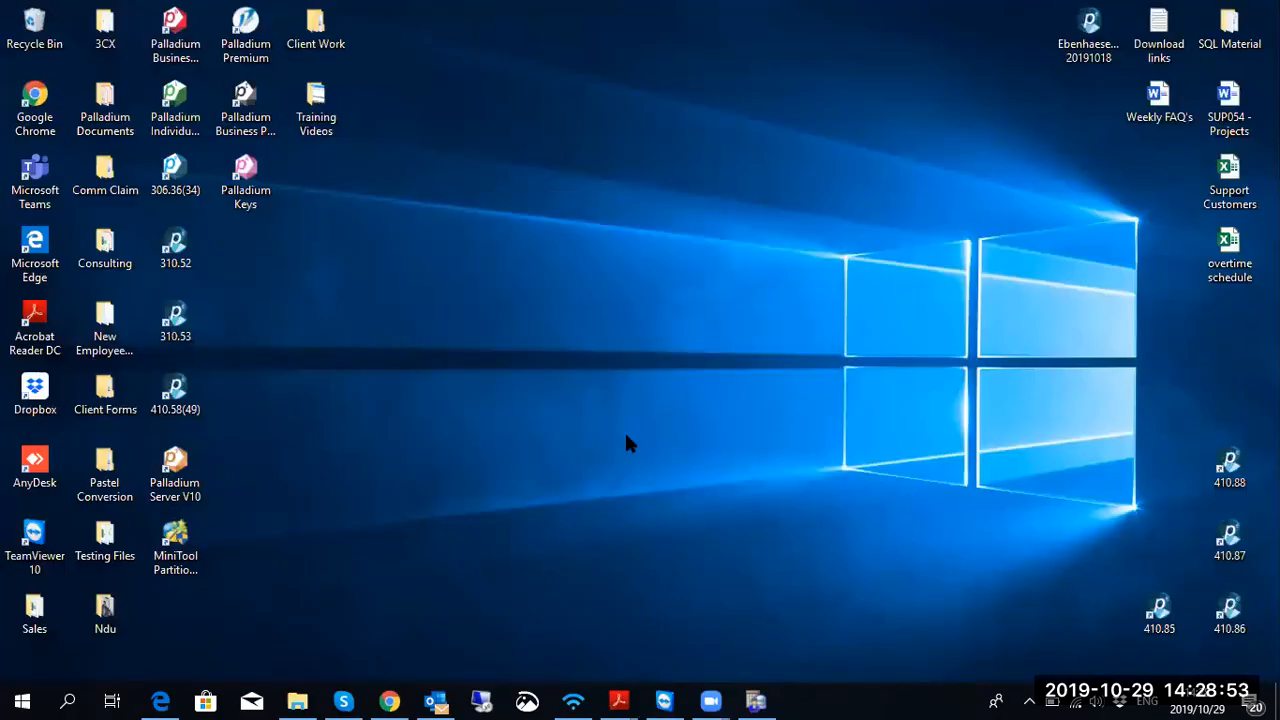
scroll(684, 411, "down", 2)
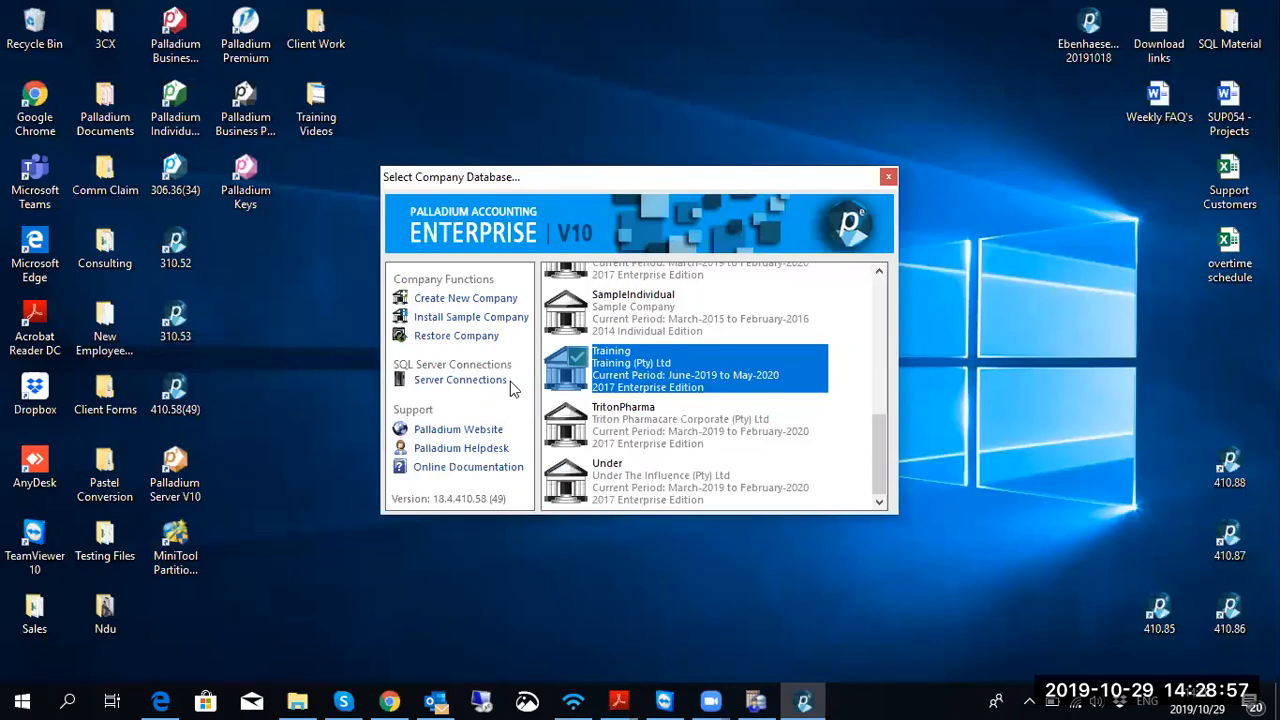
scroll(630, 396, "up", 5)
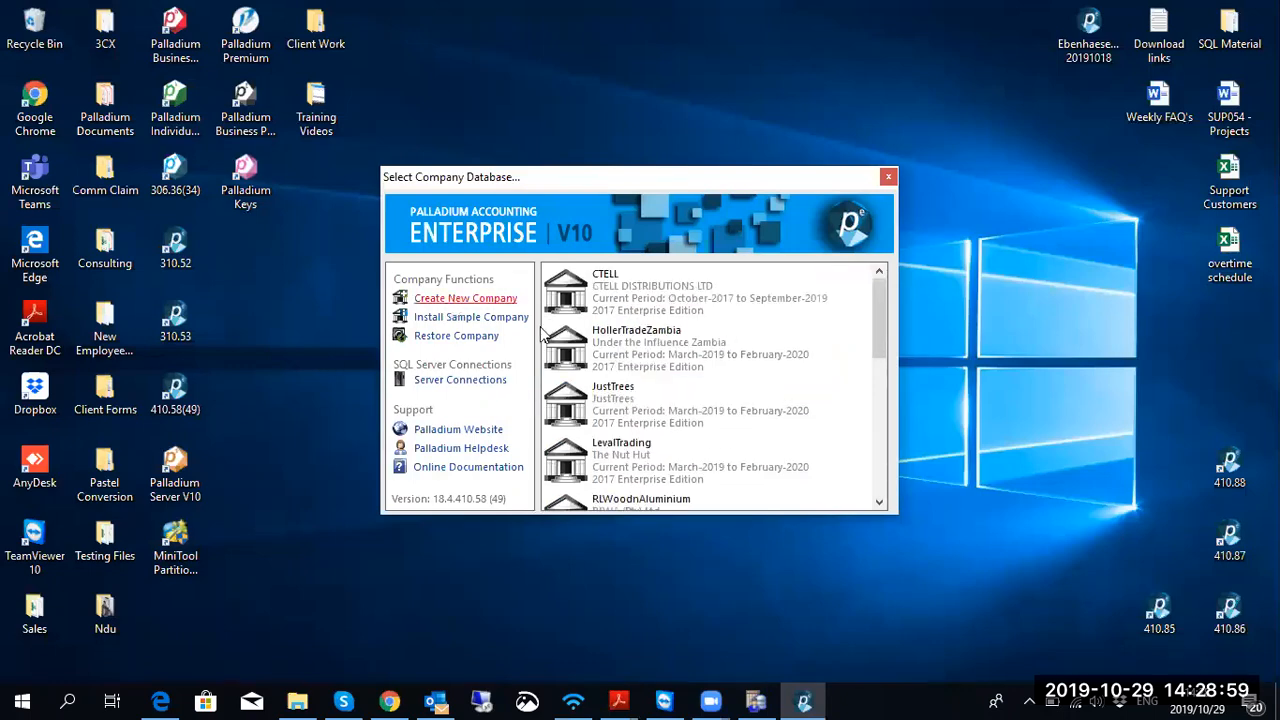
mouse_move(684, 694)
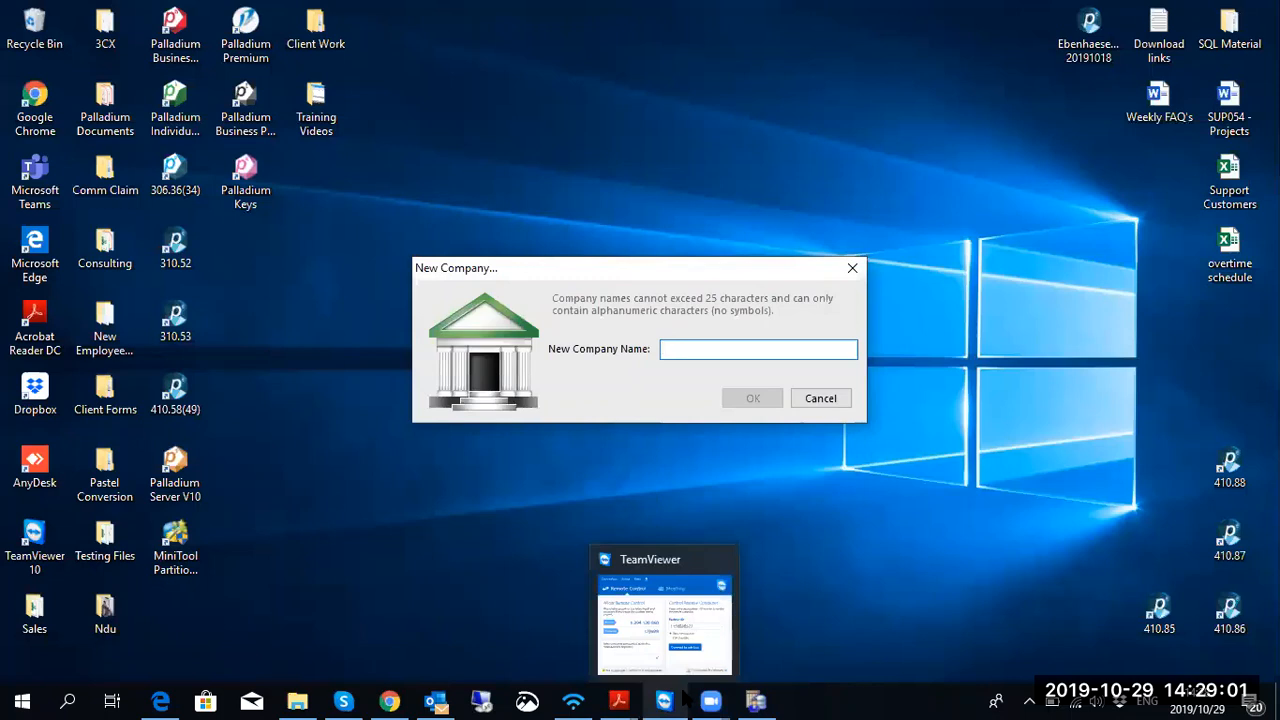
type("Palladium")
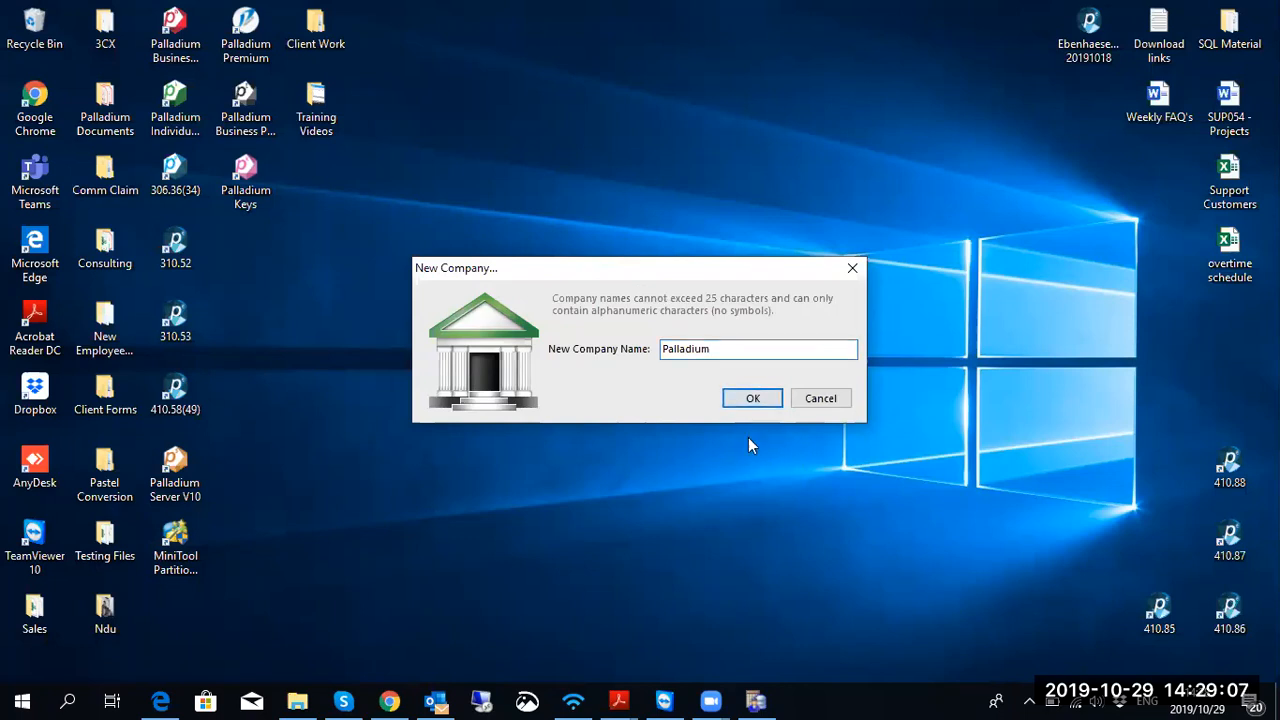
left_click(749, 400)
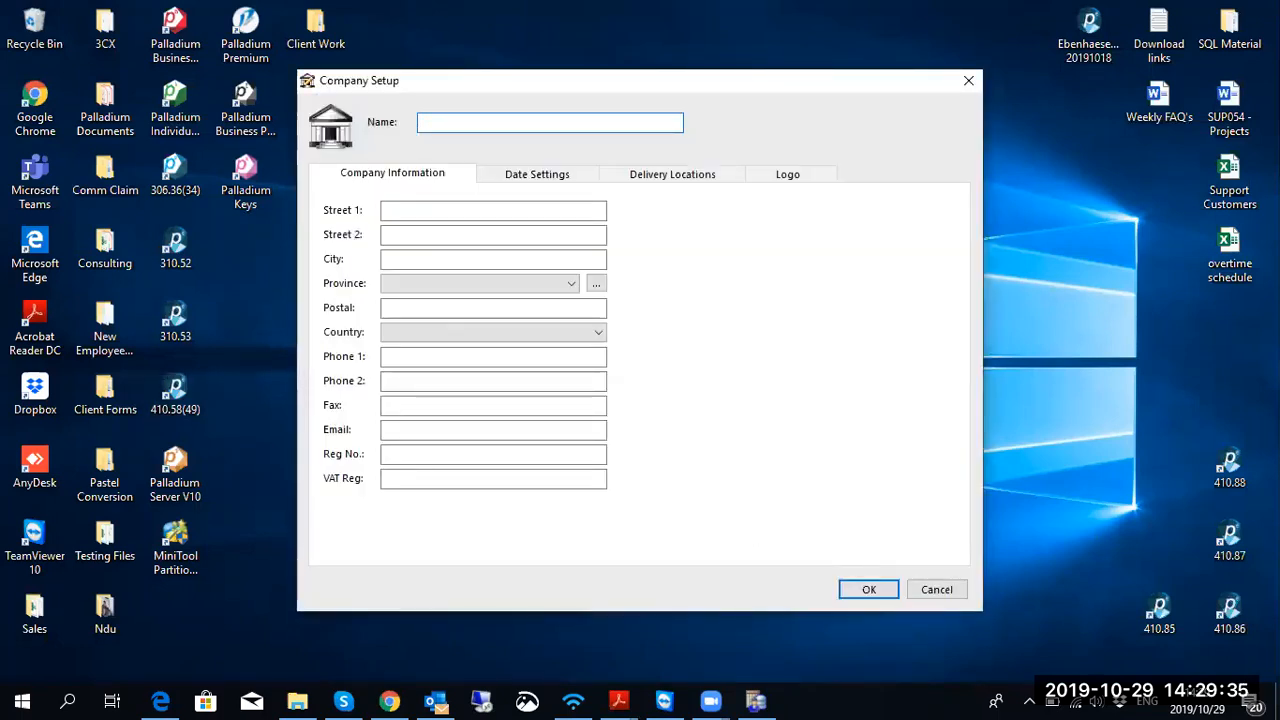
Step: Name the company Palladium Business, set its country to South Africa, and accept the 01 March 2019 to 29 February 2020 financial year
type("Palladium Business")
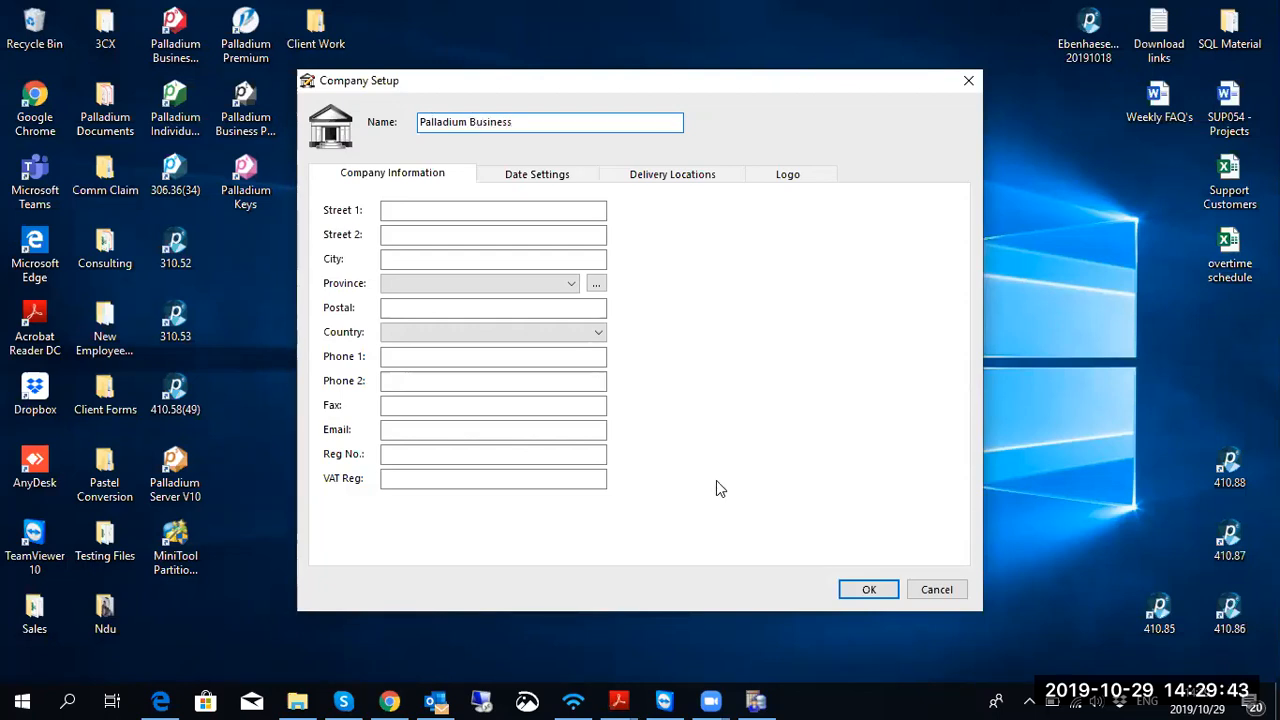
left_click(476, 332)
type("sou")
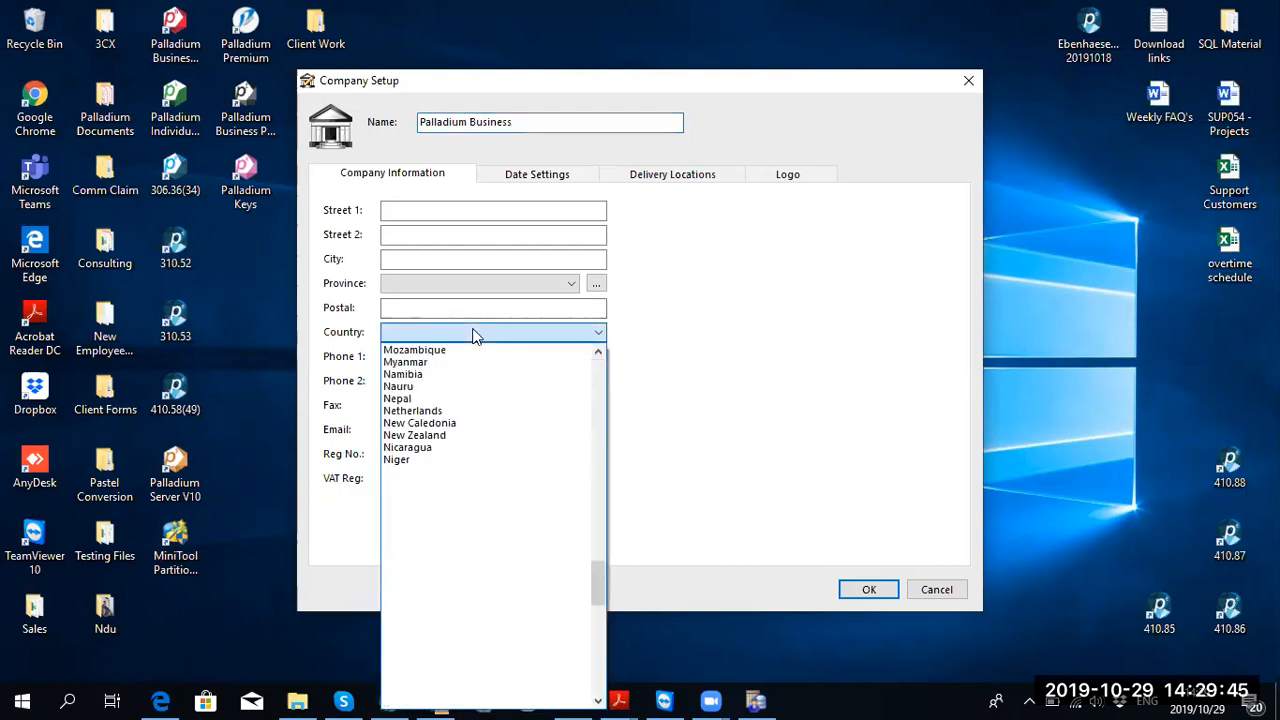
left_click(457, 351)
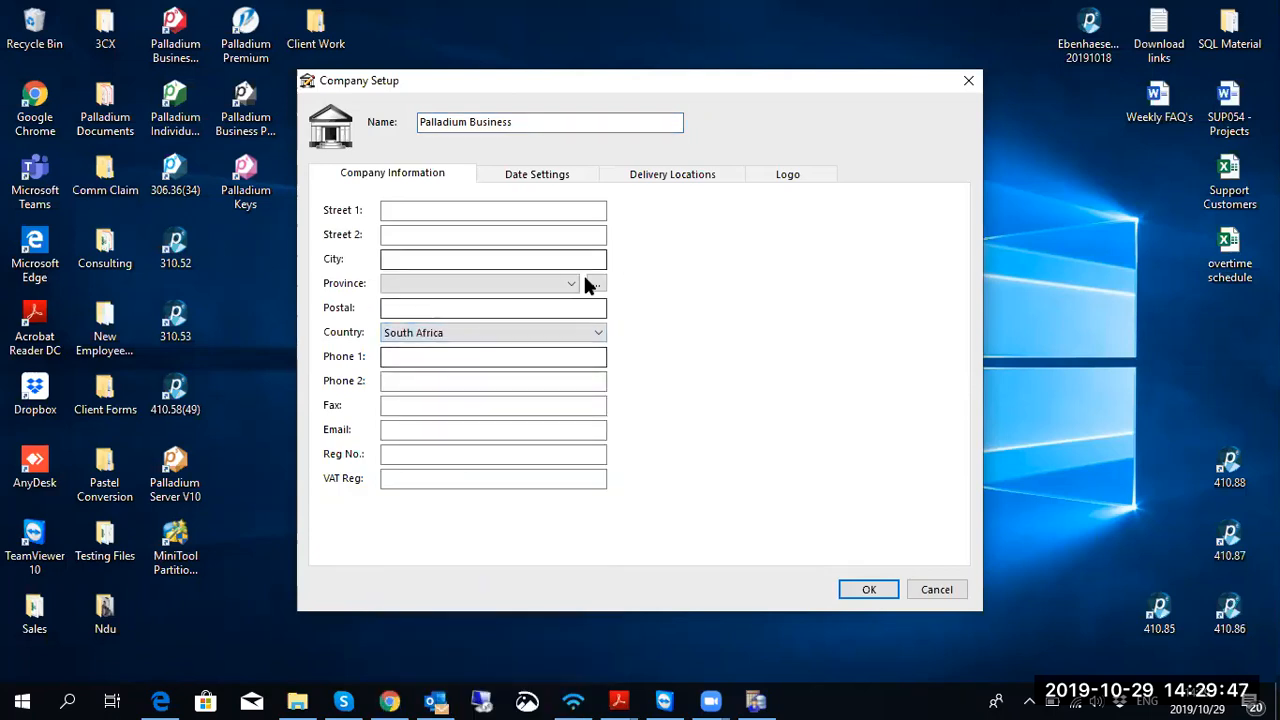
left_click(530, 175)
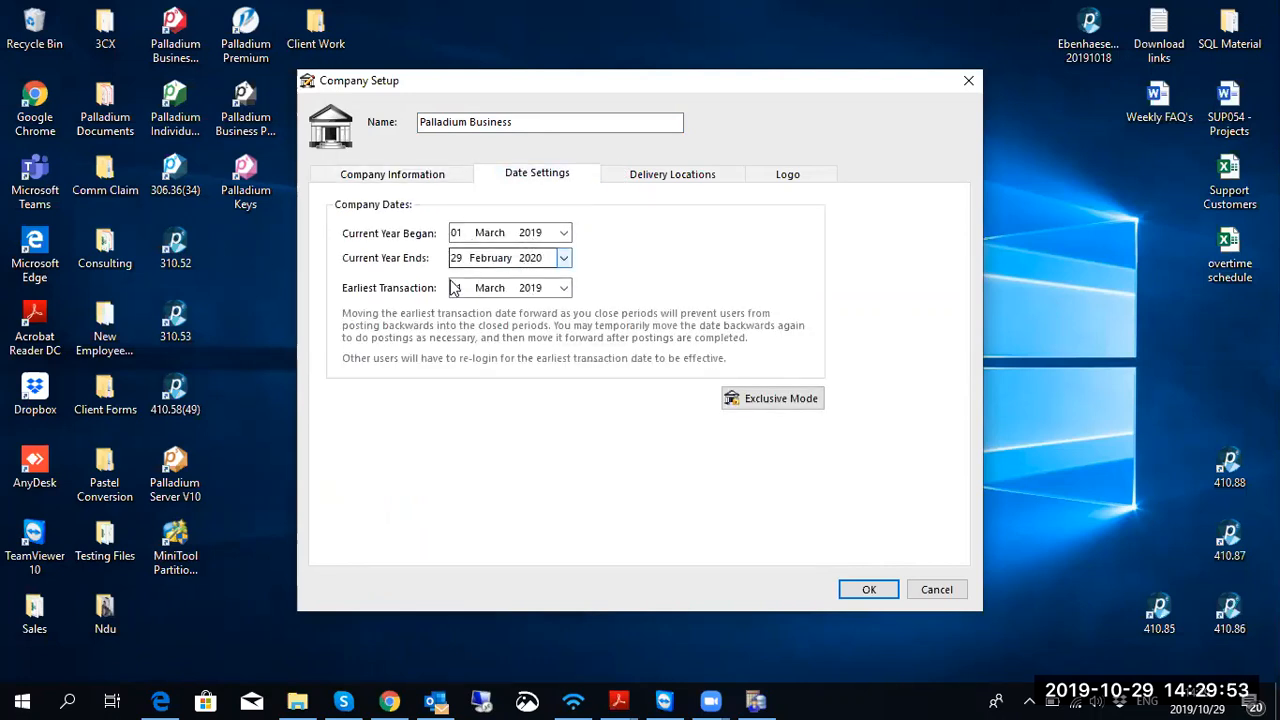
left_click(869, 592)
left_click(709, 420)
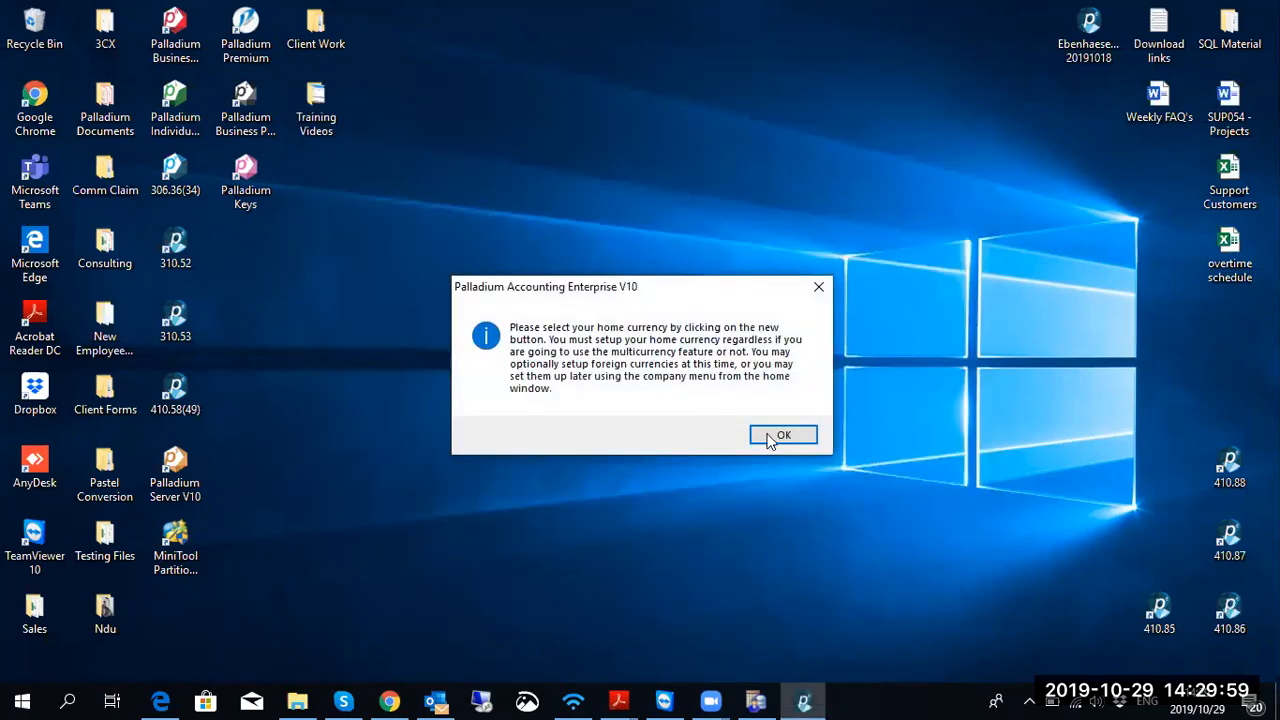
Step: Add ZAR, South African Rand, as the home currency and finish the currency setup
left_click(775, 435)
left_click(448, 160)
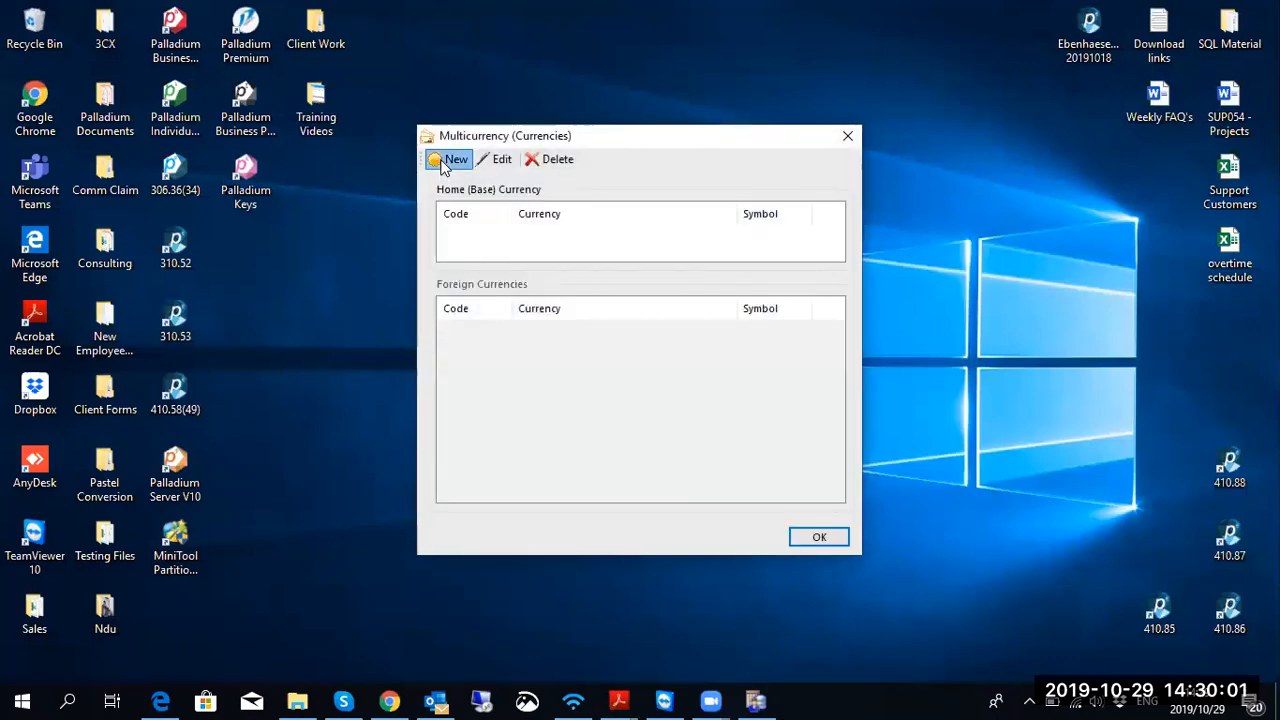
type("zar")
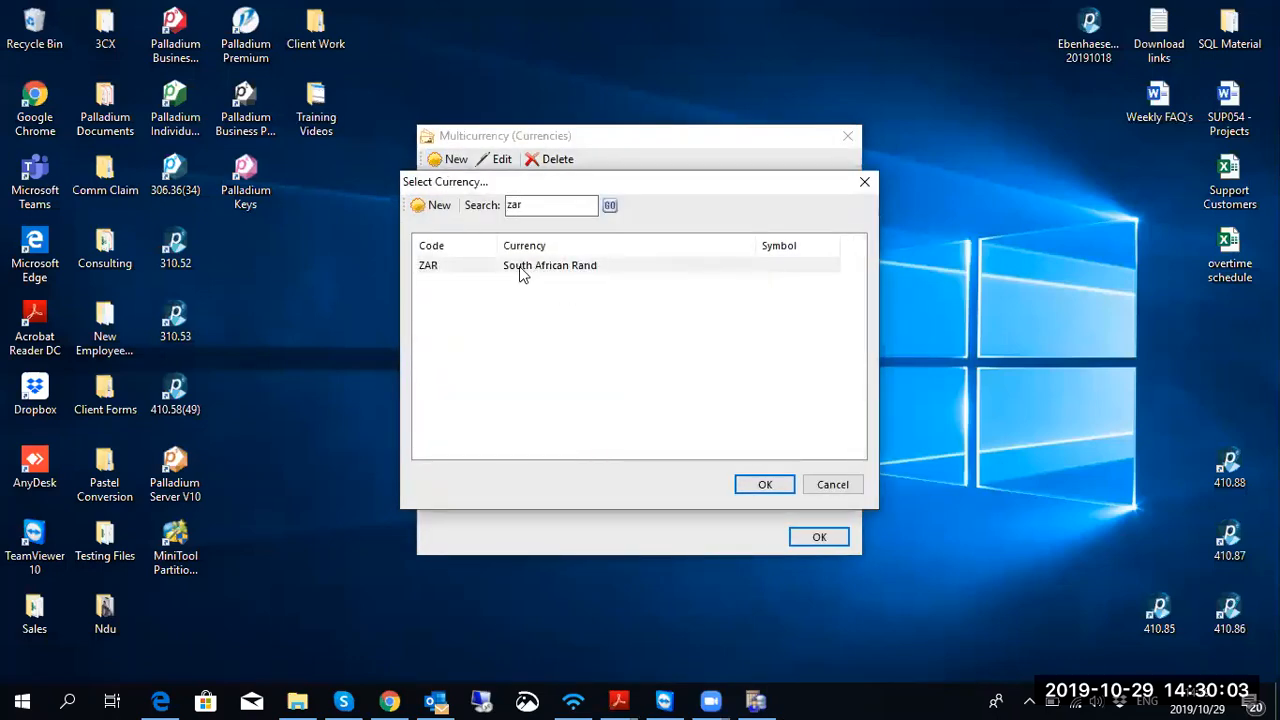
left_click(520, 275)
left_click(765, 484)
left_click(822, 536)
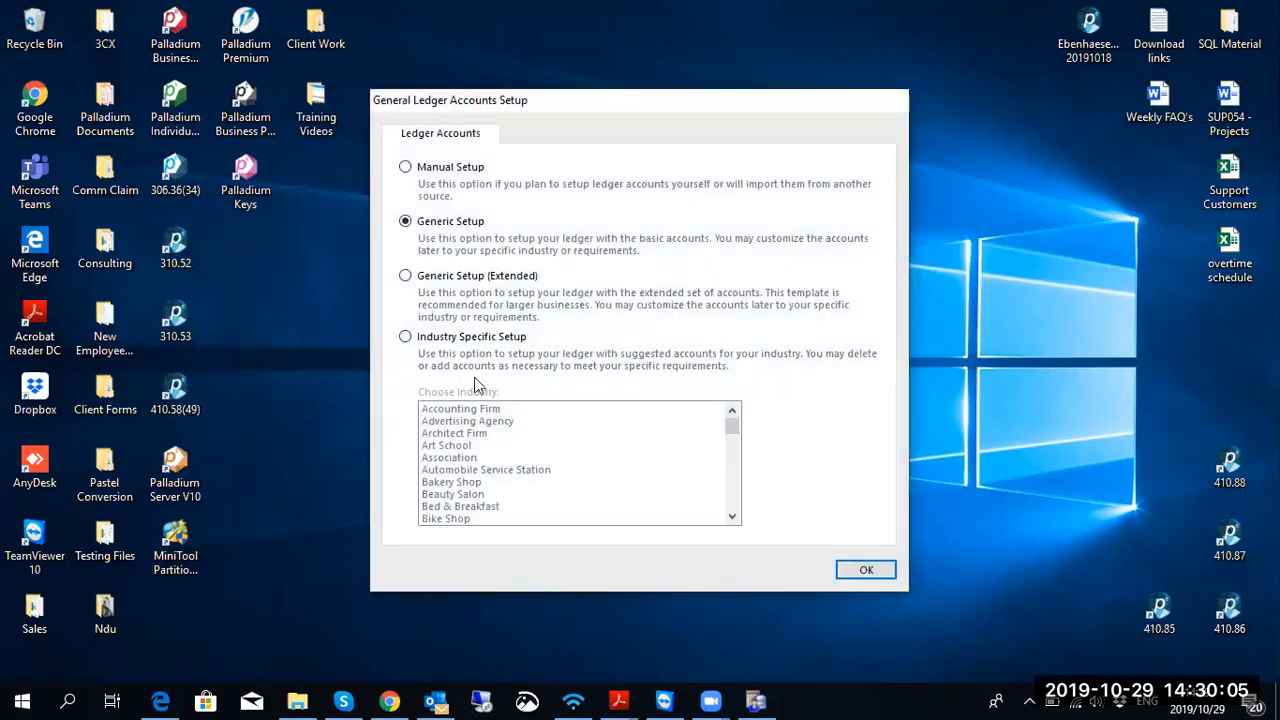
Step: Choose manual ledger account setup with user-defined financial categories based on the Pastel Partner defaults
left_click(406, 168)
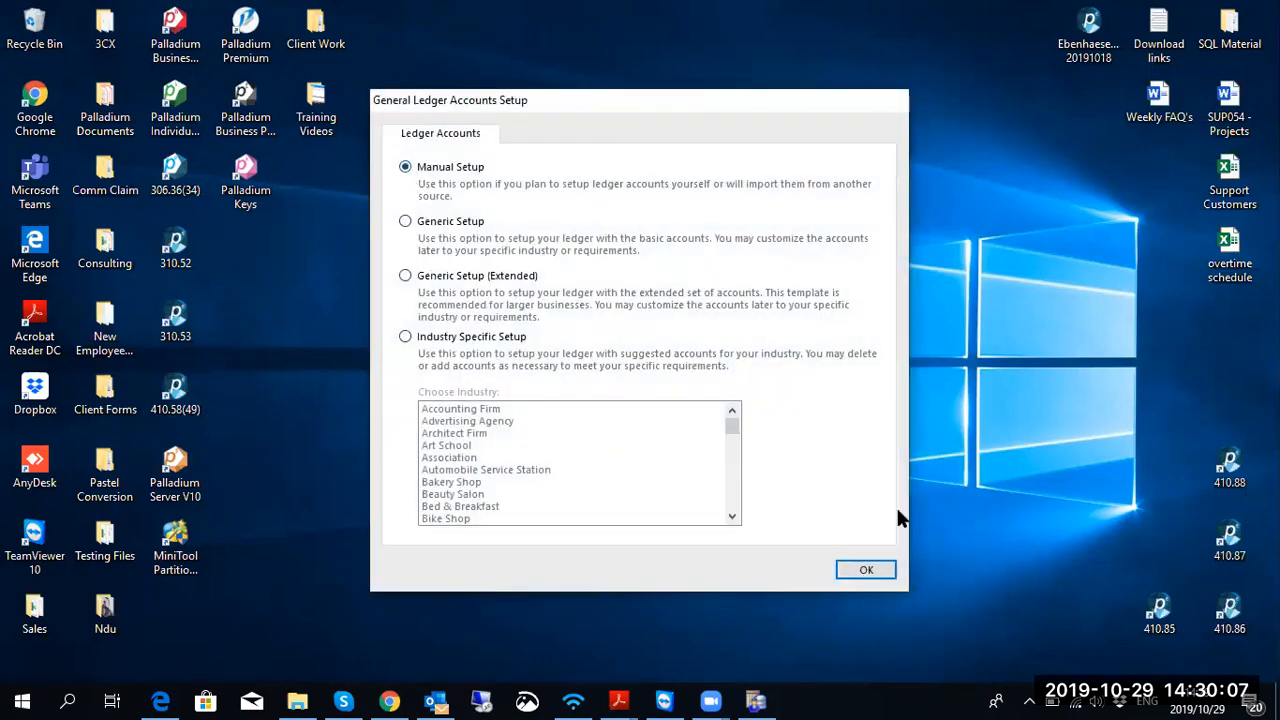
left_click(890, 574)
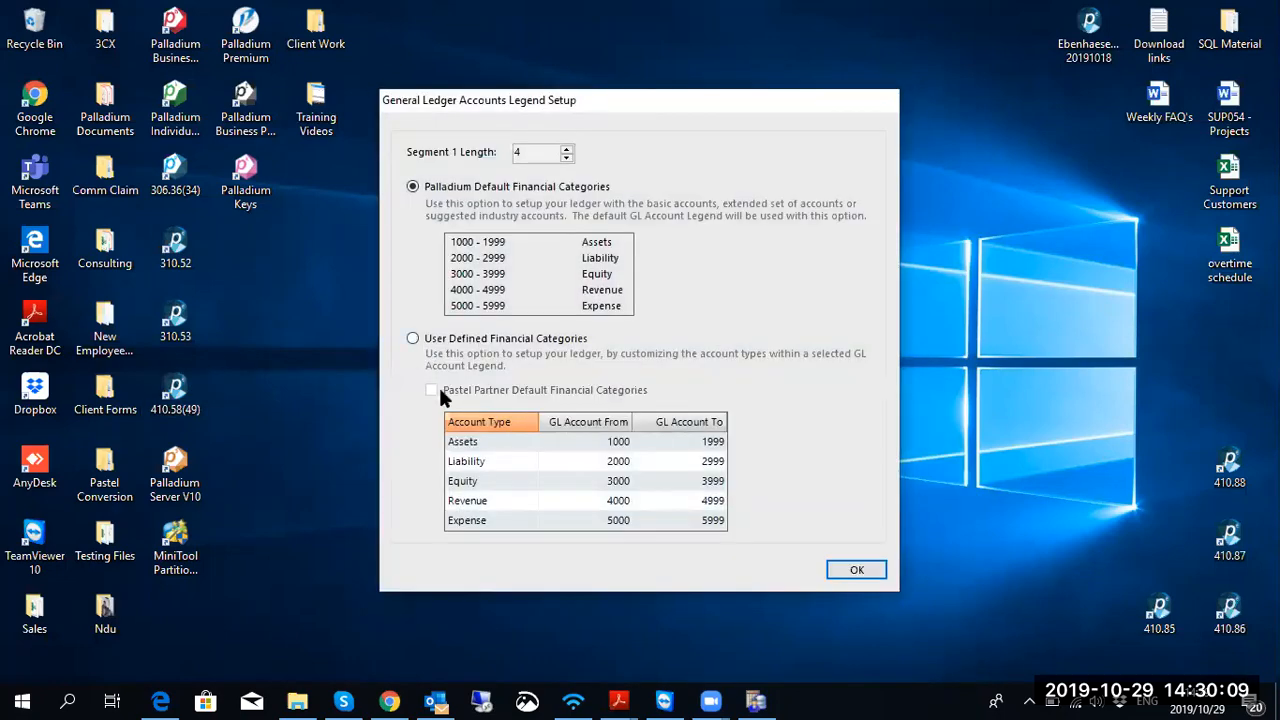
left_click(412, 339)
left_click(431, 390)
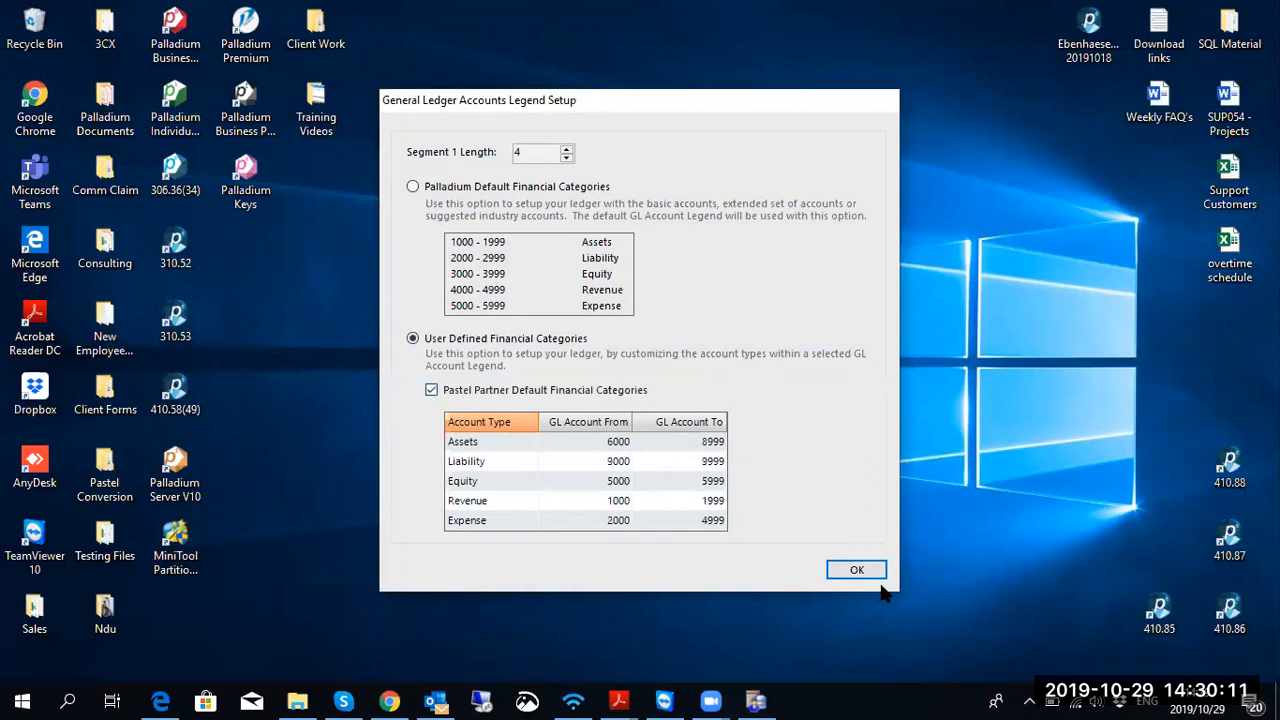
left_click(862, 571)
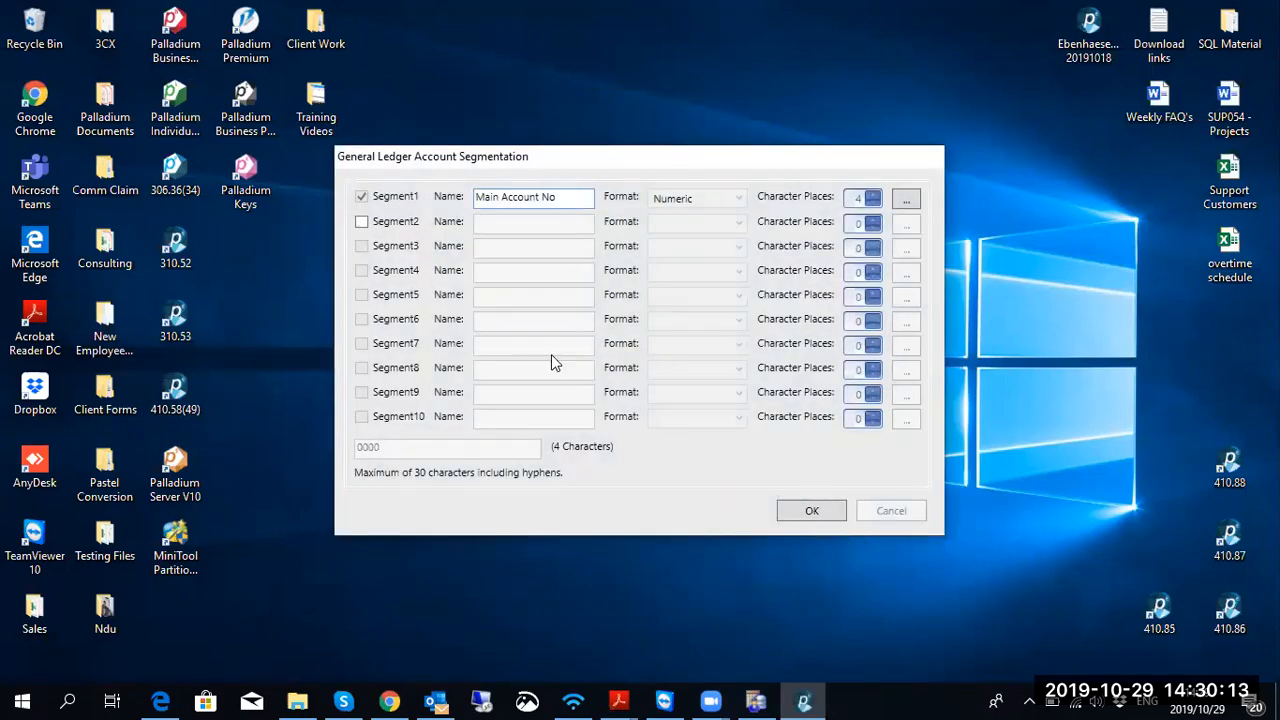
Step: Enable a second ledger account segment named Sub Account No, alpha-numeric with 3 character places, and accept the segmentation
left_click(384, 225)
left_click(545, 228)
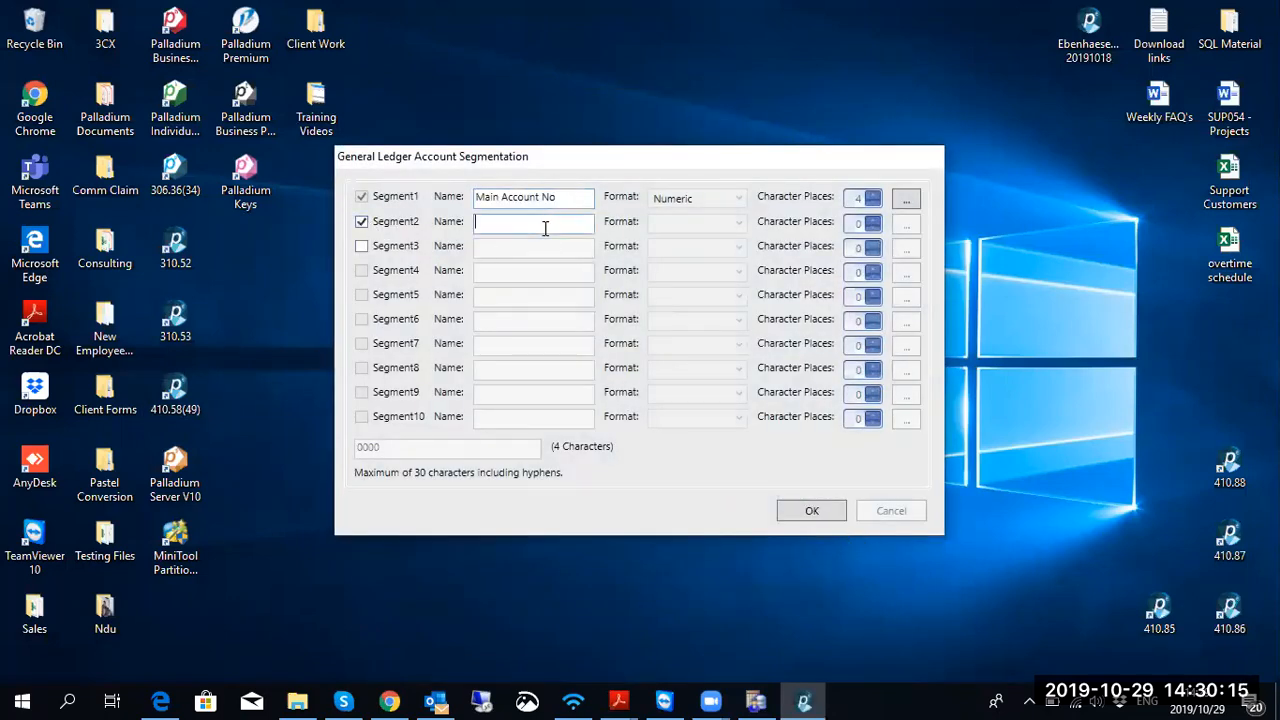
type("Sub Account No")
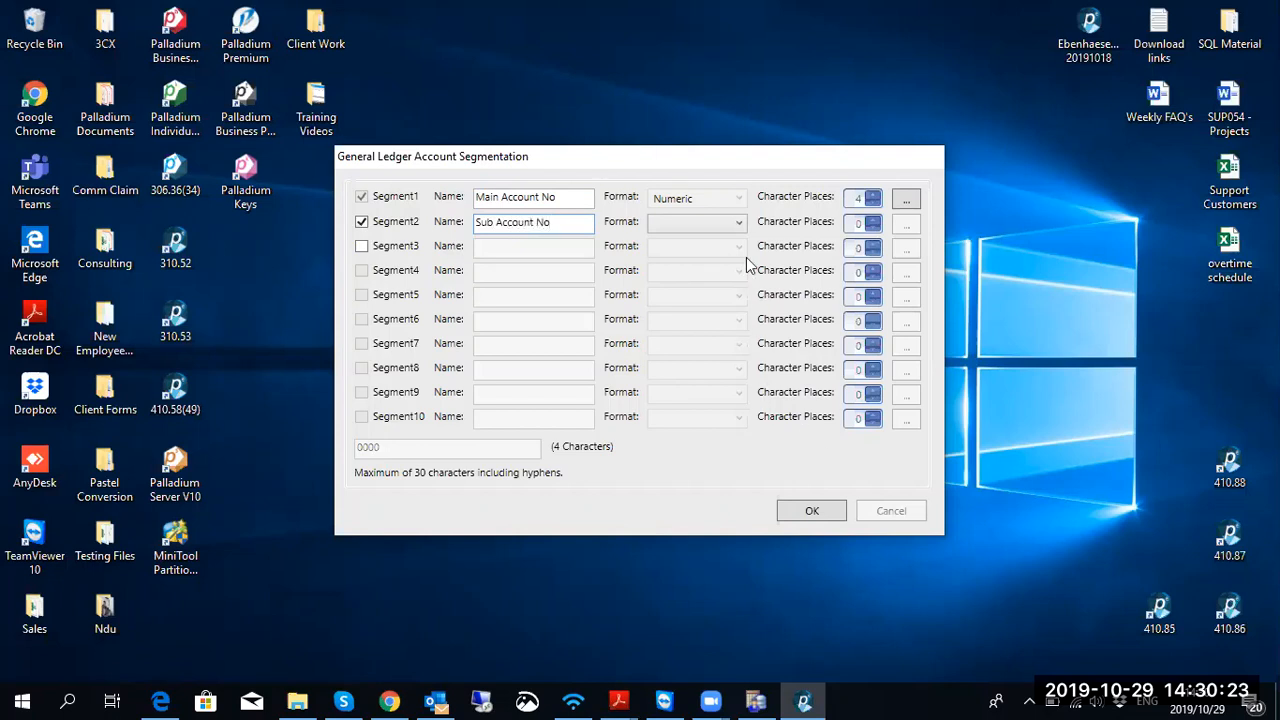
left_click(732, 224)
left_click(716, 260)
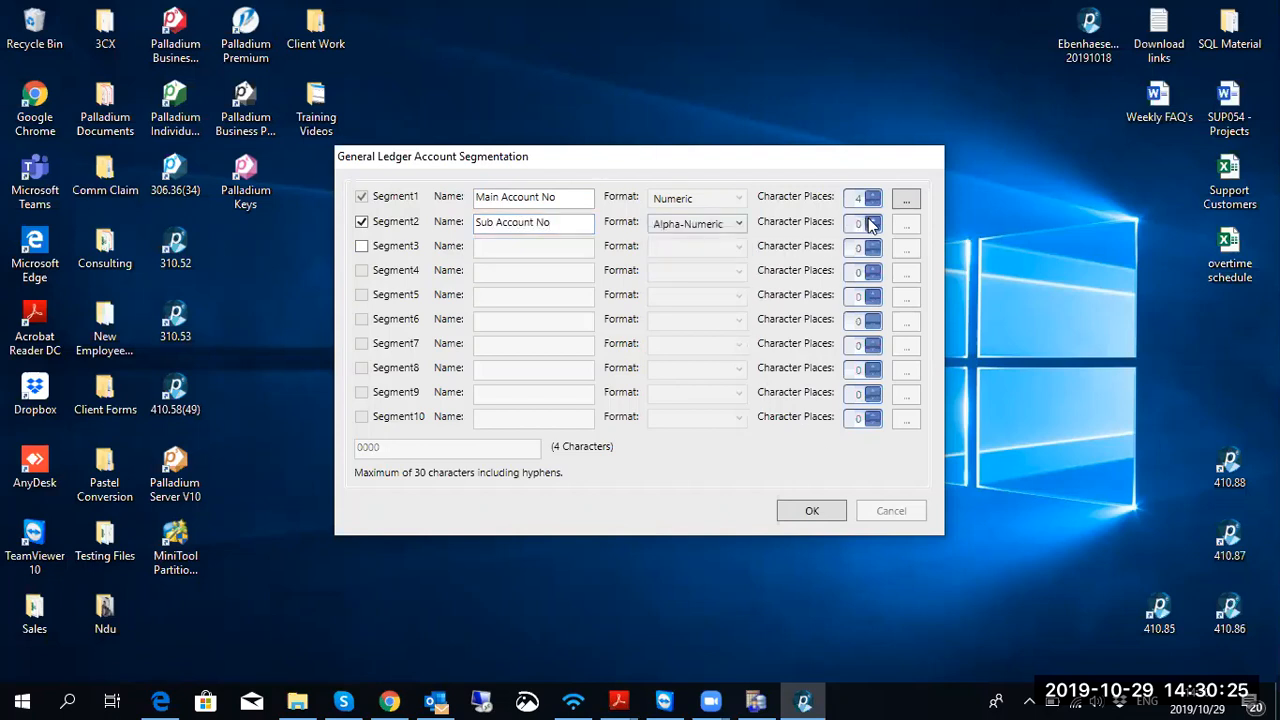
left_click(871, 219)
left_click(871, 219)
left_click(872, 219)
left_click(872, 219)
left_click(871, 228)
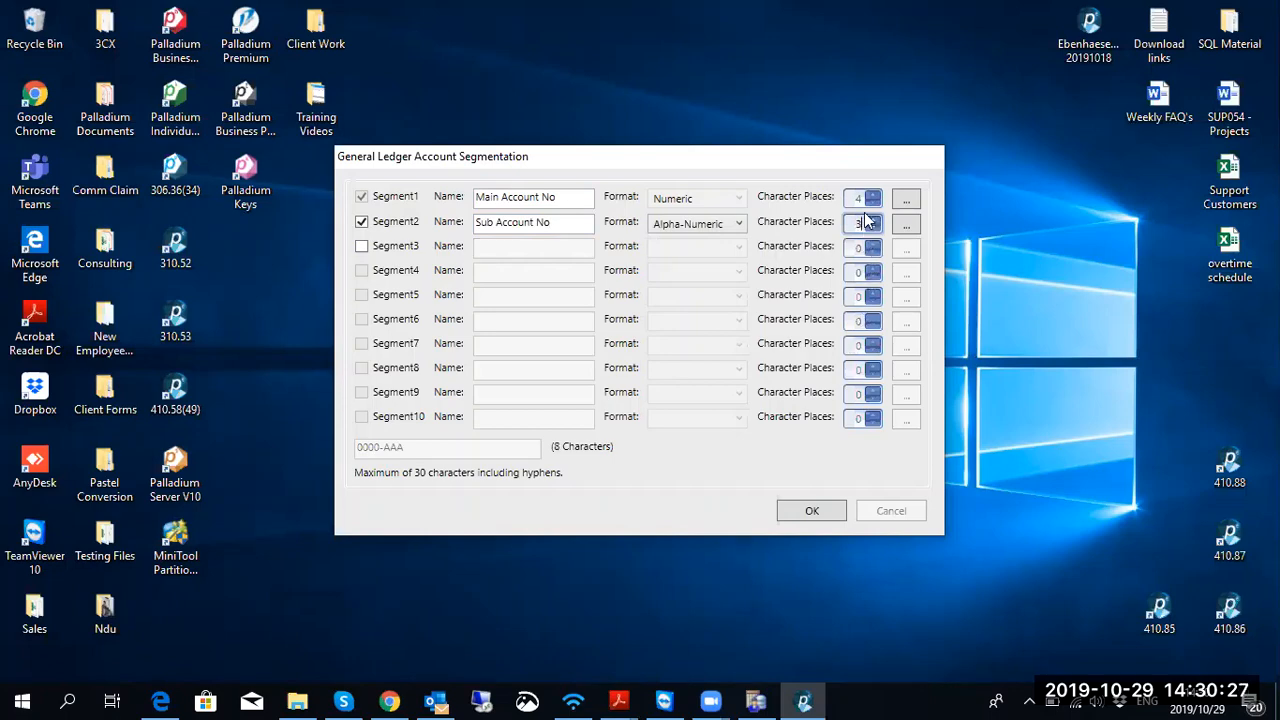
left_click(828, 511)
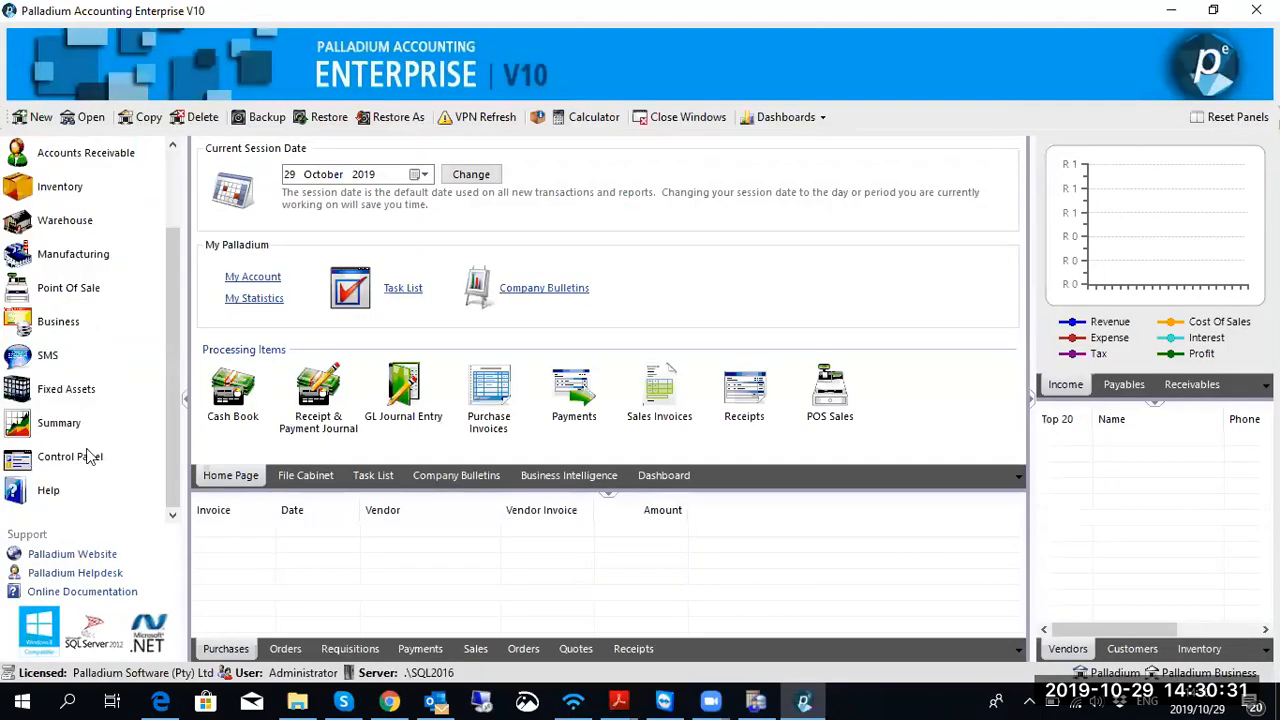
Step: Open the Pastel Partner Data Importer and set an ODBC connection to the Beeline data source
left_click(86, 455)
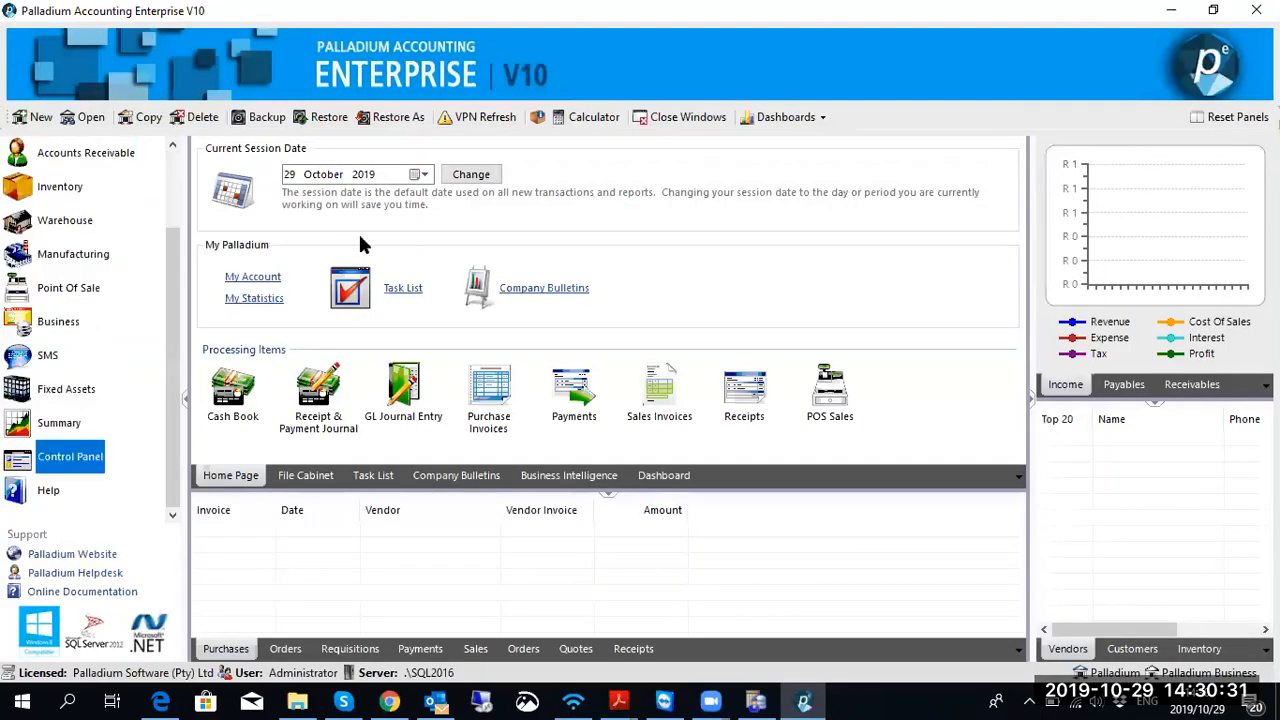
left_click(322, 423)
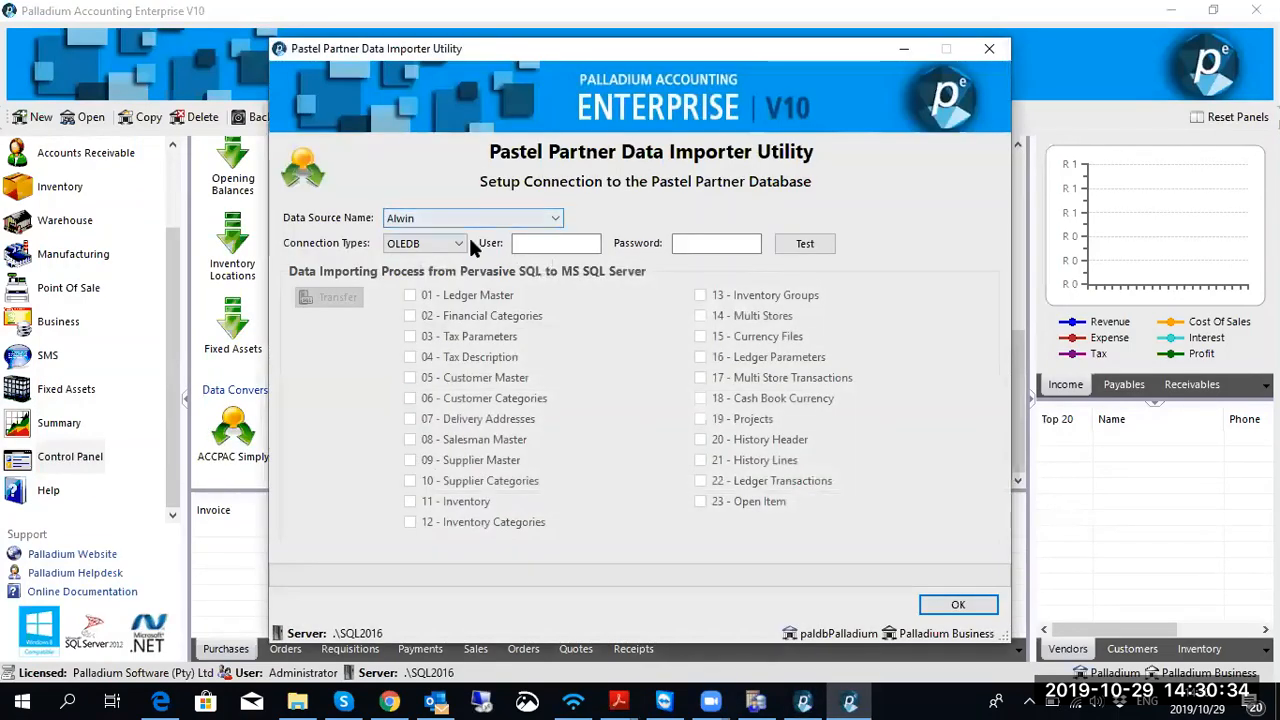
left_click(459, 244)
left_click(440, 273)
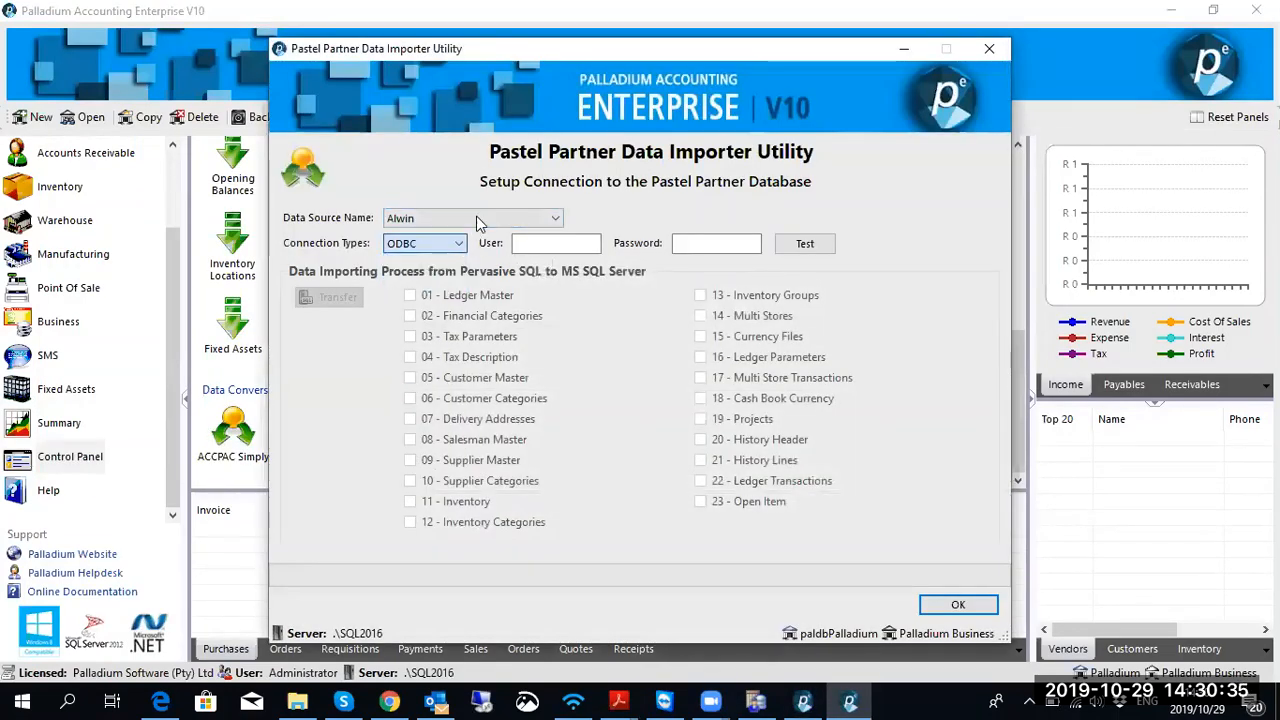
left_click(552, 221)
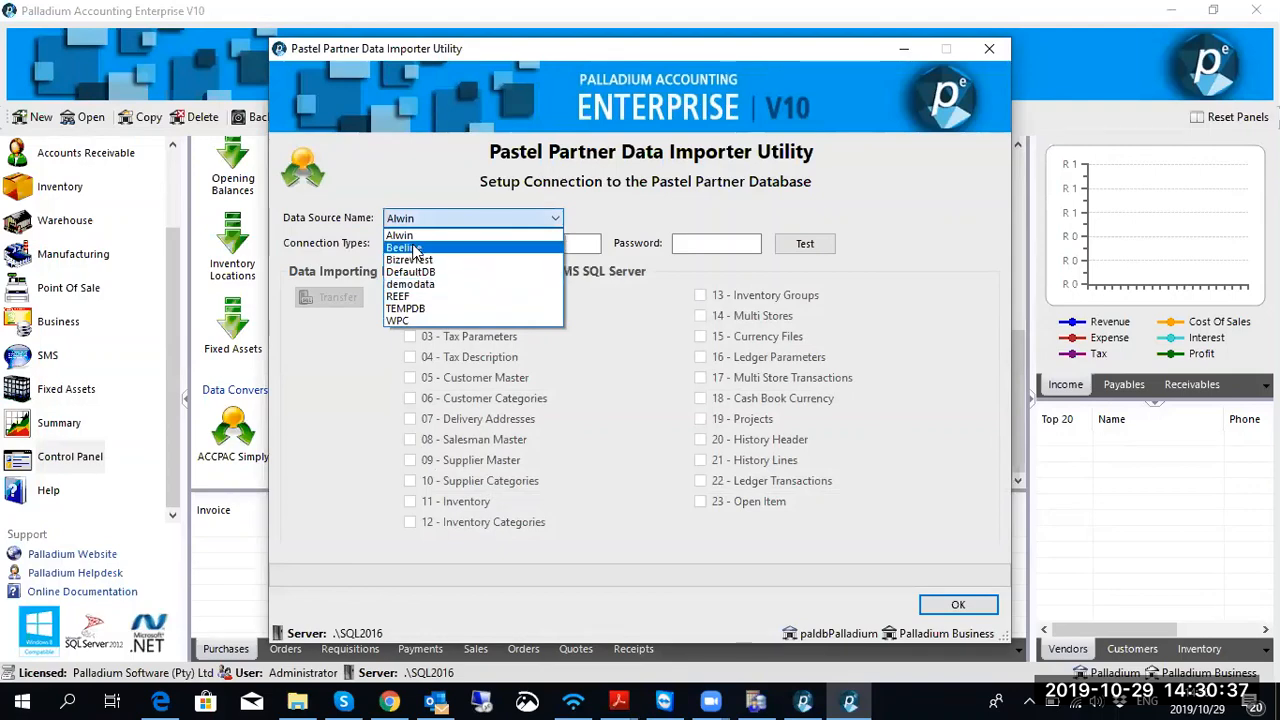
left_click(413, 249)
Step: Test the Pastel connection, agree to continue, transfer the data to SQL Server, and close the importer
left_click(805, 243)
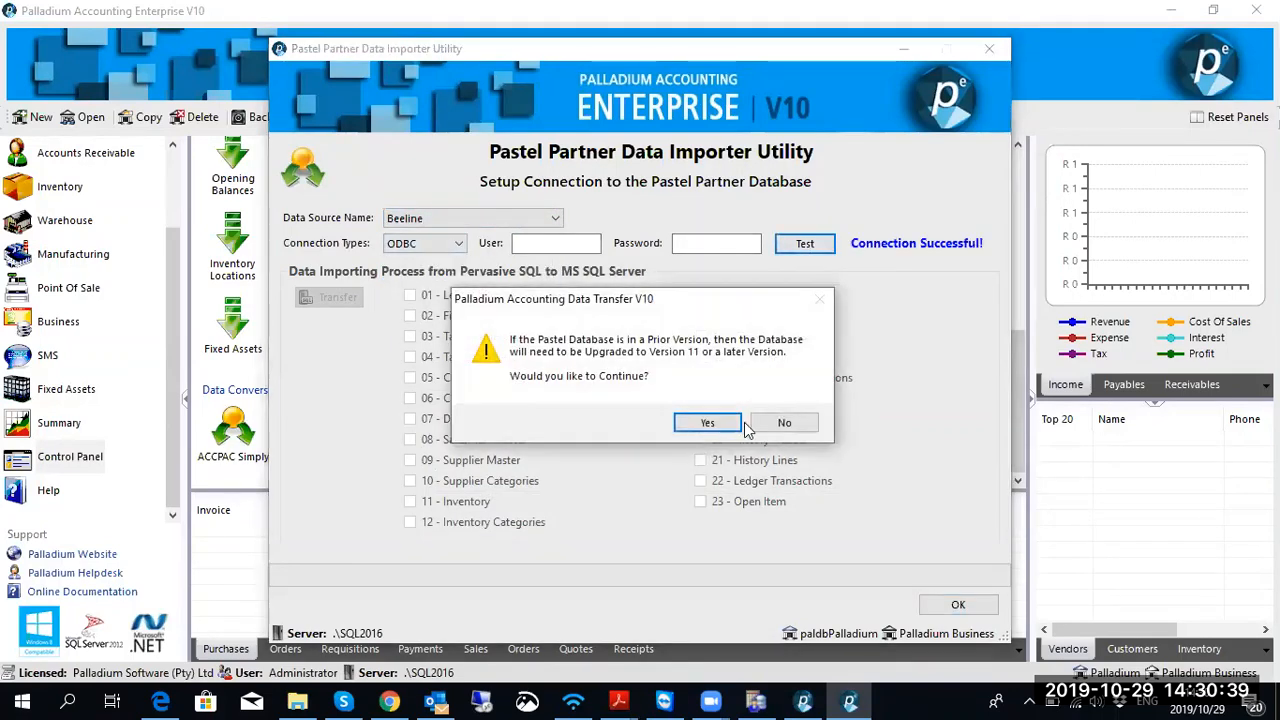
left_click(692, 423)
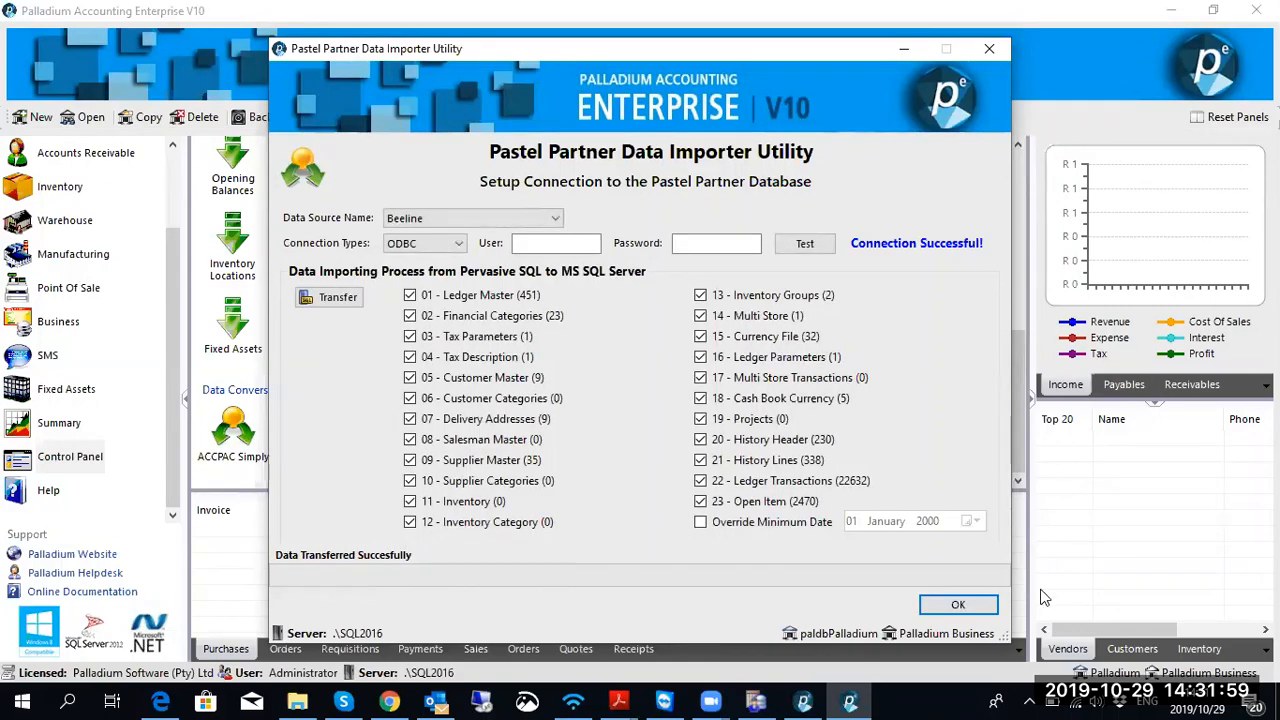
left_click(958, 604)
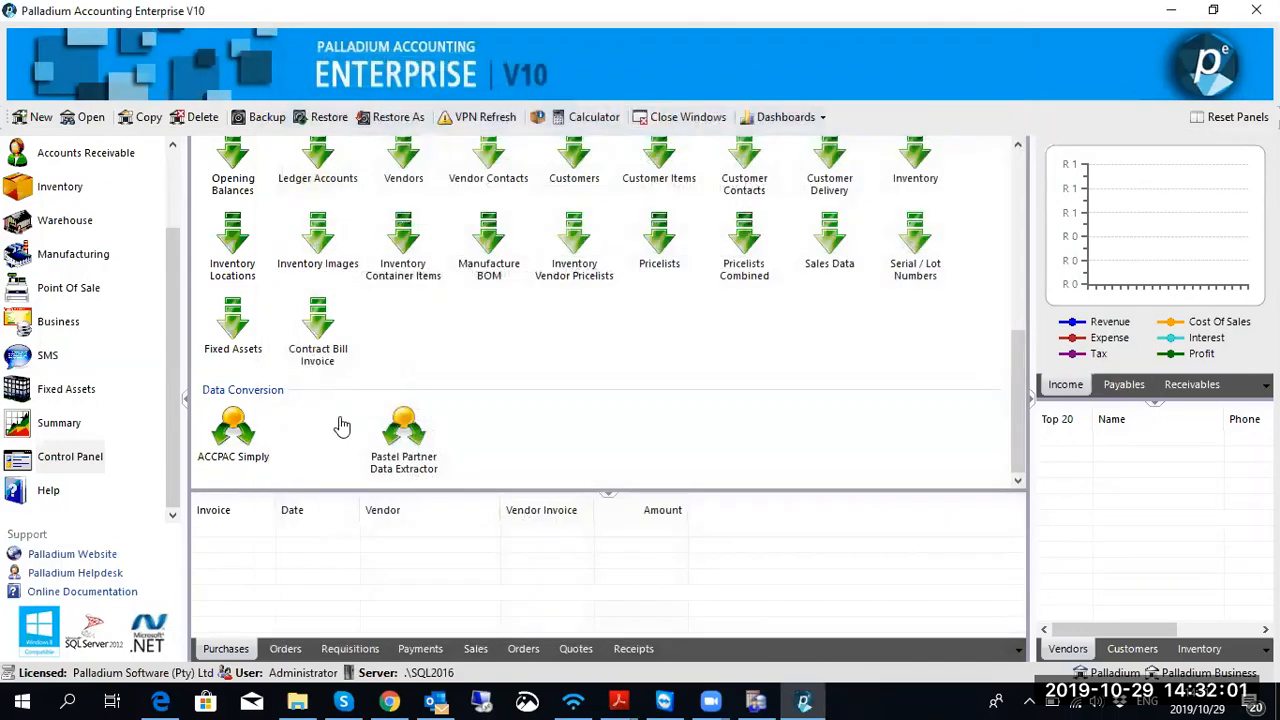
Step: Open the Pastel Partner Data Extractor, mark the conversion steps from general ledger accounts through vendor invoice history, and proceed
left_click(410, 448)
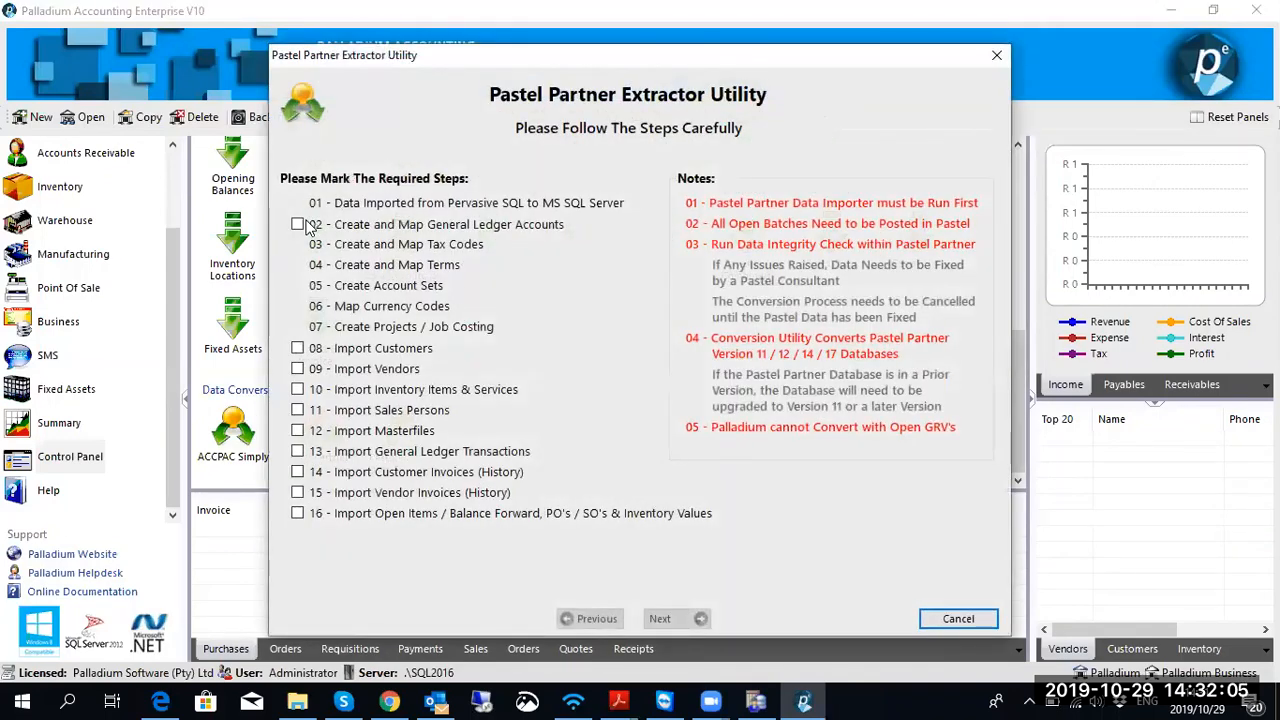
left_click(297, 224)
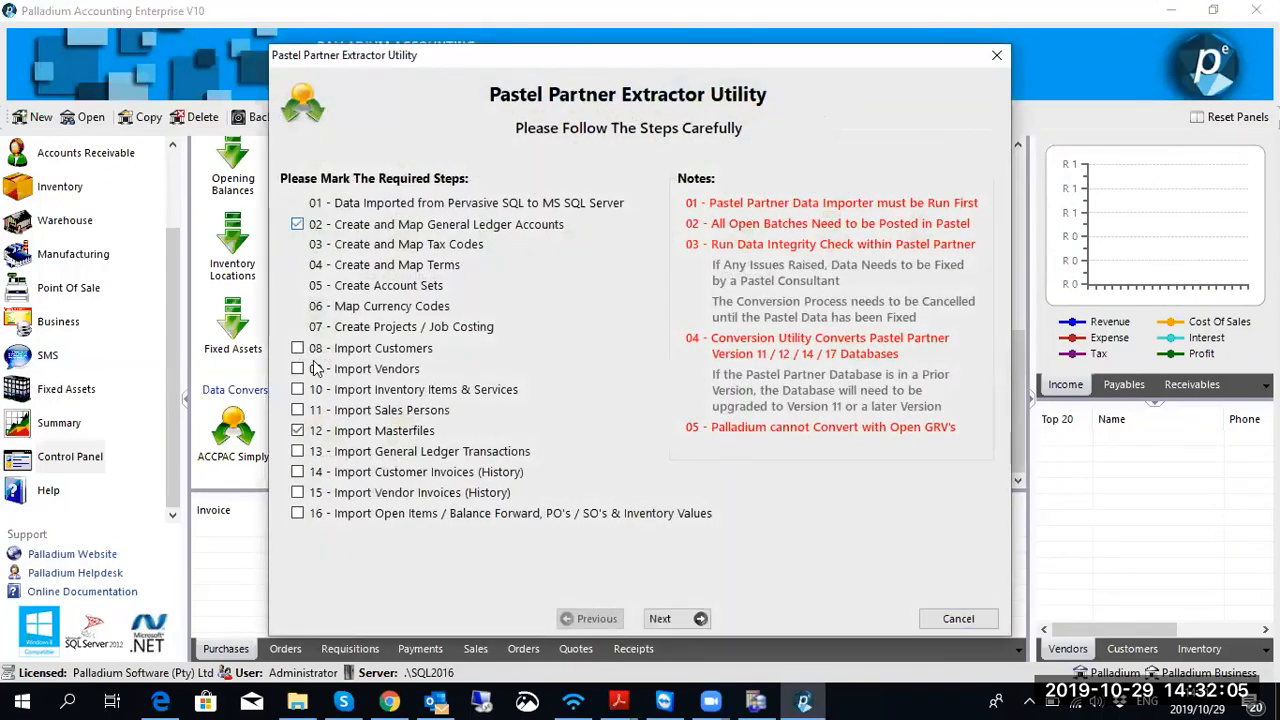
left_click(297, 389)
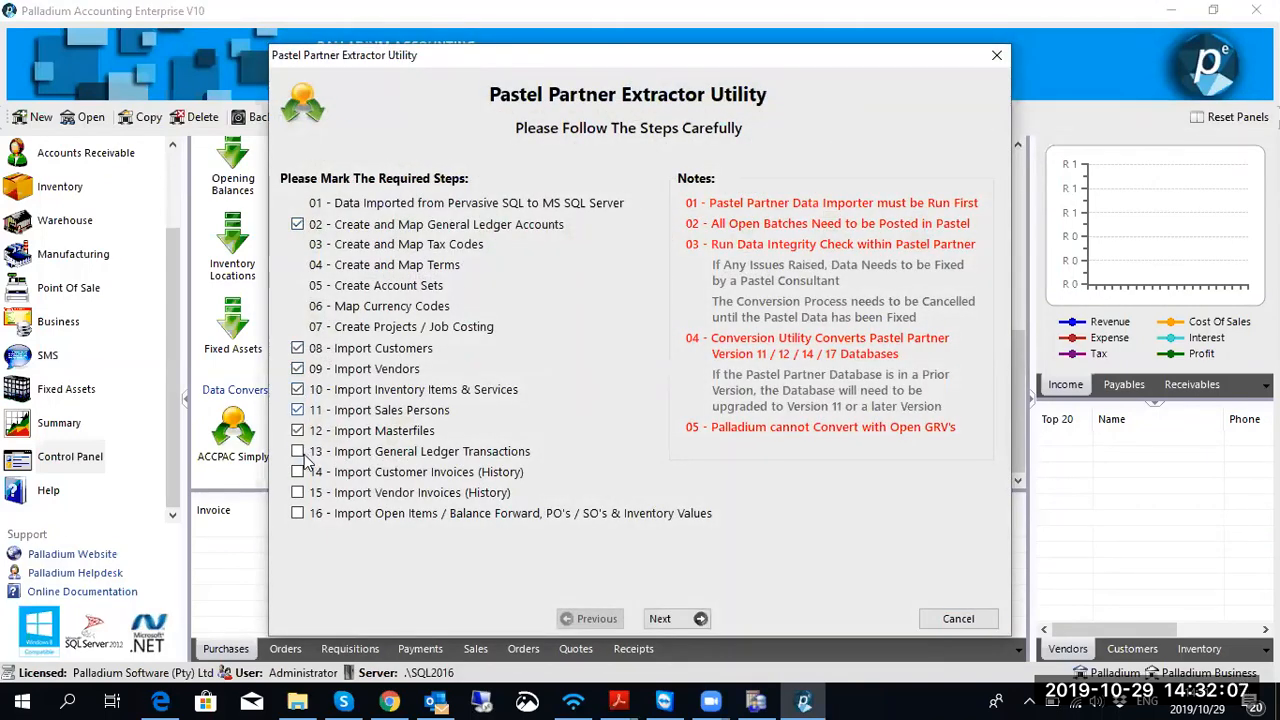
left_click(297, 451)
left_click(297, 471)
left_click(297, 492)
left_click(662, 618)
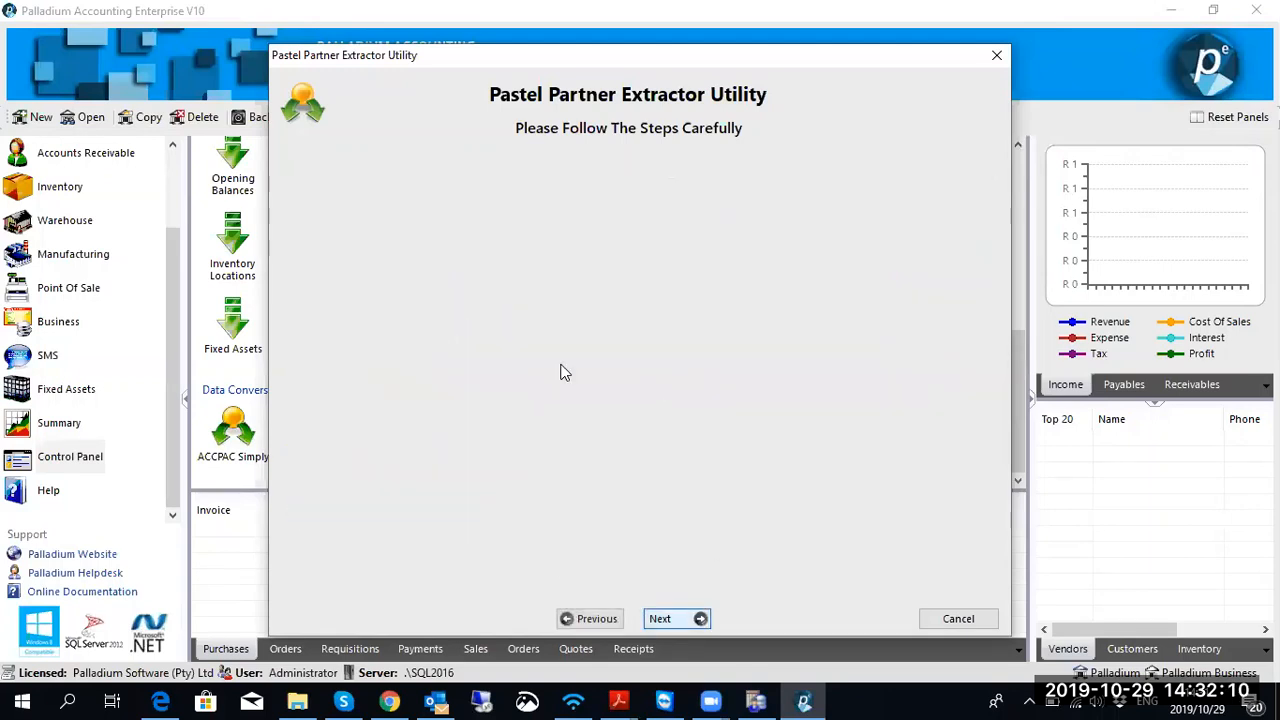
Step: Load the Pastel general ledger accounts for mapping and assign the Revenue (GP) account class to the Sales accounts
left_click(662, 616)
left_click(706, 425)
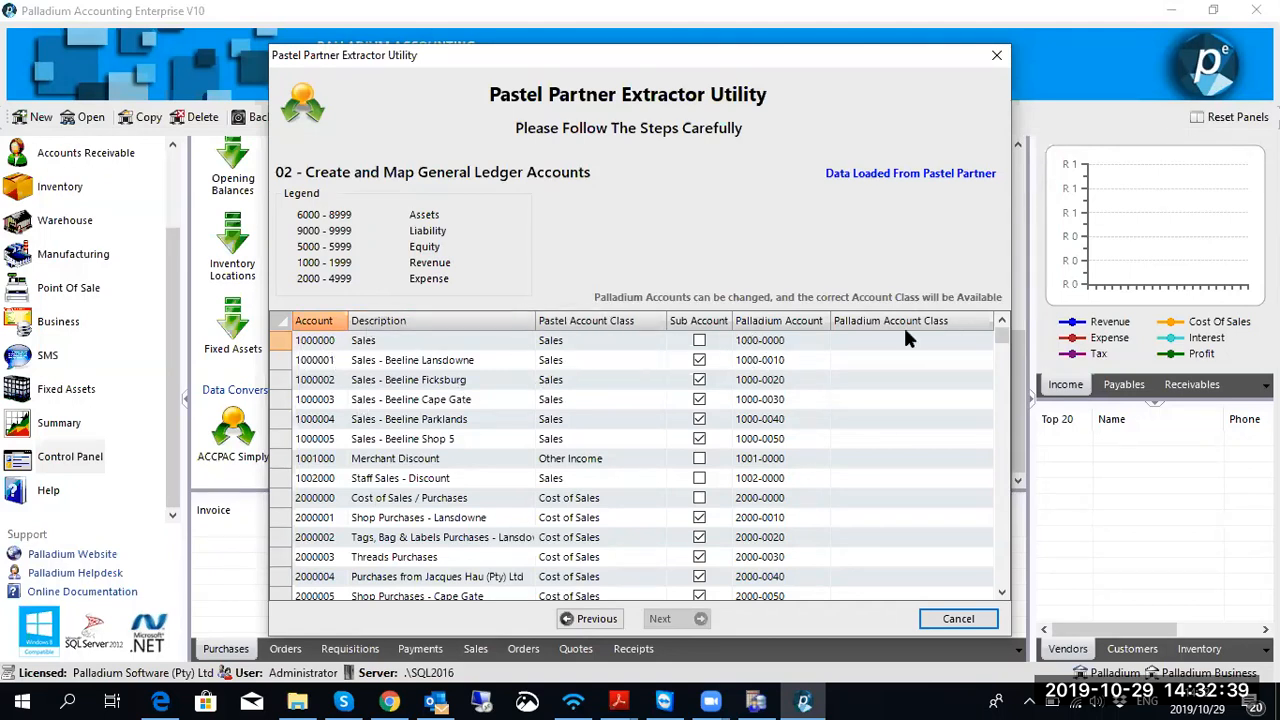
left_click(858, 346)
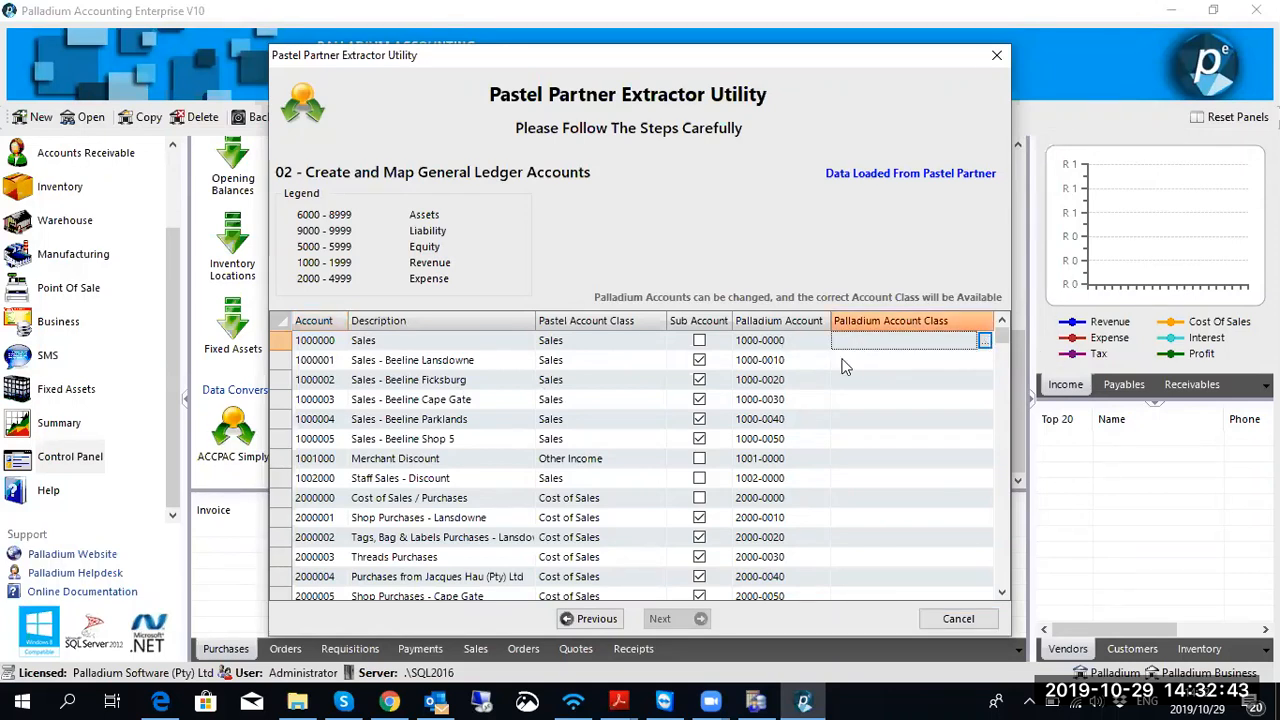
left_click(984, 342)
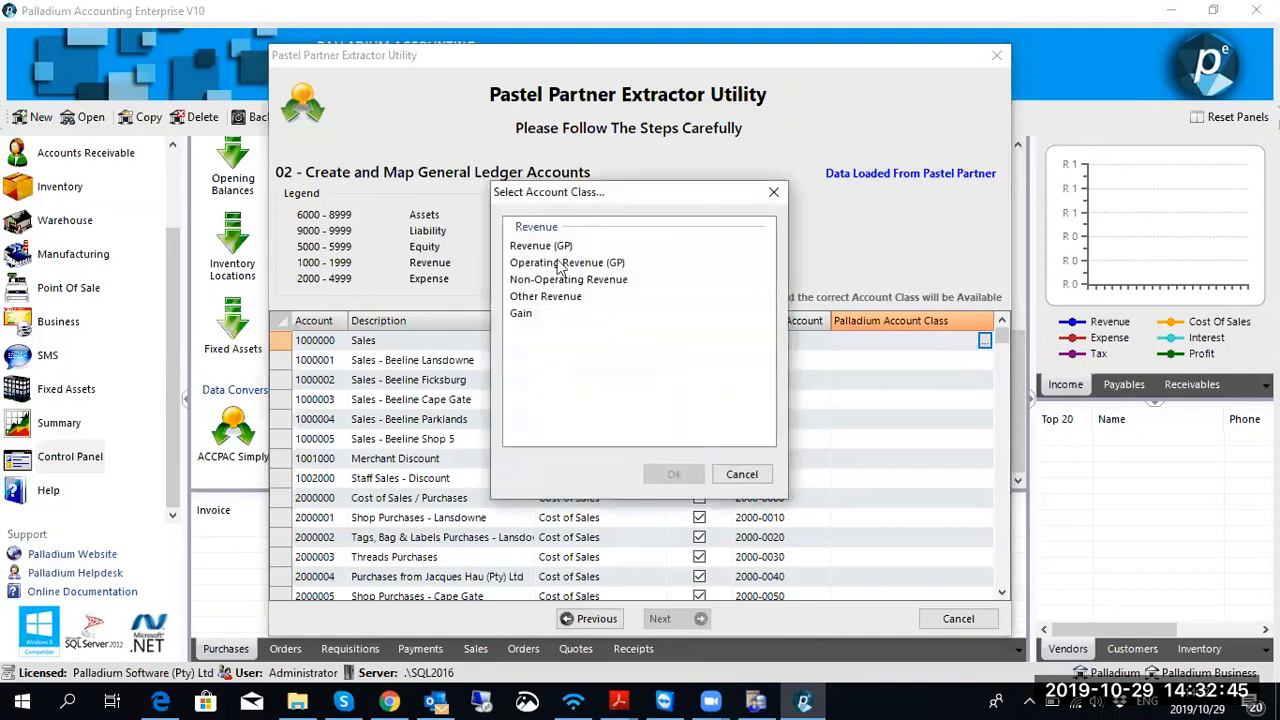
left_click(557, 247)
left_click(672, 476)
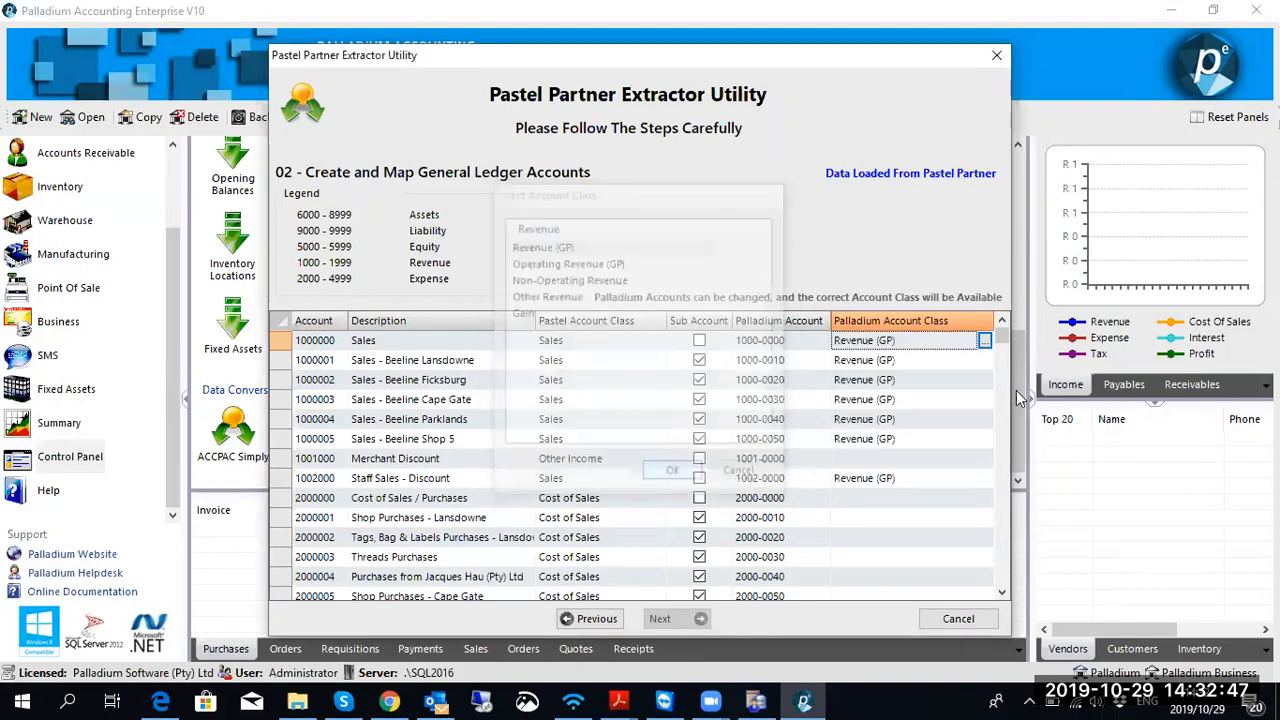
Step: Assign the Other Revenue account class to the Merchant Discount account
left_click(868, 457)
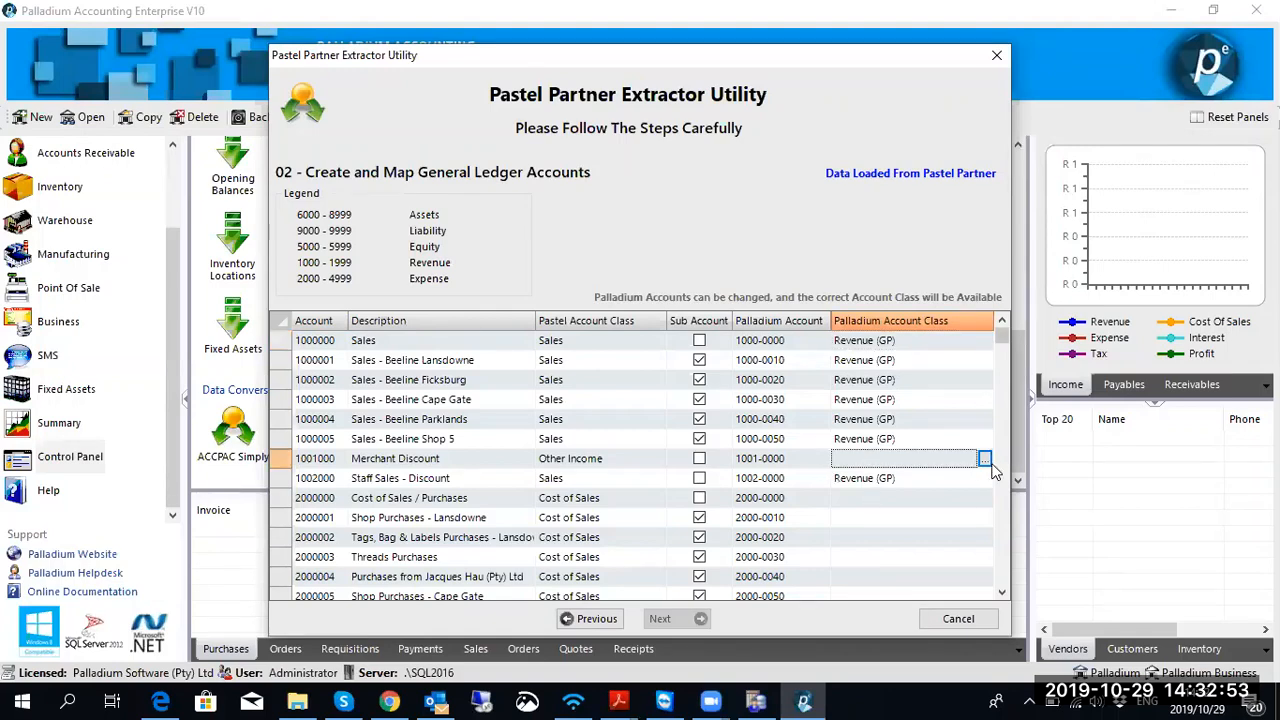
left_click(984, 459)
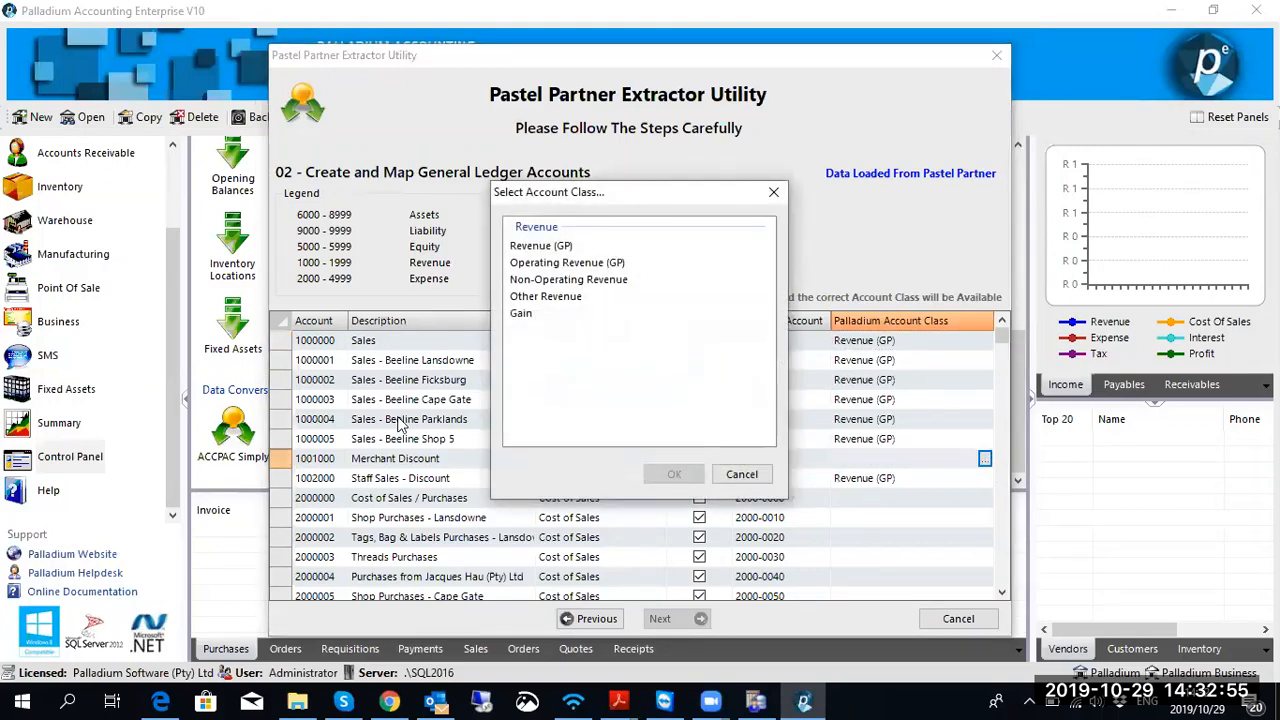
left_click_drag(676, 206, 718, 227)
left_click(588, 324)
left_click(716, 503)
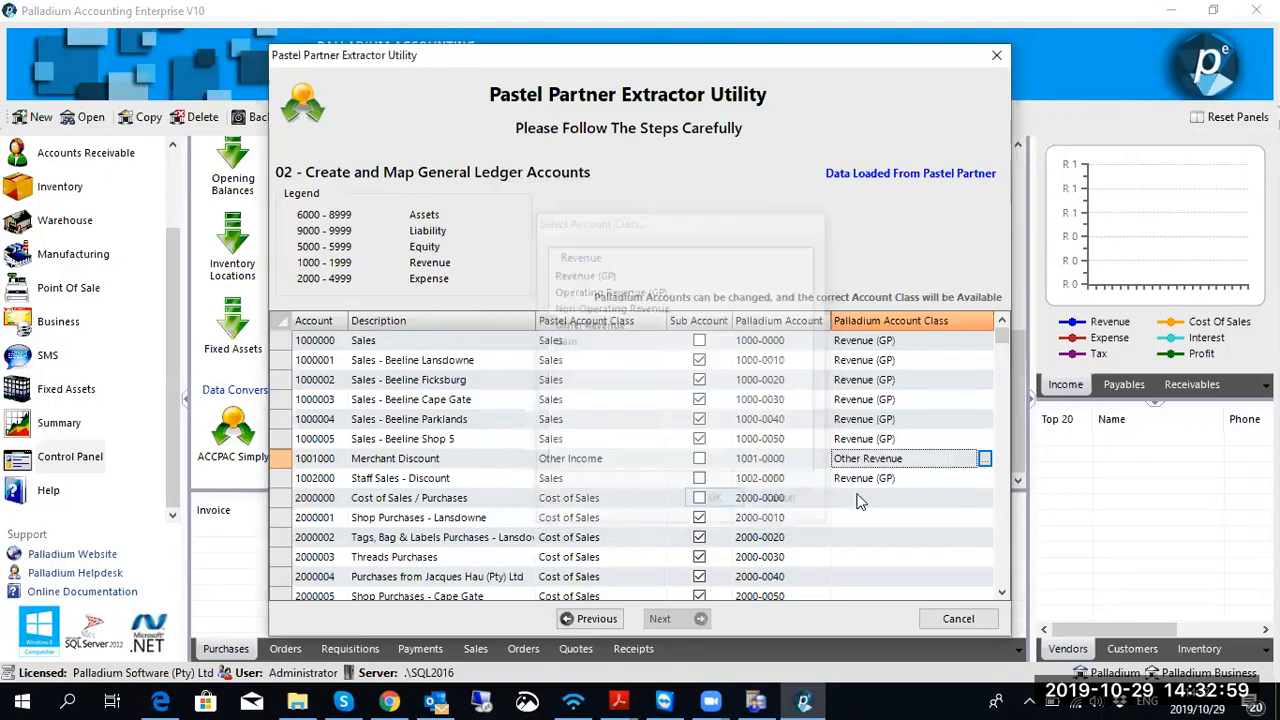
Step: Assign the Cost Of Goods Sold (GP) account class to the Cost of Sales / Purchases account and the other cost of sales accounts
scroll(884, 413, "down", 2)
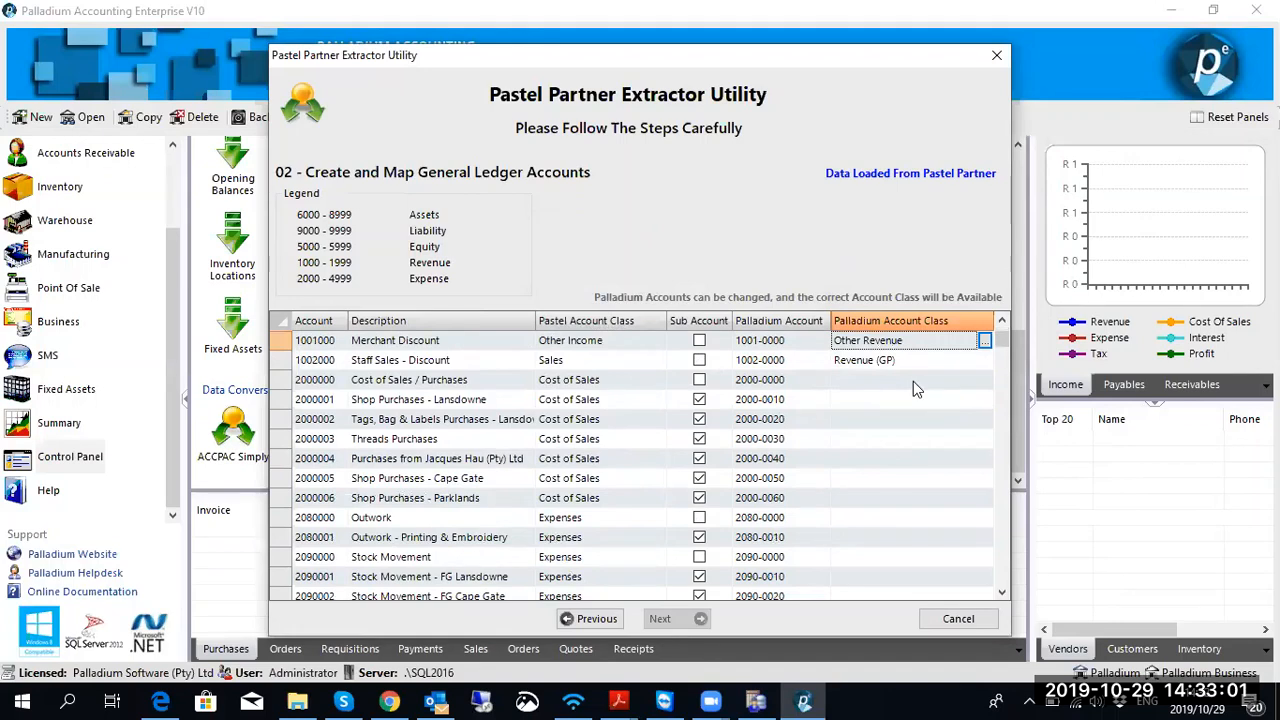
left_click(962, 387)
left_click(984, 381)
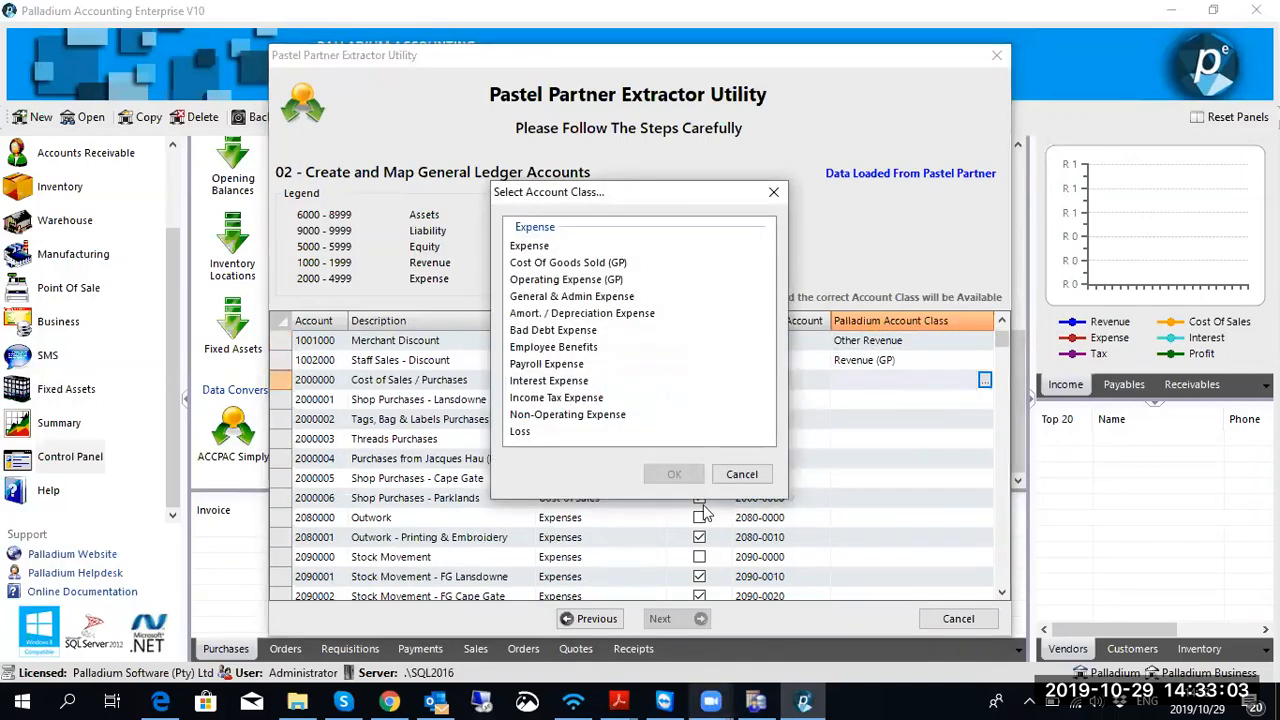
left_click(676, 474)
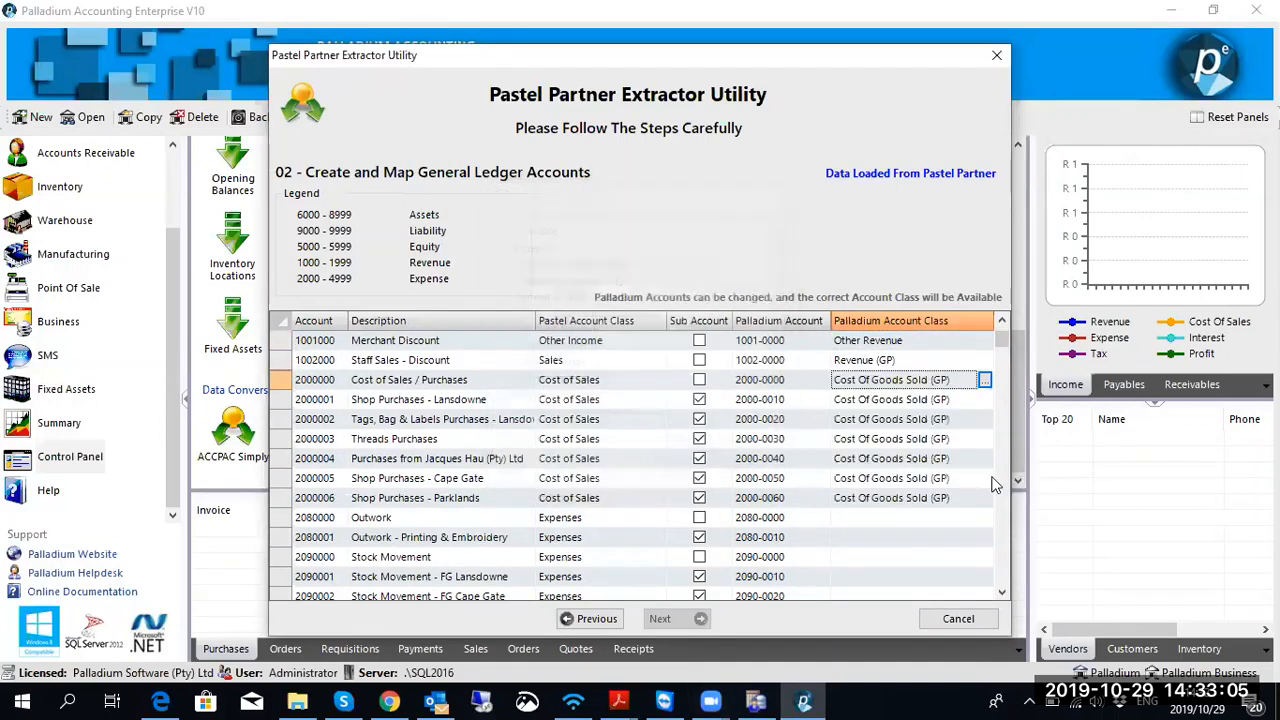
Step: Assign the Expense account class to the Outwork account and the other accounts of Pastel's Expenses class
scroll(881, 471, "down", 2)
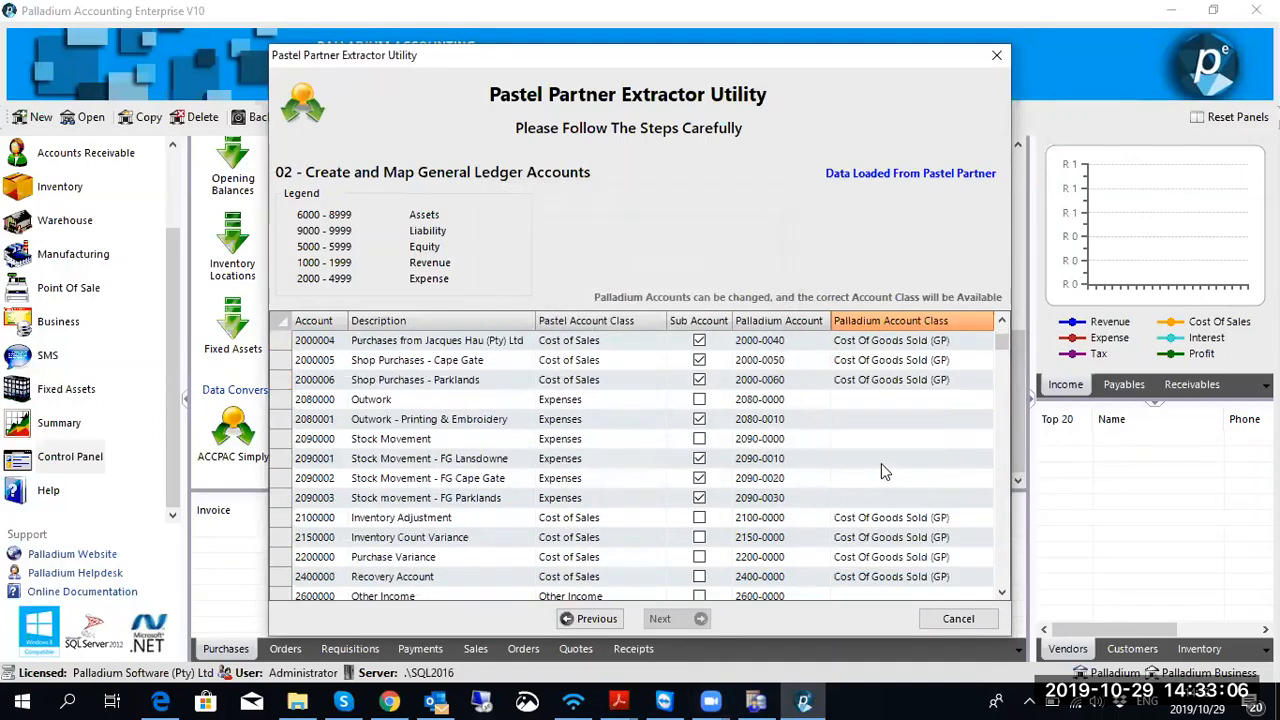
left_click(868, 400)
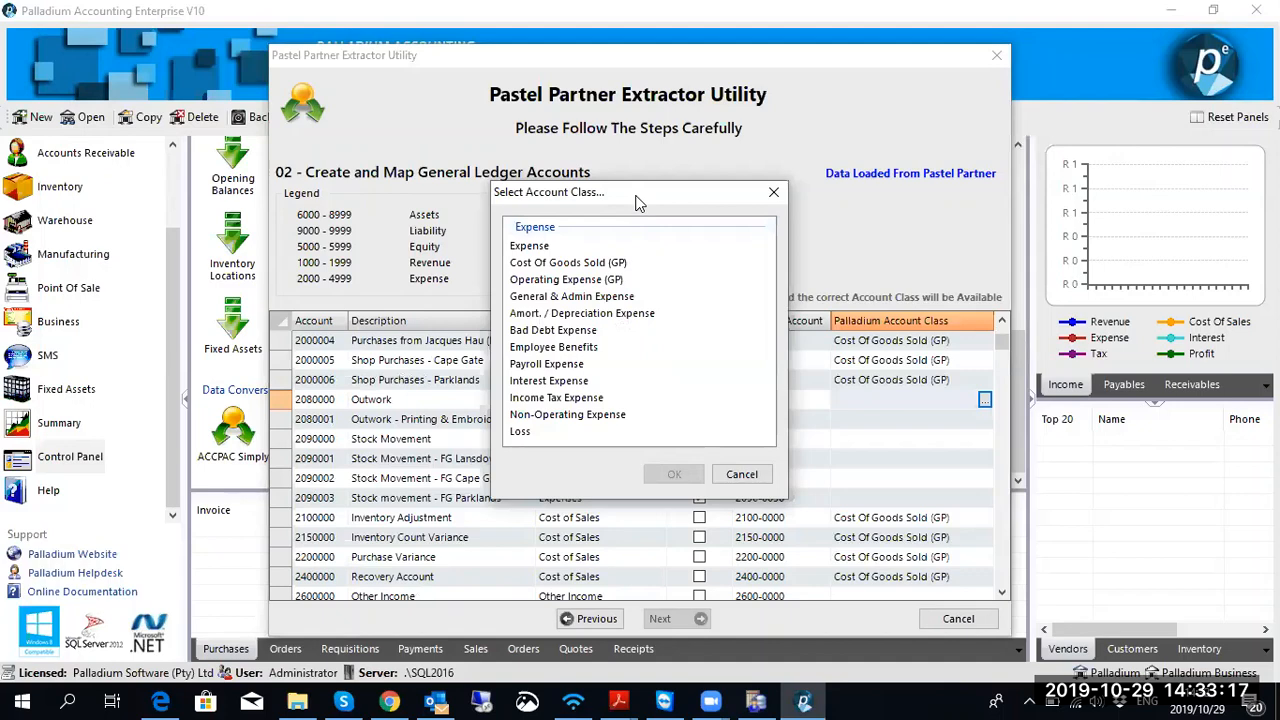
left_click_drag(640, 203, 717, 265)
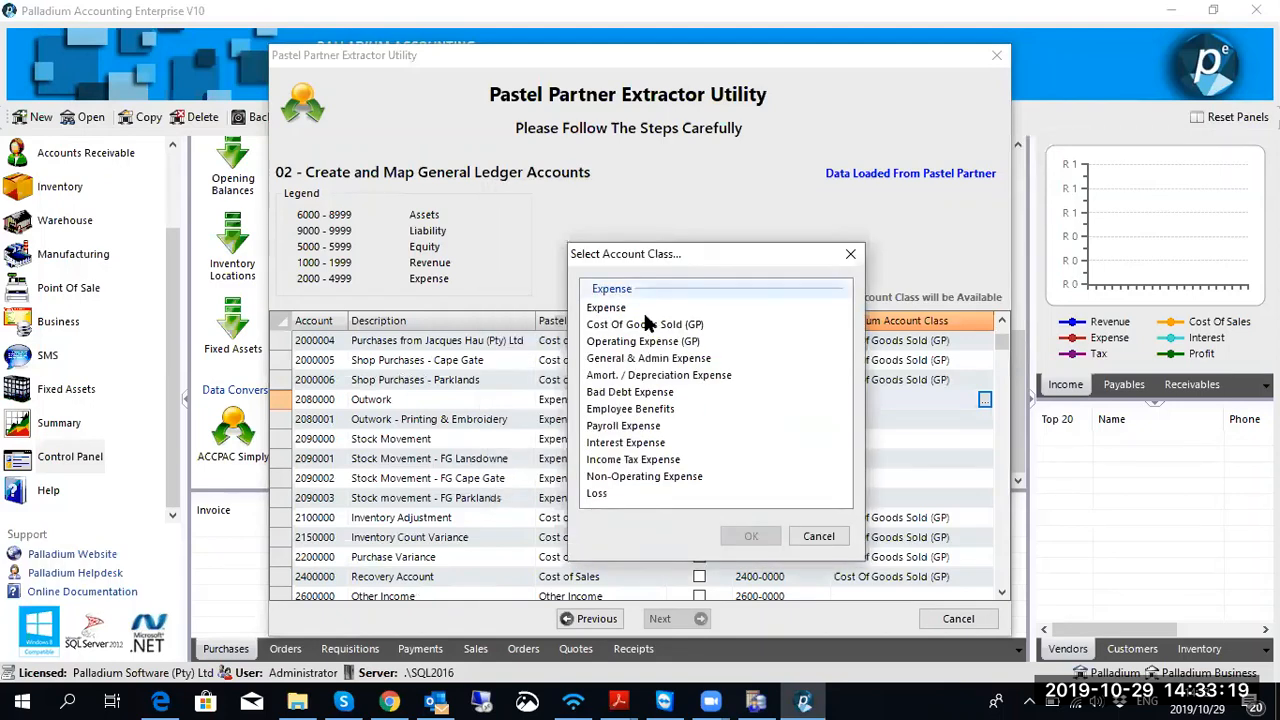
left_click(620, 308)
key("Return")
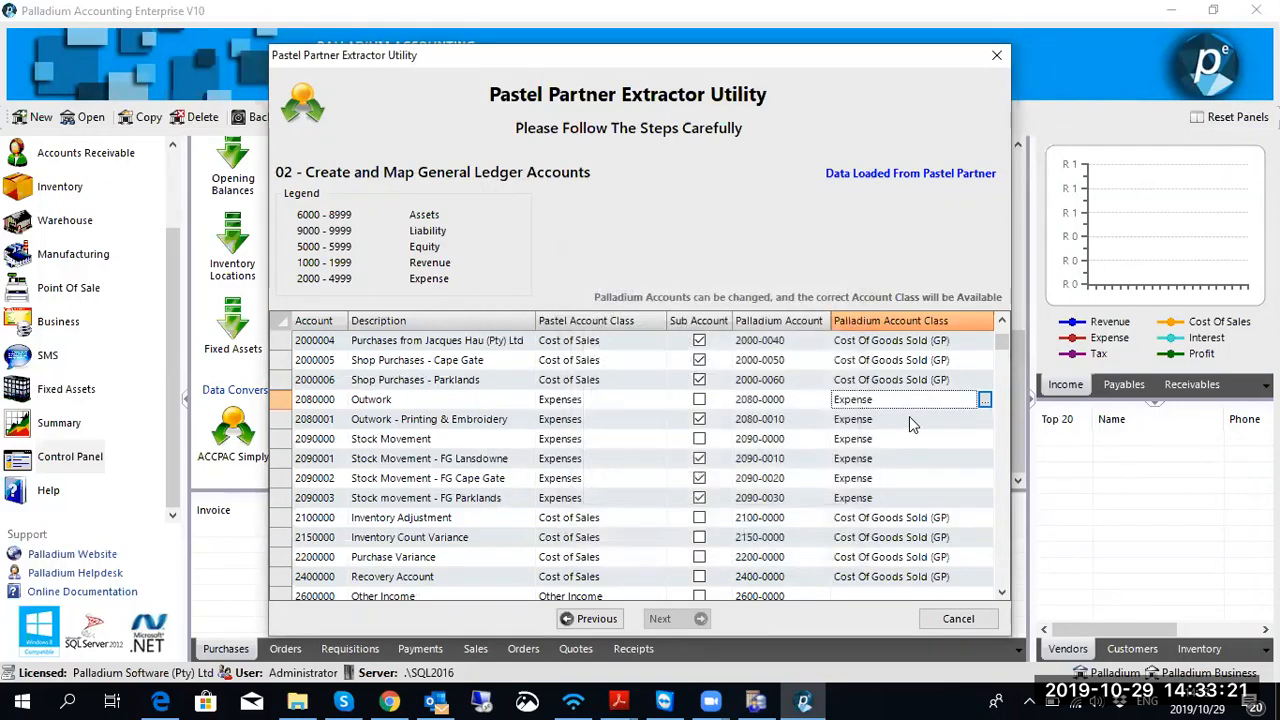
scroll(909, 416, "down", 3)
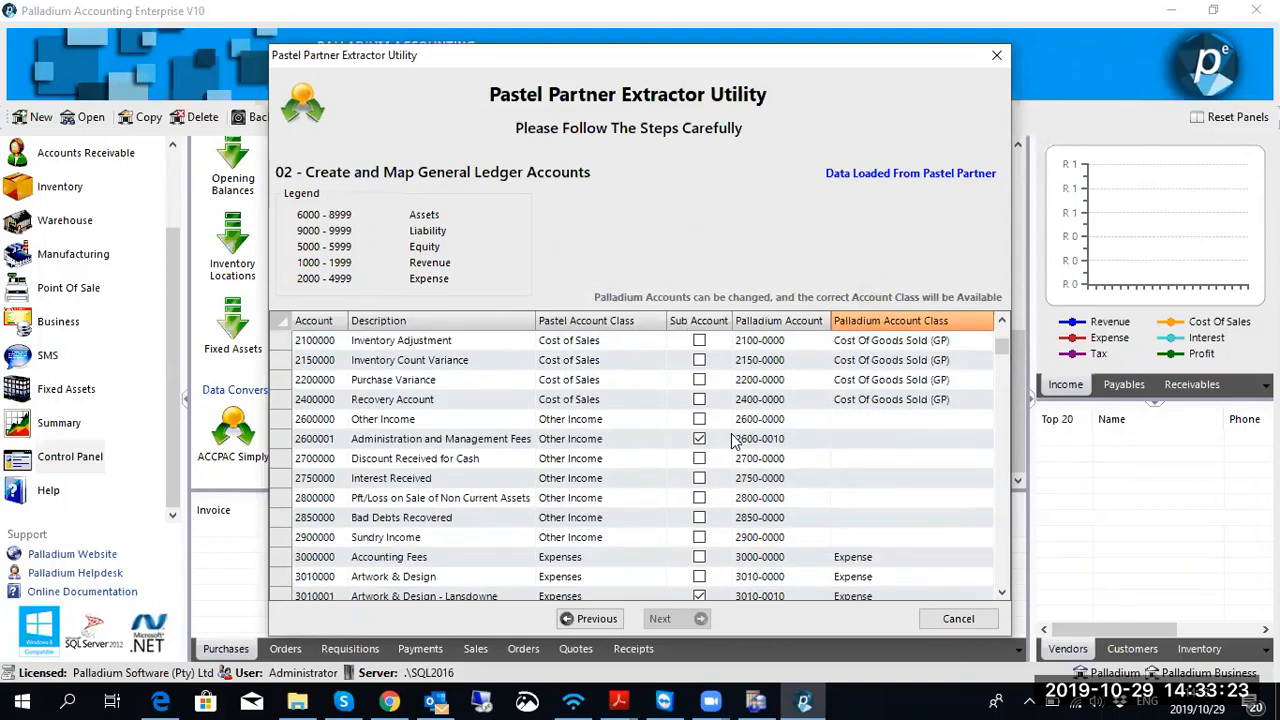
left_click(939, 419)
left_click(984, 419)
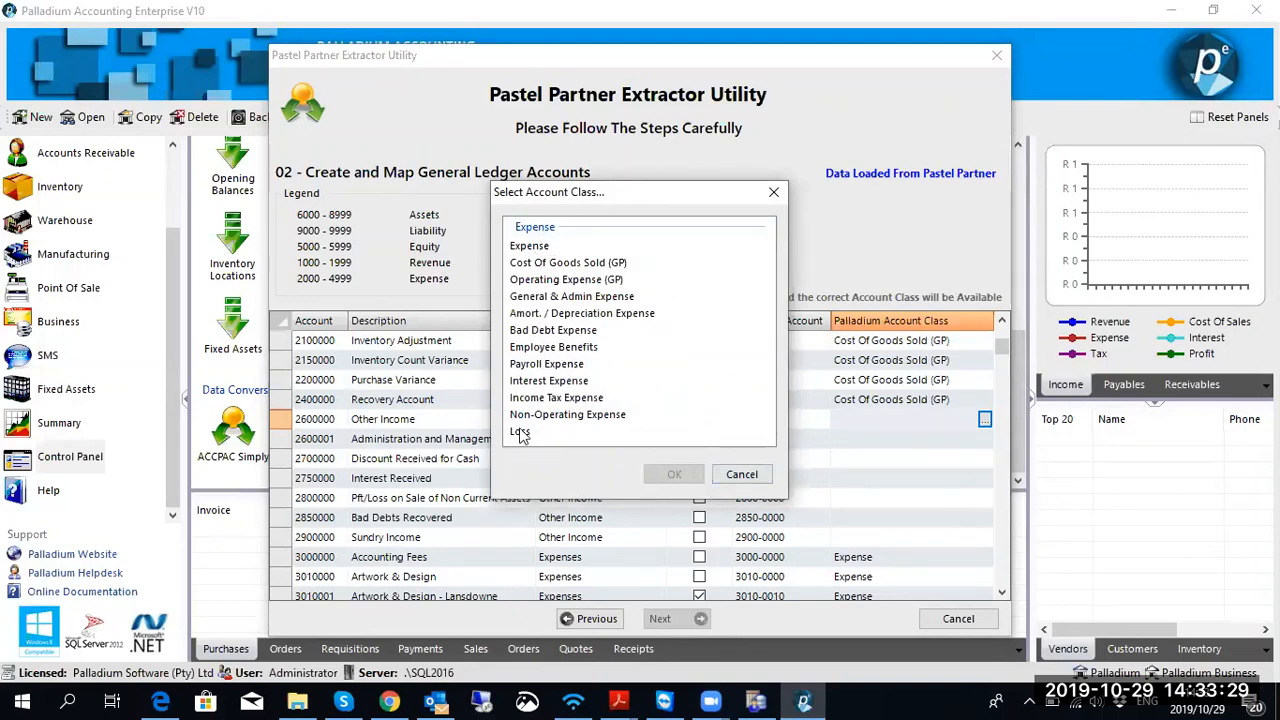
left_click(741, 476)
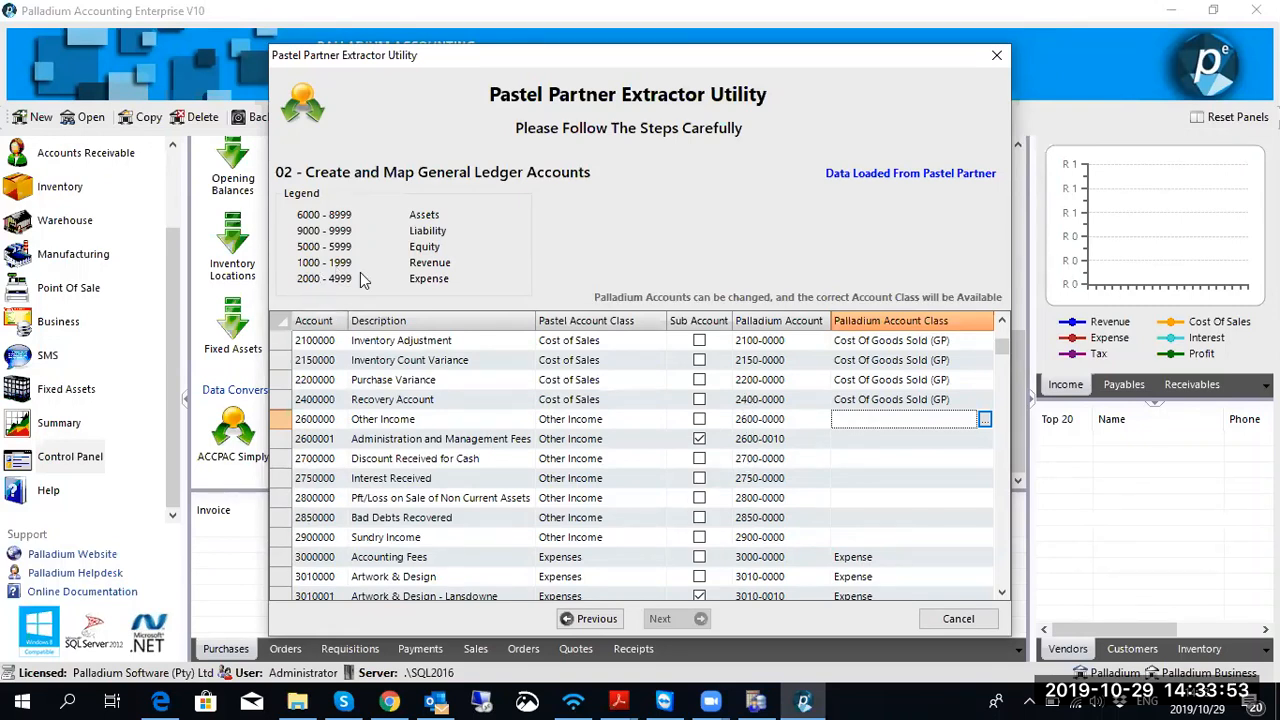
Step: Set the Palladium account for Other Income to 1600-0000 and for Administration and Management Fees to 1600-0010
left_click(742, 421)
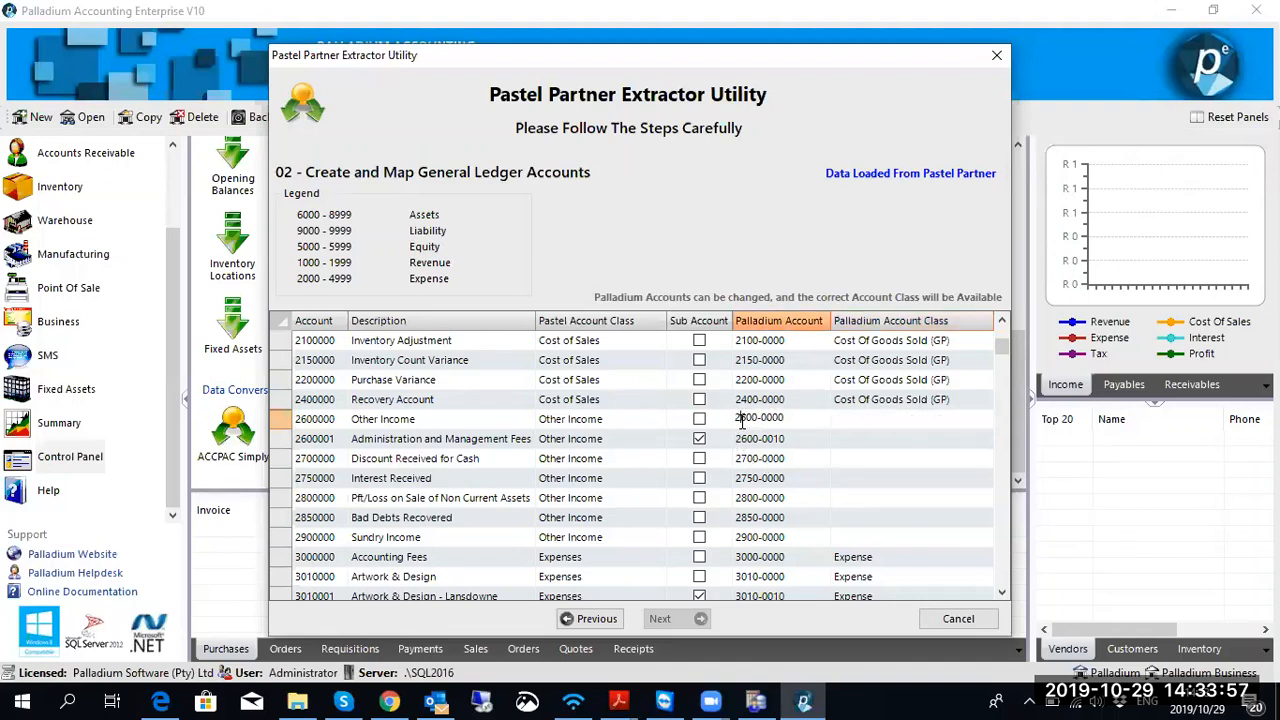
key("BackSpace")
type("1")
left_click(742, 440)
key("BackSpace")
type("1")
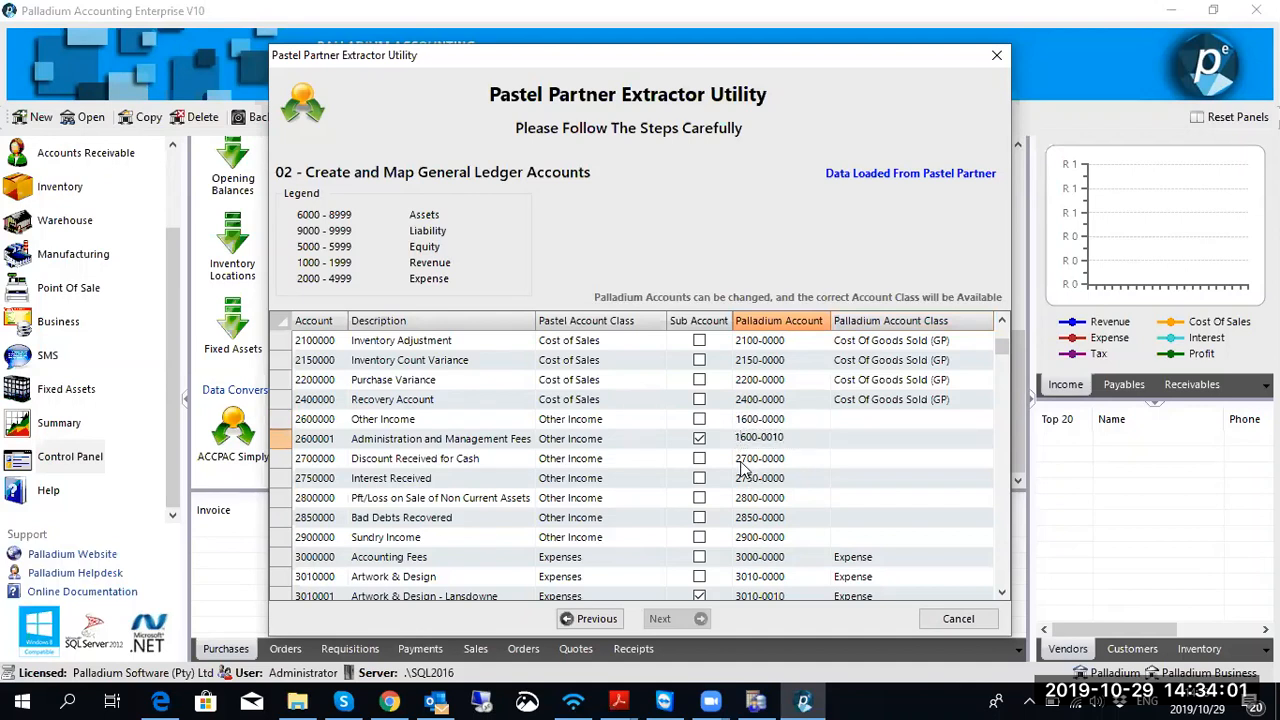
Step: Set the Palladium accounts for Discount Received for Cash through Sundry Income to 1700-0000, 1750-0000, 1800-0000, 1850-0000 and 1900-0000
left_click(742, 458)
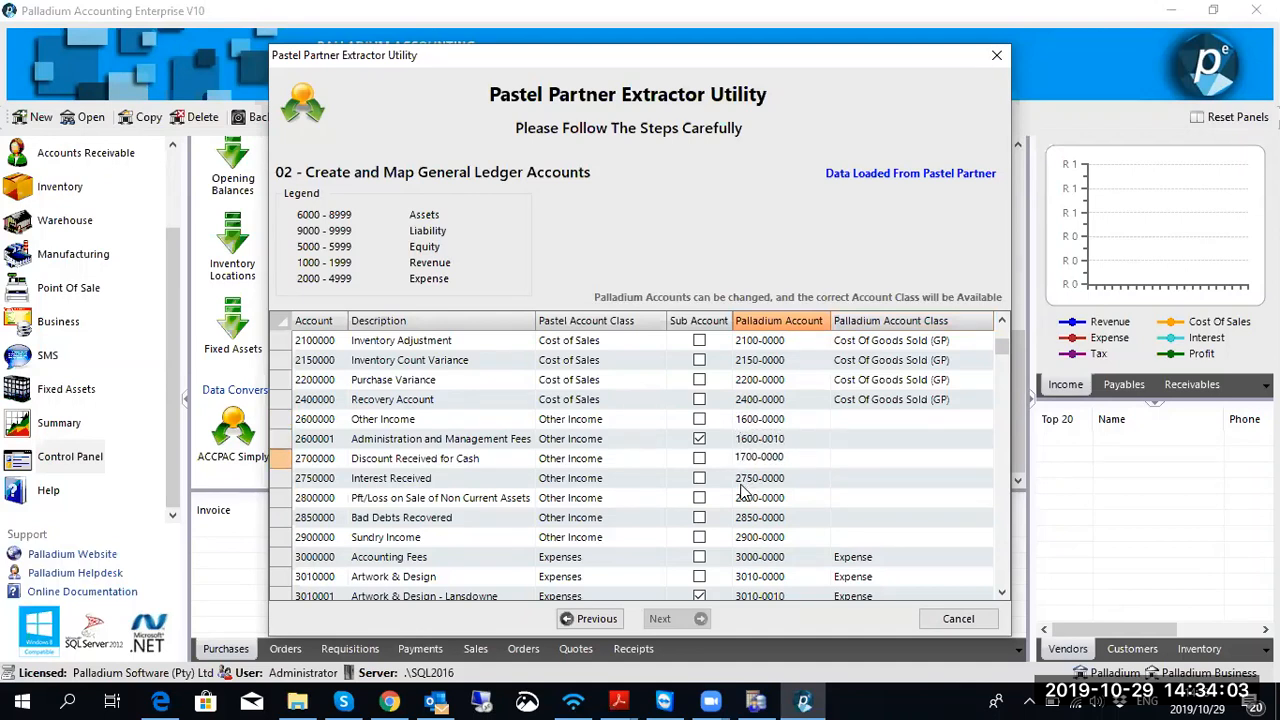
left_click(742, 478)
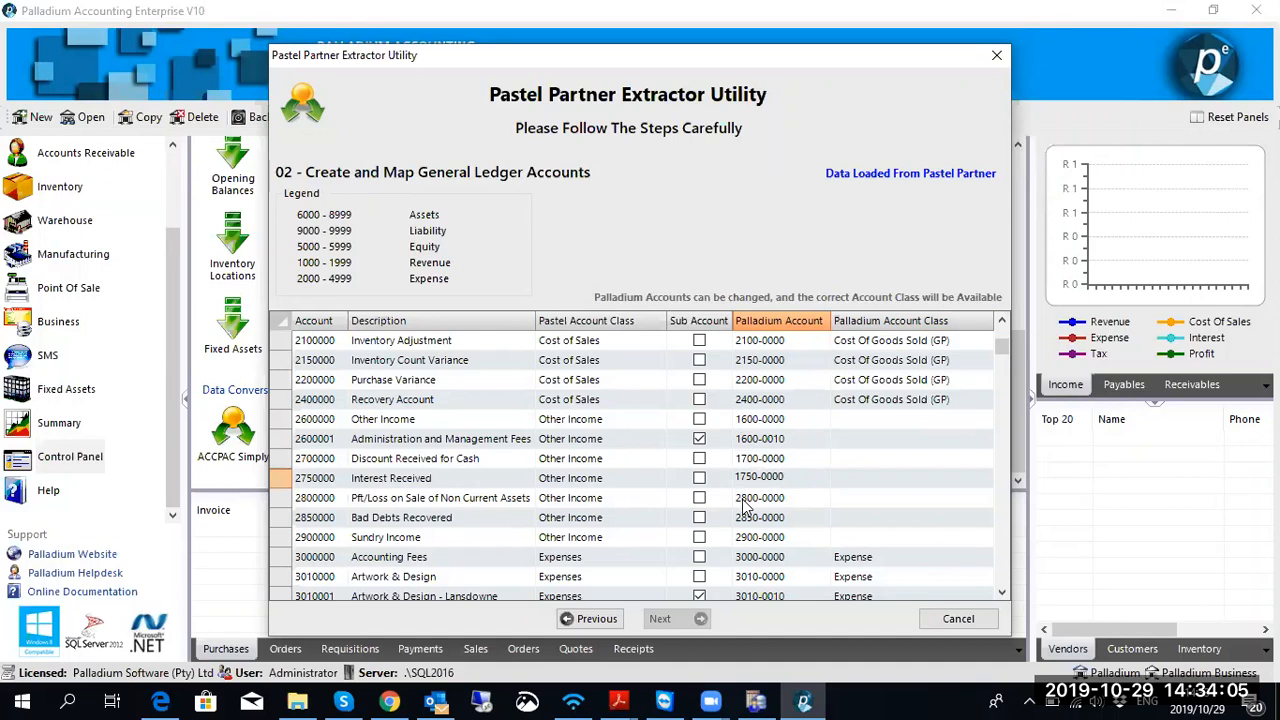
left_click(743, 498)
type("1")
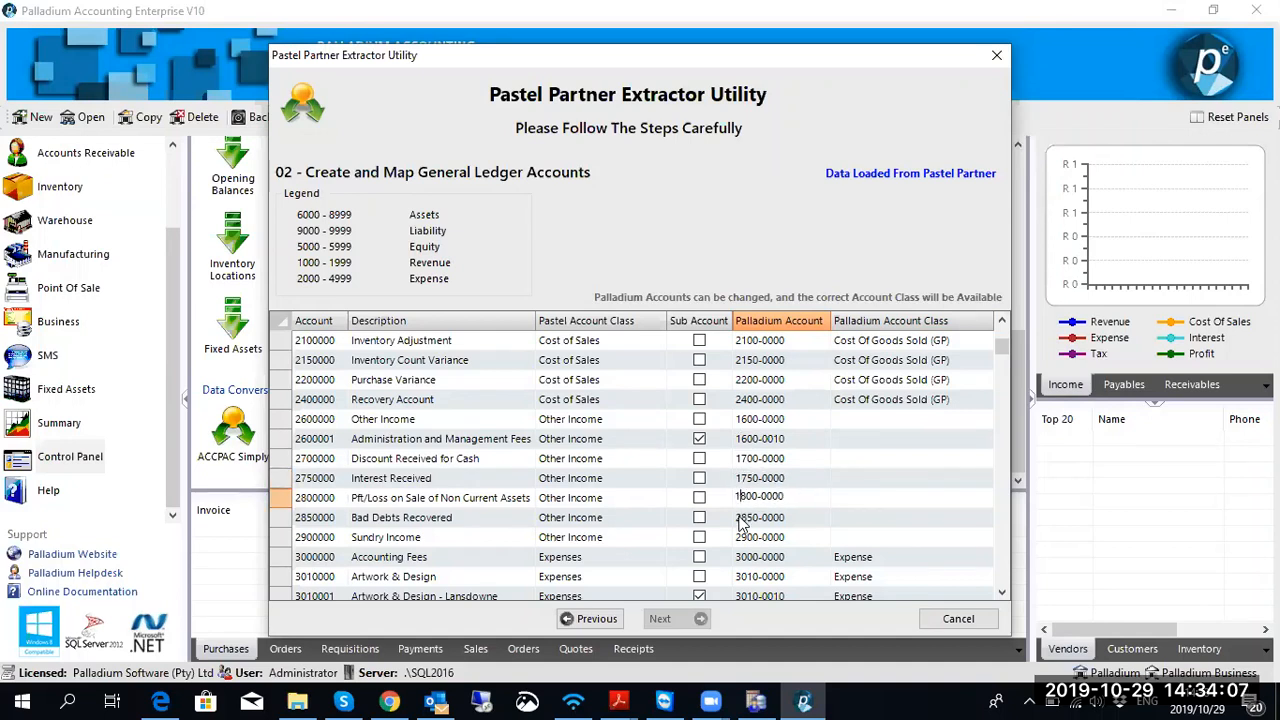
left_click(741, 517)
type("1")
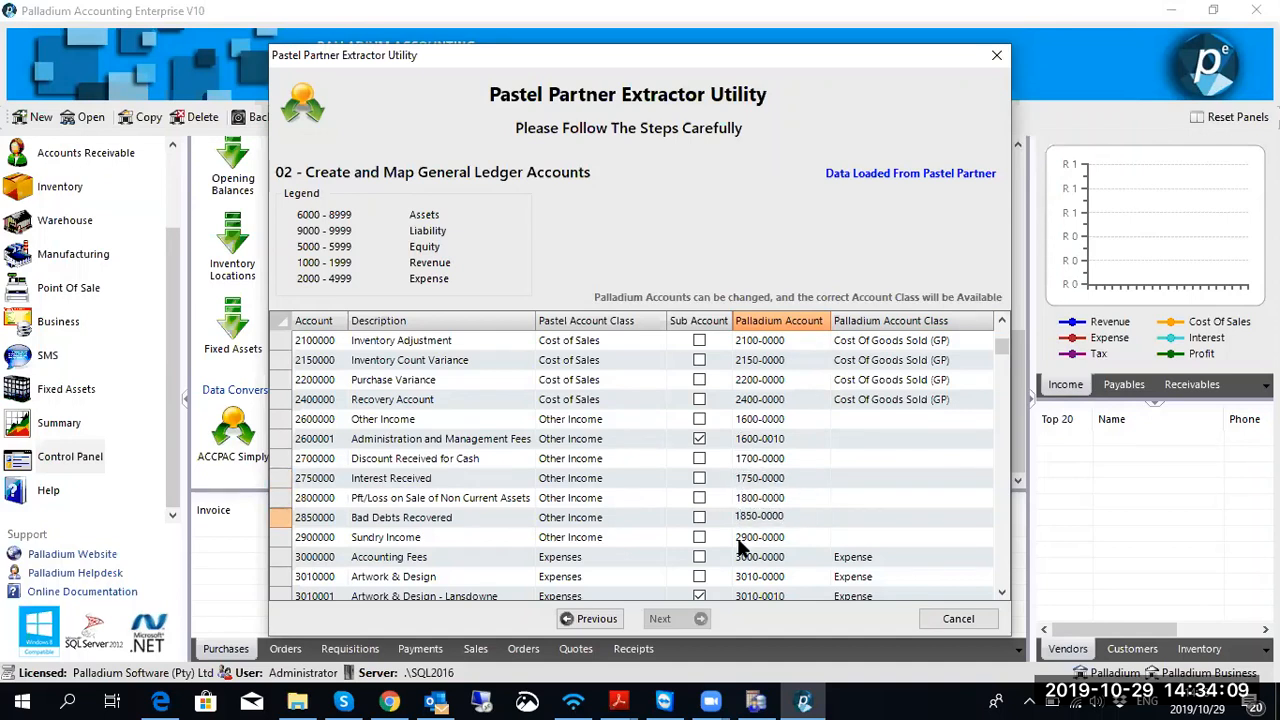
left_click(739, 537)
type("1")
Step: Assign the Other Revenue account class to the Other Income account renumbered as 1600-0000
left_click(943, 422)
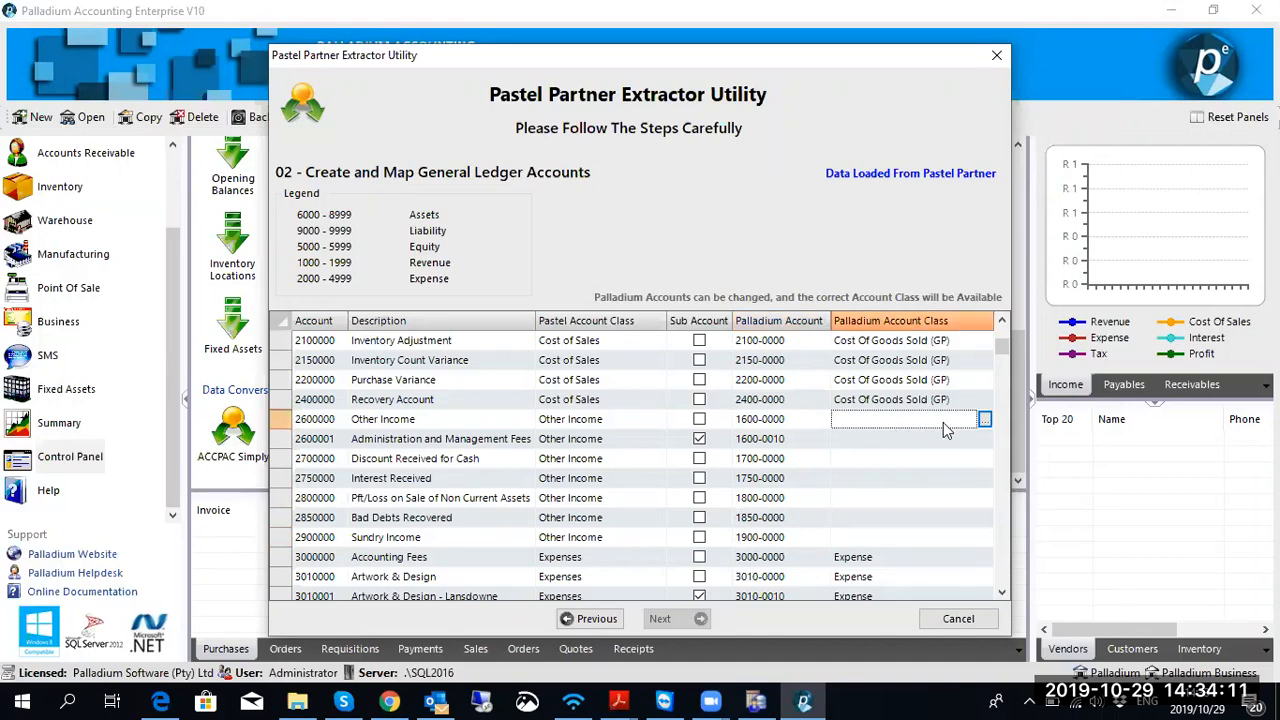
left_click(939, 427)
left_click(560, 296)
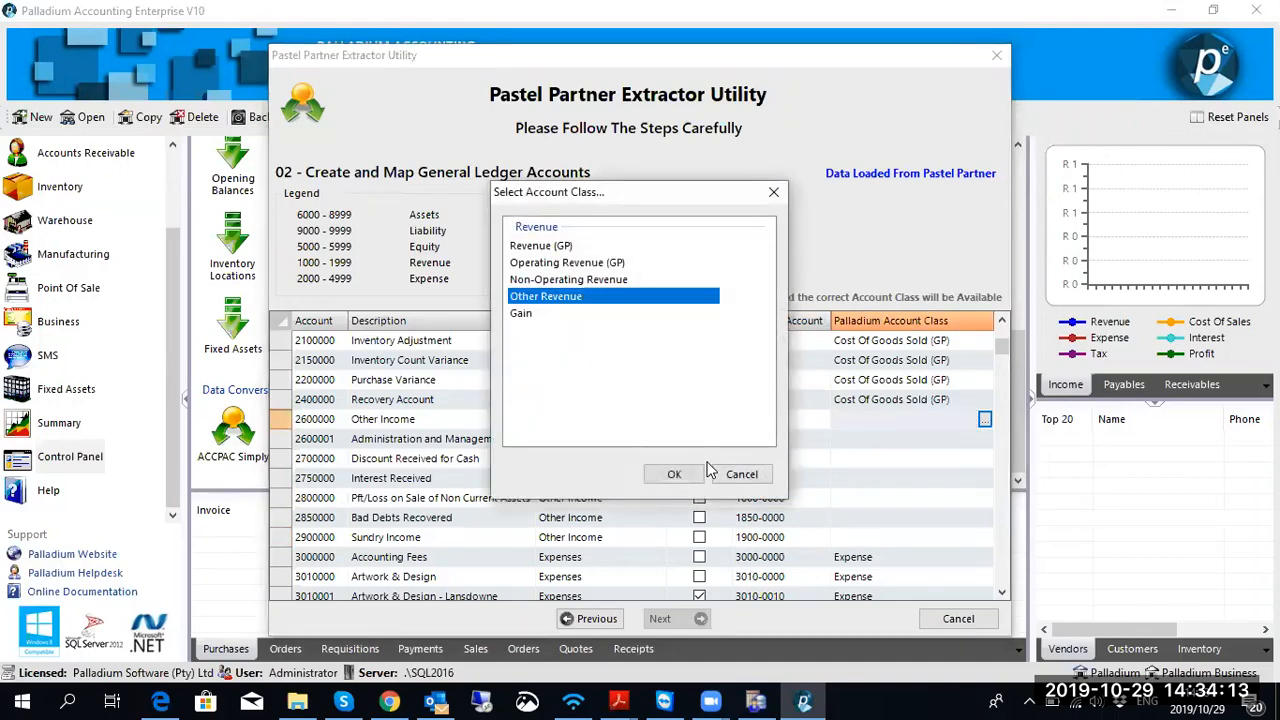
left_click(674, 474)
Step: Examine the account class mapping of the remaining accounts from the expenses down to Dividends declared
scroll(884, 424, "down", 2)
scroll(881, 421, "down", 15)
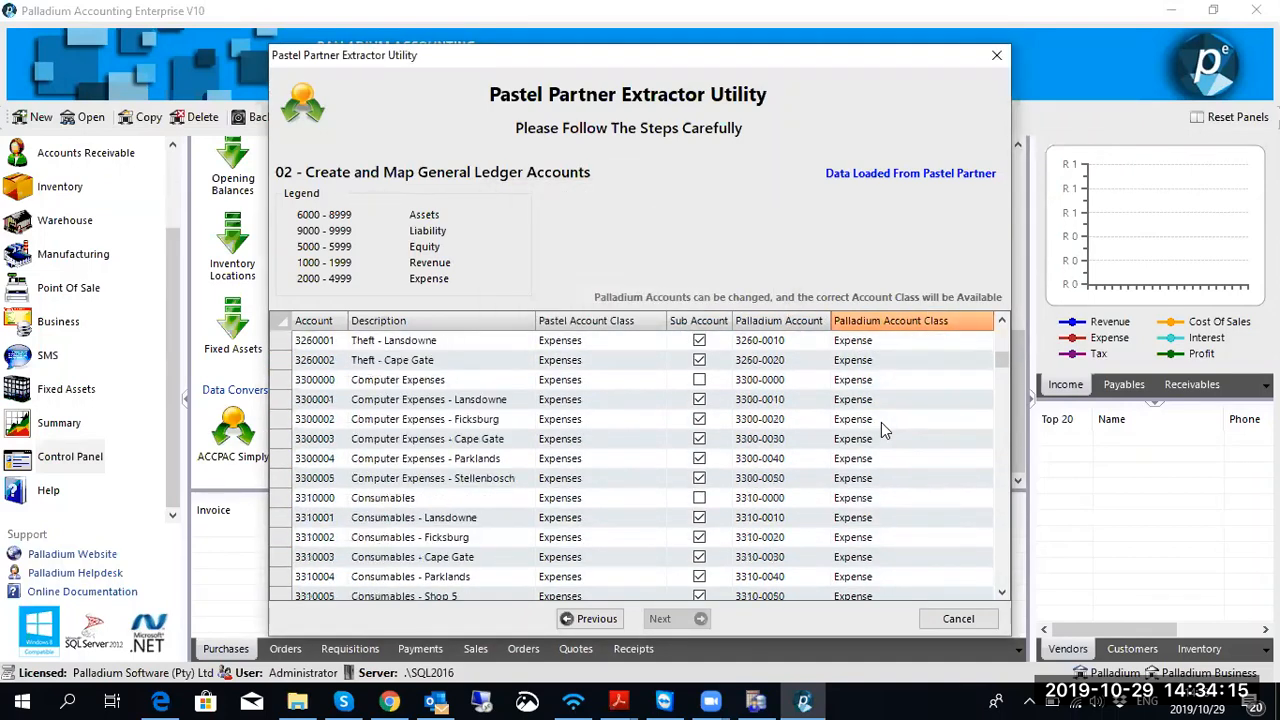
scroll(881, 398, "down", 15)
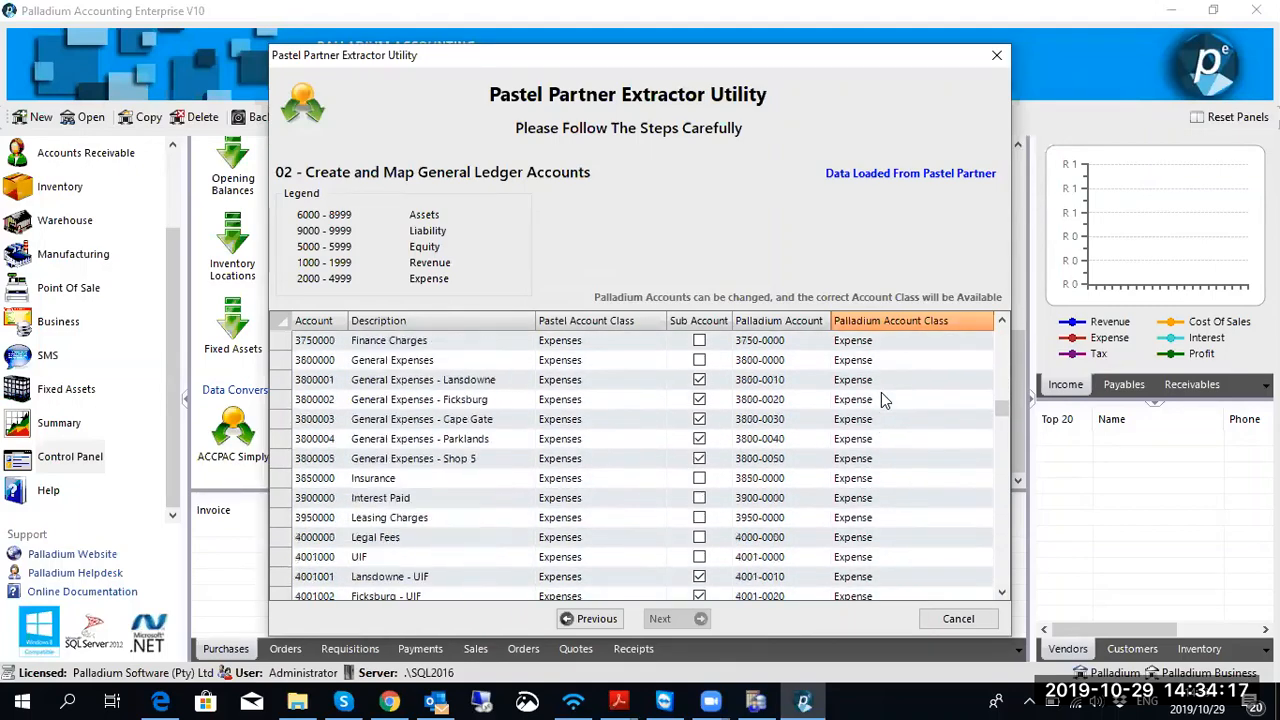
scroll(881, 392, "down", 15)
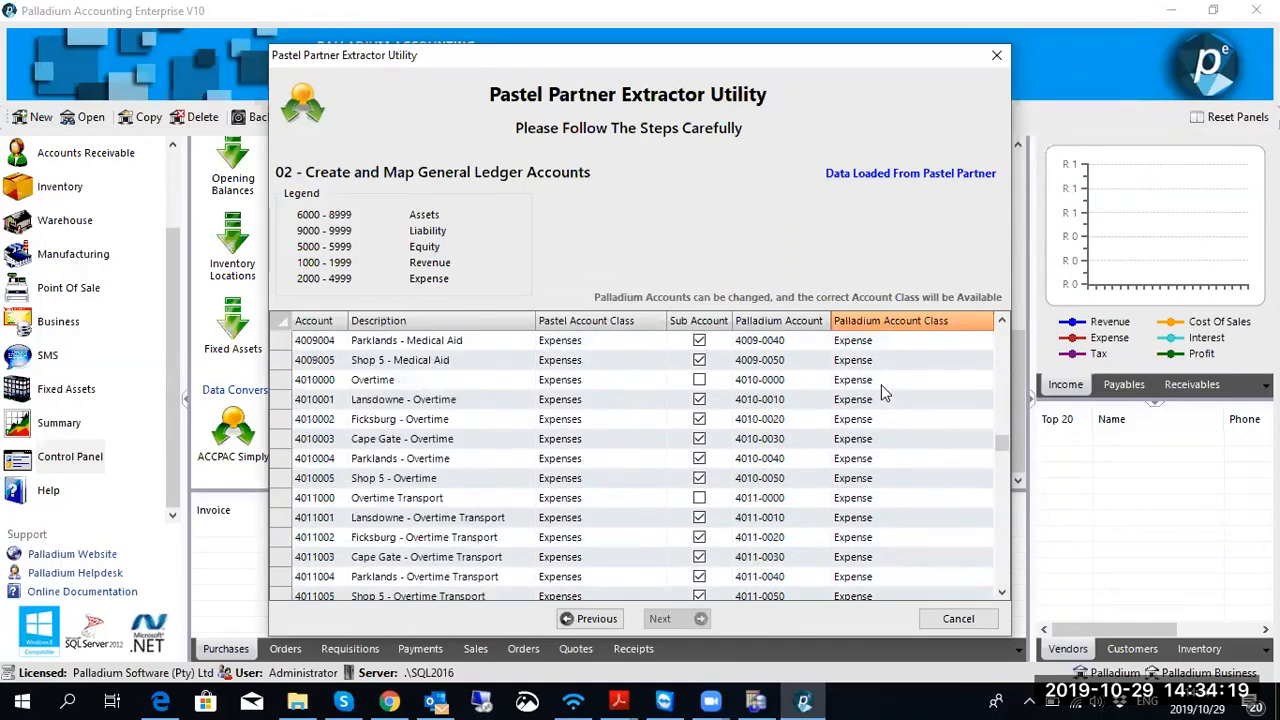
scroll(881, 392, "down", 15)
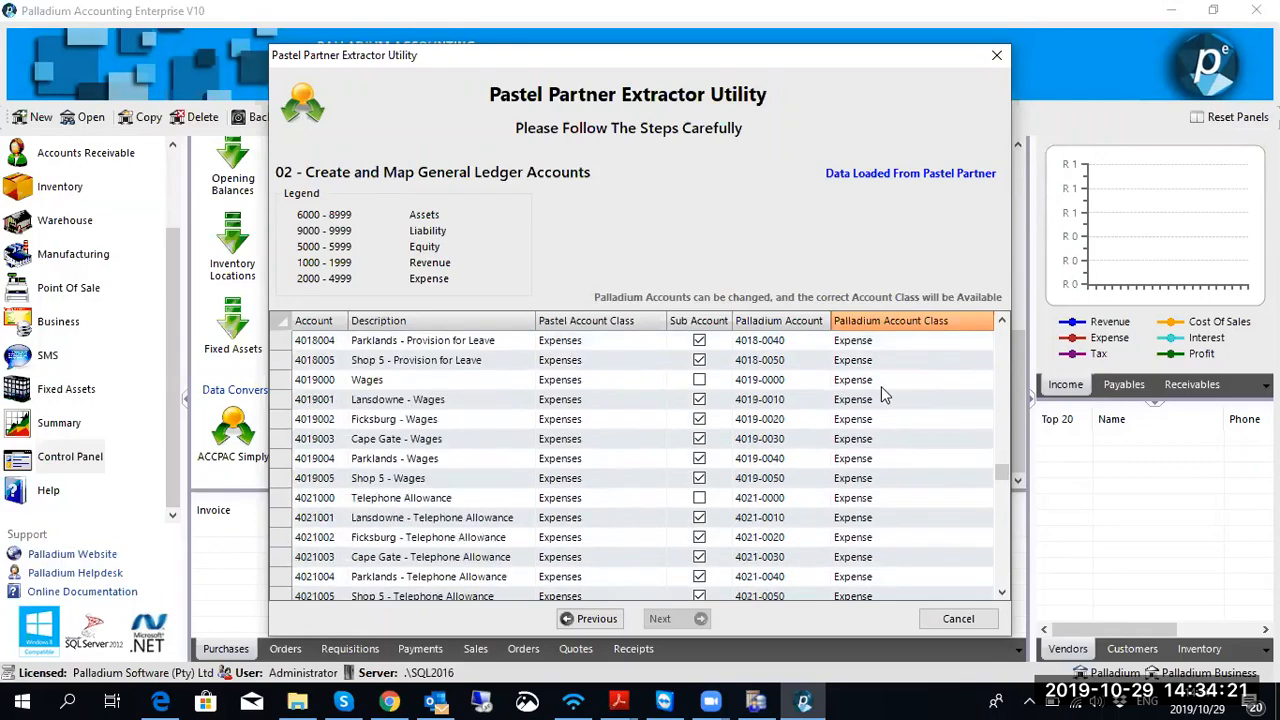
scroll(881, 392, "down", 15)
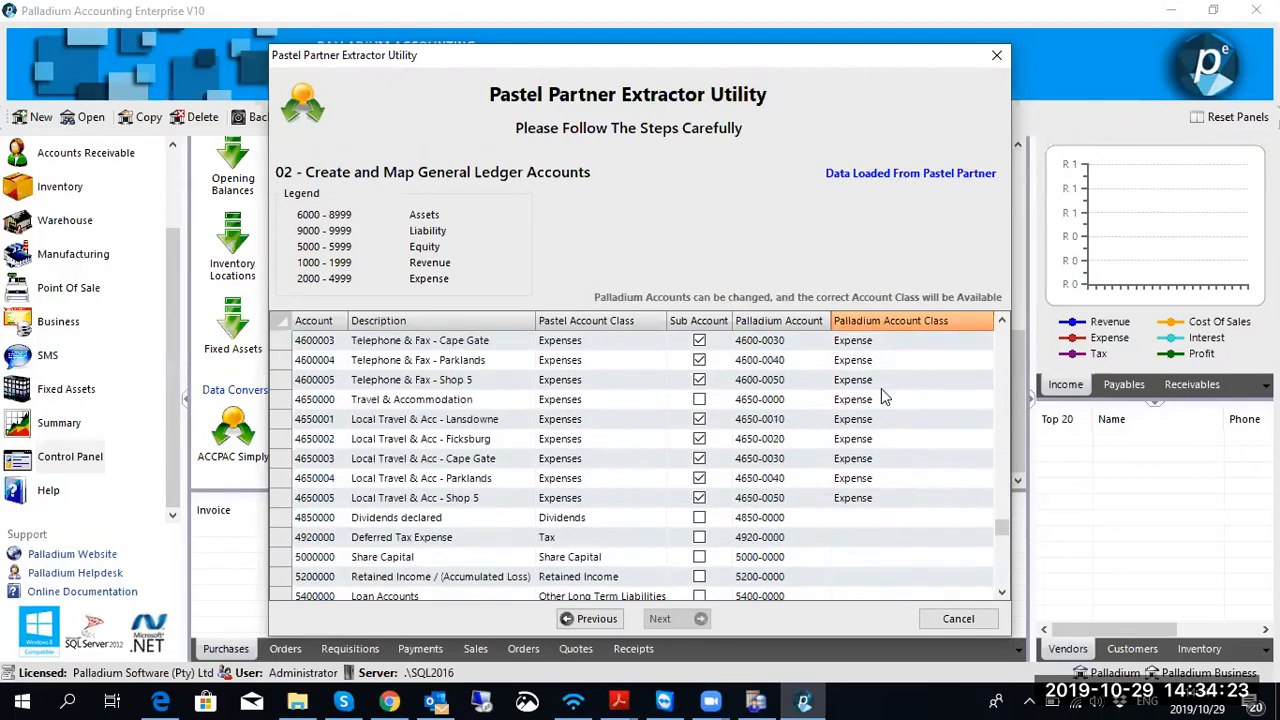
scroll(881, 392, "up", 5)
scroll(864, 490, "down", 2)
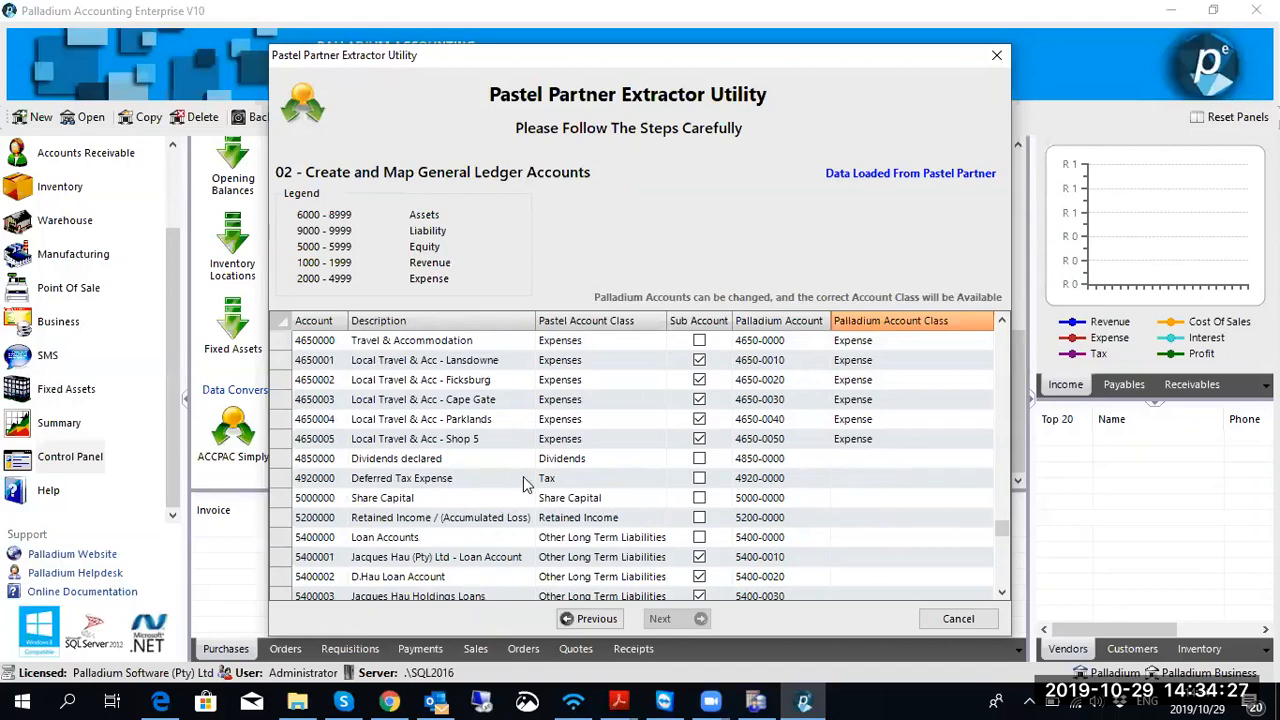
left_click(877, 463)
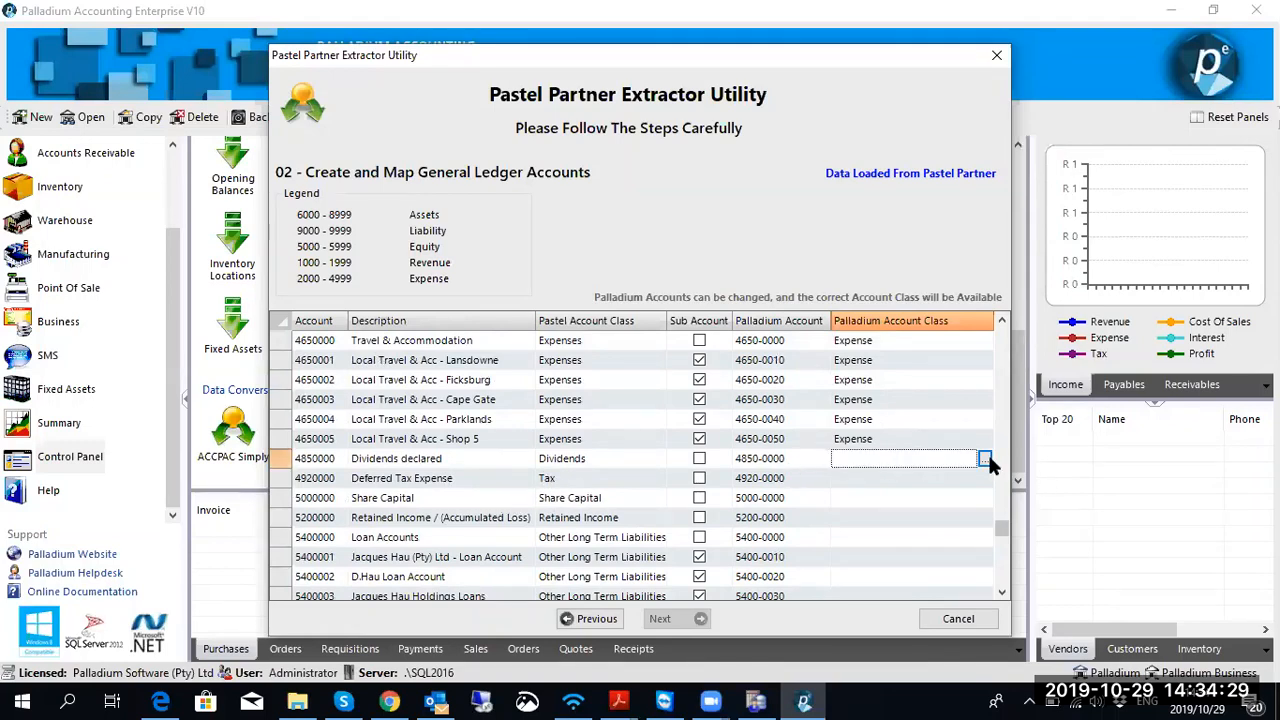
left_click(985, 459)
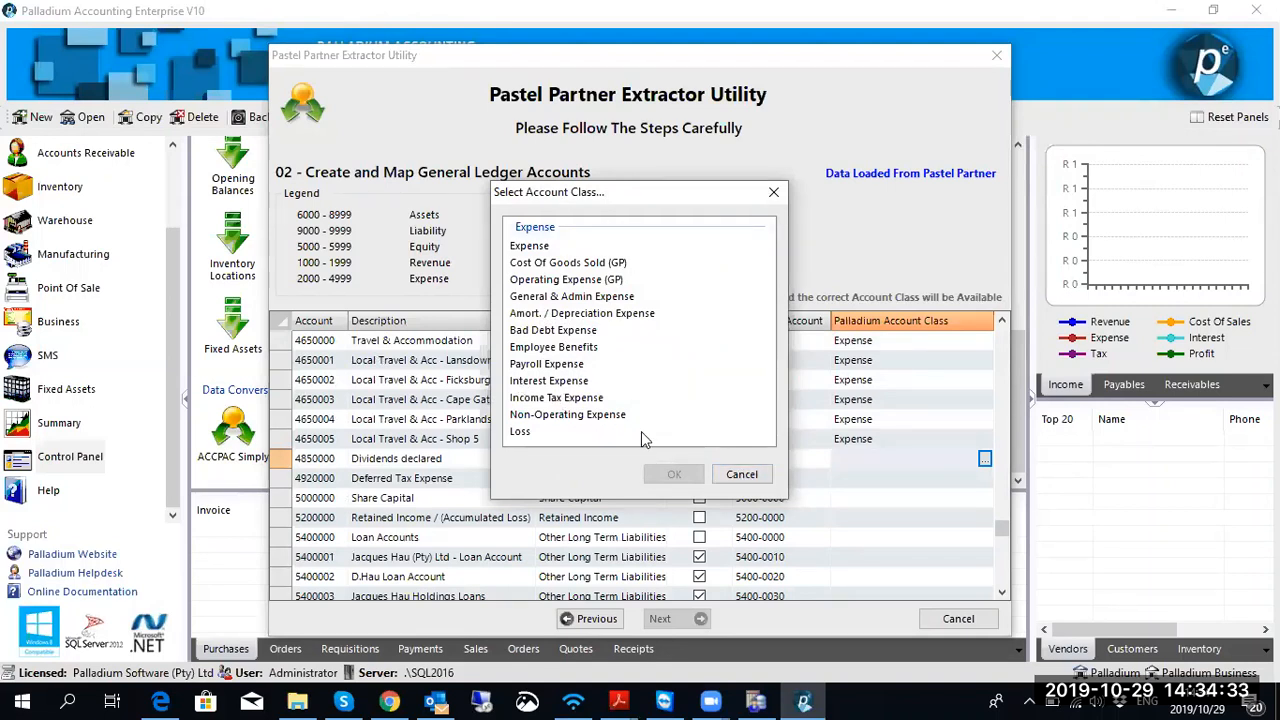
left_click(741, 476)
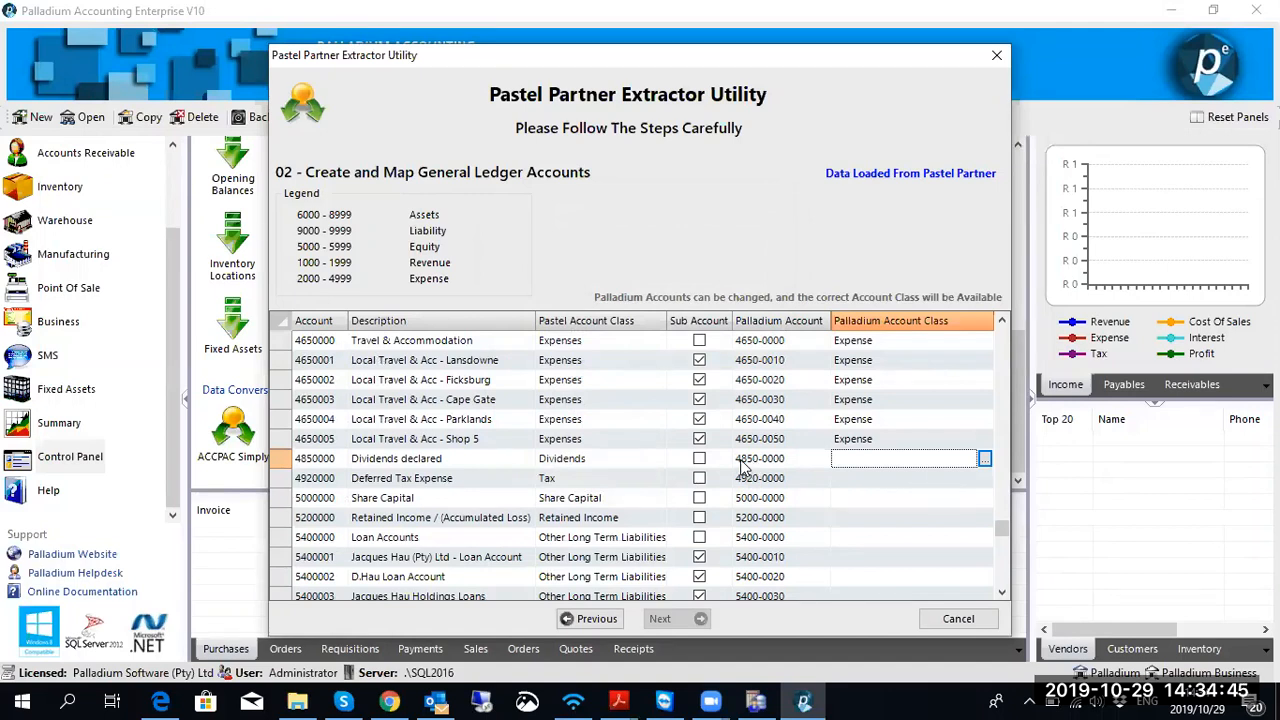
Step: Set the Palladium account for Dividends declared to 5850-0000
left_click(741, 458)
key("Delete")
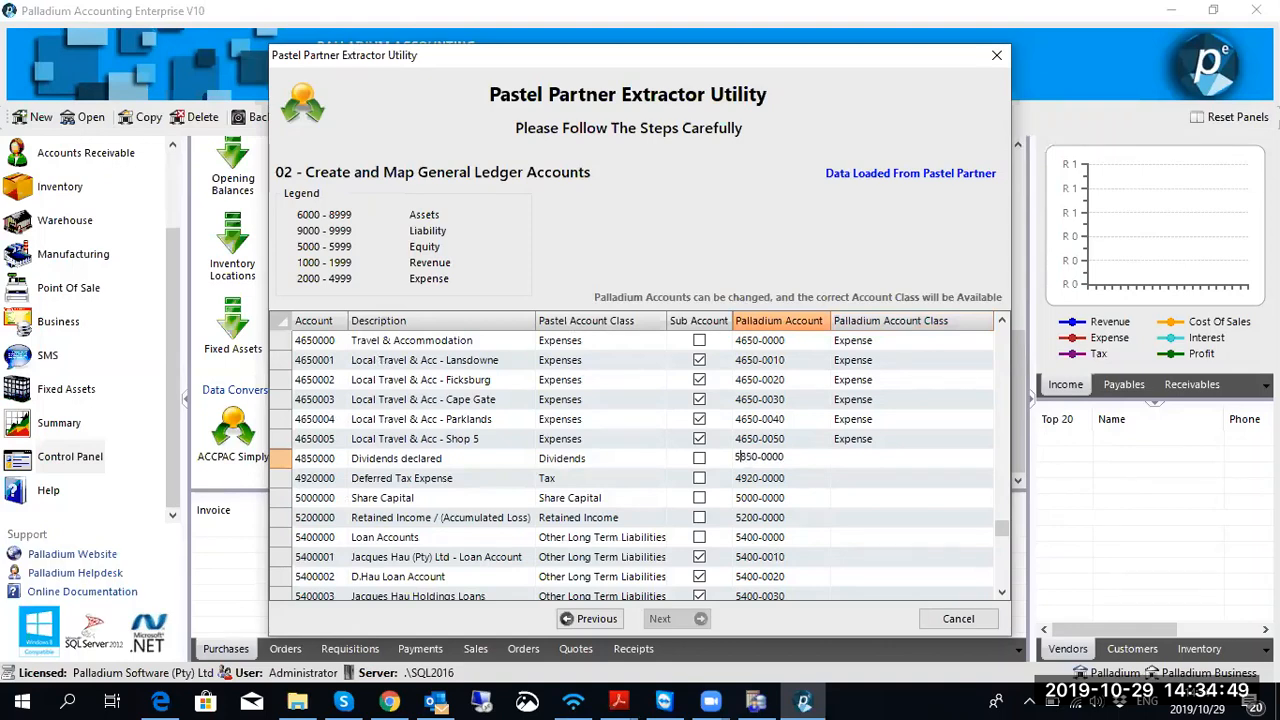
Step: Assign the Dividends account class to Dividends declared and the Income Tax Expense class to Deferred Tax Expense
left_click(977, 457)
left_click(984, 458)
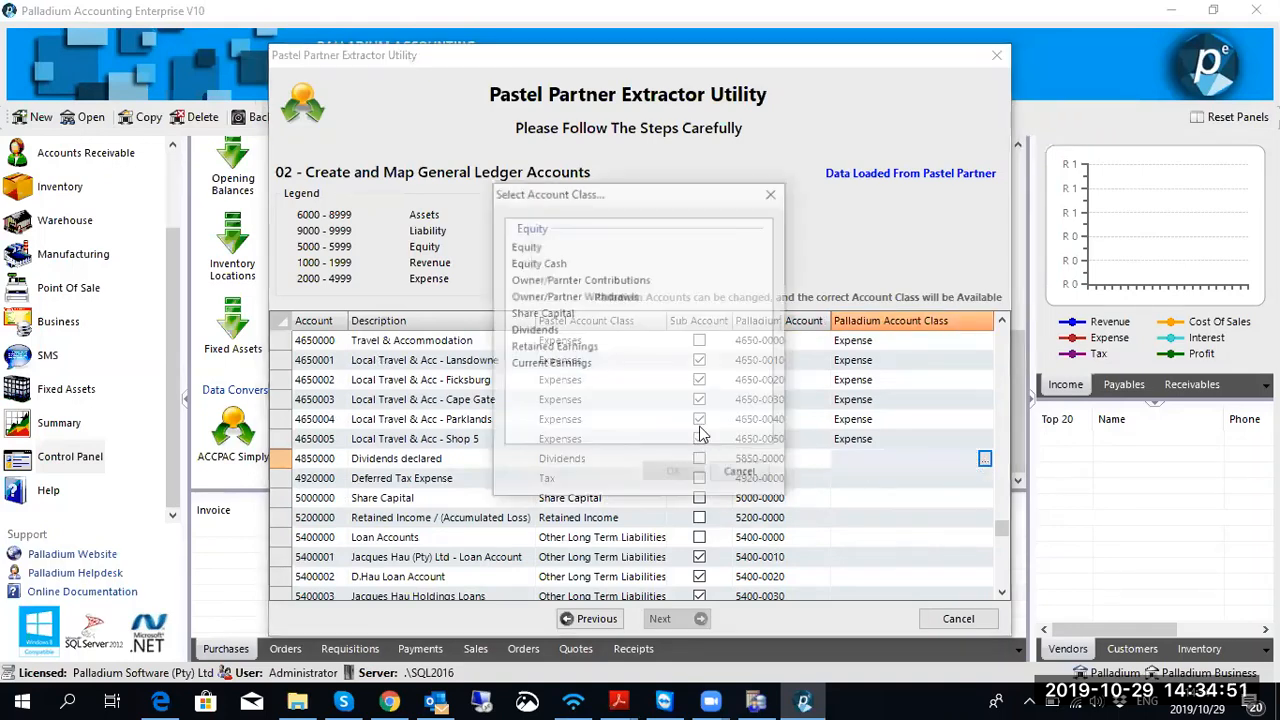
left_click(533, 330)
left_click(670, 474)
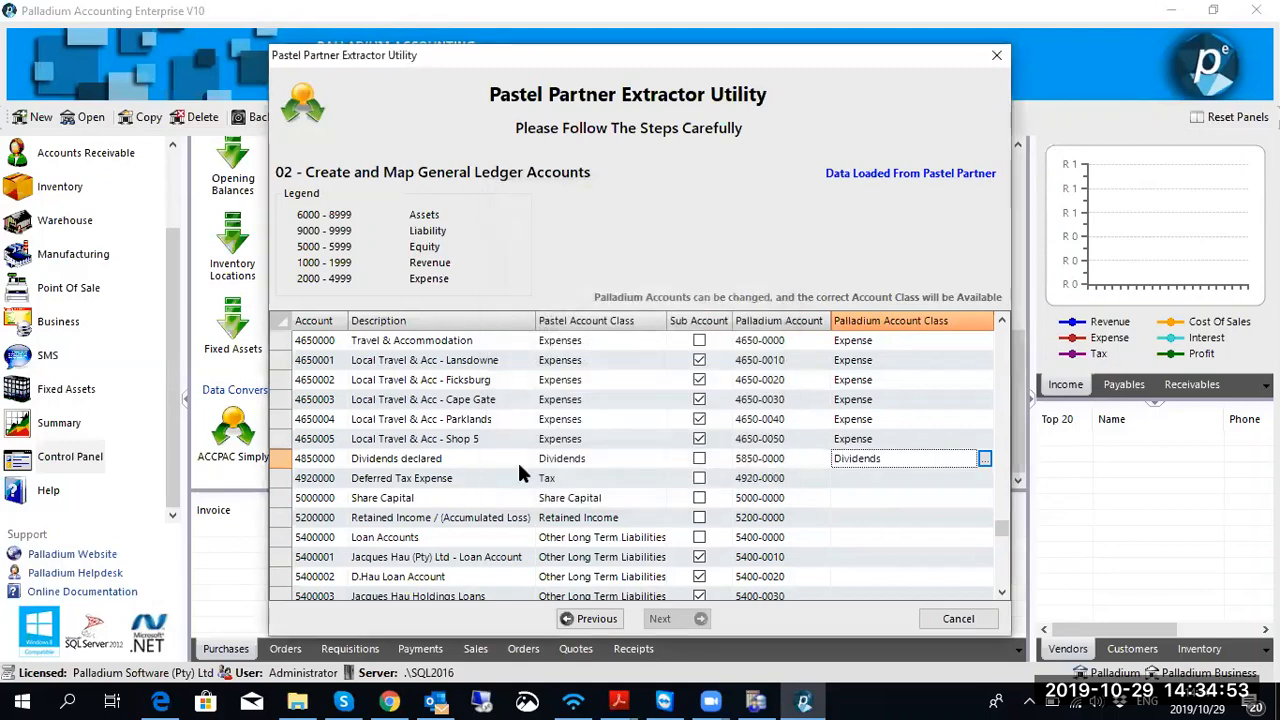
left_click(935, 479)
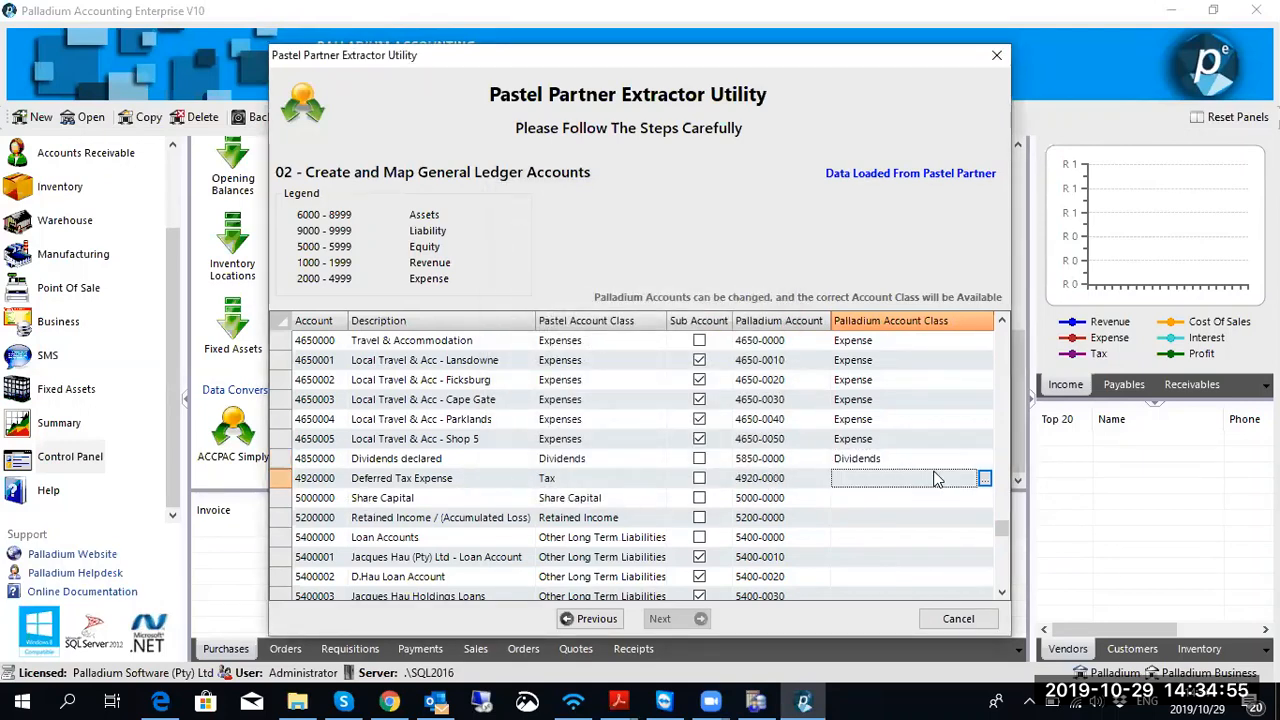
left_click(984, 478)
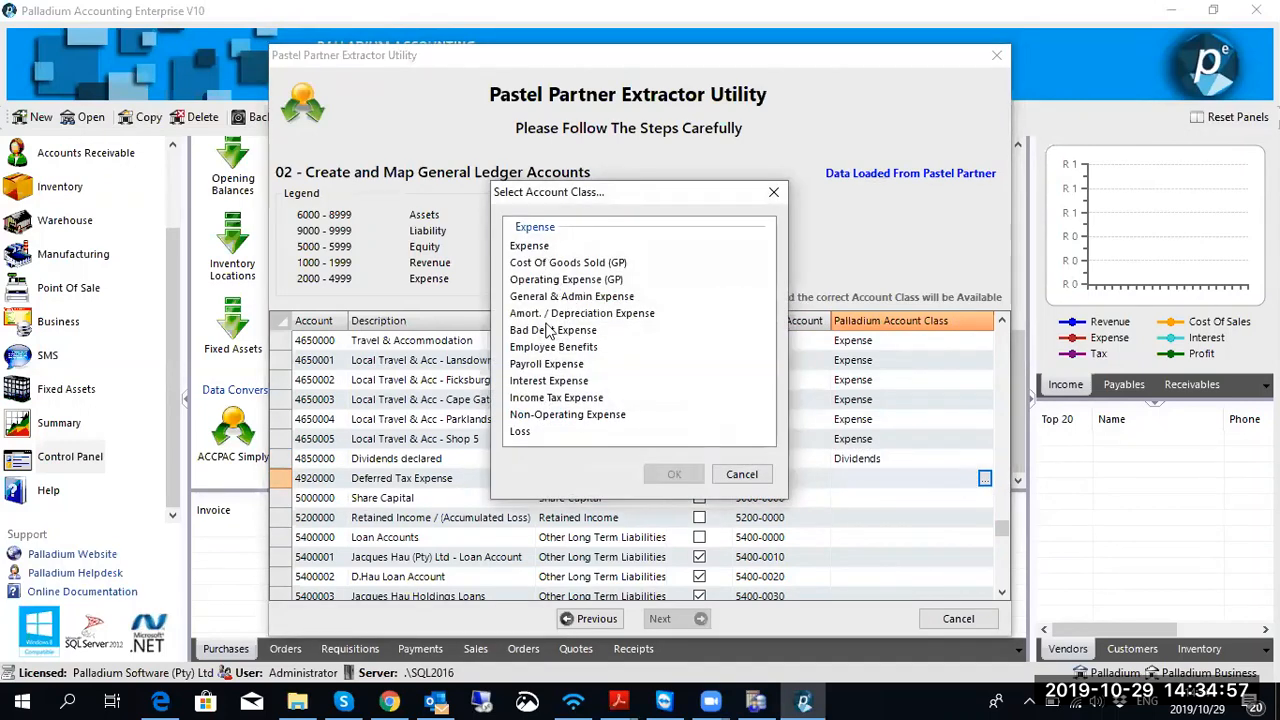
left_click(548, 398)
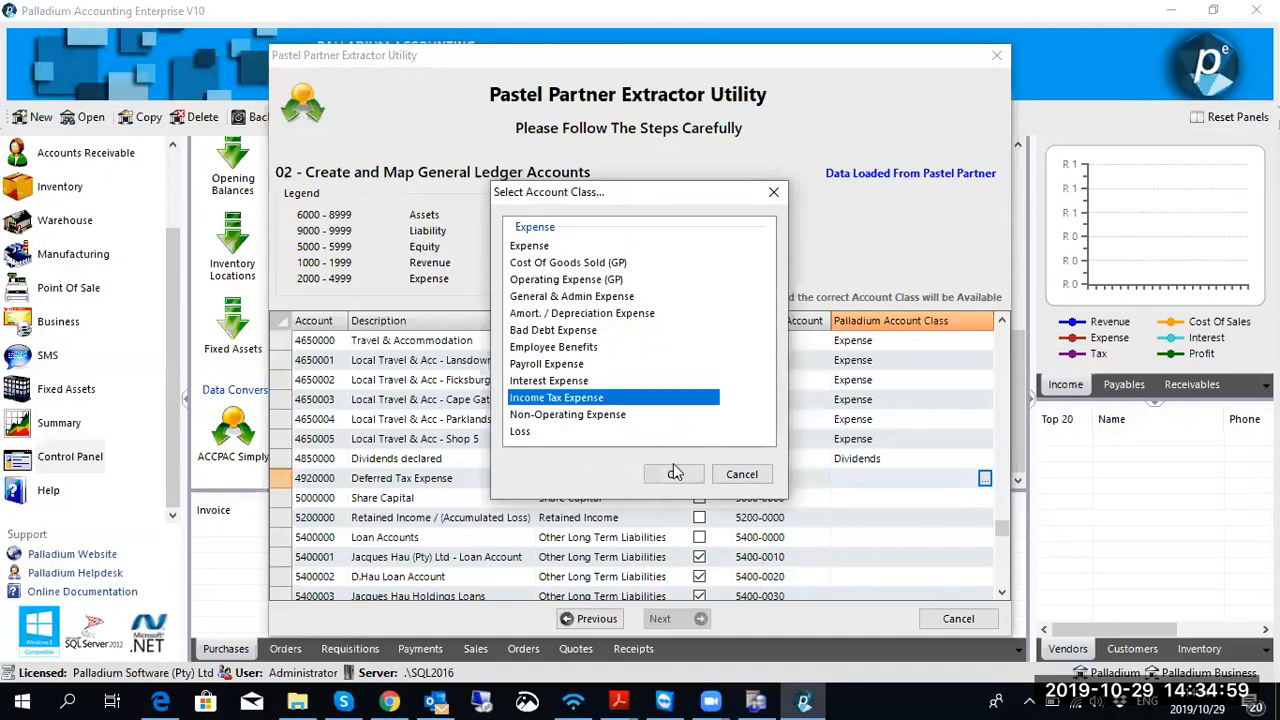
left_click(674, 474)
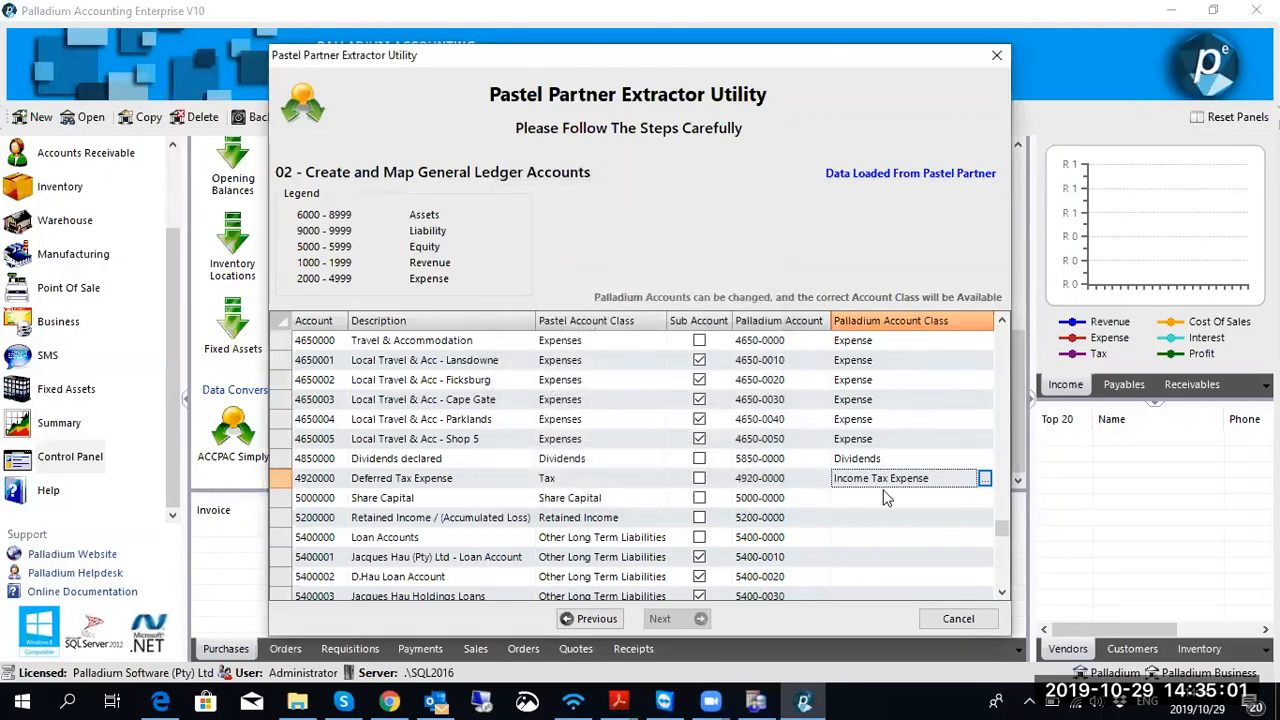
Step: Assign the Share Capital class to the Share Capital account and Retained Earnings to Retained Income / (Accumulated Loss)
left_click(881, 497)
left_click(984, 497)
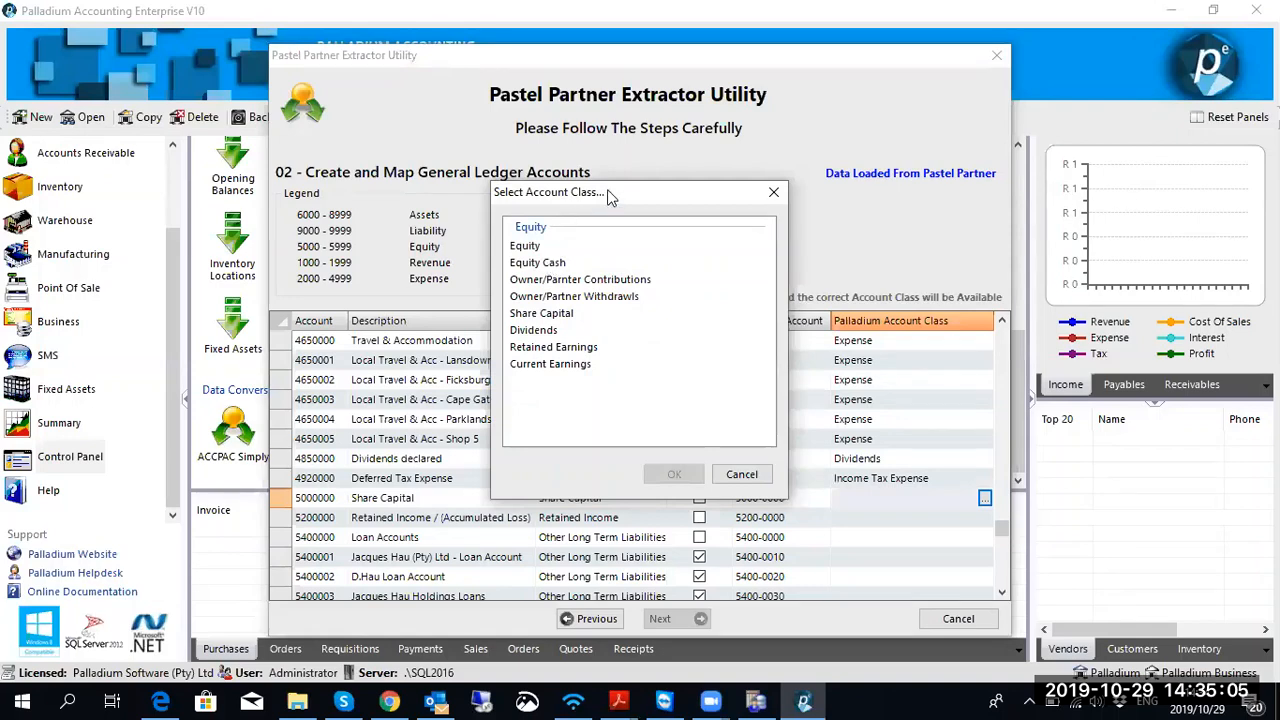
left_click_drag(607, 190, 744, 176)
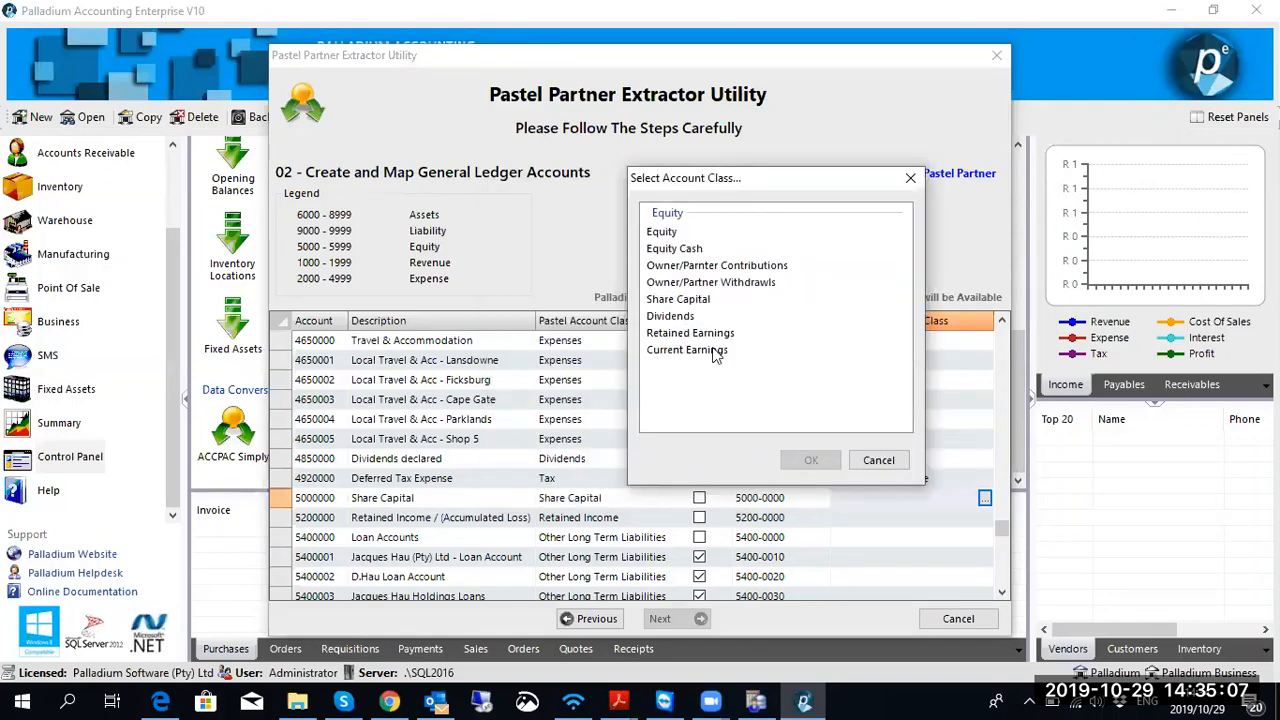
left_click(690, 299)
left_click(811, 458)
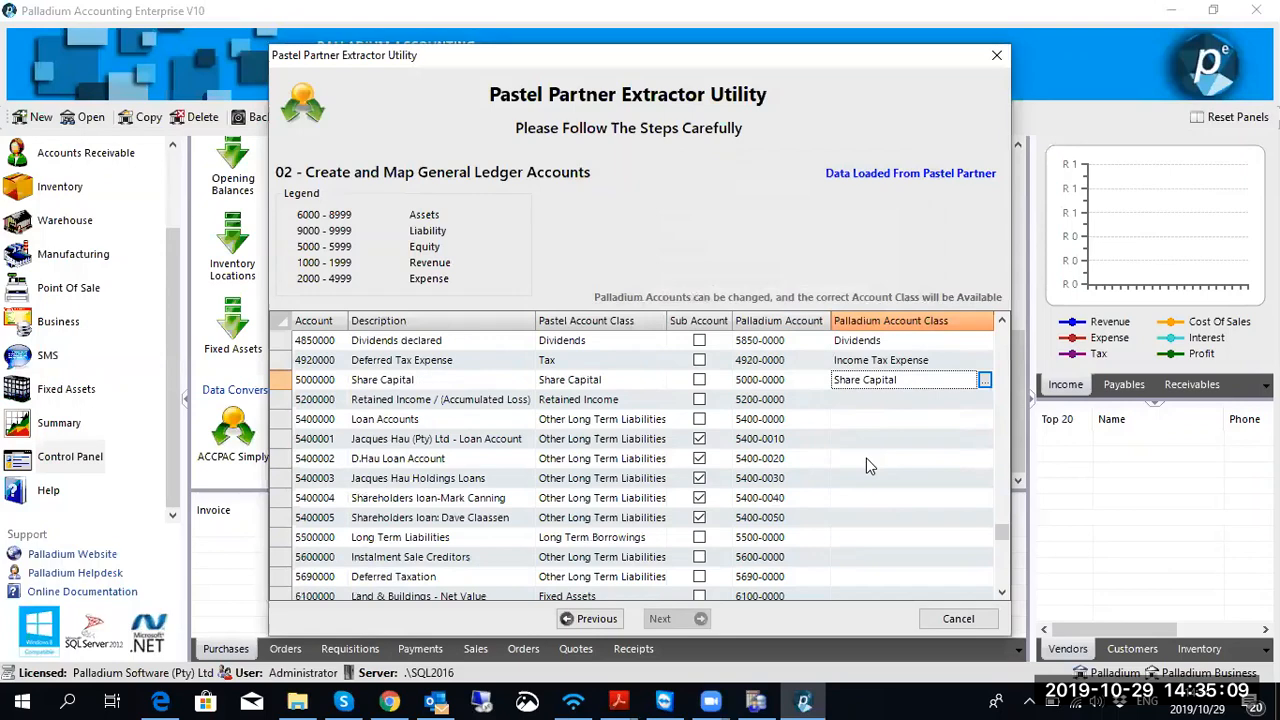
left_click(890, 400)
left_click(984, 399)
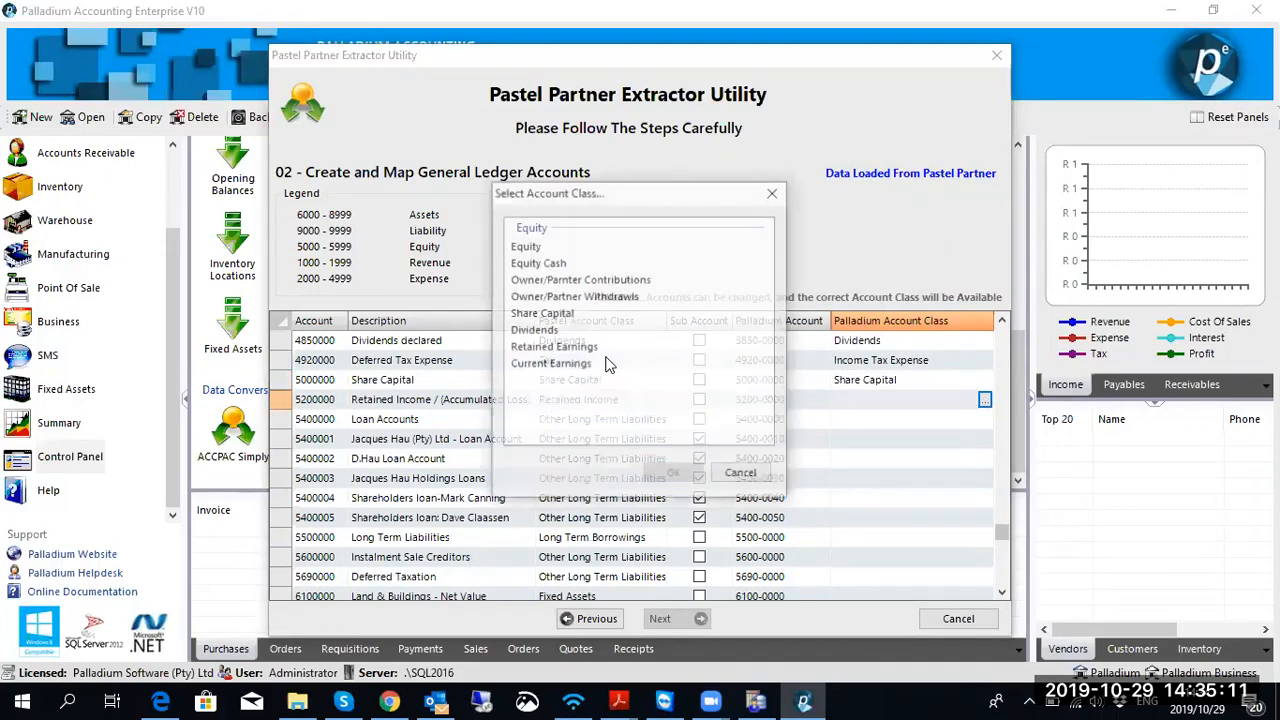
left_click(580, 346)
left_click(673, 472)
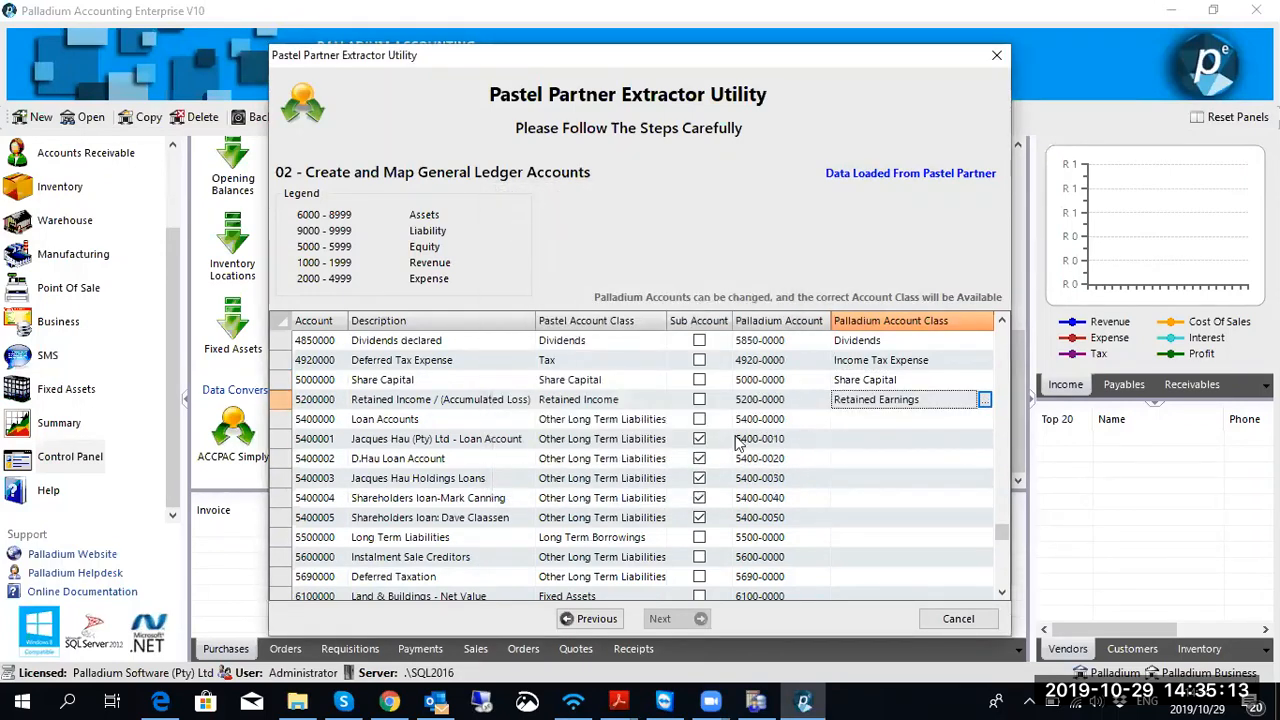
Step: Assign the Owner/Partner Withdrawls account class to the main Loan Accounts entry, 5400-0000
scroll(588, 368, "up", 1)
left_click(948, 419)
left_click(984, 419)
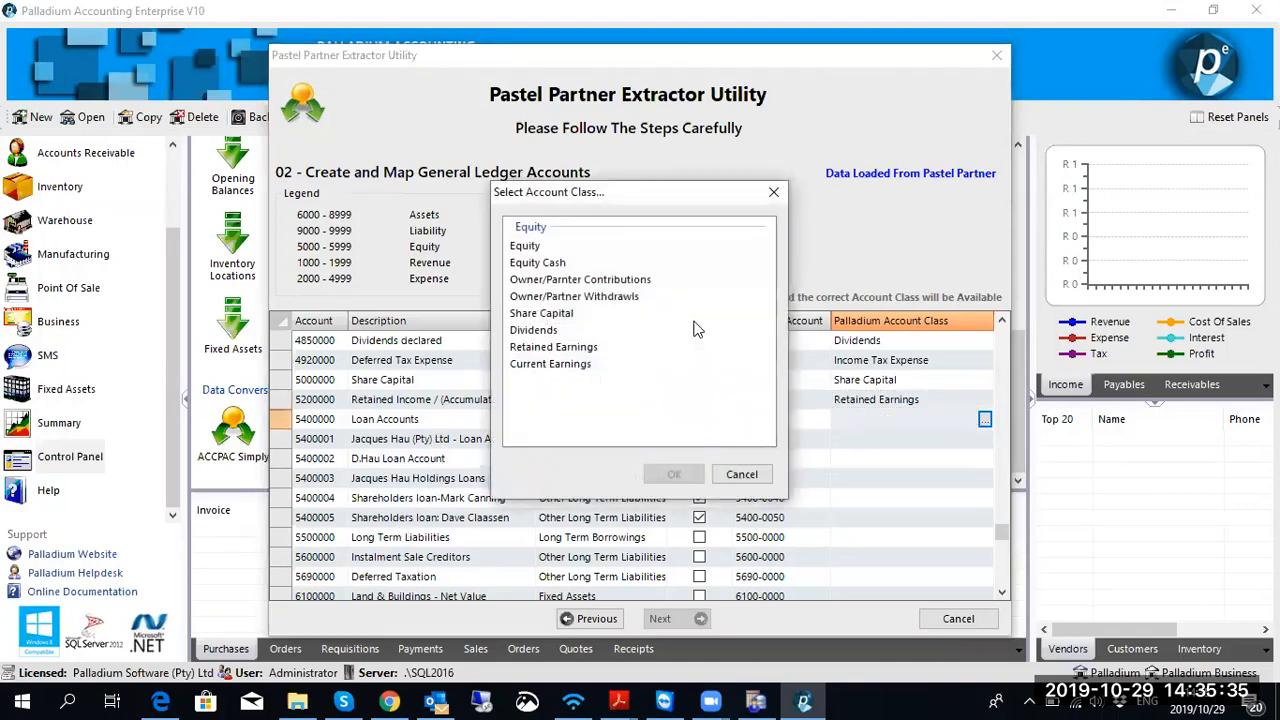
left_click(574, 296)
left_click(674, 474)
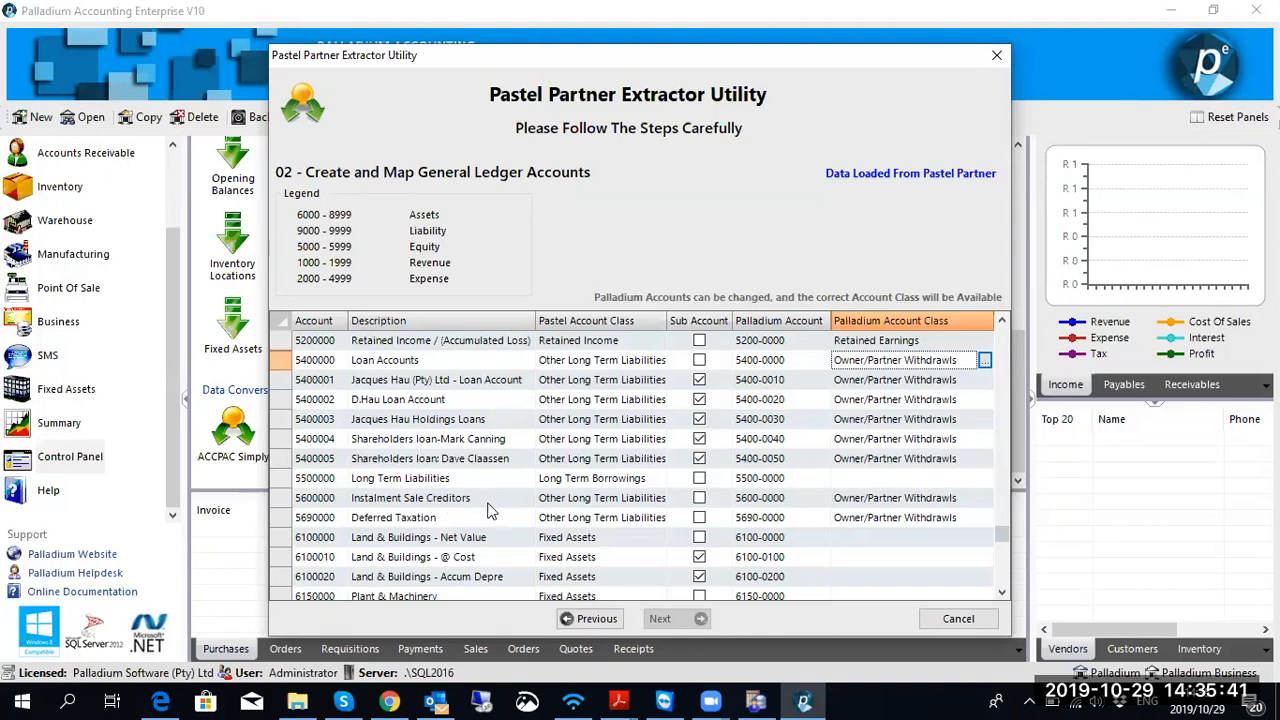
Step: Renumber the Long Term Liabilities Palladium account as 9500-0000 and assign it the Long Term Debt class
left_click(770, 480)
left_click(772, 482)
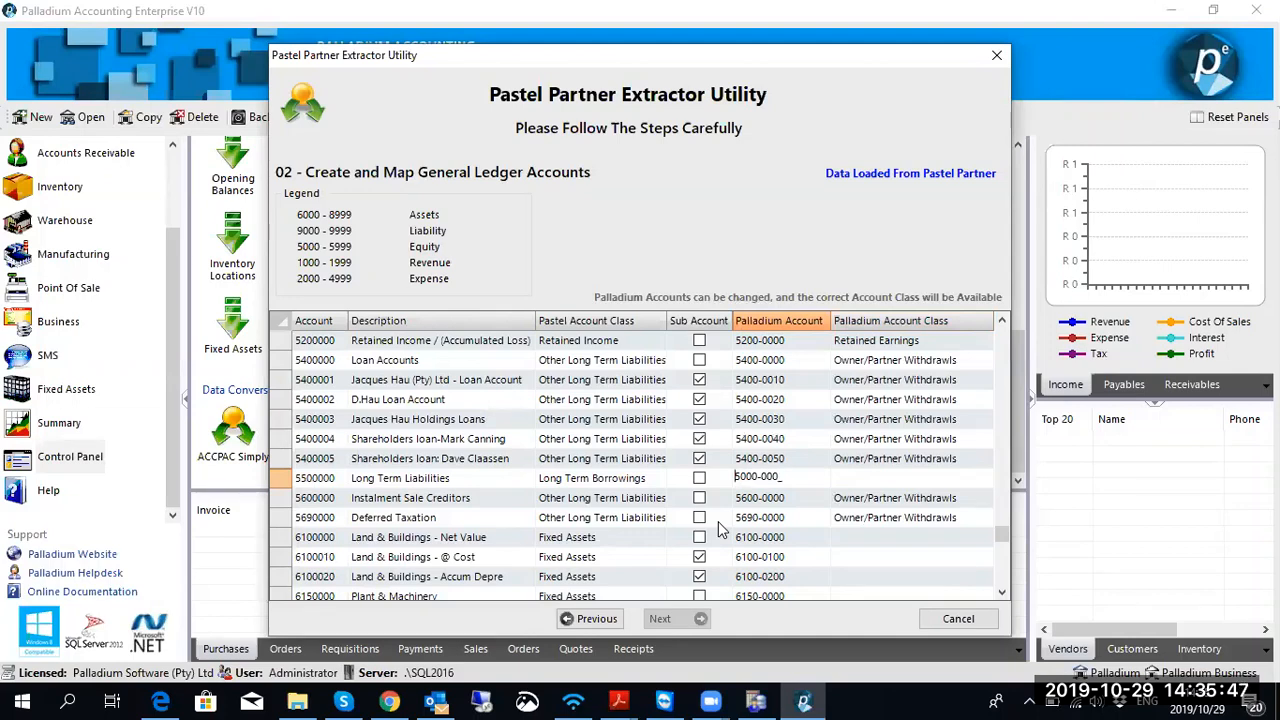
type("9")
left_click(985, 480)
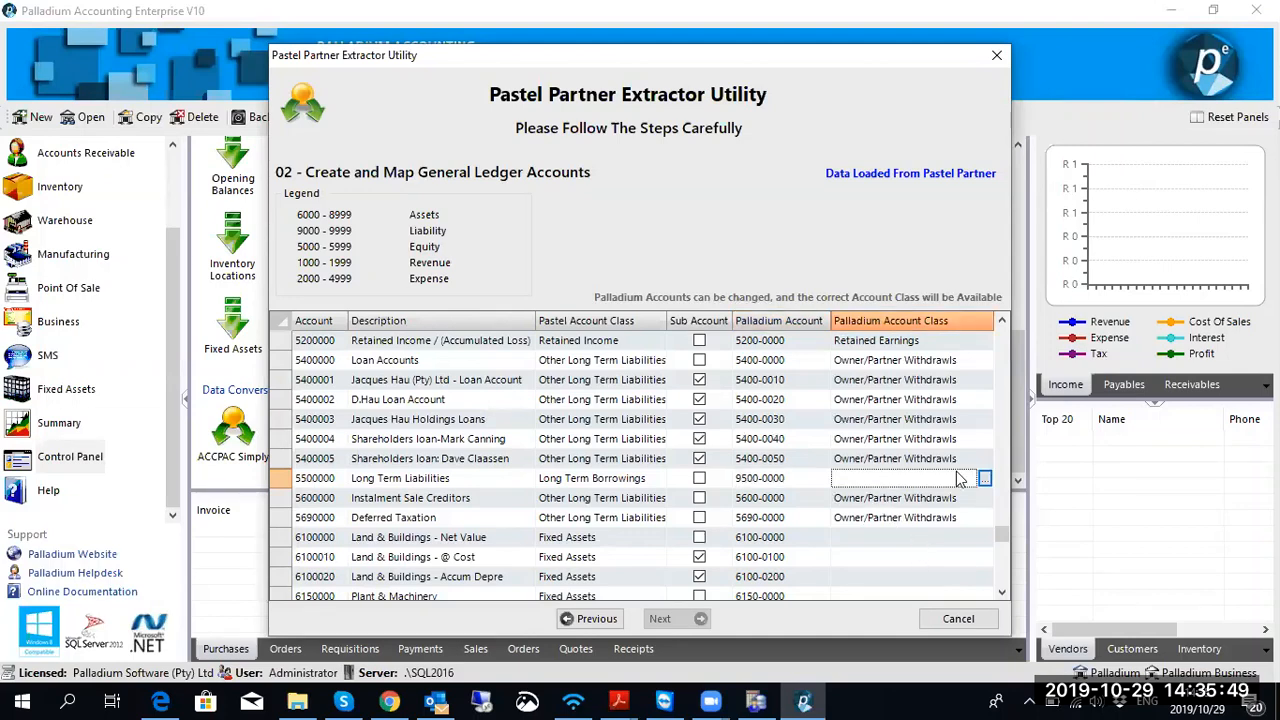
left_click(985, 479)
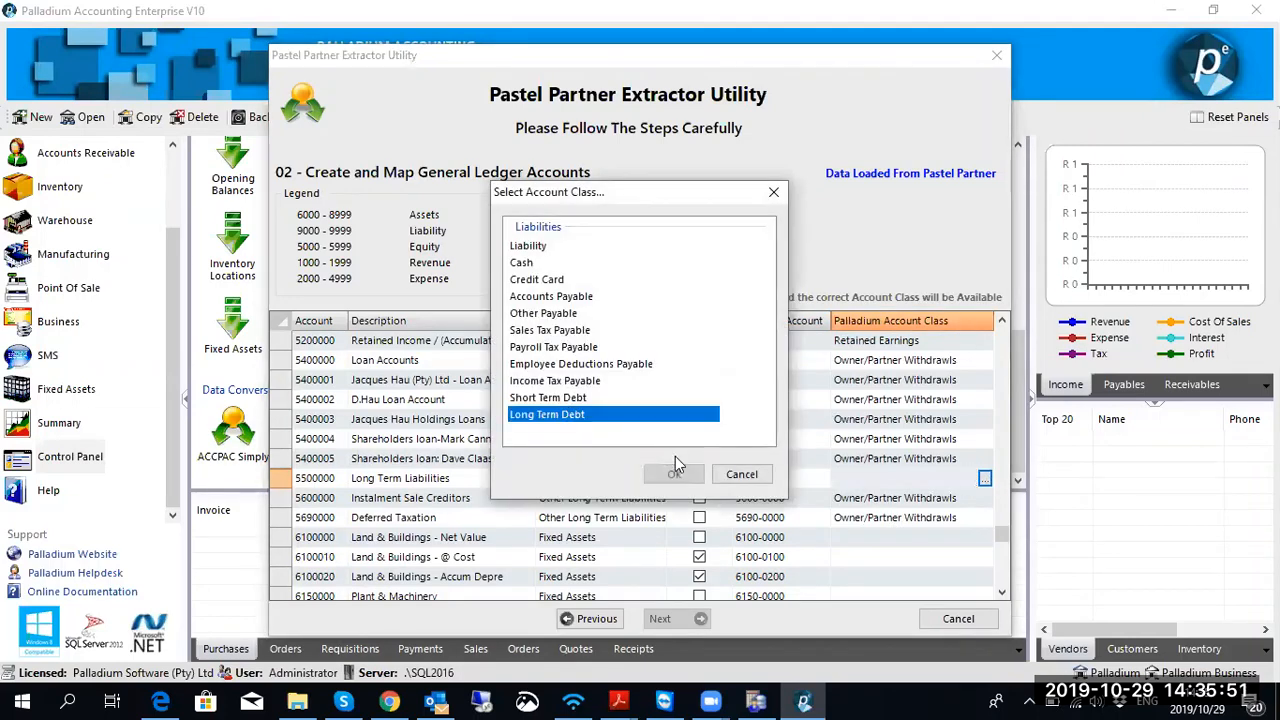
key("Return")
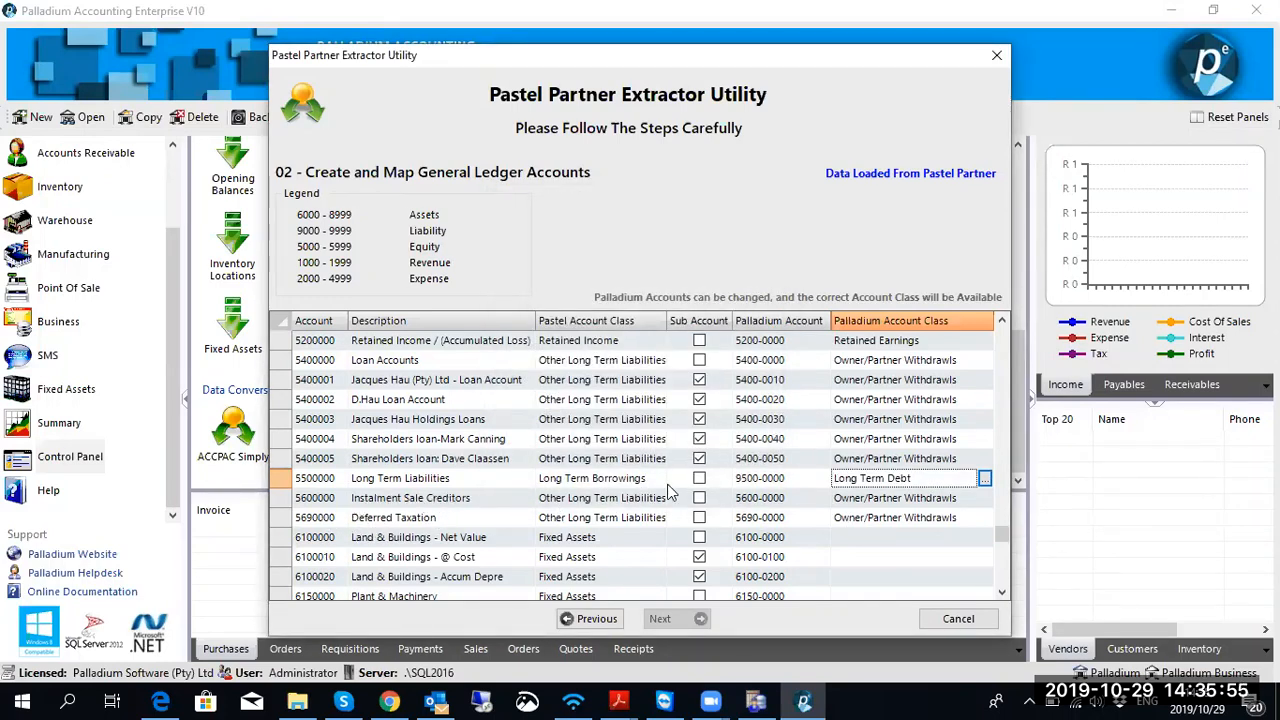
Step: Set the Palladium accounts for Instalment Sale Creditors and Deferred Taxation to 9600-0000 and 9690-0000
left_click(742, 500)
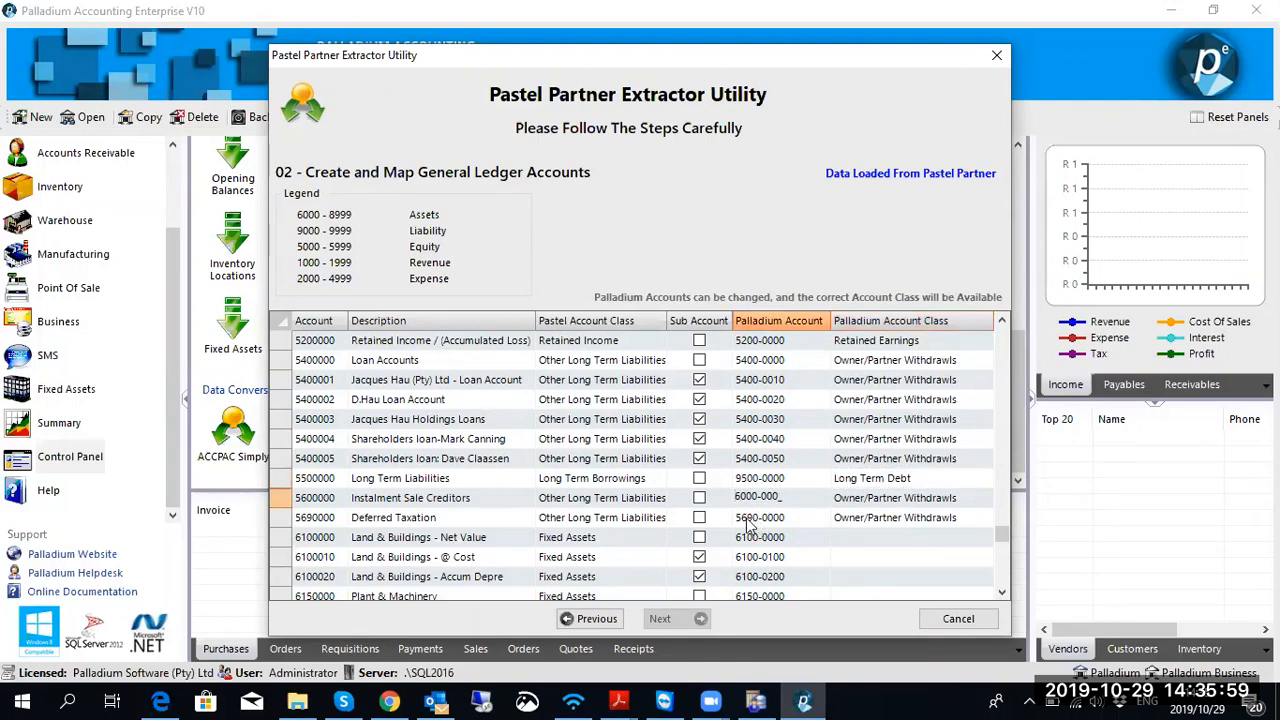
type("9")
left_click(742, 518)
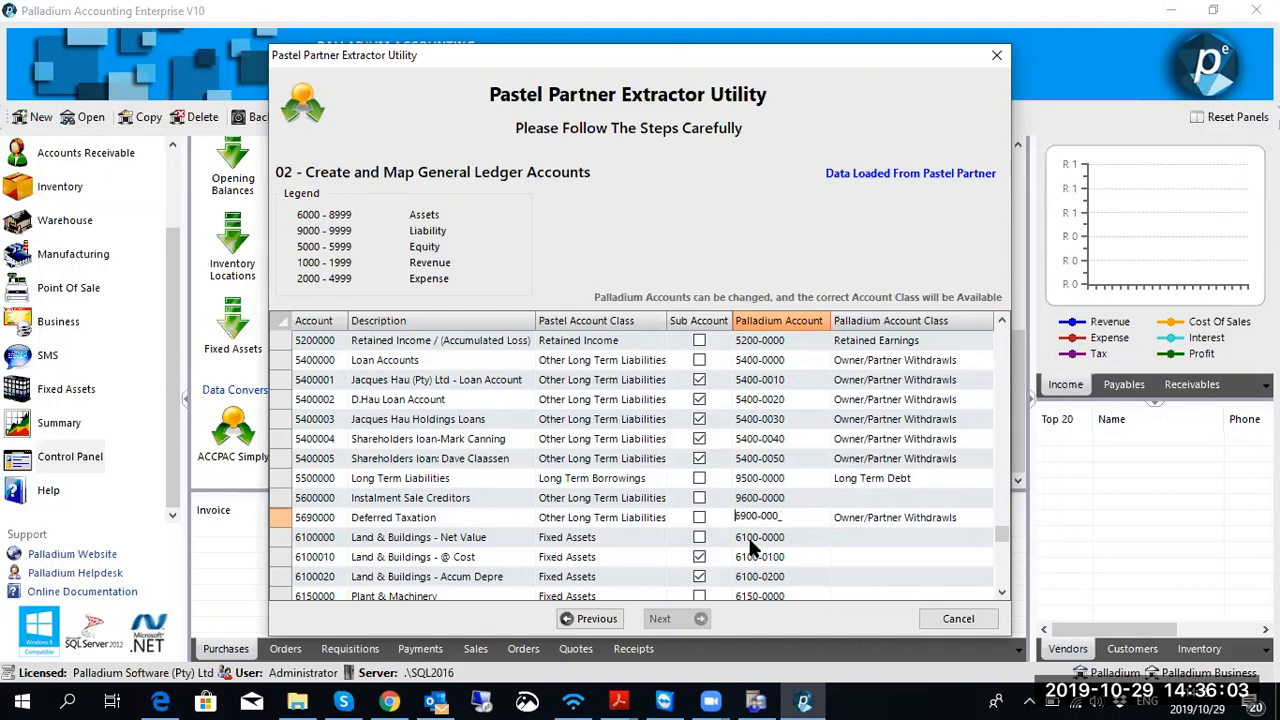
type("9")
Step: Assign the Long Term Debt account class to Instalment Sale Creditors
left_click(867, 502)
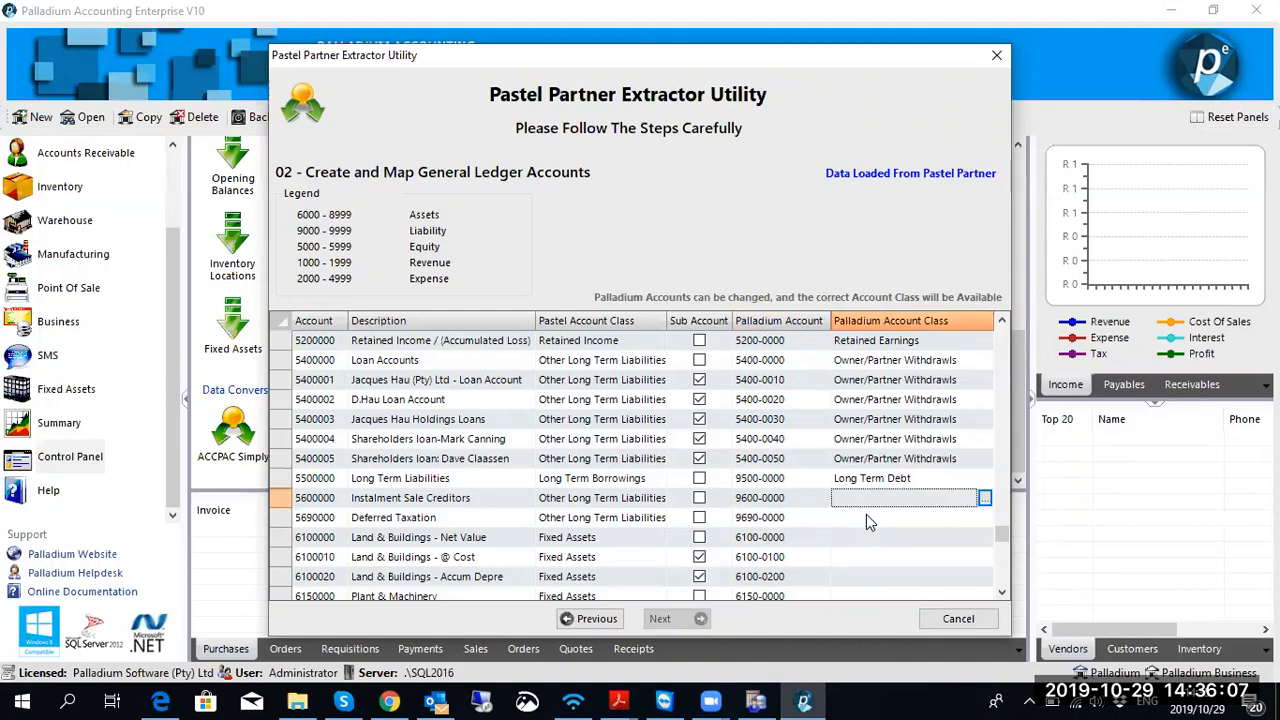
left_click(983, 499)
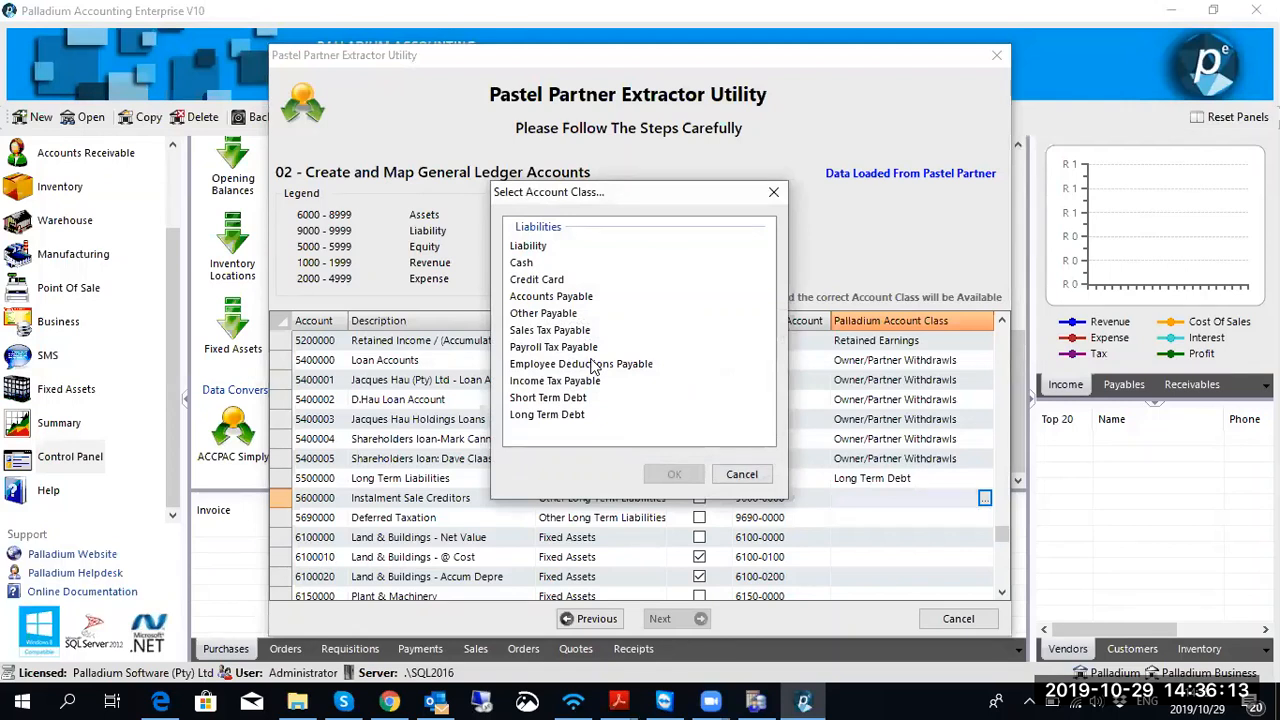
left_click(557, 416)
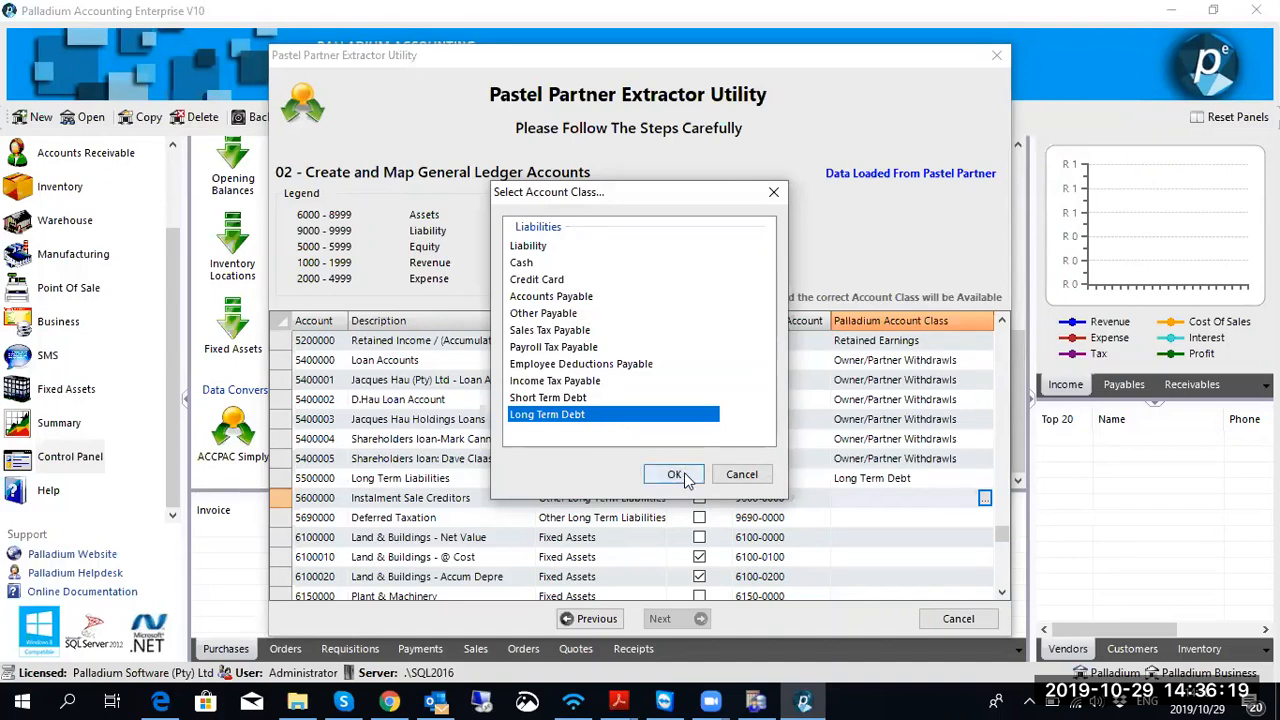
left_click(676, 475)
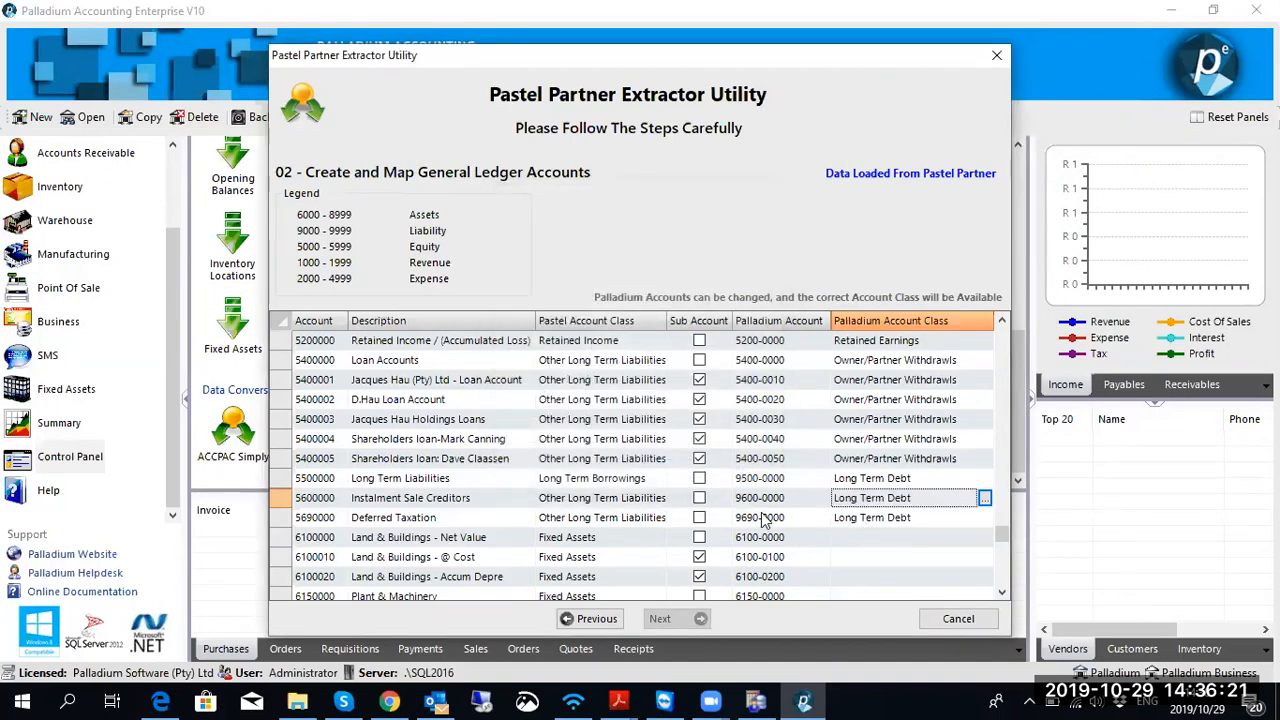
Step: Assign the Fixed Asset account class to Land & Buildings - Net Value
scroll(600, 510, "down", 1)
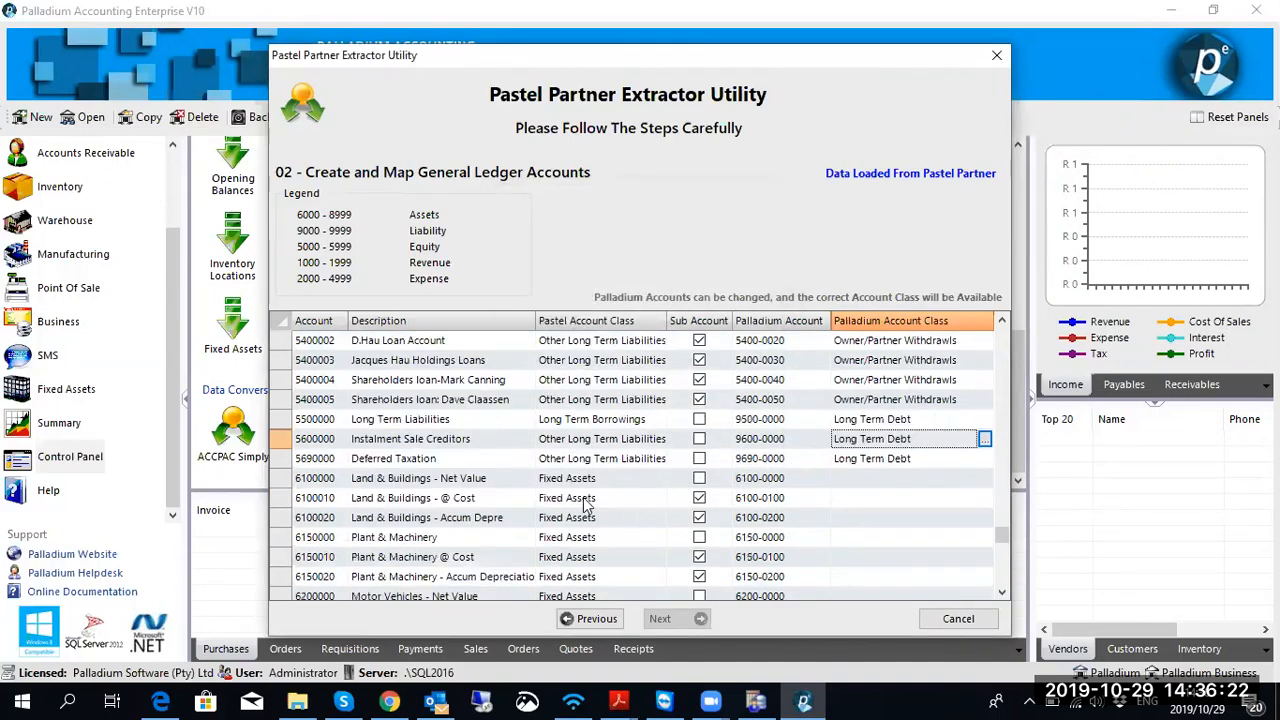
left_click(881, 471)
left_click(984, 479)
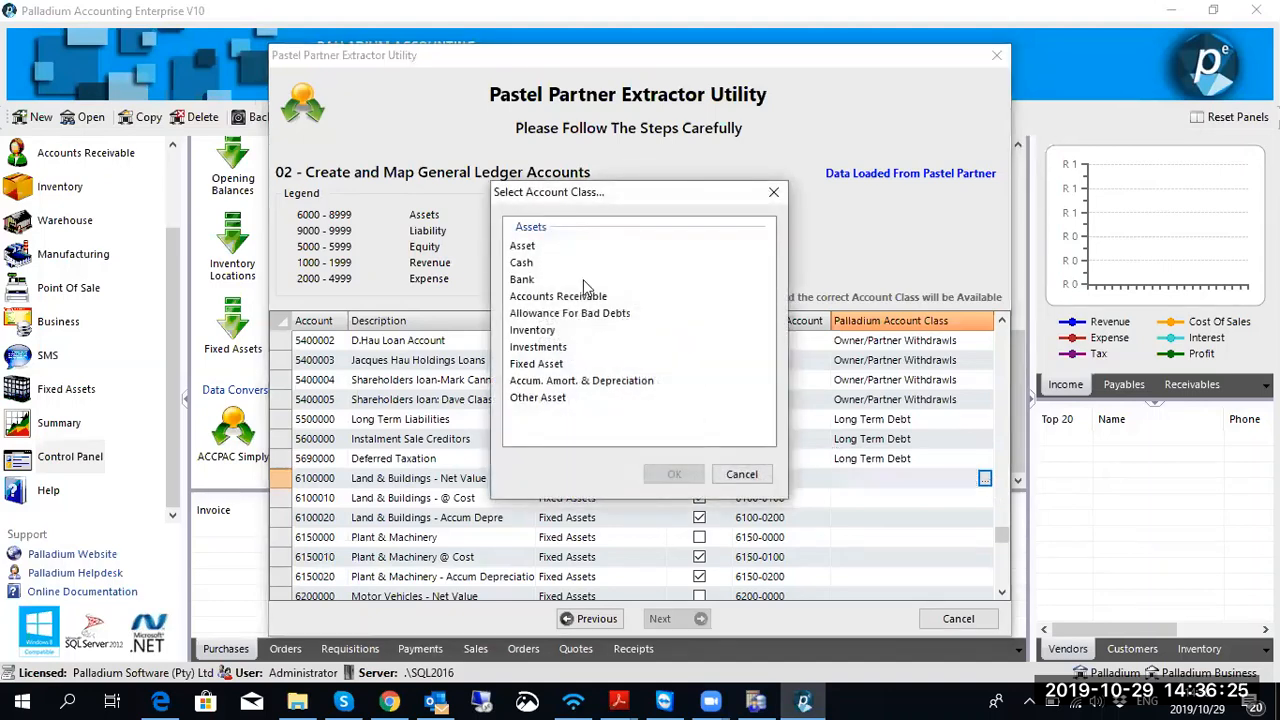
left_click(543, 366)
left_click(677, 469)
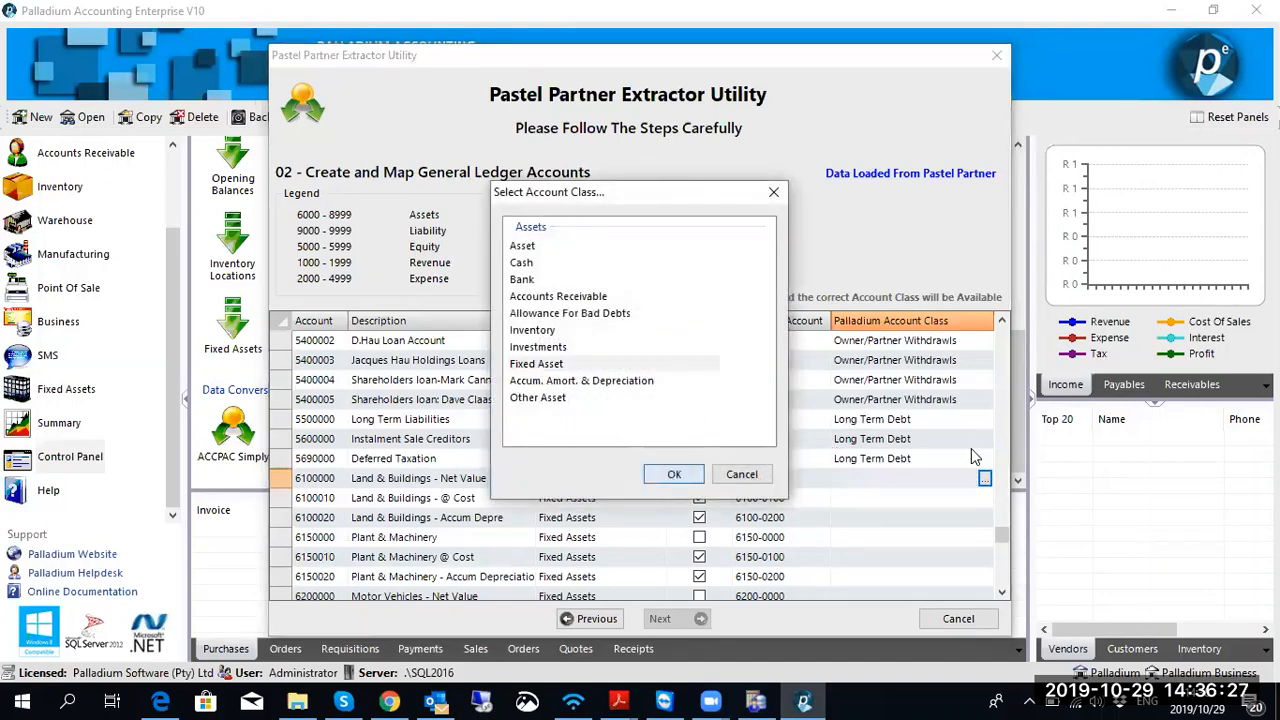
Step: Assign the Other Asset account class to the Goodwill / Intangible Assets account
scroll(922, 448, "down", 10)
scroll(920, 446, "up", 3)
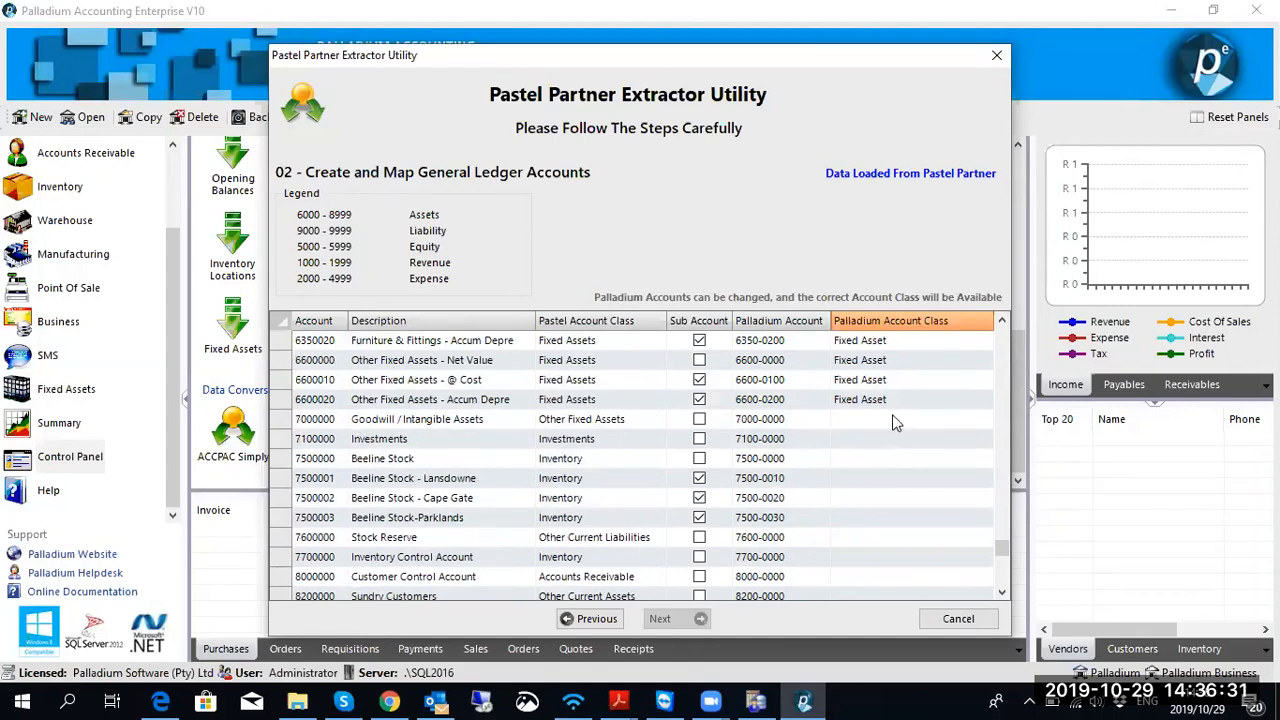
left_click(930, 422)
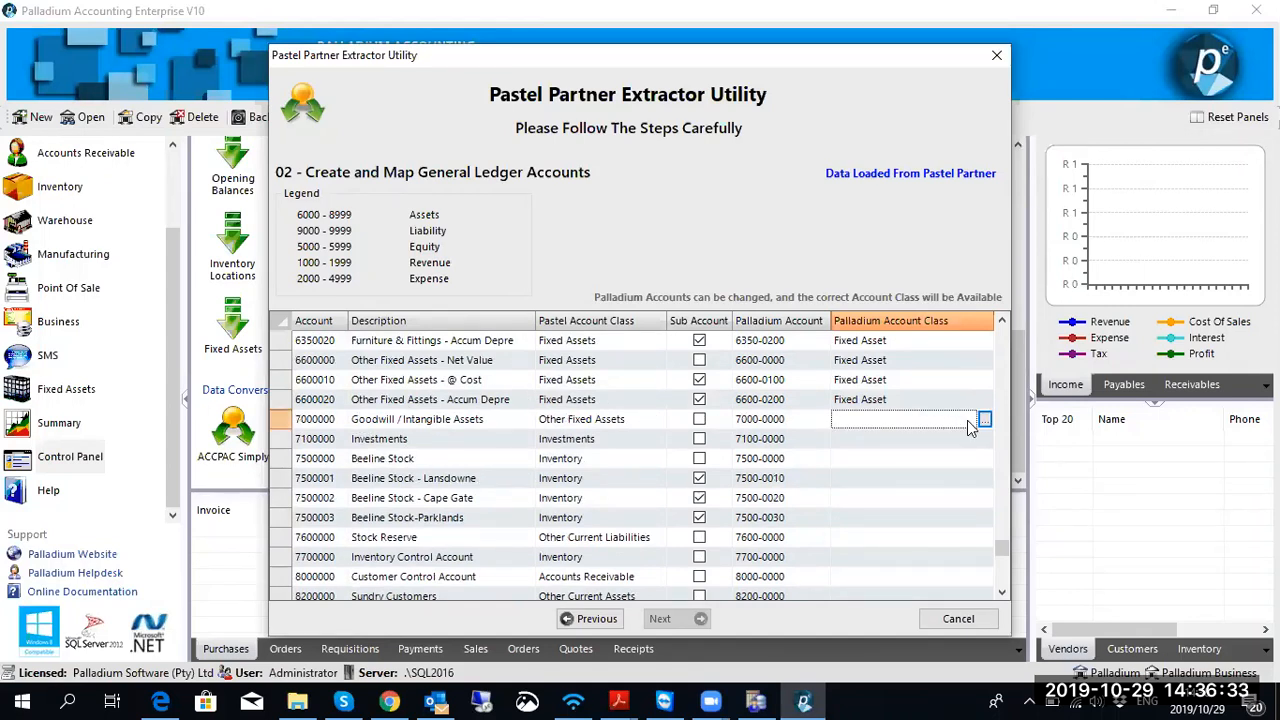
left_click(985, 419)
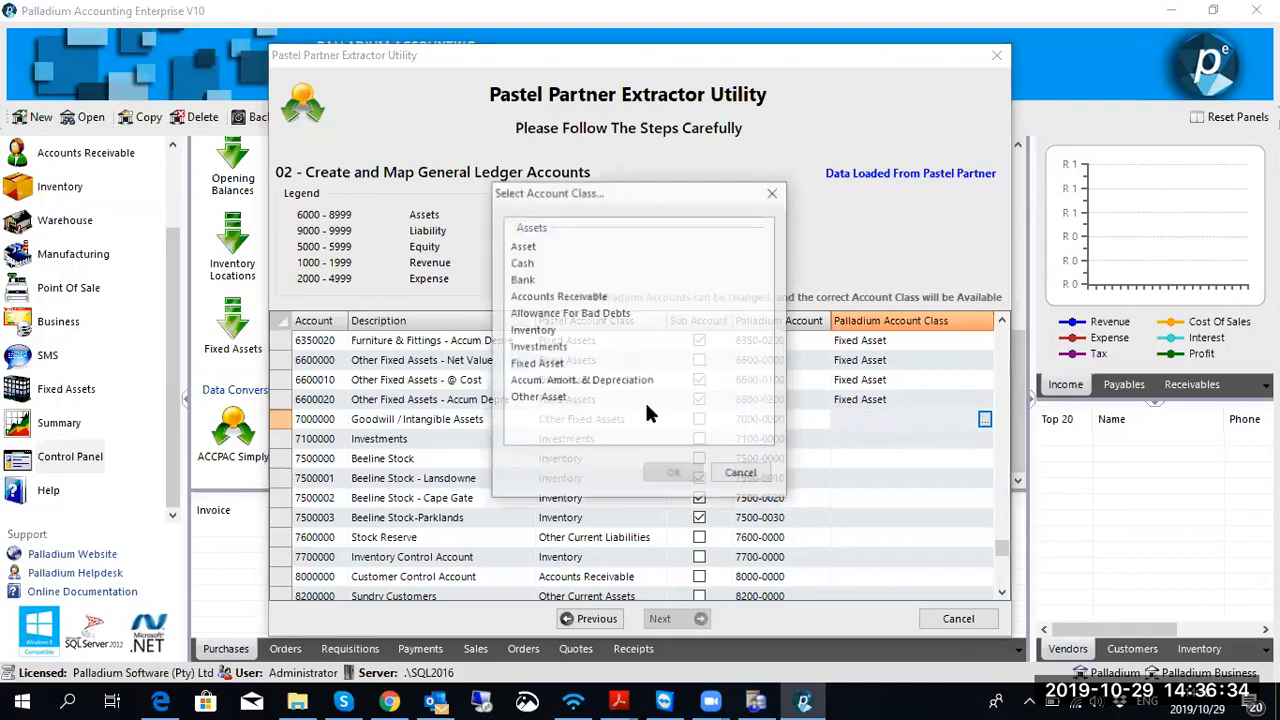
left_click(538, 397)
left_click(668, 472)
Step: Assign the Investments account class to the Investments account, 7100-0000
scroll(930, 463, "down", 1)
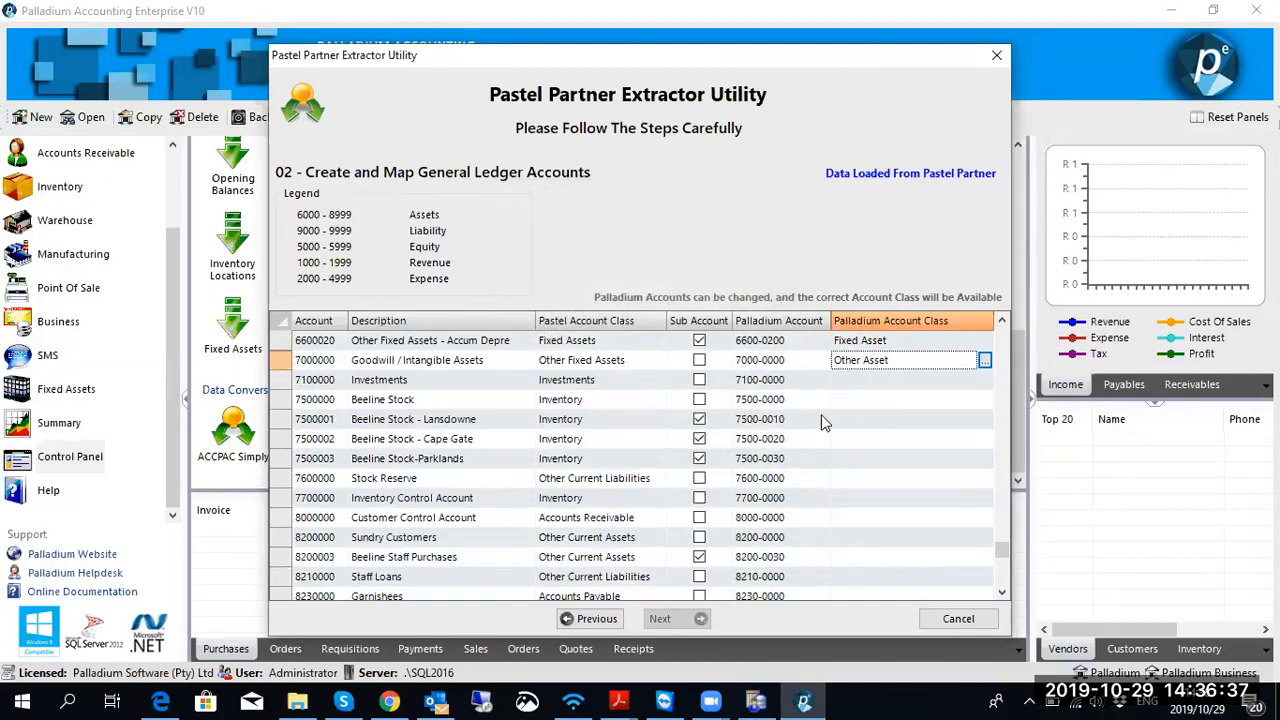
left_click(920, 380)
left_click(985, 380)
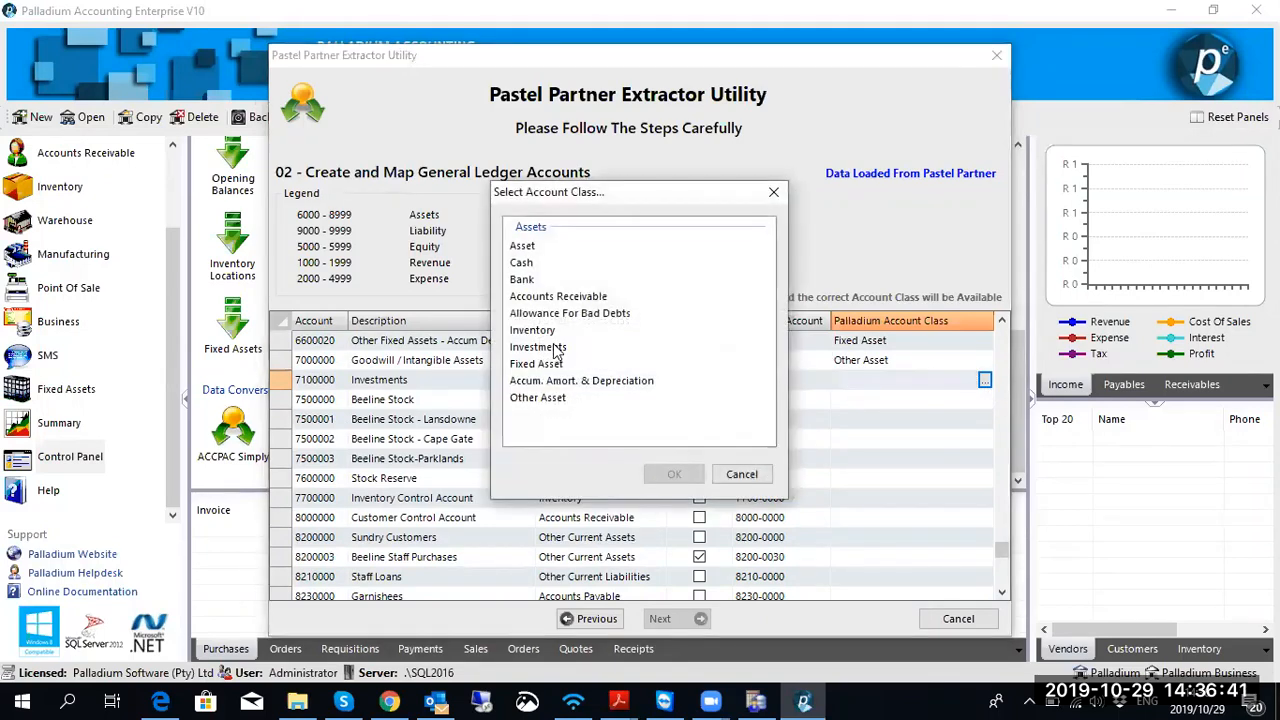
left_click(538, 347)
left_click(674, 474)
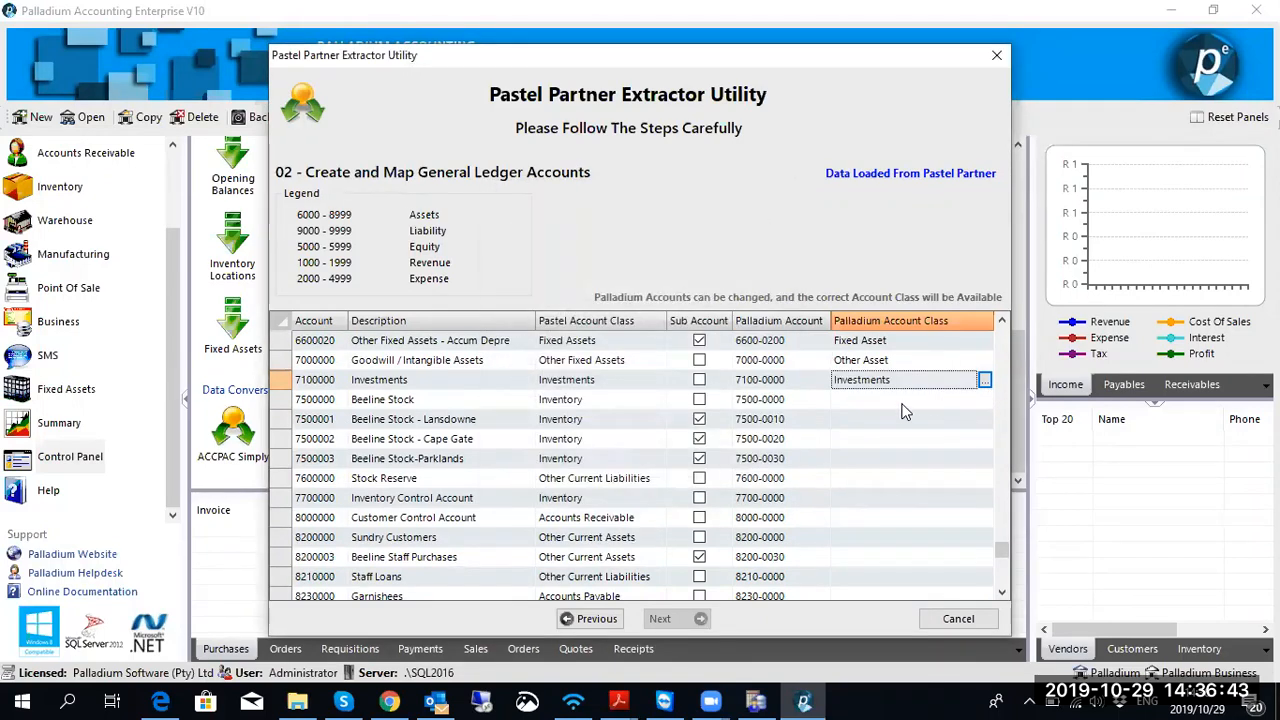
Step: Assign the Inventory account class to the main Beeline Stock account, 7500-0000
left_click(903, 403)
left_click(985, 399)
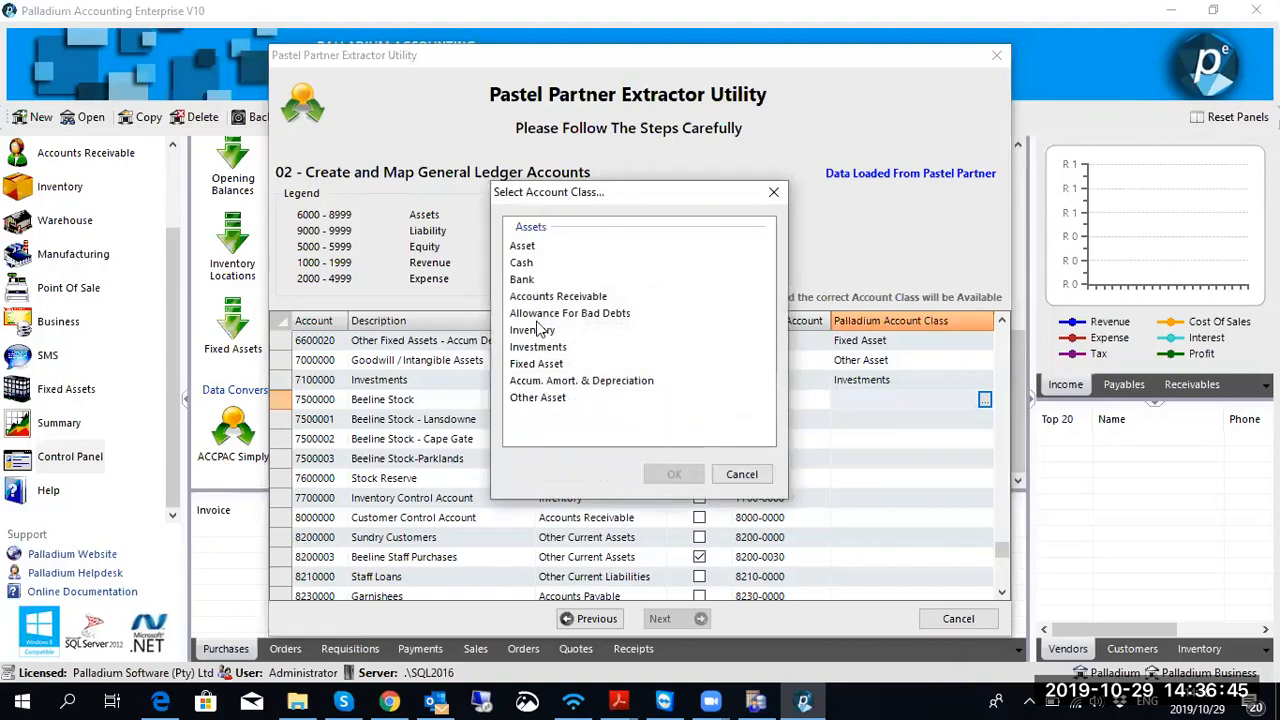
left_click(540, 329)
left_click(675, 475)
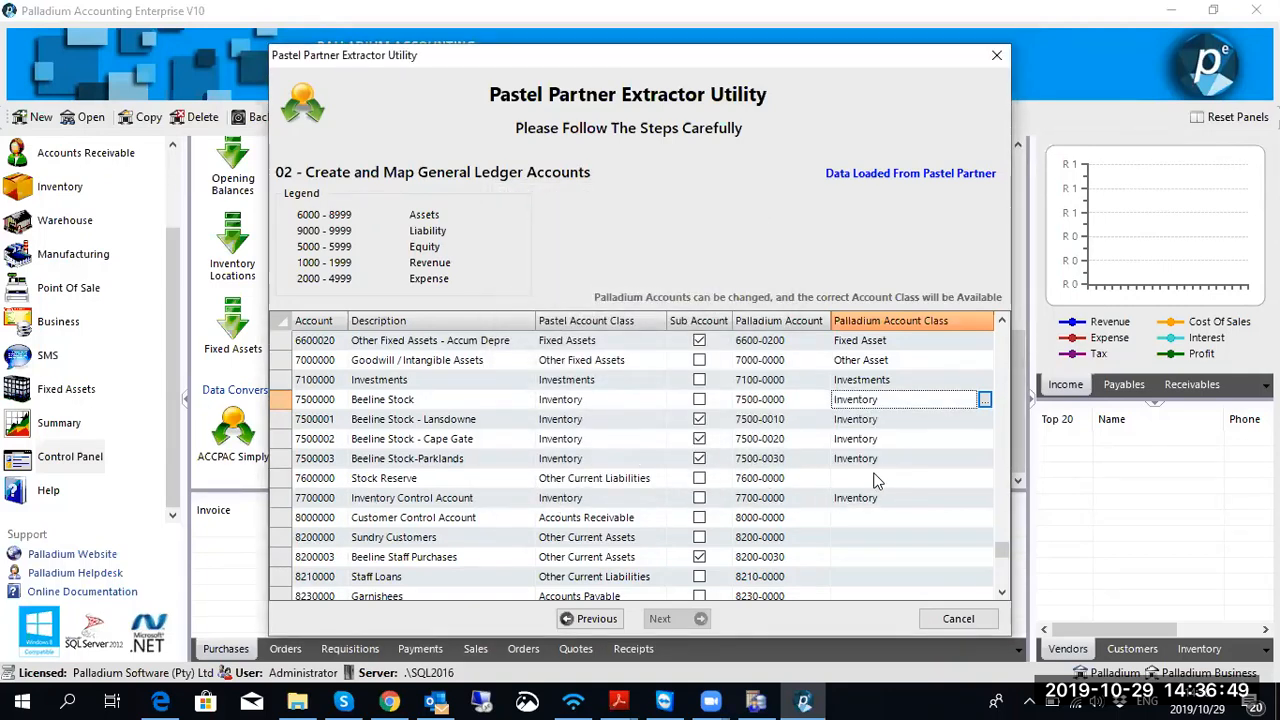
Step: Map the Stock Reserve account to Palladium account 9600-0000 and assign it the Liability account class
left_click(873, 479)
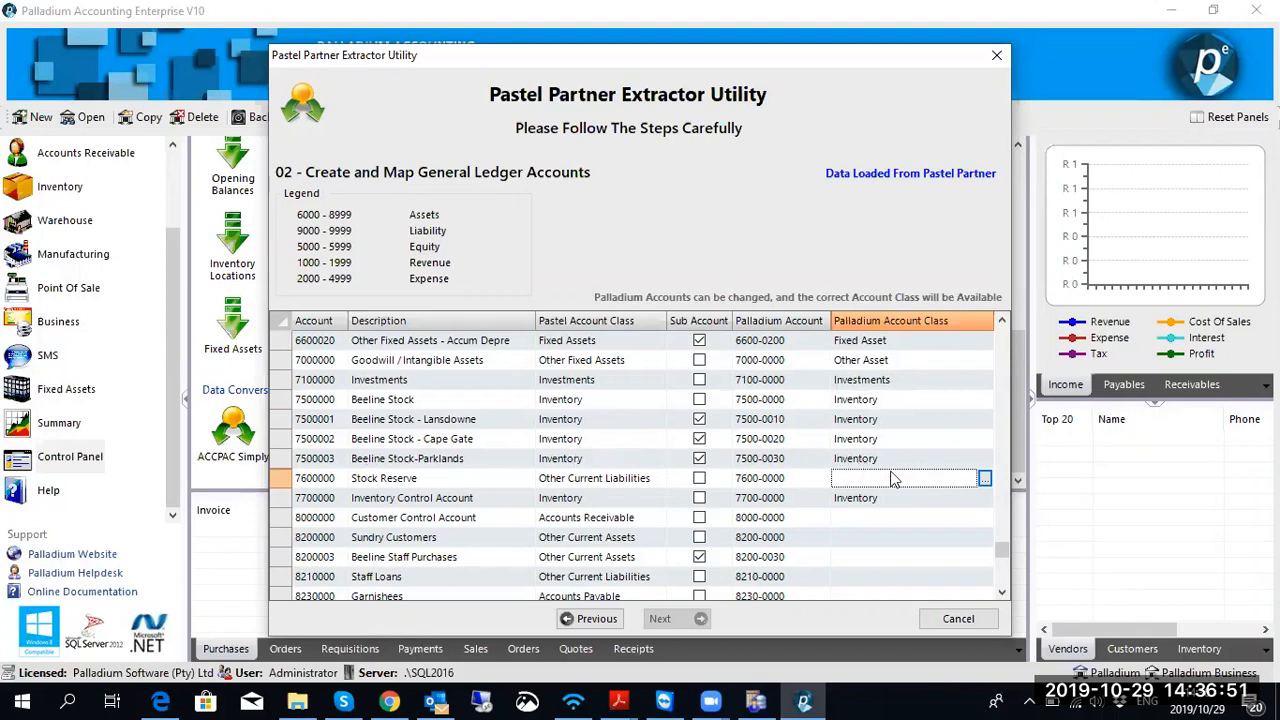
left_click(744, 479)
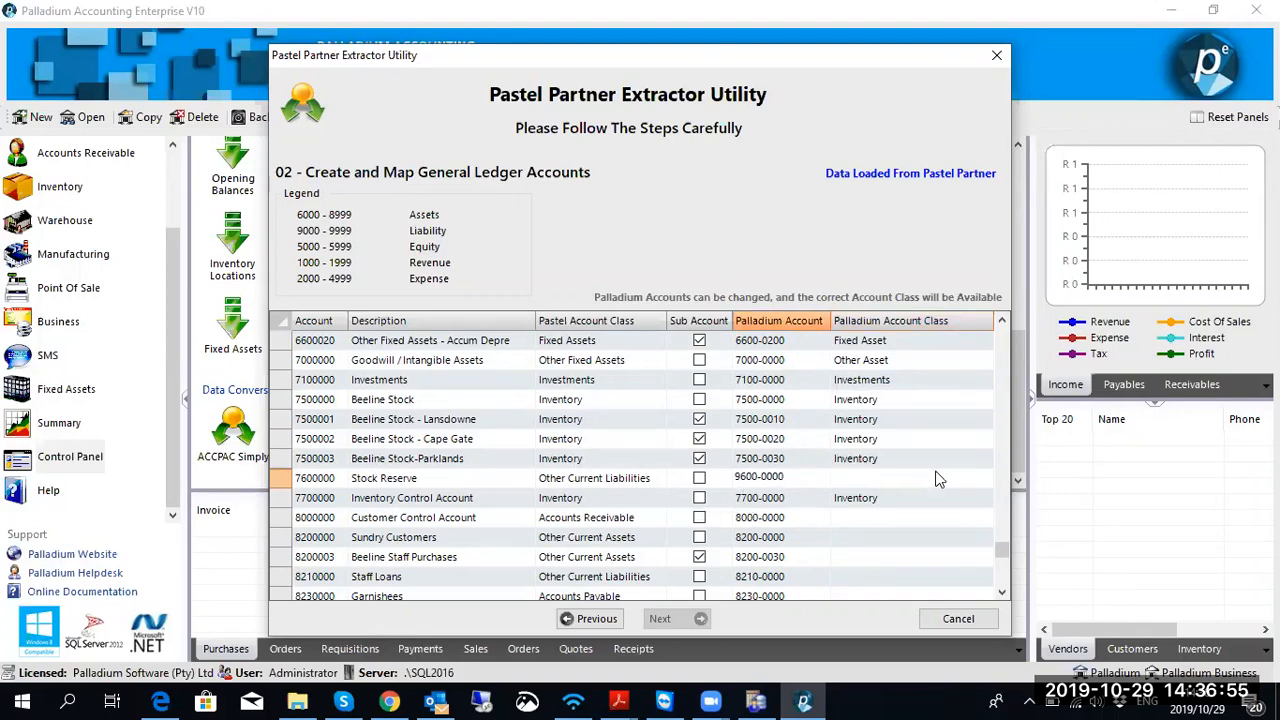
left_click(941, 479)
left_click(985, 478)
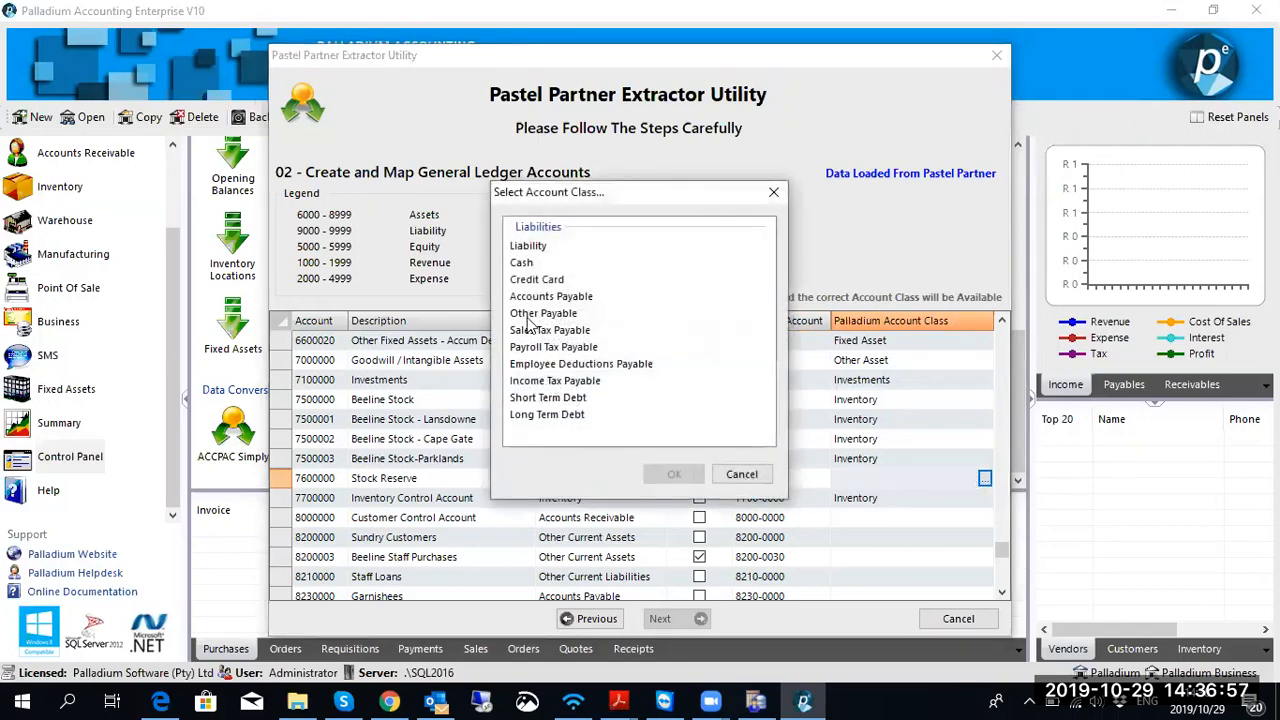
left_click(540, 249)
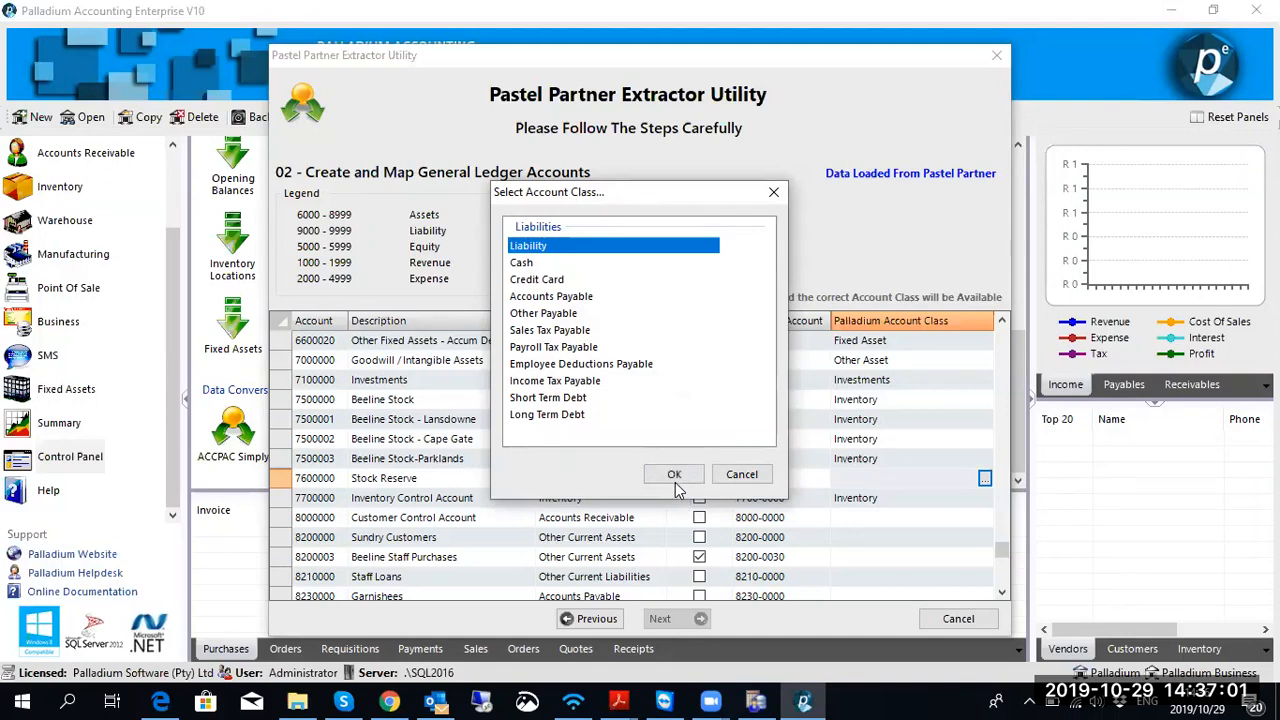
left_click(675, 481)
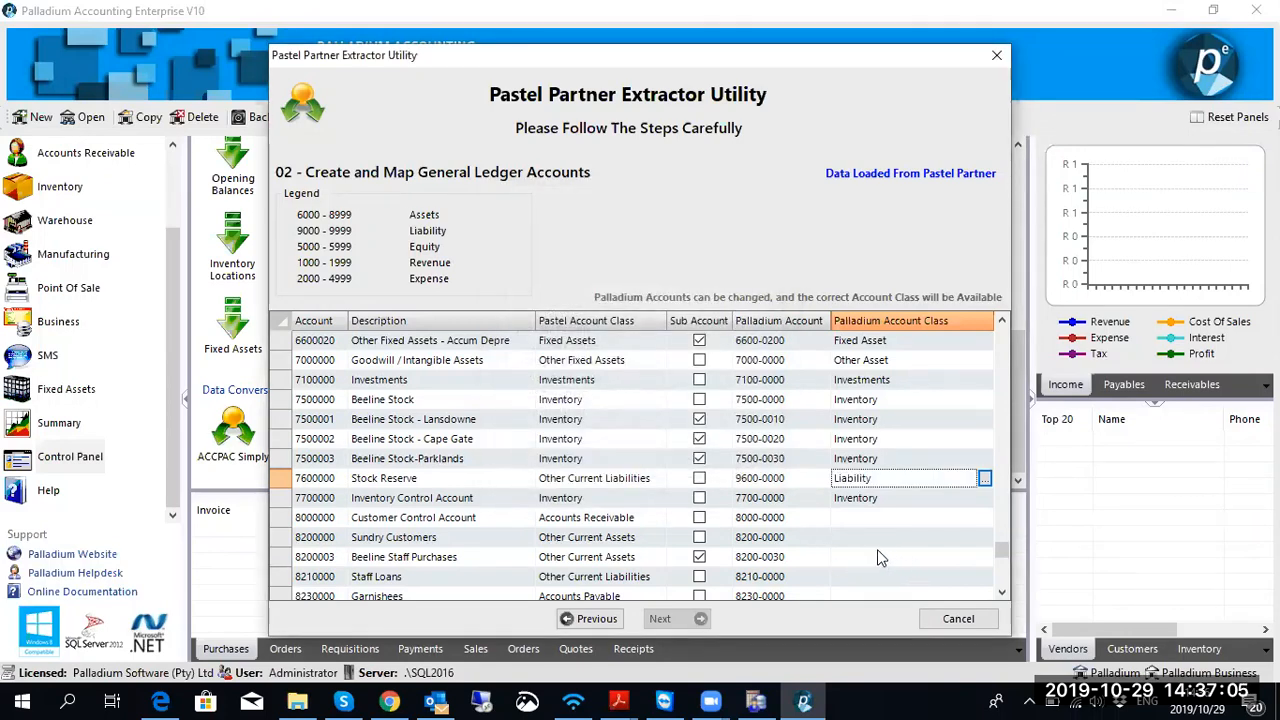
Step: Assign the Accounts Receivable account class to the Customer Control Account
left_click(927, 517)
left_click(984, 518)
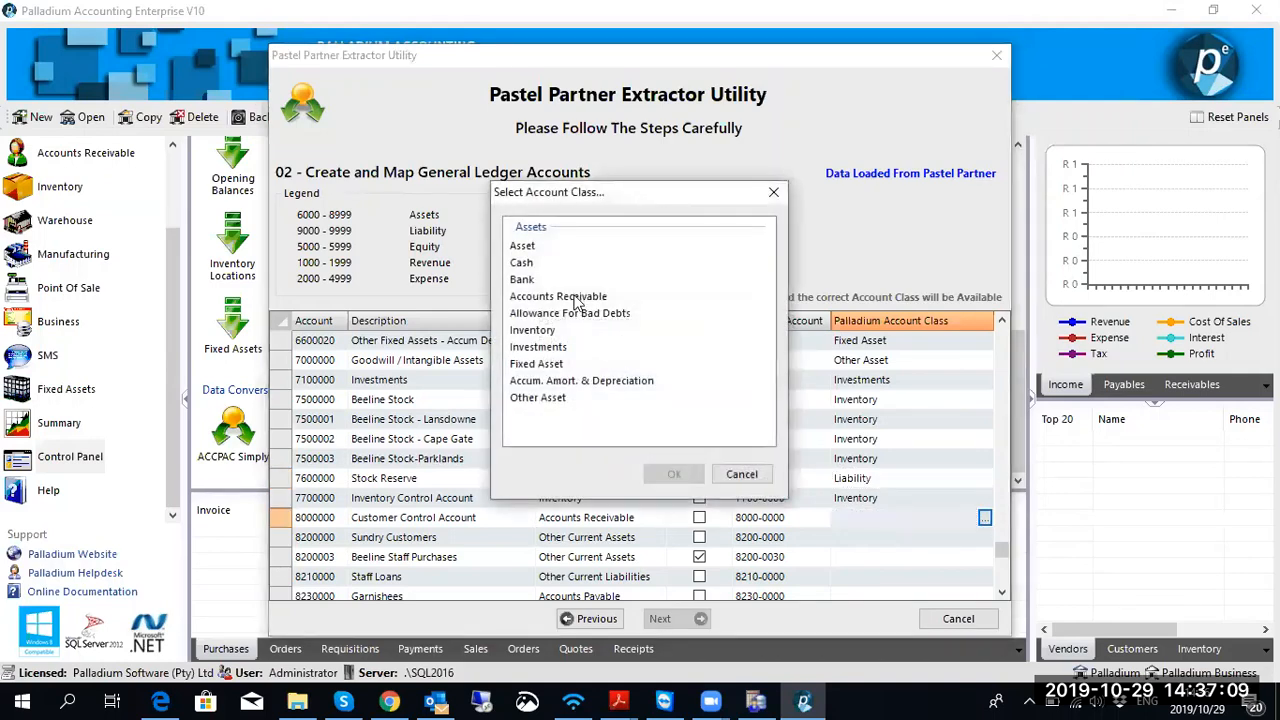
left_click(576, 296)
left_click(675, 474)
Step: Assign the Other Asset account class to the Sundry Customers account
scroll(808, 486, "down", 1)
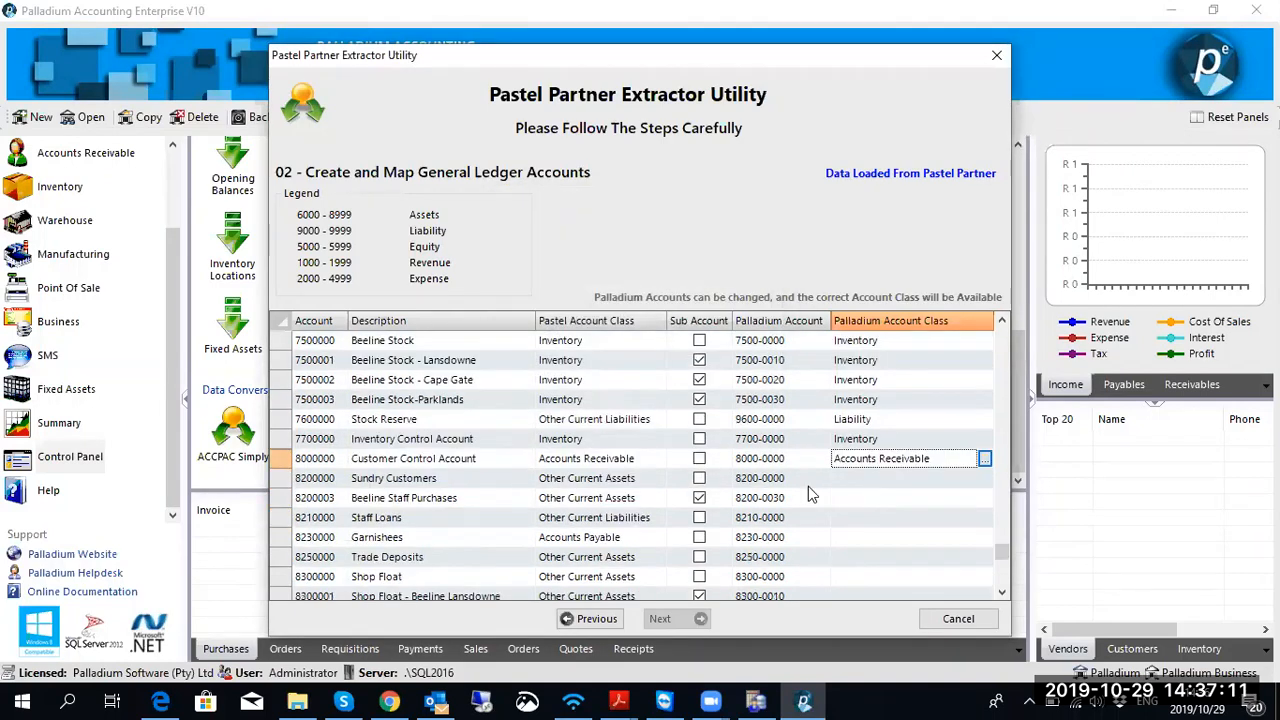
left_click(910, 480)
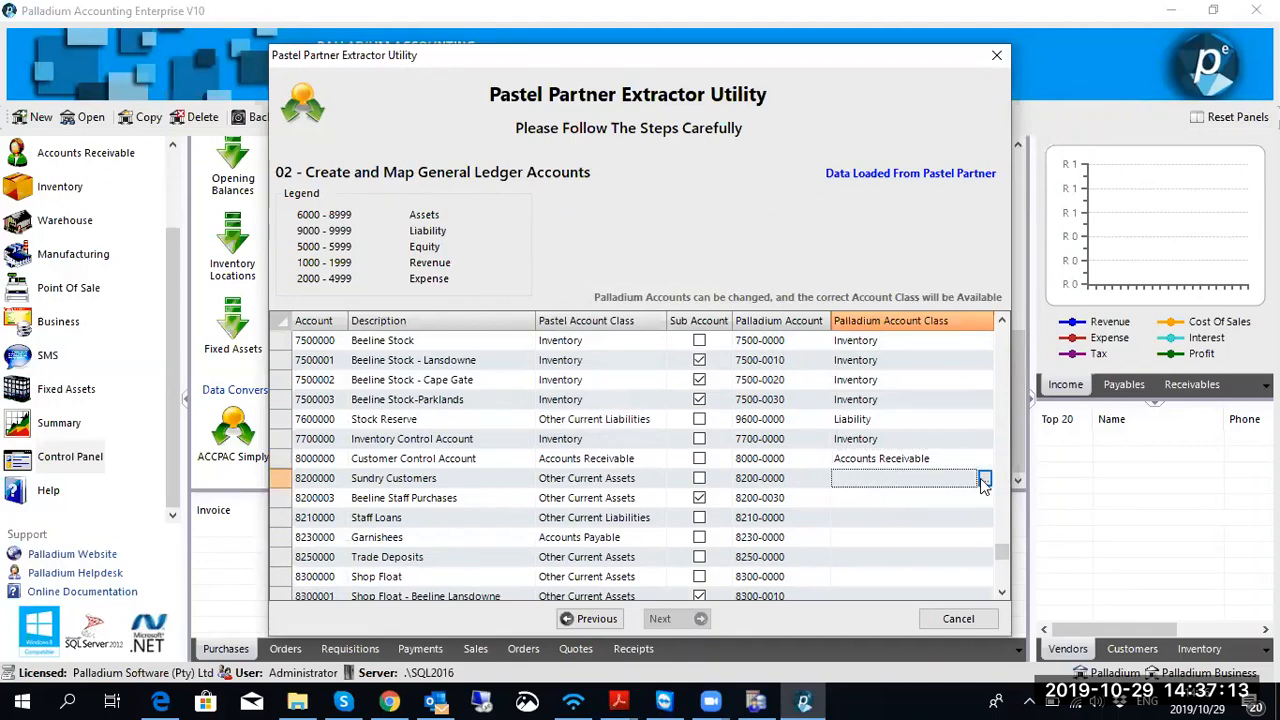
left_click(984, 479)
left_click(550, 399)
left_click(677, 474)
Step: Change the Palladium account numbers of Staff Loans to 9210-0000 and Garnishees to 9230-0000
scroll(853, 467, "down", 1)
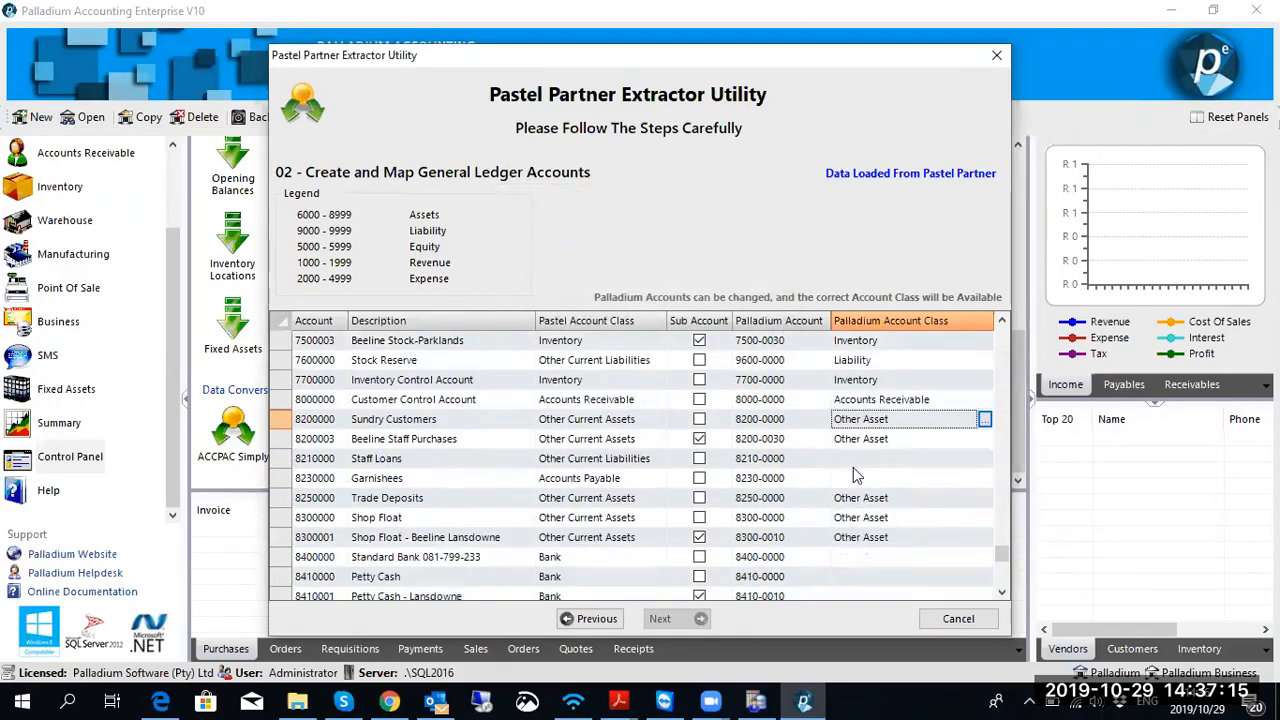
left_click(857, 467)
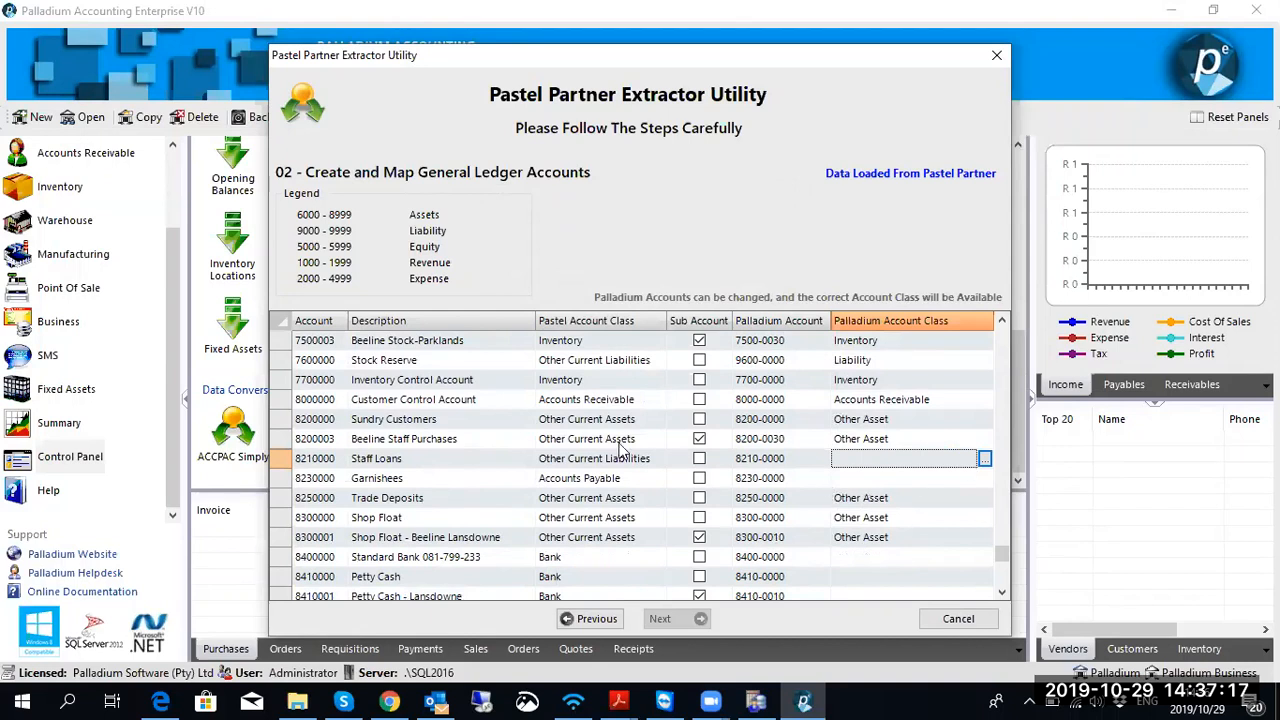
left_click(742, 461)
left_click(742, 461)
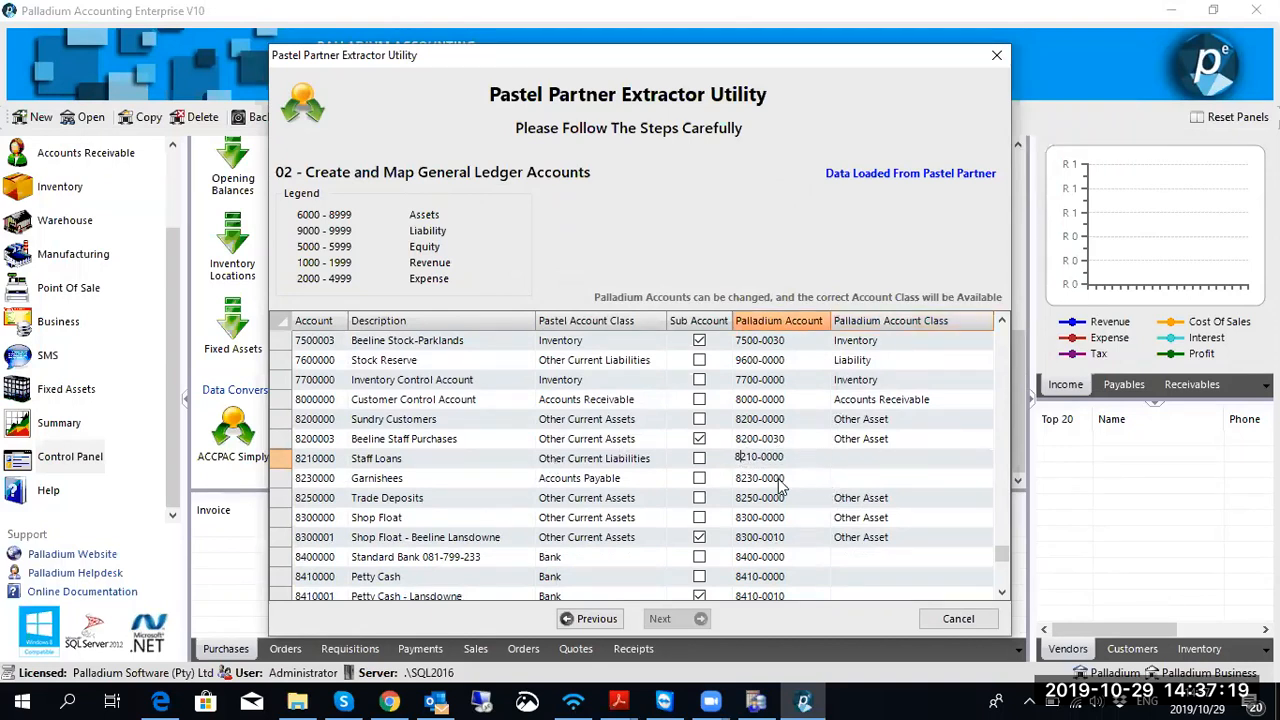
key("BackSpace")
type("9")
left_click(742, 480)
left_click(742, 480)
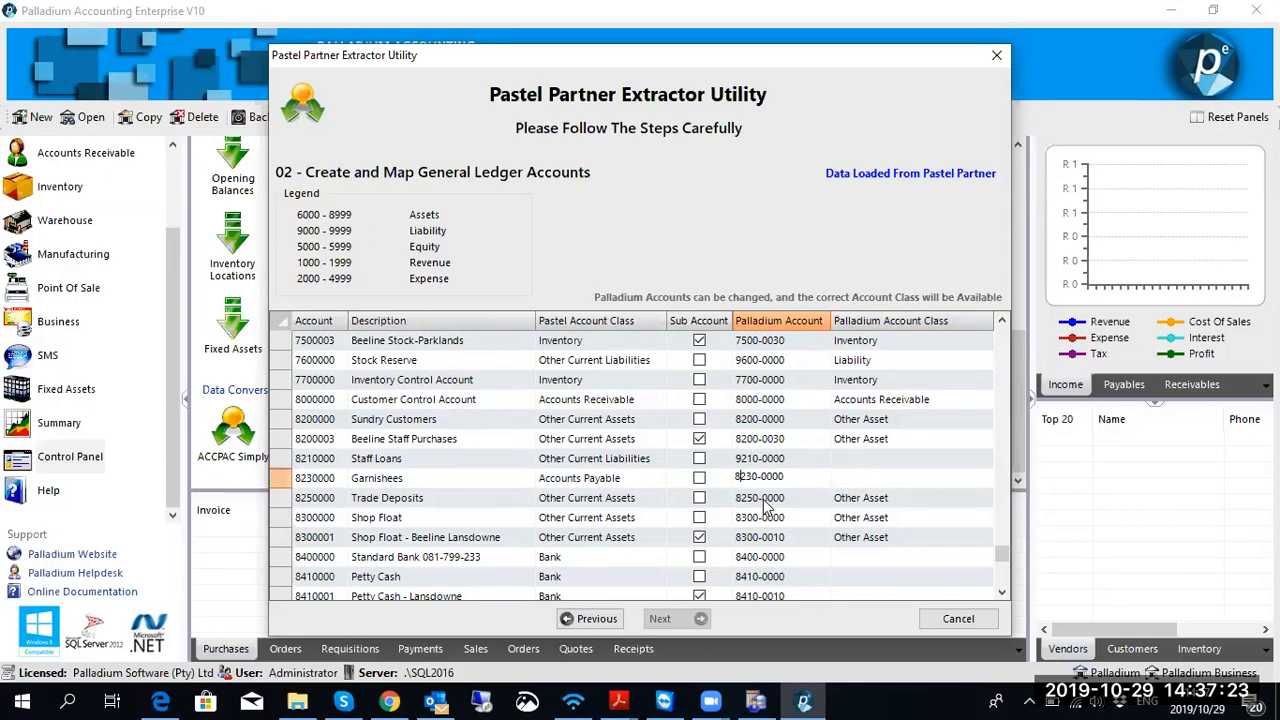
key("BackSpace")
type("9")
Step: Assign the Liability account class to the Staff Loans account
left_click(868, 458)
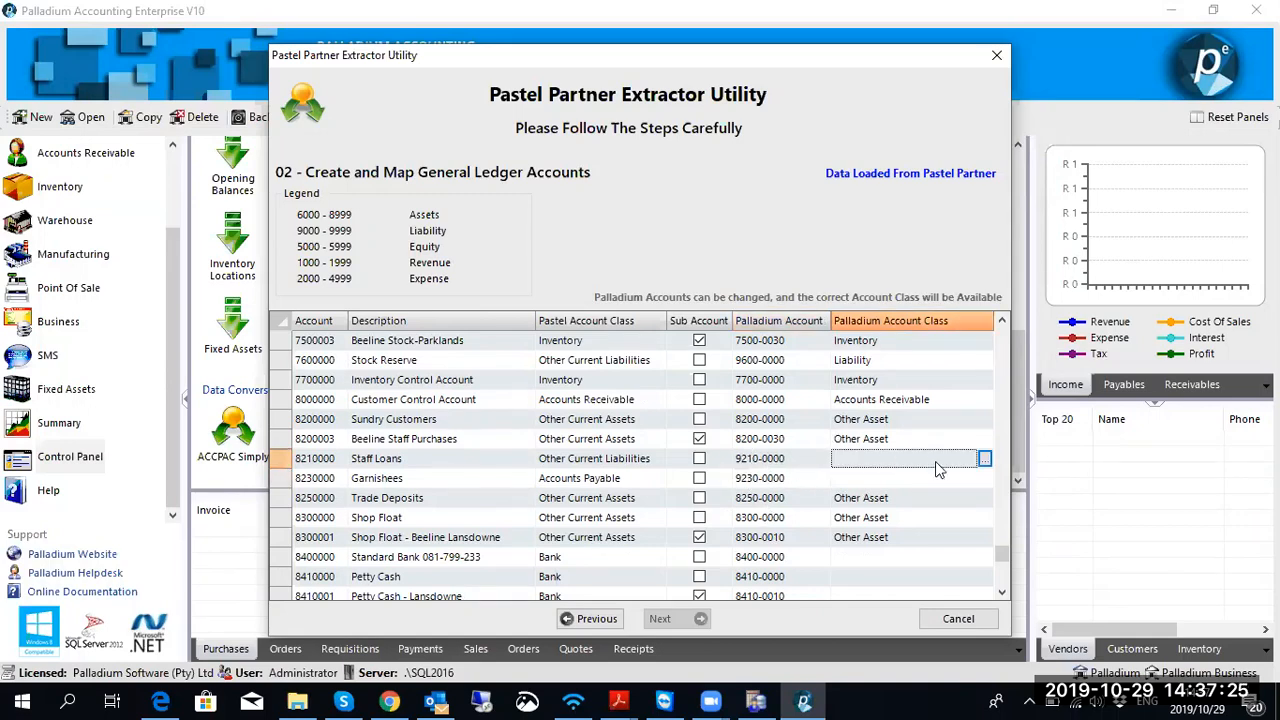
left_click(984, 458)
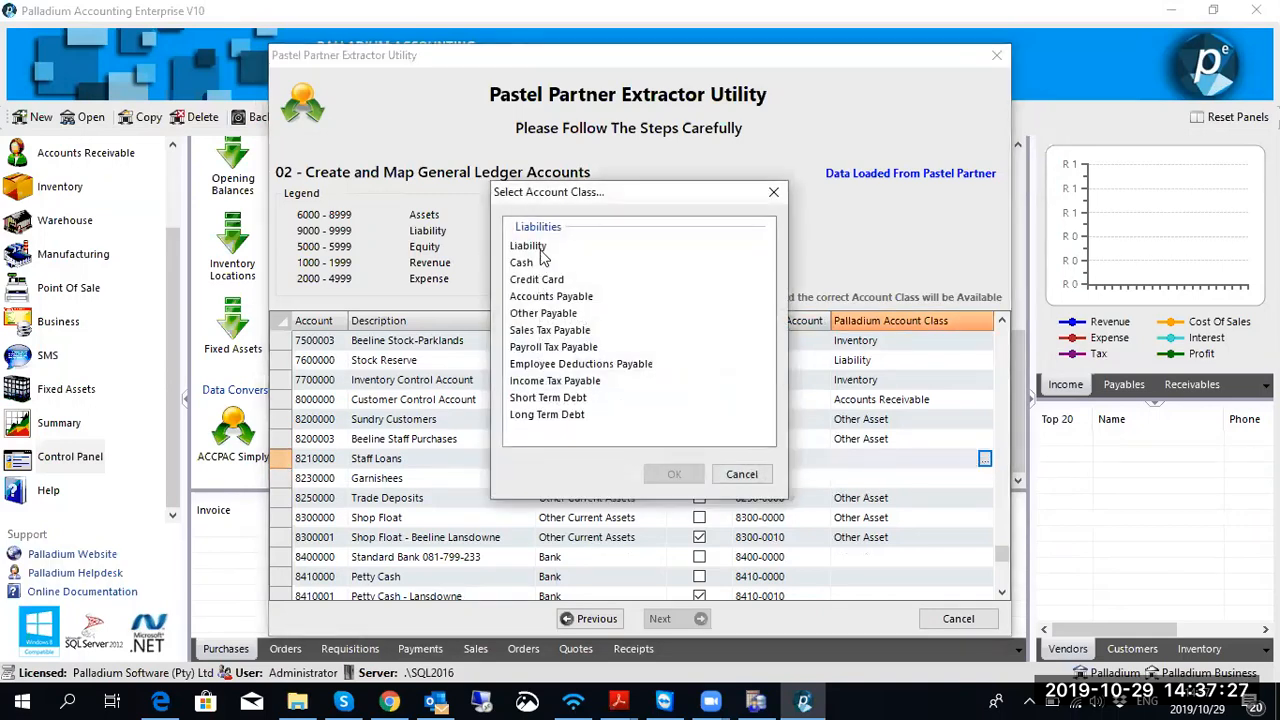
left_click(540, 246)
left_click(672, 474)
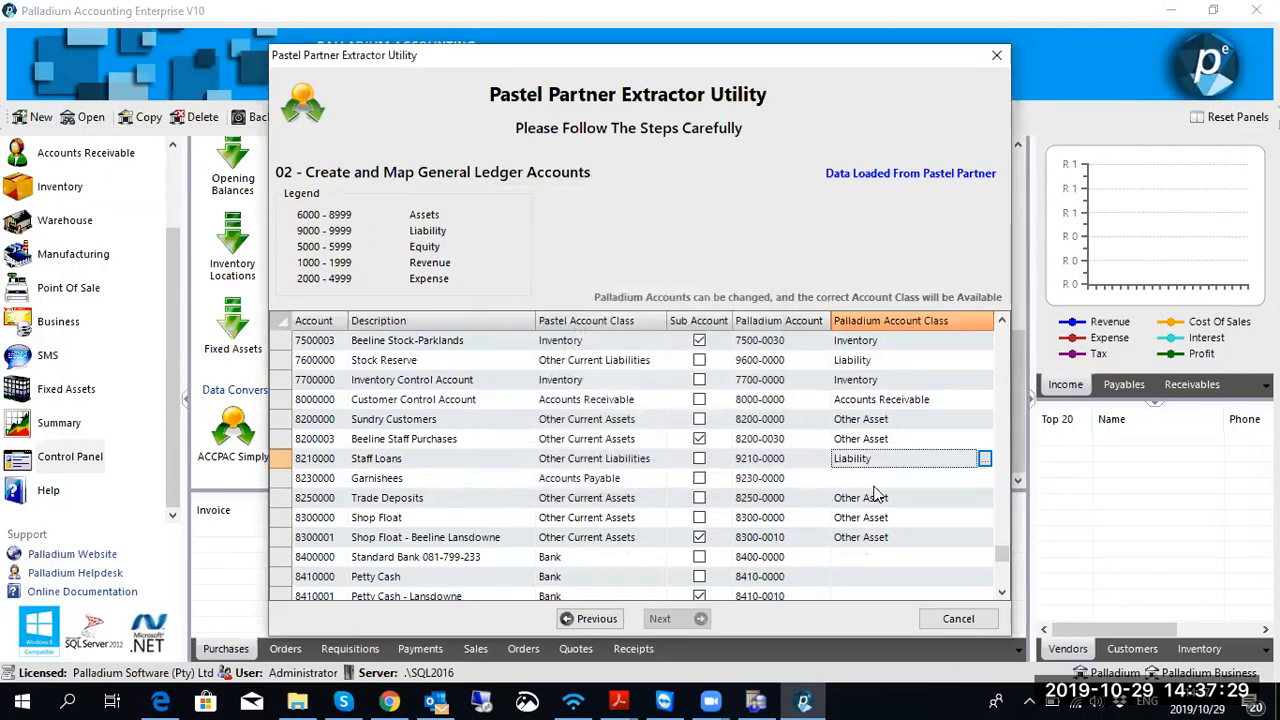
Step: Assign the Accounts Payable account class to the Garnishees account
left_click(872, 480)
left_click(984, 478)
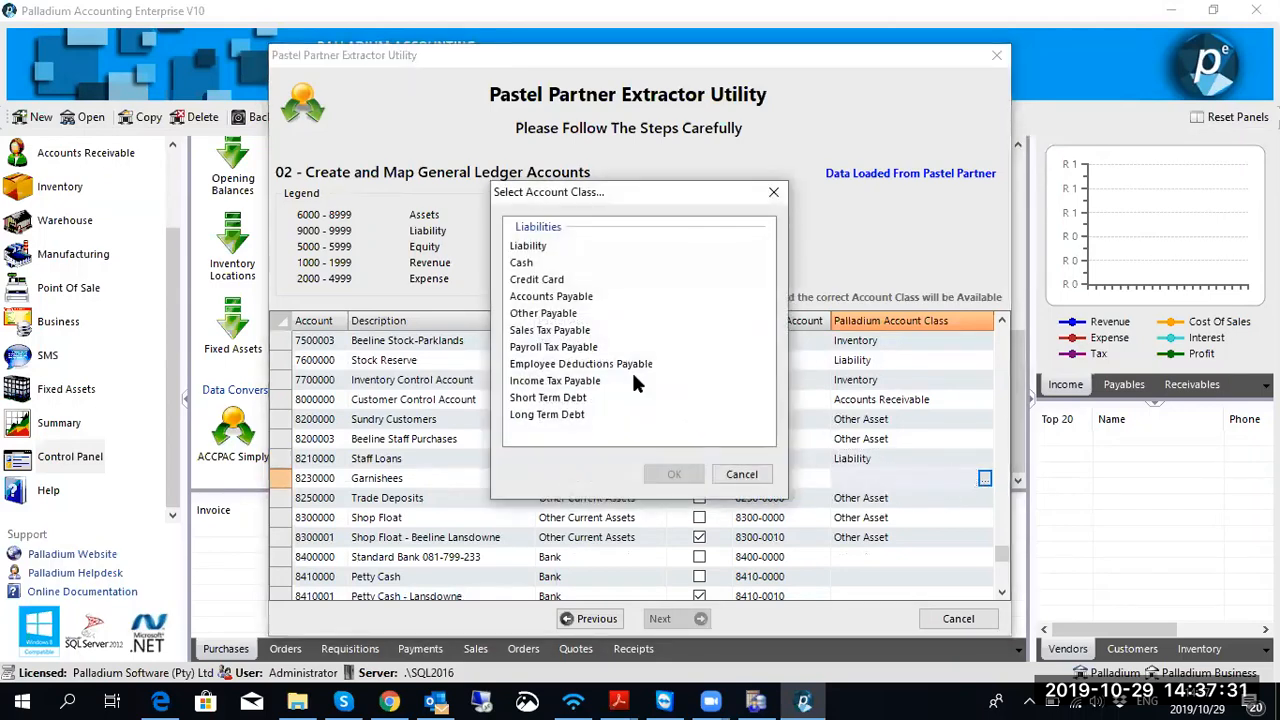
double_click(560, 297)
Step: Assign the Bank account class to the Standard Bank account, 8400-0000
scroll(797, 557, "down", 1)
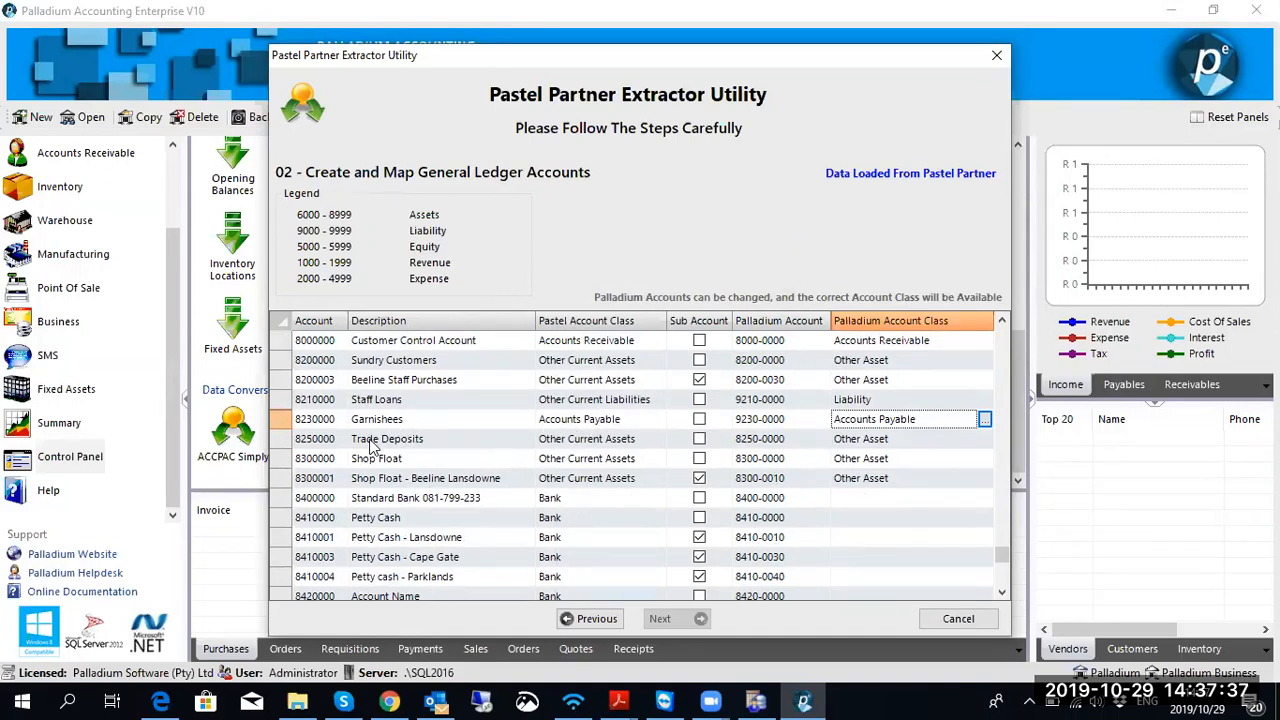
scroll(592, 508, "down", 1)
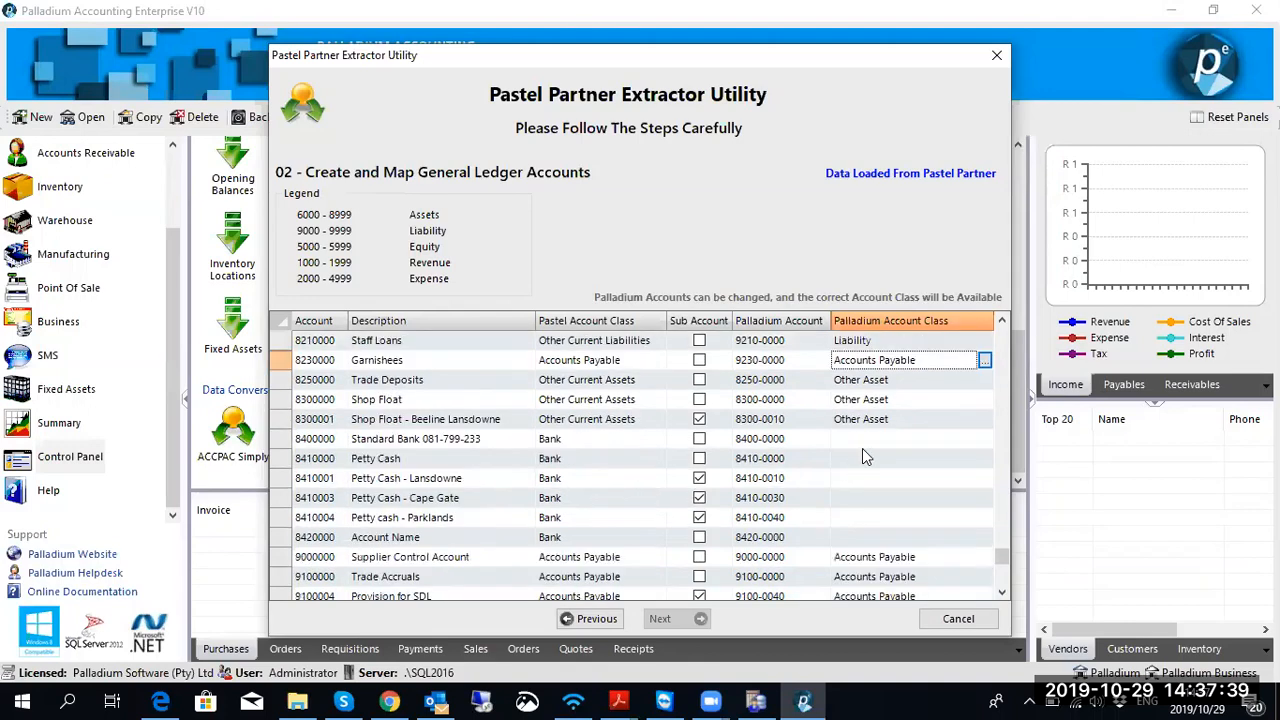
left_click(862, 442)
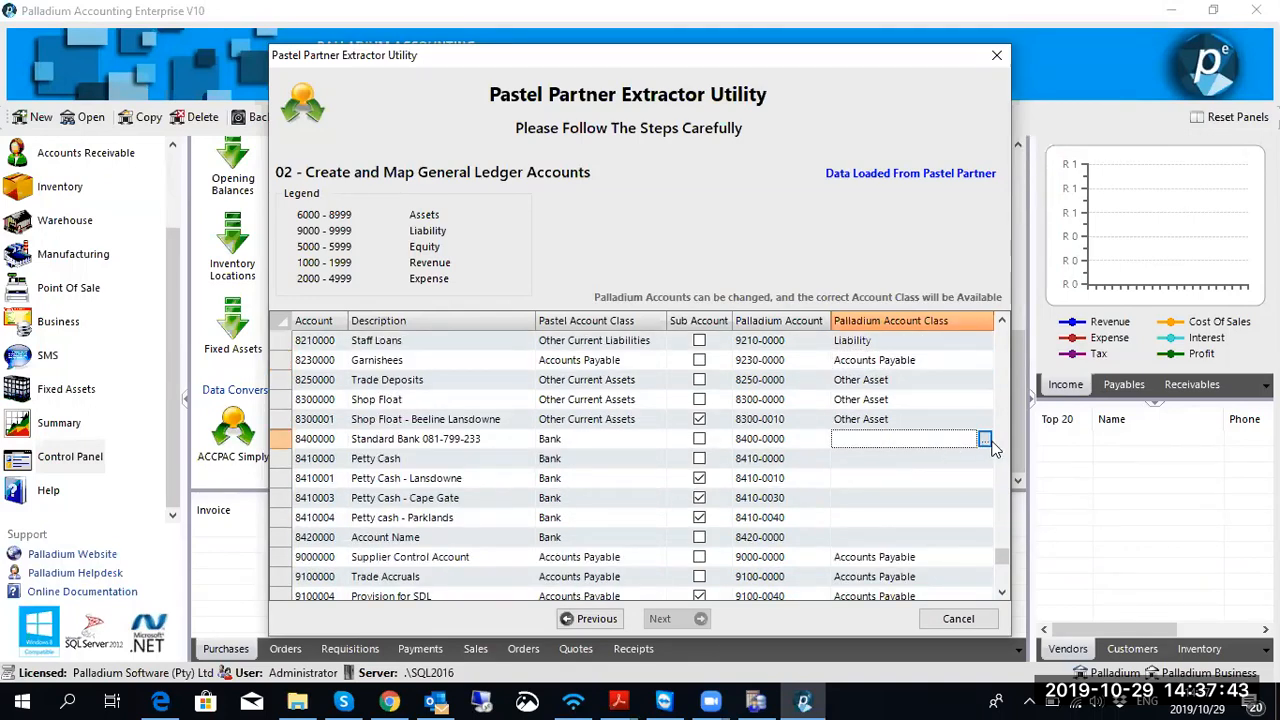
left_click(985, 440)
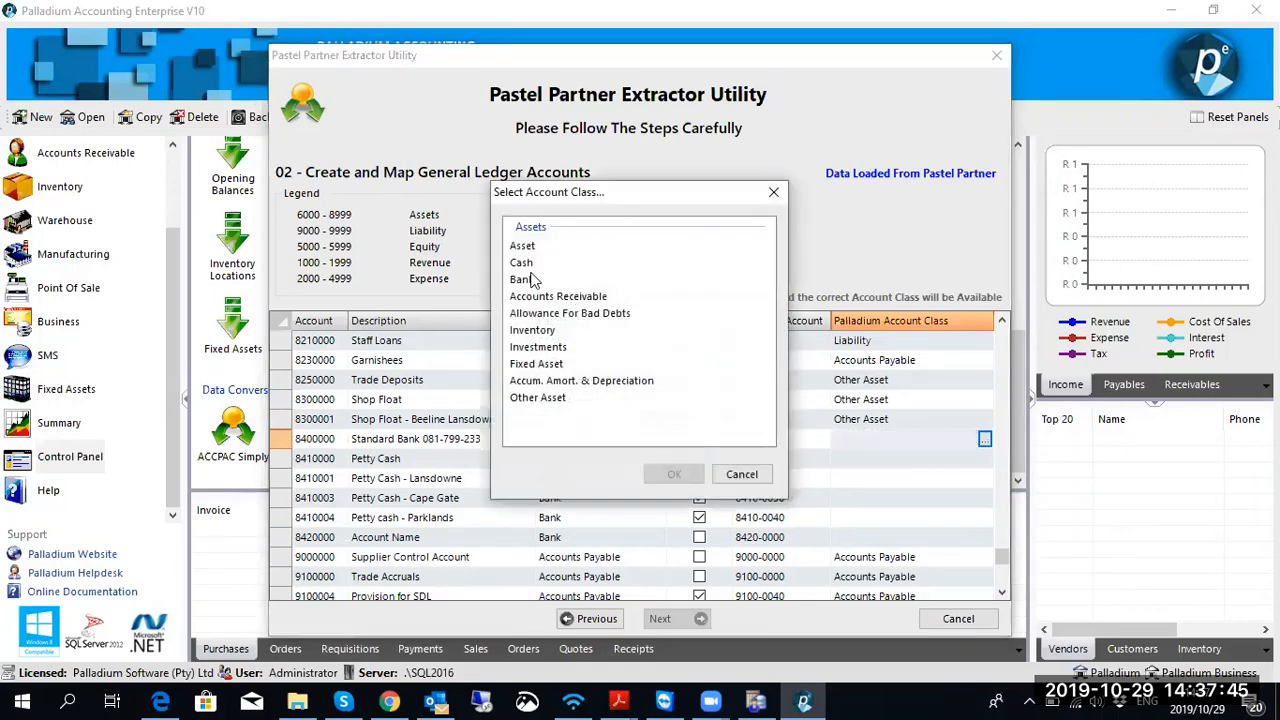
double_click(522, 280)
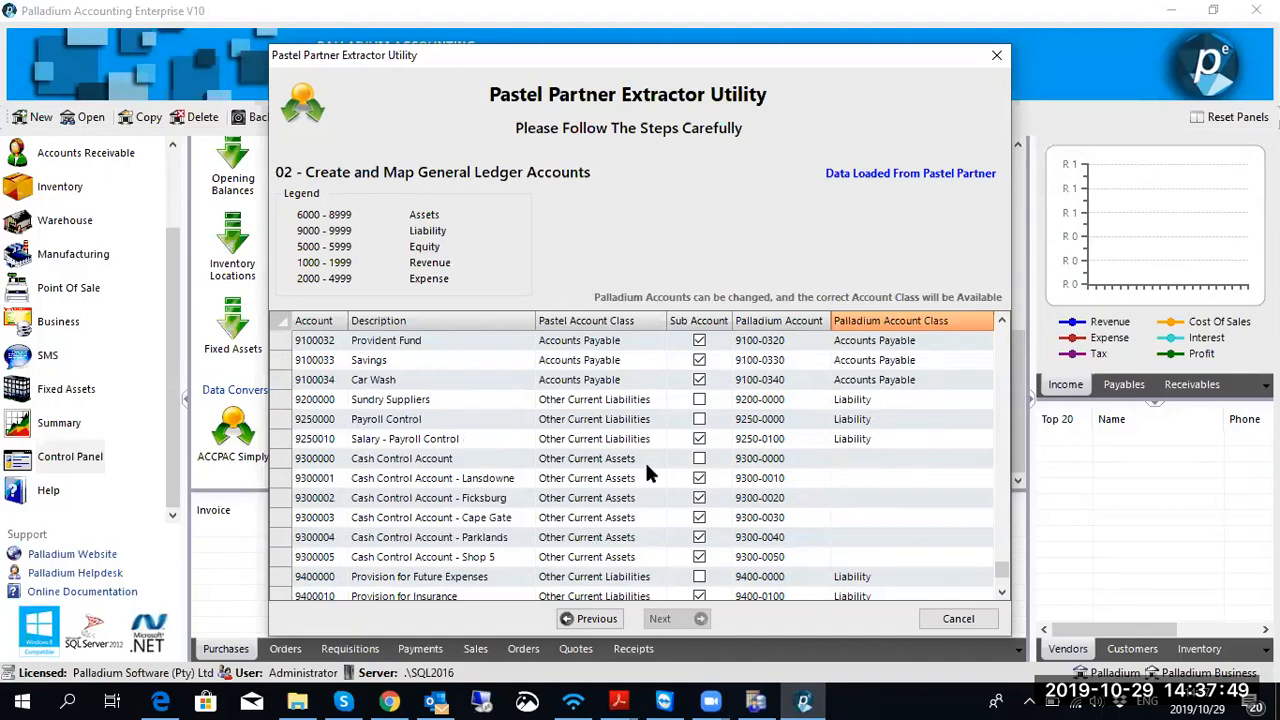
Step: Renumber the Cash Control Account to Palladium account 8300-0000 and its five sub-accounts to 8300-0010 through 8300-0050
left_click(950, 466)
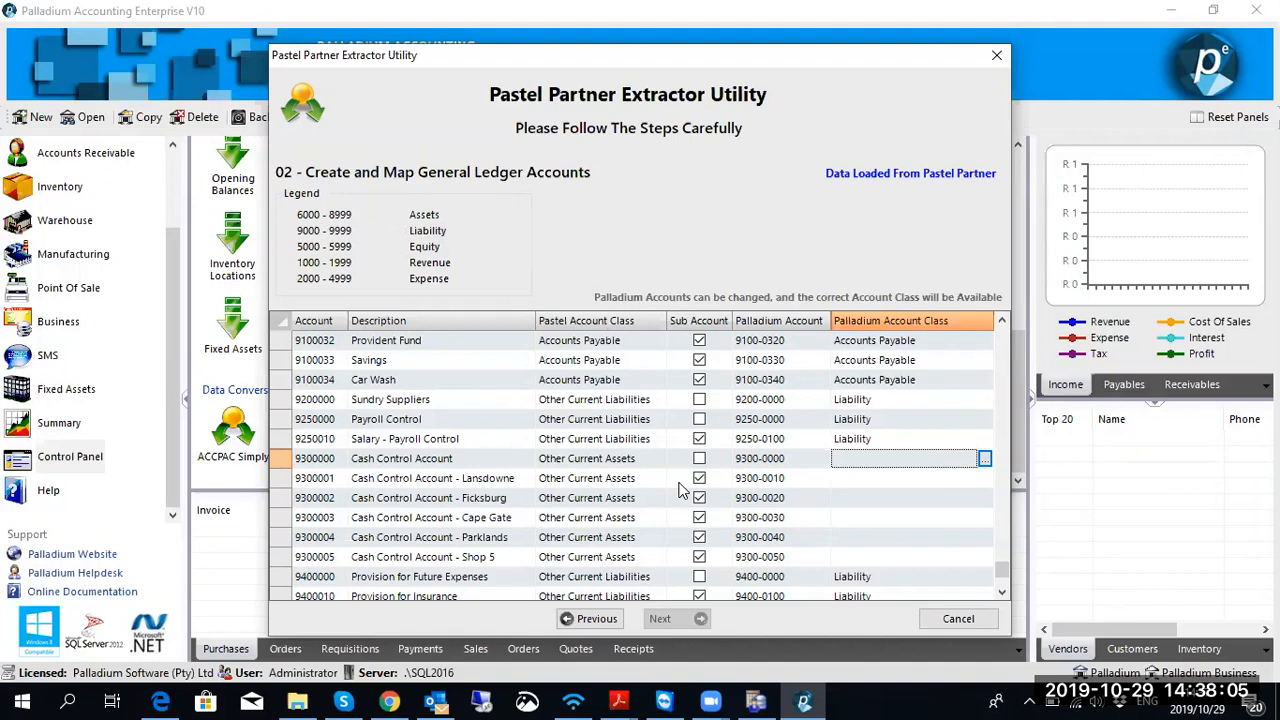
left_click(739, 461)
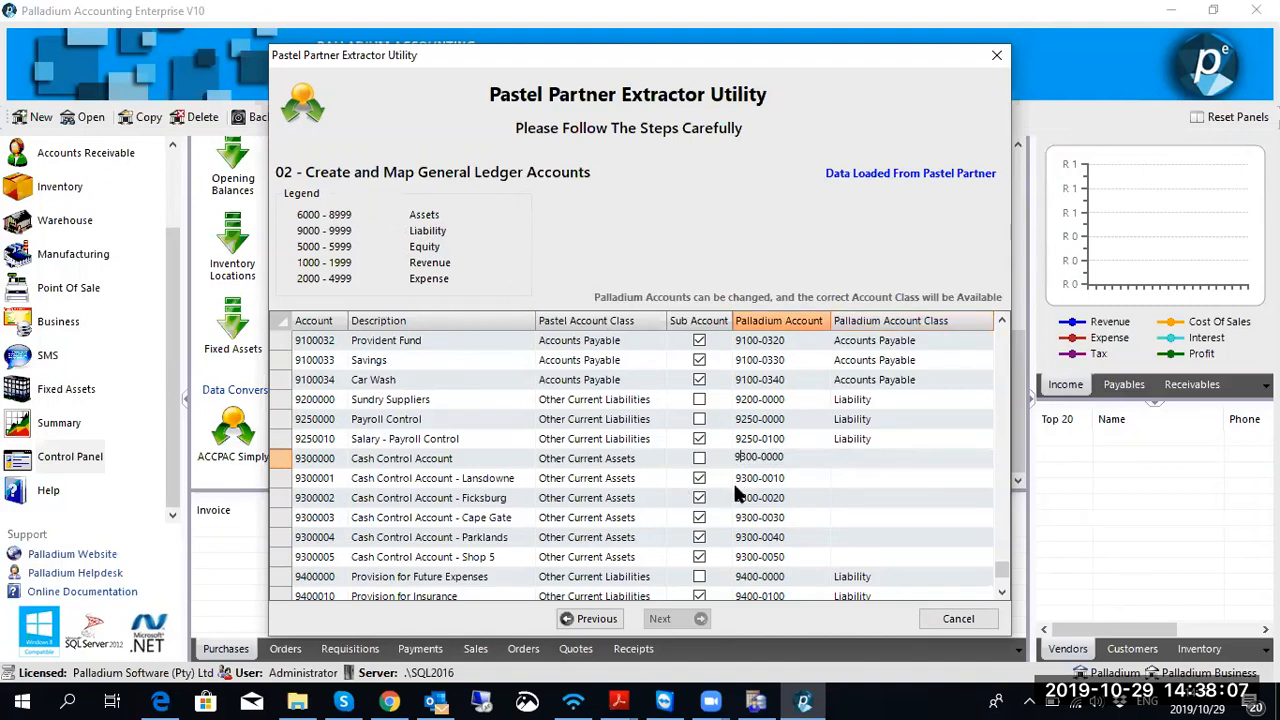
key("BackSpace")
type("8")
left_click(743, 480)
key("BackSpace")
type("8")
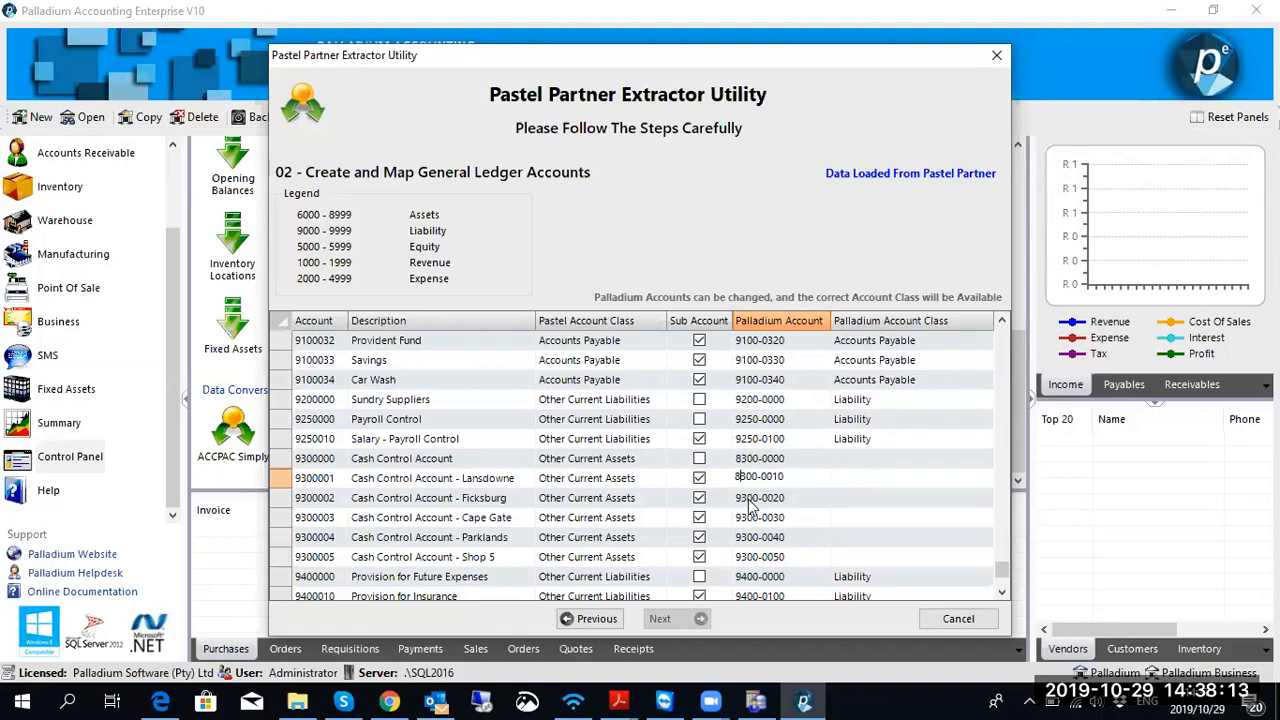
left_click(741, 500)
key("BackSpace")
type("8")
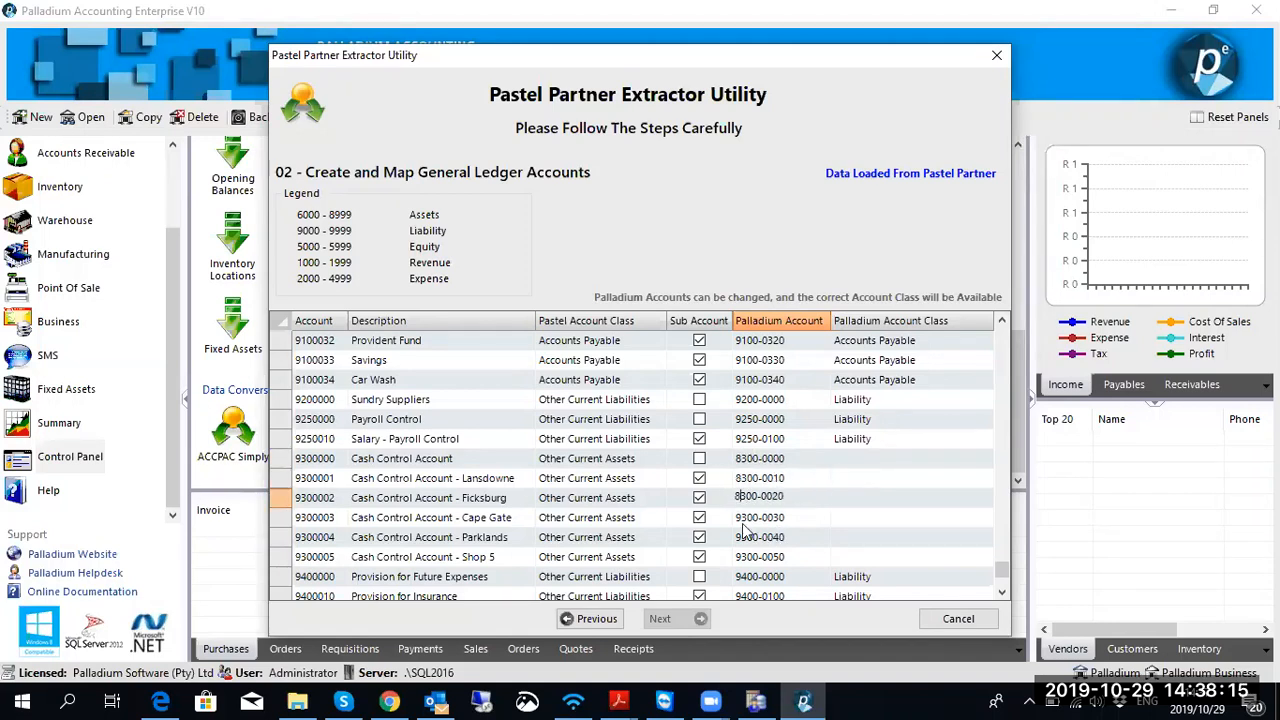
left_click(746, 520)
key("BackSpace")
type("8")
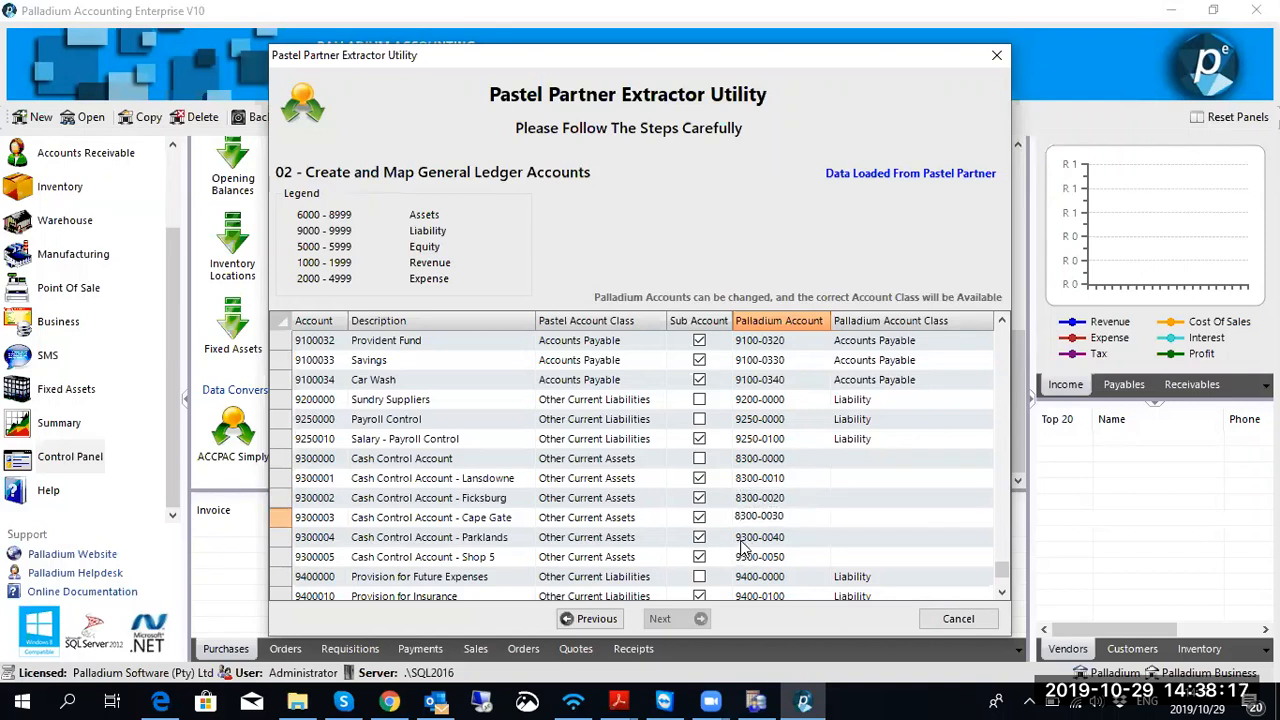
left_click(741, 540)
key("BackSpace")
type("8")
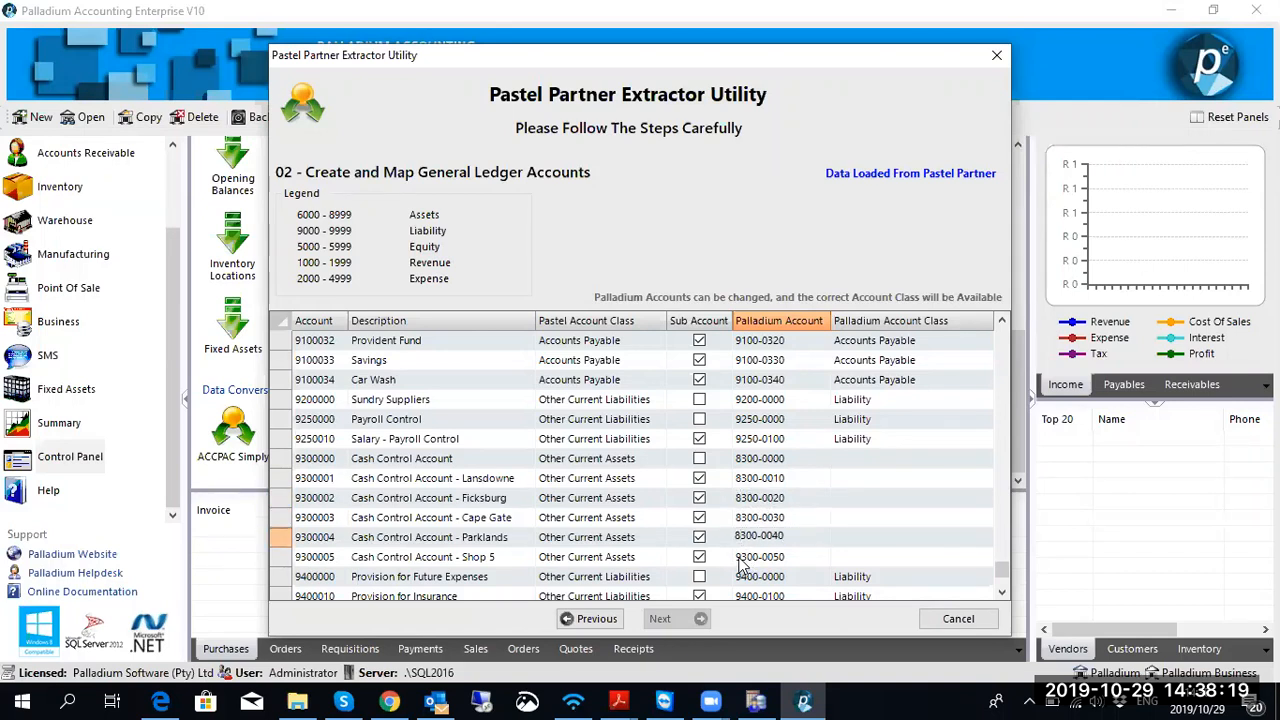
left_click(740, 557)
key("BackSpace")
type("8")
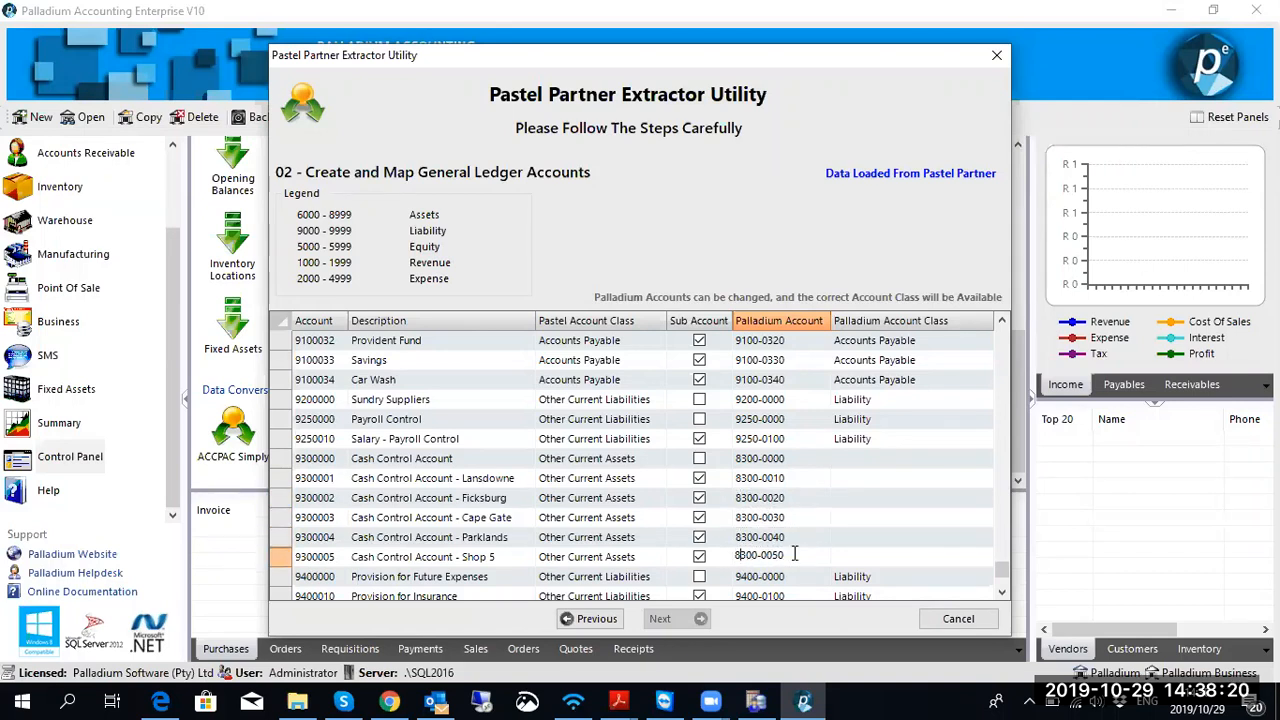
Step: Assign the Other Asset account class to the main Cash Control Account
left_click(990, 458)
left_click(985, 458)
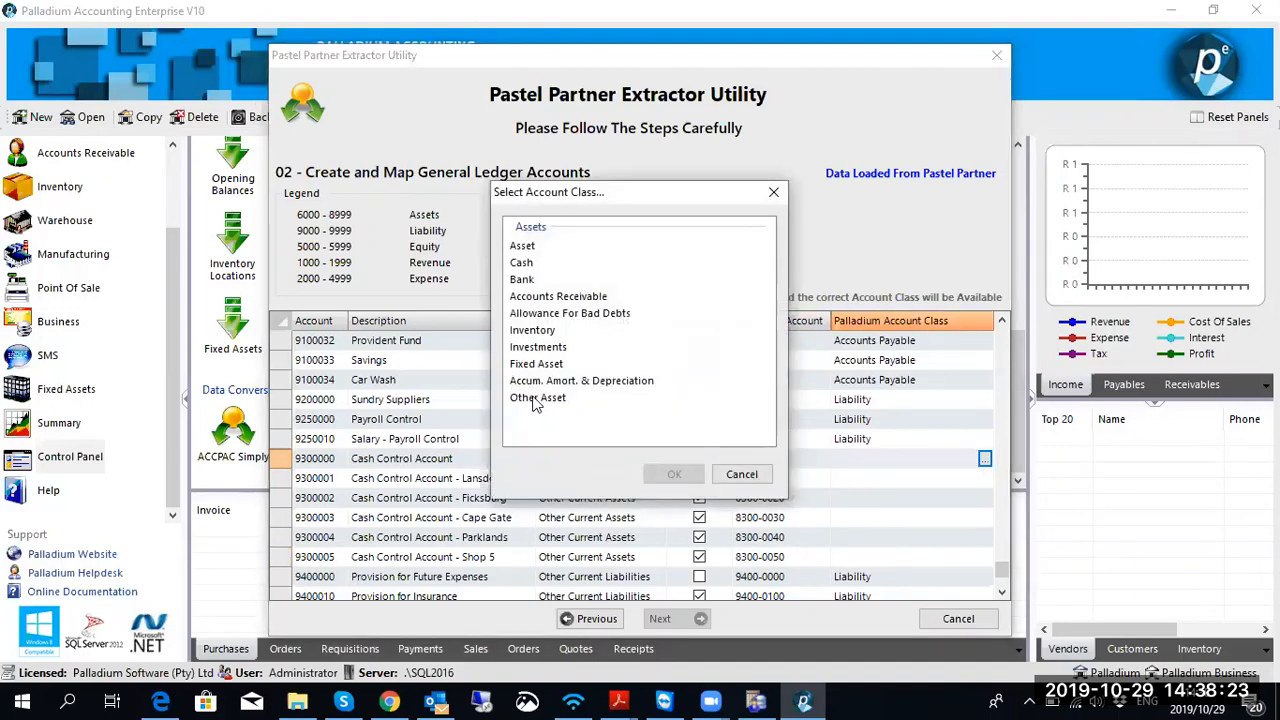
left_click(540, 396)
left_click(675, 470)
Step: Check the account list for unmapped classes and proceed to the Create and Map Tax Codes stage
scroll(870, 512, "down", 4)
scroll(870, 512, "down", 1)
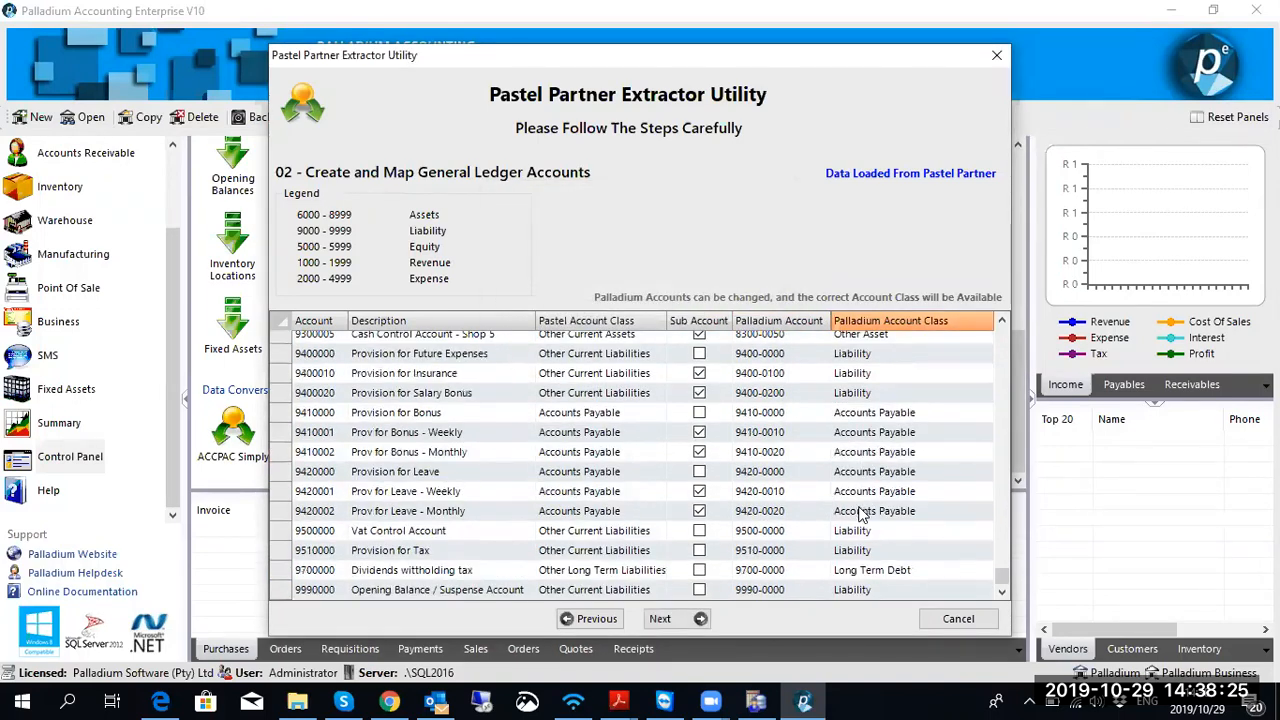
scroll(865, 515, "up", 15)
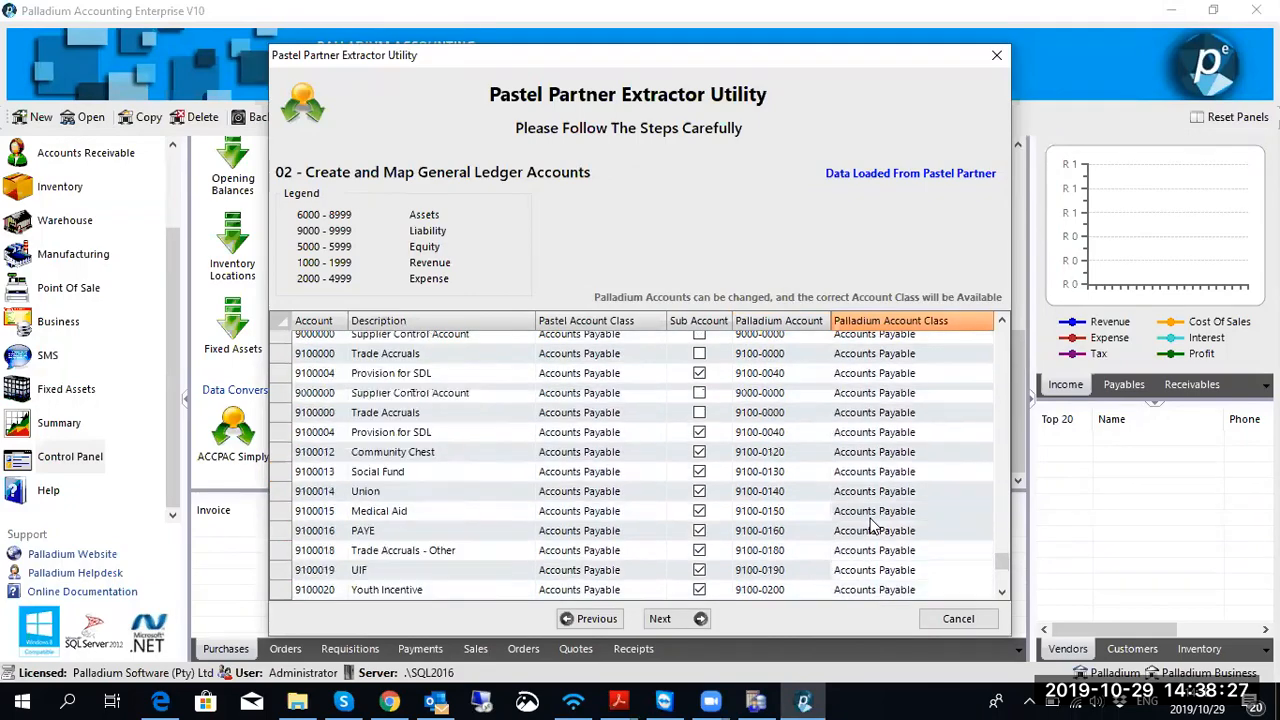
scroll(870, 522, "up", 15)
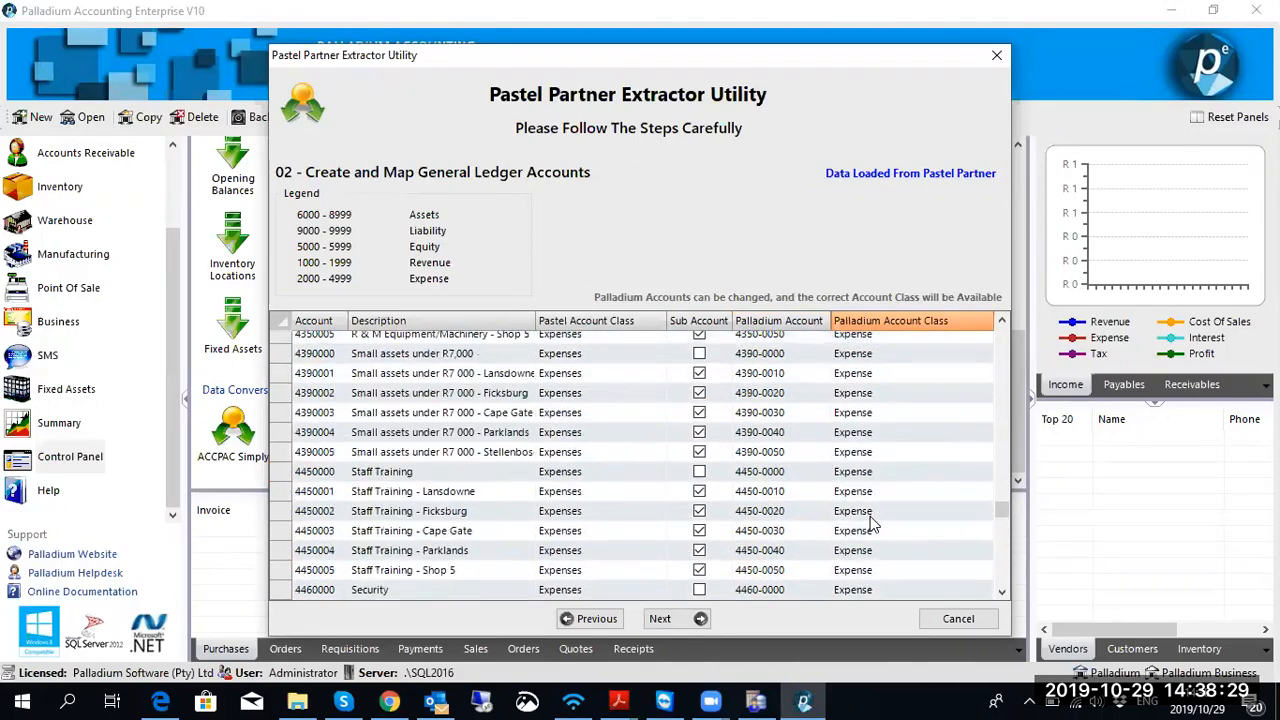
scroll(865, 528, "up", 10)
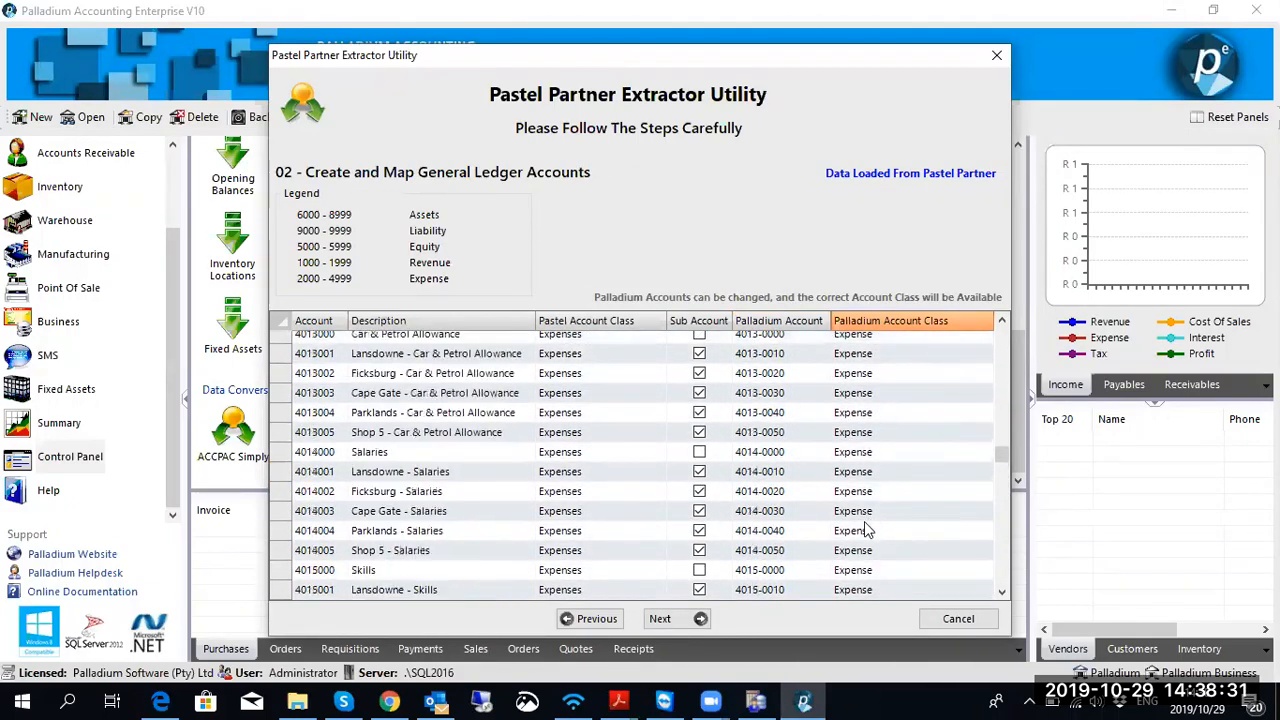
scroll(855, 538, "down", 15)
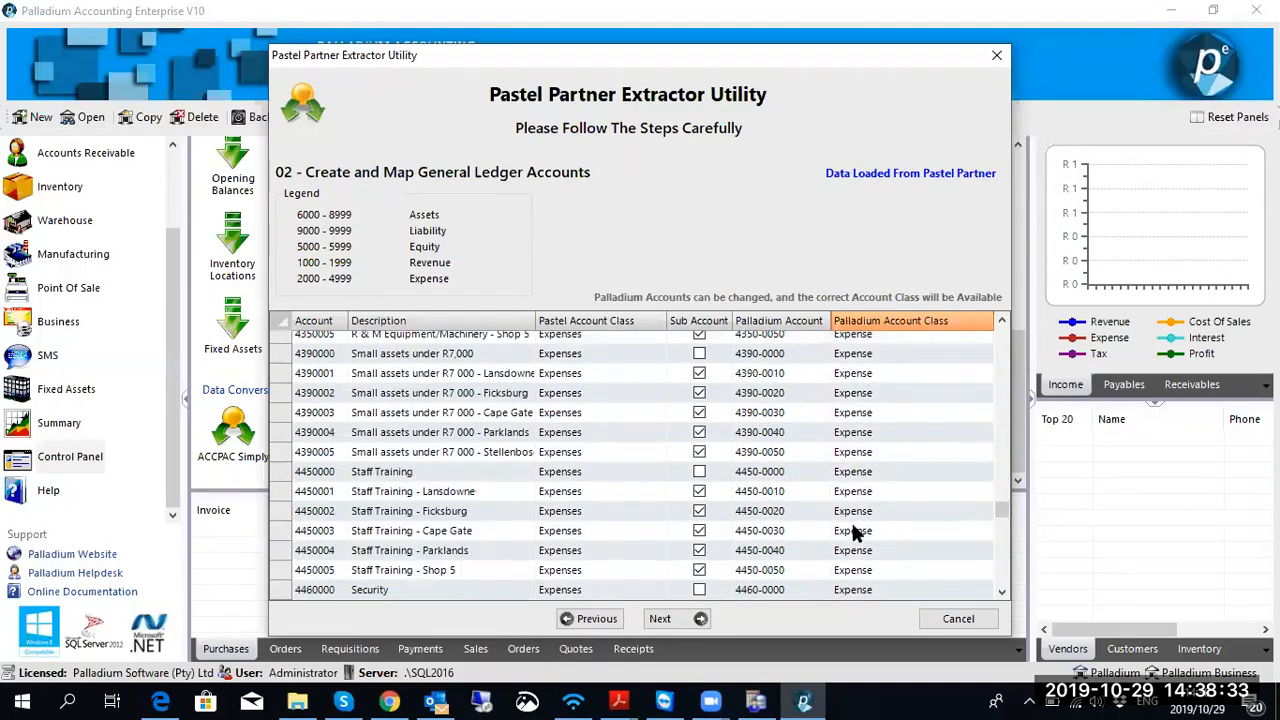
scroll(855, 538, "down", 15)
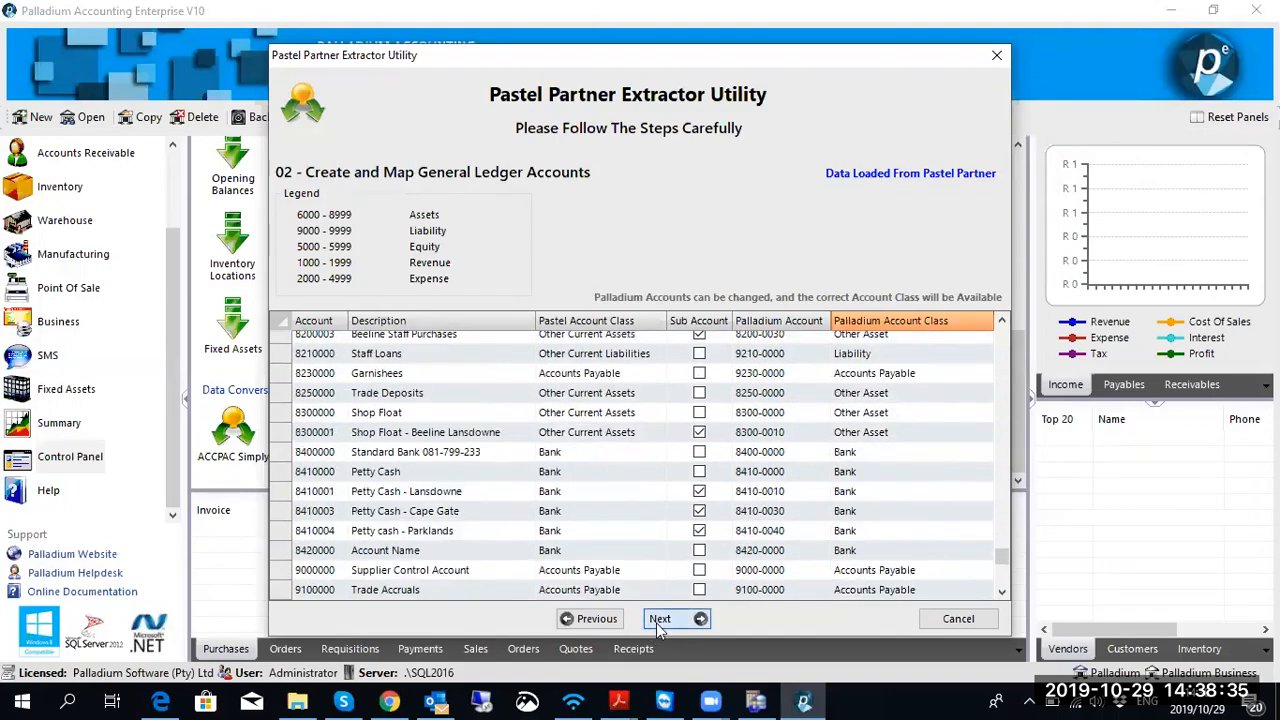
left_click(660, 619)
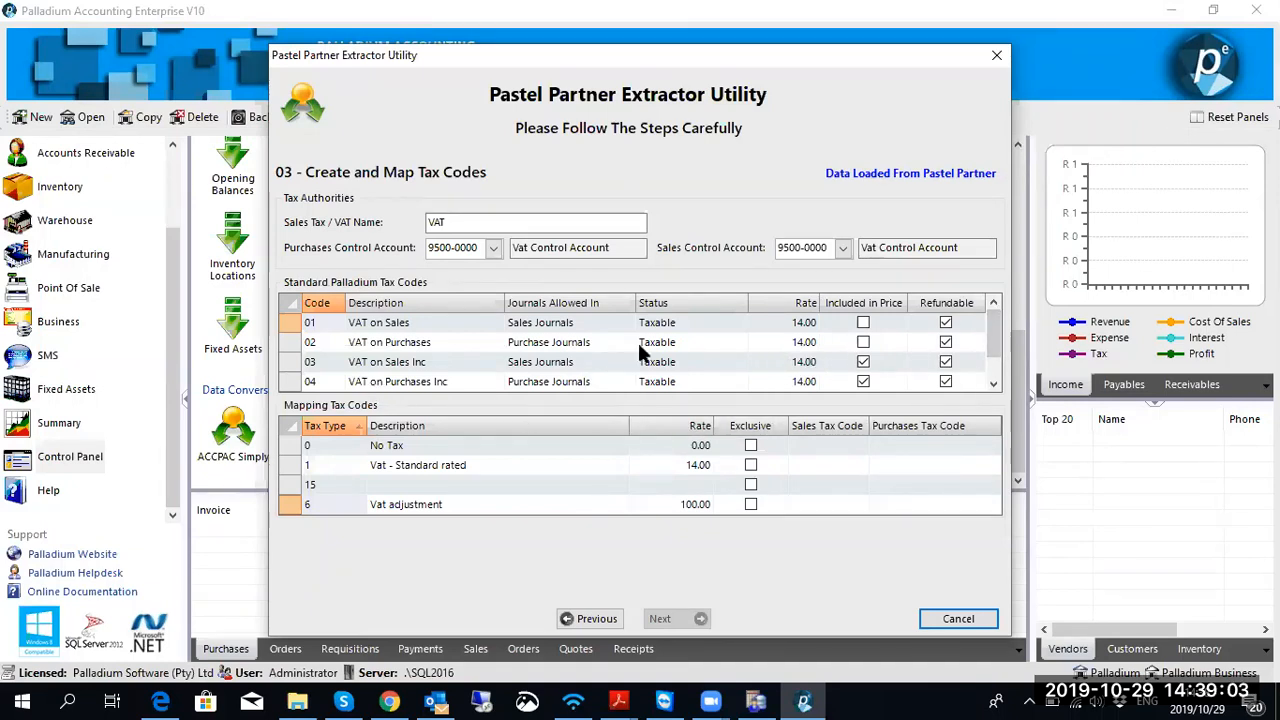
Step: Set the rate of tax codes 01 to 04 (VAT on Sales, Purchases, Sales Inc and Purchases Inc) to 15.00
left_click(799, 325)
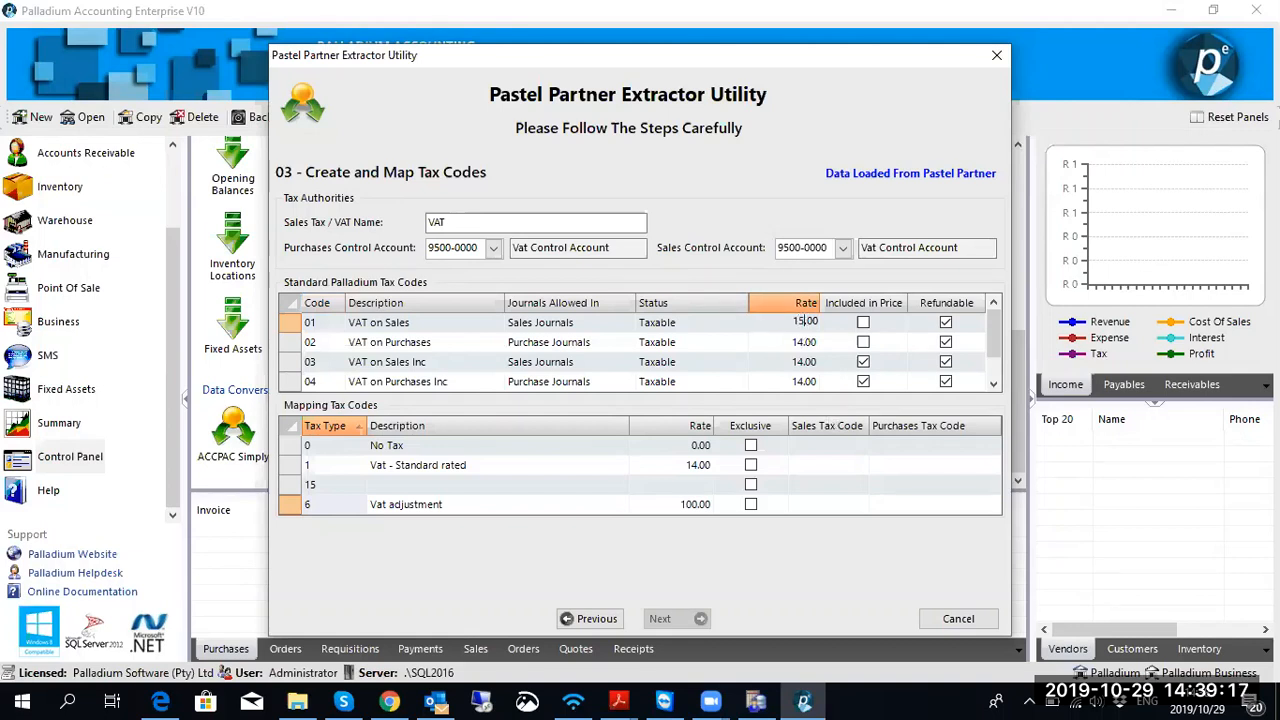
left_click(805, 343)
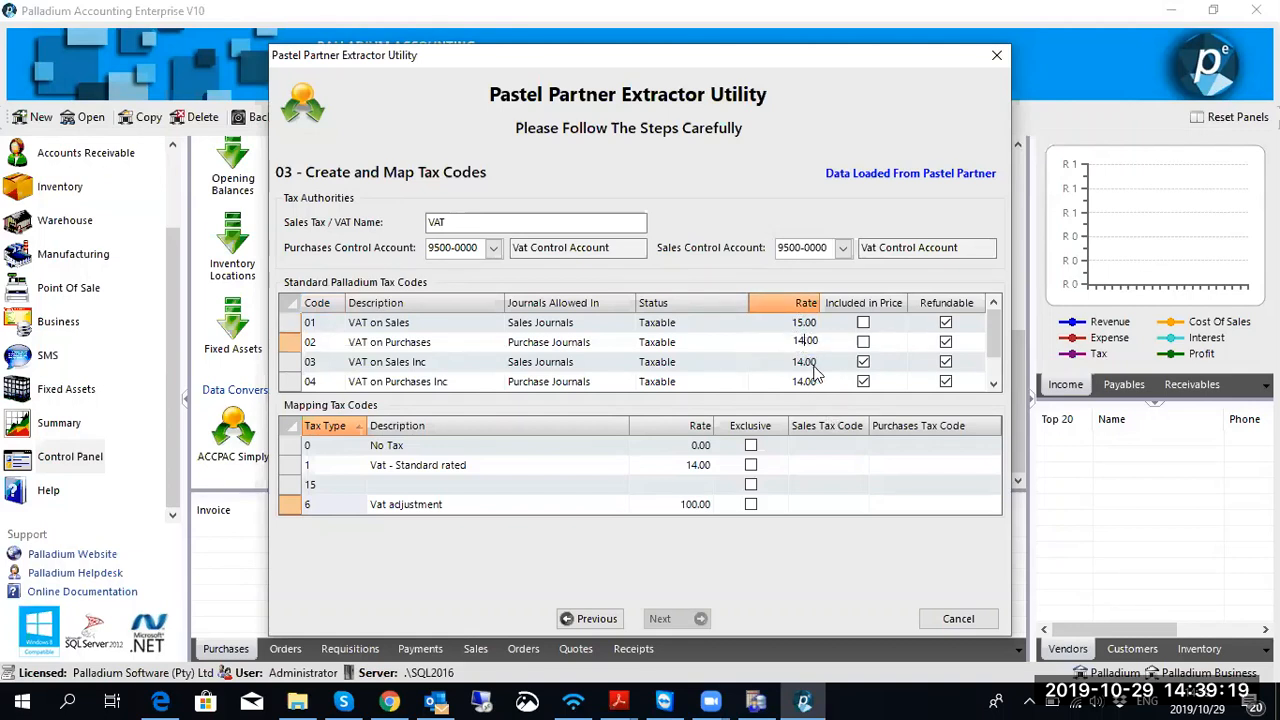
type("5")
left_click(800, 362)
key("BackSpace")
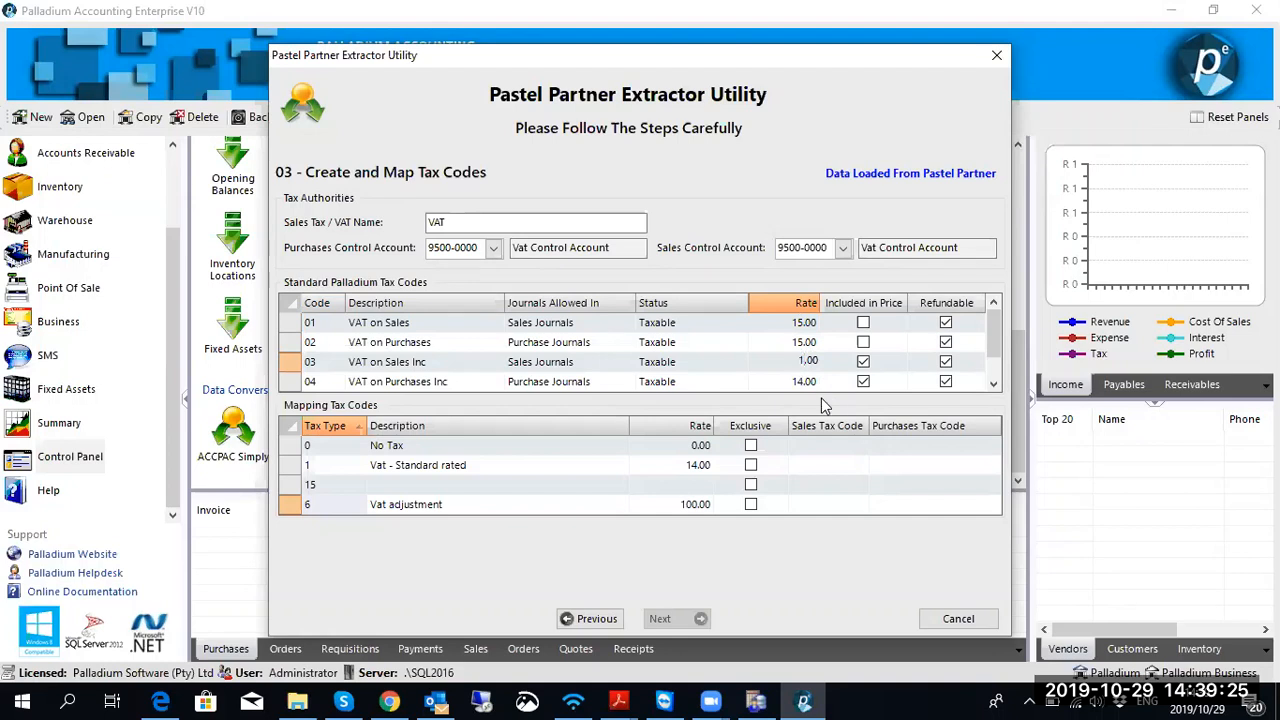
key("BackSpace")
type("15")
left_click(801, 381)
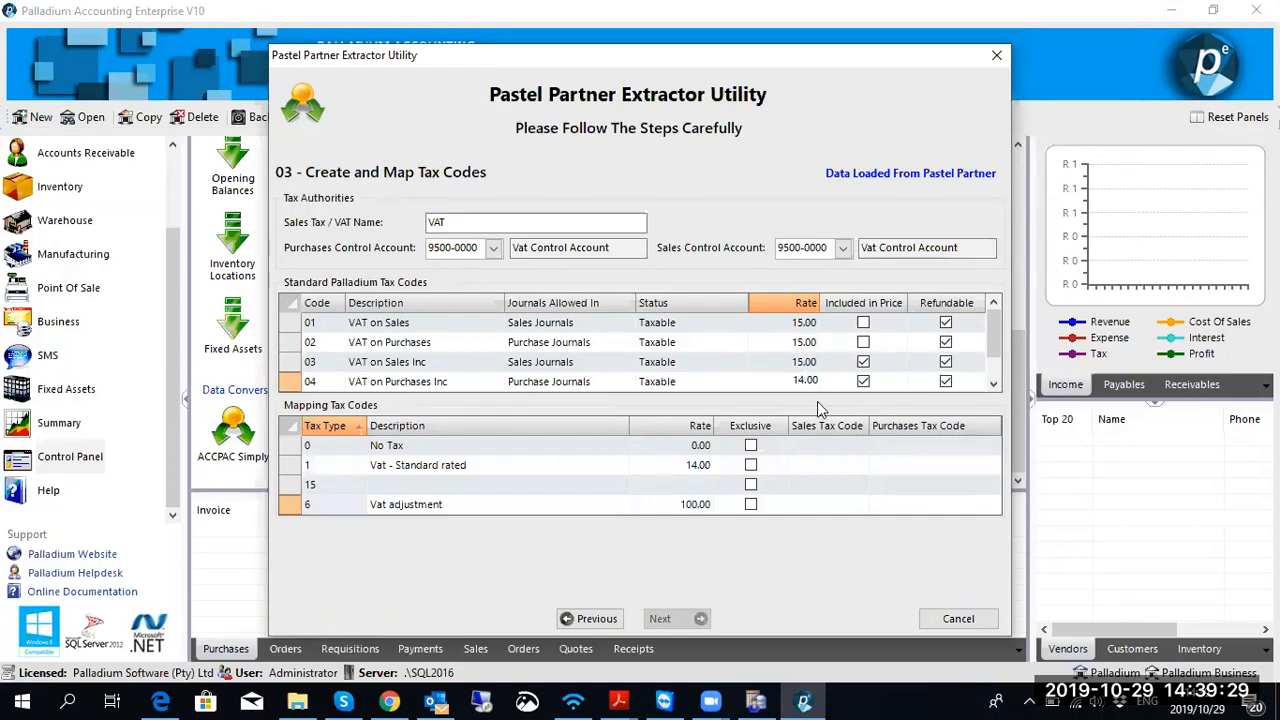
key("BackSpace")
type("5")
Step: Map the No Tax type to code 06 VAT Exempt for both sales and purchases
left_click_drag(991, 355, 967, 367)
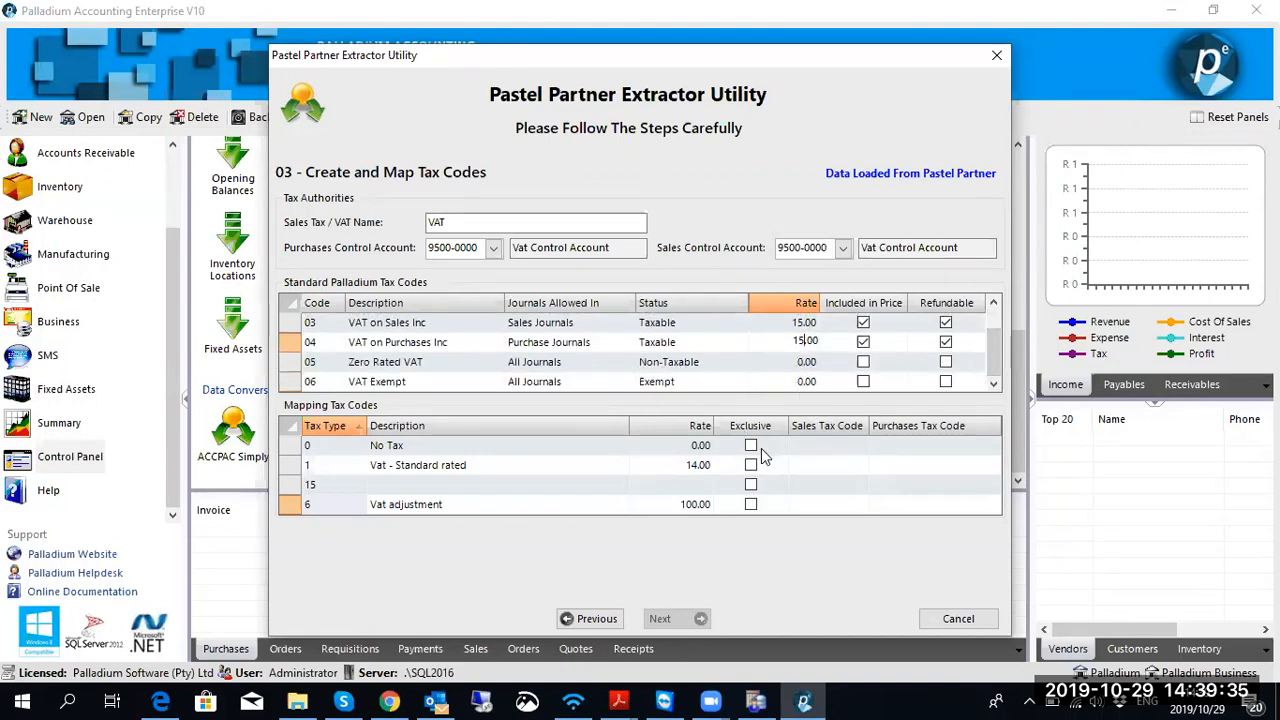
left_click(815, 446)
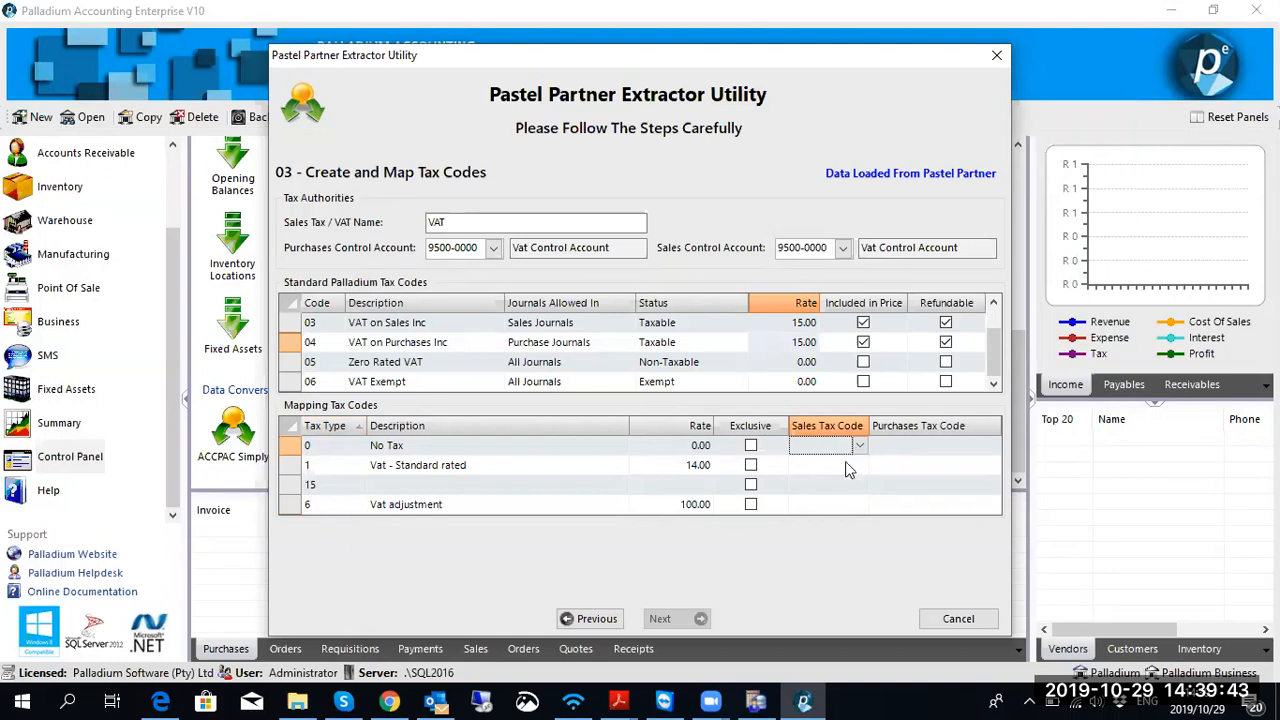
left_click(857, 446)
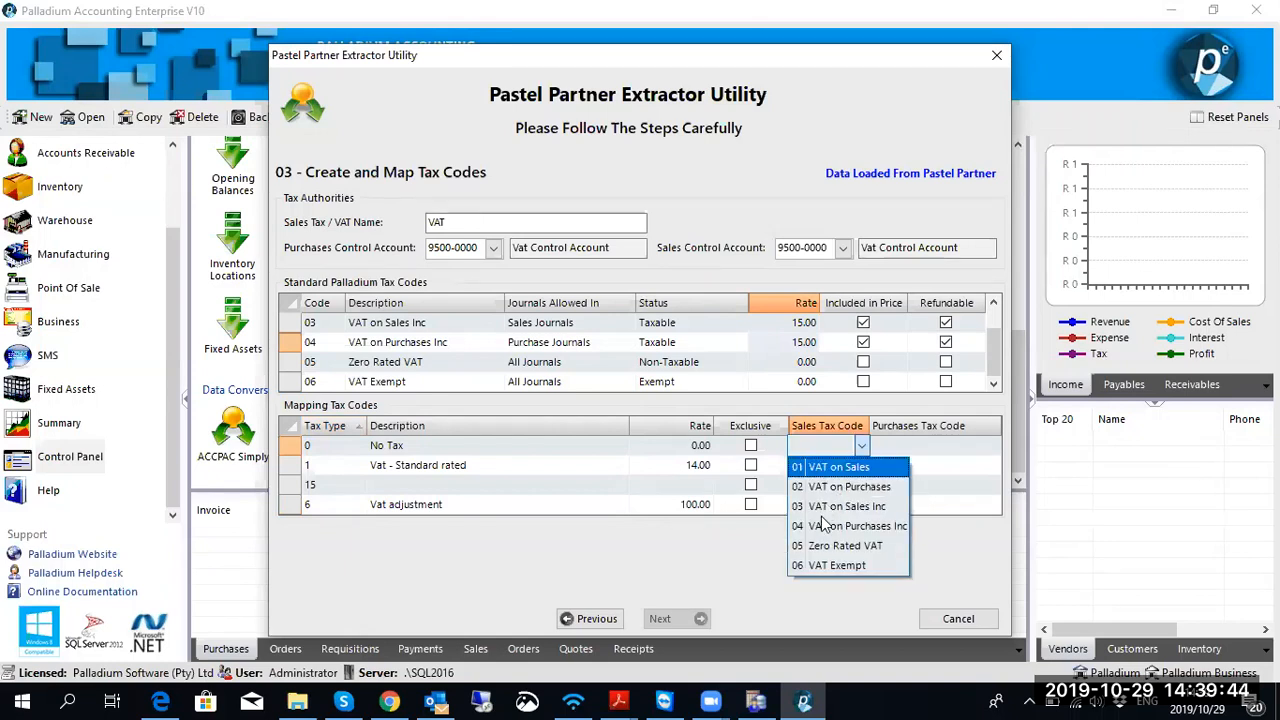
left_click(826, 568)
left_click(911, 448)
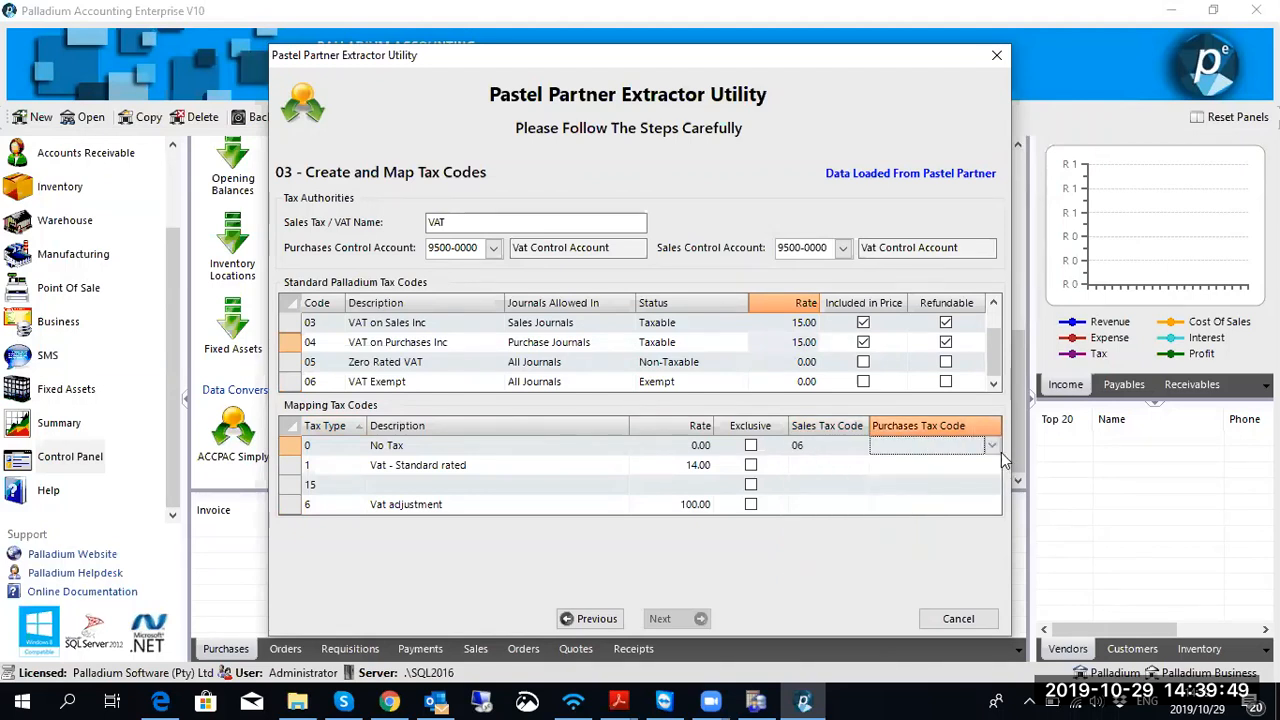
left_click(992, 445)
left_click(903, 565)
Step: Map the Vat - Standard rated type to sales tax code 01 and purchases tax code 02
left_click(845, 466)
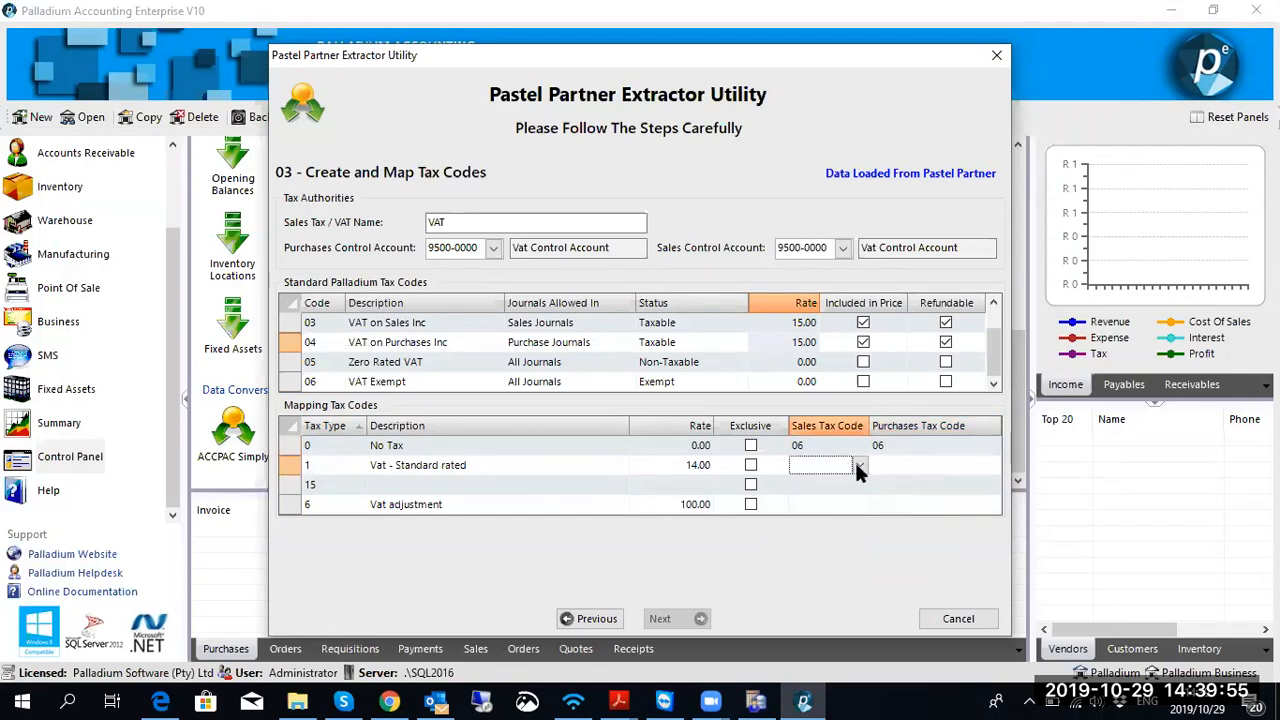
left_click(859, 468)
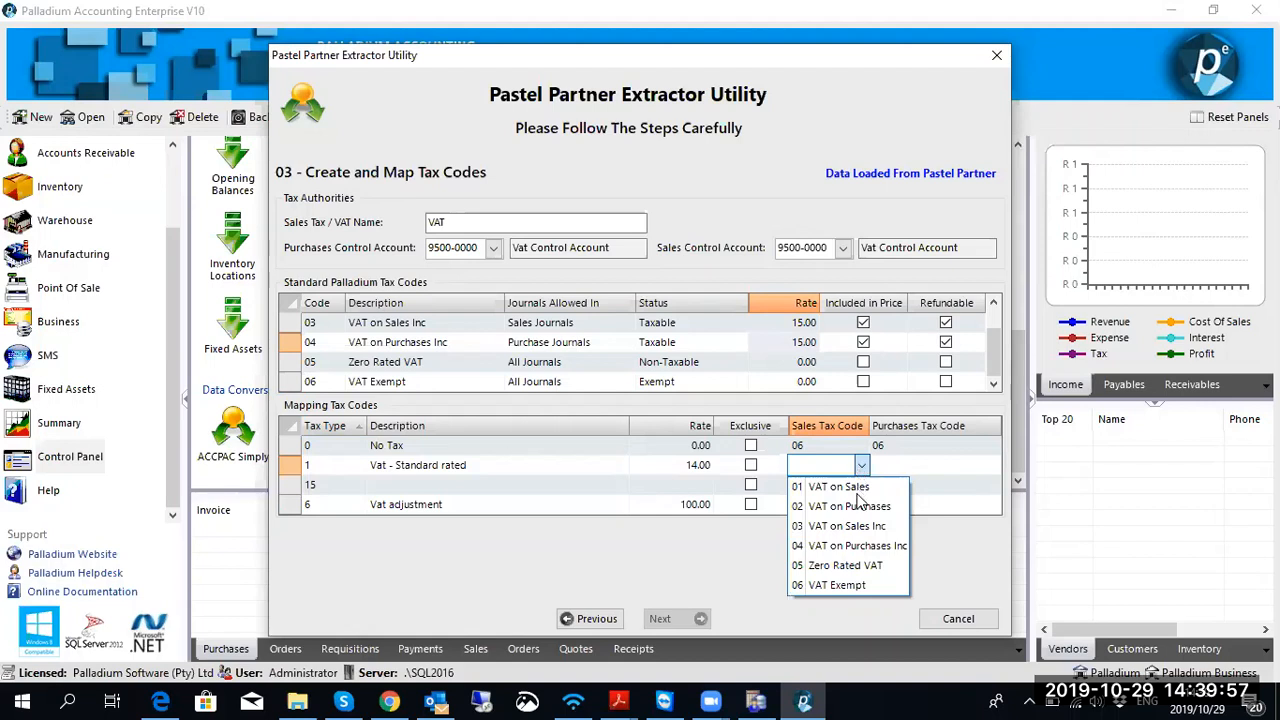
left_click(835, 486)
left_click(965, 466)
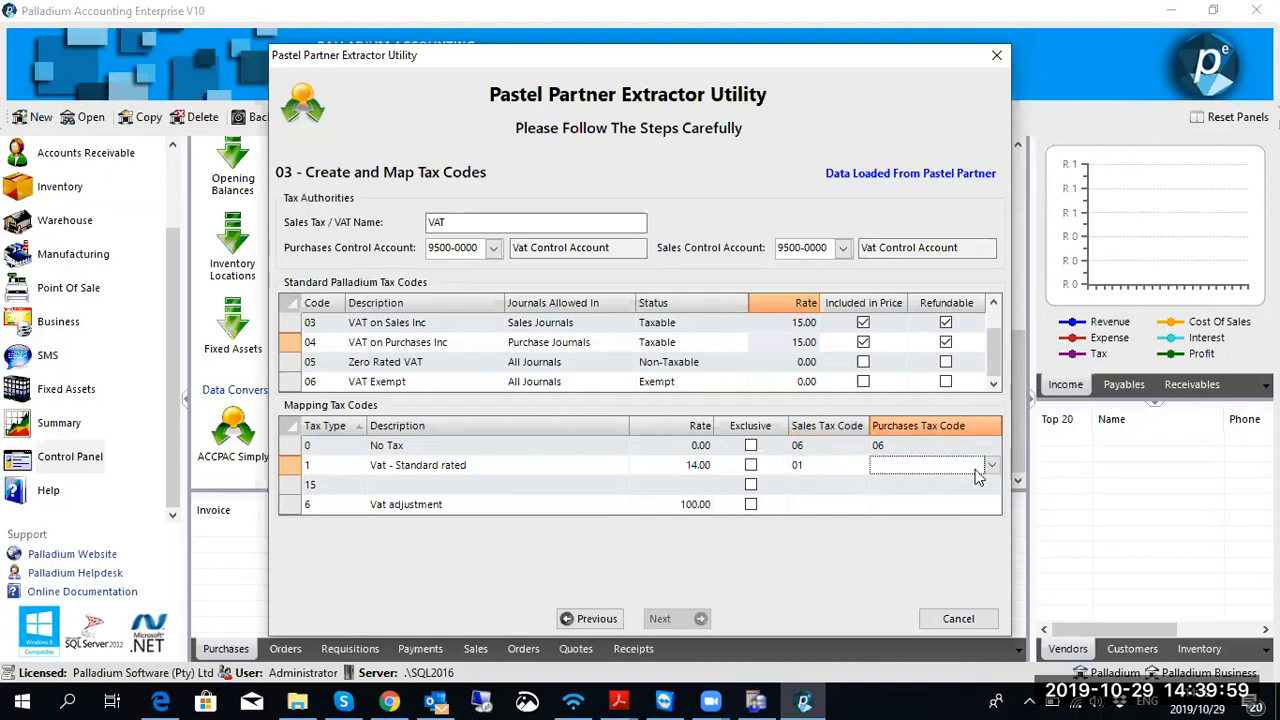
left_click(990, 466)
left_click(925, 507)
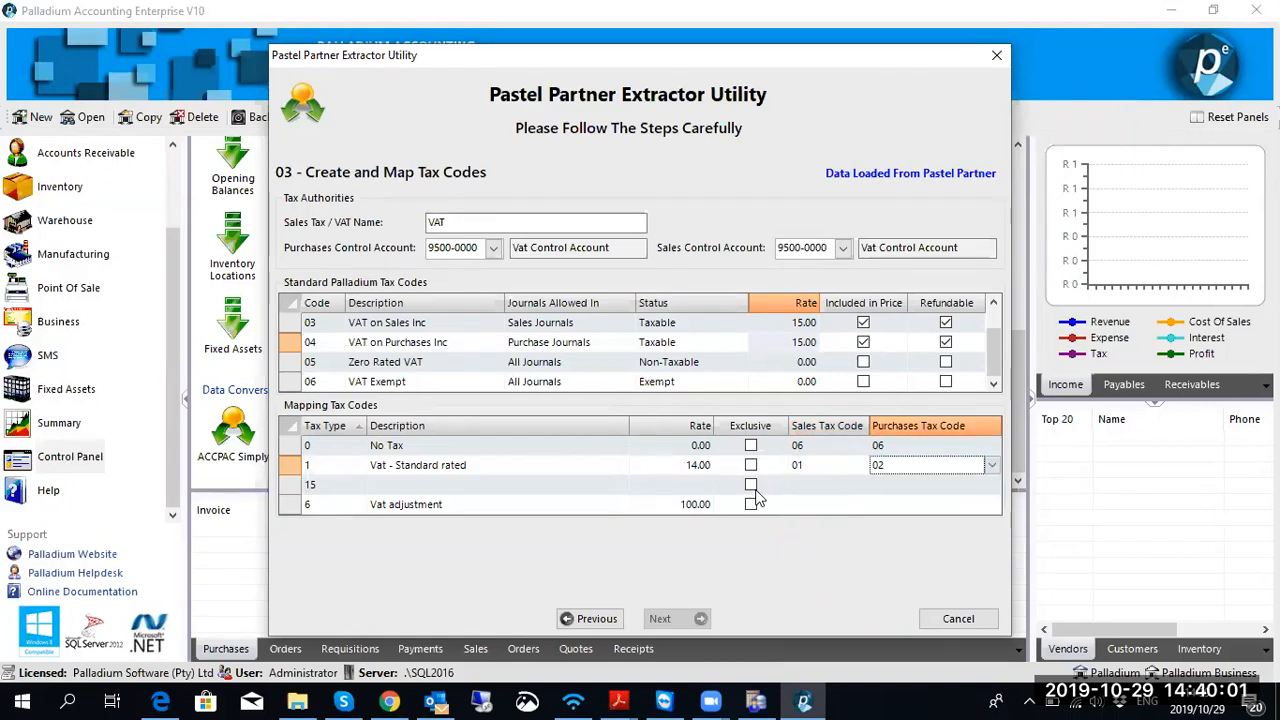
Step: Map tax type 15 to sales tax code 03 VAT on Sales Inc and purchases tax code 04 VAT on Purchases Inc
left_click(838, 486)
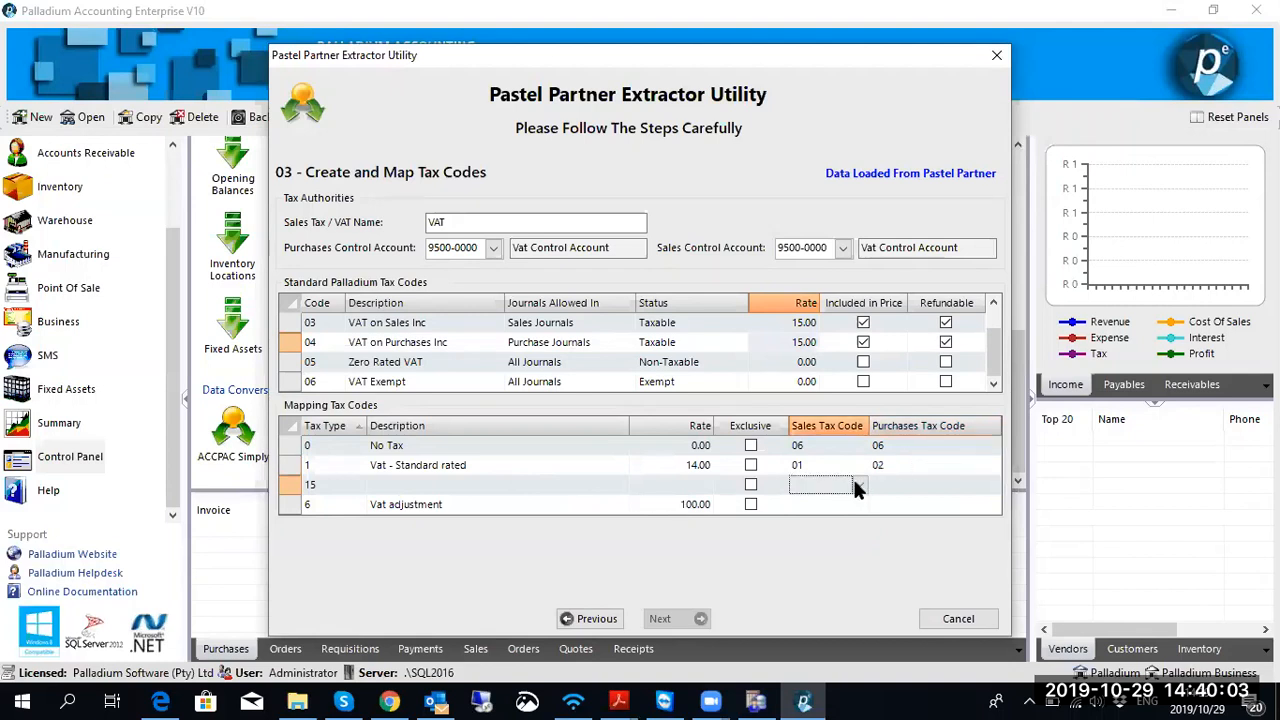
left_click(861, 485)
left_click(812, 546)
left_click(950, 484)
left_click(945, 485)
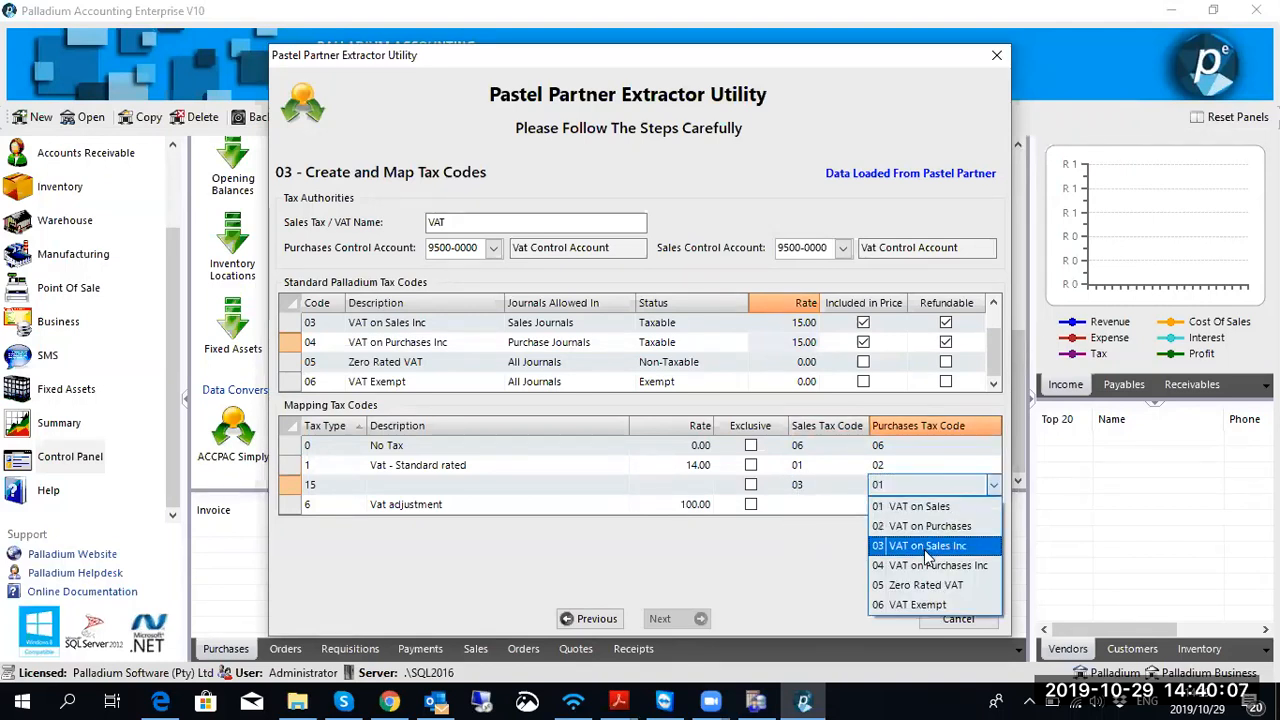
left_click(930, 565)
Step: Map the Vat adjustment type to sales tax code 01 and purchases tax code 02, and continue to the terms stage
left_click(812, 508)
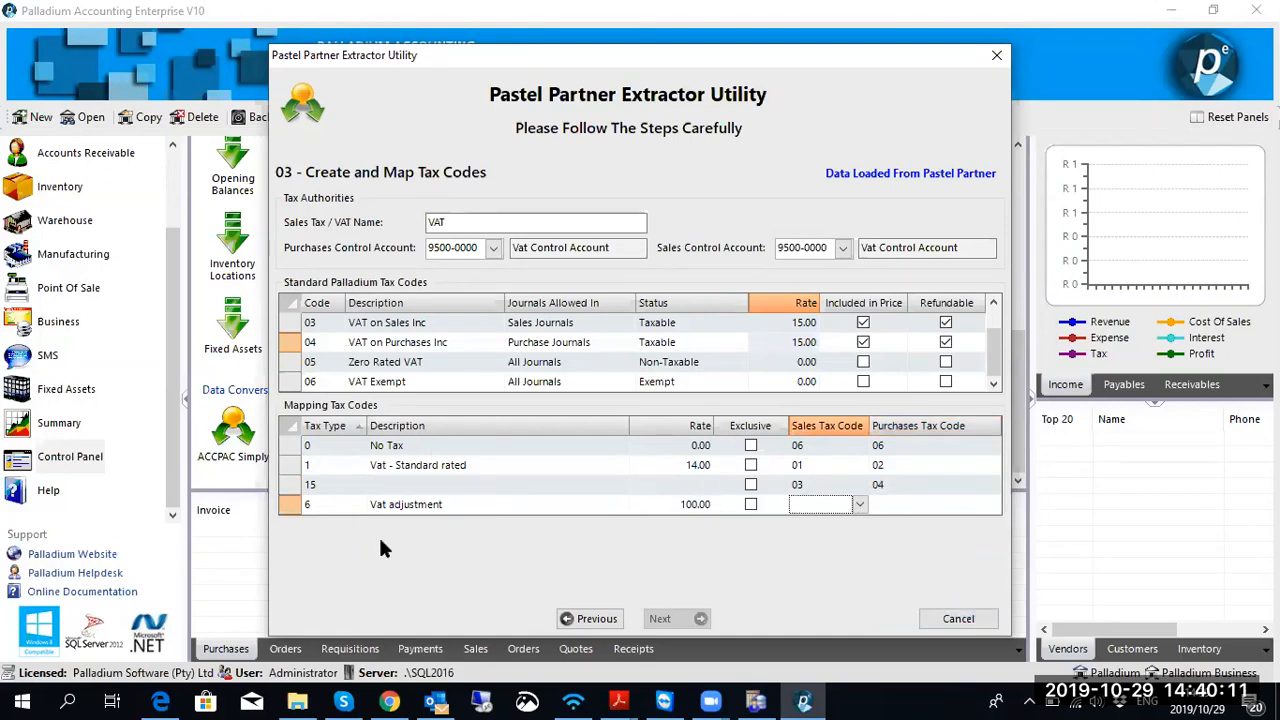
left_click(857, 505)
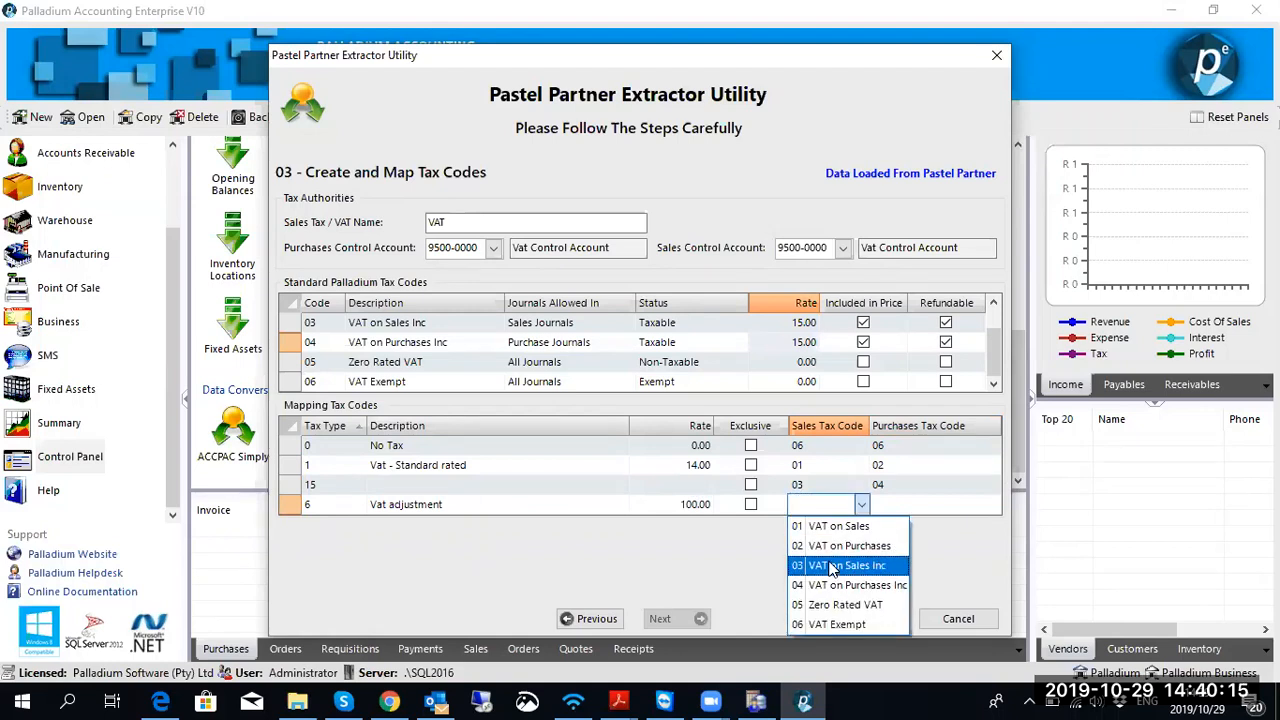
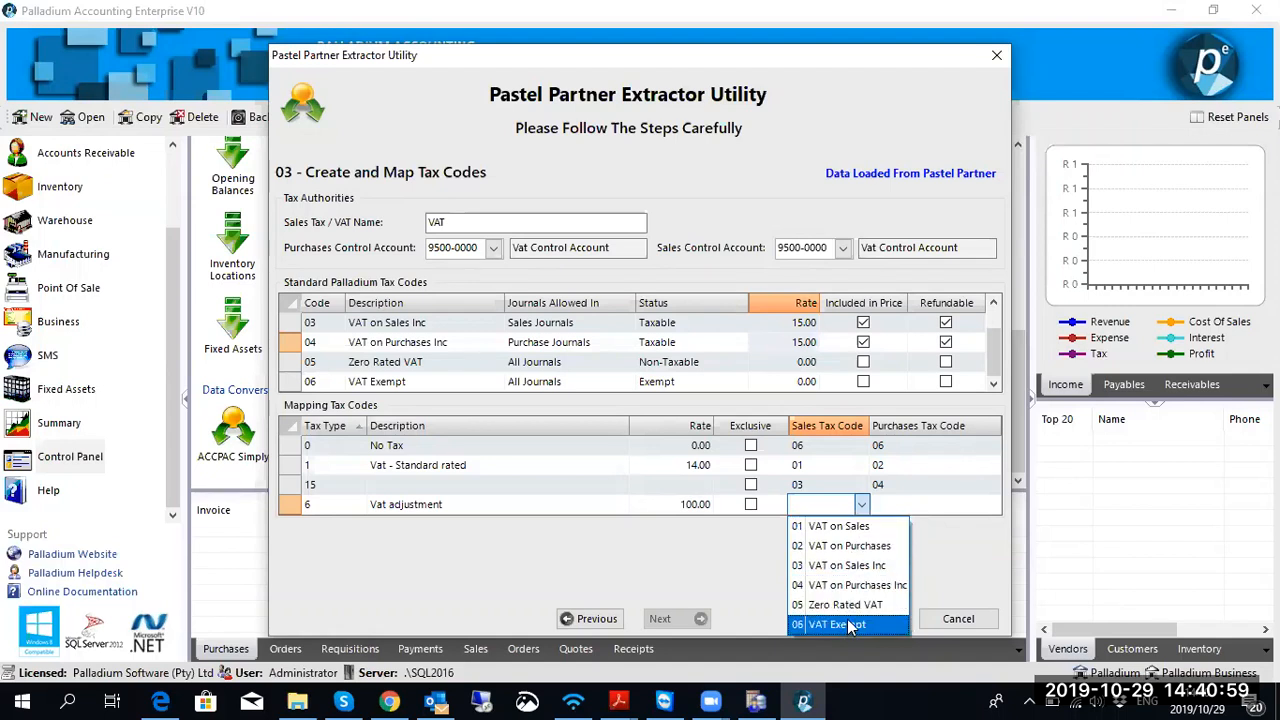
left_click(850, 532)
left_click(920, 504)
left_click(920, 504)
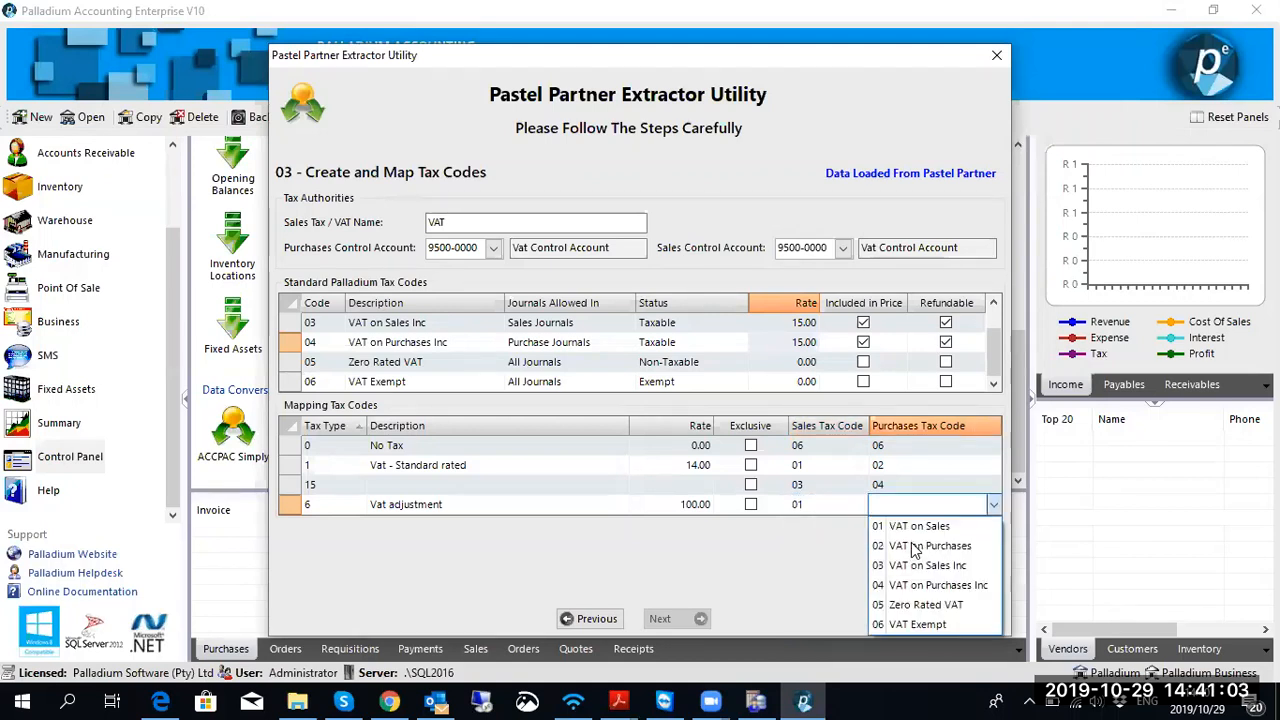
left_click(914, 547)
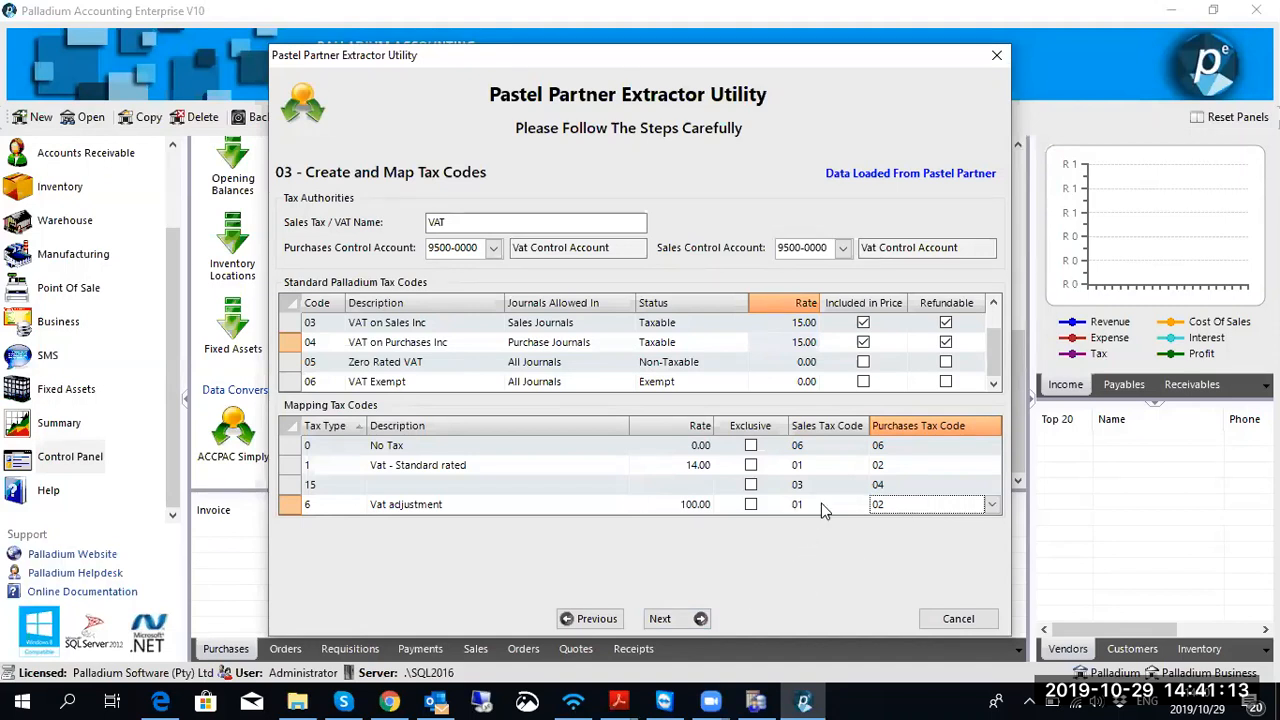
left_click(675, 619)
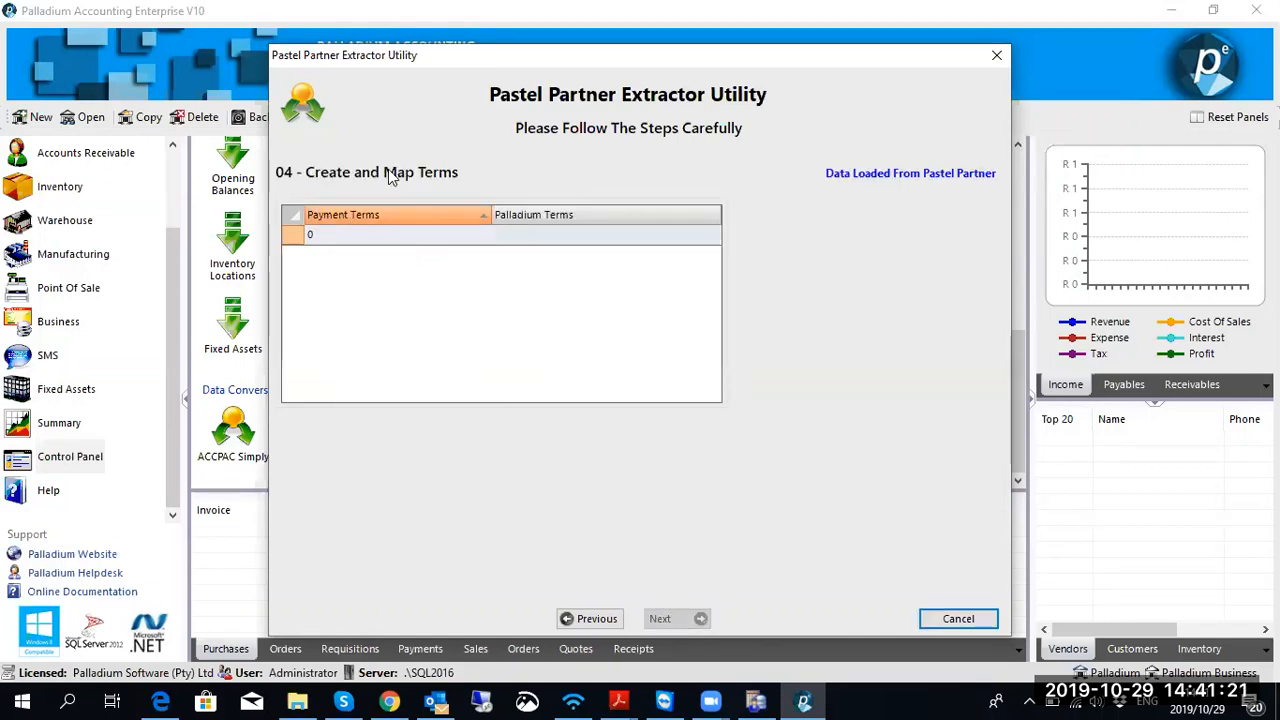
Step: Create a term named COD with Cash on Delivery enabled, map payment term 0 to it, and continue to the account sets stage
left_click(598, 234)
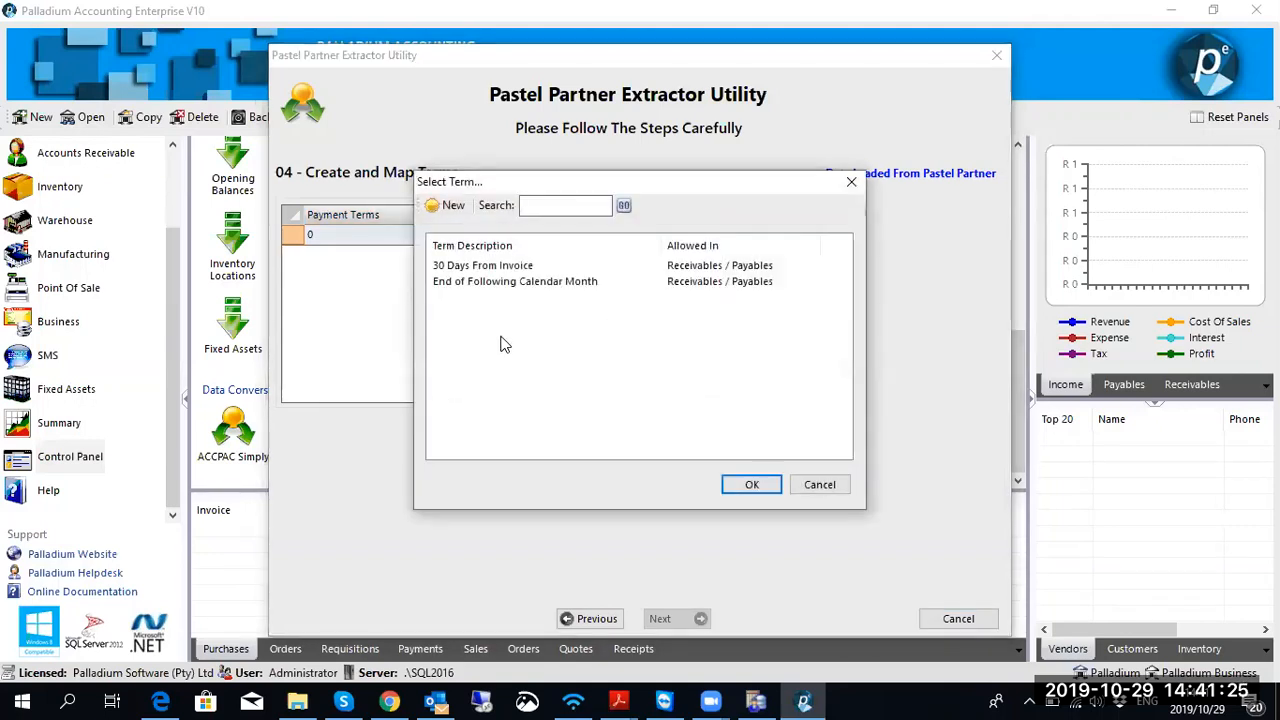
left_click(432, 208)
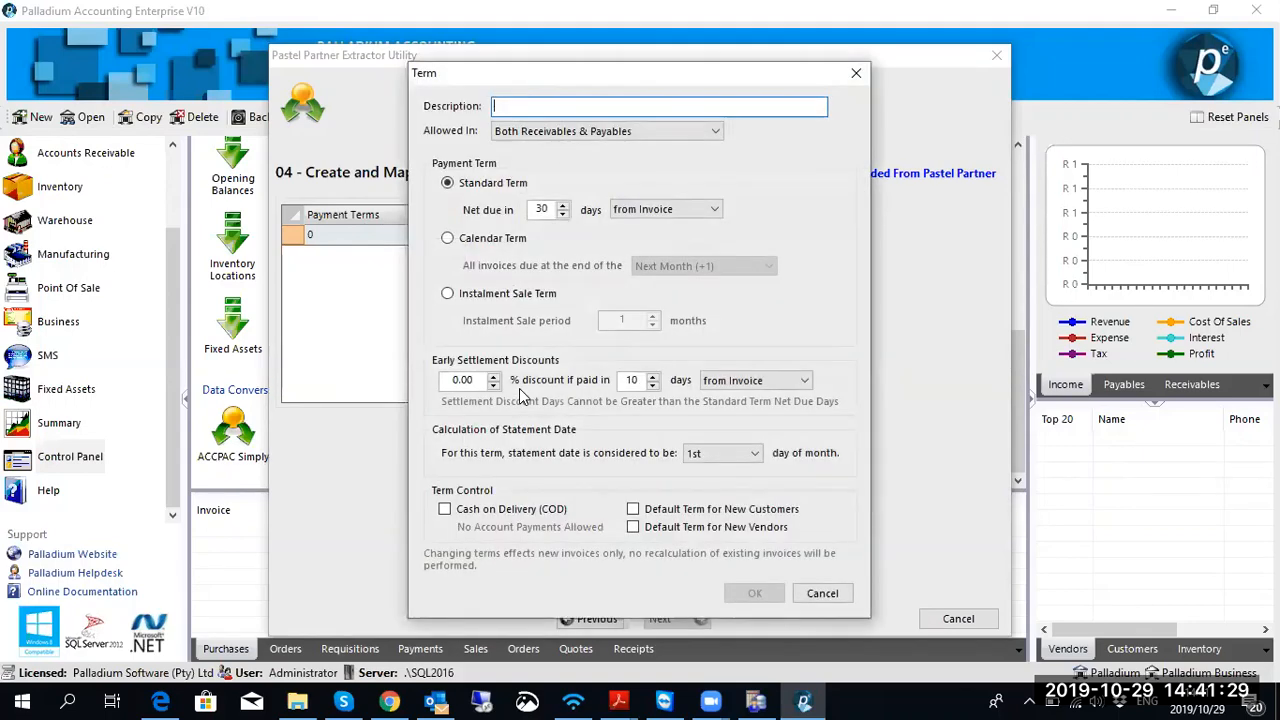
type("COD")
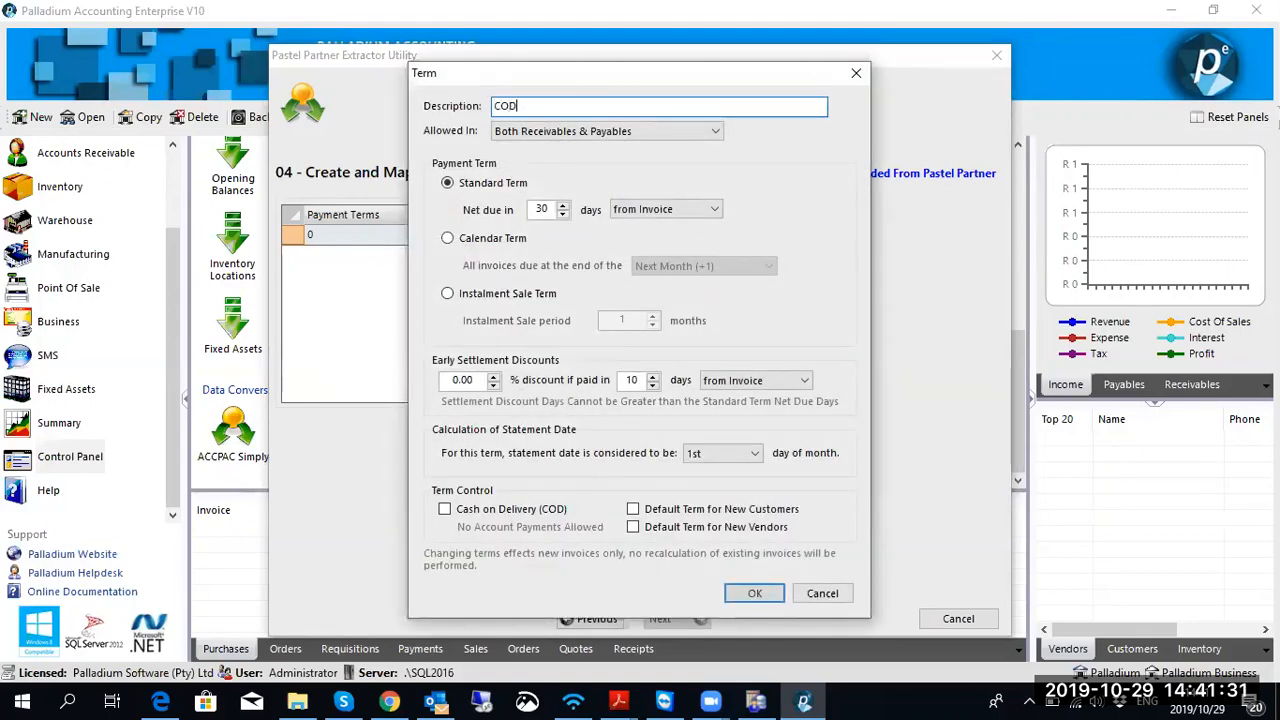
left_click(445, 510)
left_click(755, 593)
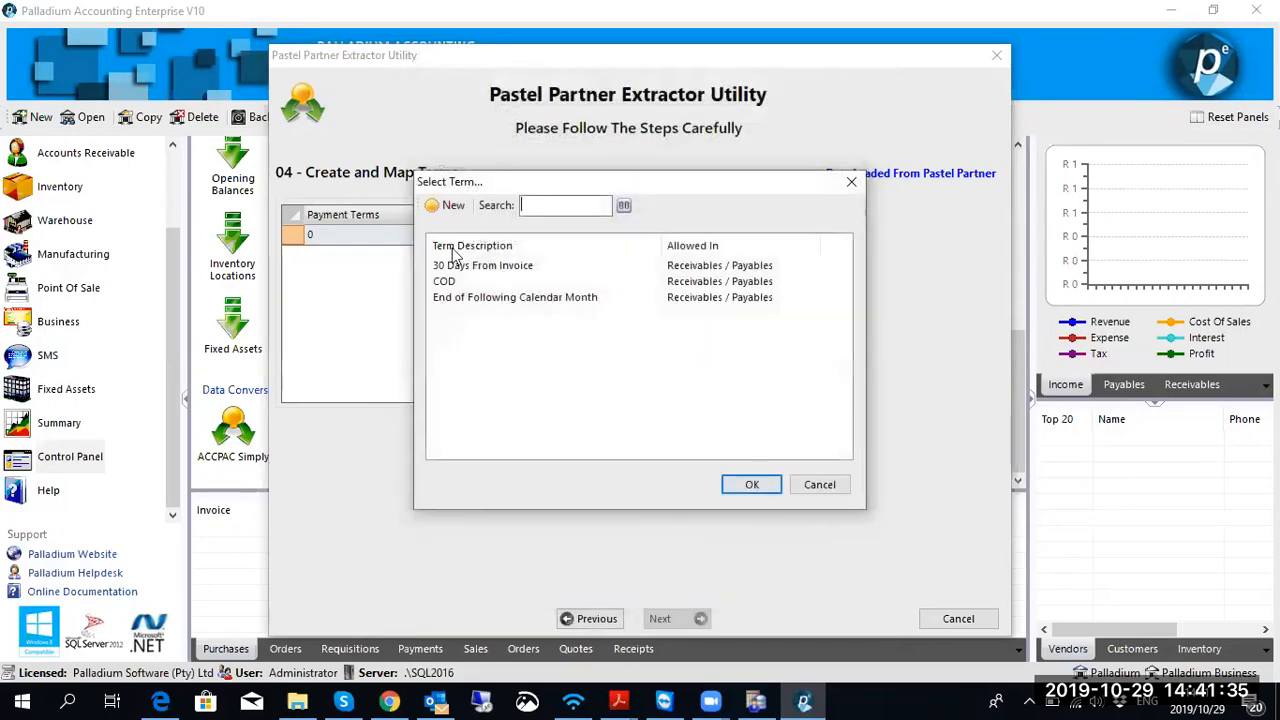
double_click(458, 283)
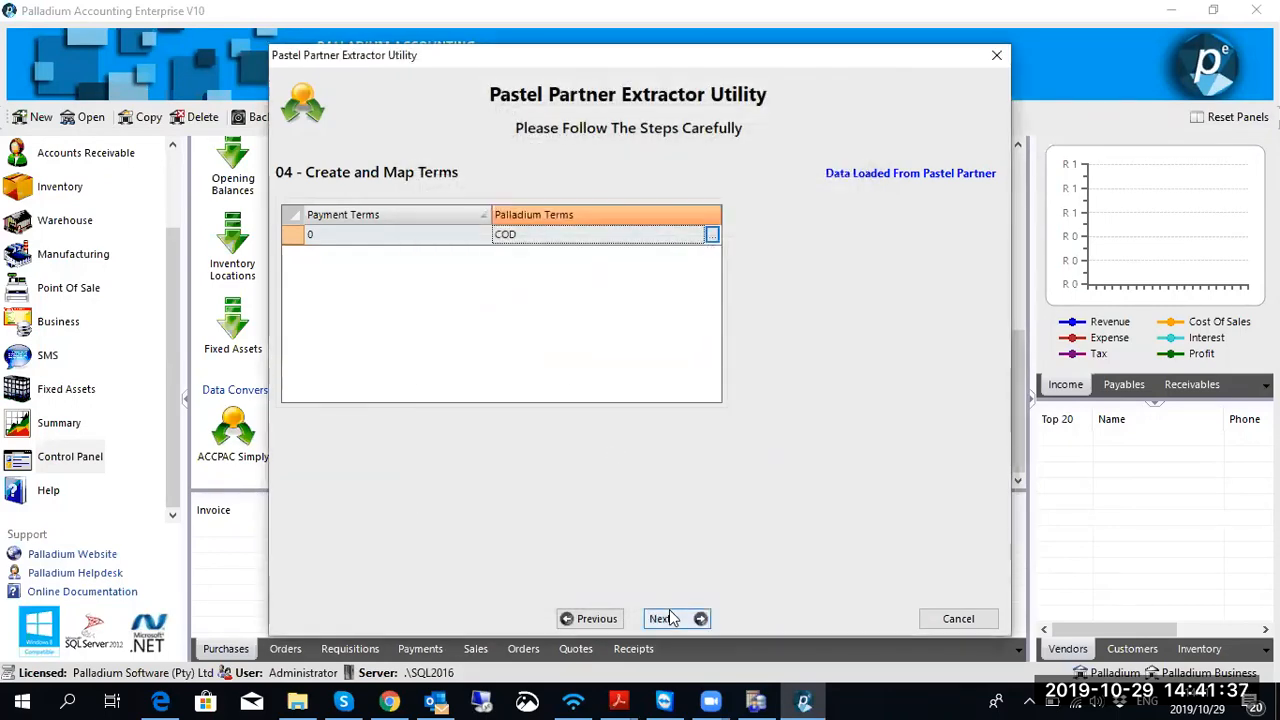
left_click(664, 618)
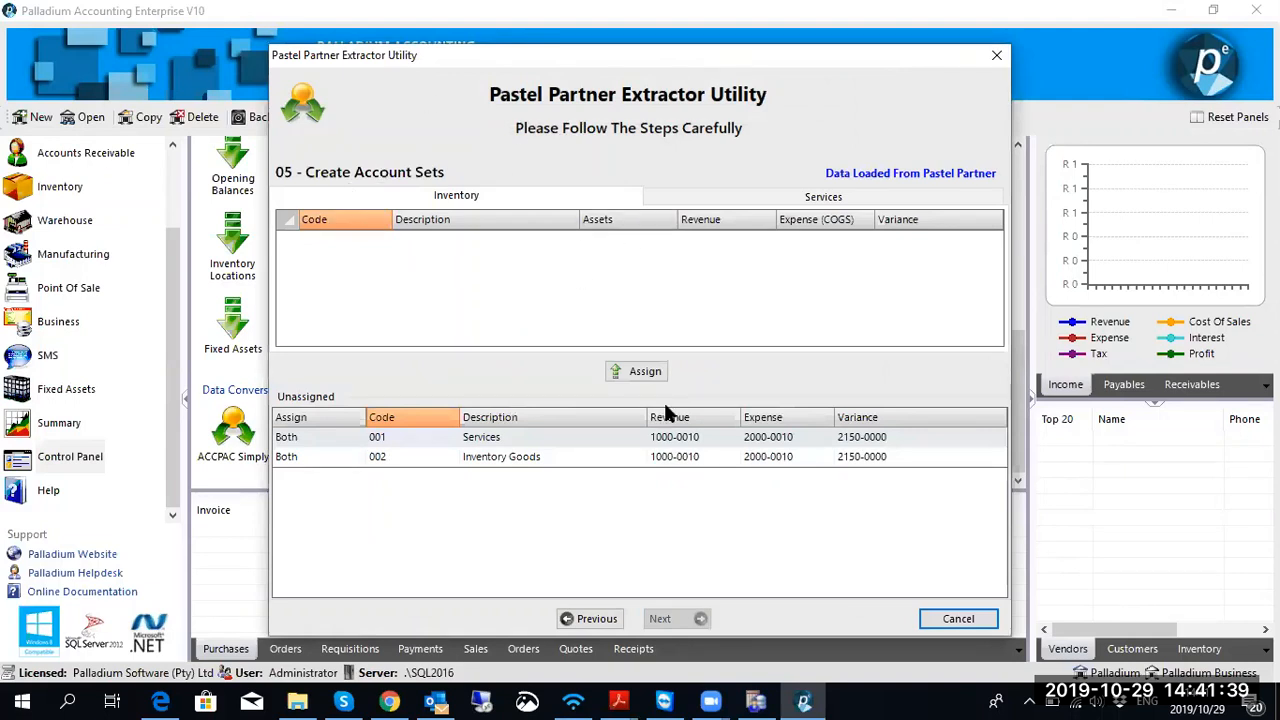
Step: Assign the unassigned inventory account sets, with assets account 7500-0000 Beeline Stock for Services and 7700-0000 Inventory Control Account for Inventory Goods
left_click(638, 374)
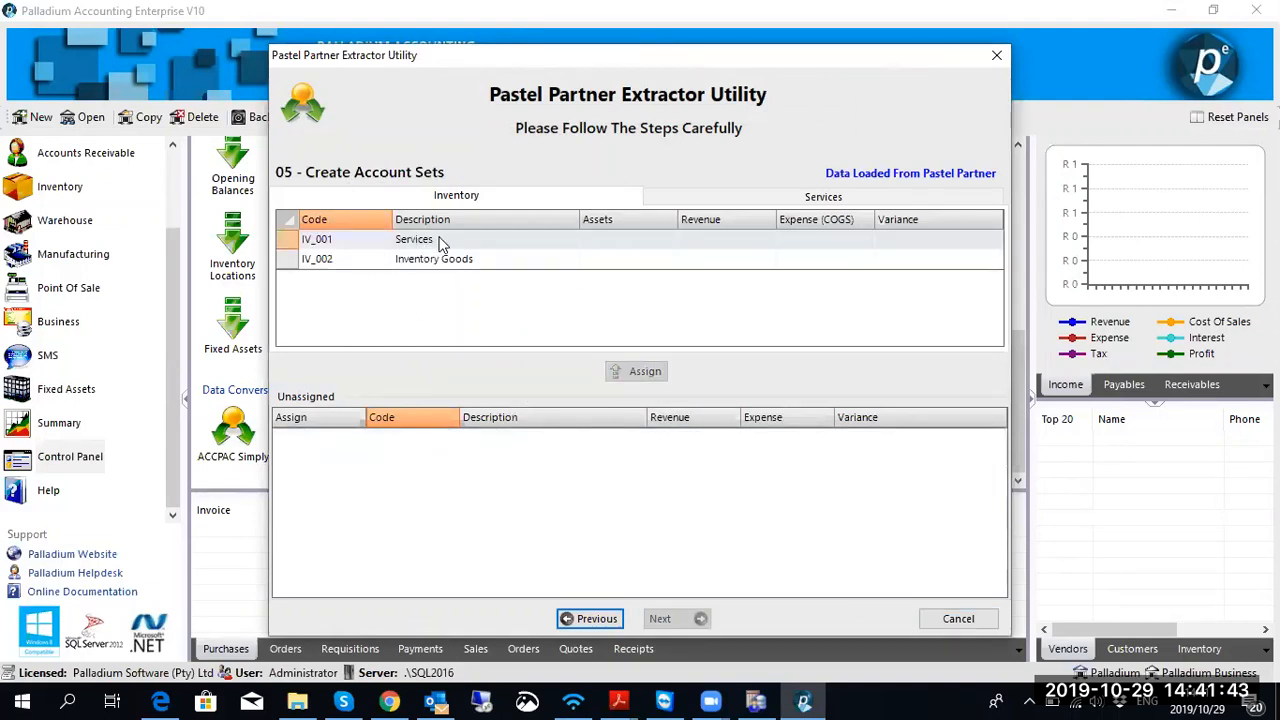
left_click(665, 242)
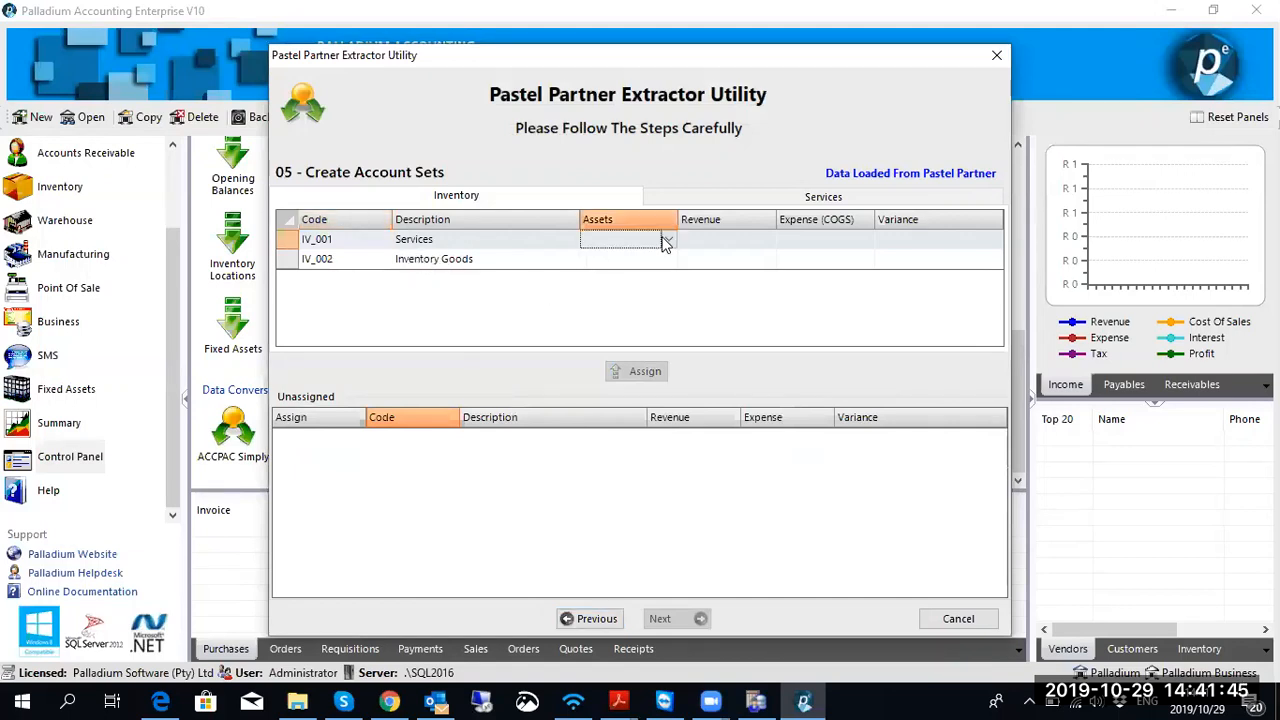
left_click(670, 242)
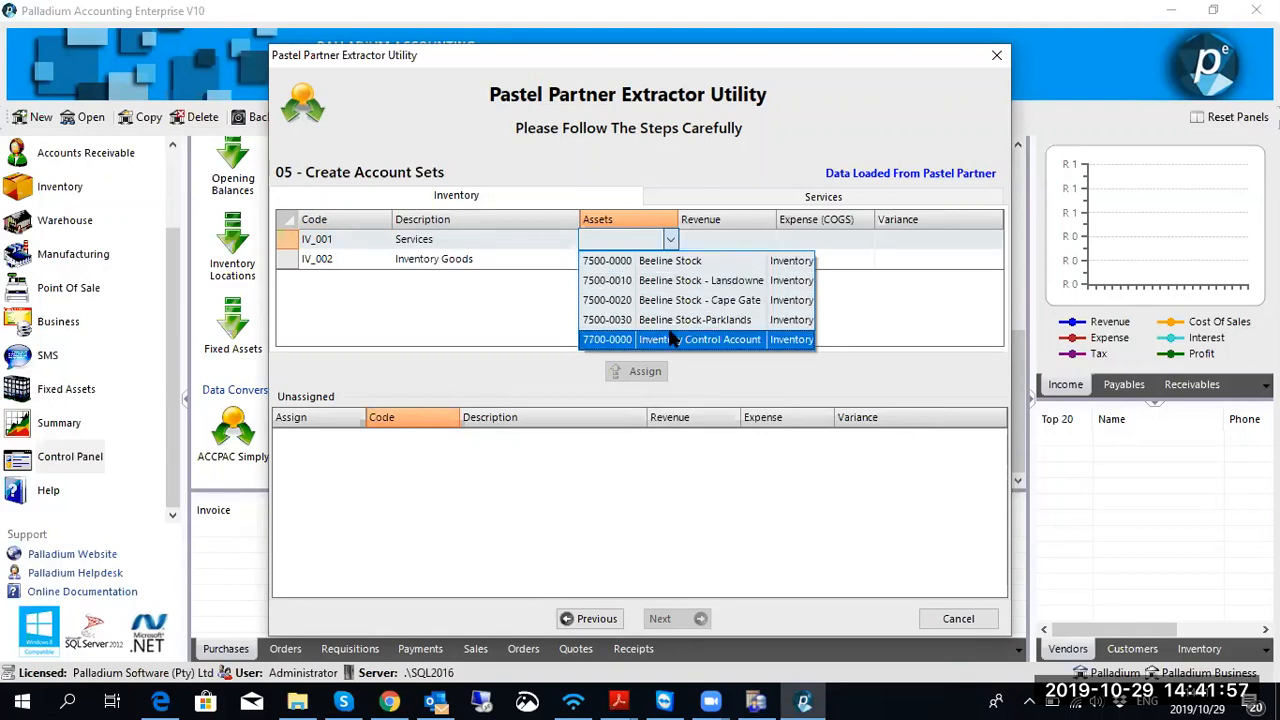
left_click(675, 262)
left_click(645, 259)
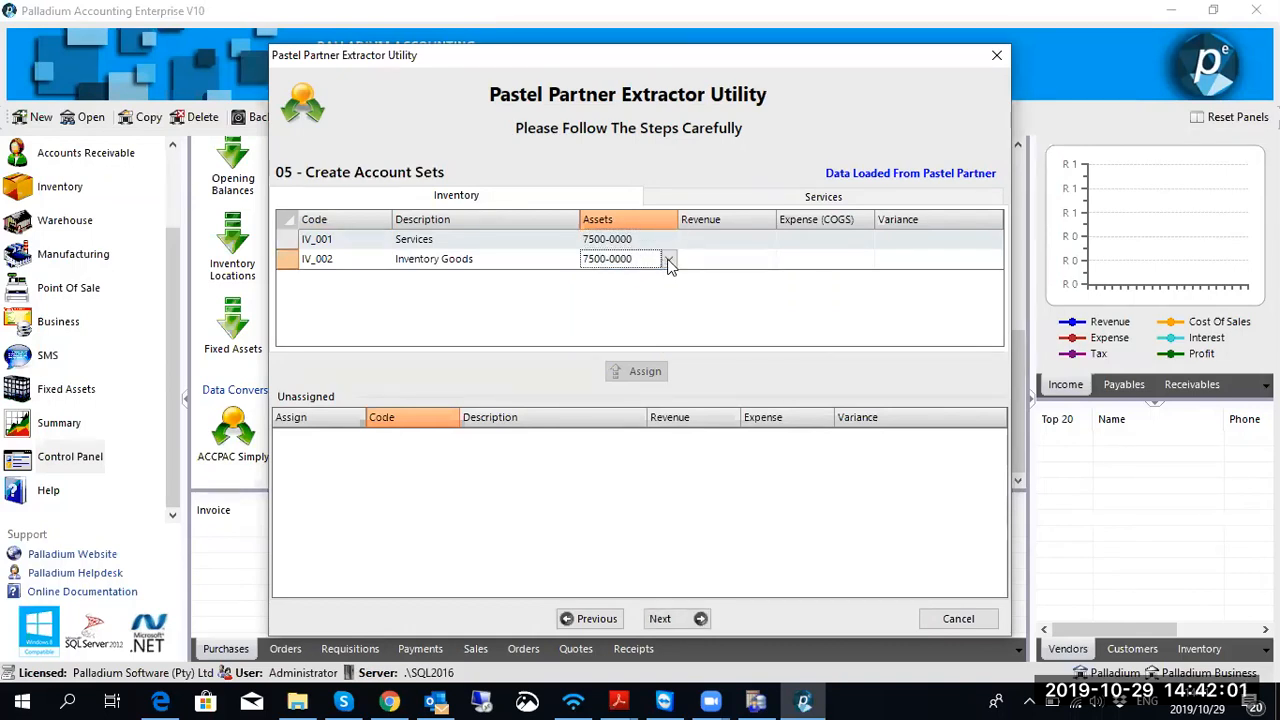
left_click(669, 259)
left_click(672, 359)
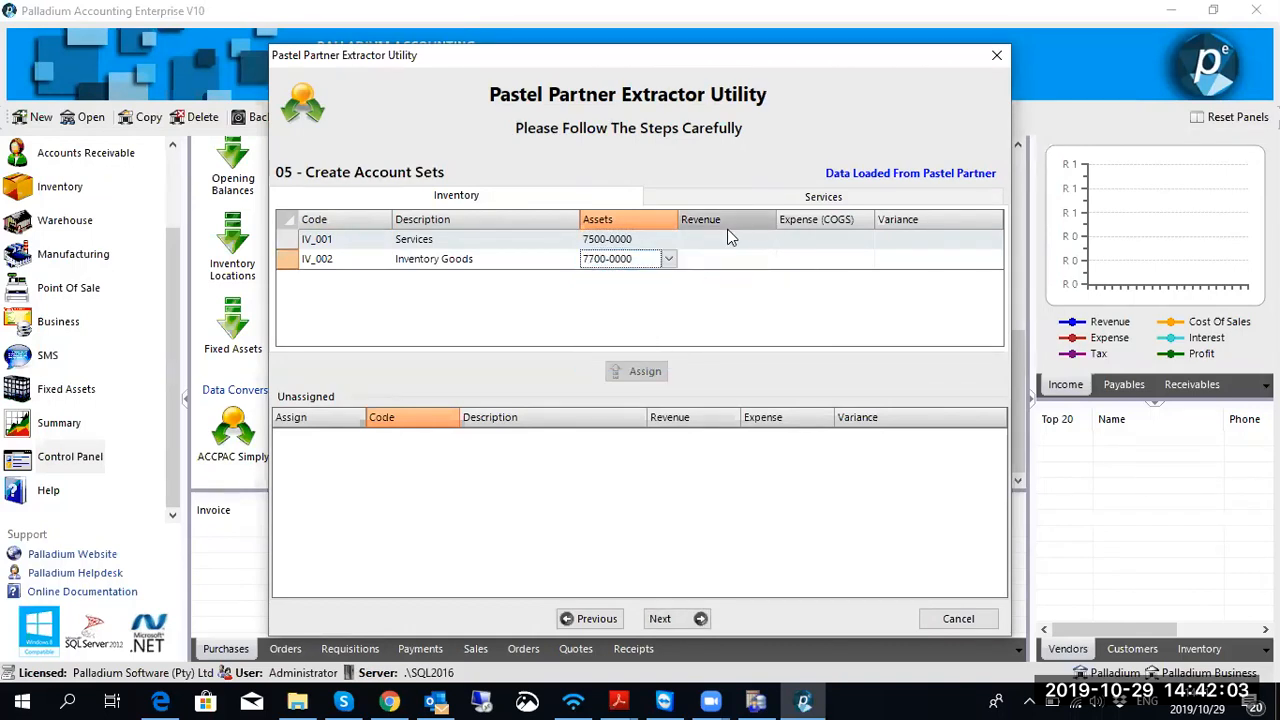
Step: Set the revenue account to 1000-0000 Sales for both inventory account sets, Services and Inventory Goods
left_click(729, 239)
left_click(769, 239)
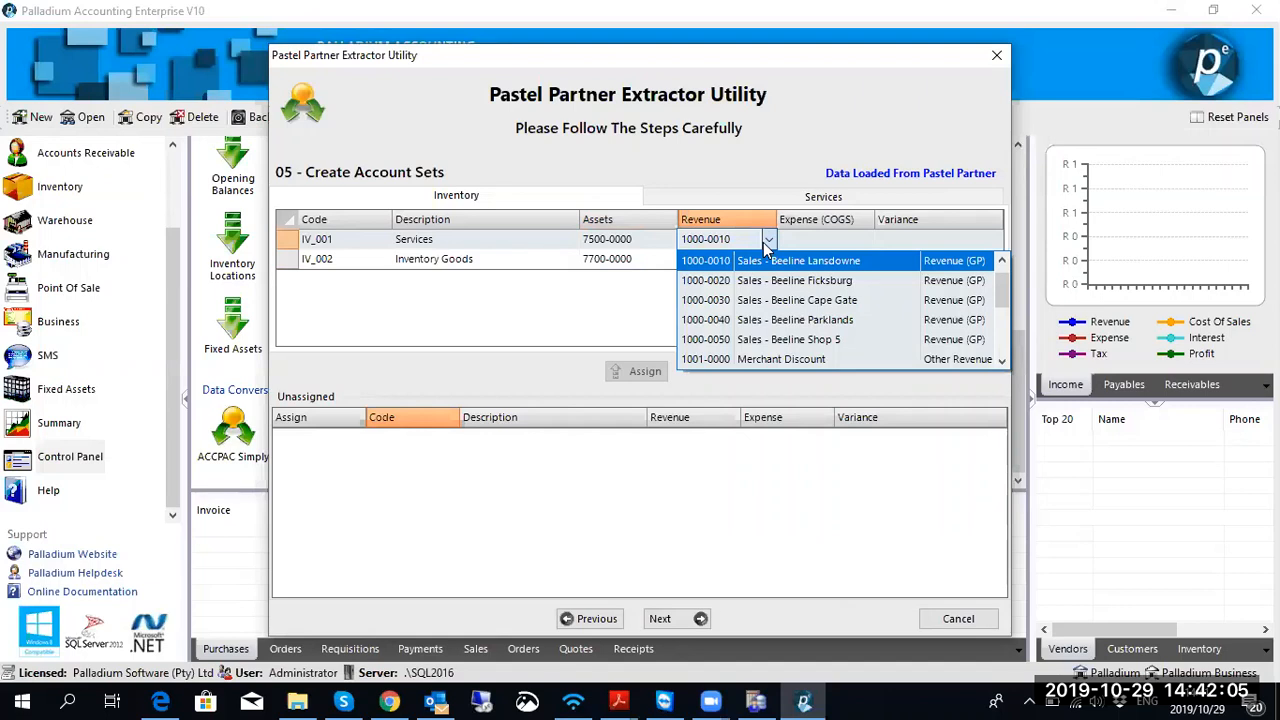
scroll(772, 288, "down", 5)
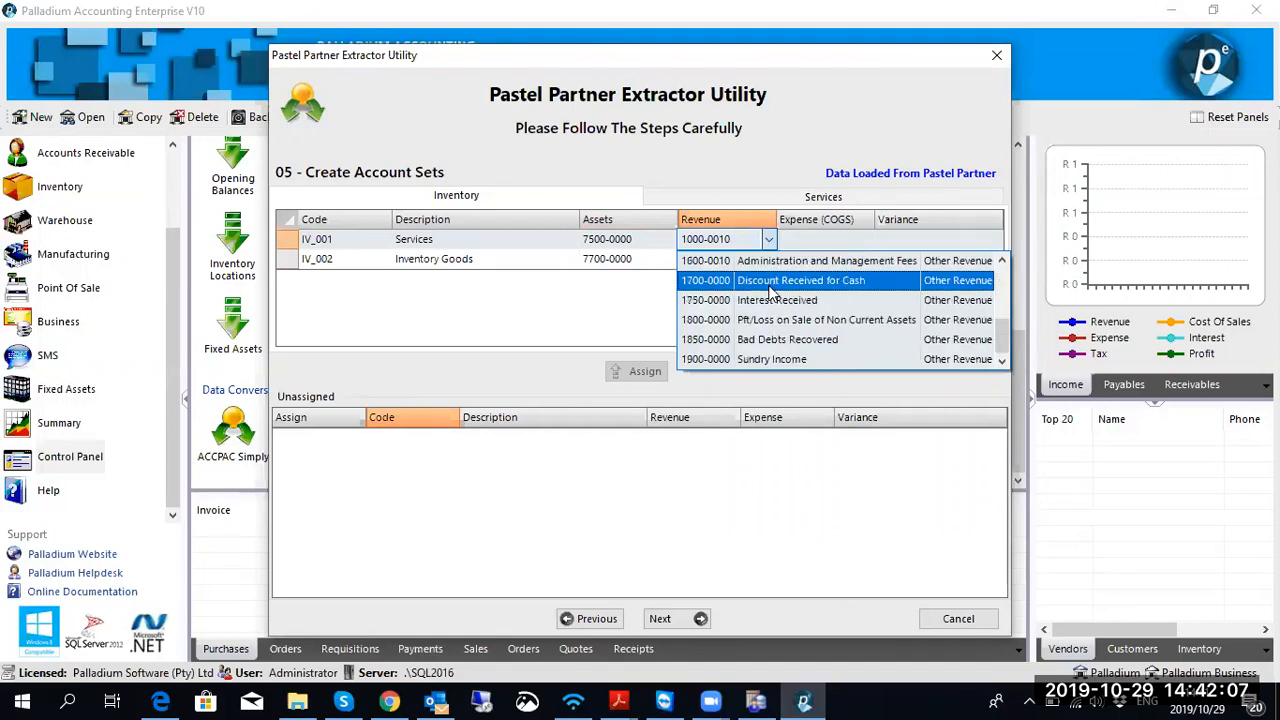
scroll(772, 290, "up", 6)
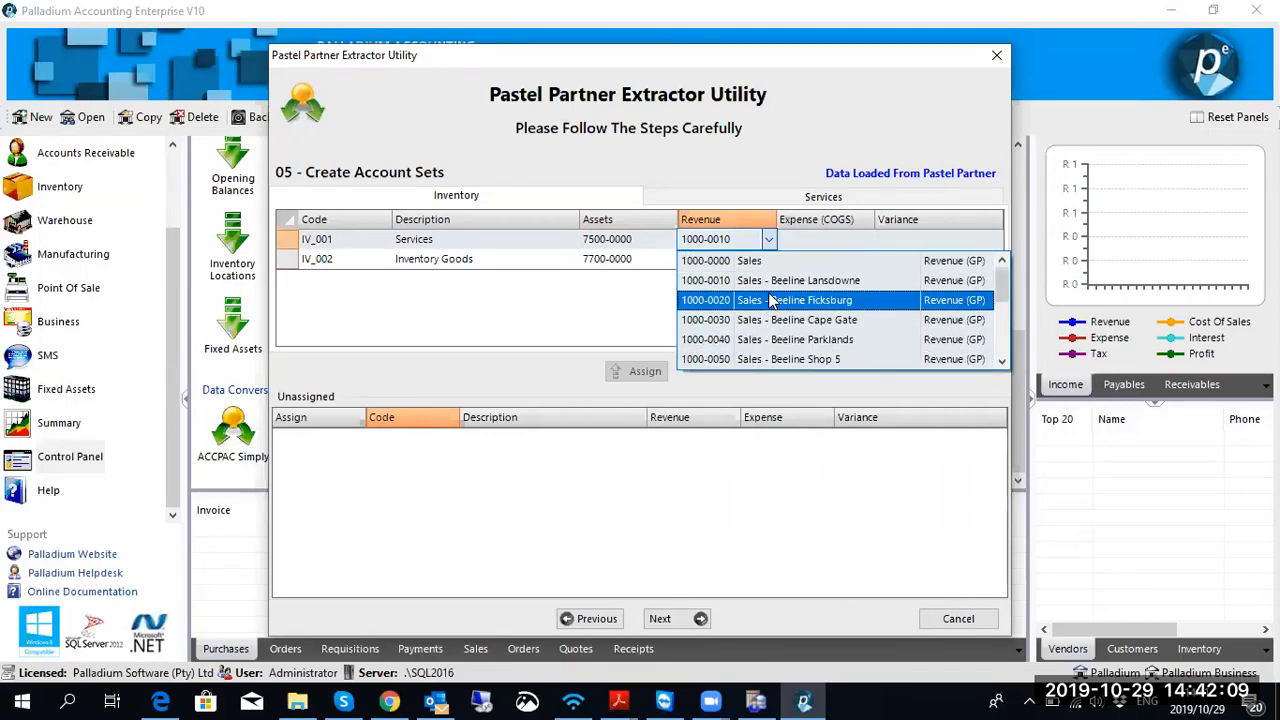
left_click(748, 262)
left_click(766, 260)
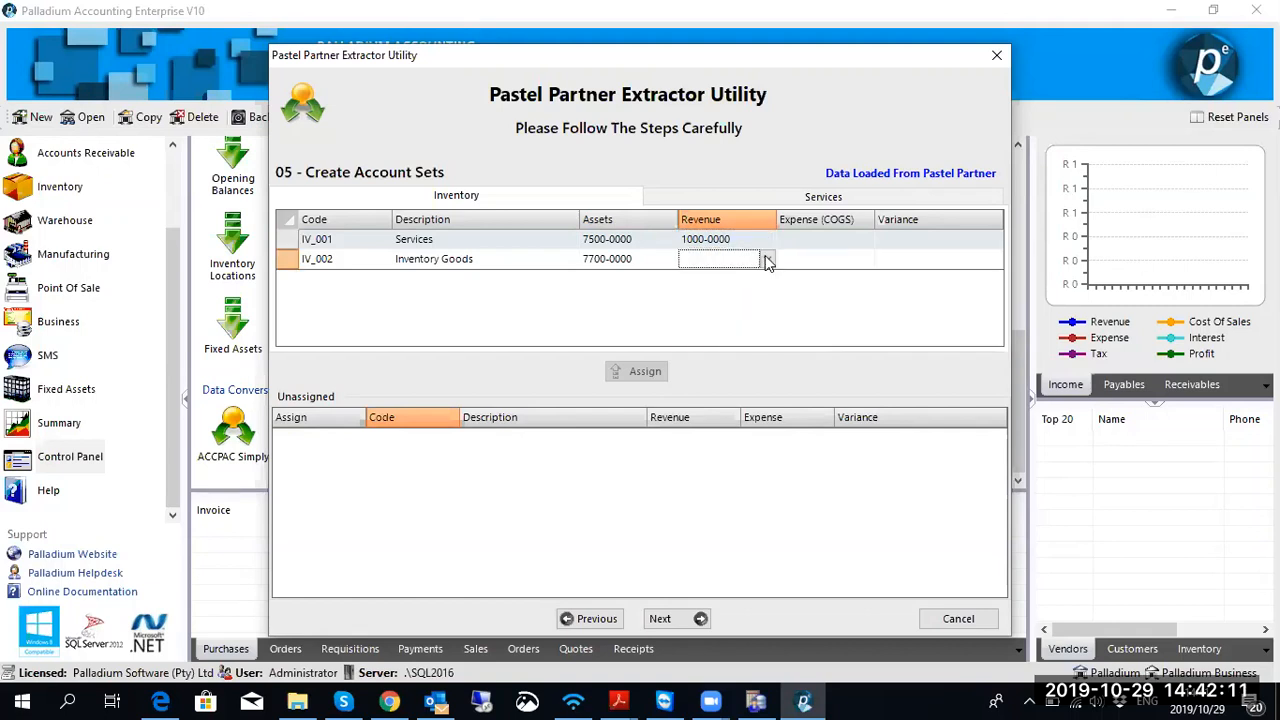
left_click(768, 260)
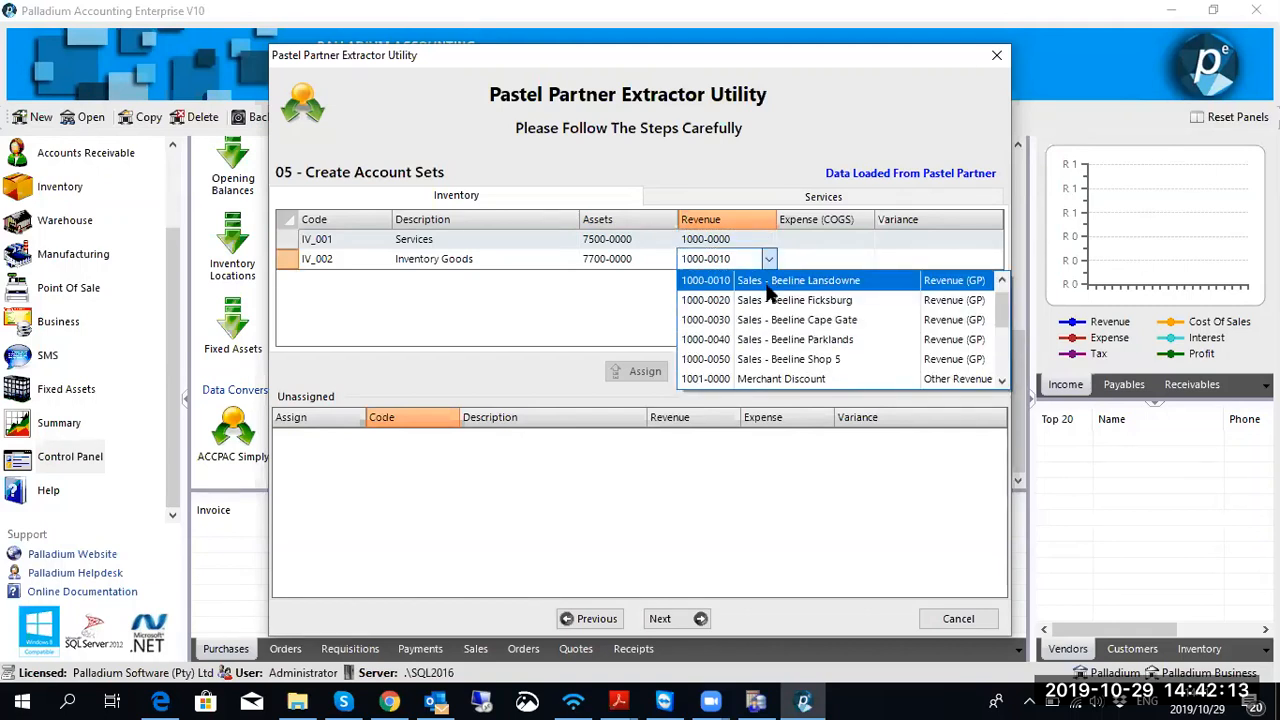
scroll(773, 327, "up", 1)
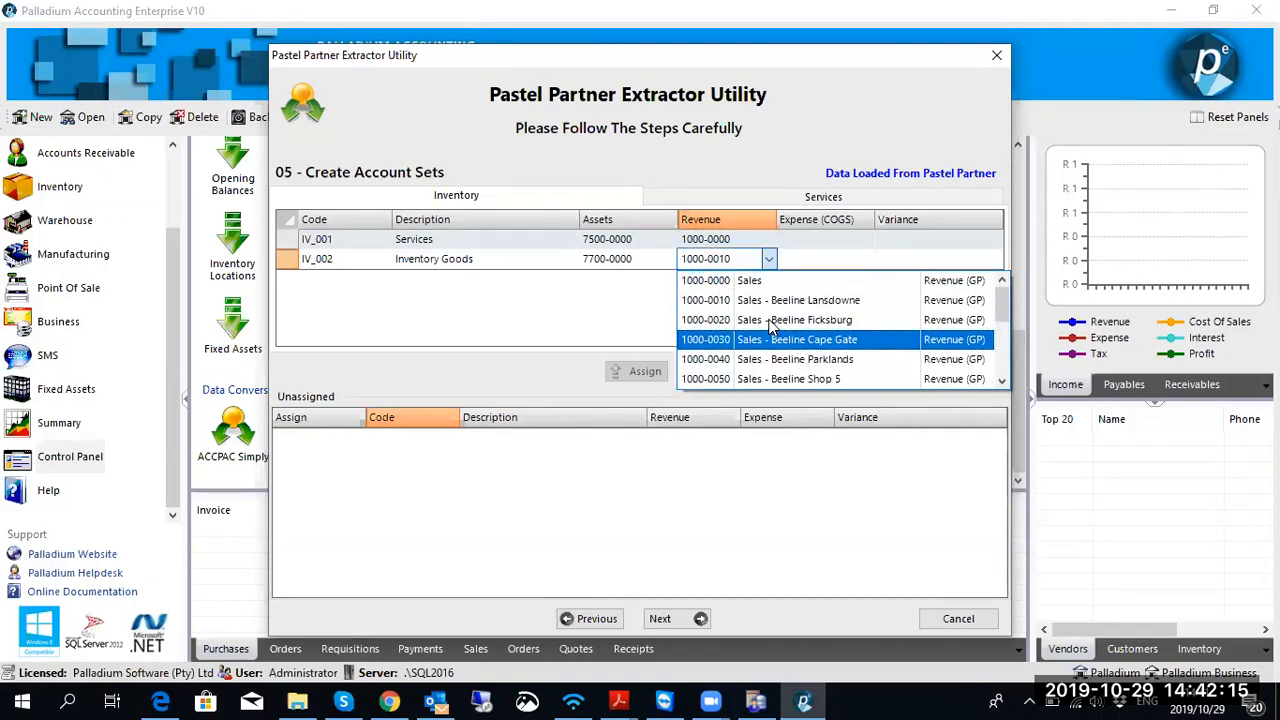
left_click(773, 289)
Step: Set the Expense (COGS) account of the Services inventory account set to 2000-0000 Cost of Sales / Purchases
left_click(846, 242)
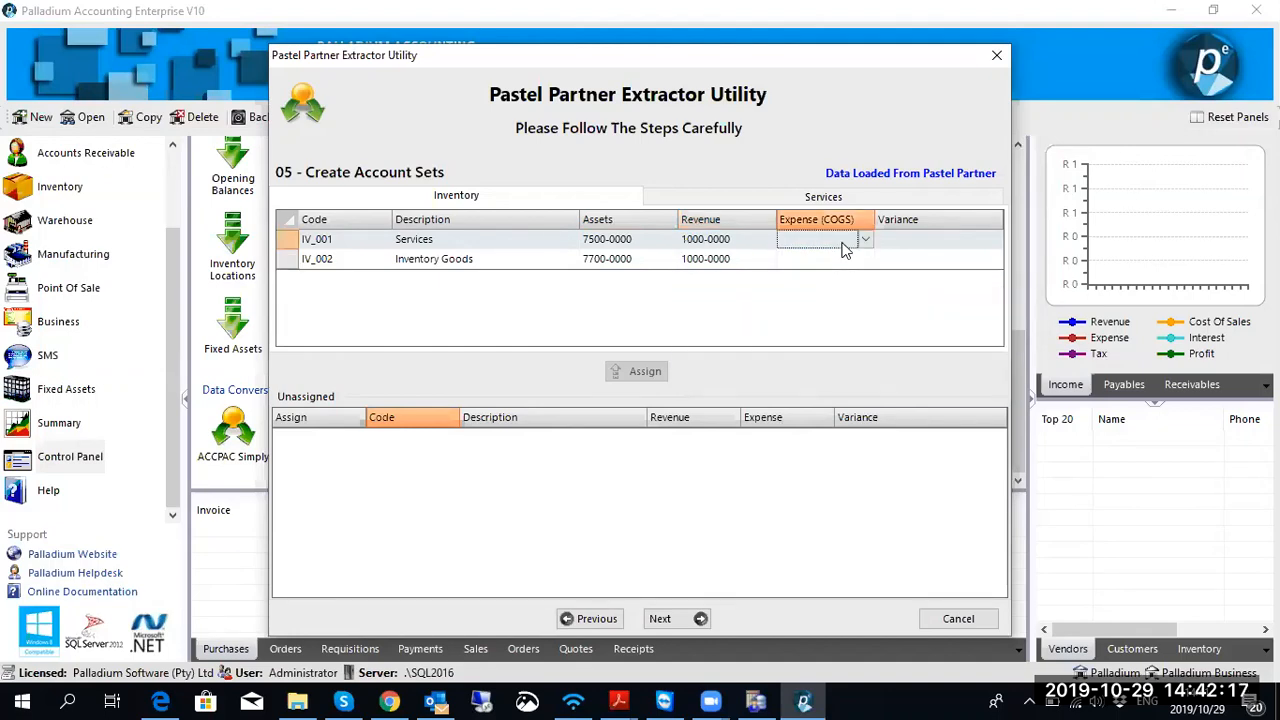
left_click(862, 241)
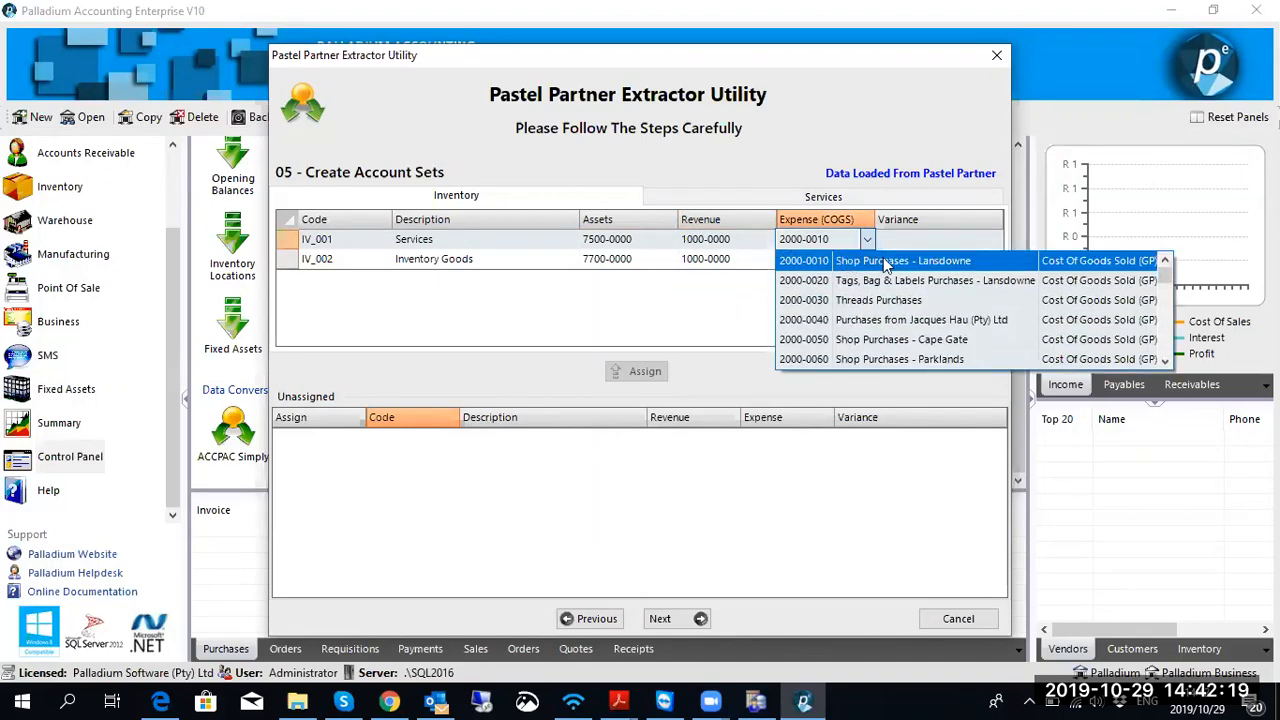
scroll(875, 313, "down", 3)
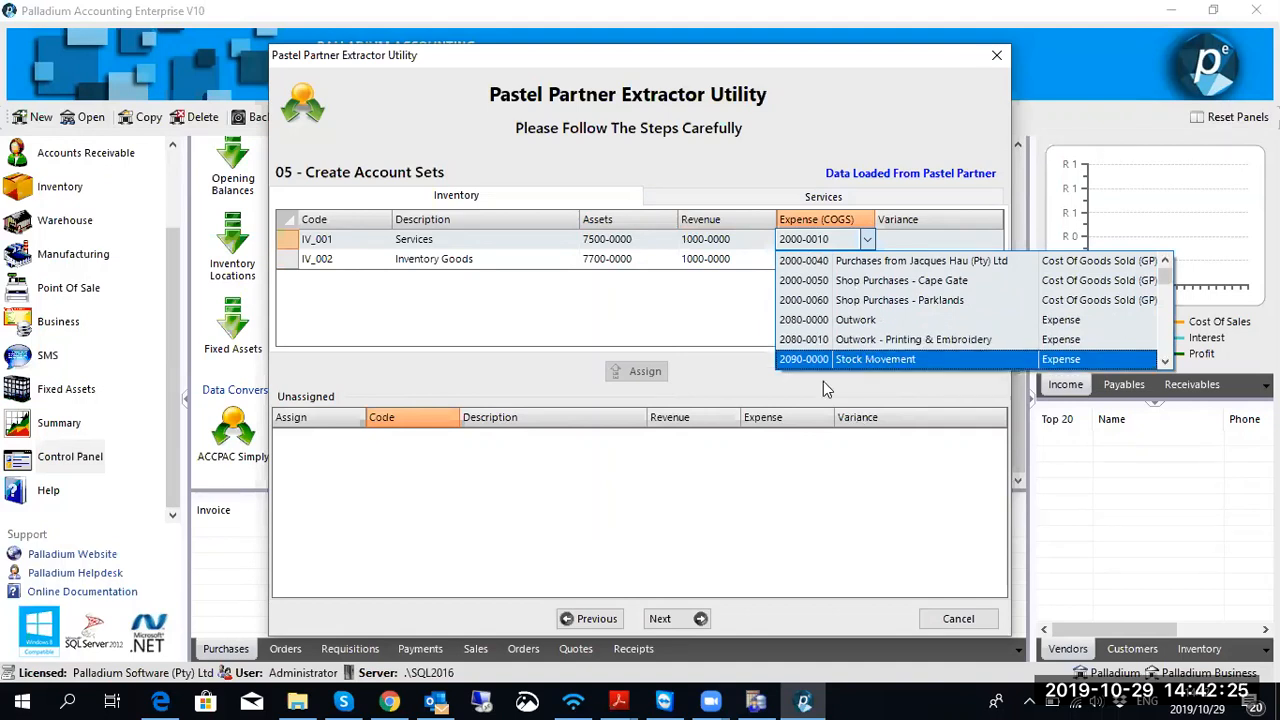
scroll(918, 306, "up", 1)
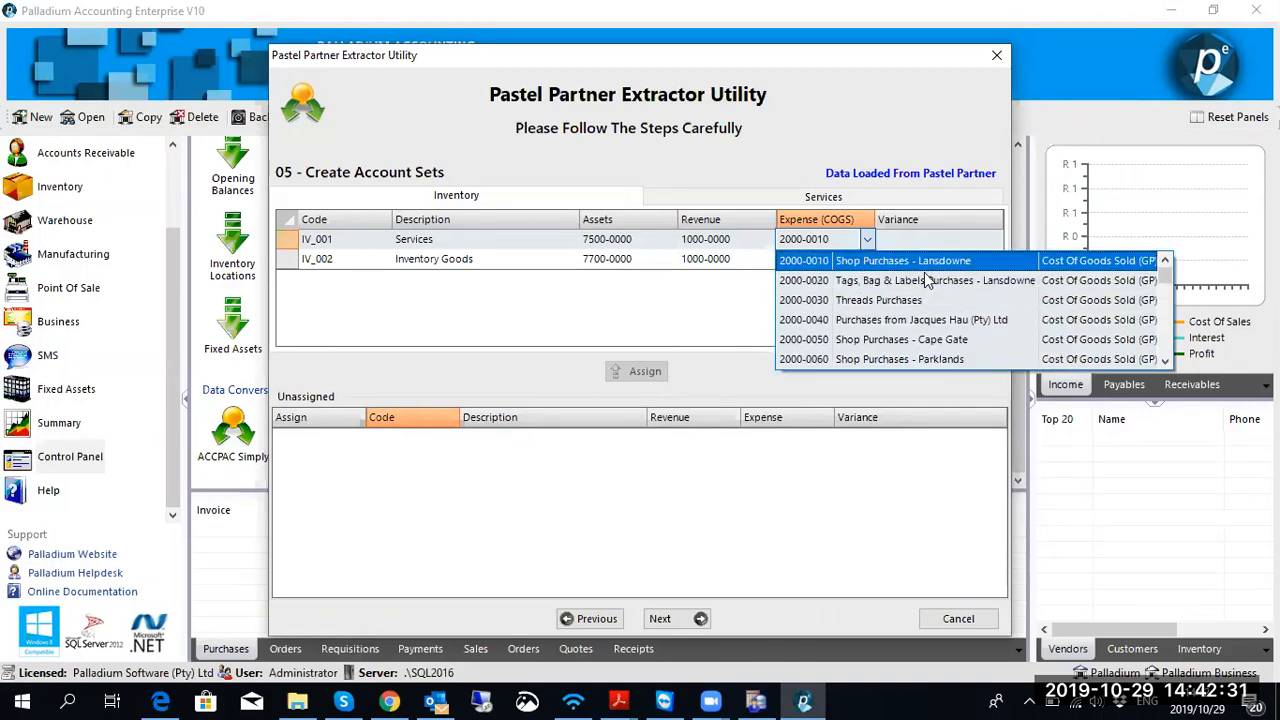
scroll(915, 300, "up", 1)
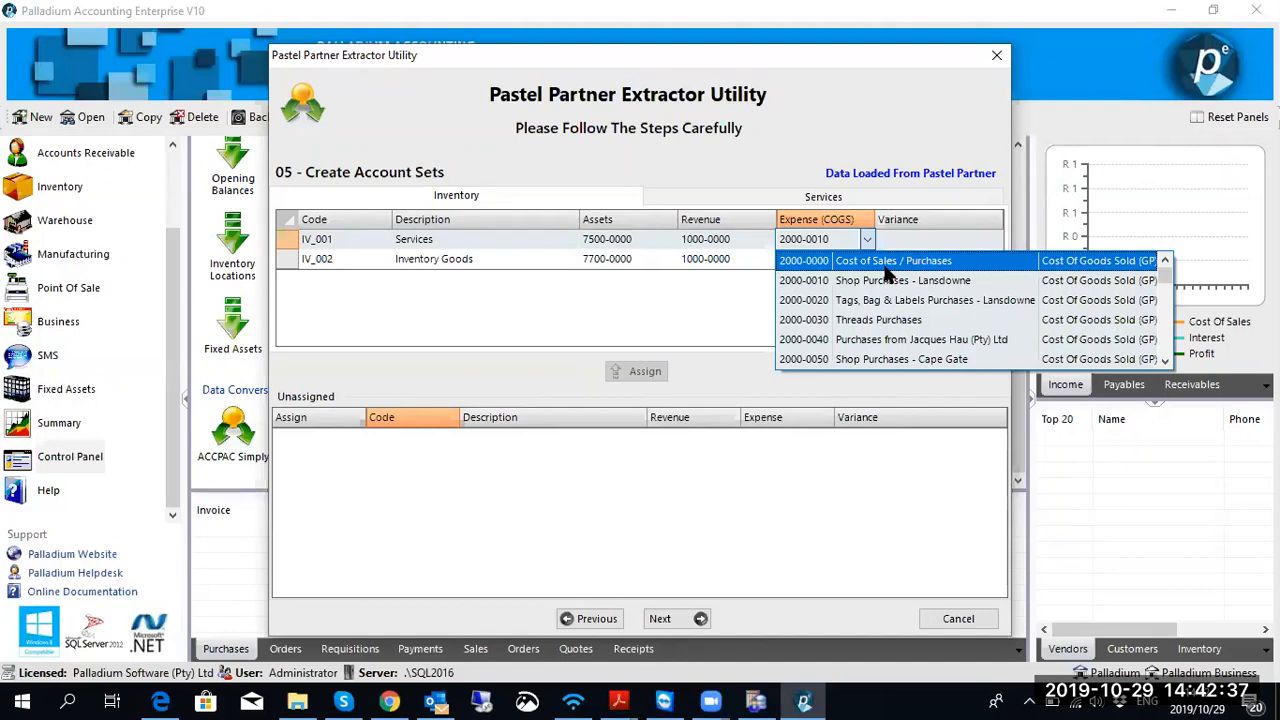
left_click(885, 264)
Step: Set the Expense (COGS) account of the Inventory Goods account set to 2000-0000 Cost of Sales / Purchases
left_click(836, 258)
left_click(865, 260)
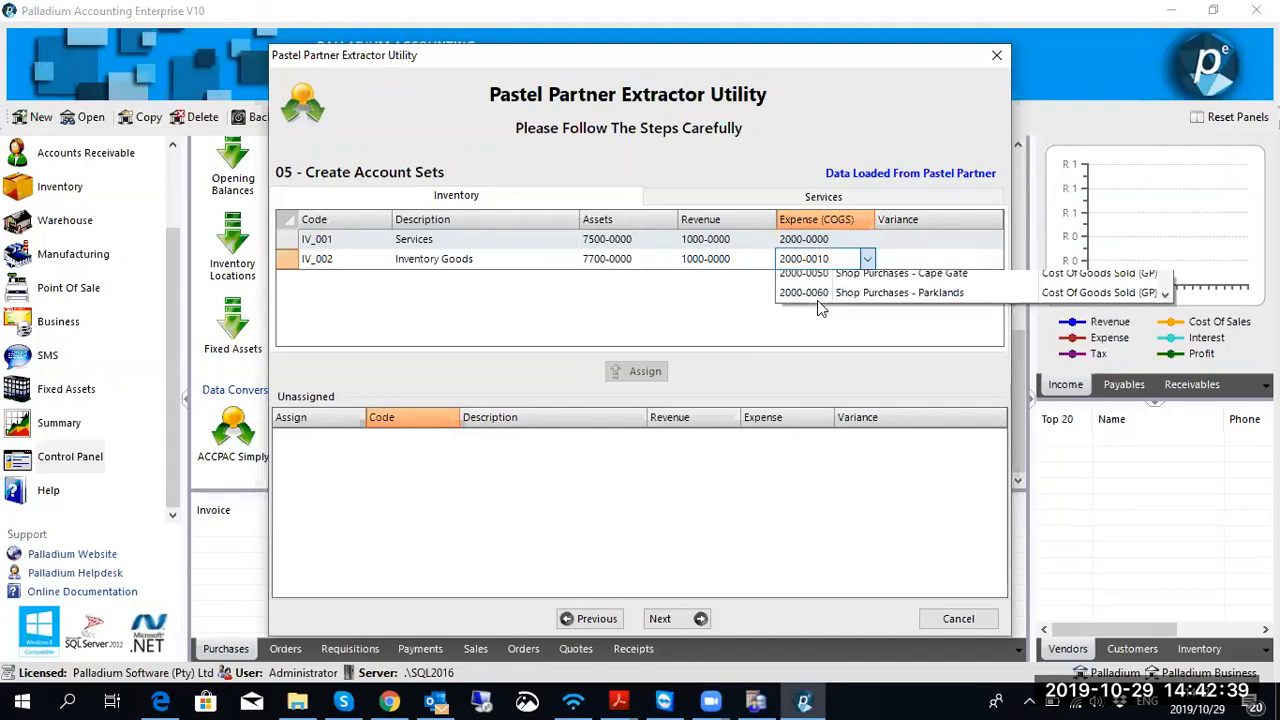
scroll(881, 304, "up", 1)
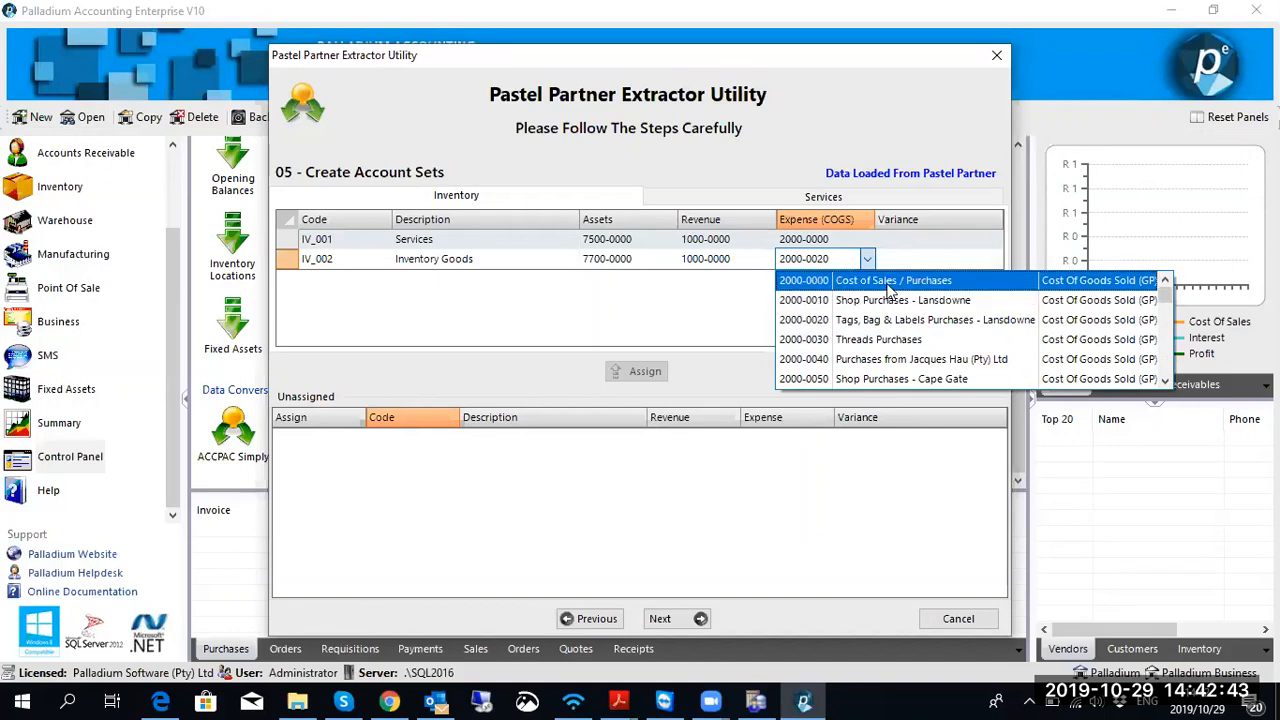
scroll(889, 287, "down", 2)
scroll(889, 288, "up", 1)
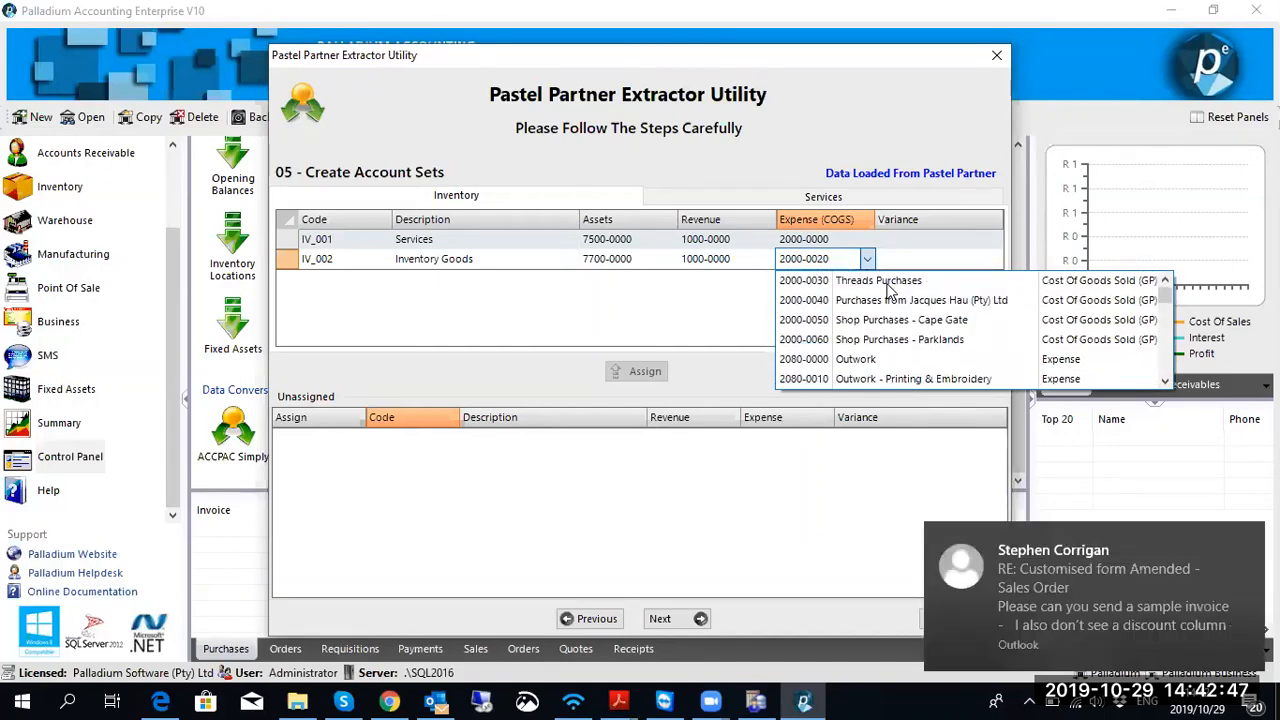
scroll(889, 290, "up", 1)
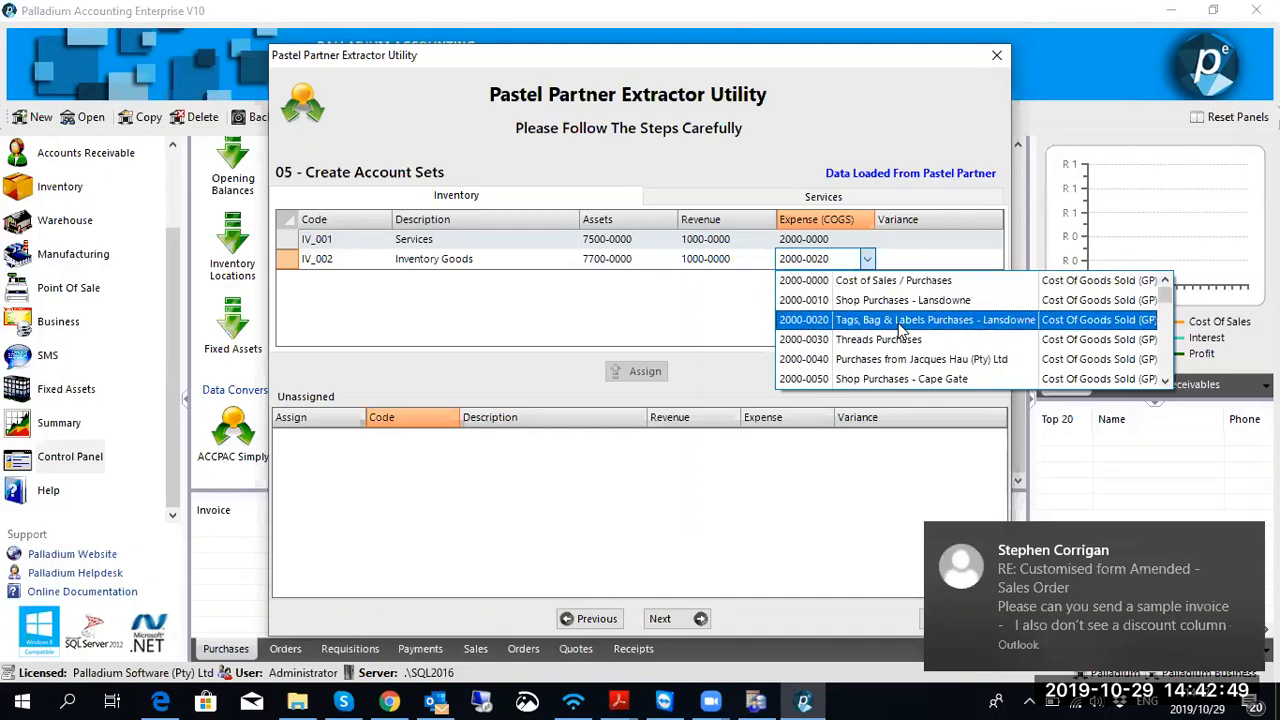
left_click(895, 282)
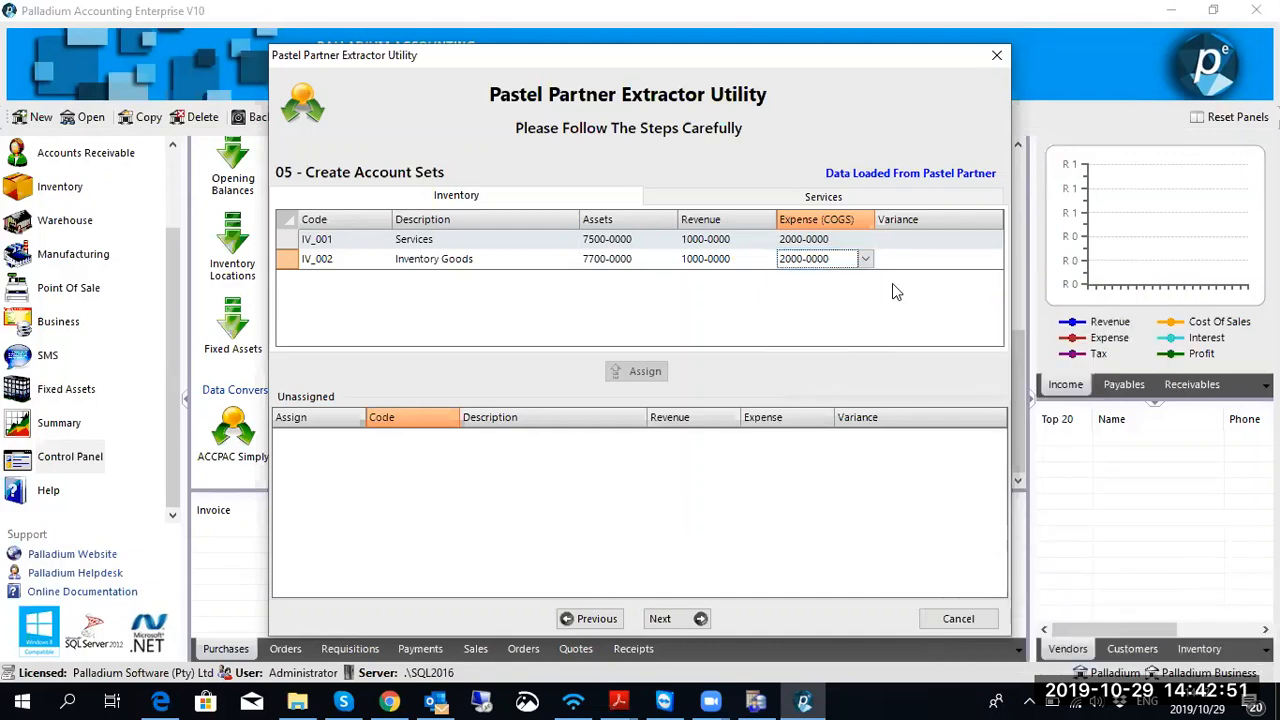
Step: Set the variance account to 2200-0000 Purchase Variance for both inventory account sets
left_click(918, 241)
left_click(993, 240)
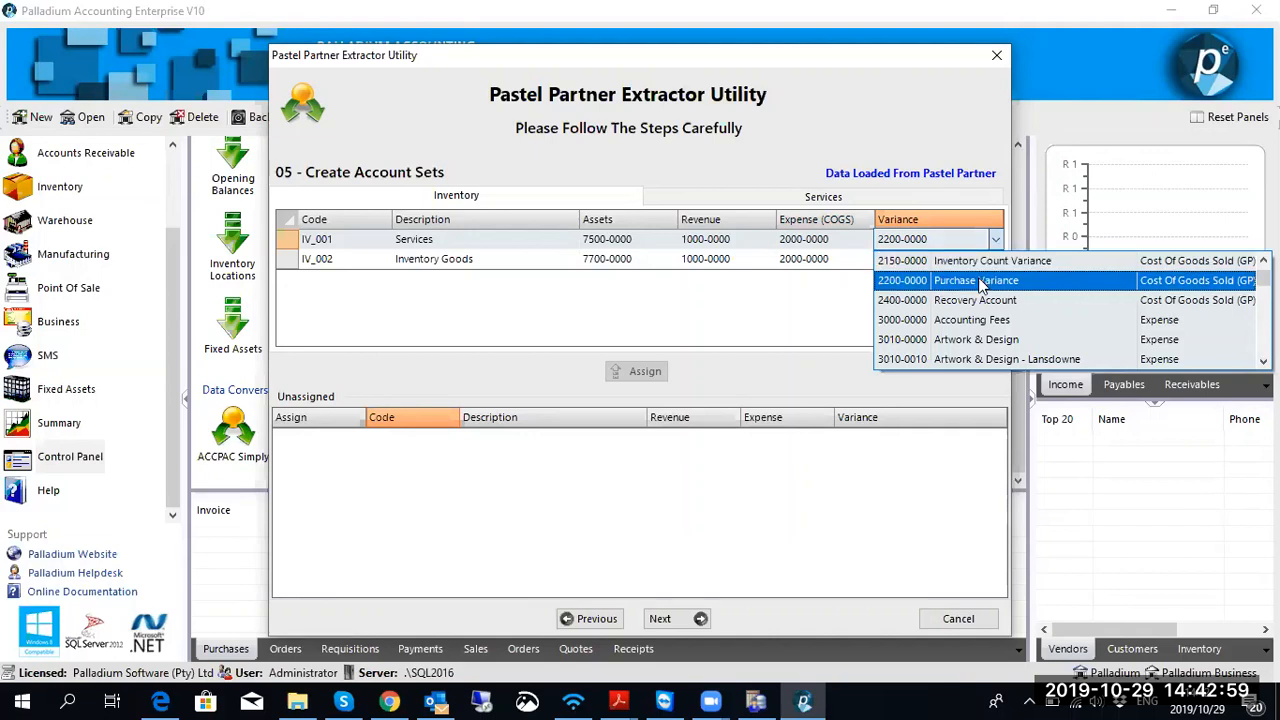
left_click(980, 285)
left_click(969, 259)
left_click(995, 259)
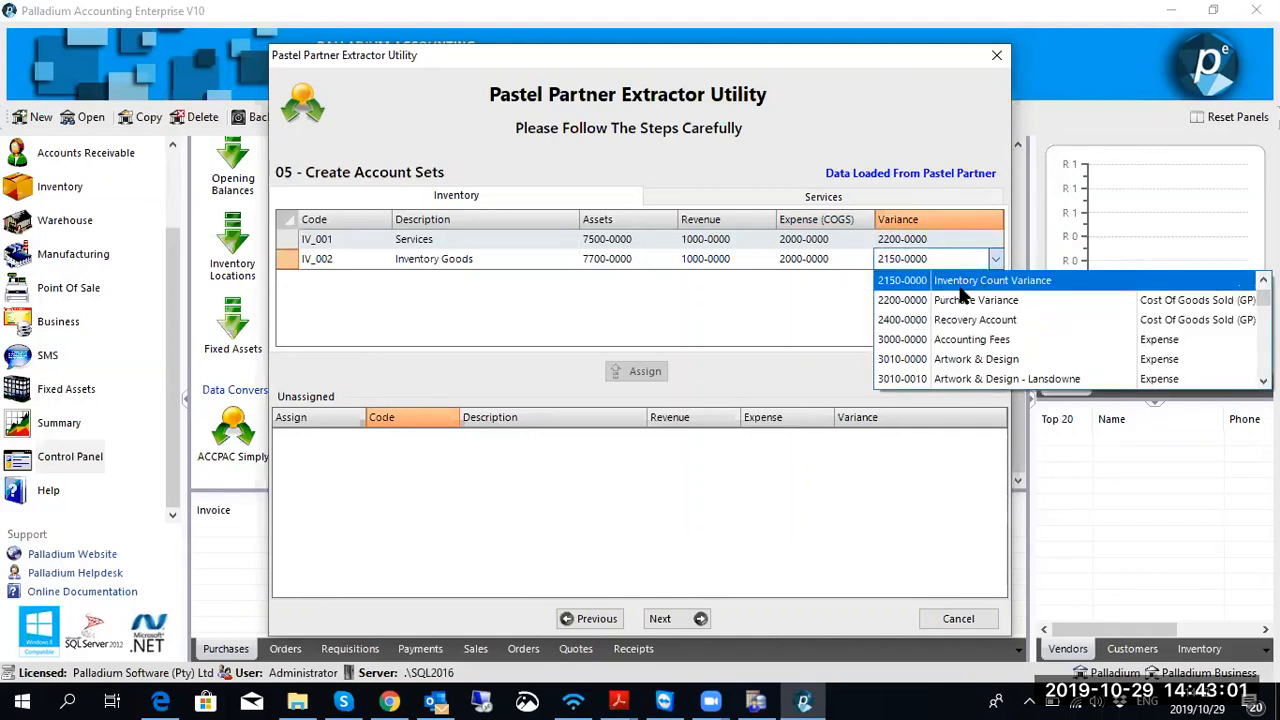
left_click(966, 301)
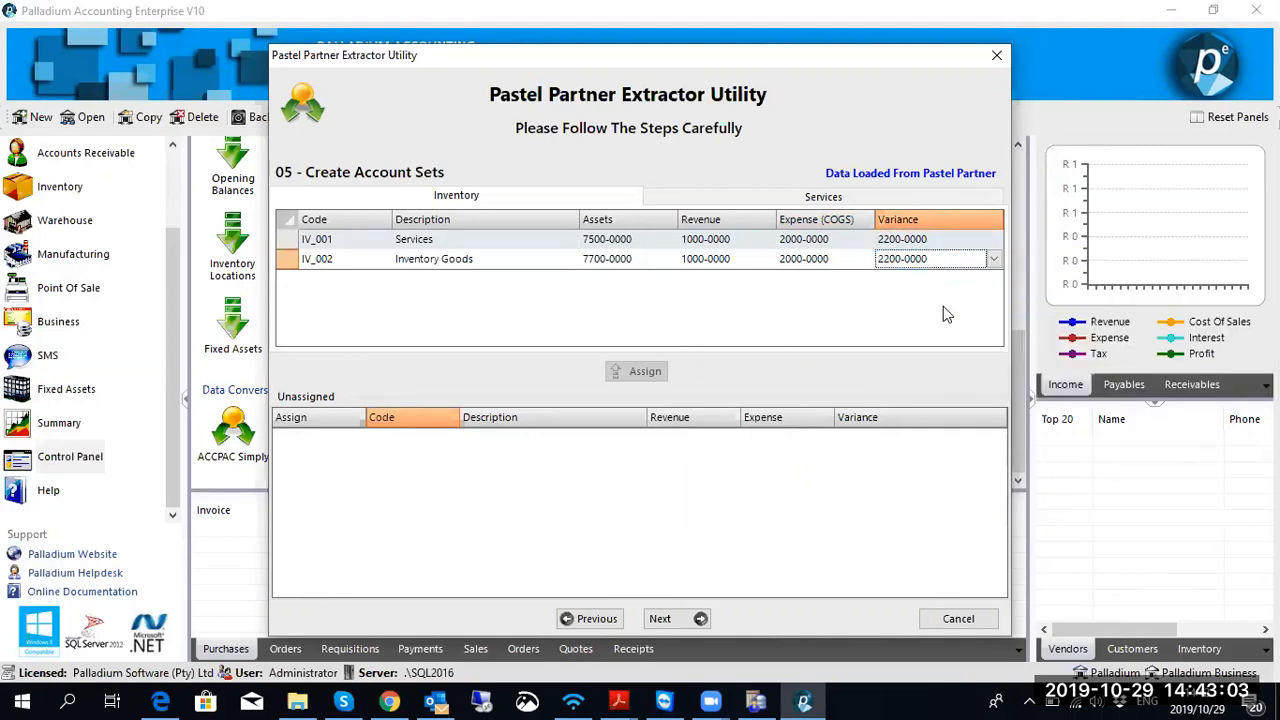
Step: Set the revenue account to 1000-0000 Sales for both service account sets, SV_001 Services and SV_002 Inventory Goods
left_click(726, 197)
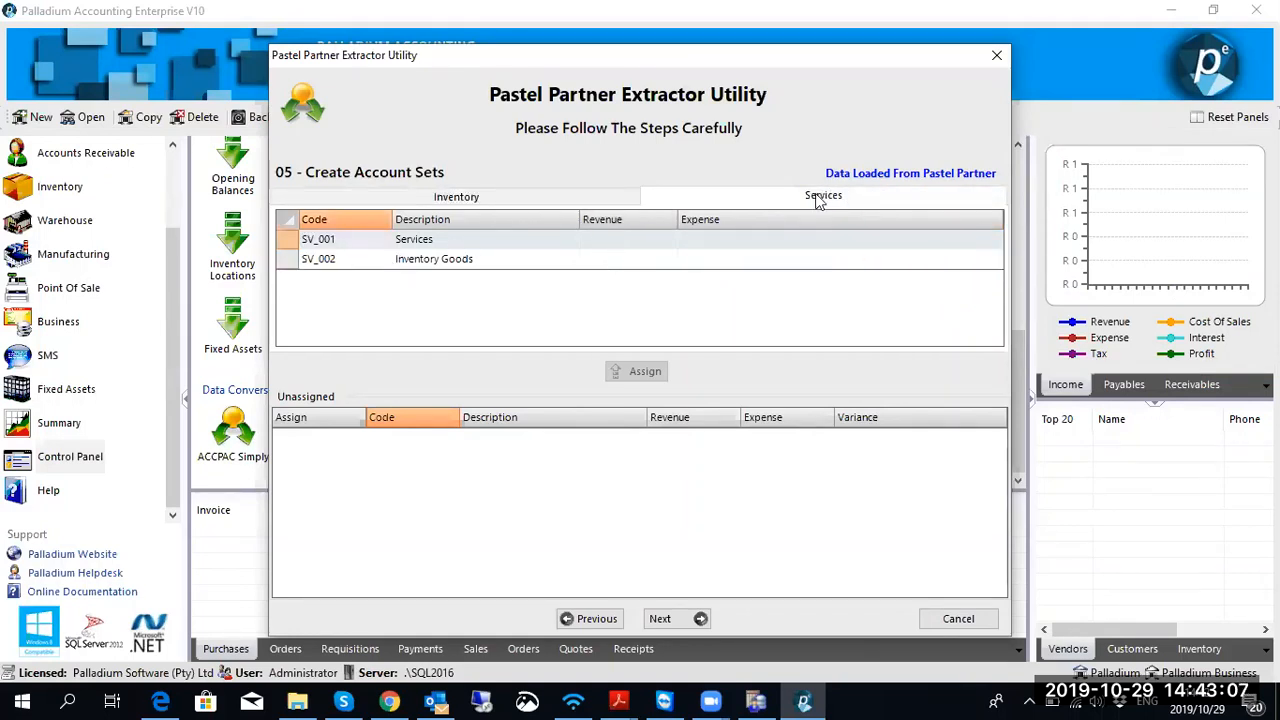
left_click(407, 203)
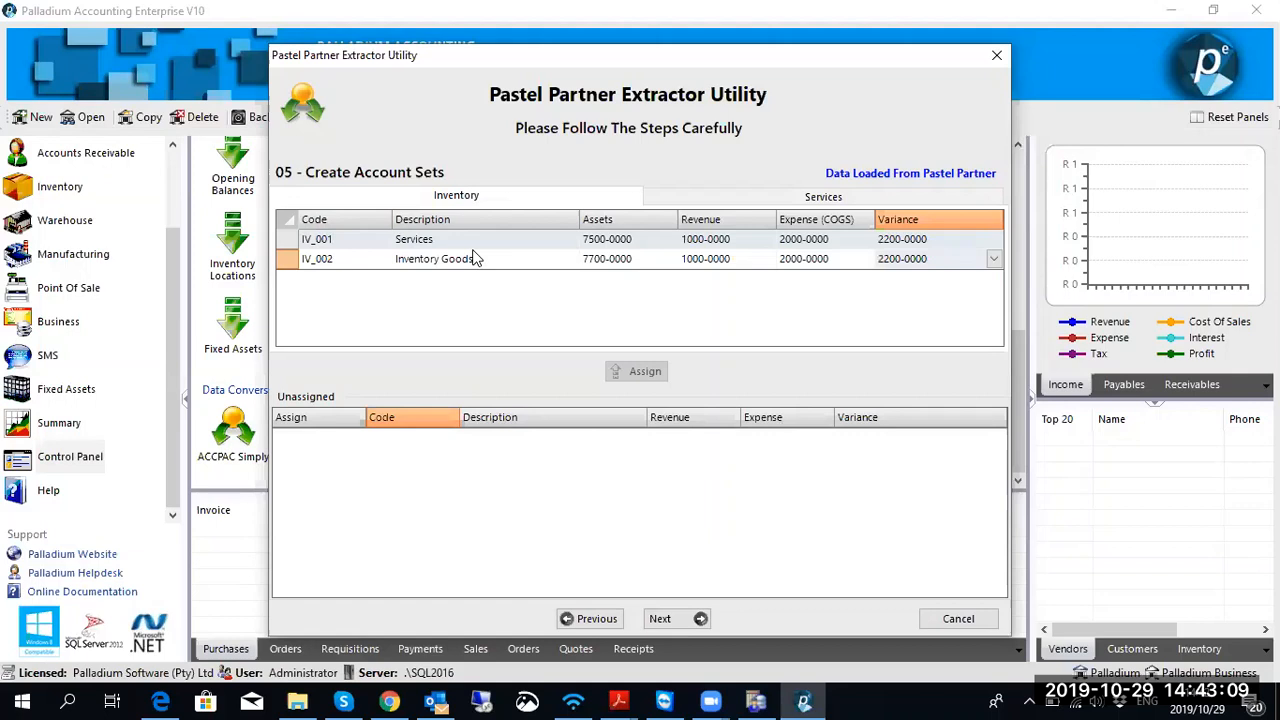
left_click(782, 197)
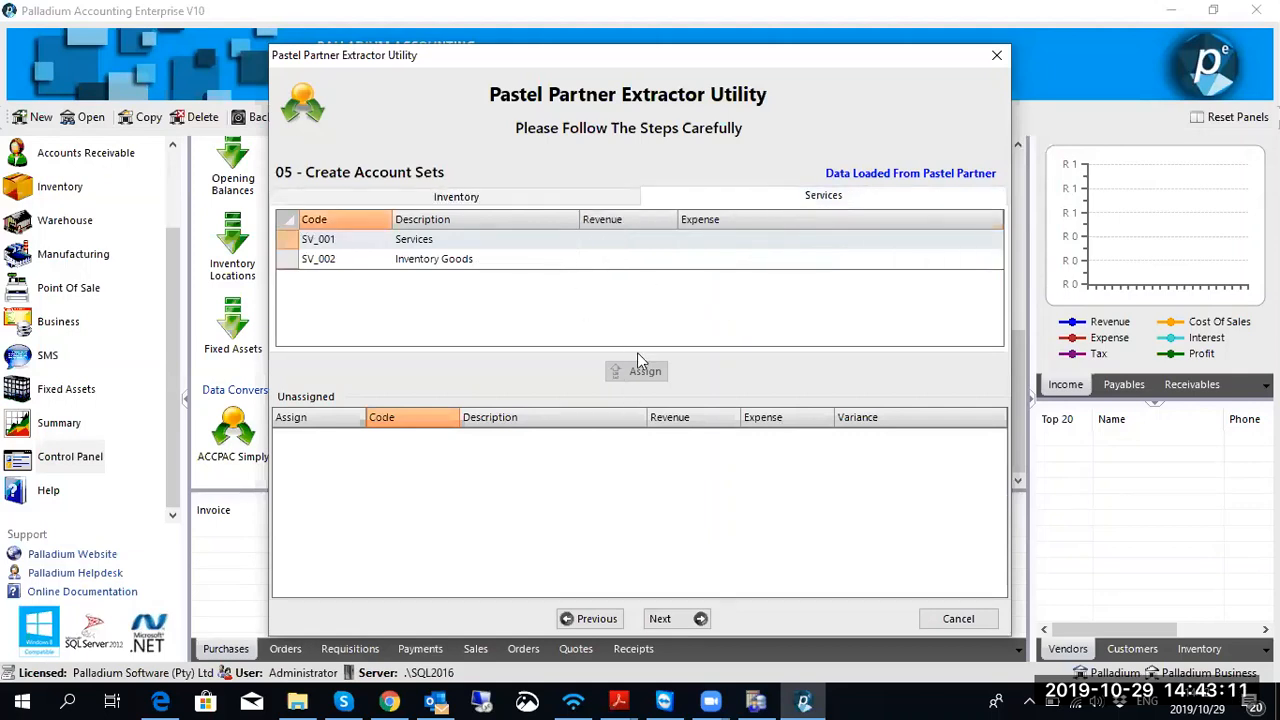
left_click(648, 246)
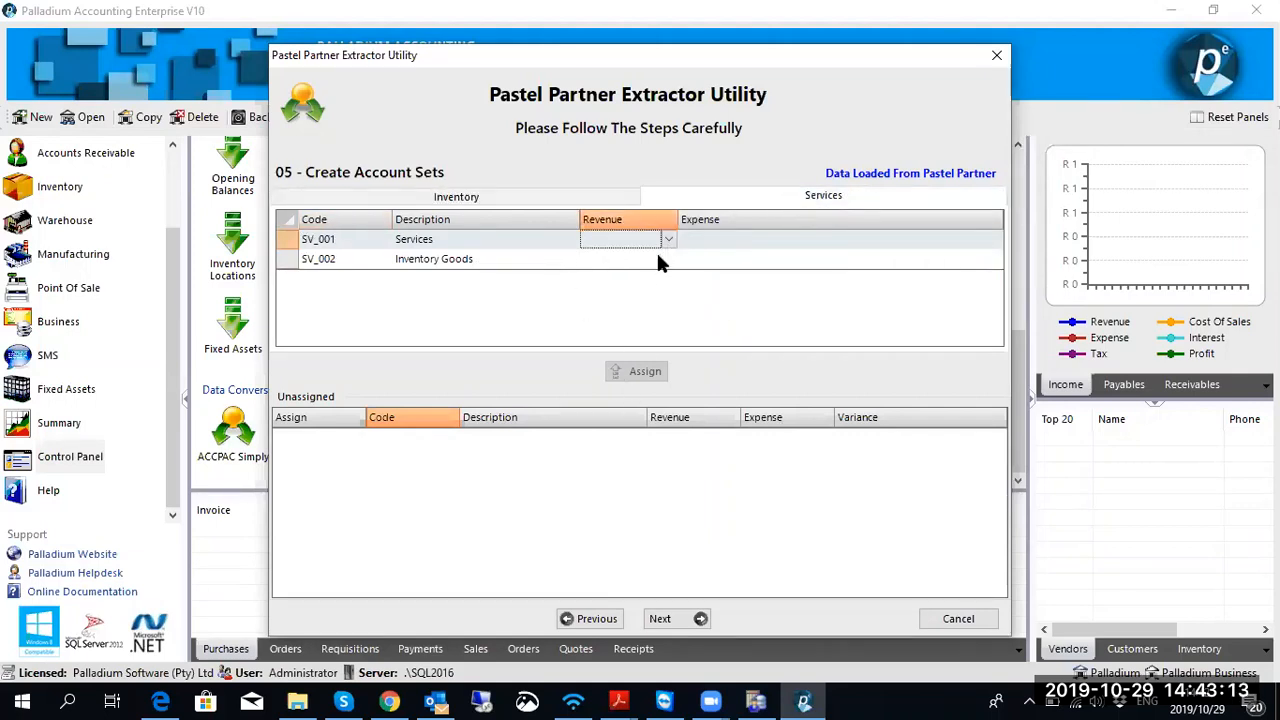
left_click(668, 240)
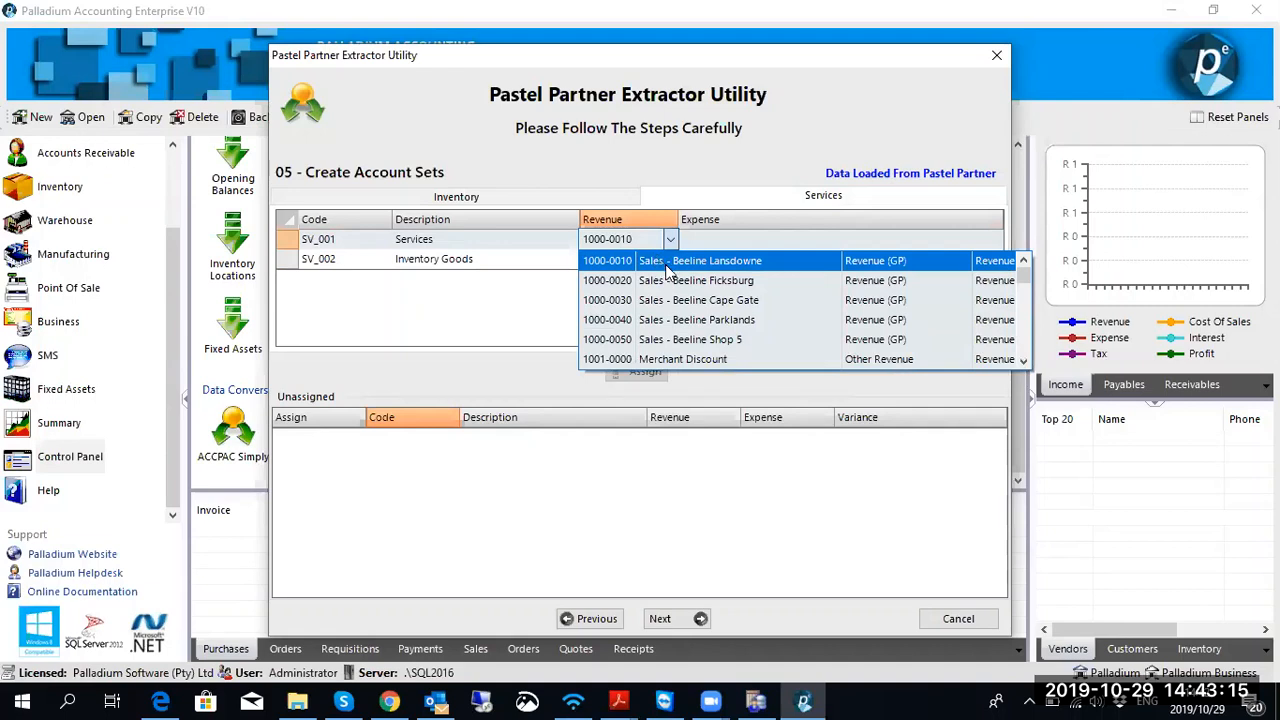
scroll(669, 262, "up", 1)
left_click(669, 259)
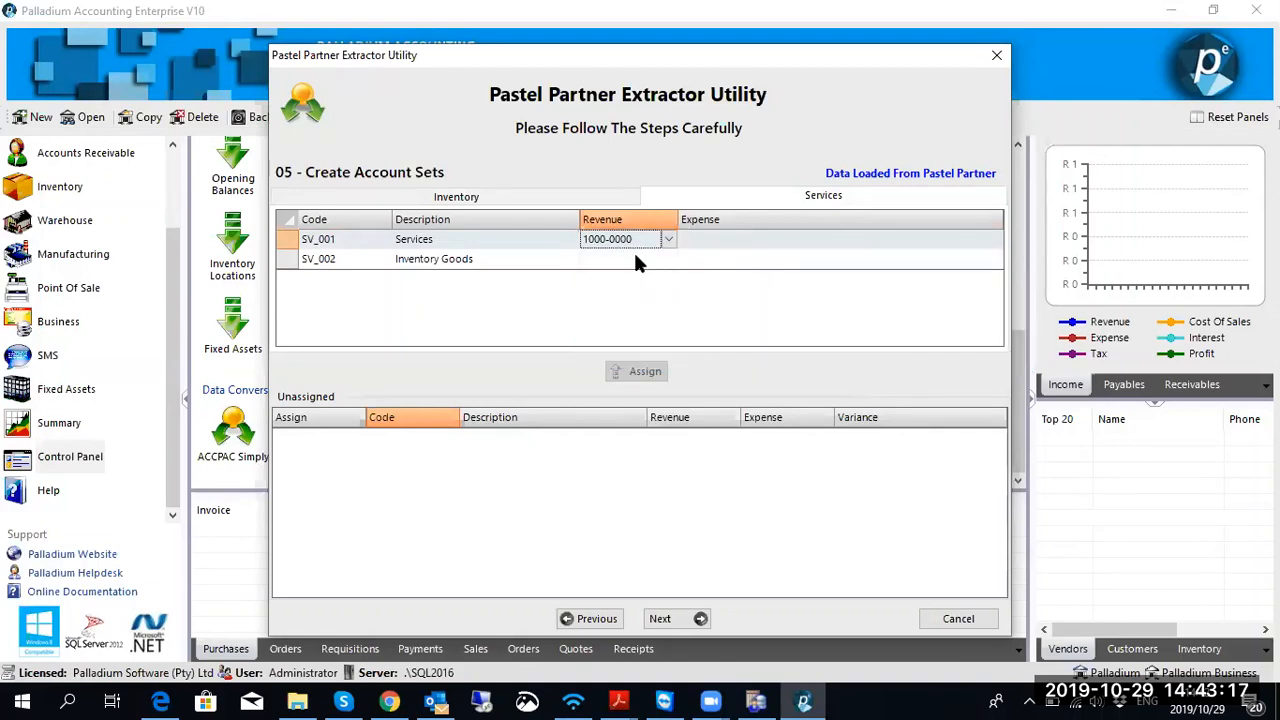
left_click(636, 259)
left_click(668, 259)
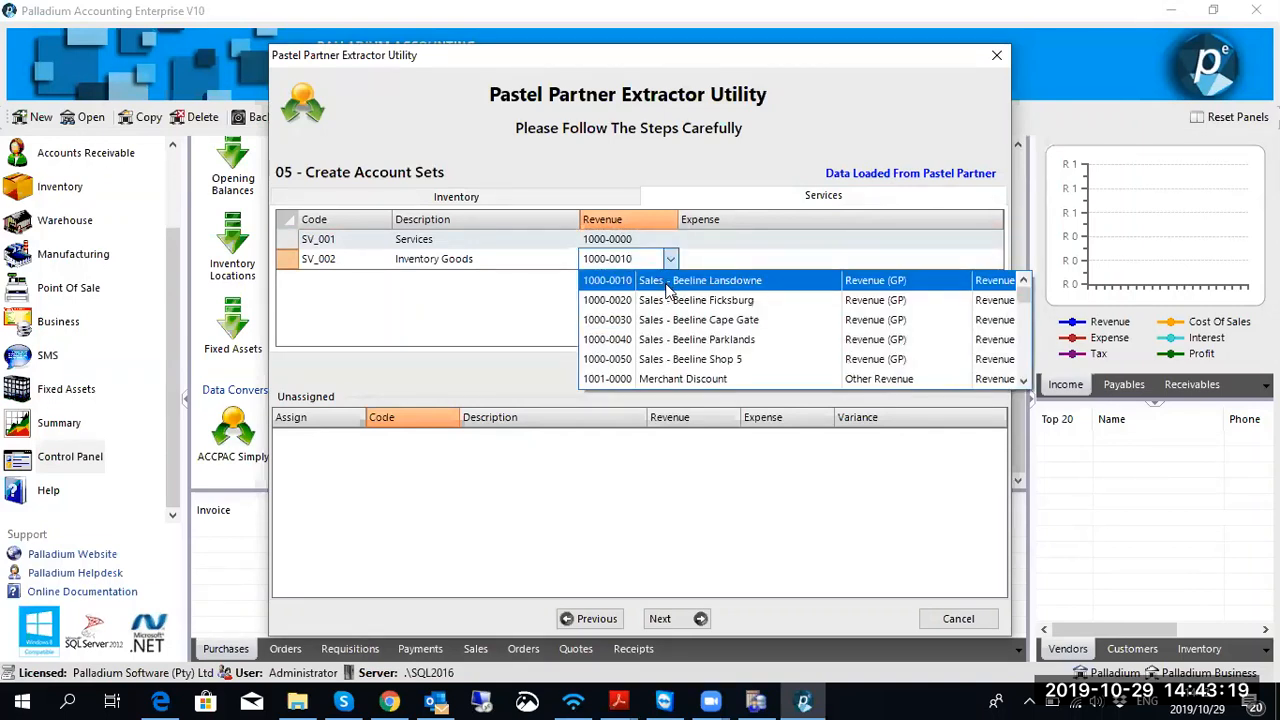
scroll(669, 288, "up", 1)
left_click(697, 262)
Step: Set the expense account of the SV_001 Services set to 2000-0010 Shop Purchases - Lansdowne
left_click(967, 245)
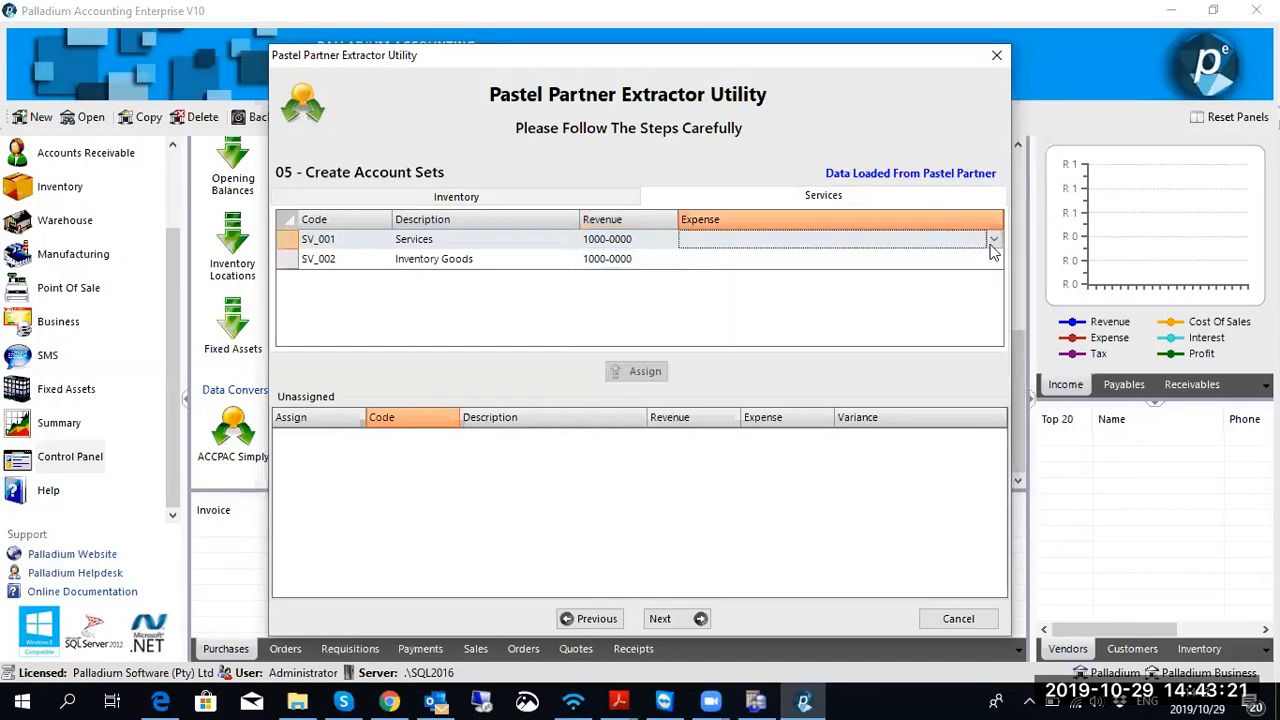
left_click(992, 245)
left_click(766, 270)
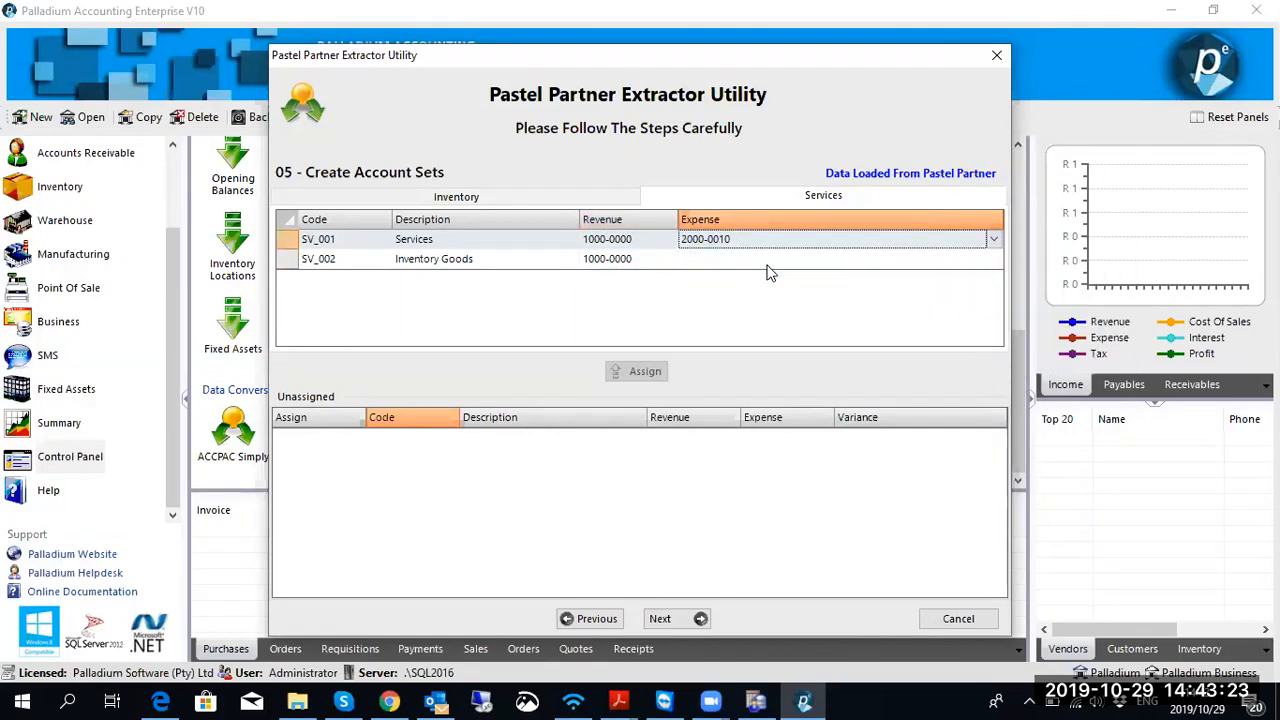
Step: Set the expense account of the SV_001 Services account set to 2000-0000 Cost of Sales / Purchases
left_click(994, 243)
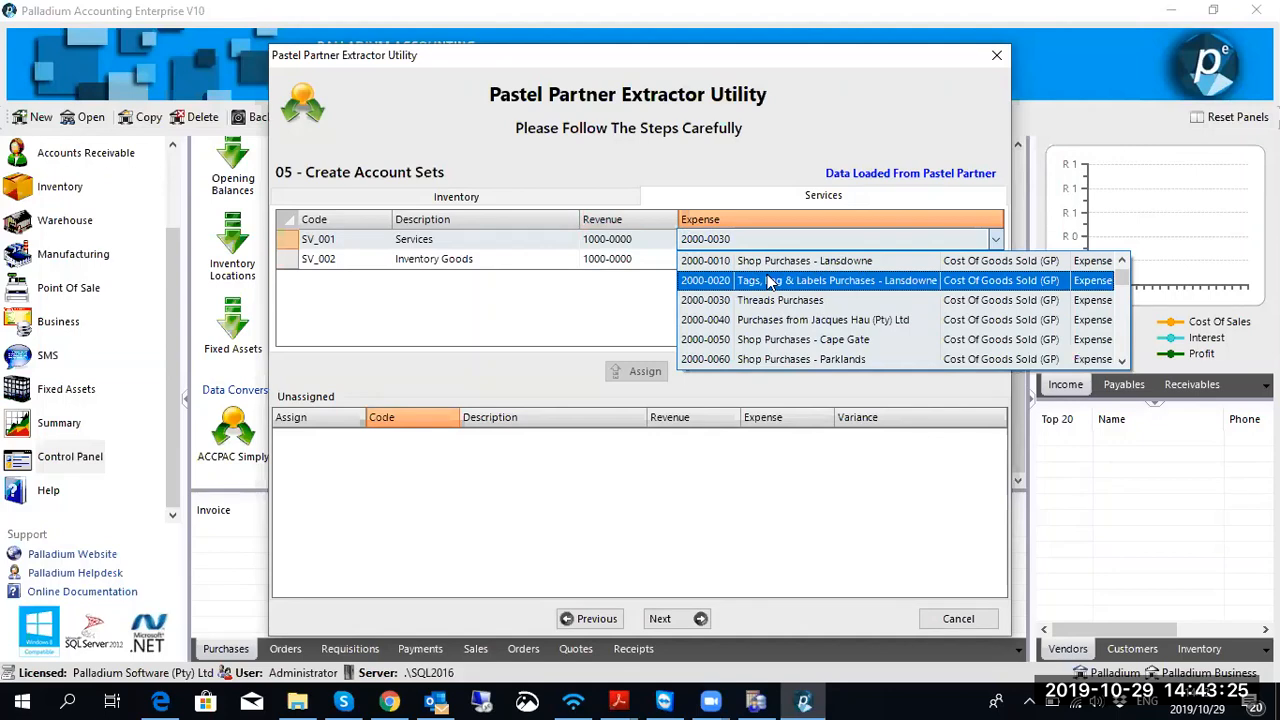
scroll(770, 283, "up", 5)
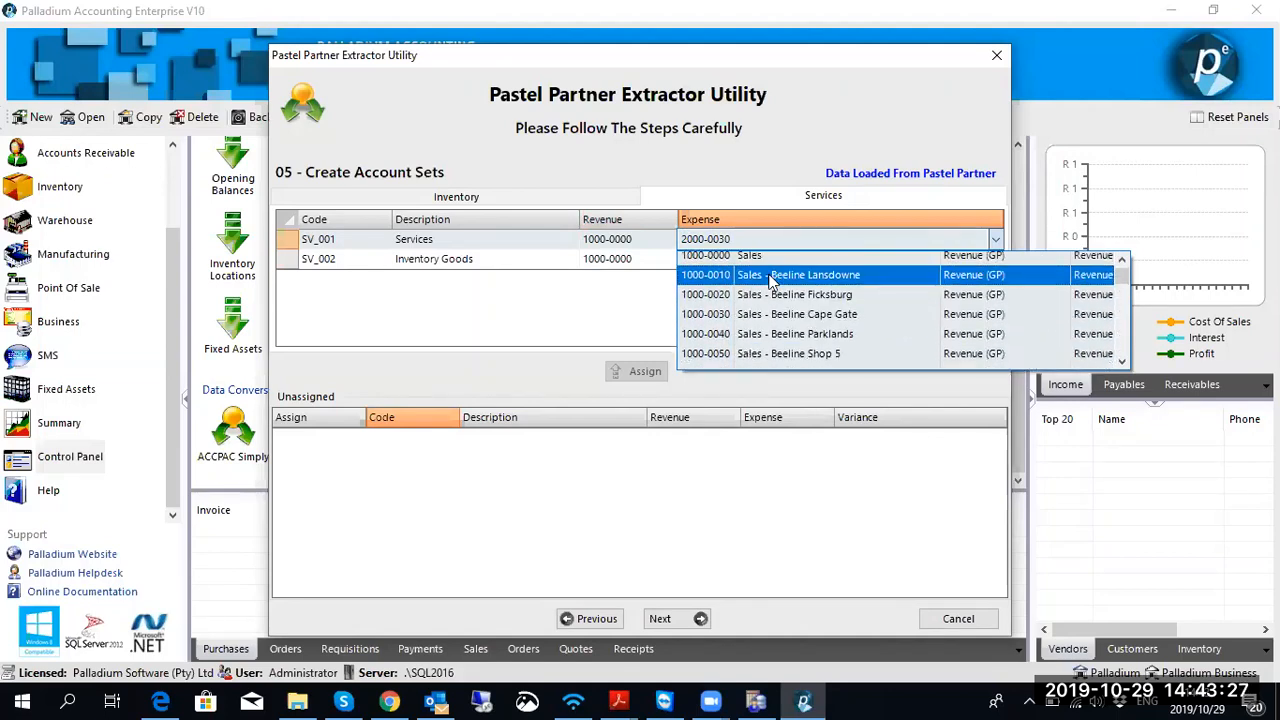
scroll(770, 283, "down", 10)
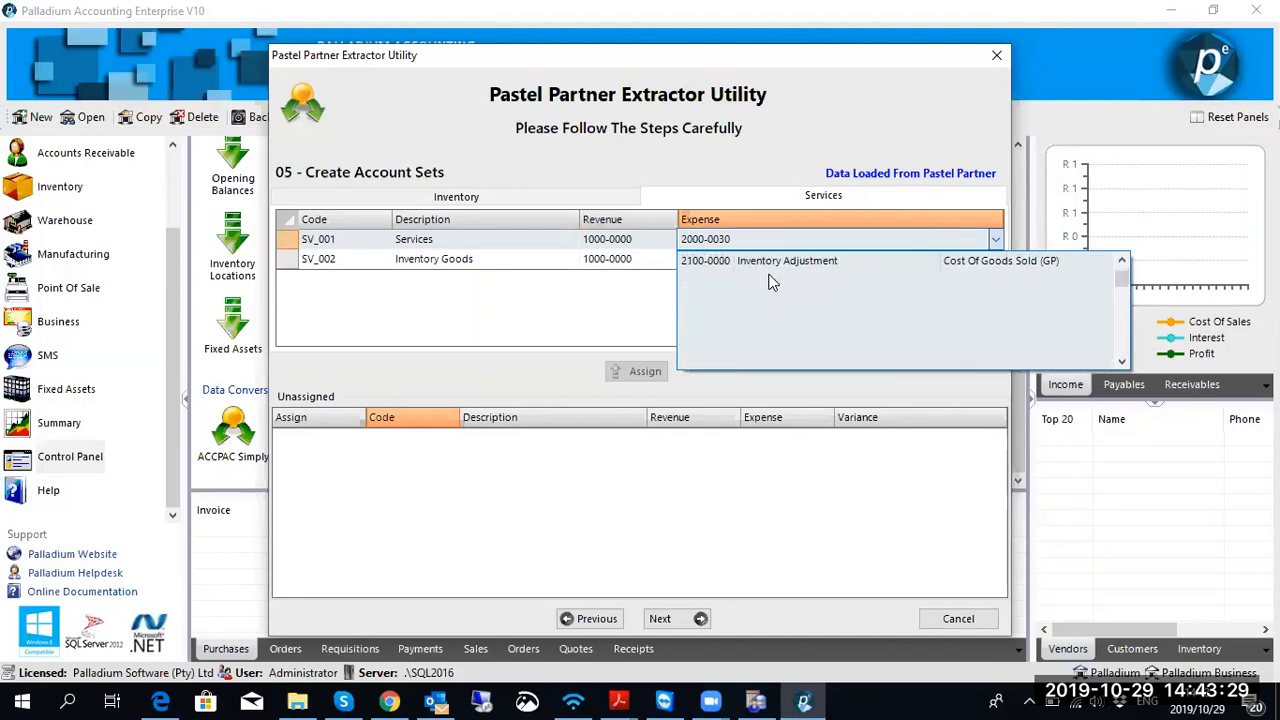
scroll(772, 283, "up", 2)
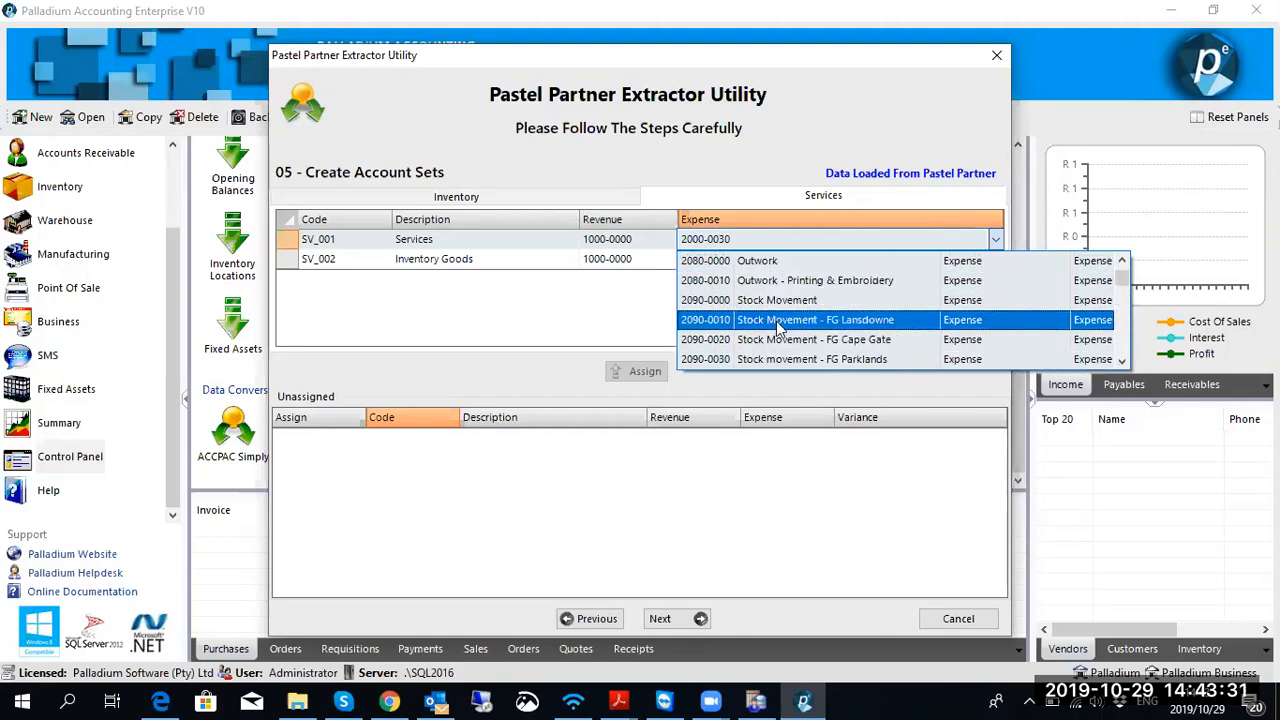
scroll(775, 300, "down", 1)
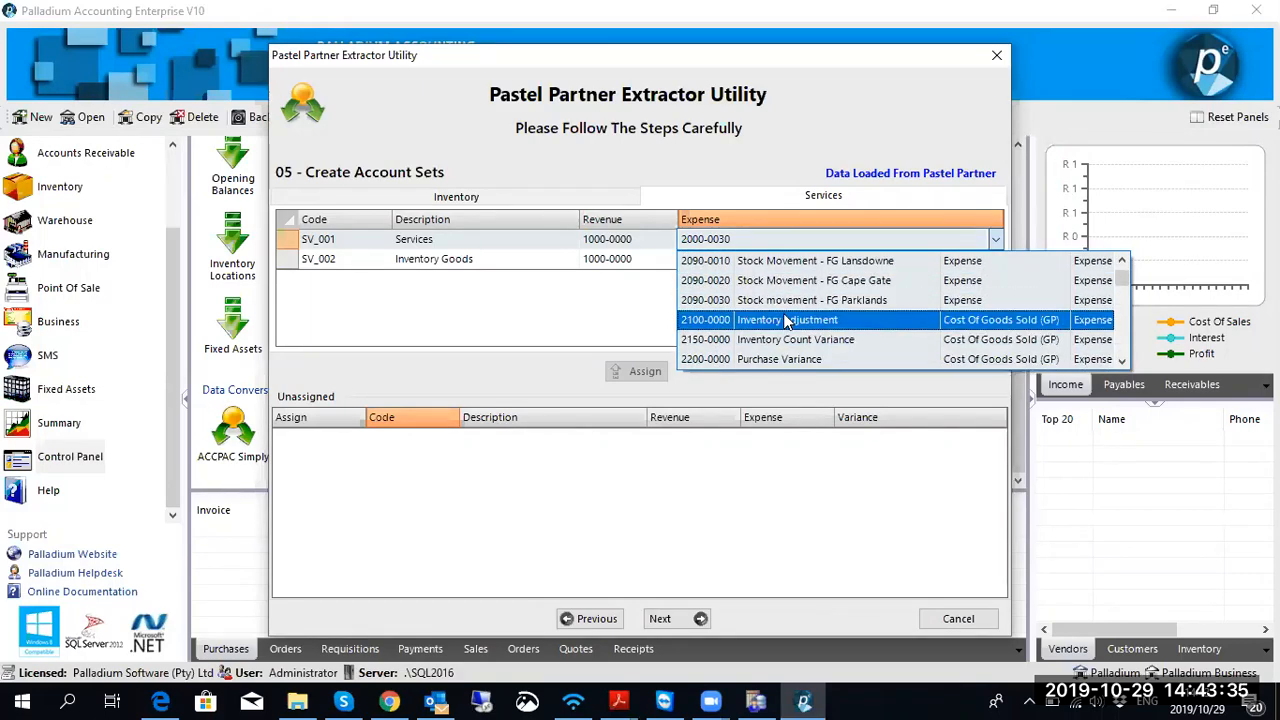
scroll(785, 320, "down", 3)
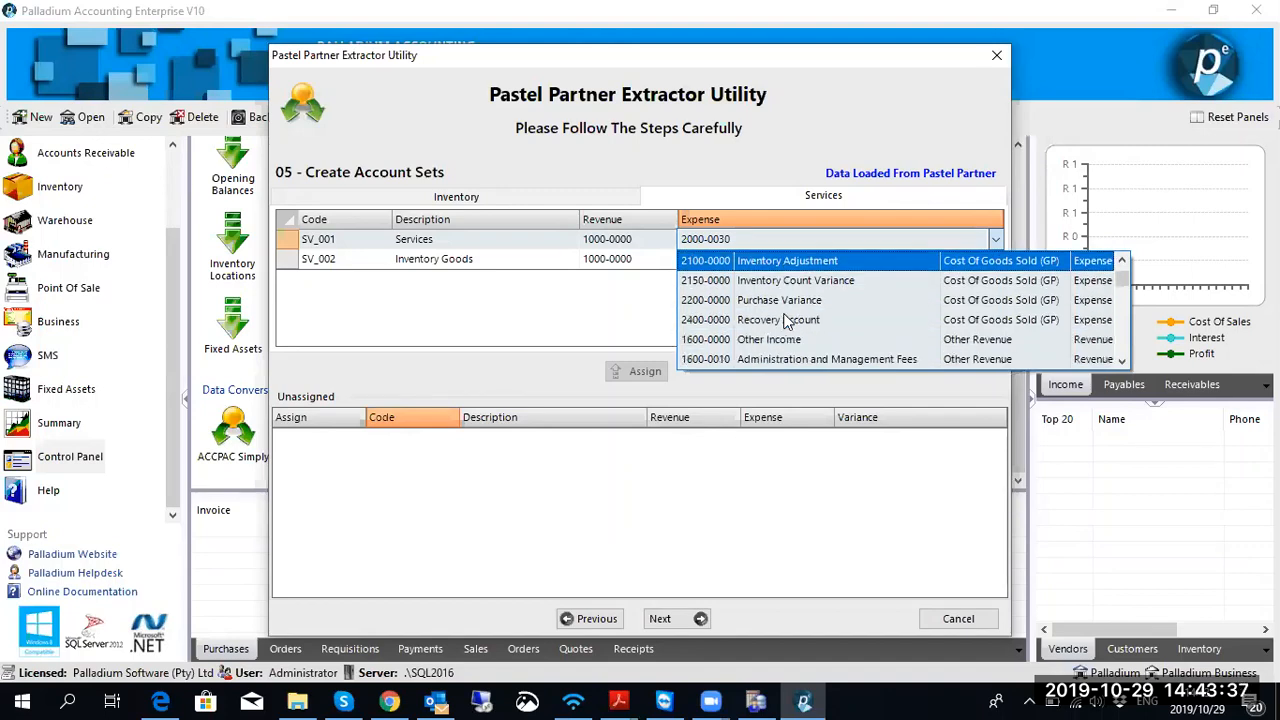
scroll(785, 320, "down", 12)
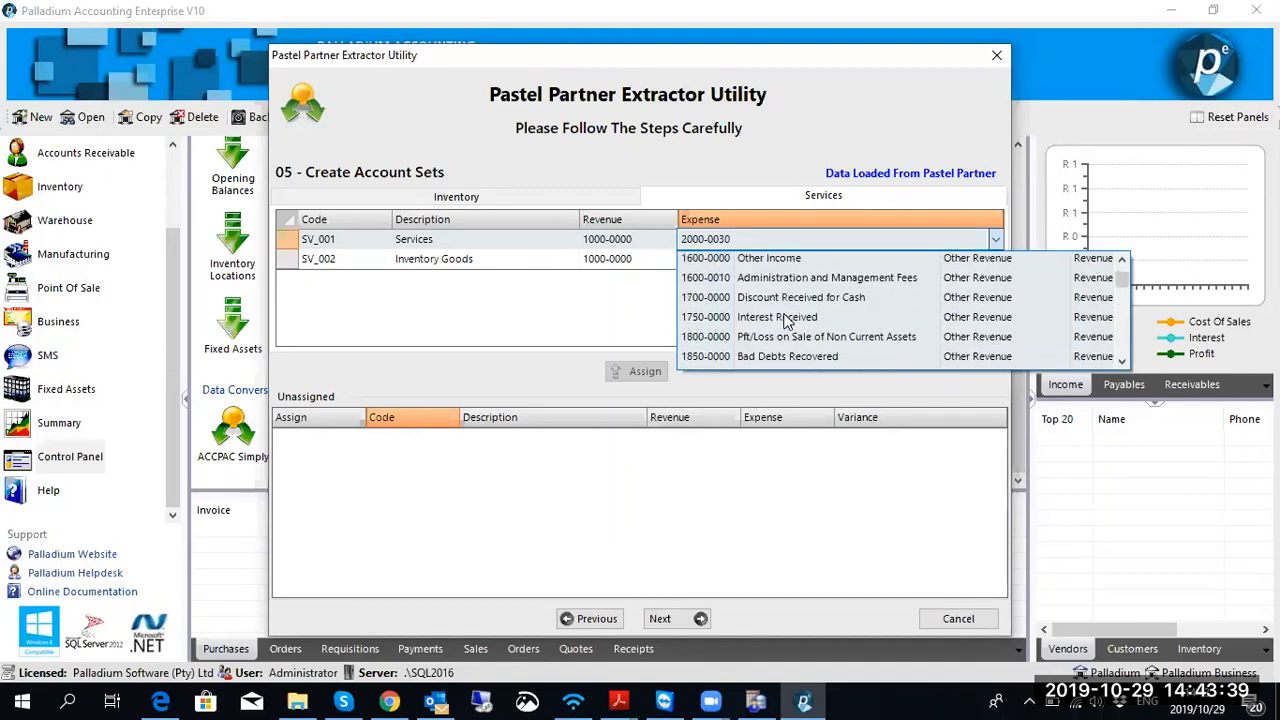
scroll(785, 320, "up", 20)
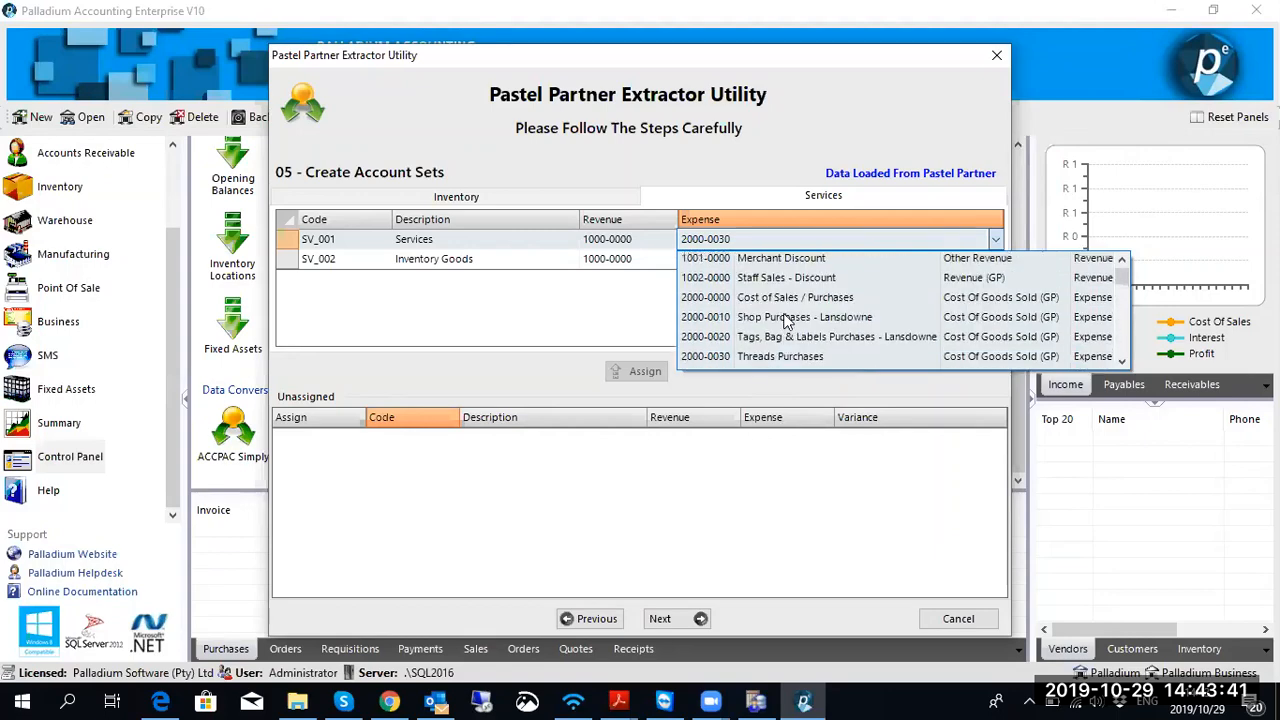
scroll(785, 320, "down", 2)
left_click(789, 300)
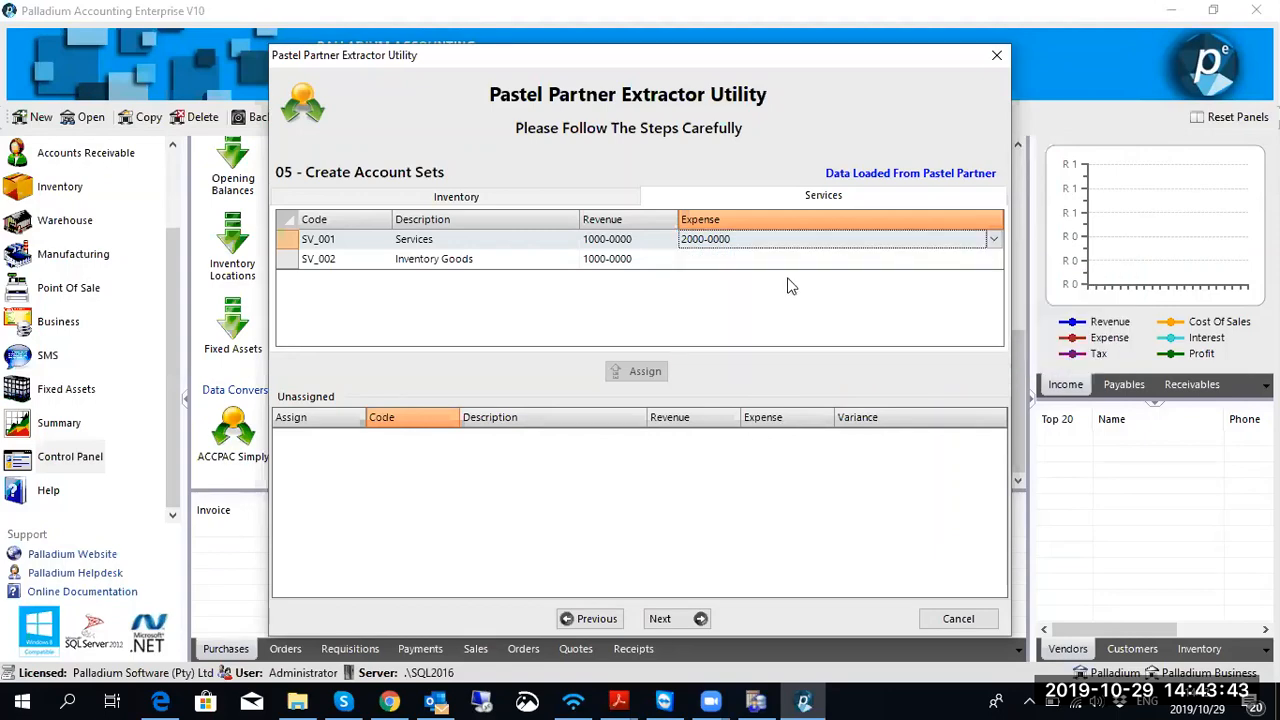
Step: Set the expense account of the SV_002 Inventory Goods service set to 2000-0000 Cost of Sales / Purchases
left_click(822, 259)
left_click(990, 262)
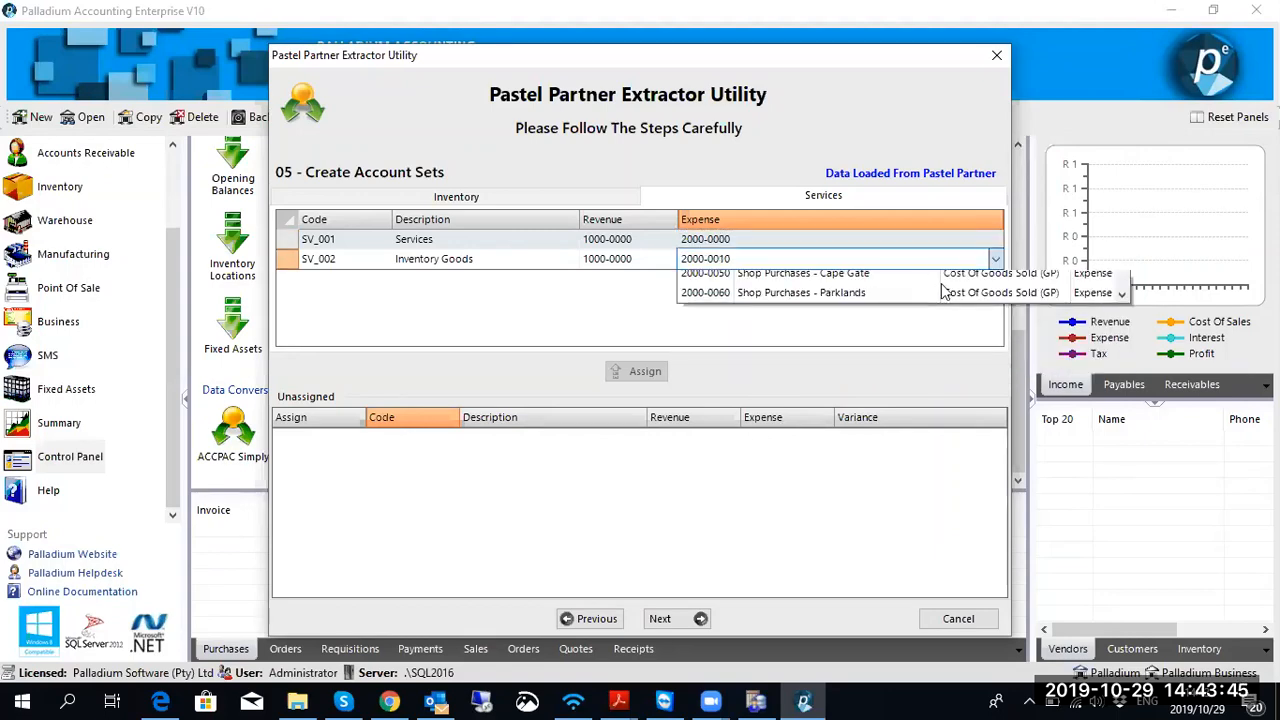
scroll(808, 300, "up", 1)
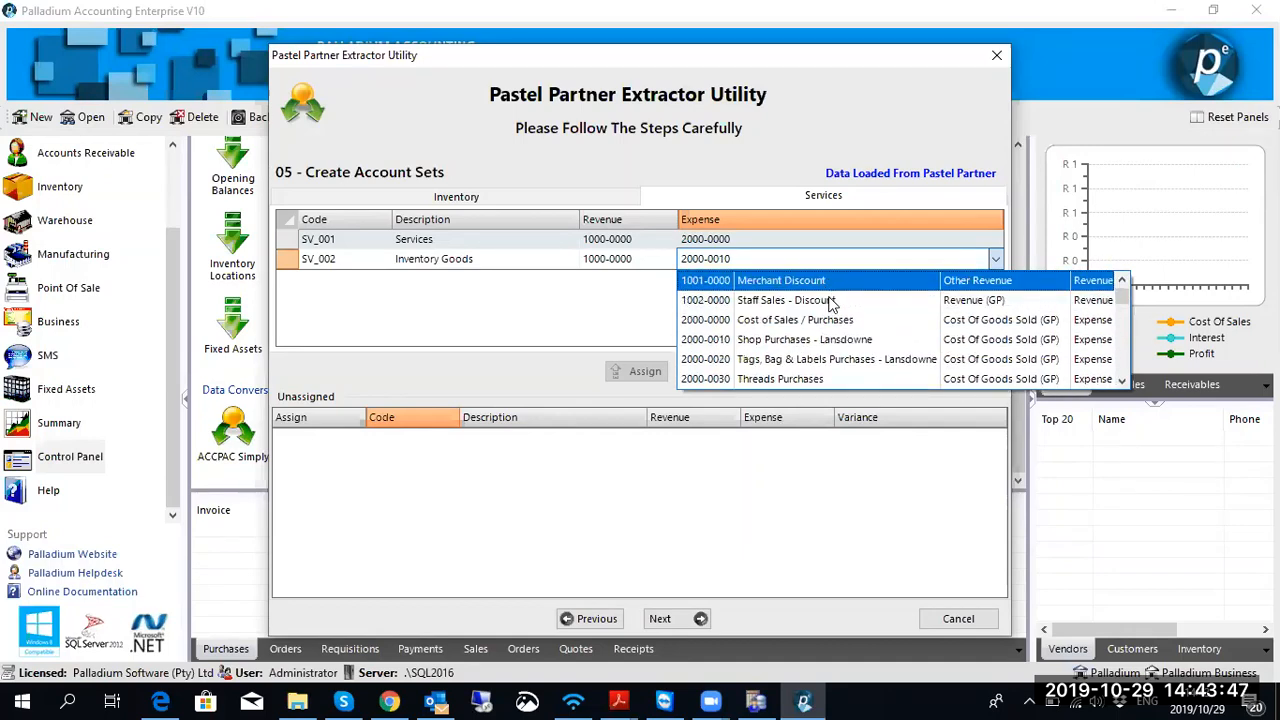
left_click(805, 320)
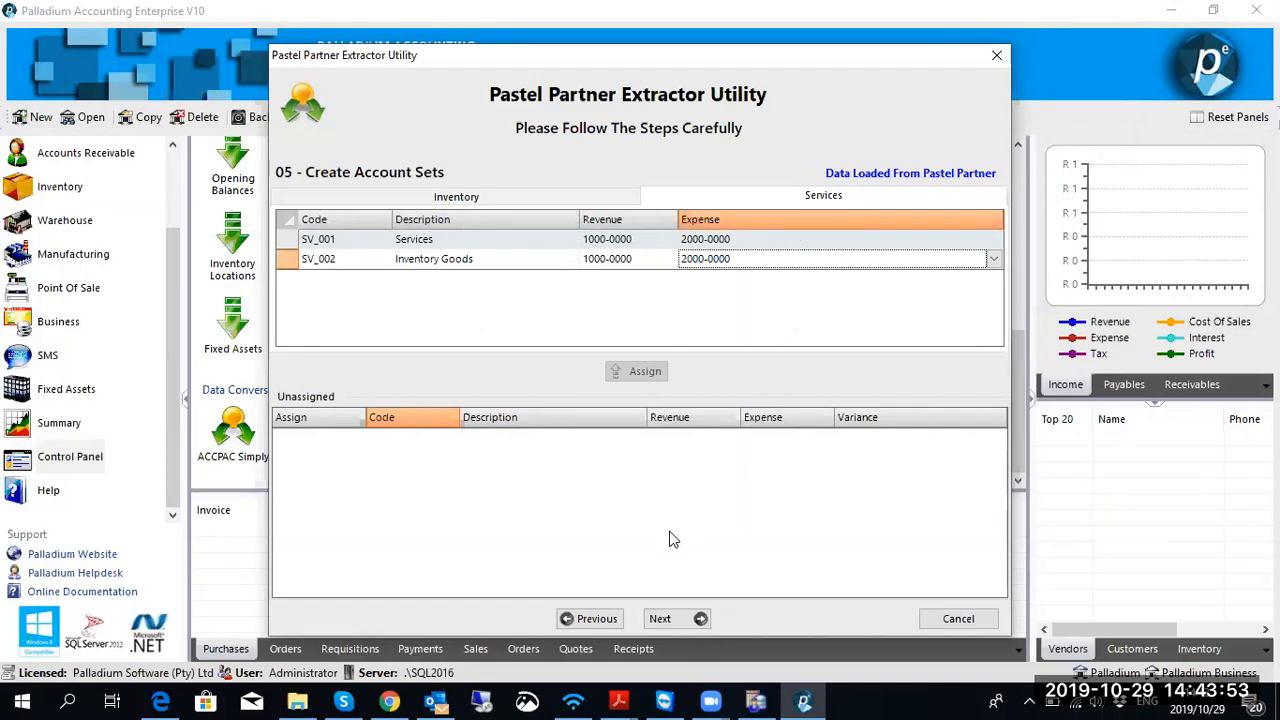
Step: Proceed past the Projects / Job Costing stage to Import Customers and review the customer locations
left_click(677, 619)
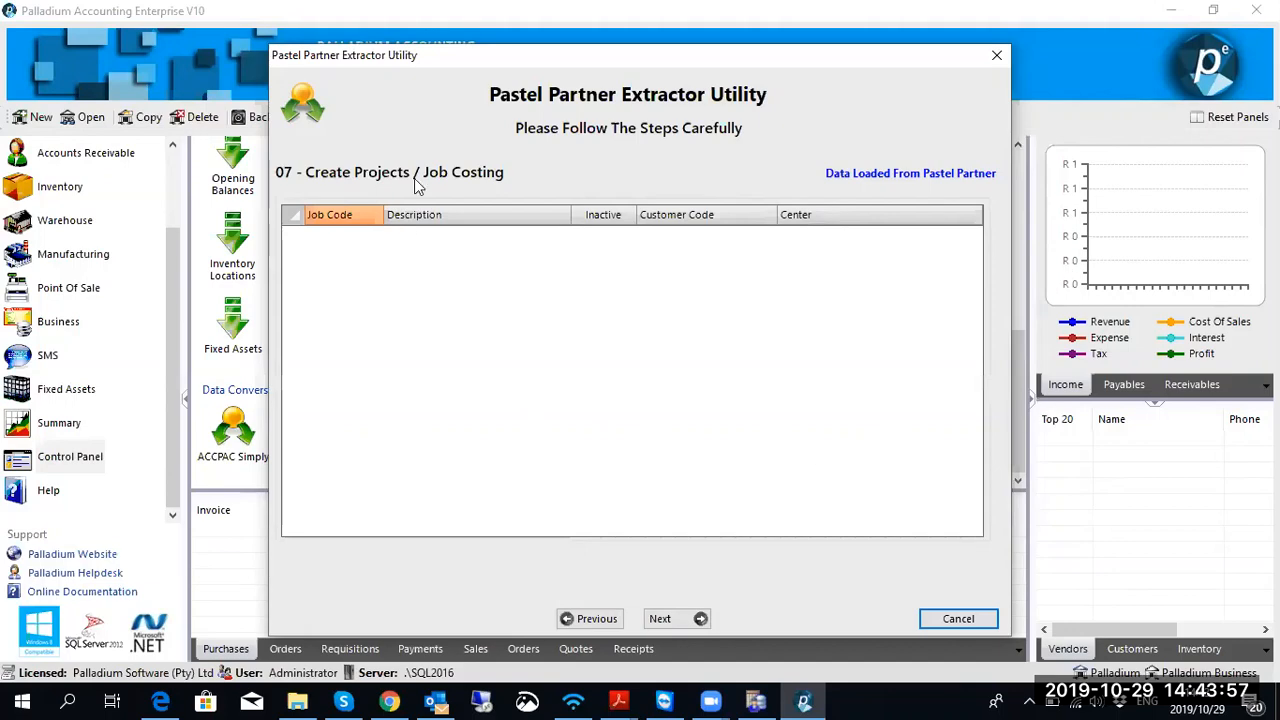
left_click(692, 619)
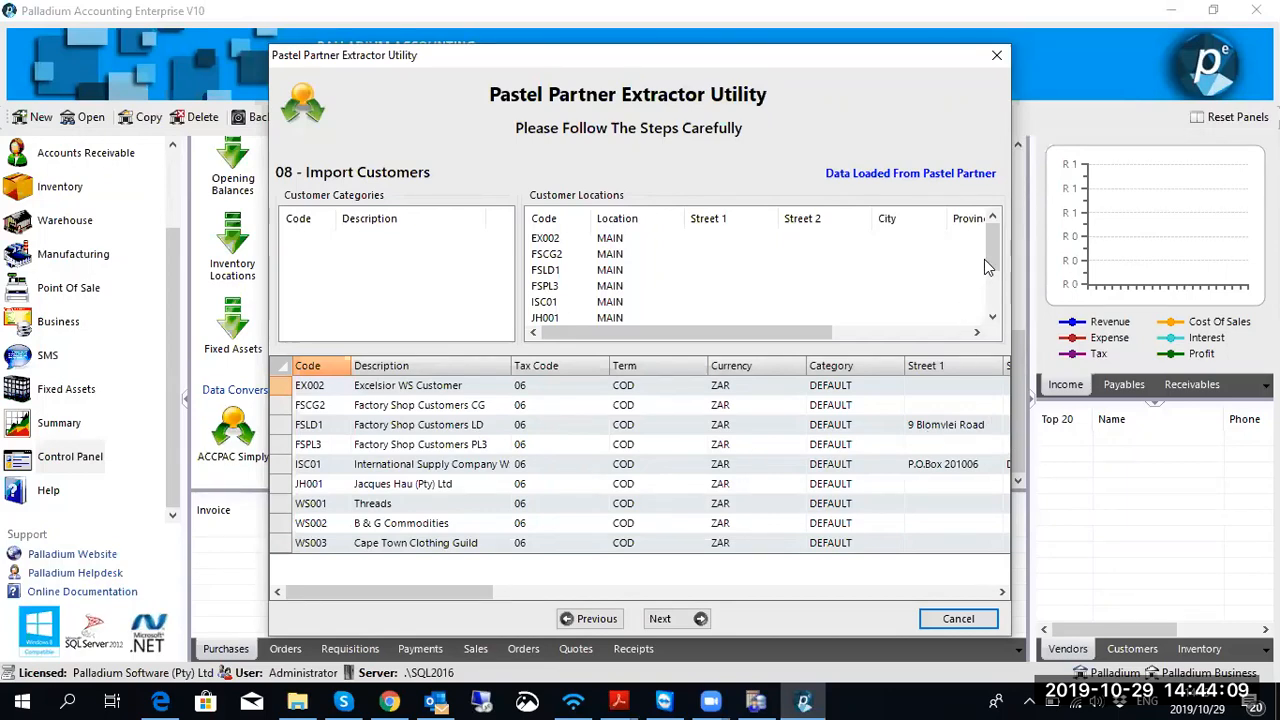
scroll(993, 262, "down", 1)
scroll(997, 258, "up", 1)
Step: Proceed to the Import Vendors stage and look through the vendor list
left_click(660, 619)
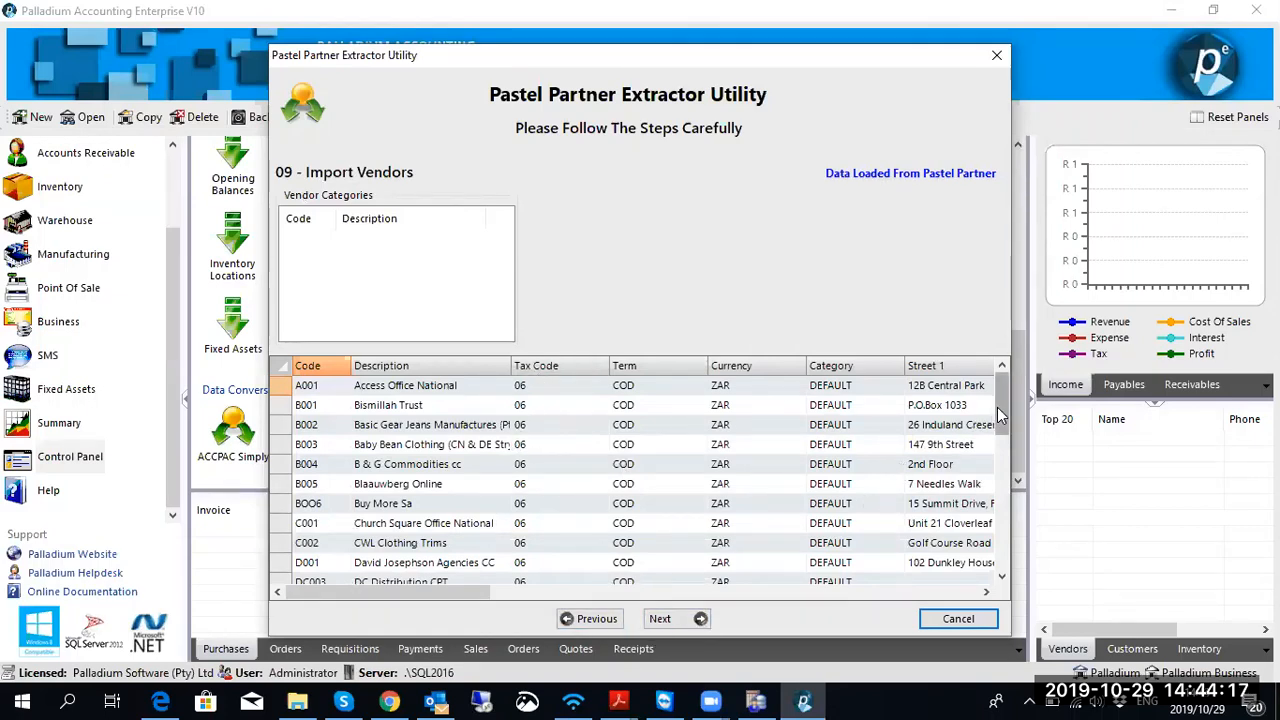
left_click_drag(997, 407, 962, 428)
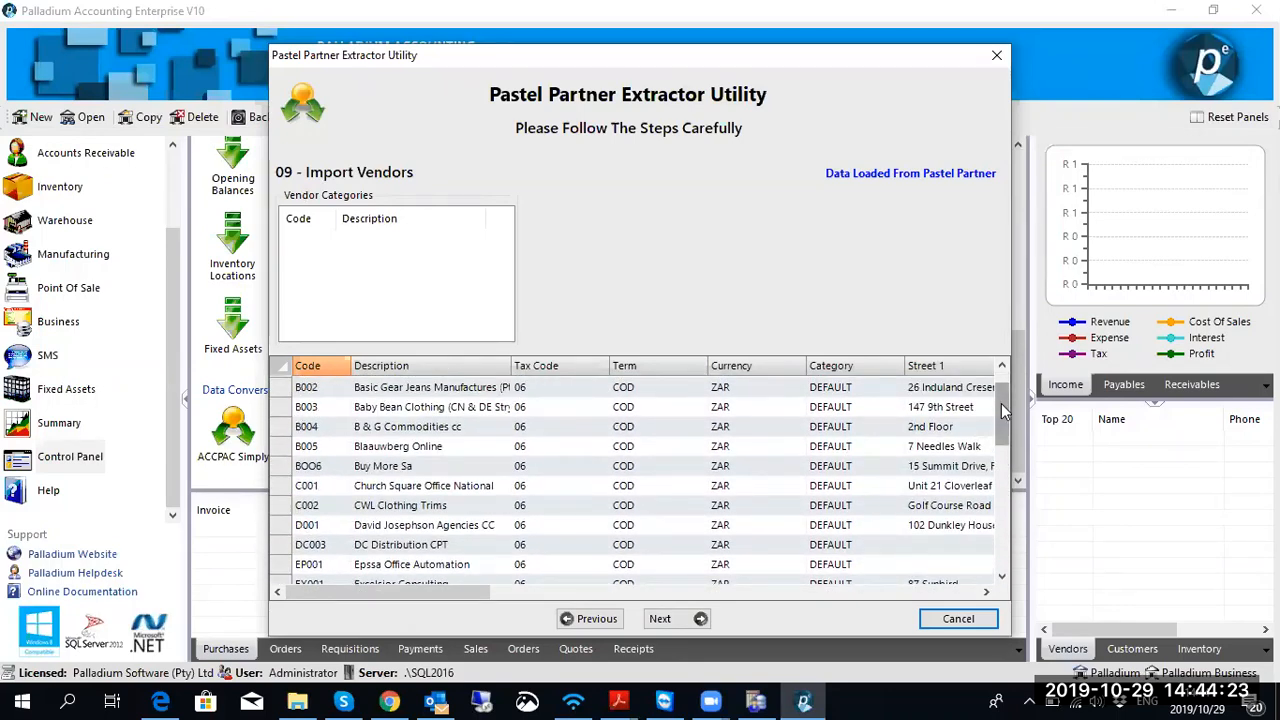
left_click_drag(1003, 410, 1003, 388)
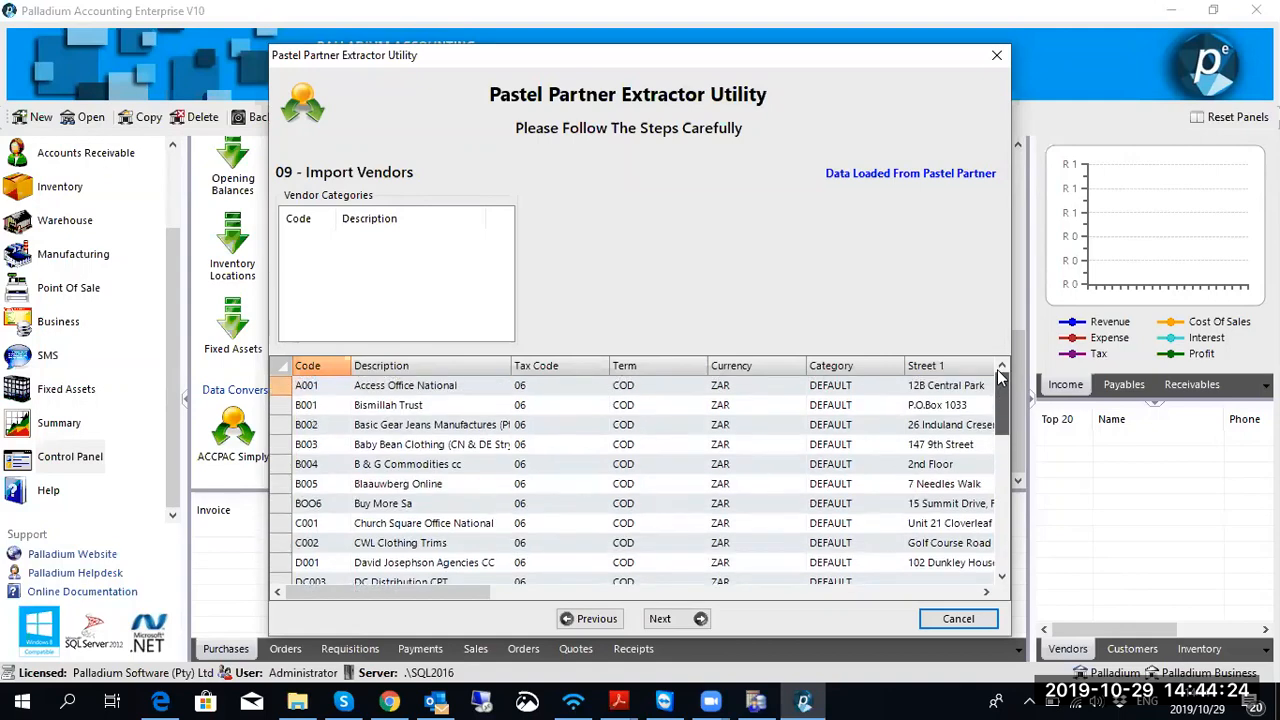
Step: Continue past the Import Inventory Items stage and run the masterfiles import
left_click(678, 620)
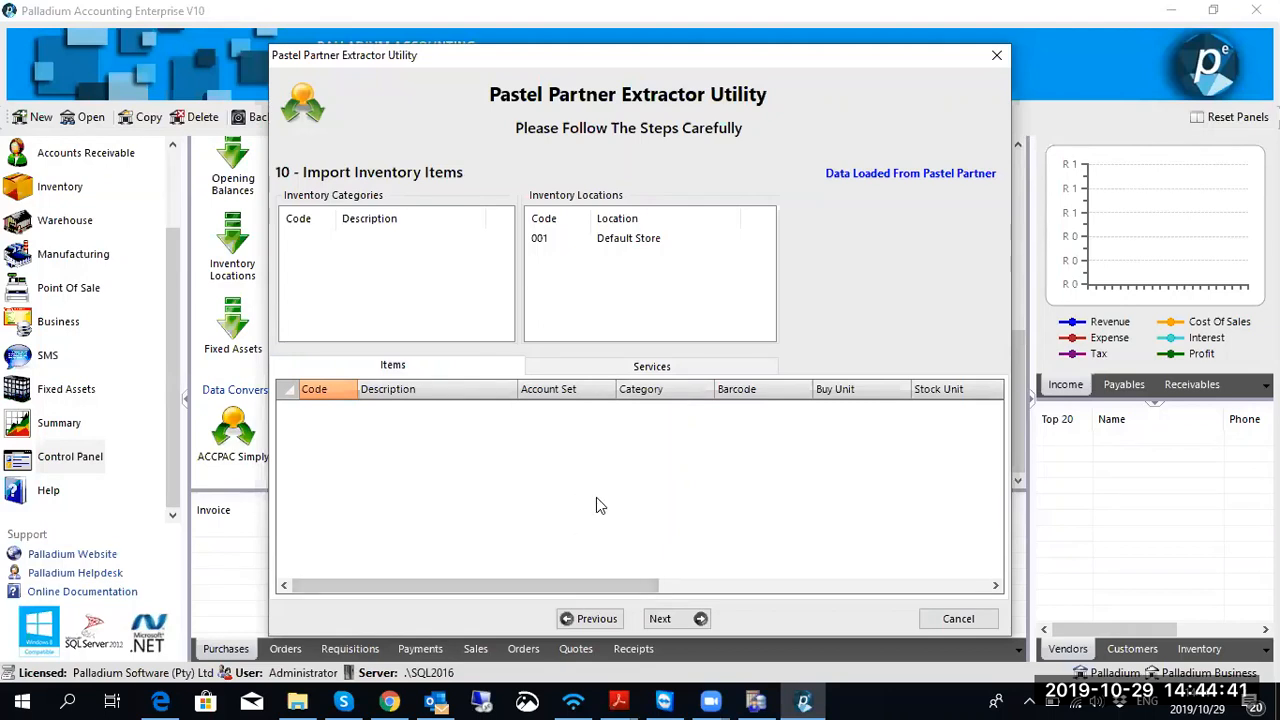
left_click(660, 618)
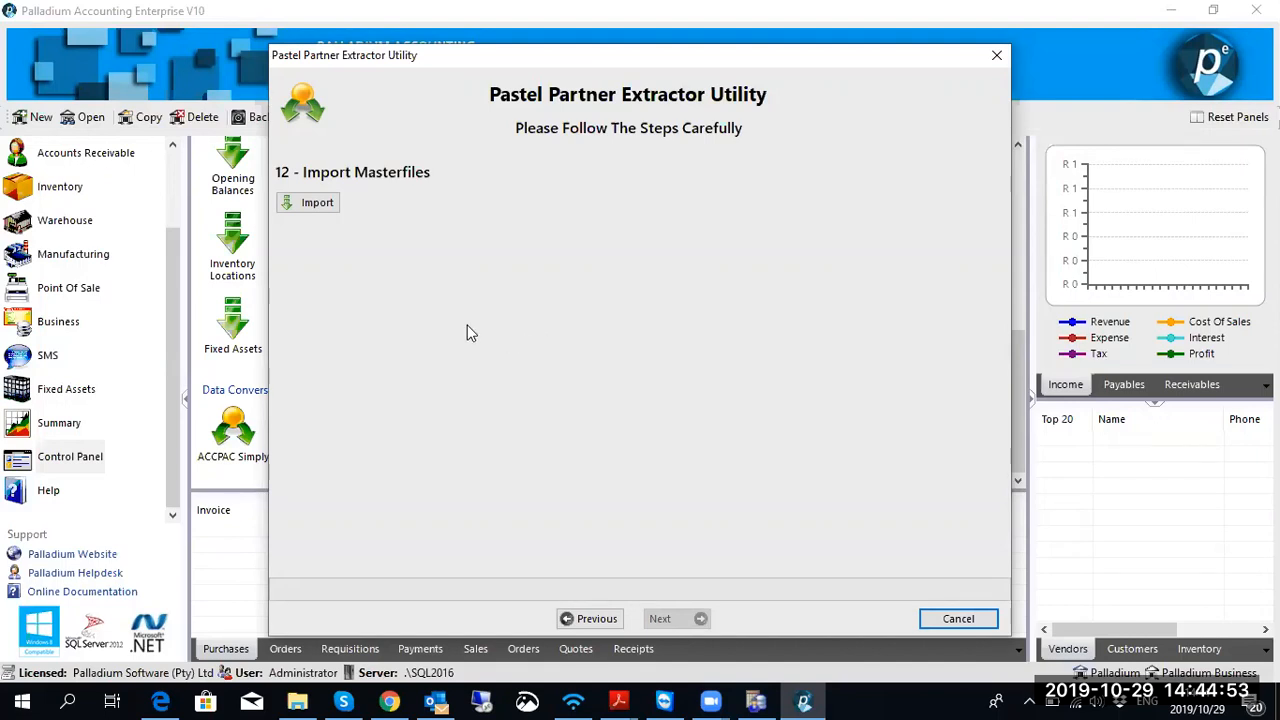
left_click(313, 204)
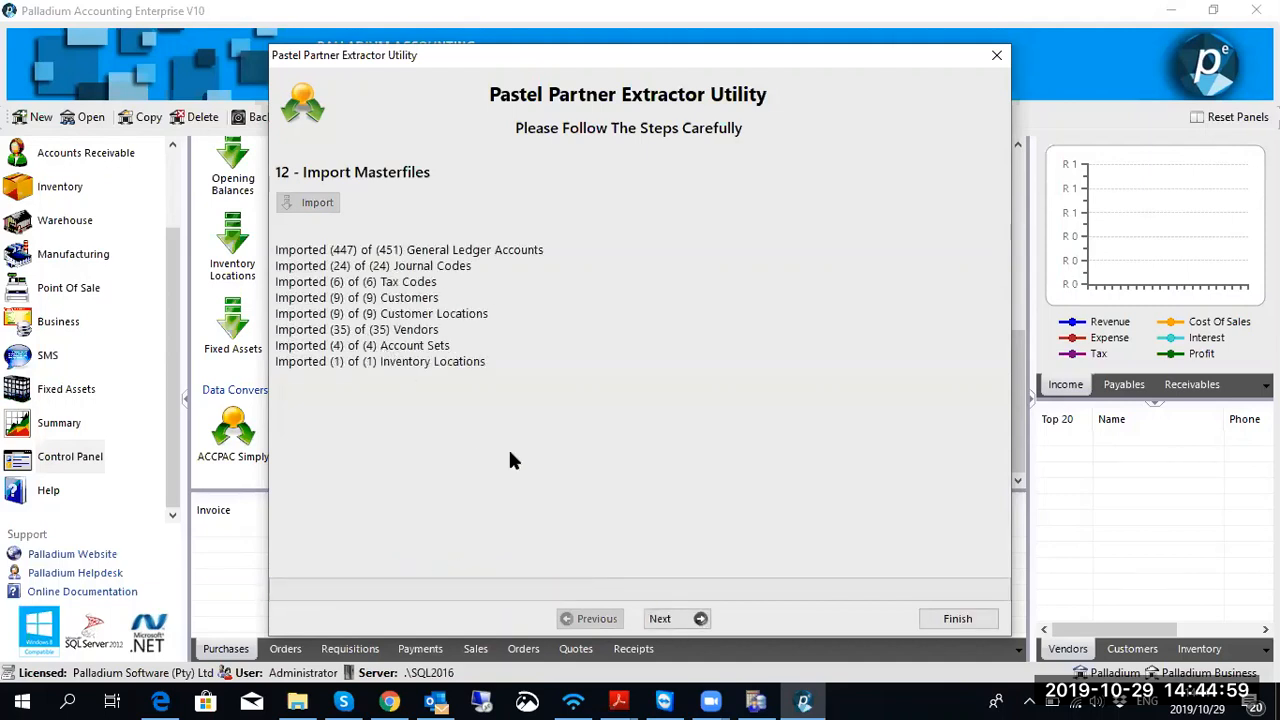
Step: Start the current year's general ledger transaction import and review the General, Payables, Receivables, Inventory & Services and Warehouse linked accounts
left_click(669, 619)
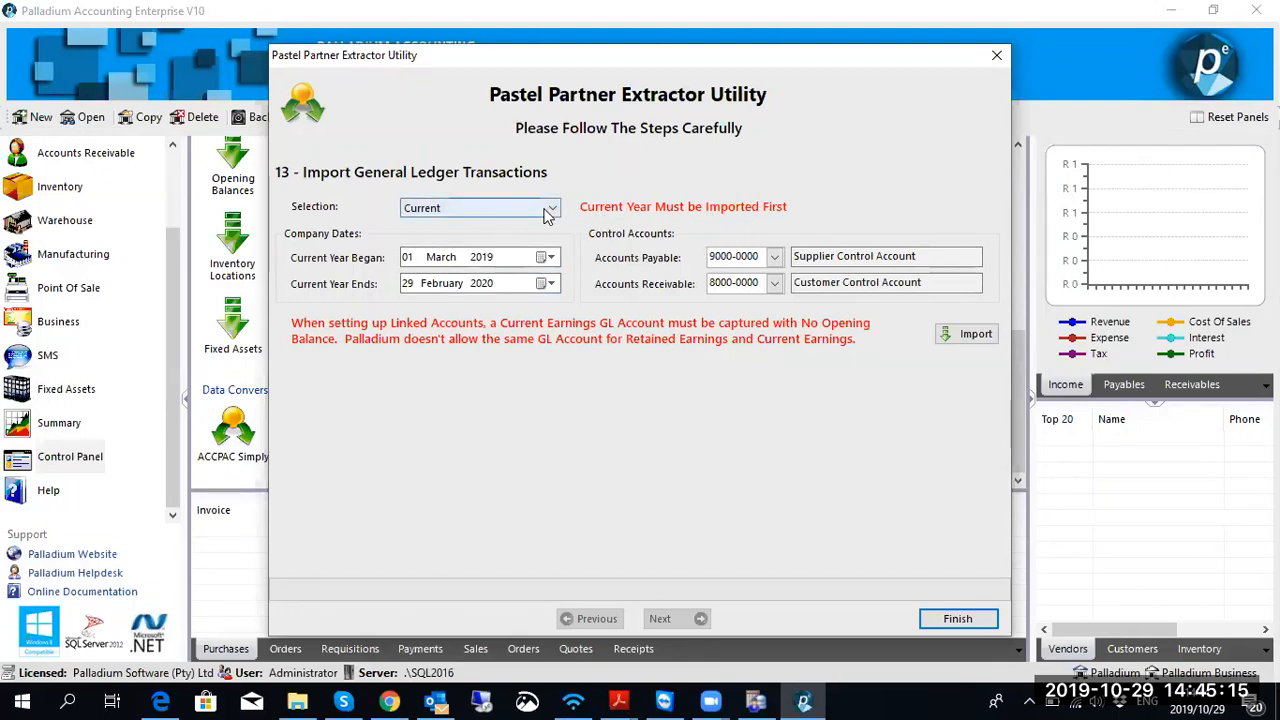
left_click(967, 334)
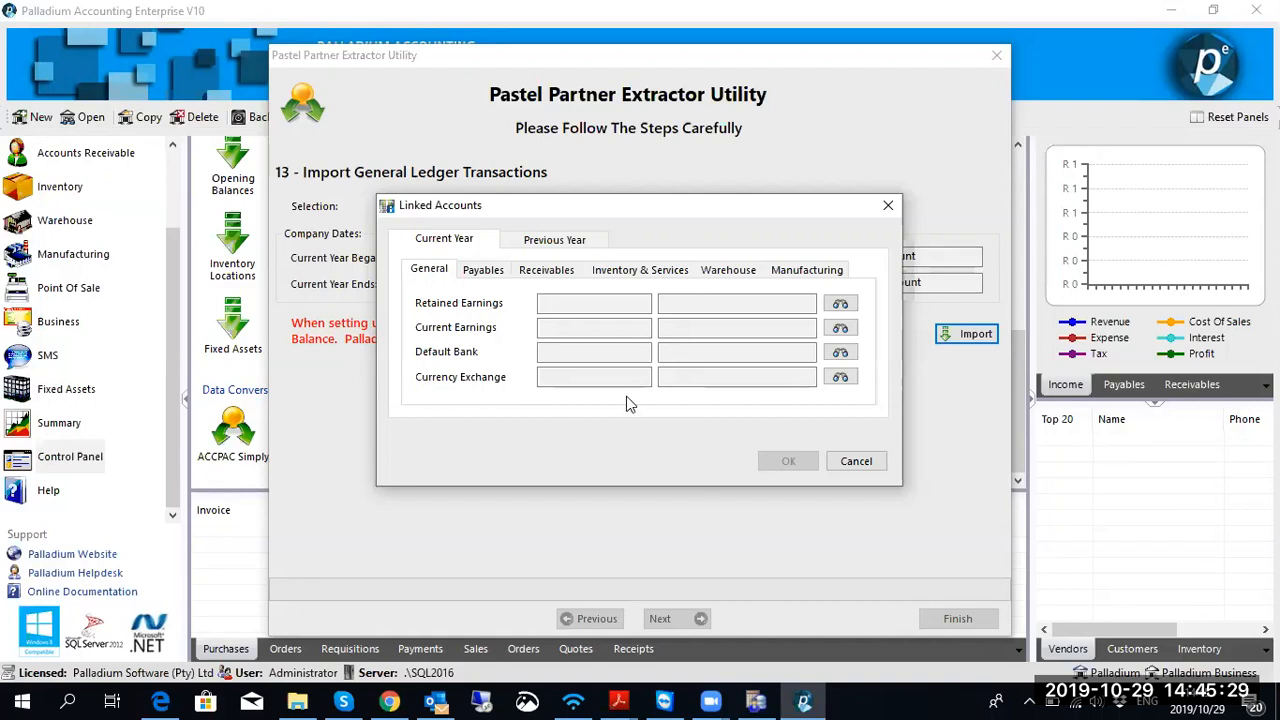
left_click(475, 277)
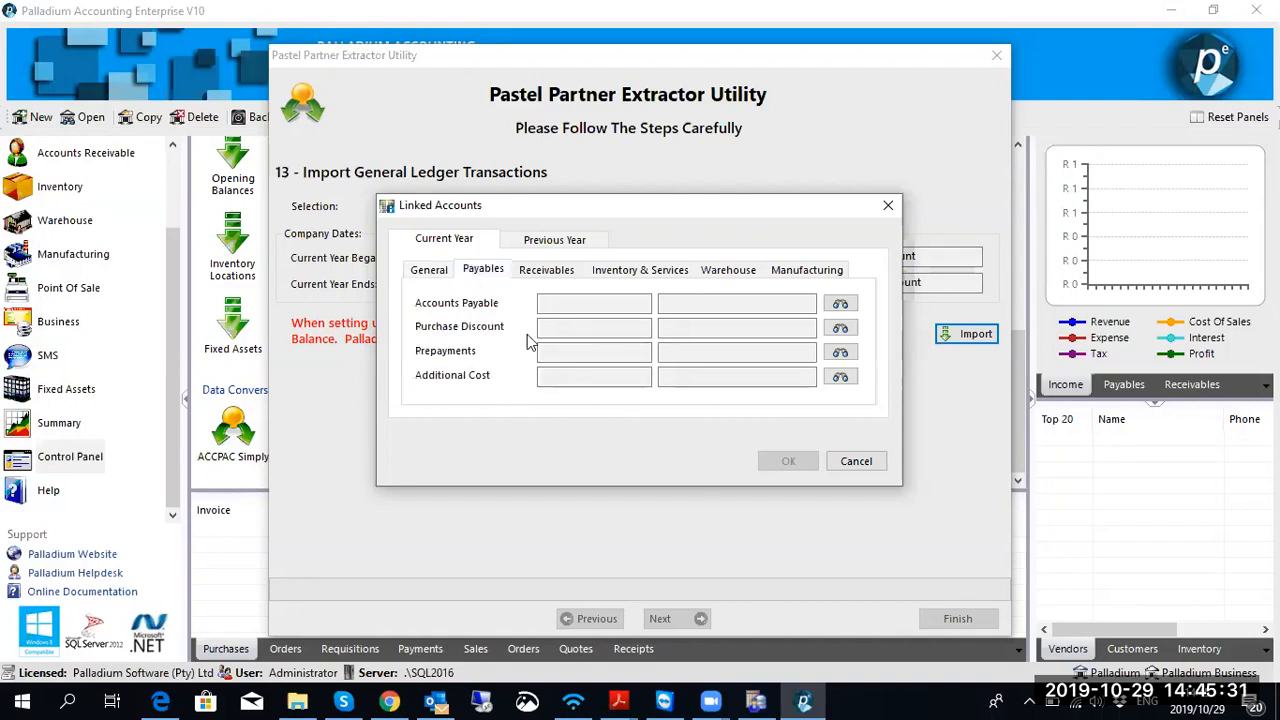
left_click(550, 277)
left_click(650, 277)
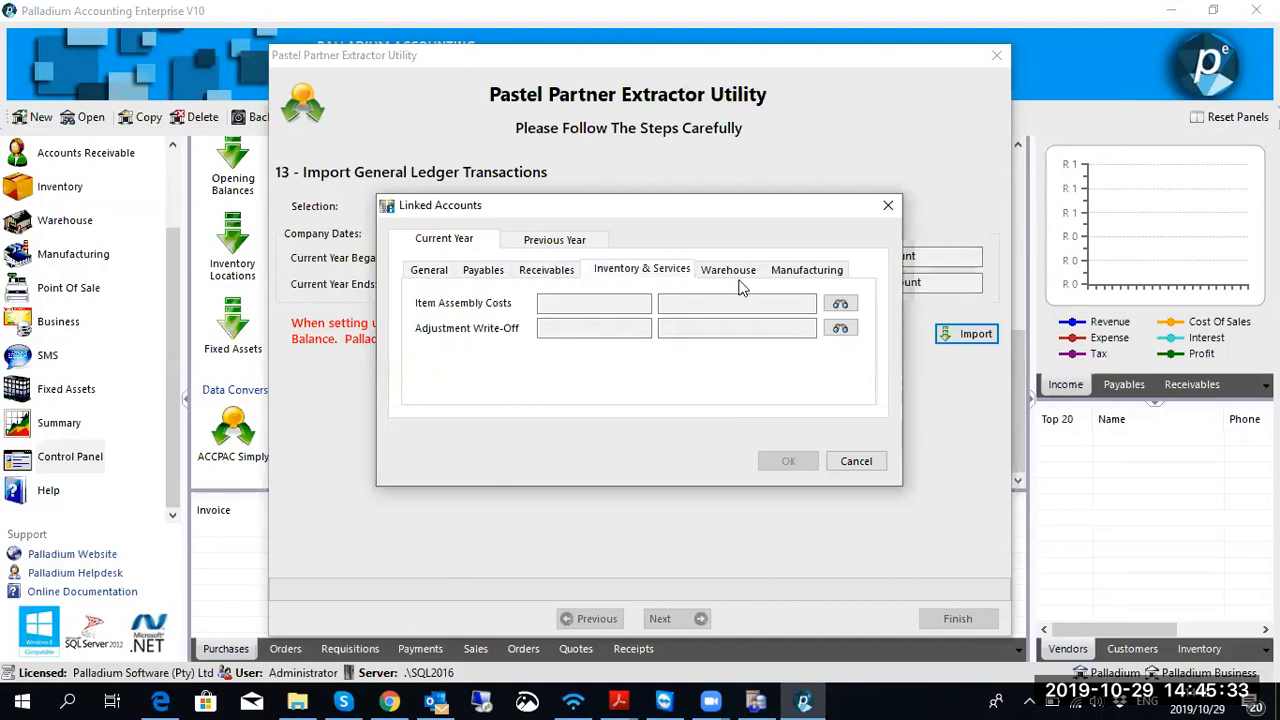
left_click(742, 272)
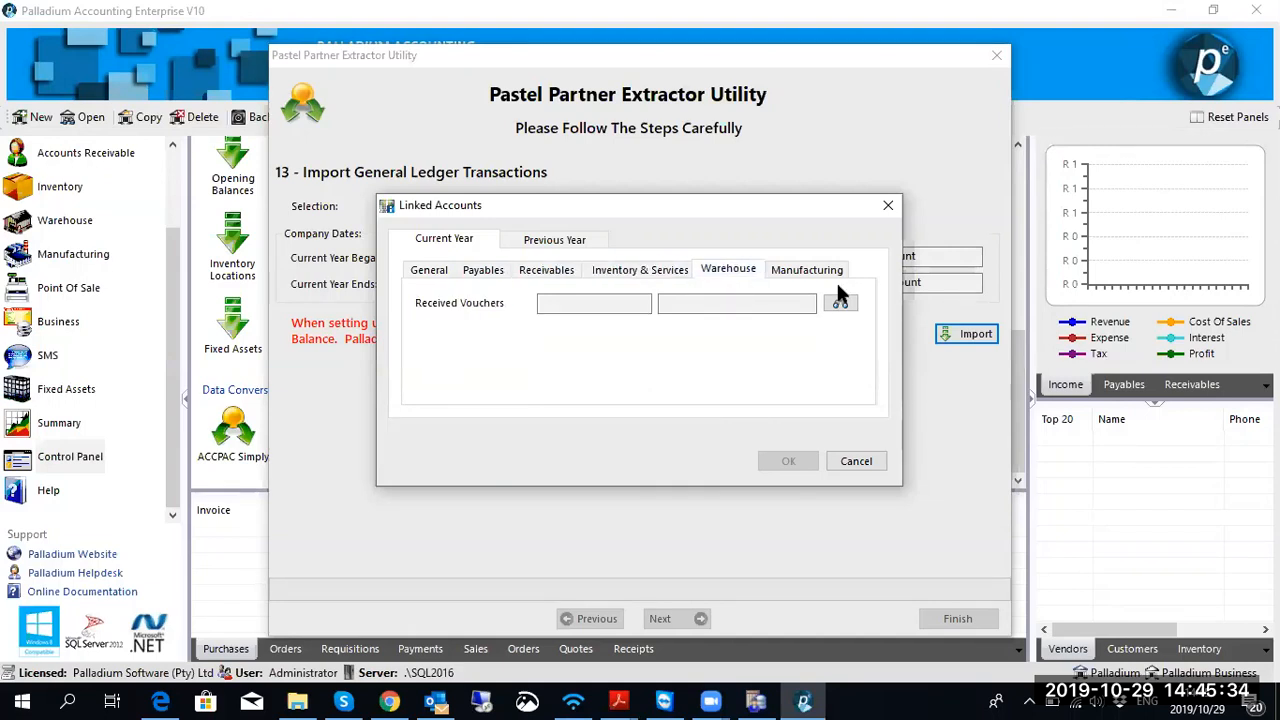
left_click(444, 273)
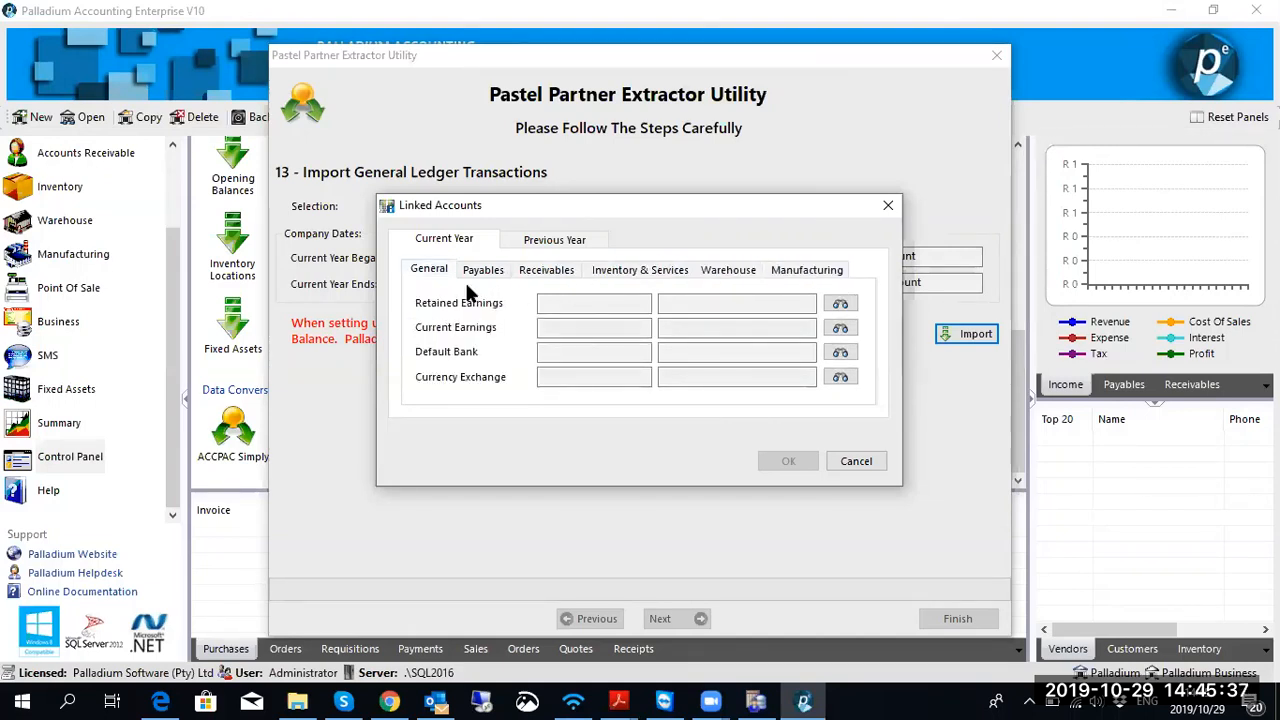
Step: Link the current year's Retained Earnings to account 5200-0000 Retained Income
left_click(840, 304)
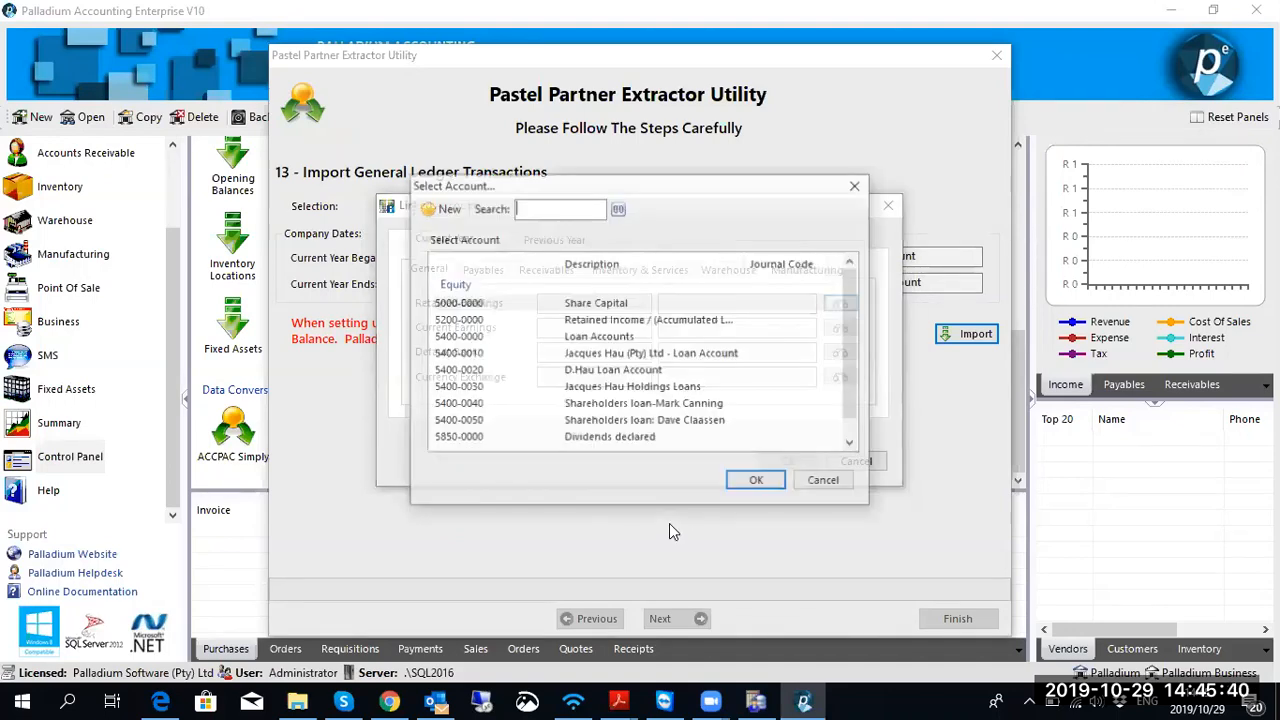
left_click(630, 320)
left_click(745, 481)
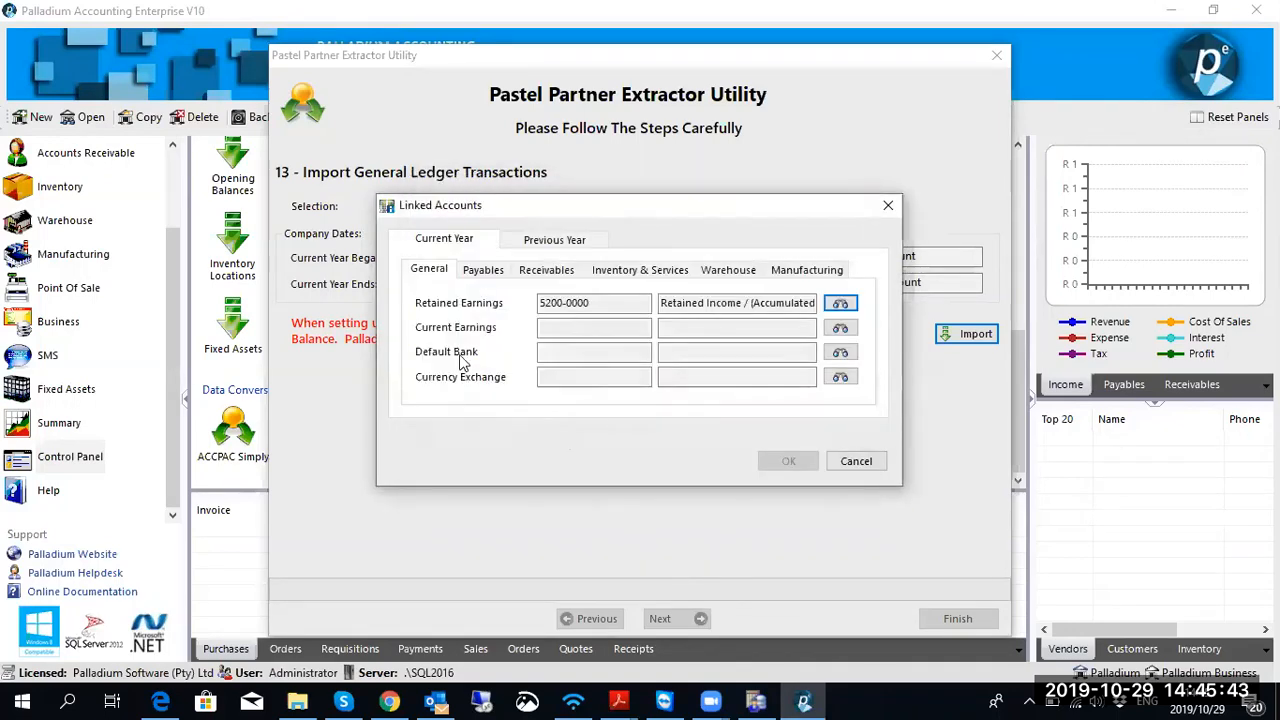
Step: Start a new general ledger account for the Current Earnings link and open its account segment setup
left_click(842, 329)
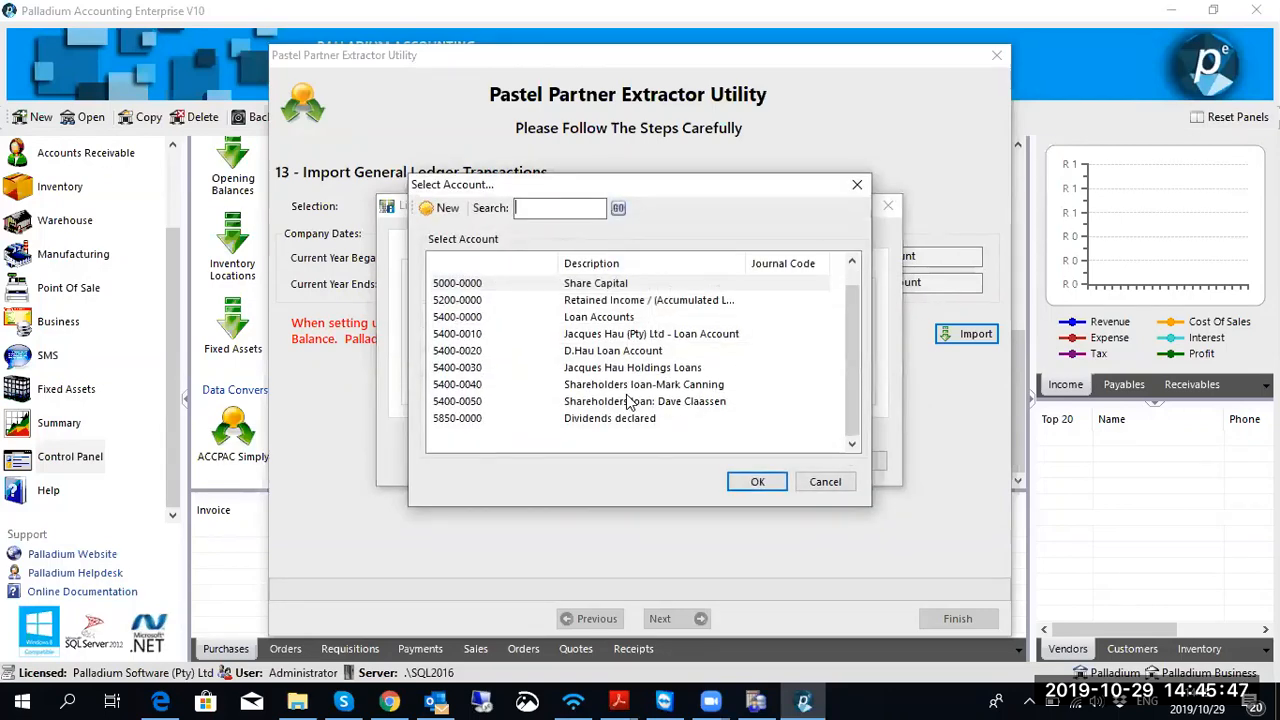
scroll(627, 395, "up", 1)
left_click(448, 212)
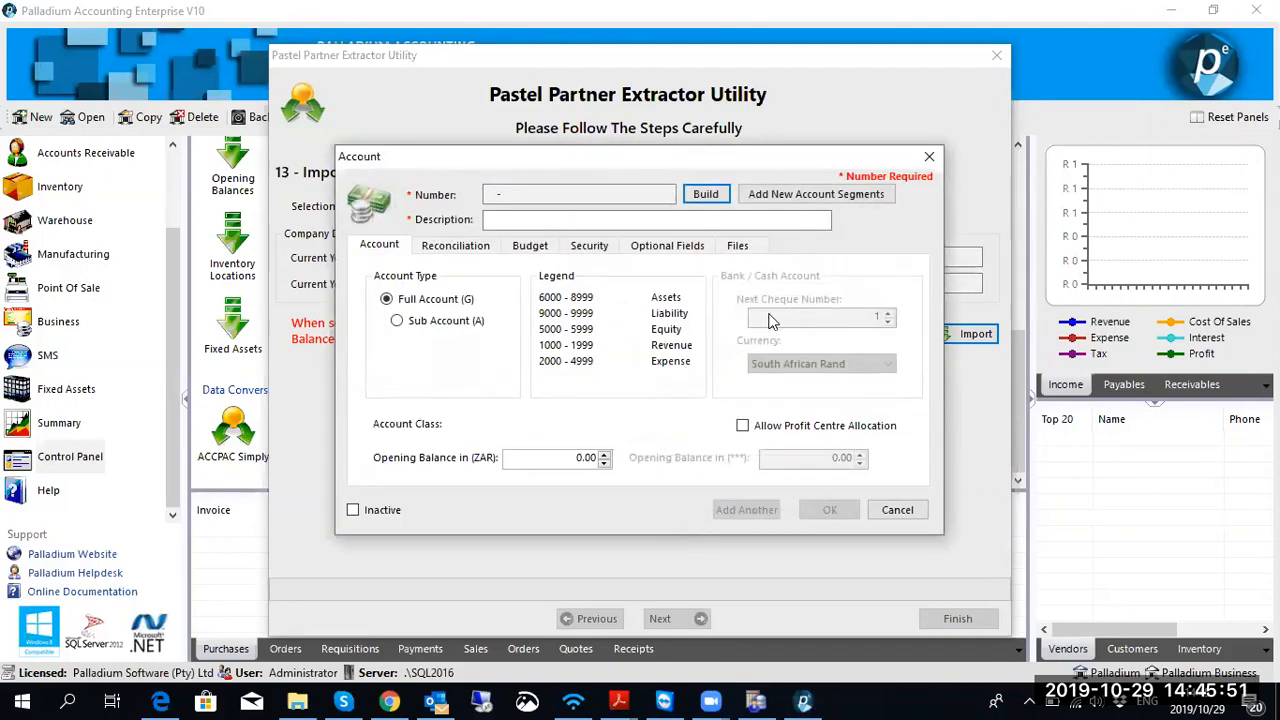
left_click(785, 200)
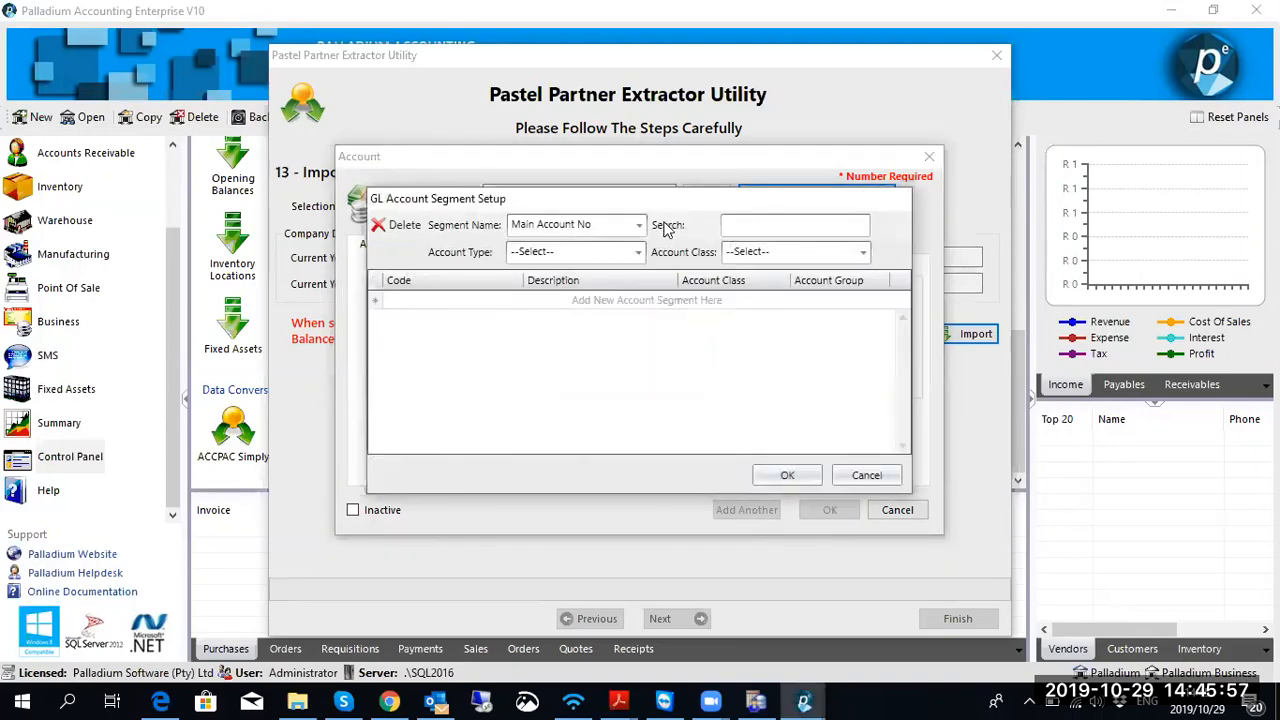
Step: Add a Main Account No segment with code 5050 and the description Current Earnings
left_click(792, 225)
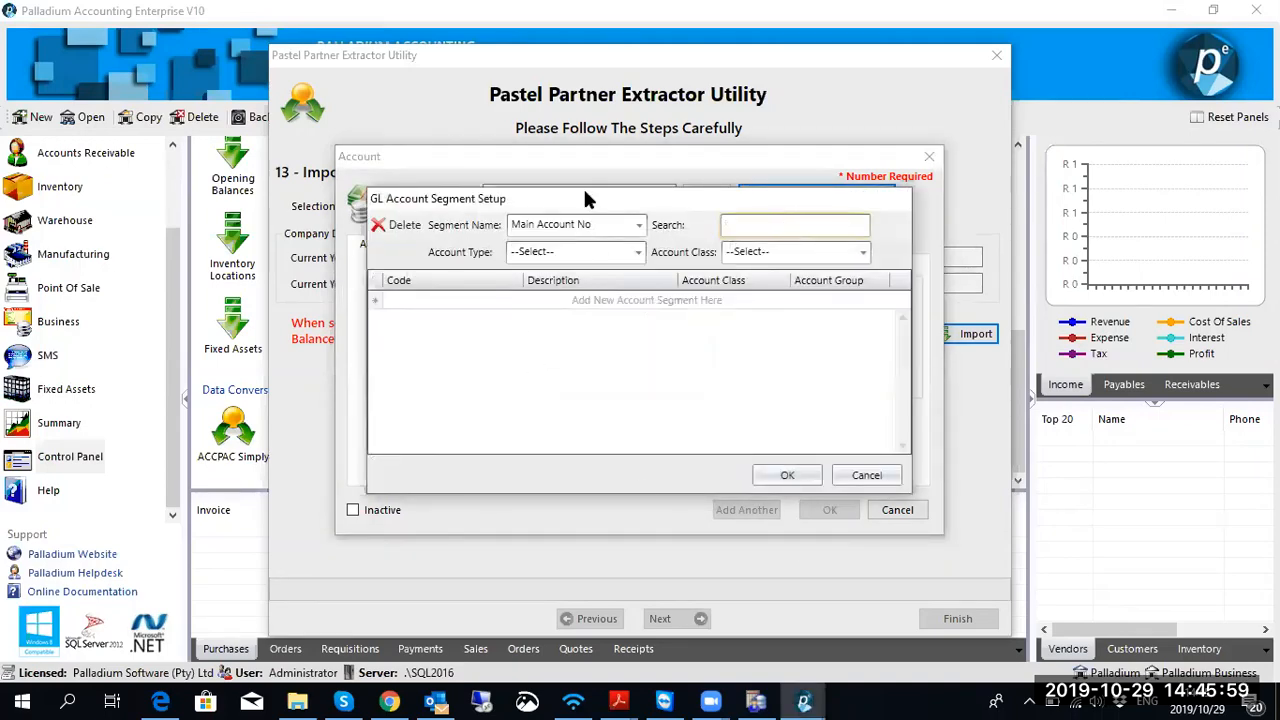
mouse_move(531, 204)
left_mouse_down()
mouse_move(535, 214)
mouse_move(552, 190)
left_mouse_up()
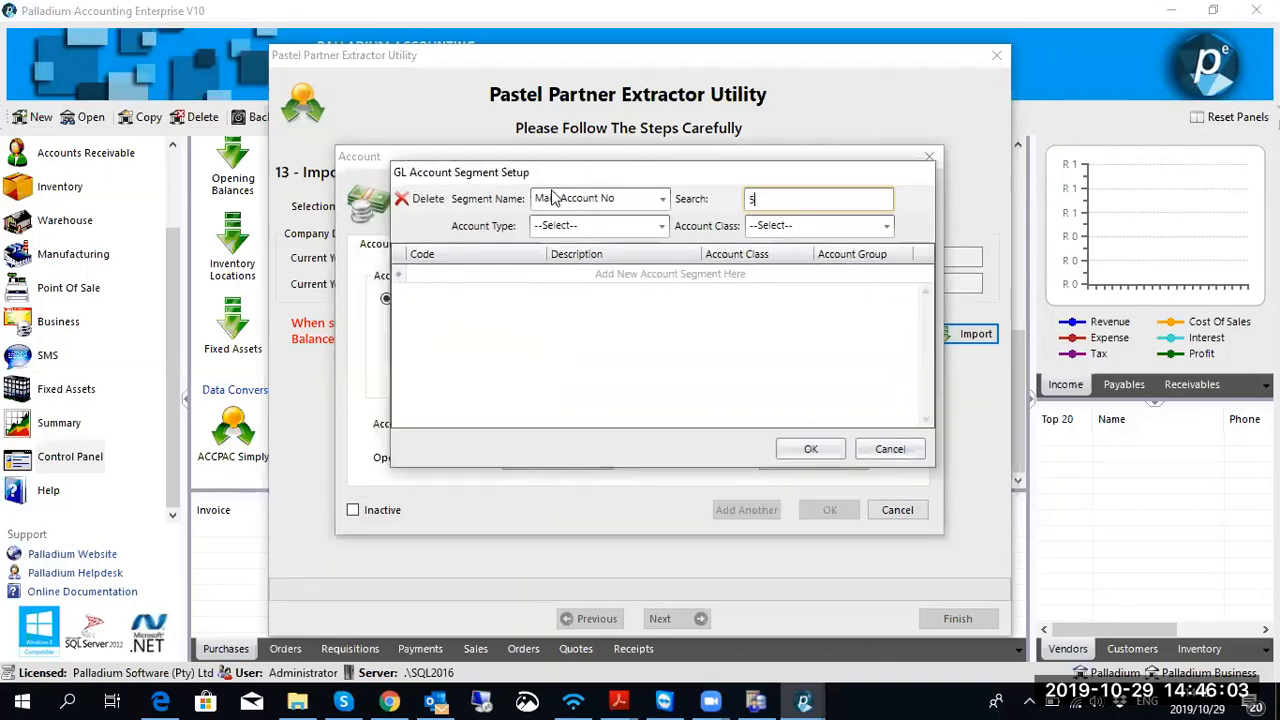
type("050")
left_click(444, 274)
type("5")
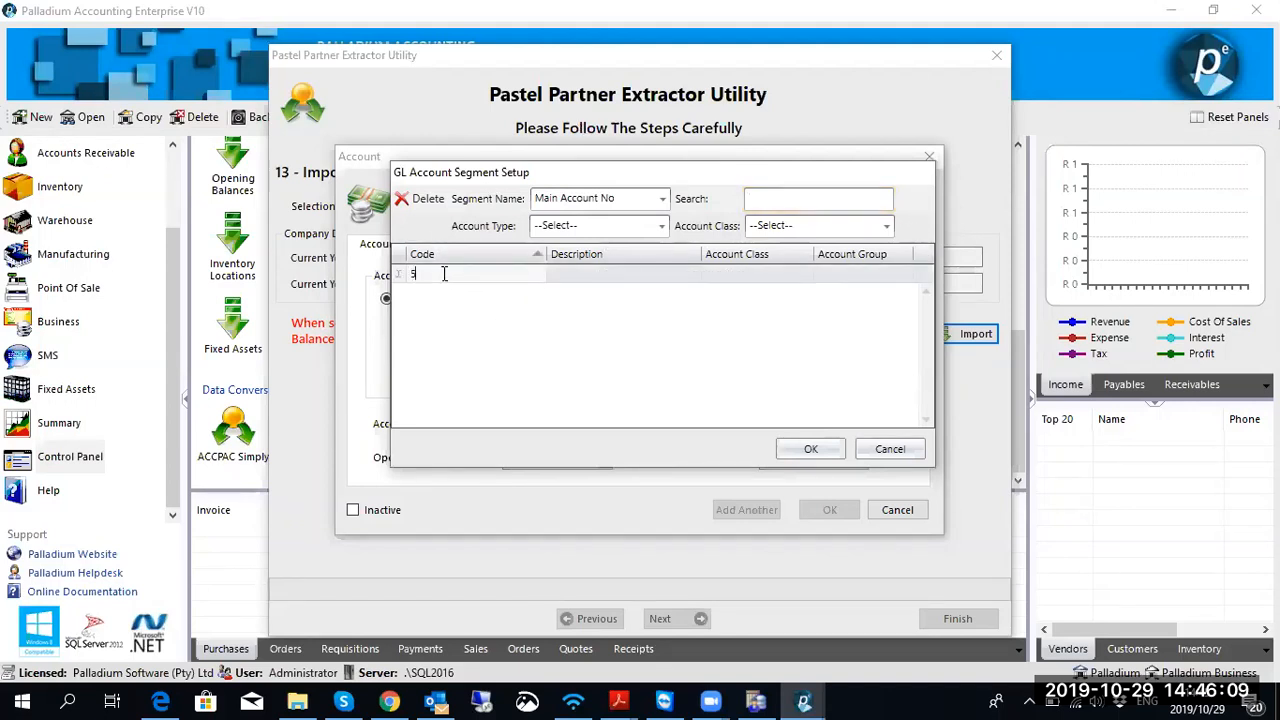
type("050")
left_click(620, 272)
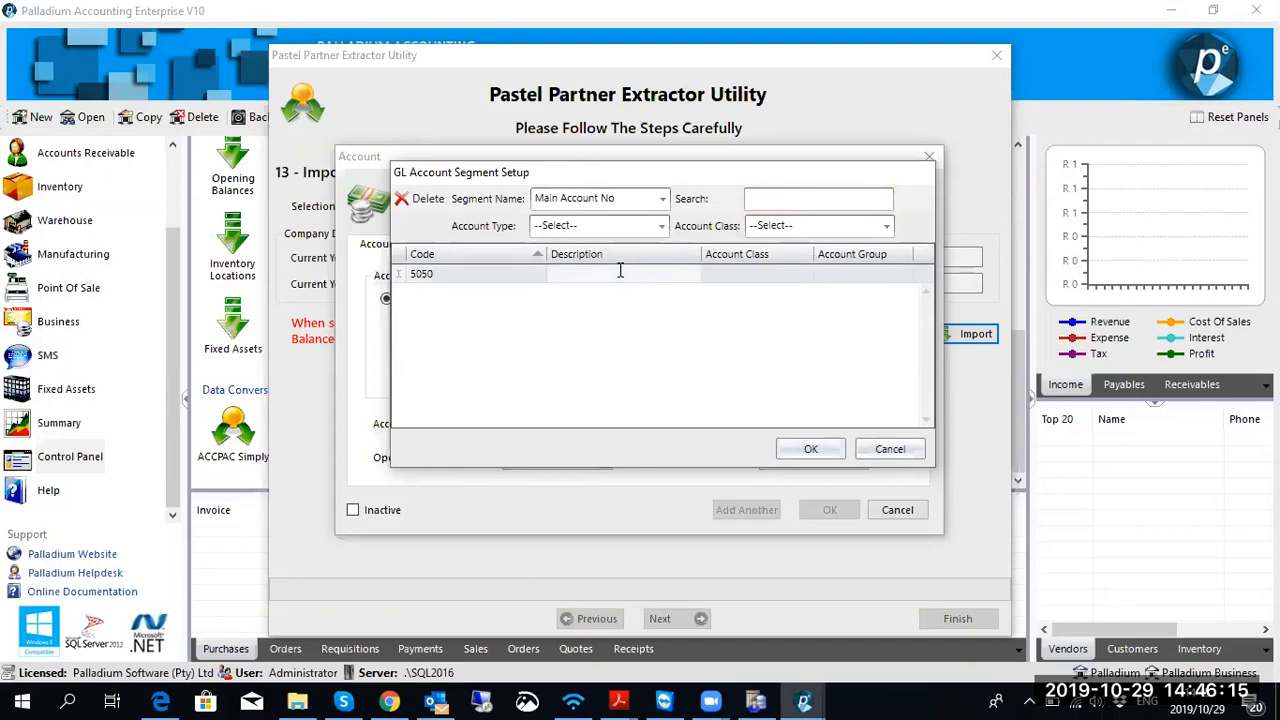
type("Current Earningsg")
Step: Set segment 5050's account class to Current Earnings and its account group to Full Account (G), and save the segment
left_click(759, 279)
left_click(805, 273)
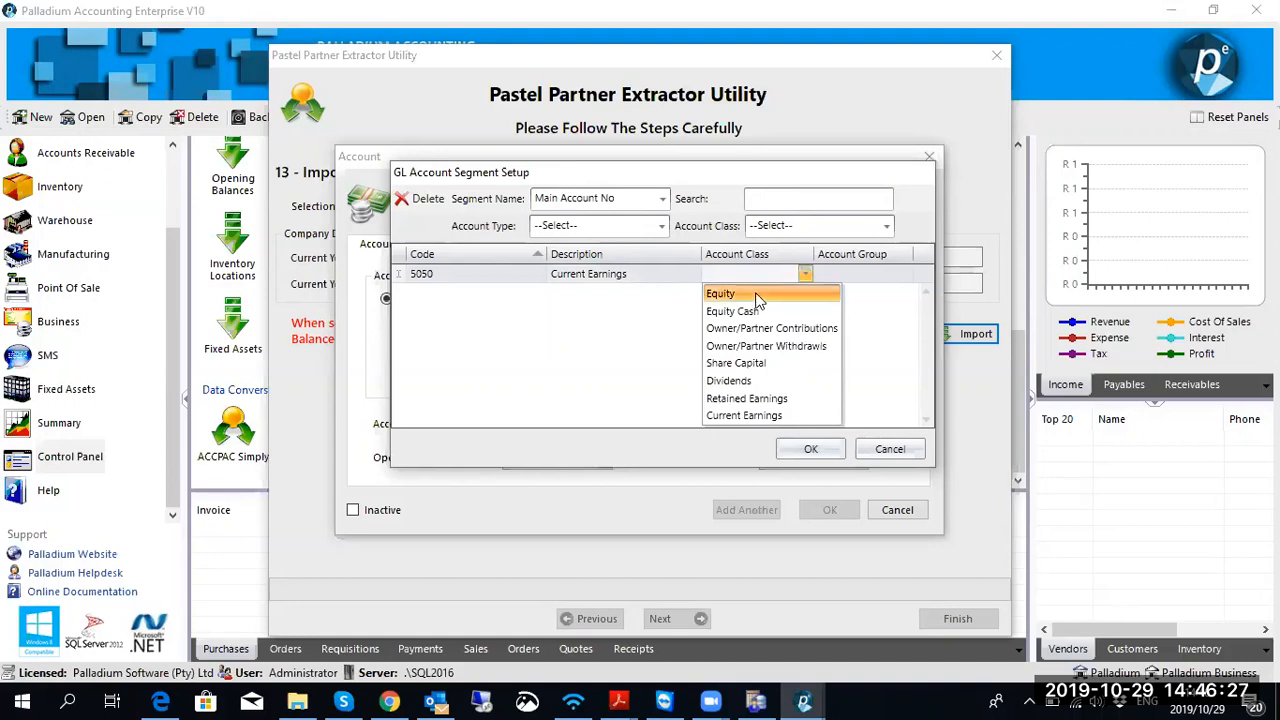
left_click(757, 295)
left_click(805, 273)
left_click(750, 415)
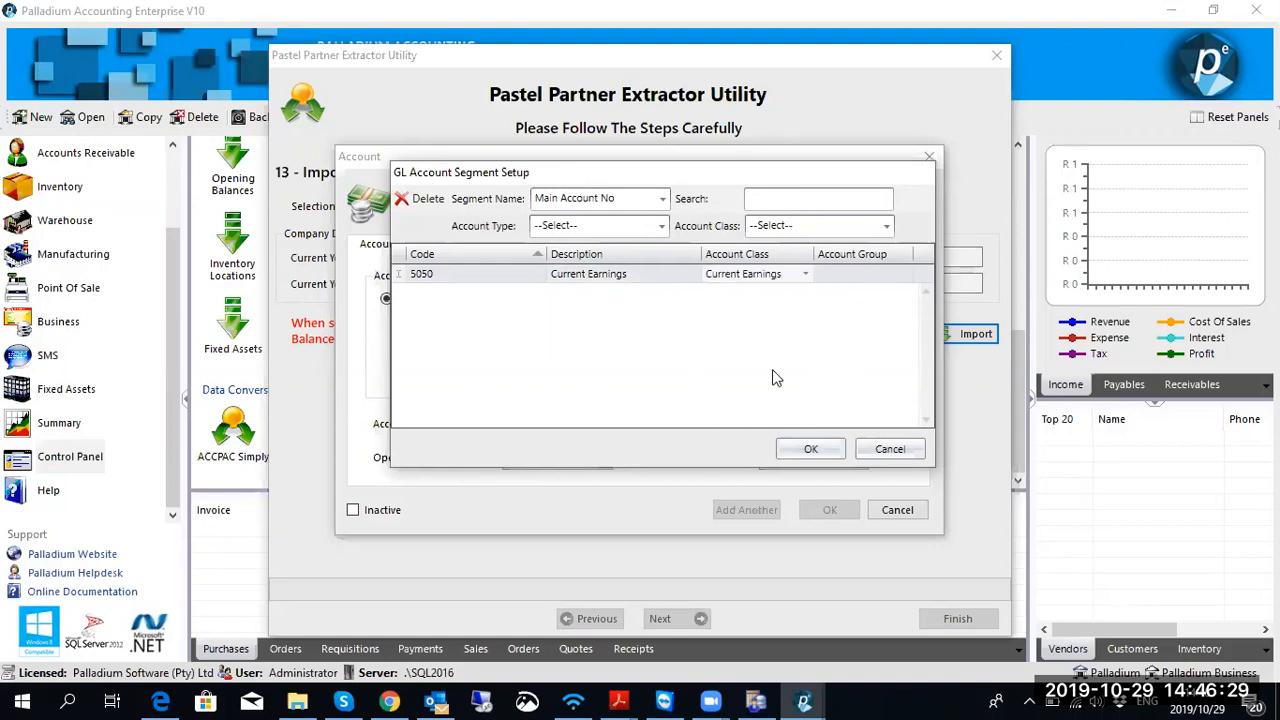
left_click(863, 278)
left_click(905, 273)
left_click(875, 295)
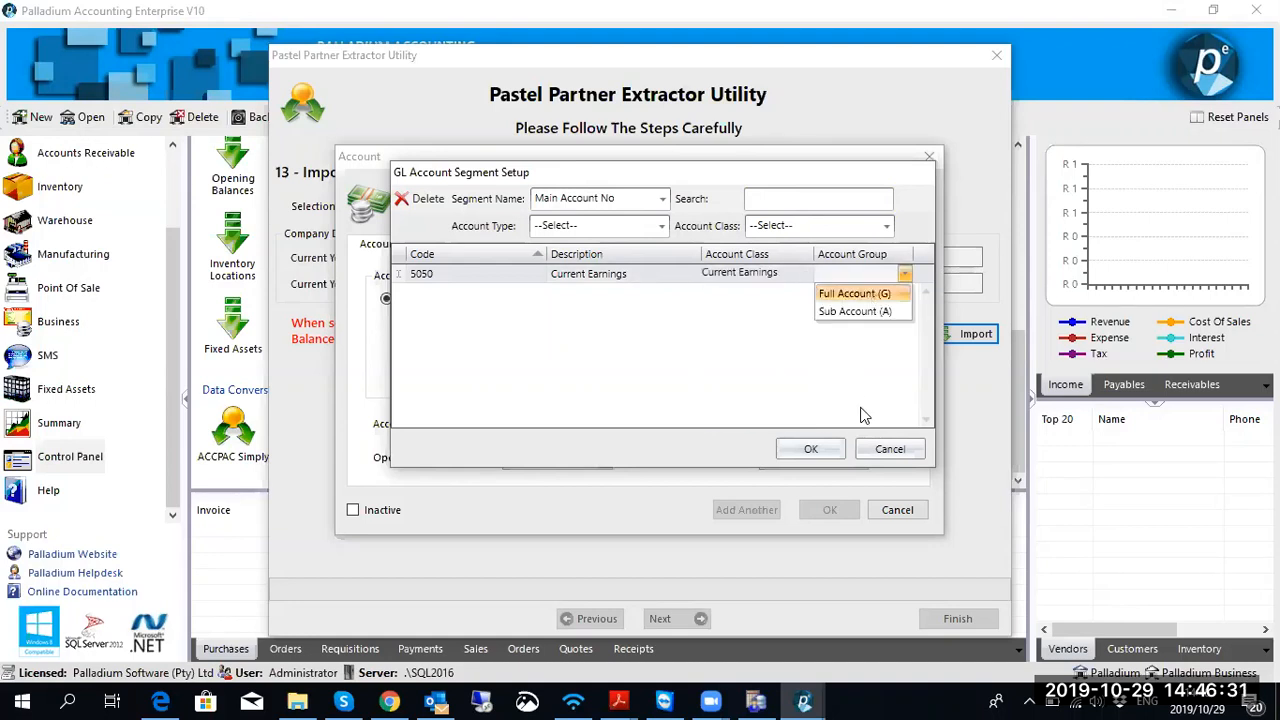
left_click(809, 450)
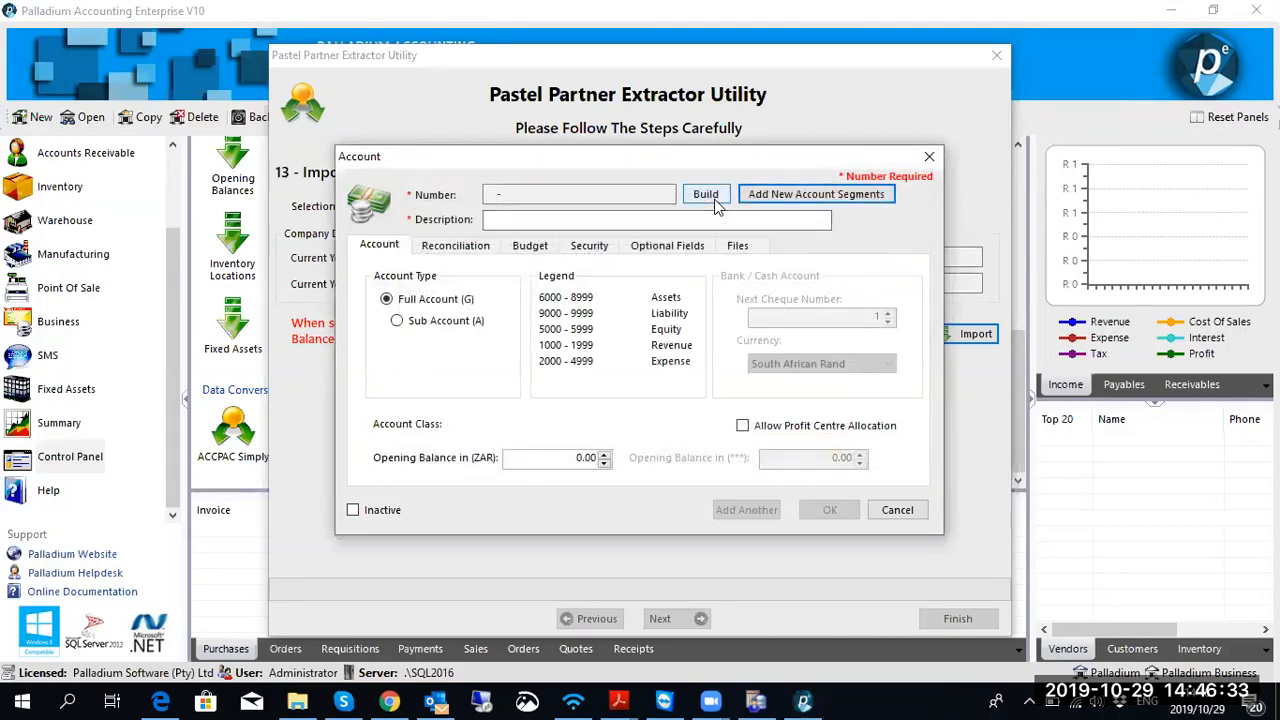
Step: Add a Sub Account No segment with code 0000 and the description CY, and save it
left_click(712, 200)
left_click(871, 474)
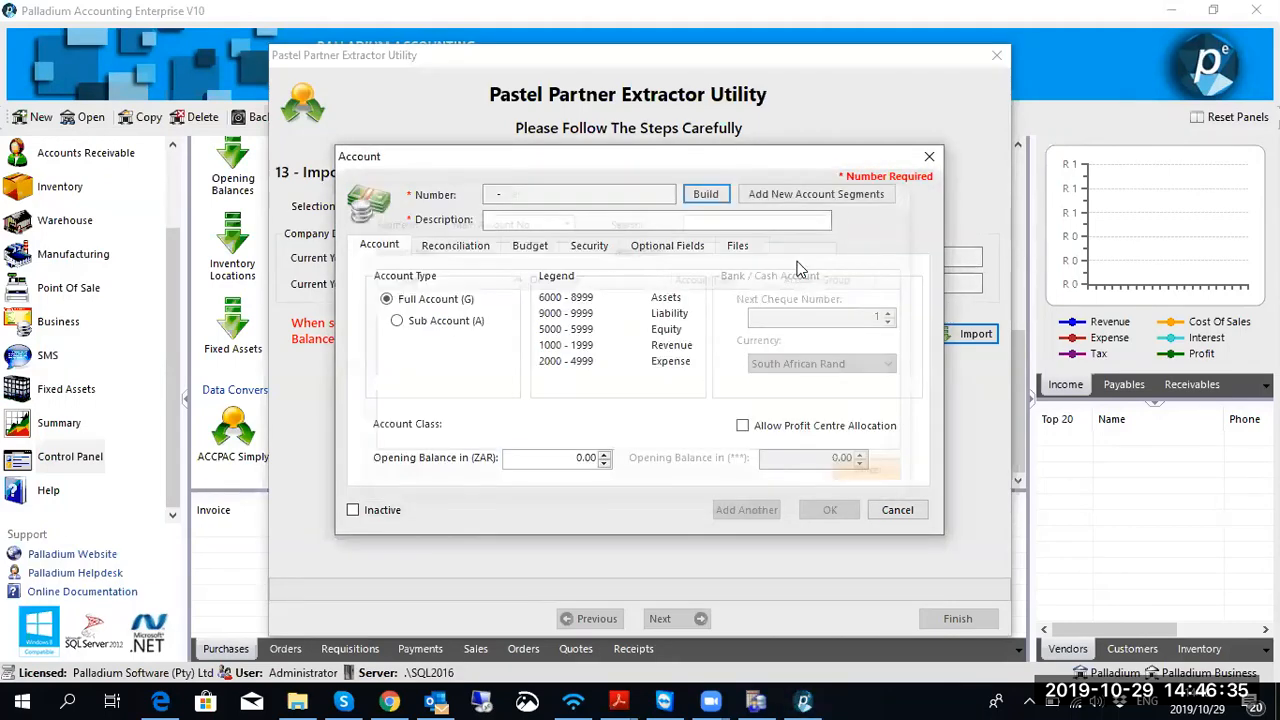
left_click(808, 194)
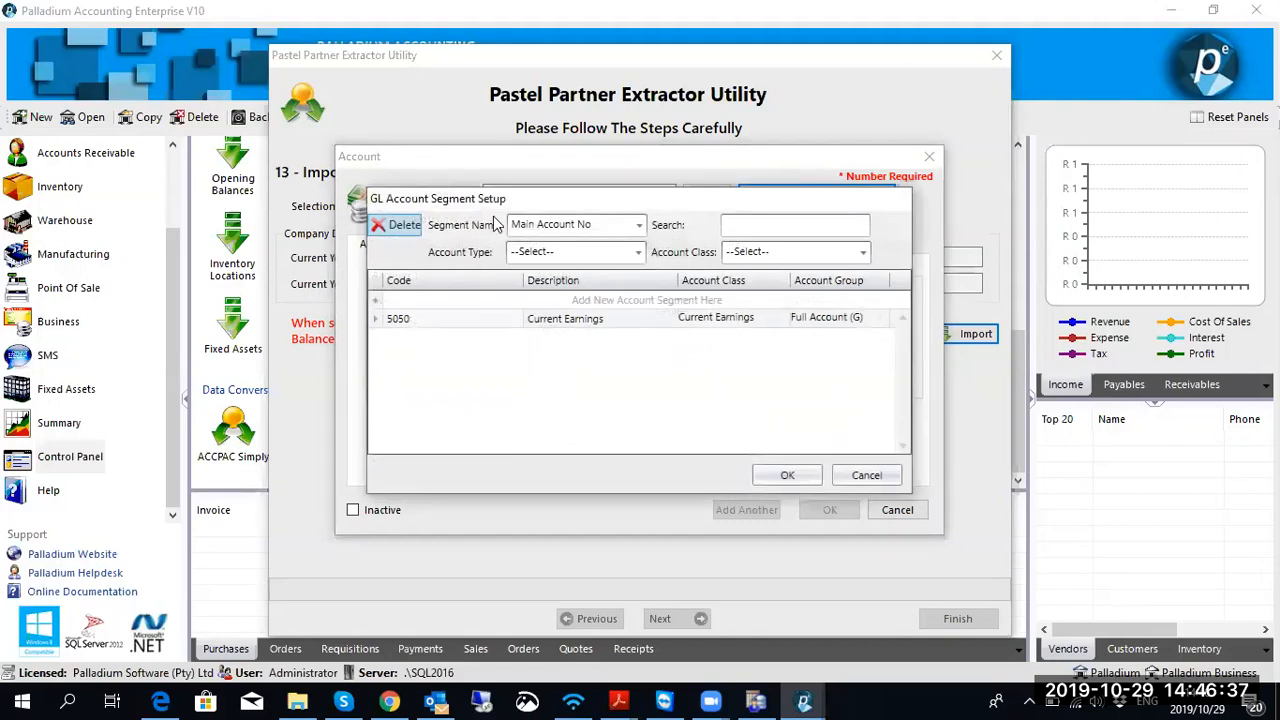
left_click(618, 224)
left_click(550, 261)
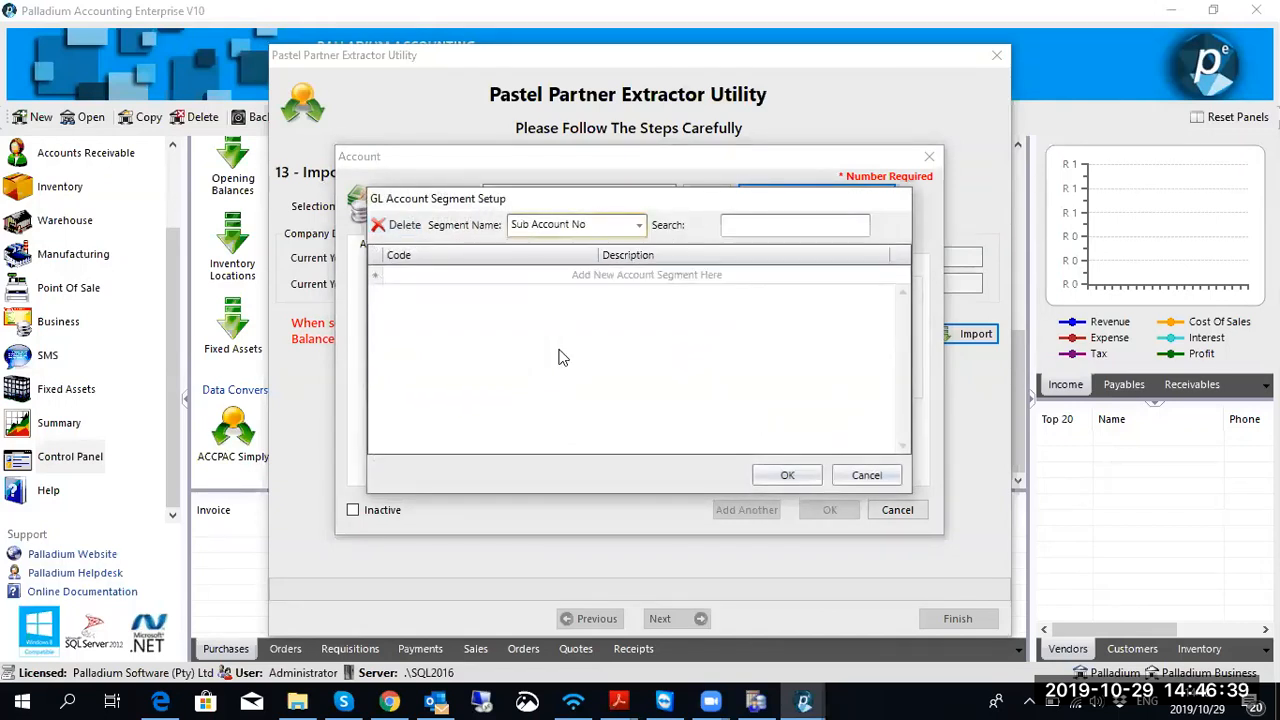
left_click(463, 274)
type("0000")
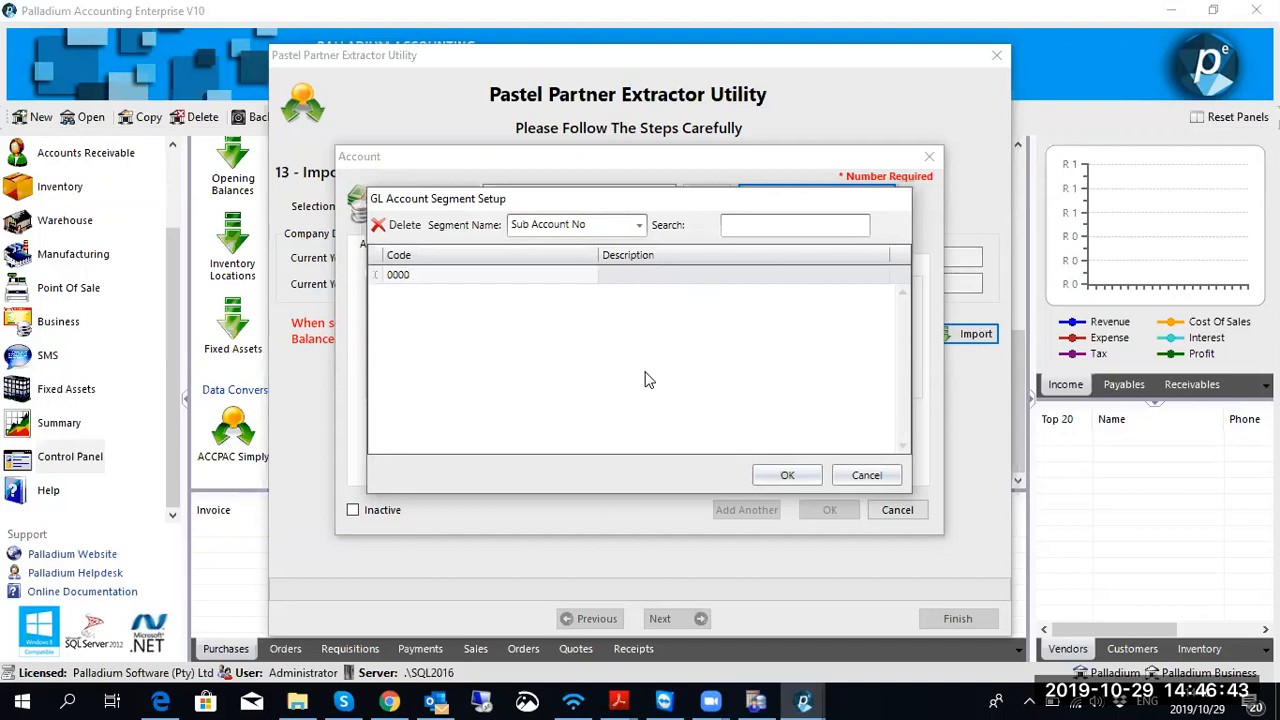
key("Tab")
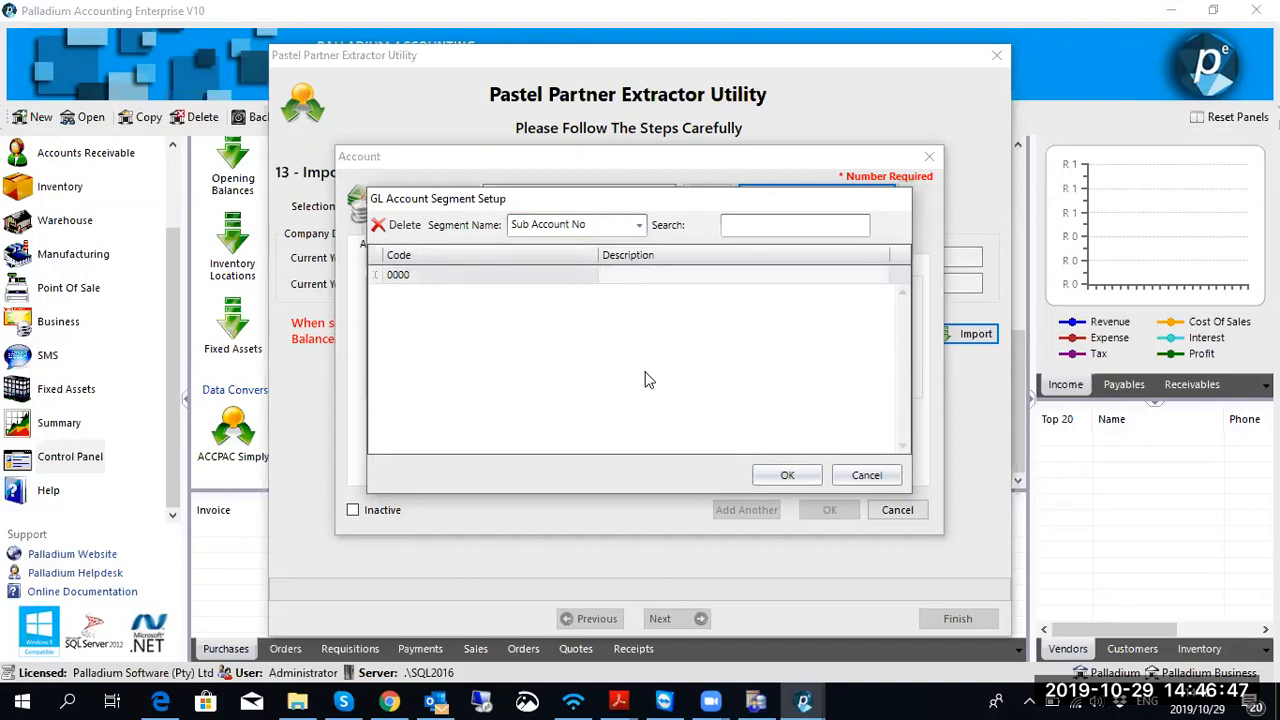
type("CY")
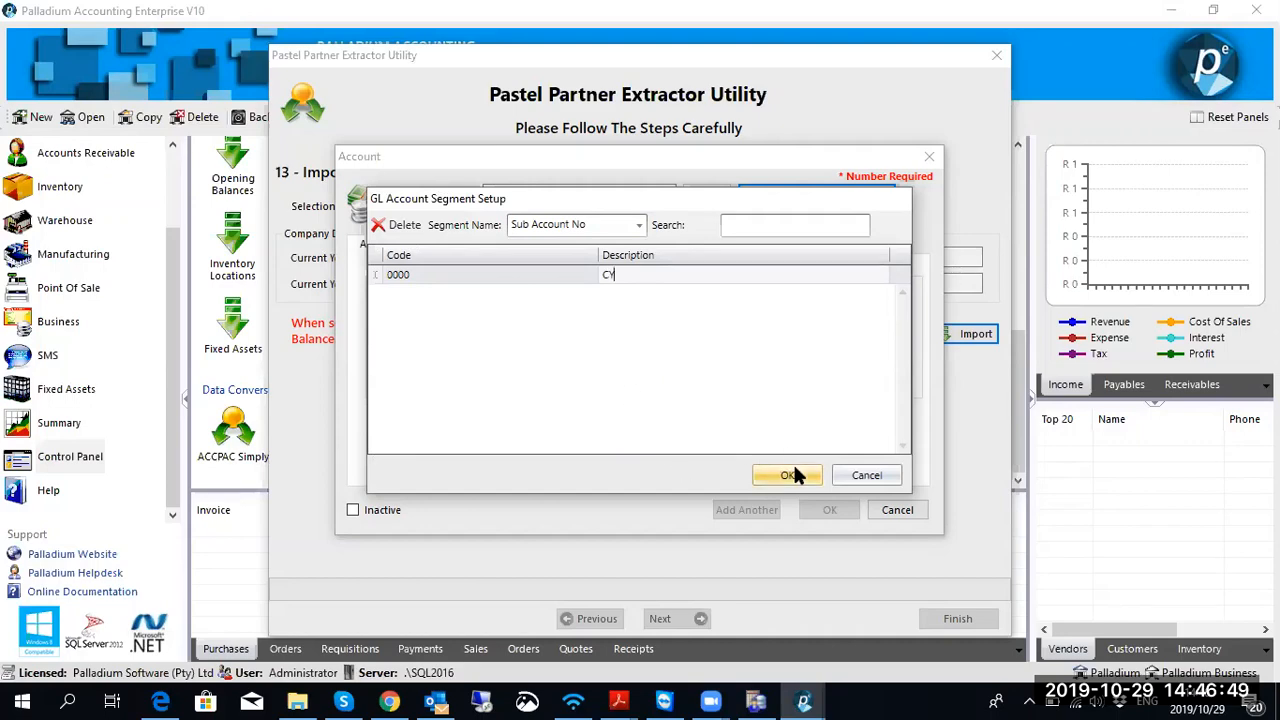
left_click(788, 475)
Step: Build the new account's number from main segment 5050 and sub account segment 0000
left_click(705, 194)
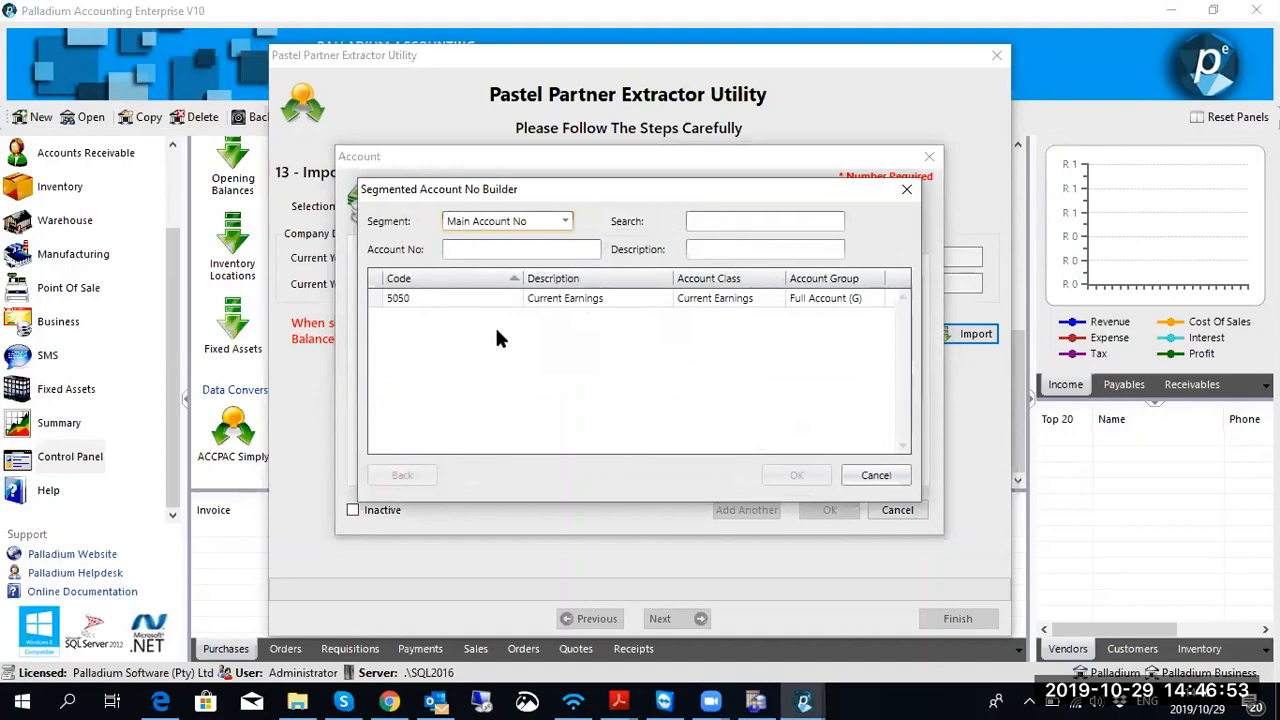
double_click(460, 300)
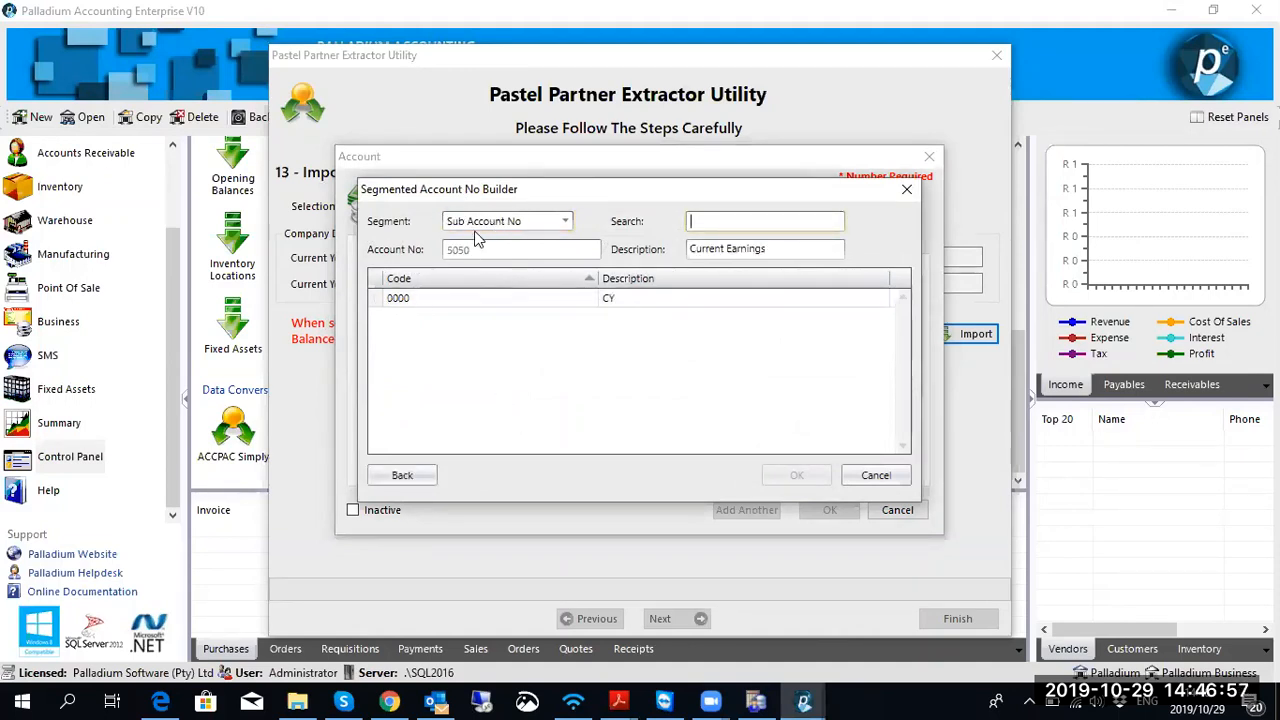
left_click(459, 298)
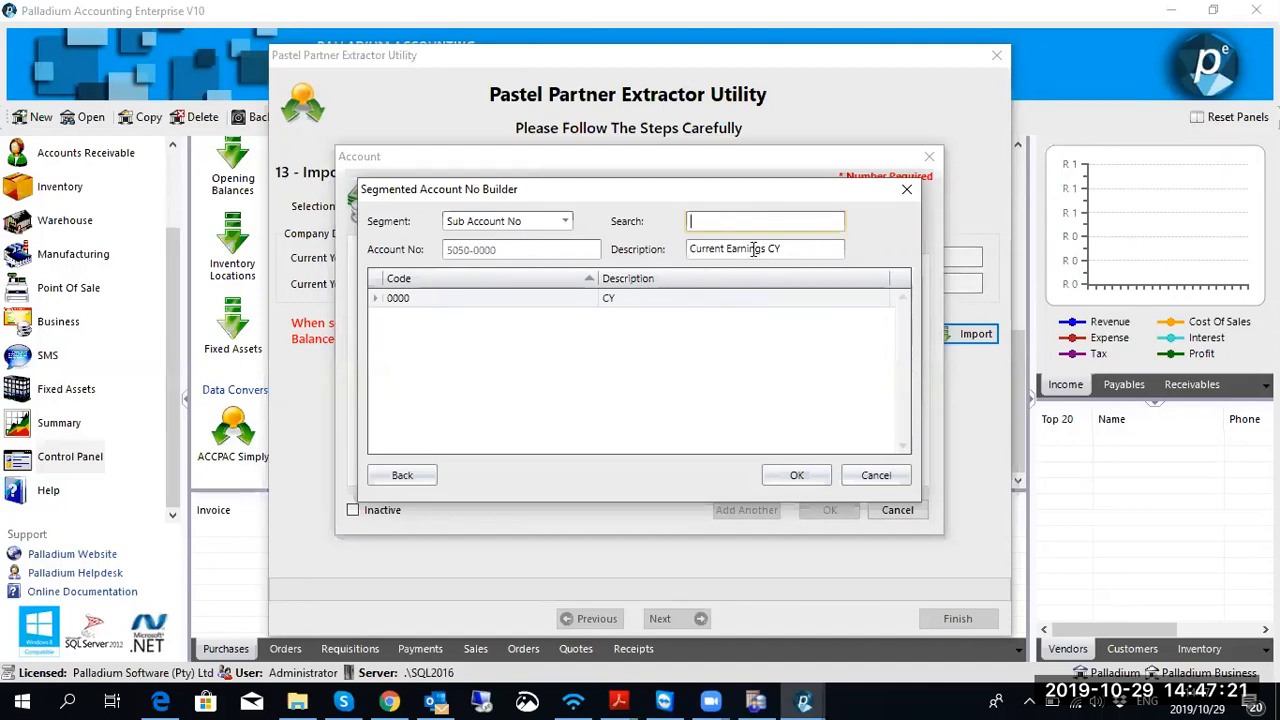
left_click(798, 478)
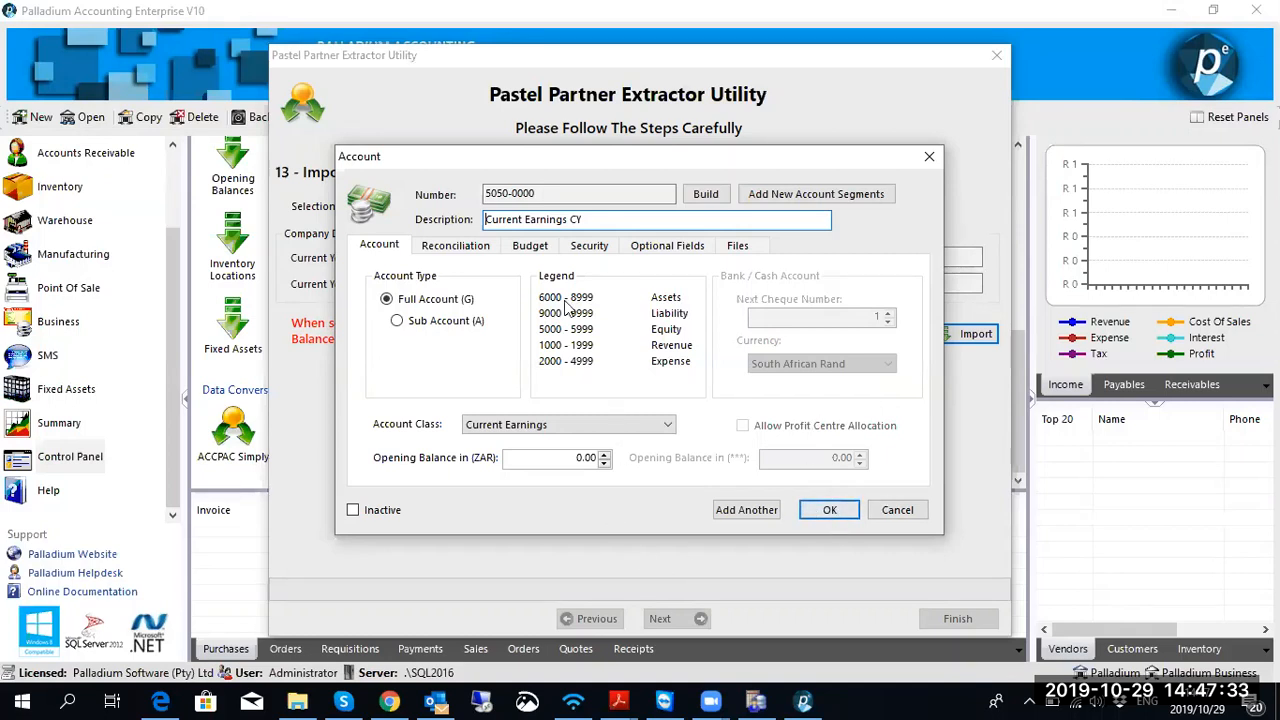
Step: Save the new Current Earnings CY account and link it as the current year's Current Earnings account
left_click(553, 192)
left_click(588, 220)
mouse_move(587, 221)
left_mouse_down()
mouse_move(451, 210)
mouse_move(590, 222)
left_mouse_up()
left_click(826, 510)
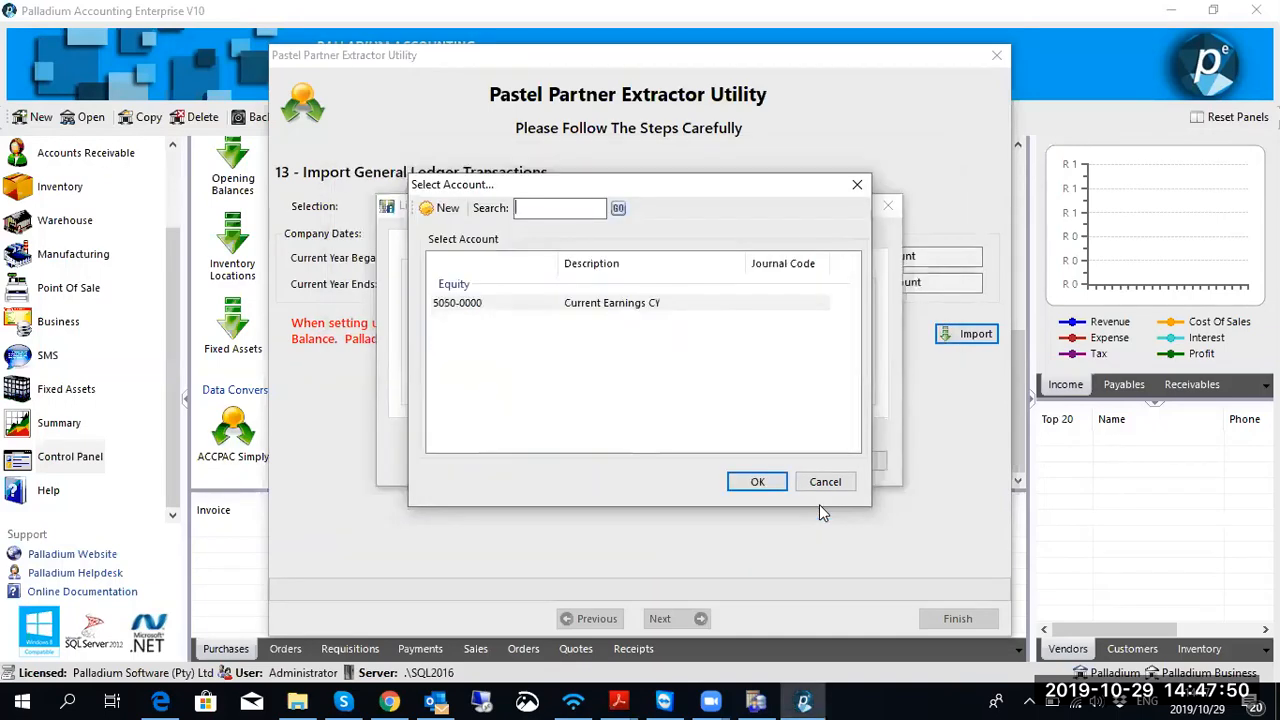
double_click(609, 305)
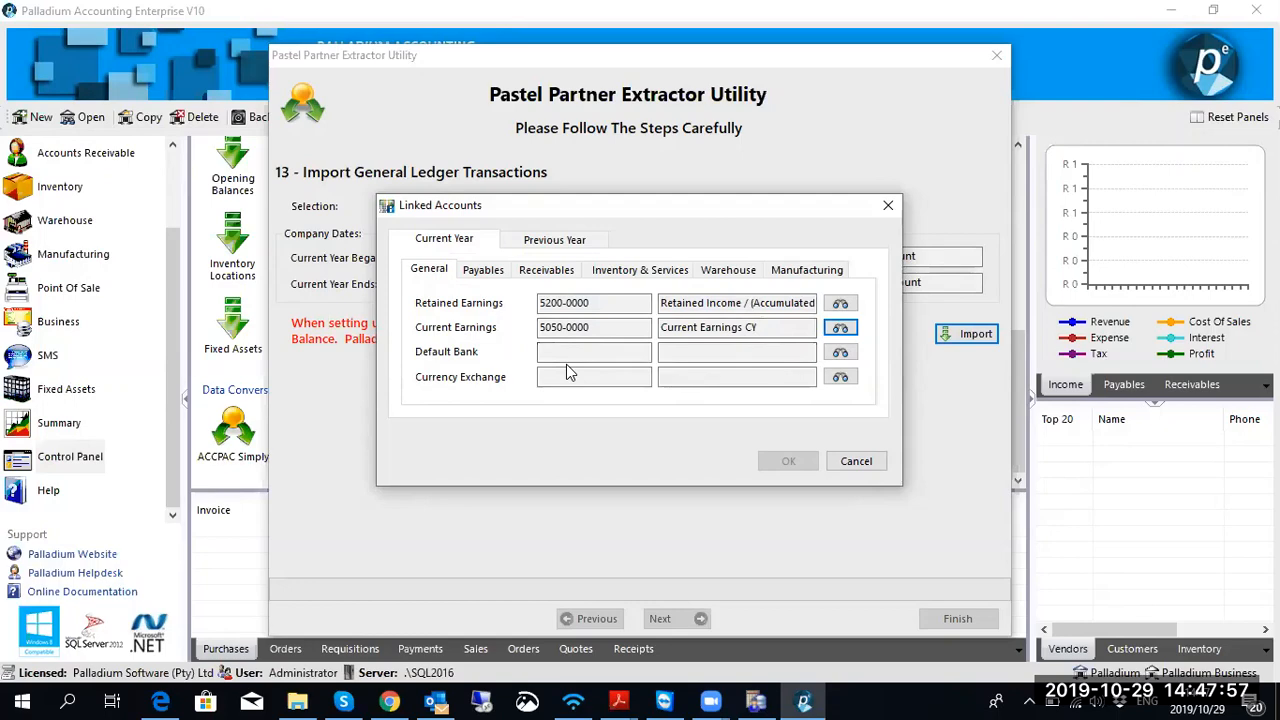
Step: Link Default Bank to the 8400-0000 Standard Bank account and Currency Exchange to 4210-0000 Pft/Loss on foreign exchange
left_click(840, 352)
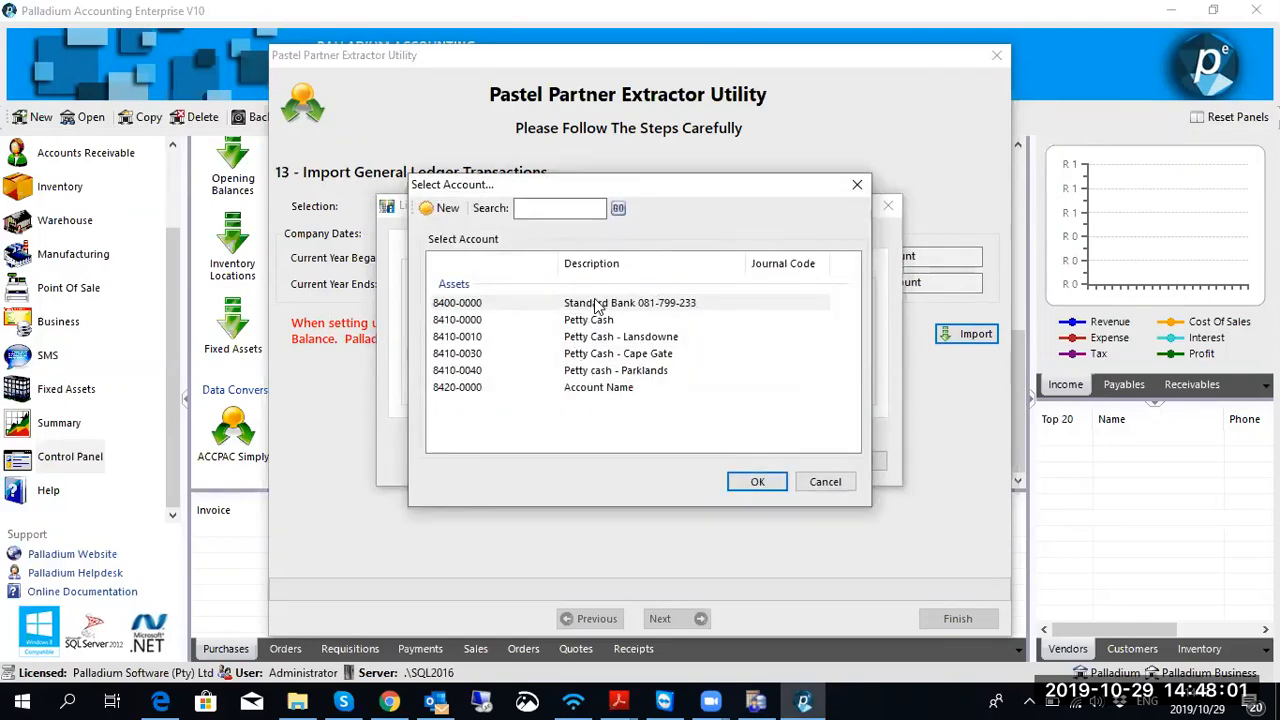
double_click(597, 305)
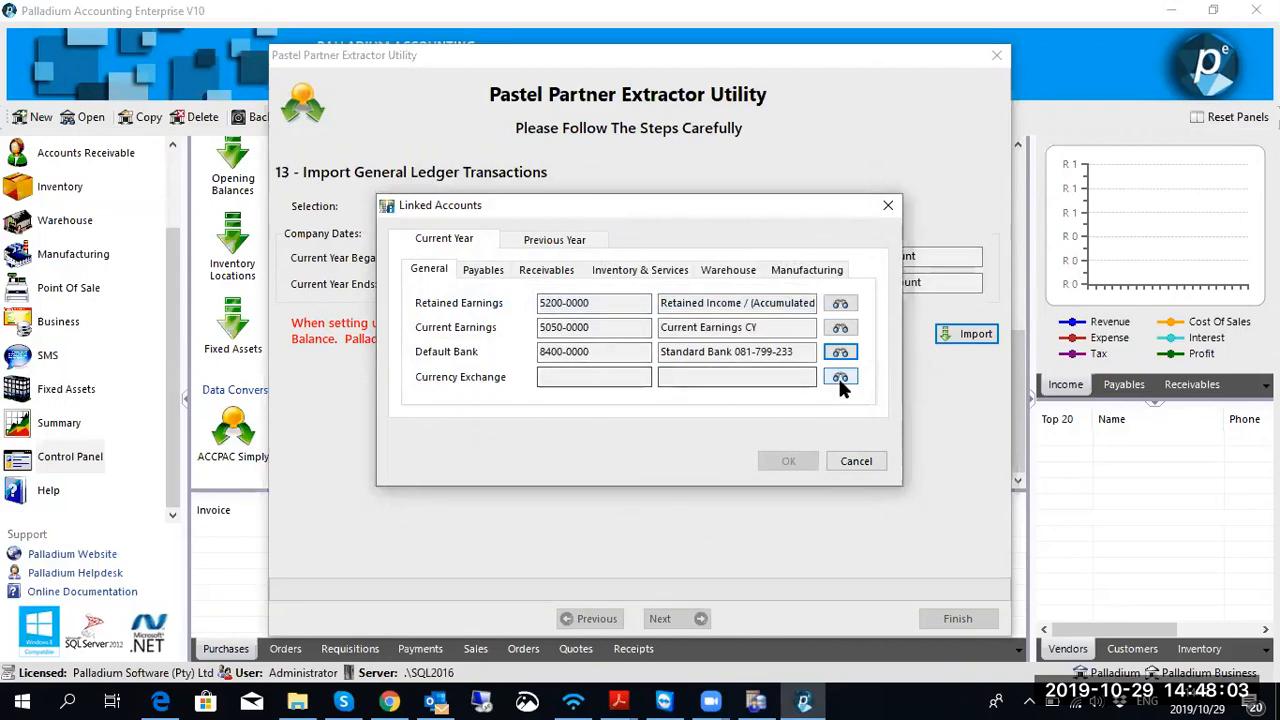
left_click(840, 378)
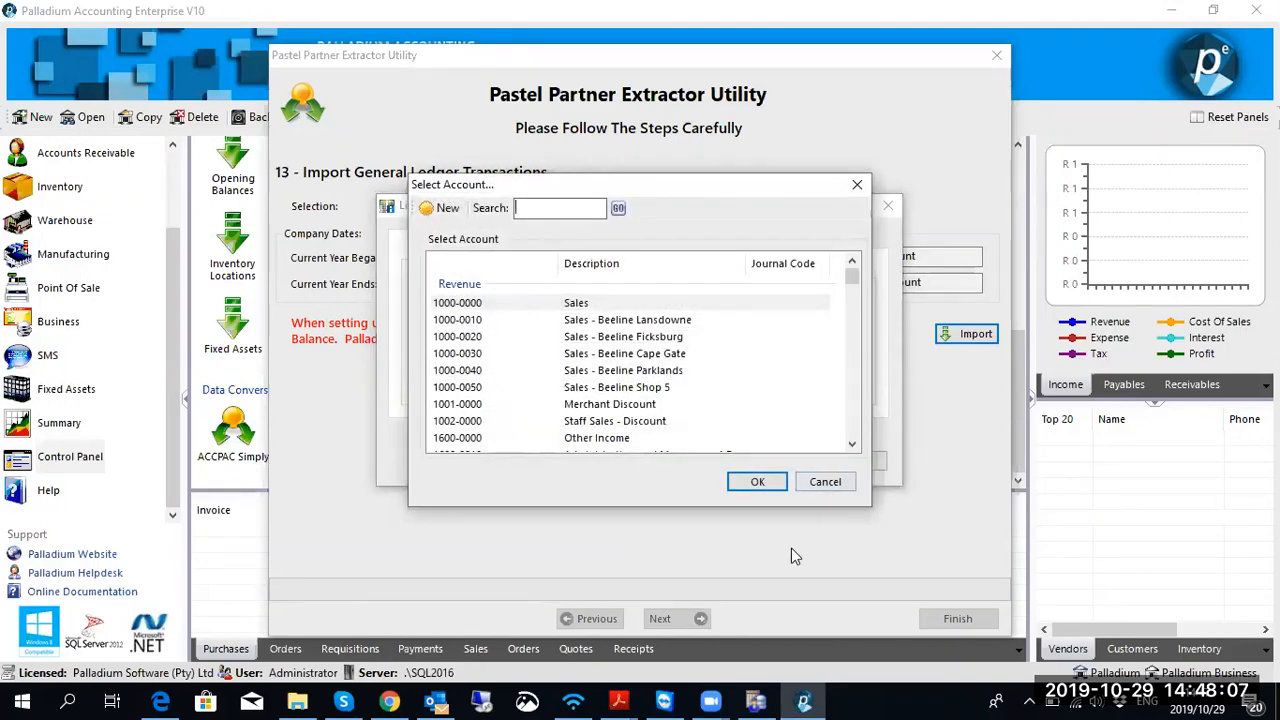
type("cu")
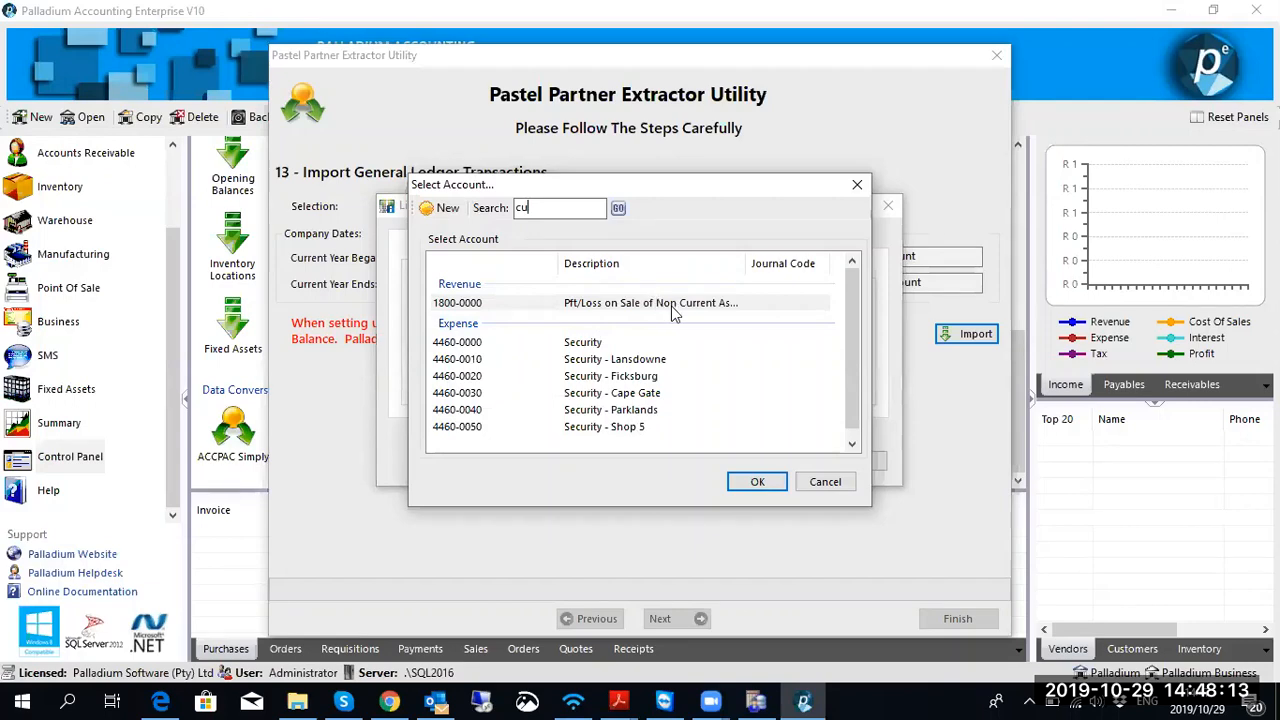
key("BackSpace")
key("BackSpace")
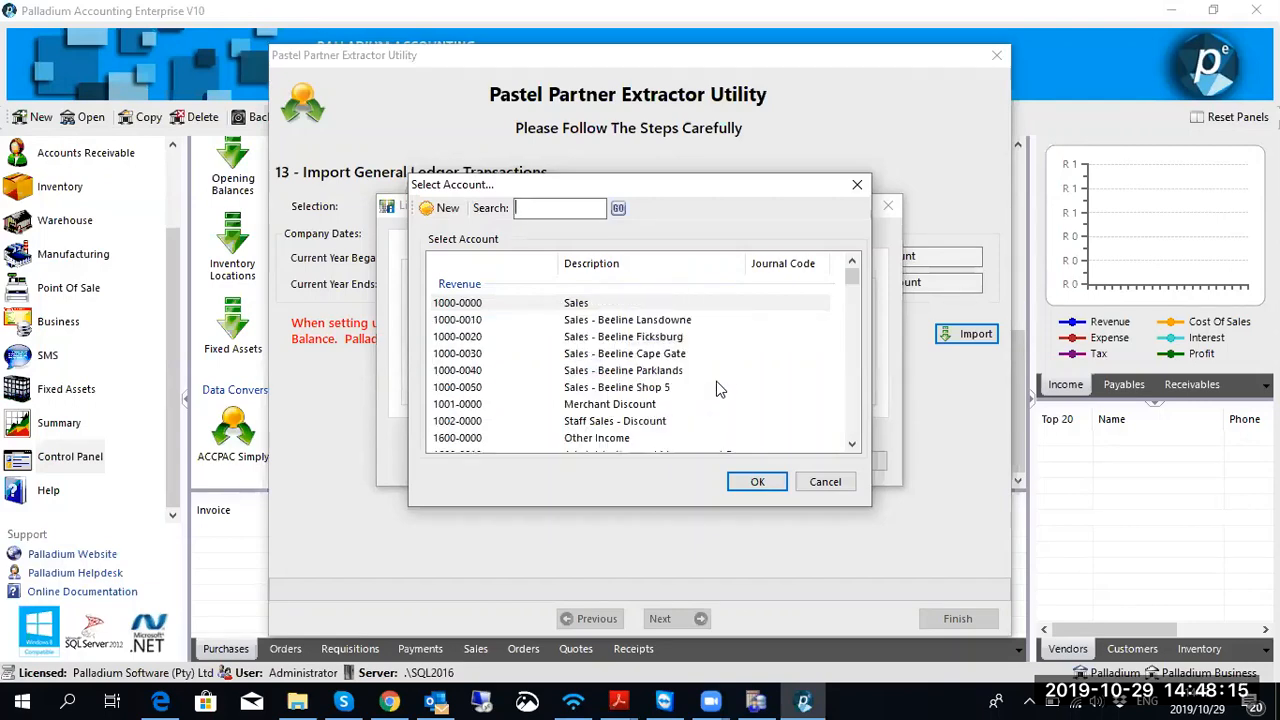
type("fo")
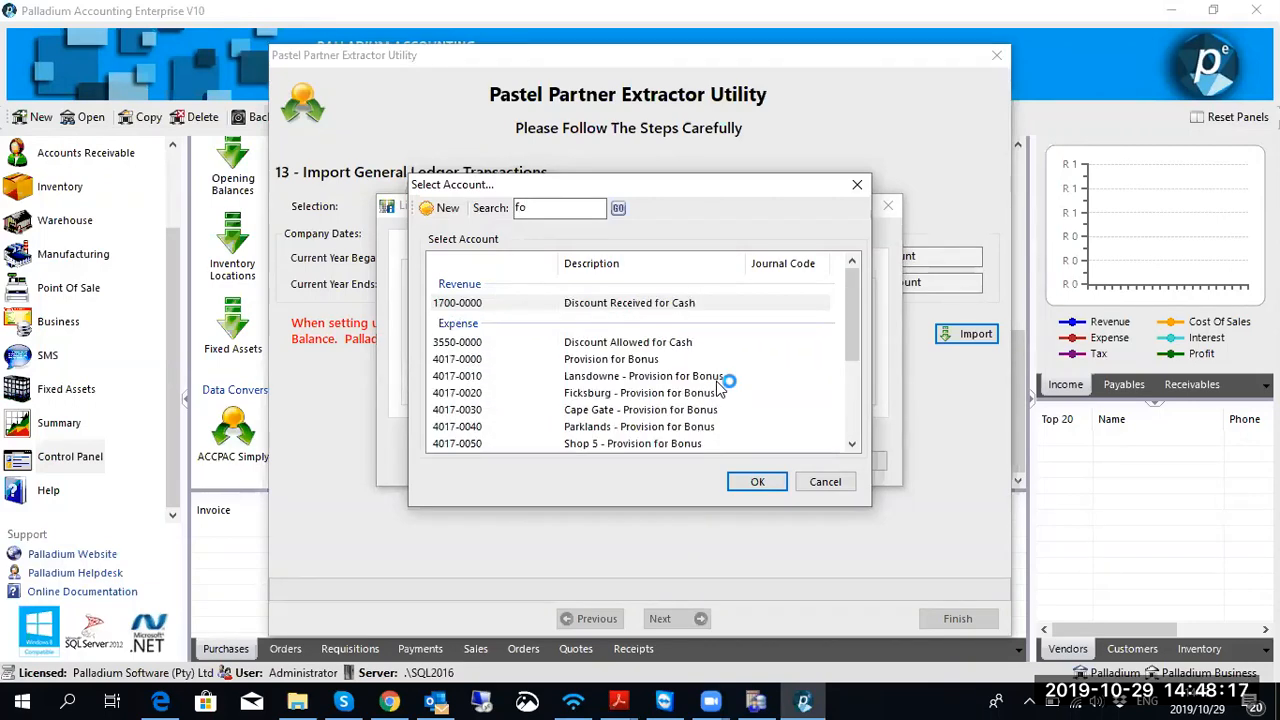
type("re")
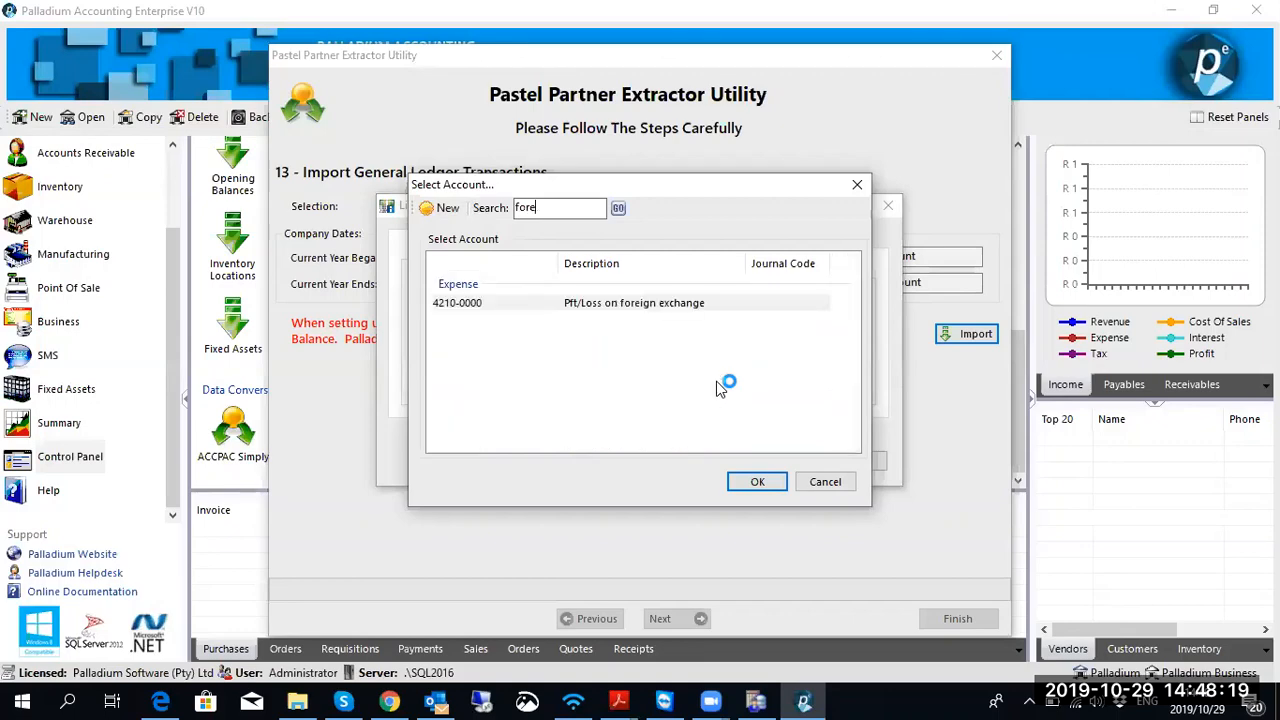
left_click(757, 482)
Step: Link the current year's Accounts Payable to 9000-0000 Supplier Control Account
left_click(487, 270)
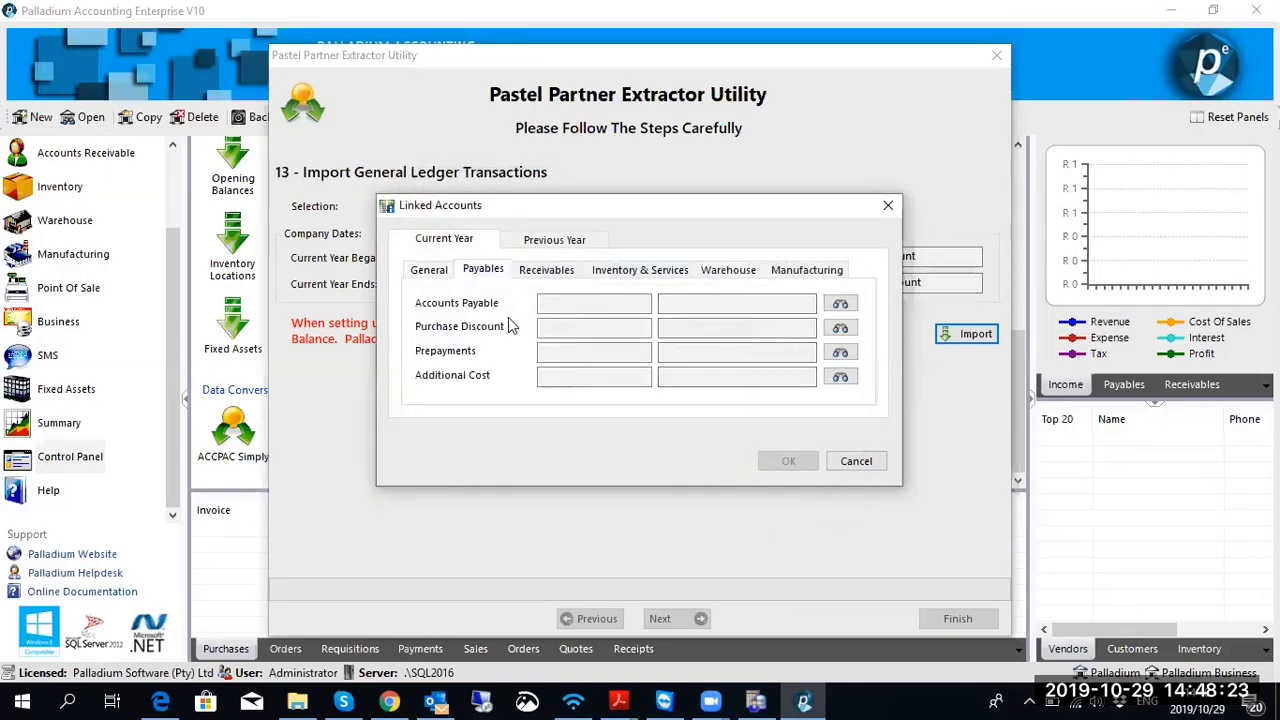
left_click(840, 310)
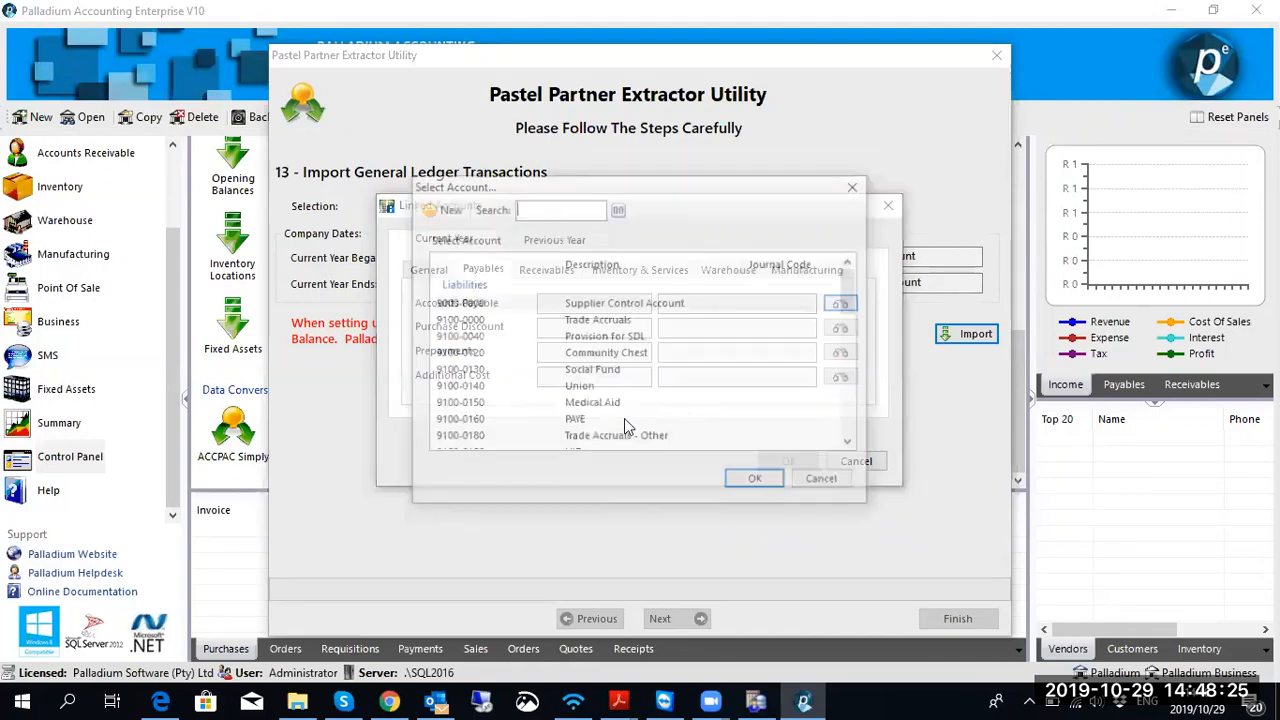
double_click(641, 305)
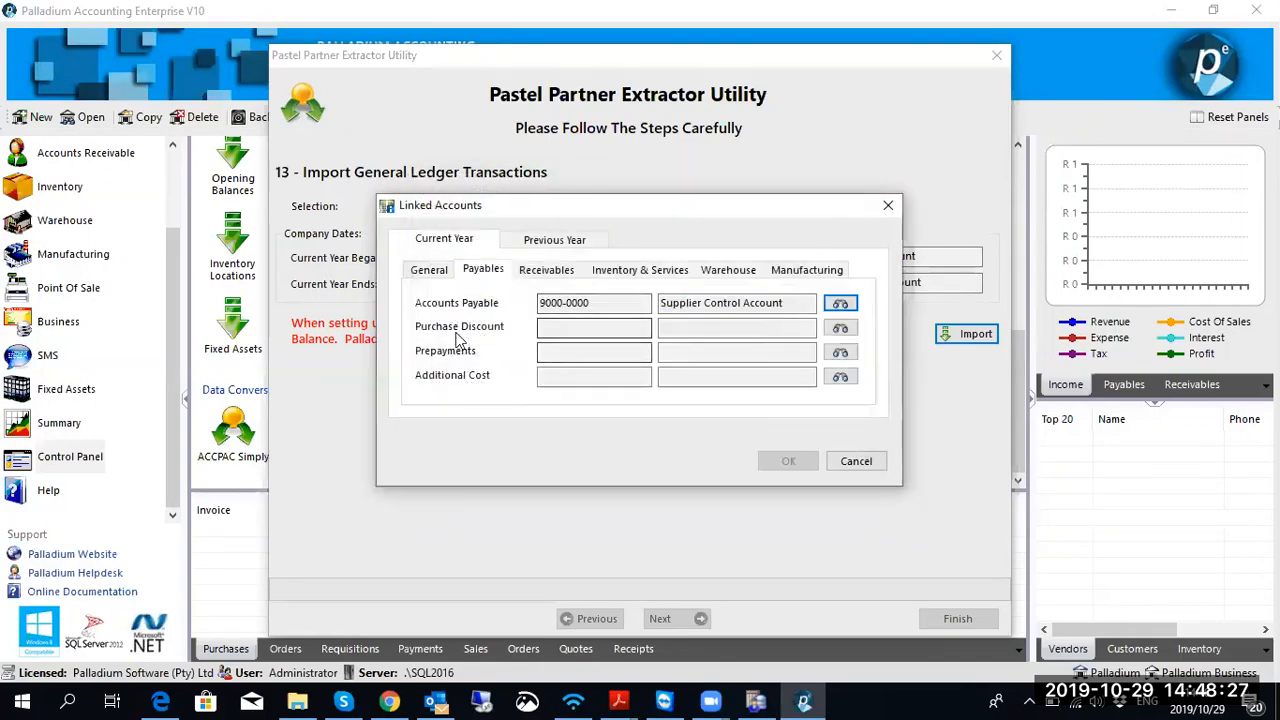
Step: Link the current year's Purchase Discount to 1700-0000 Discount Received for Cash
left_click(836, 352)
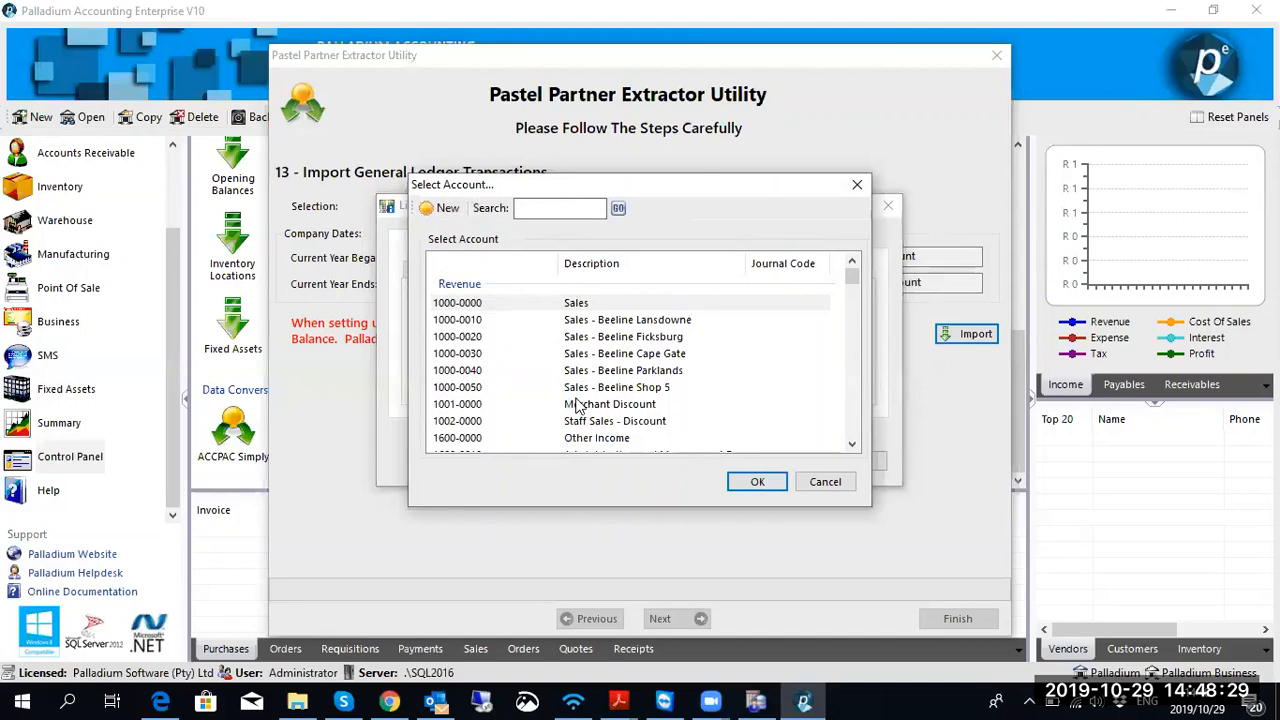
type("di")
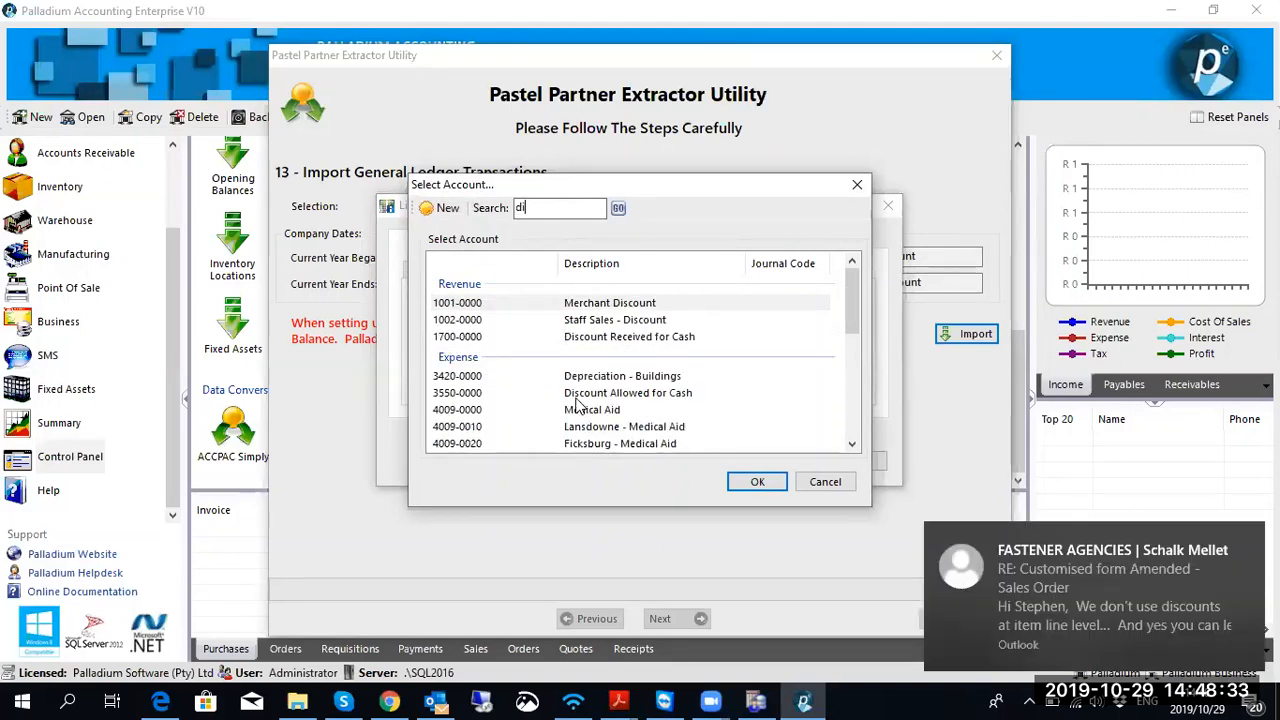
type("s")
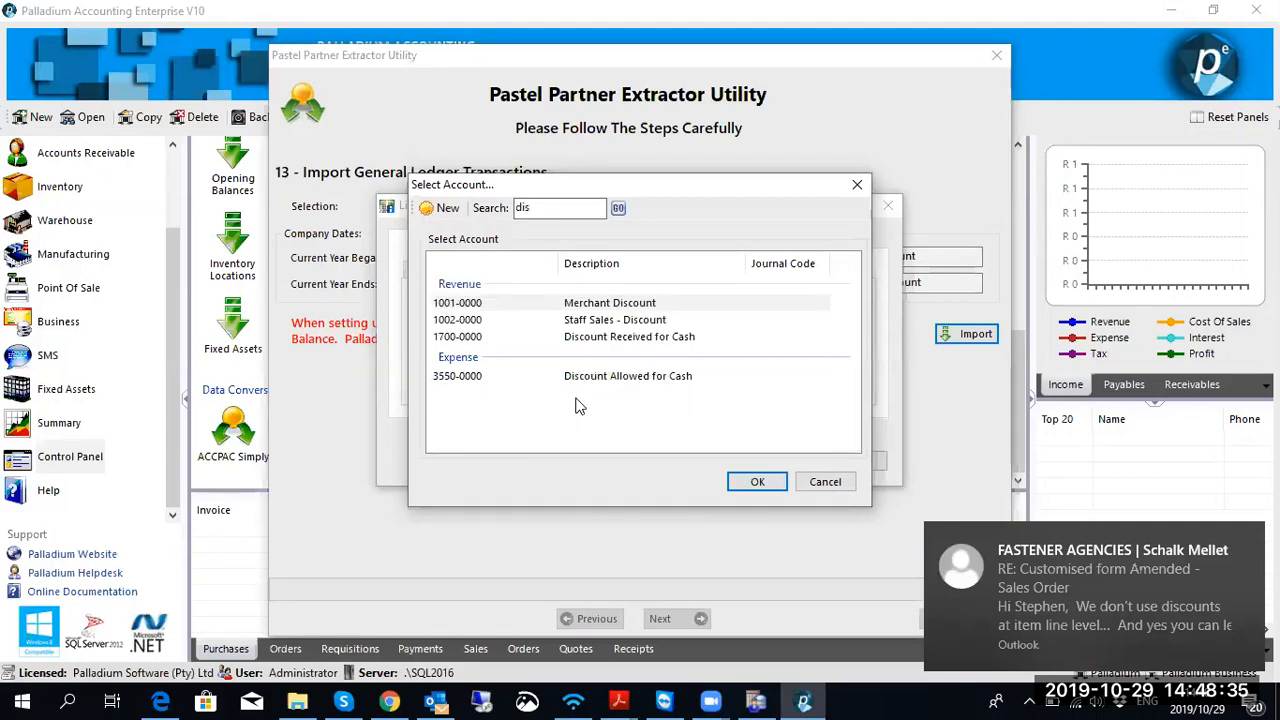
type("cou")
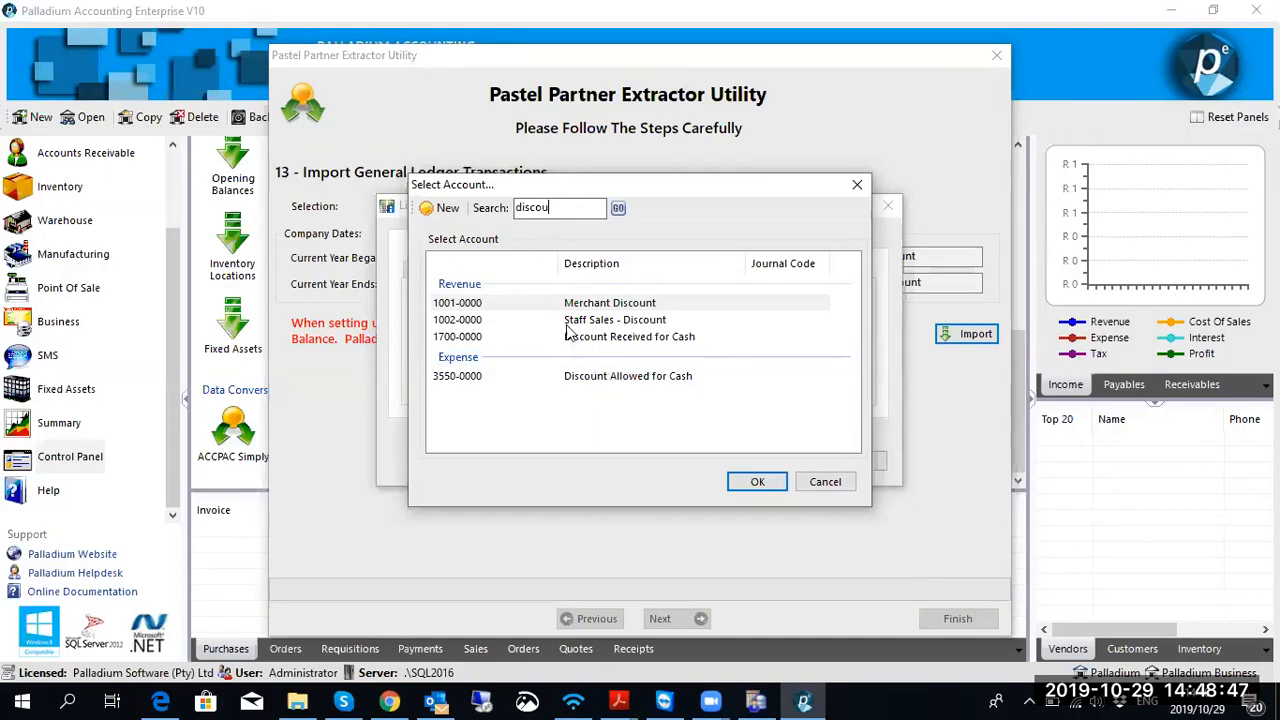
left_click(595, 341)
double_click(595, 341)
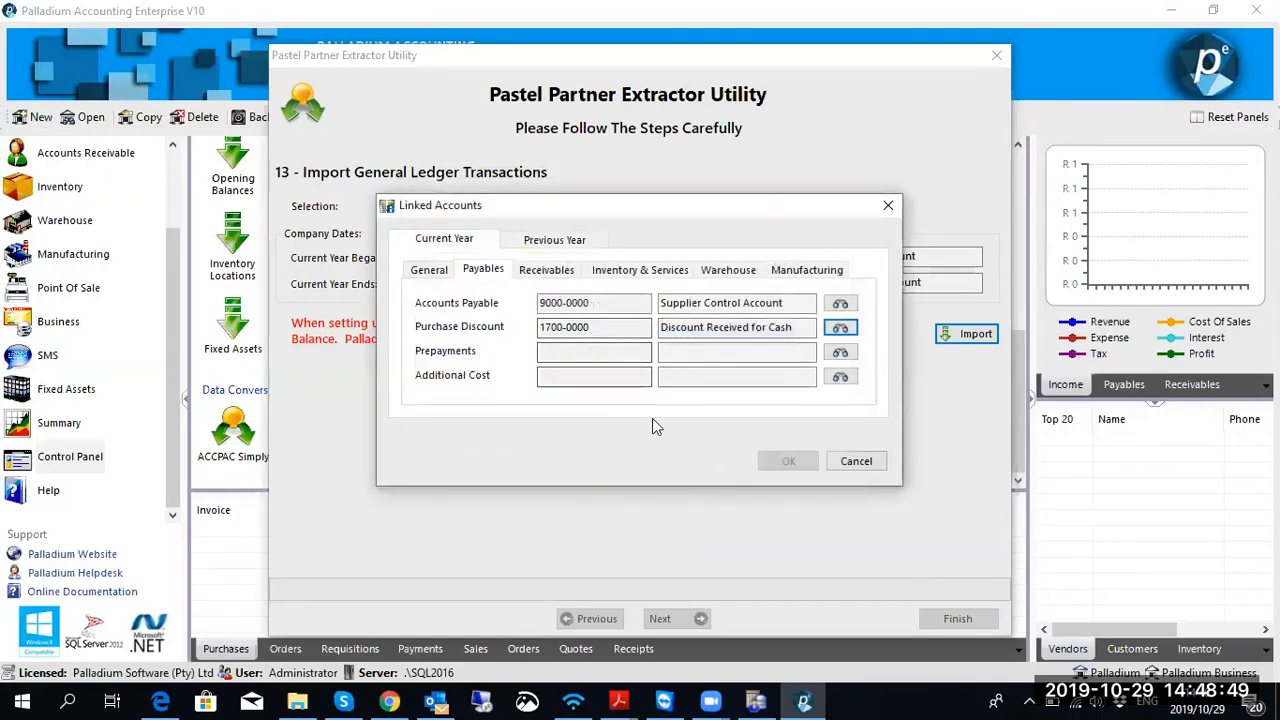
Step: Link the current year's Prepayments to the 8250-0000 Trade Deposits account
left_click(840, 352)
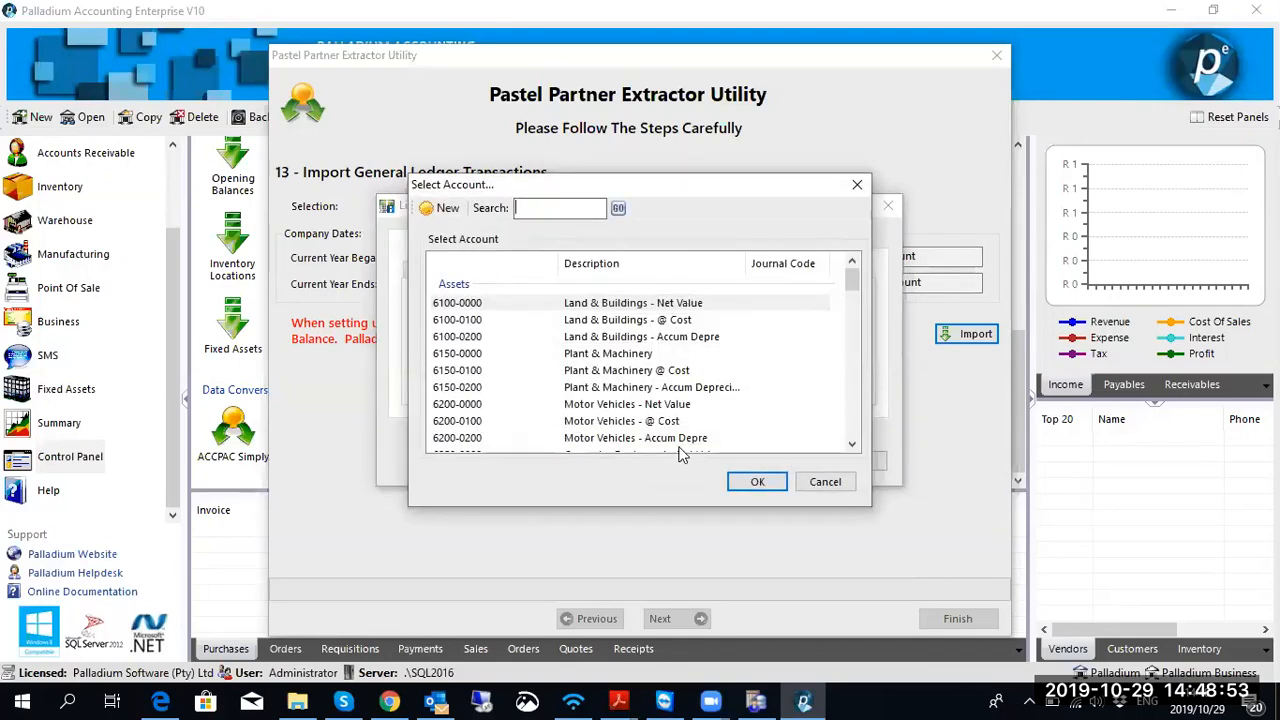
type("pre")
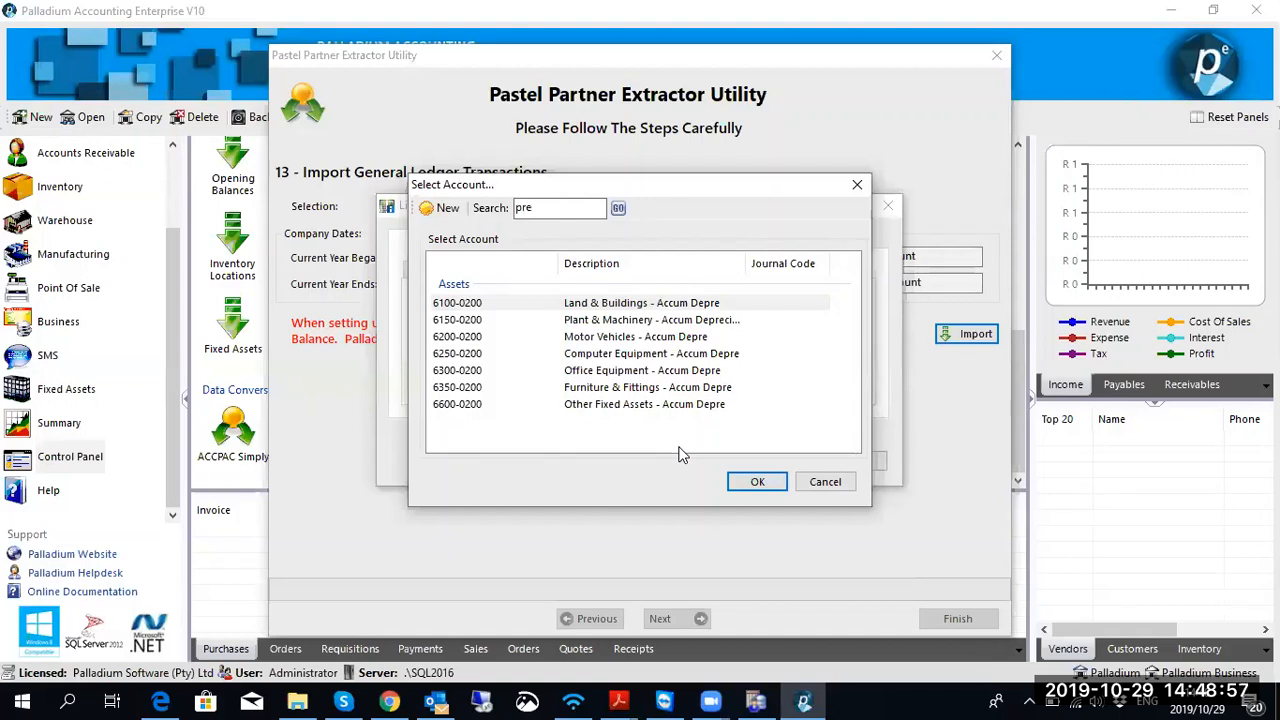
key("BackSpace")
key("BackSpace")
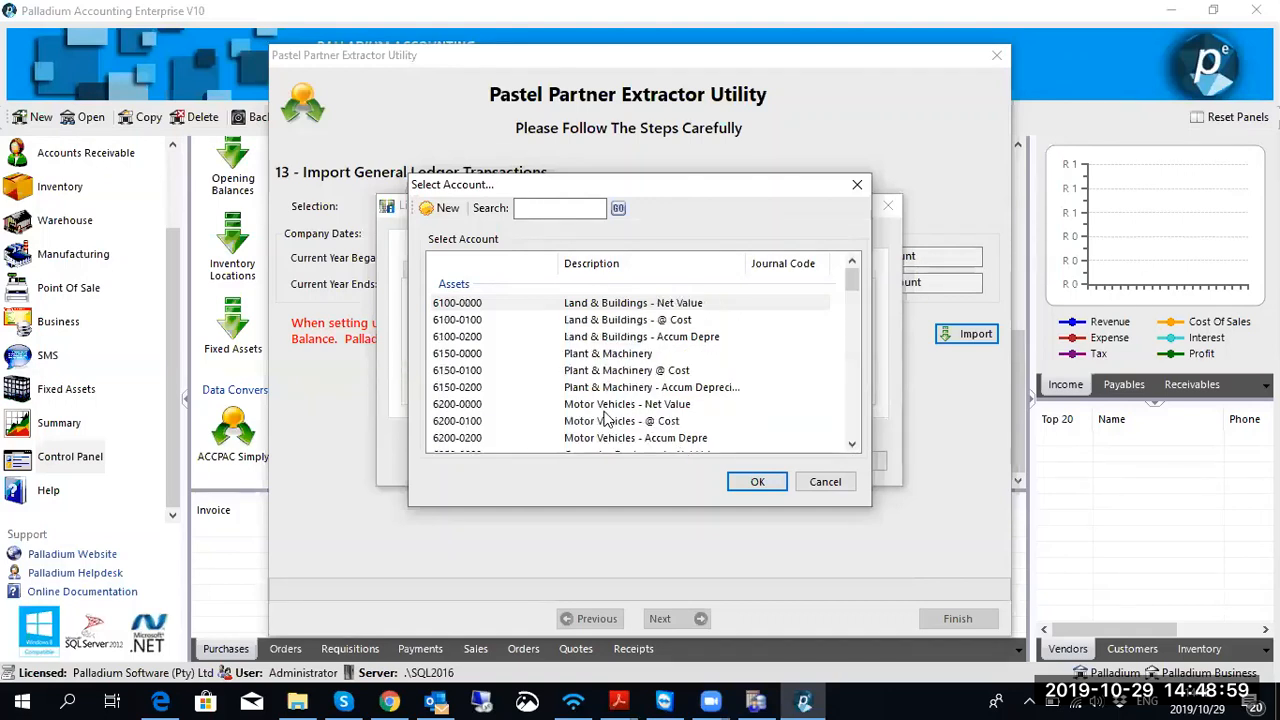
scroll(596, 340, "down", 6)
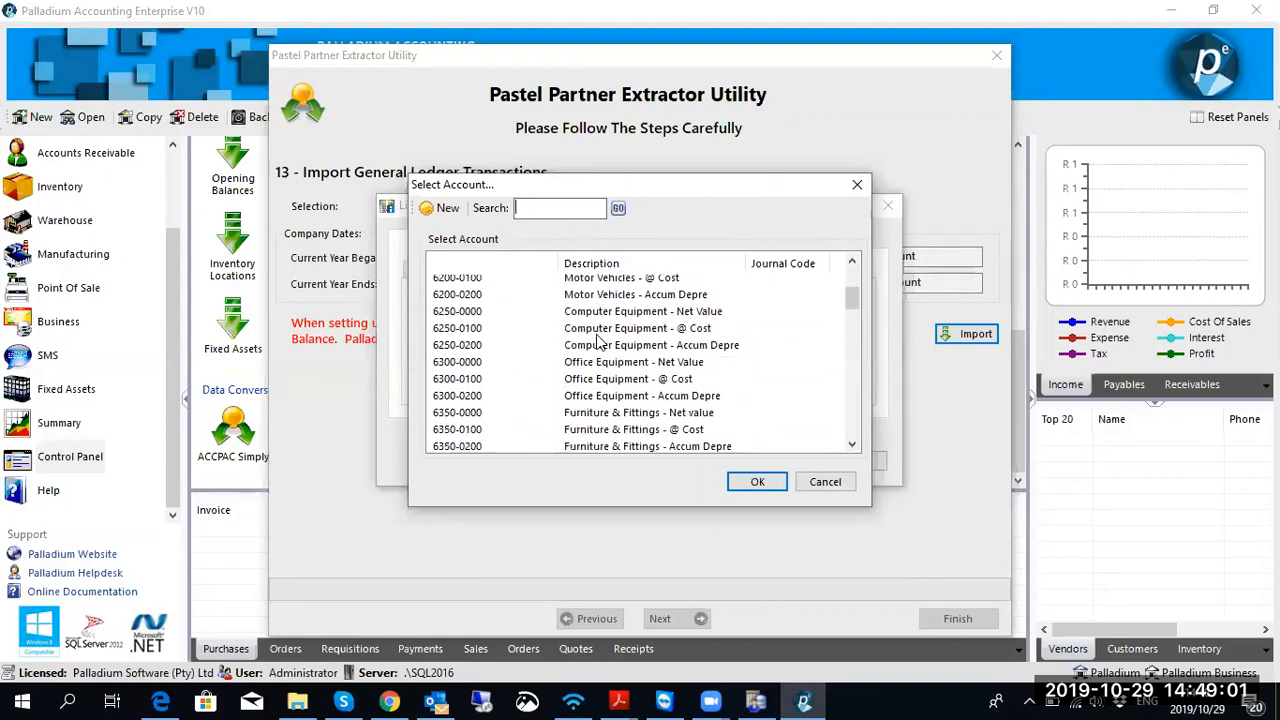
scroll(598, 342, "down", 3)
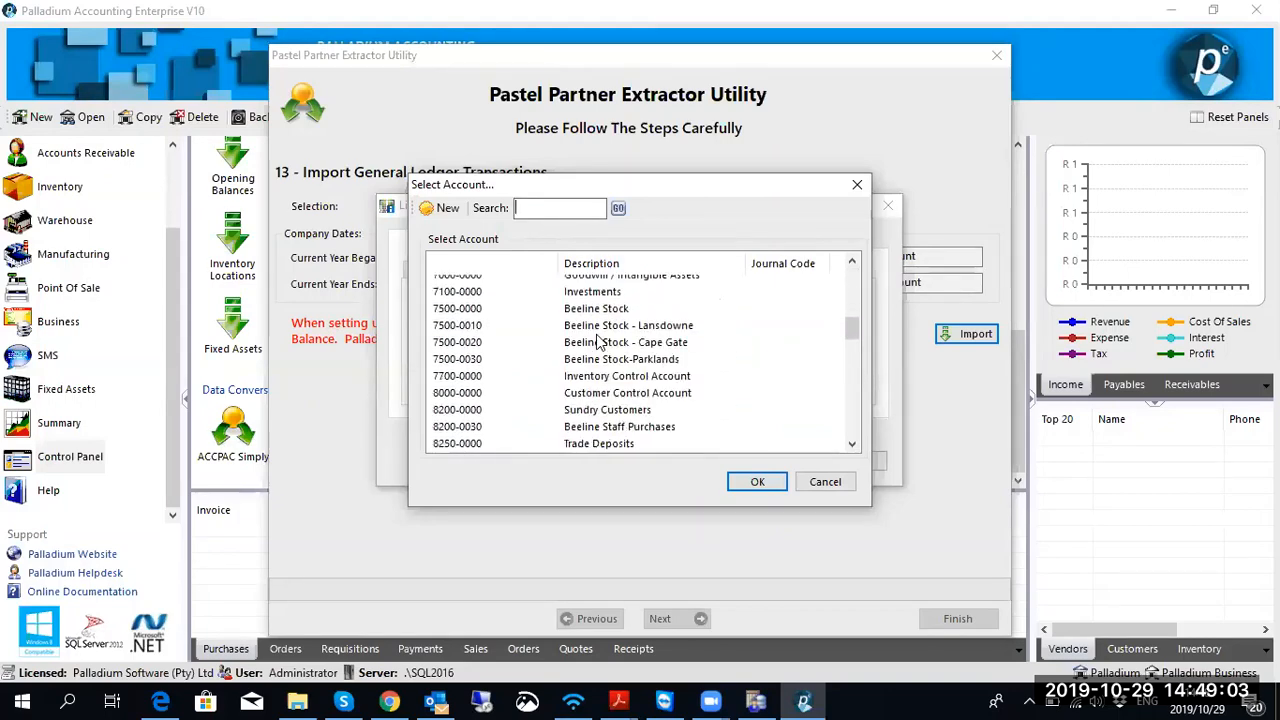
scroll(598, 343, "down", 3)
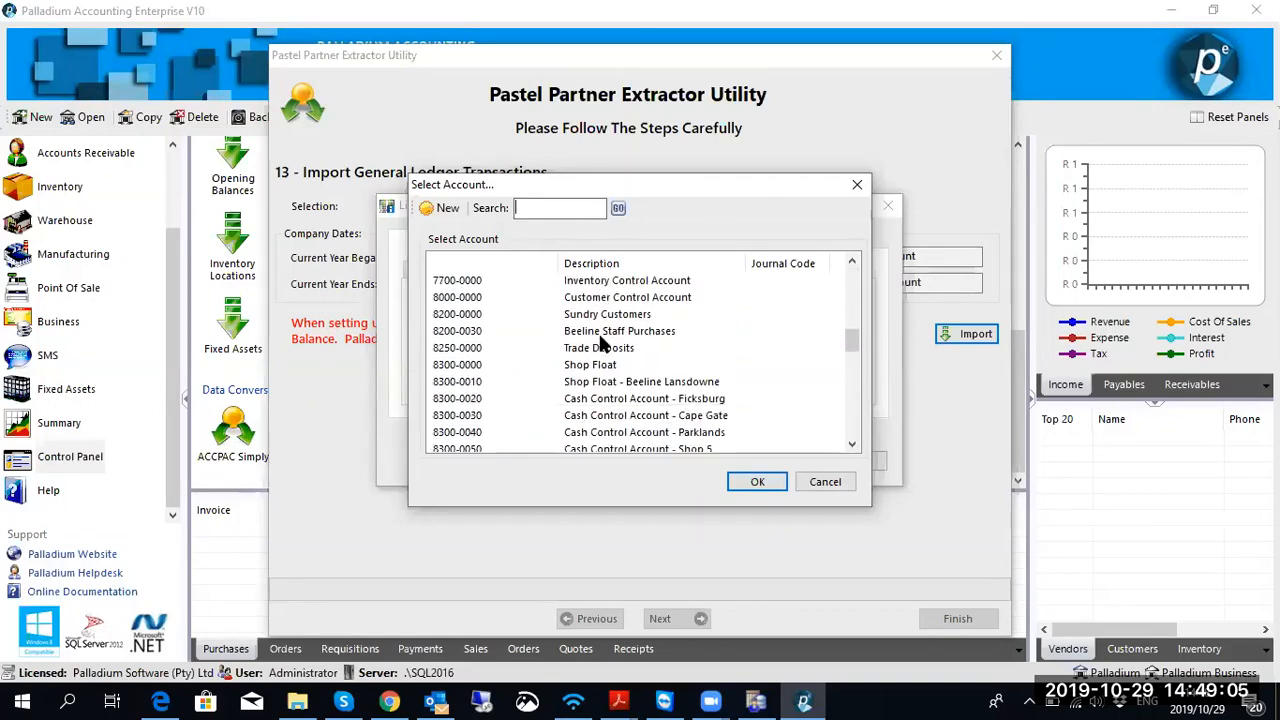
scroll(644, 330, "up", 1)
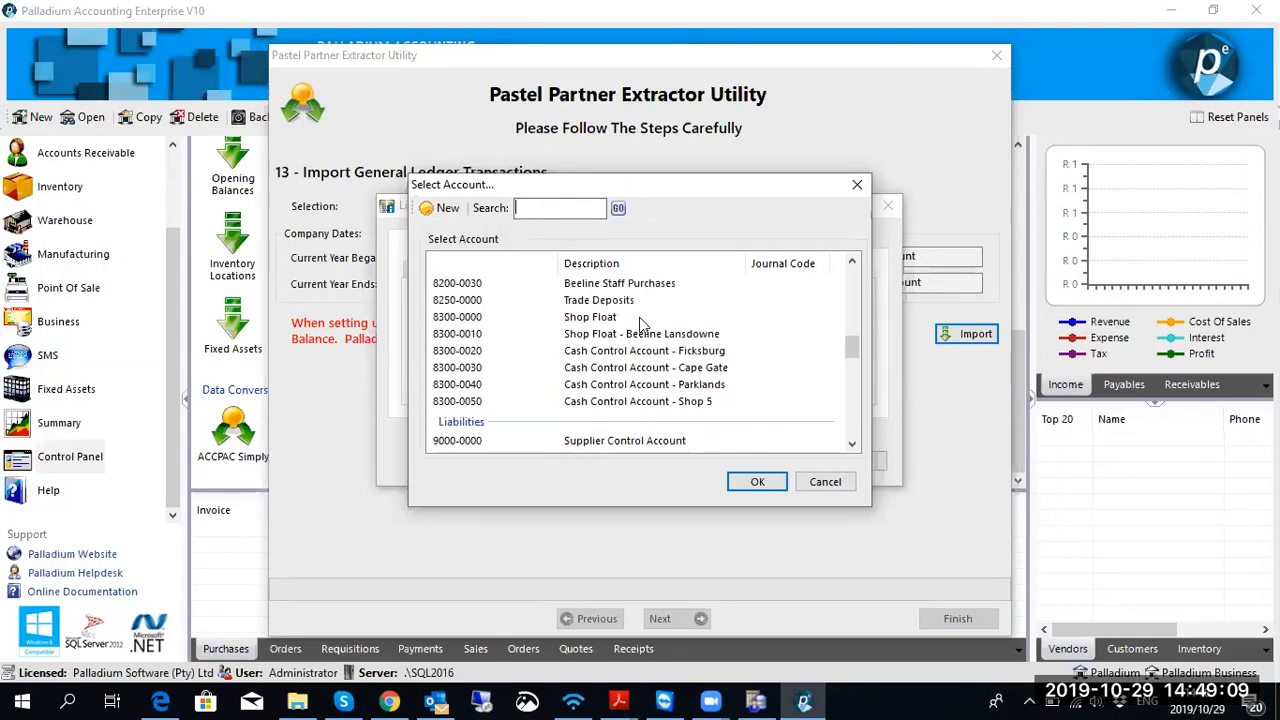
double_click(600, 300)
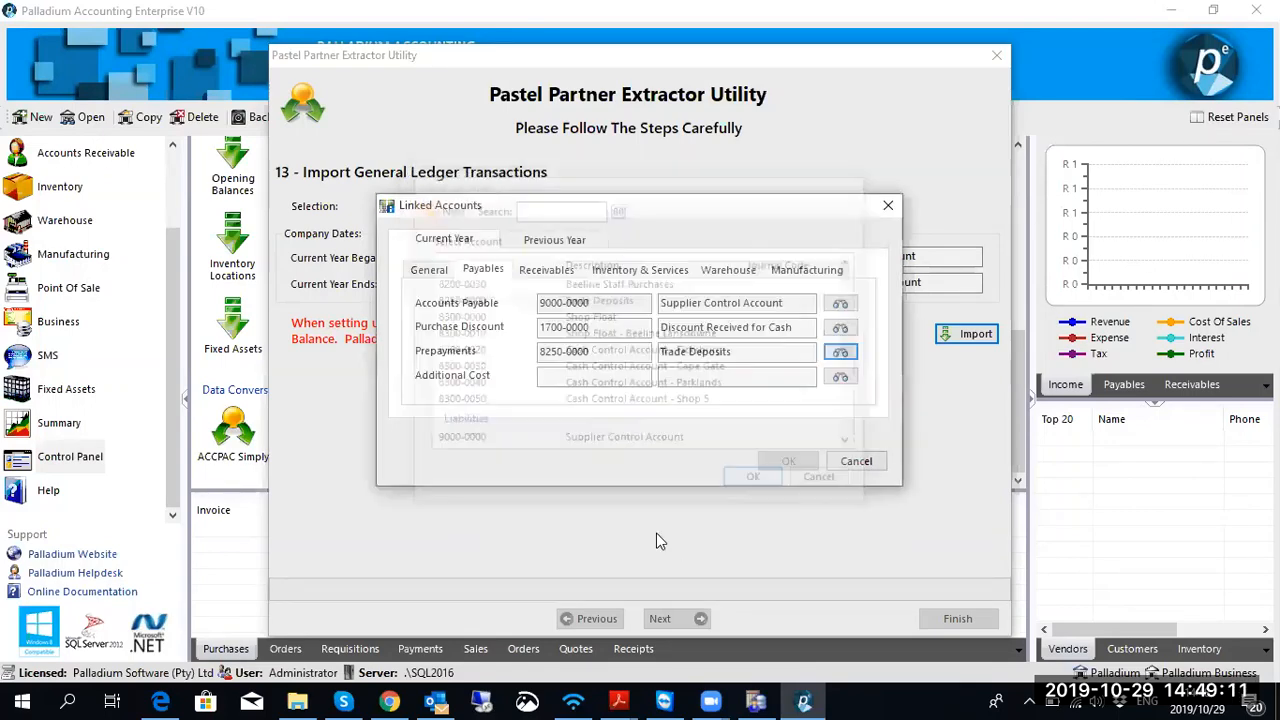
Step: Link the current year's Additional Cost to the 2400-0000 Recovery Account
left_click(840, 377)
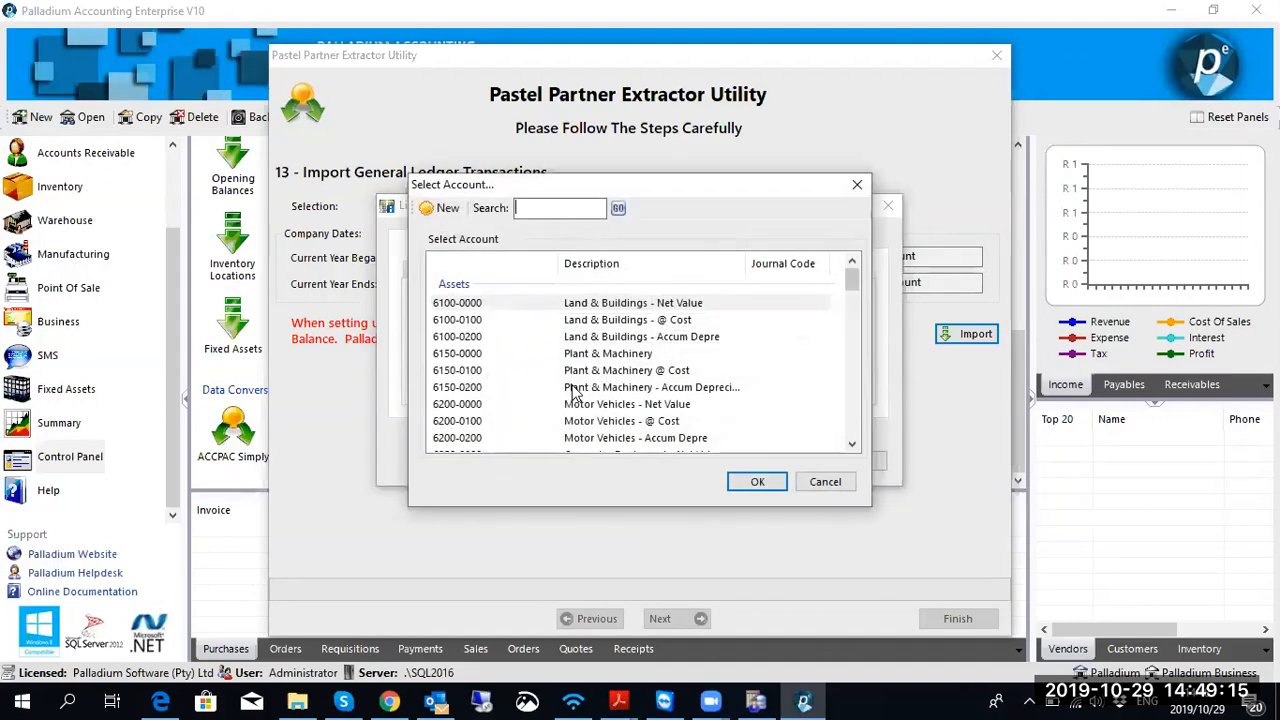
scroll(573, 393, "down", 8)
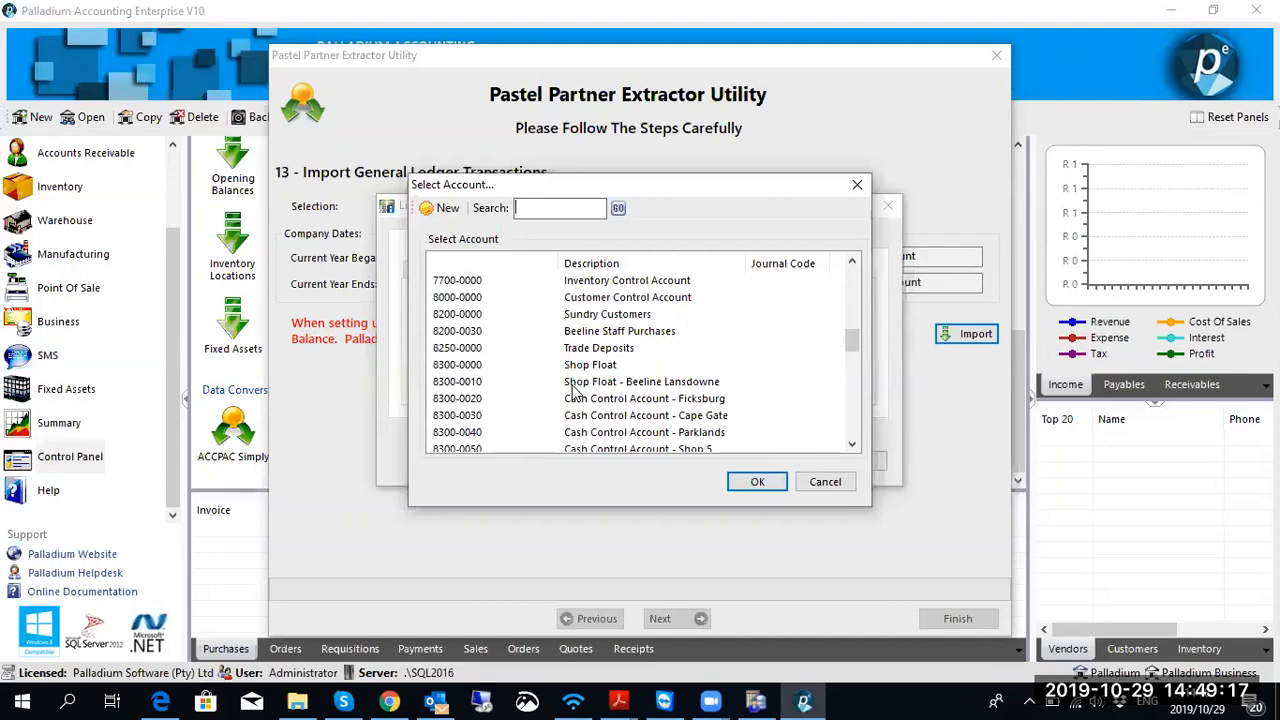
double_click(609, 348)
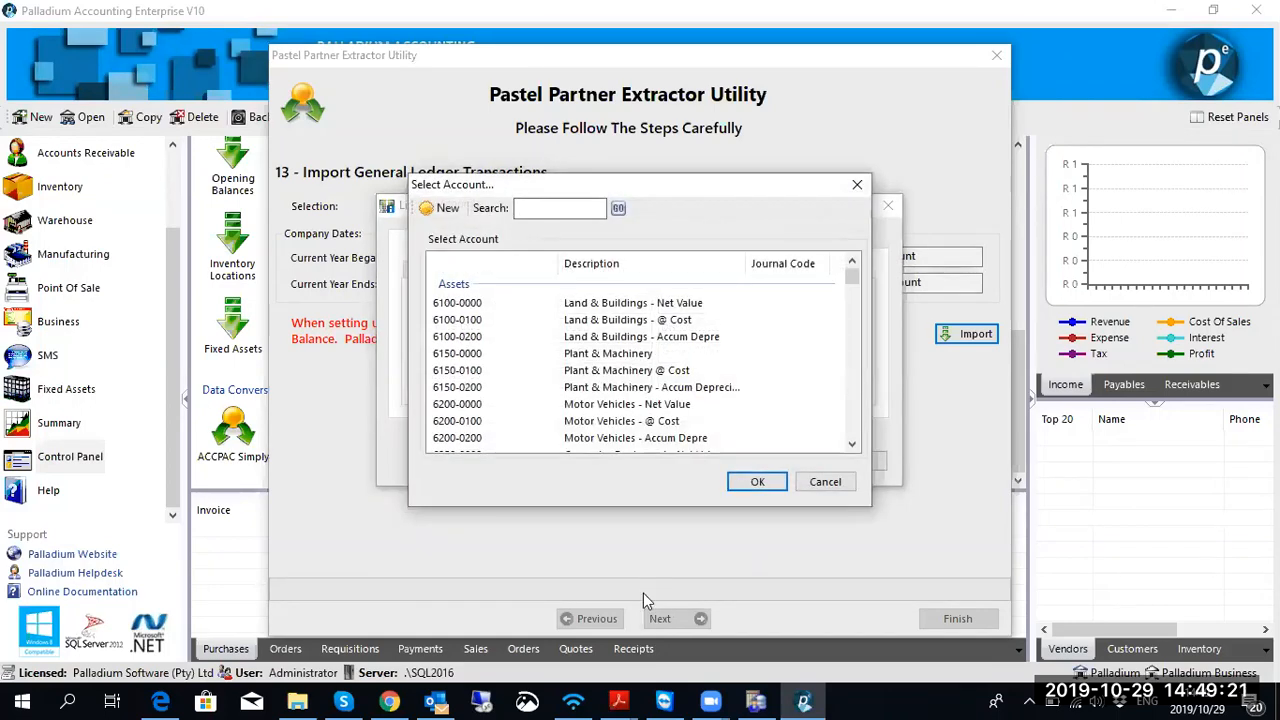
type("ad")
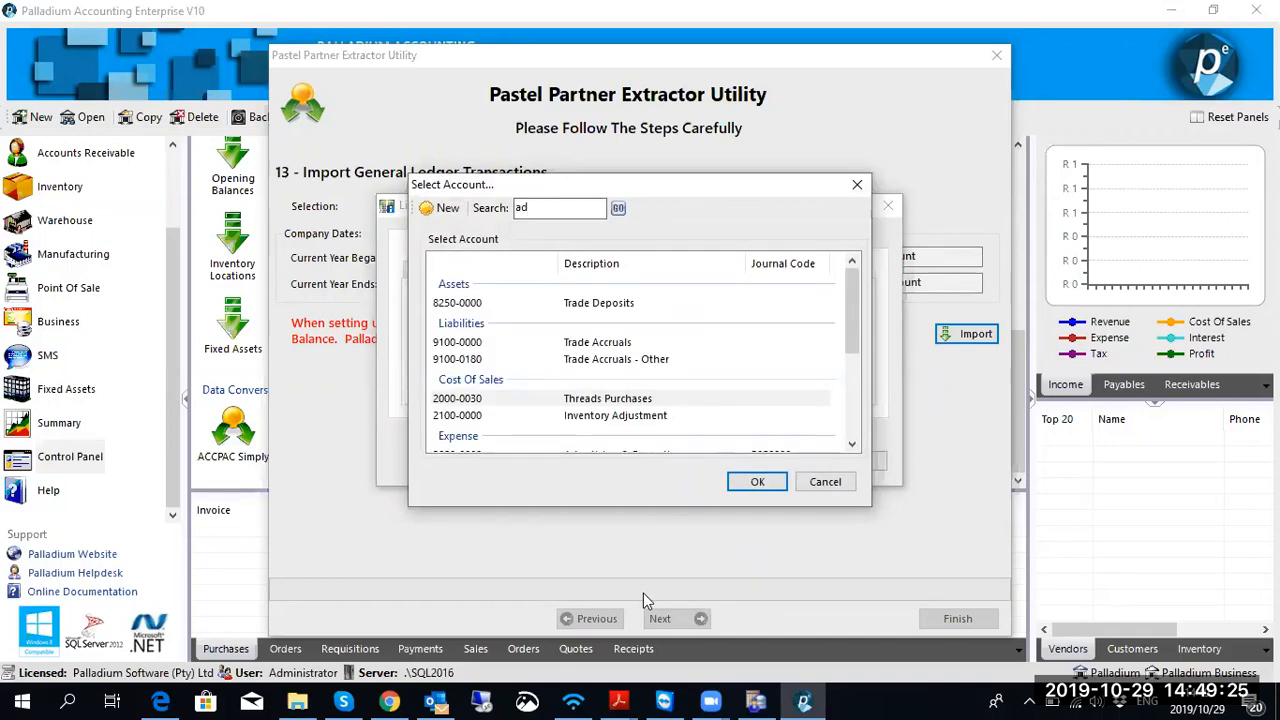
type("di")
key("BackSpace")
key("BackSpace")
key("BackSpace")
key("BackSpace")
scroll(643, 350, "down", 3)
scroll(643, 350, "down", 10)
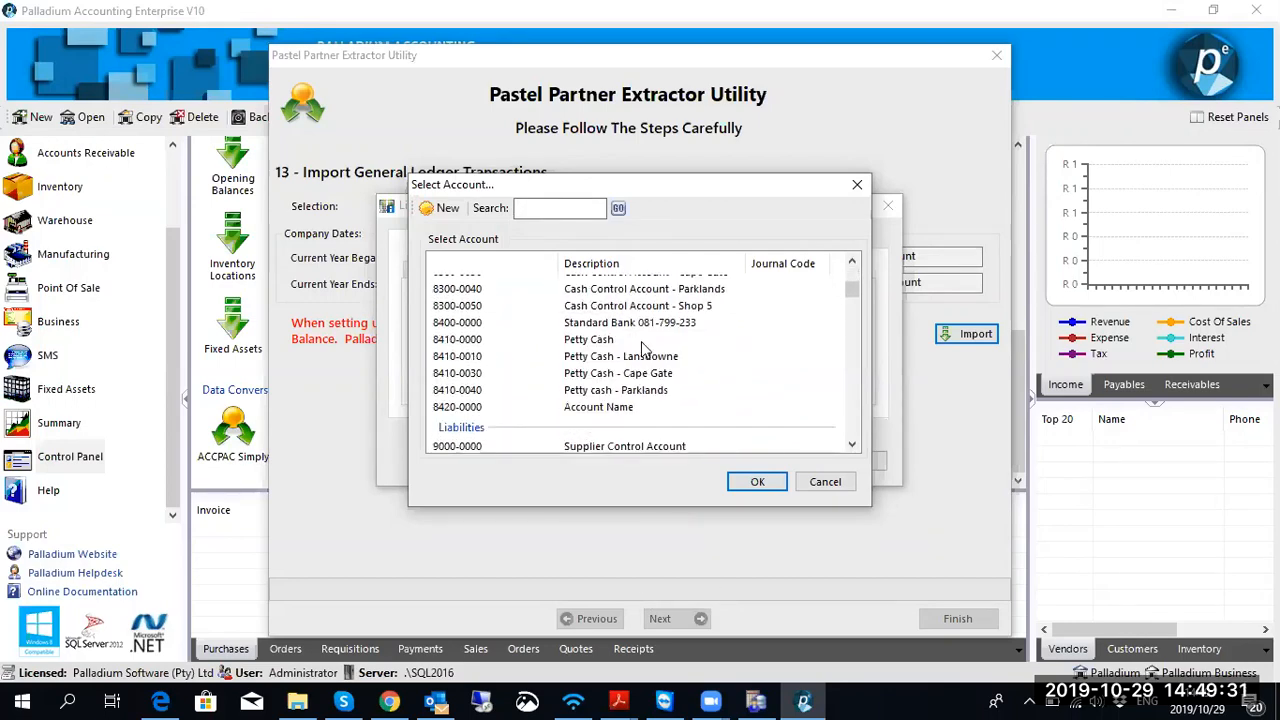
scroll(643, 345, "up", 3)
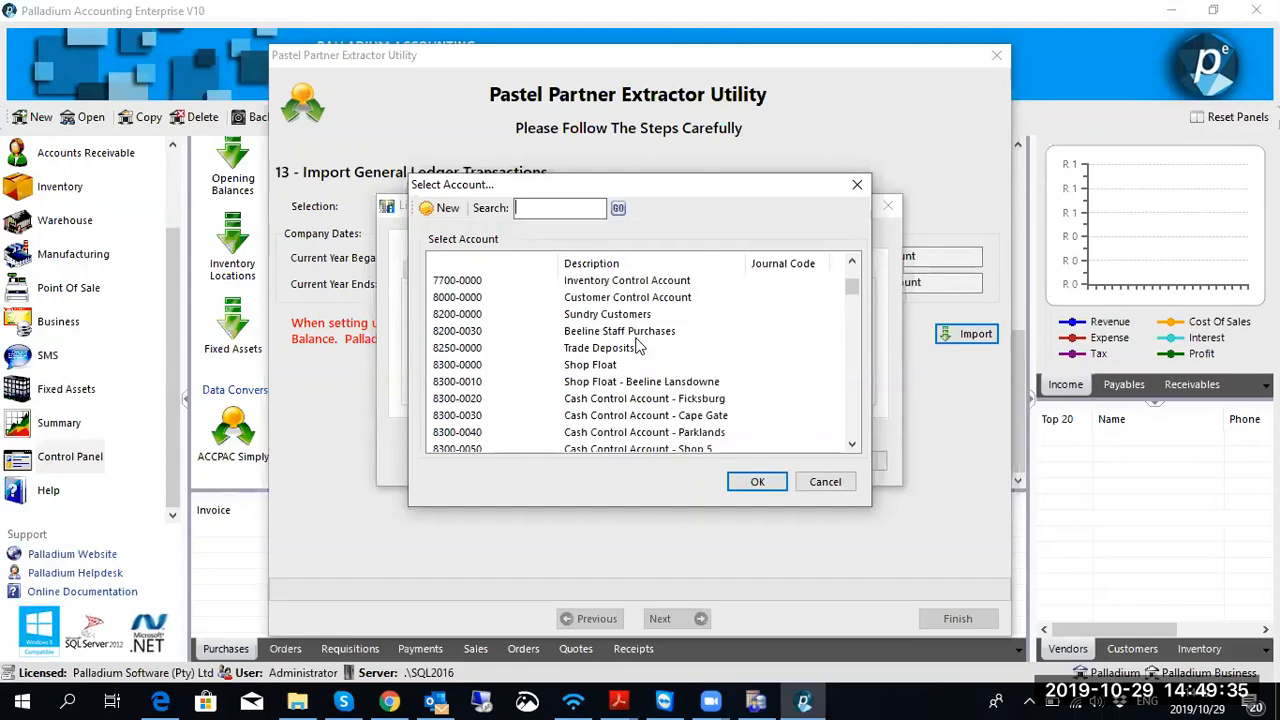
scroll(636, 352, "up", 2)
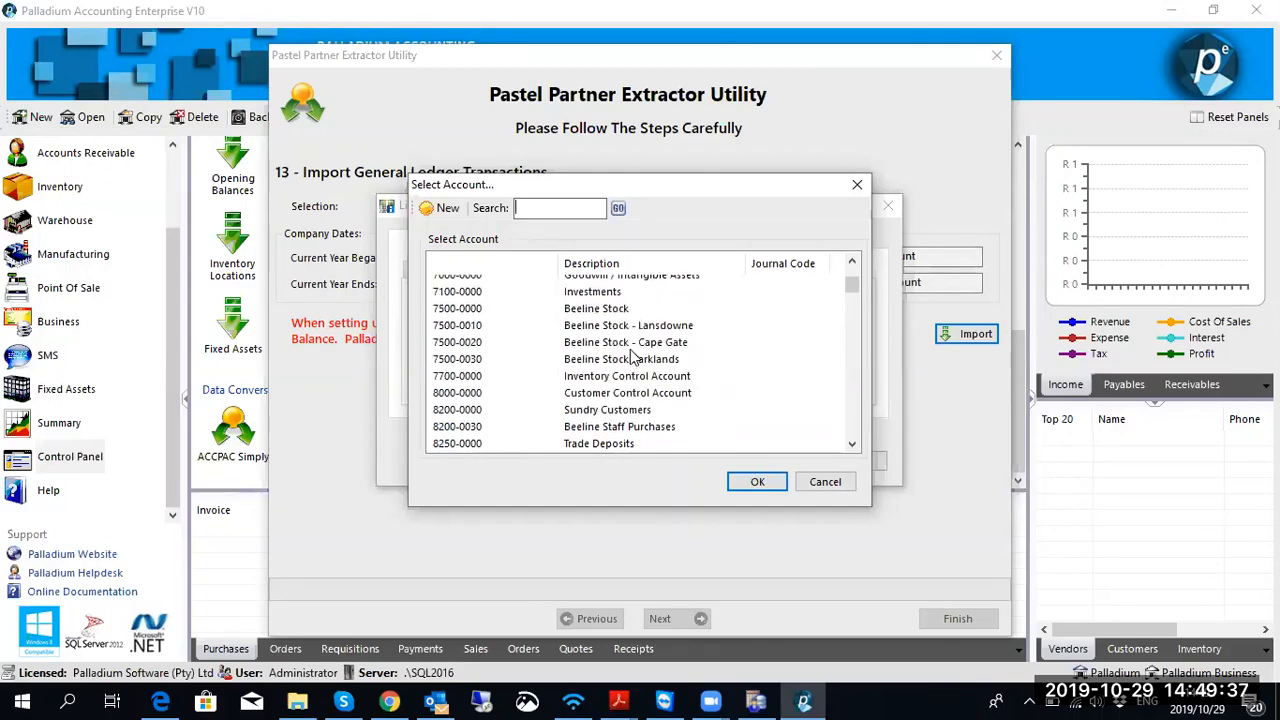
scroll(633, 358, "down", 8)
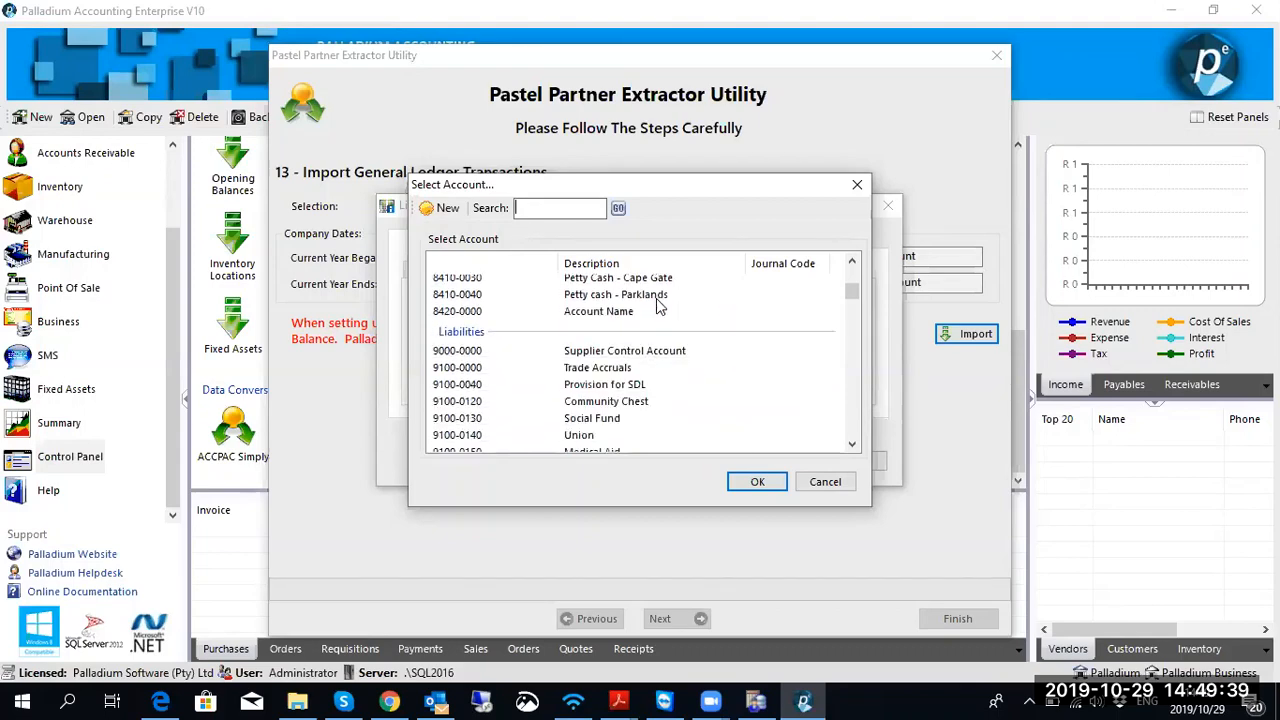
scroll(660, 300, "down", 5)
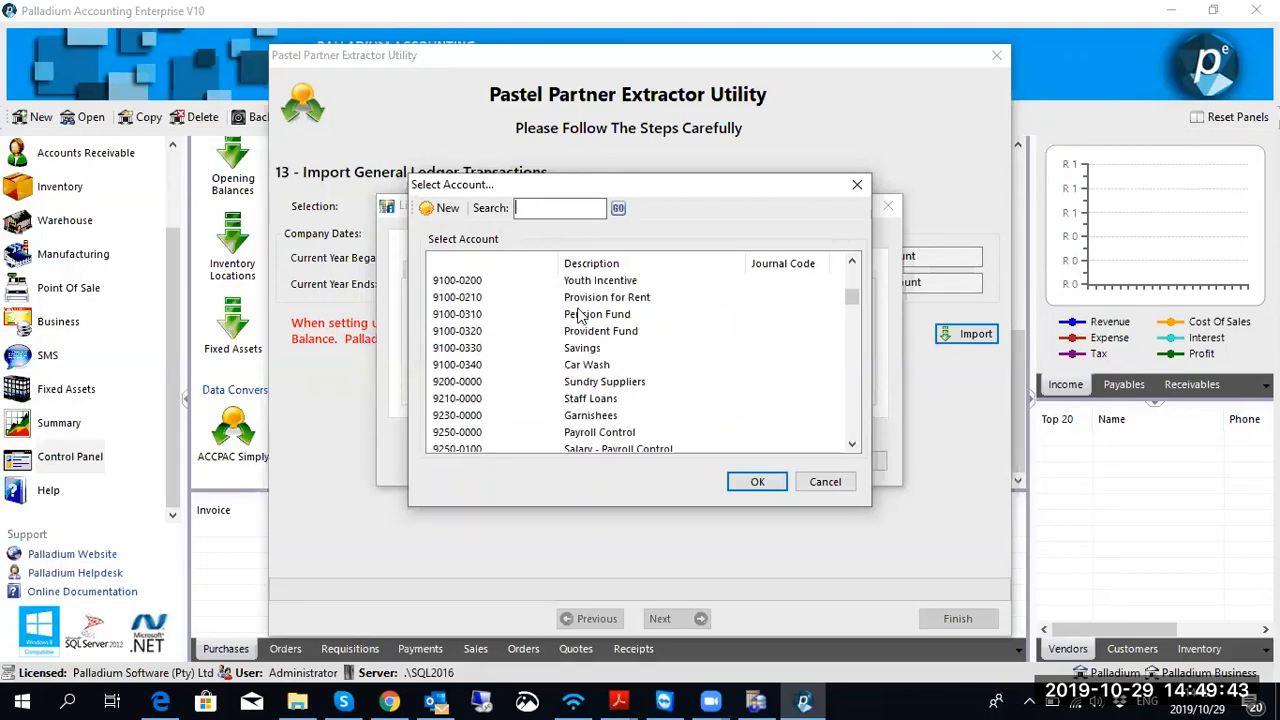
scroll(585, 310, "down", 4)
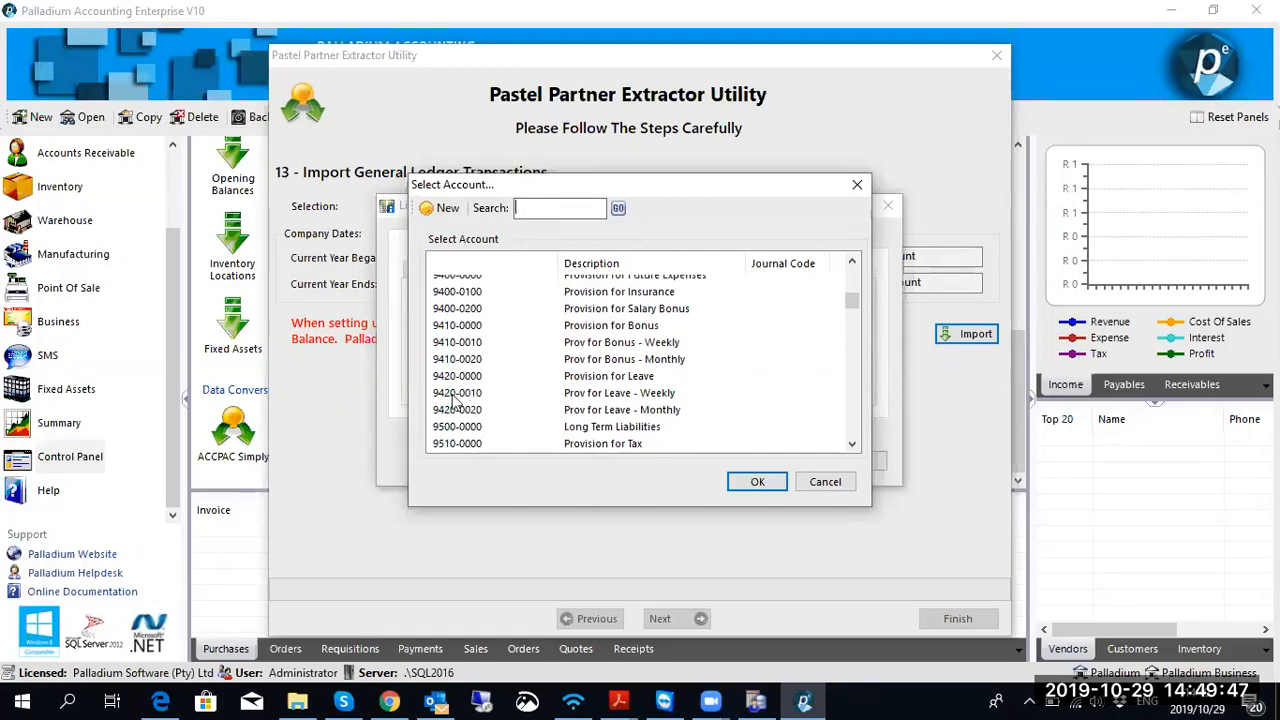
scroll(554, 366, "down", 3)
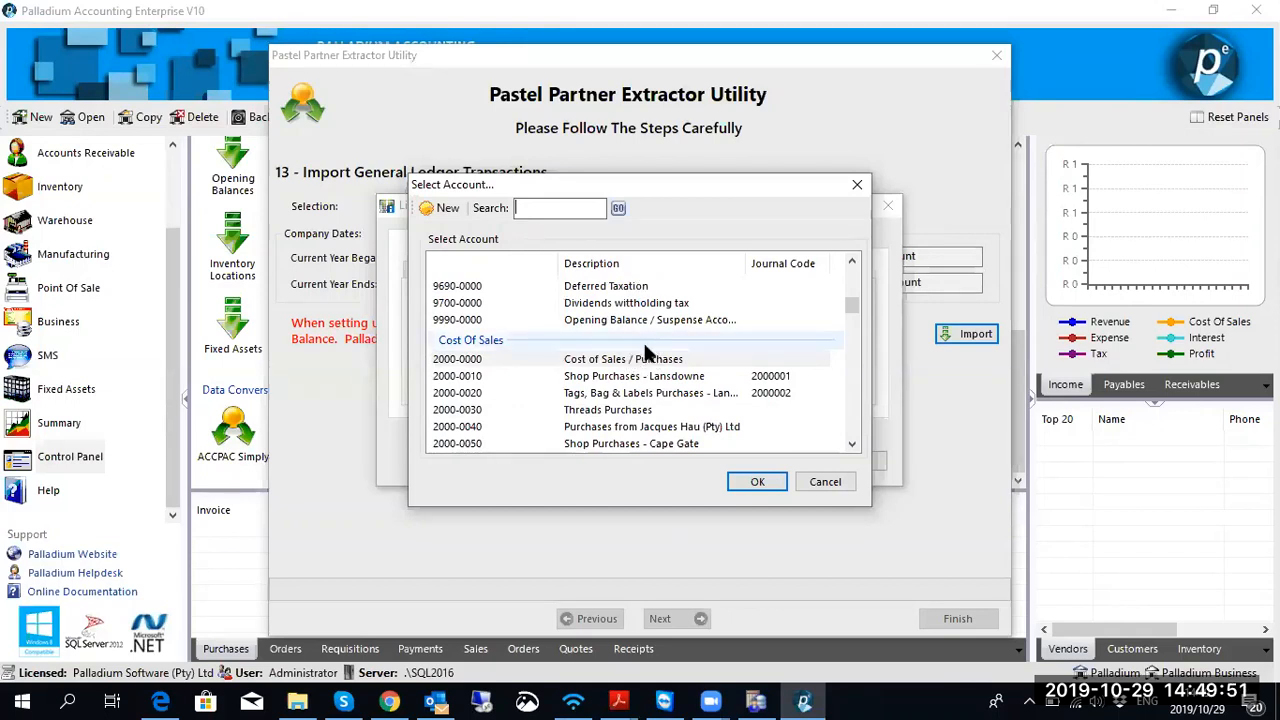
scroll(652, 390, "down", 1)
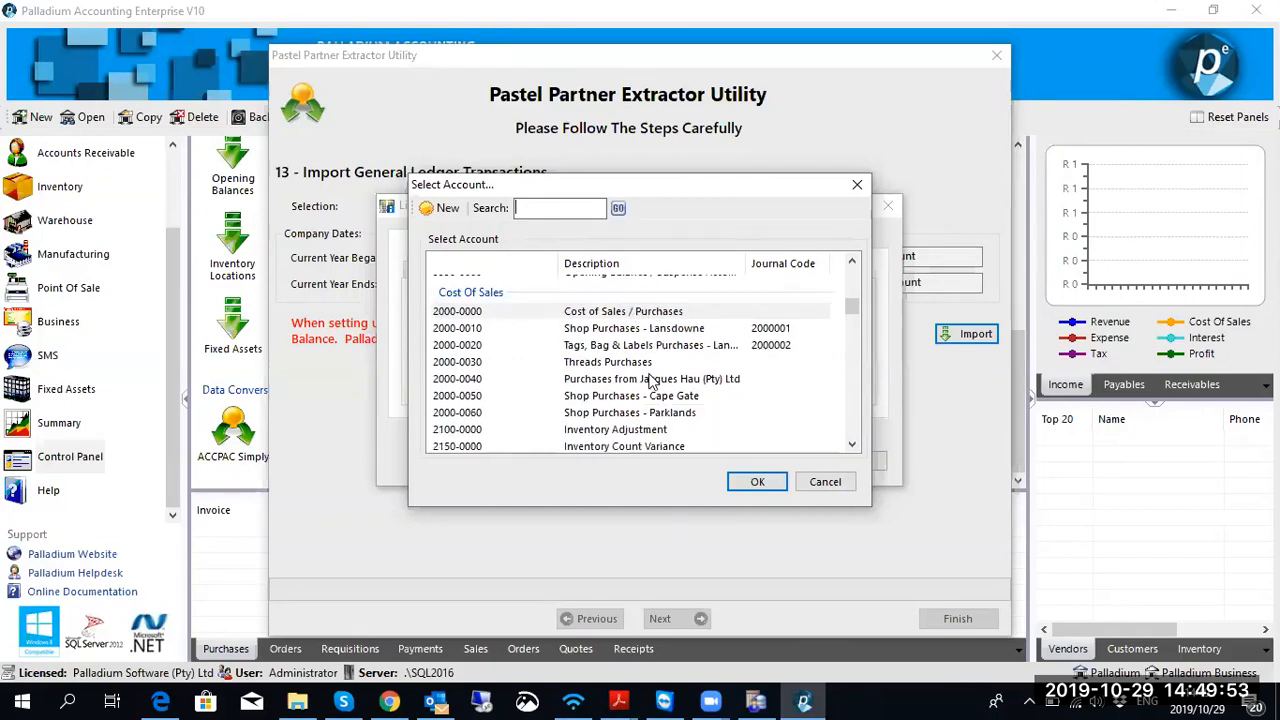
scroll(652, 370, "down", 1)
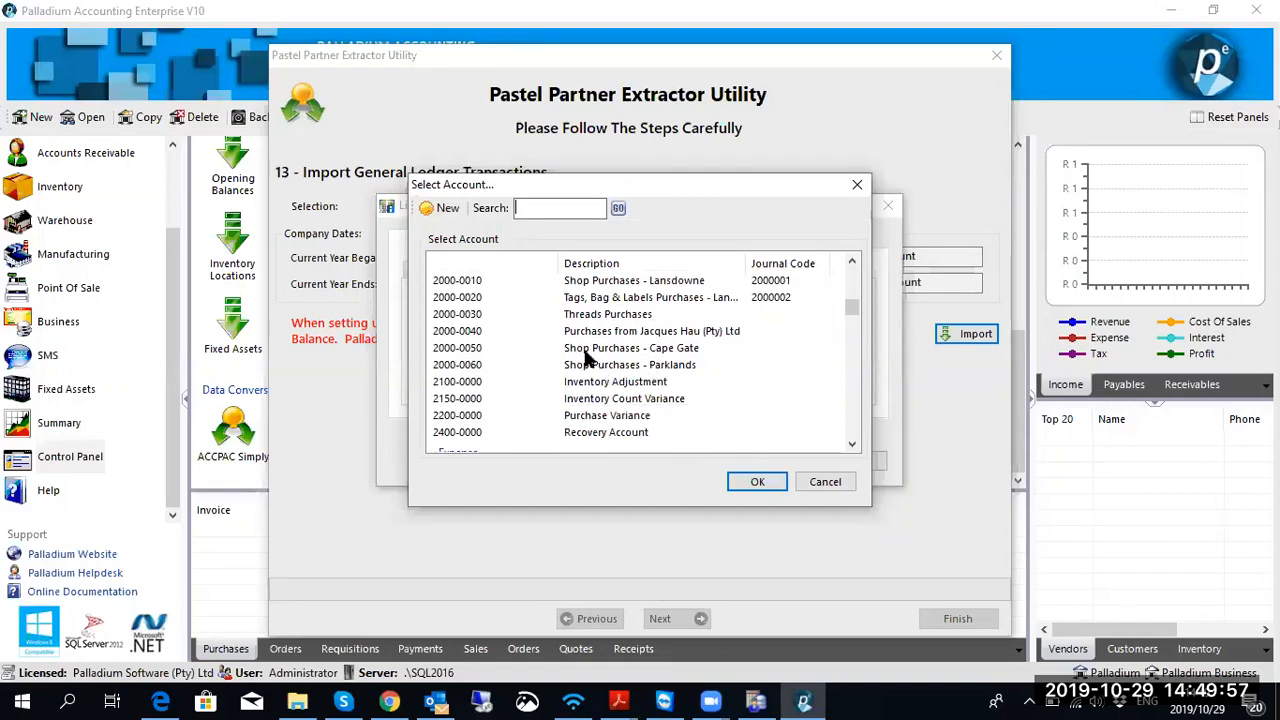
left_click(614, 432)
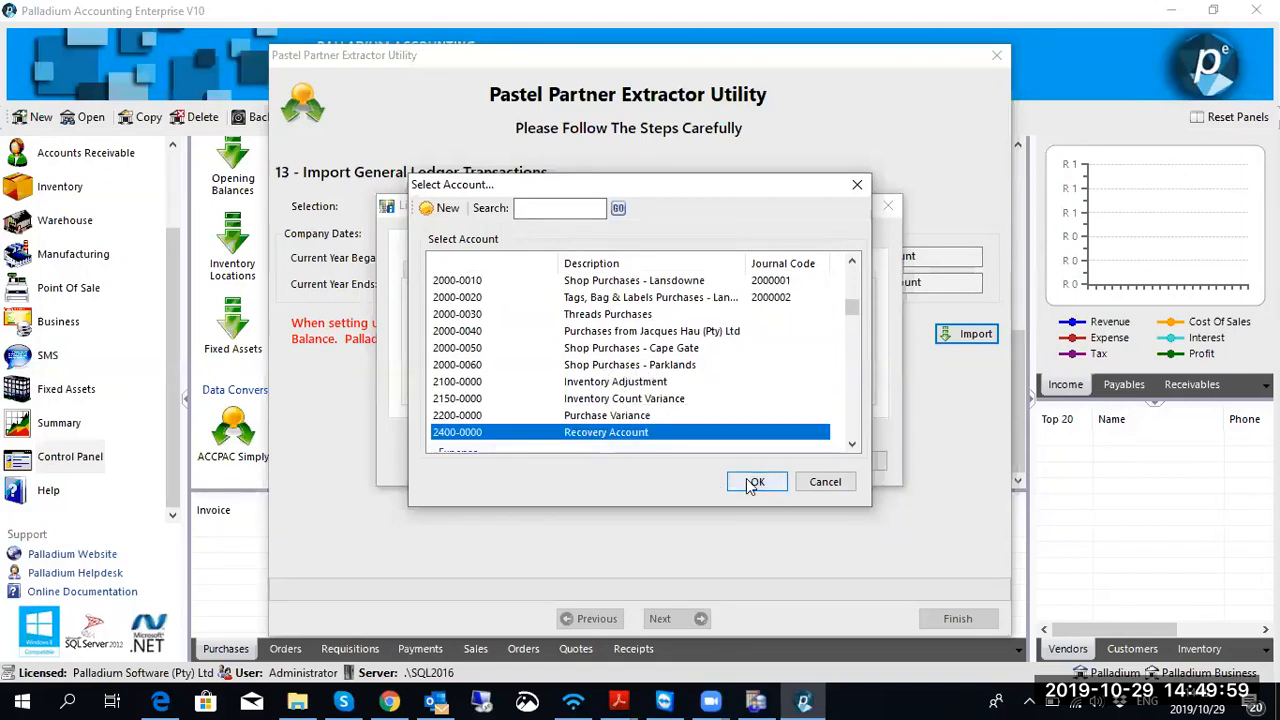
scroll(657, 391, "up", 2)
scroll(657, 391, "down", 3)
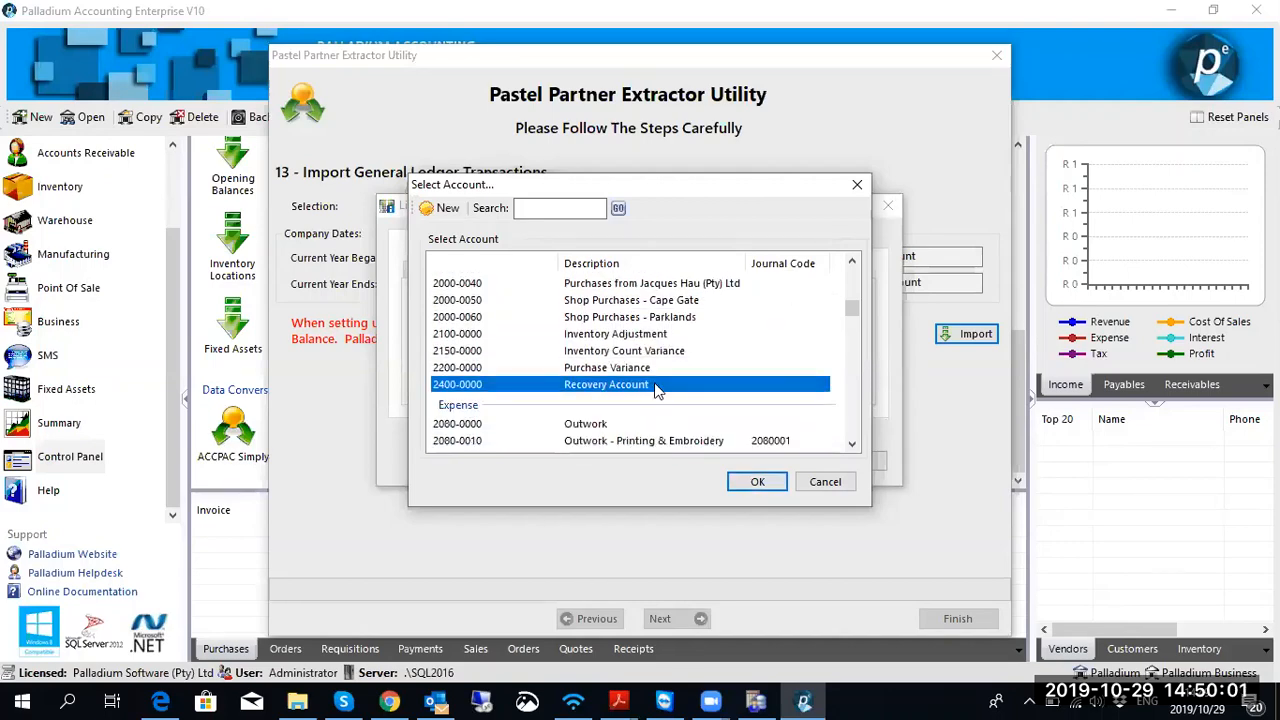
scroll(657, 391, "down", 2)
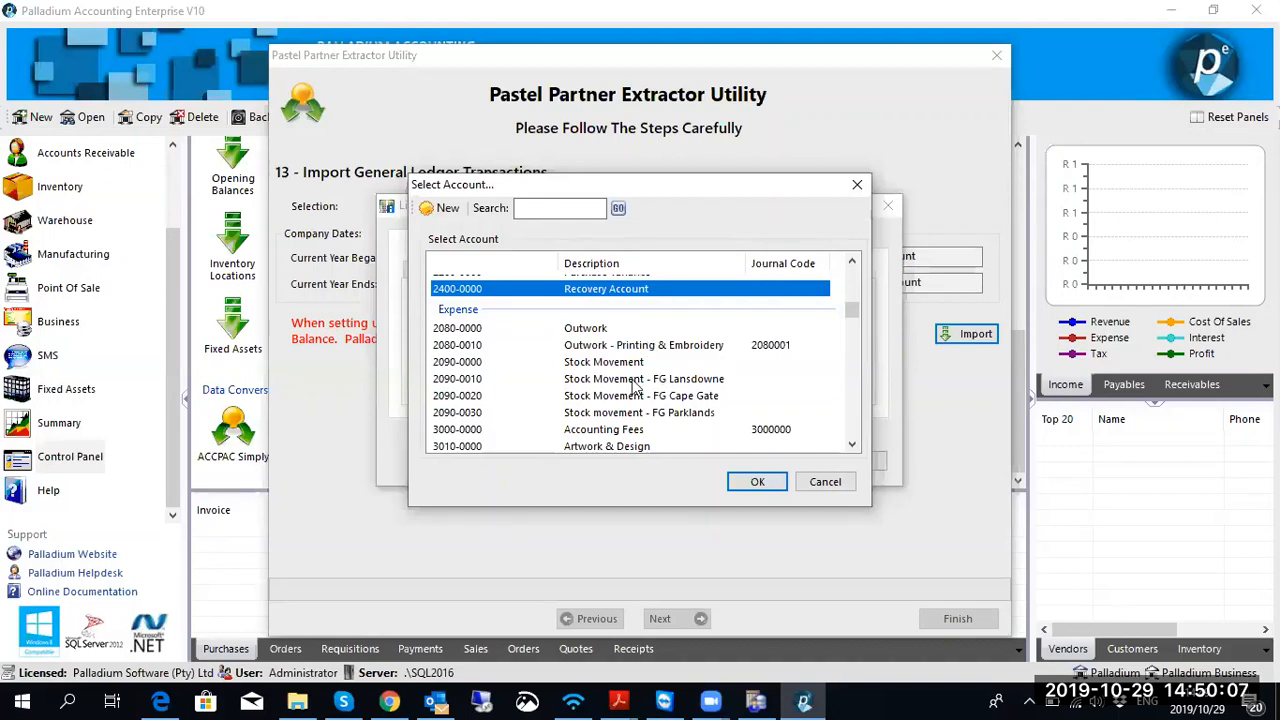
scroll(610, 366, "down", 1)
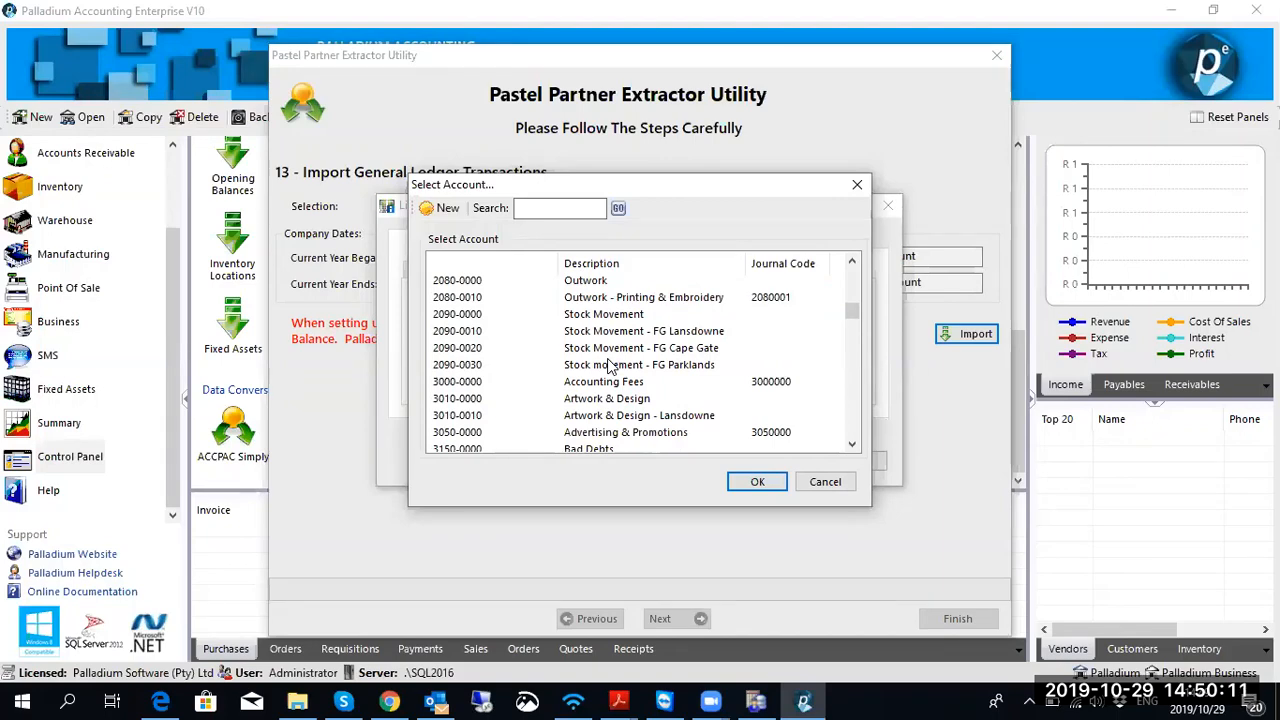
scroll(610, 366, "up", 1)
left_click(752, 482)
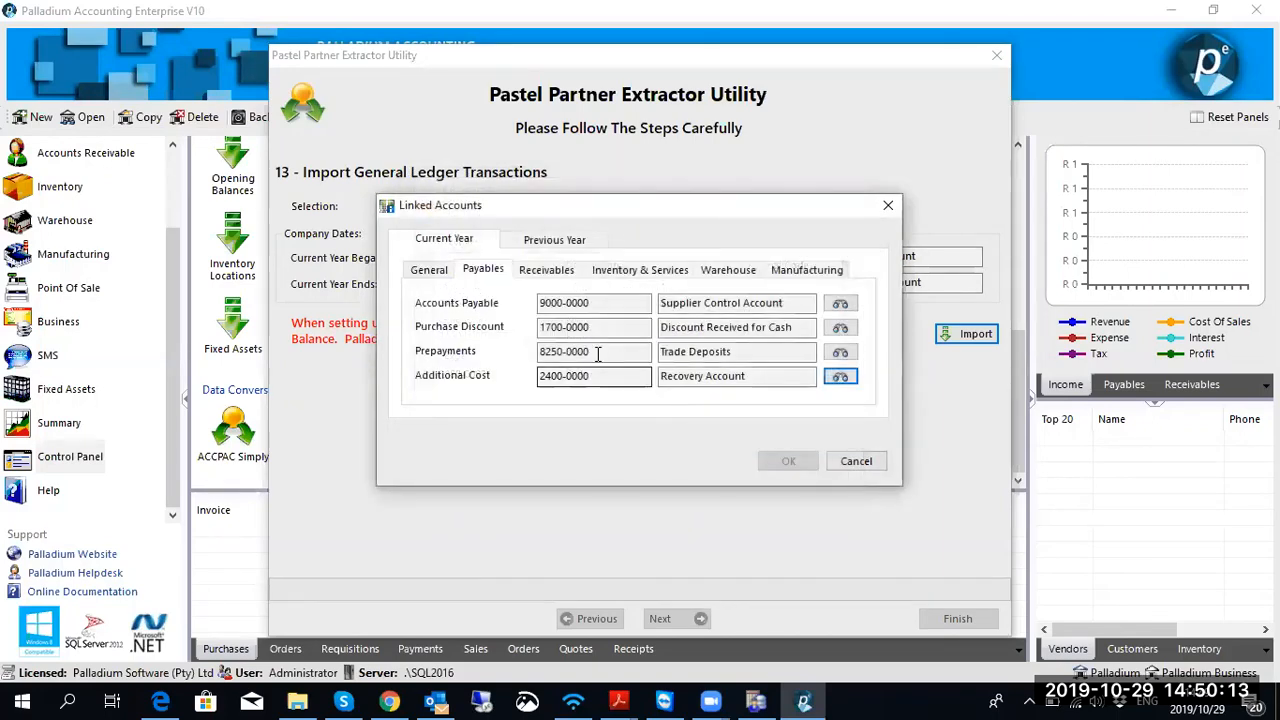
Step: Link the current year's Accounts Receivable to the 8000-0000 Customer Control Account
left_click(546, 270)
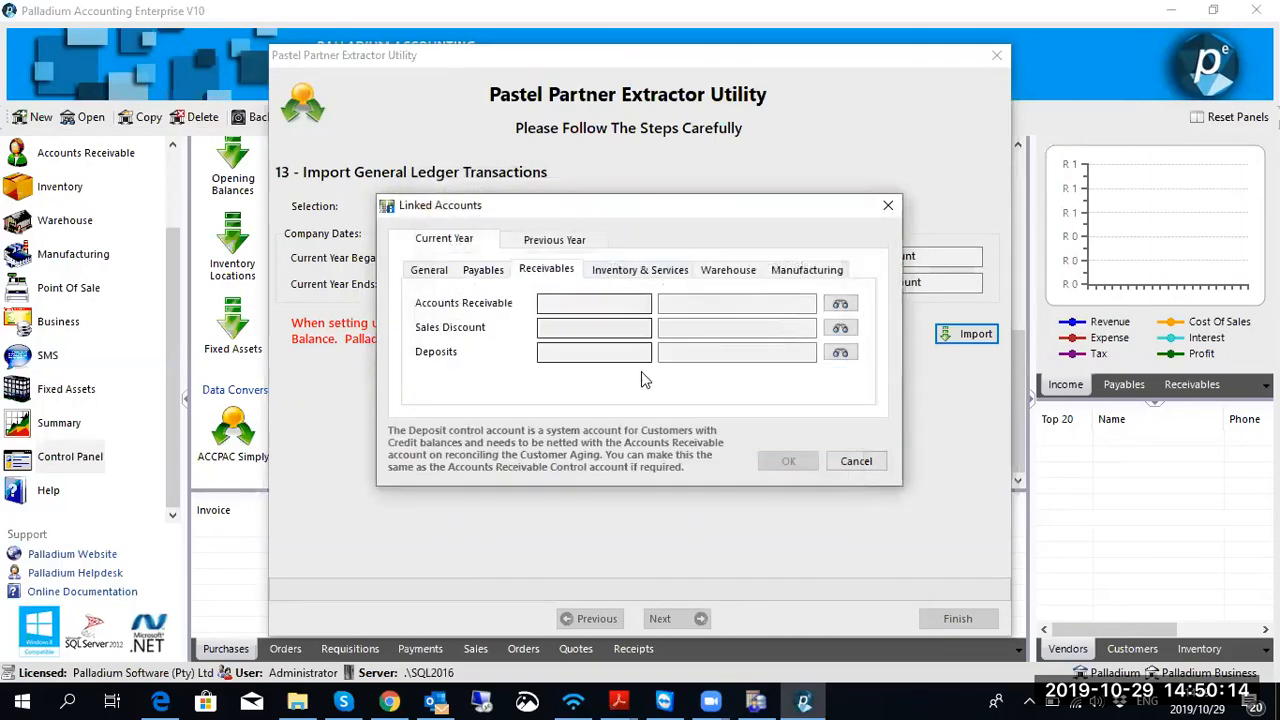
left_click(840, 304)
scroll(590, 340, "down", 5)
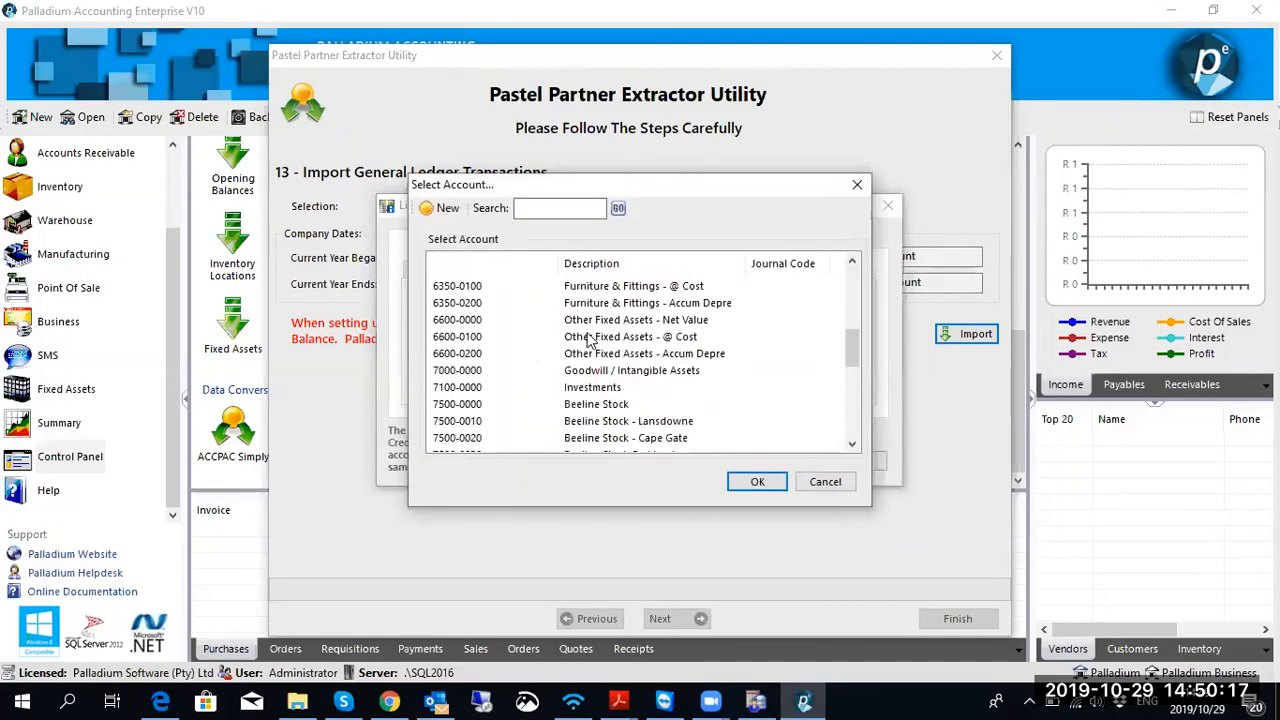
scroll(592, 345, "down", 1)
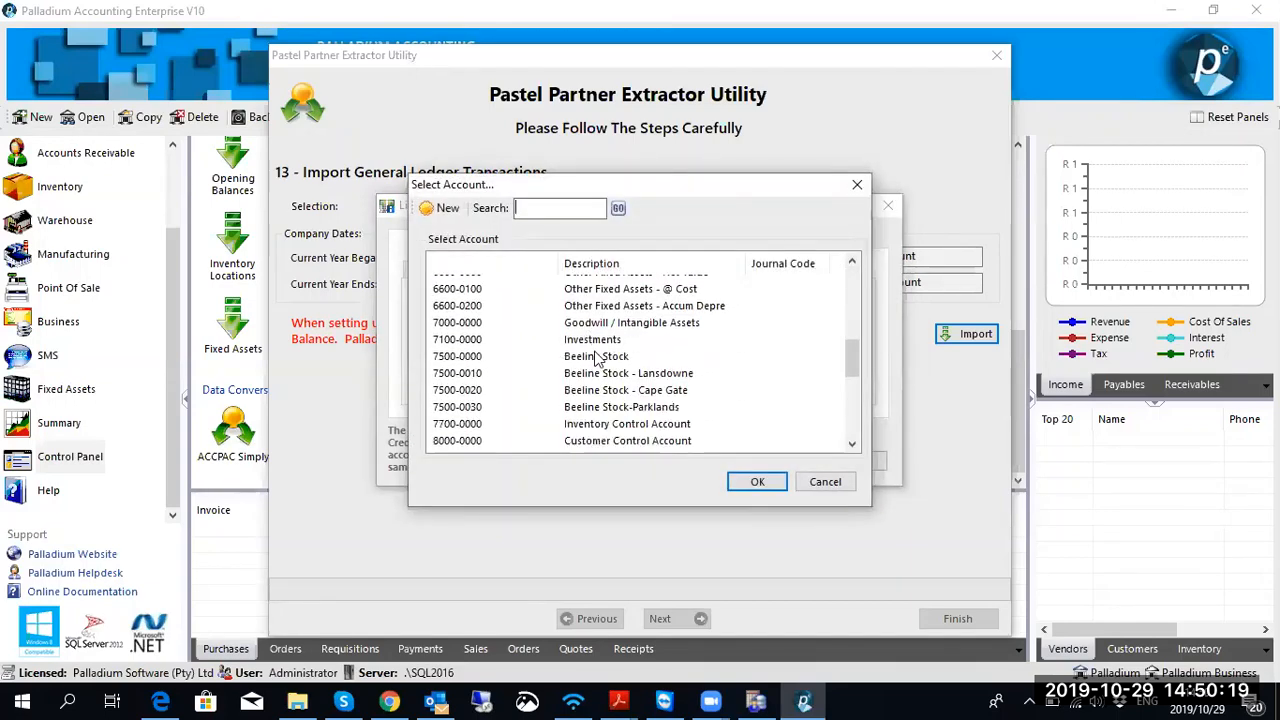
left_click(600, 441)
left_click(757, 481)
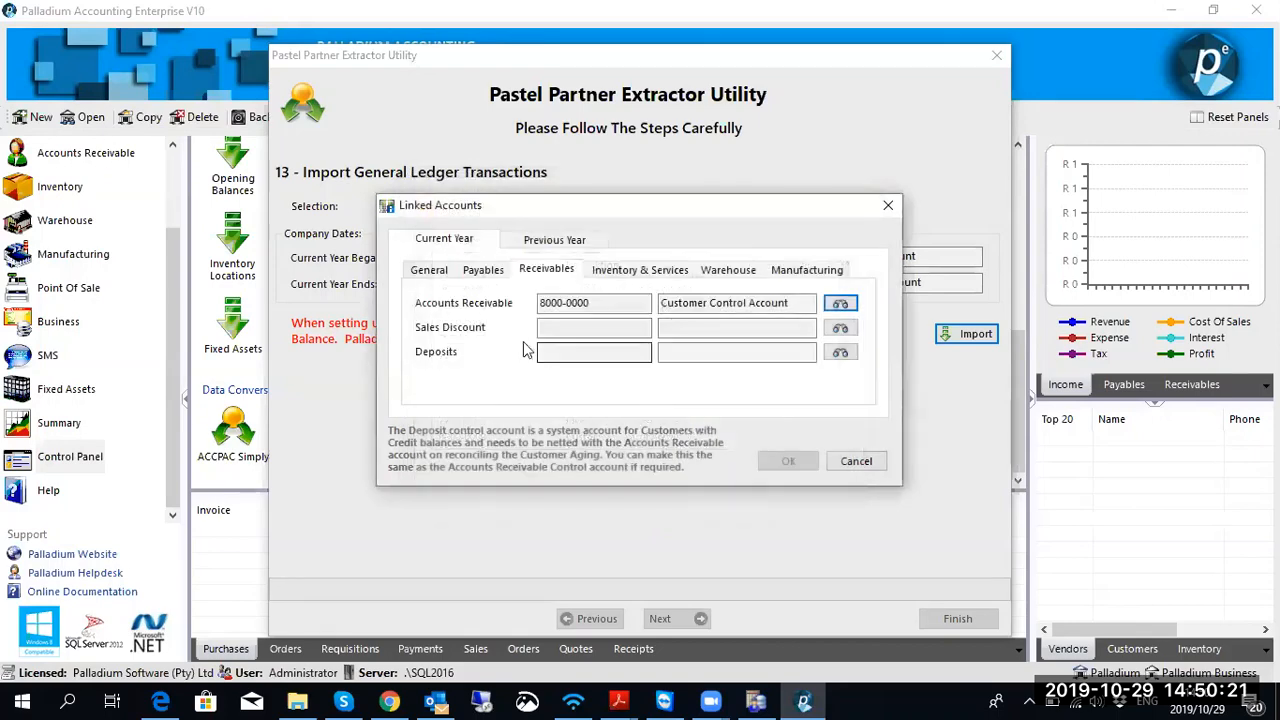
Step: Link the current year's Sales Discount to the 3550-0000 Discount Allowed for Cash account
left_click(840, 352)
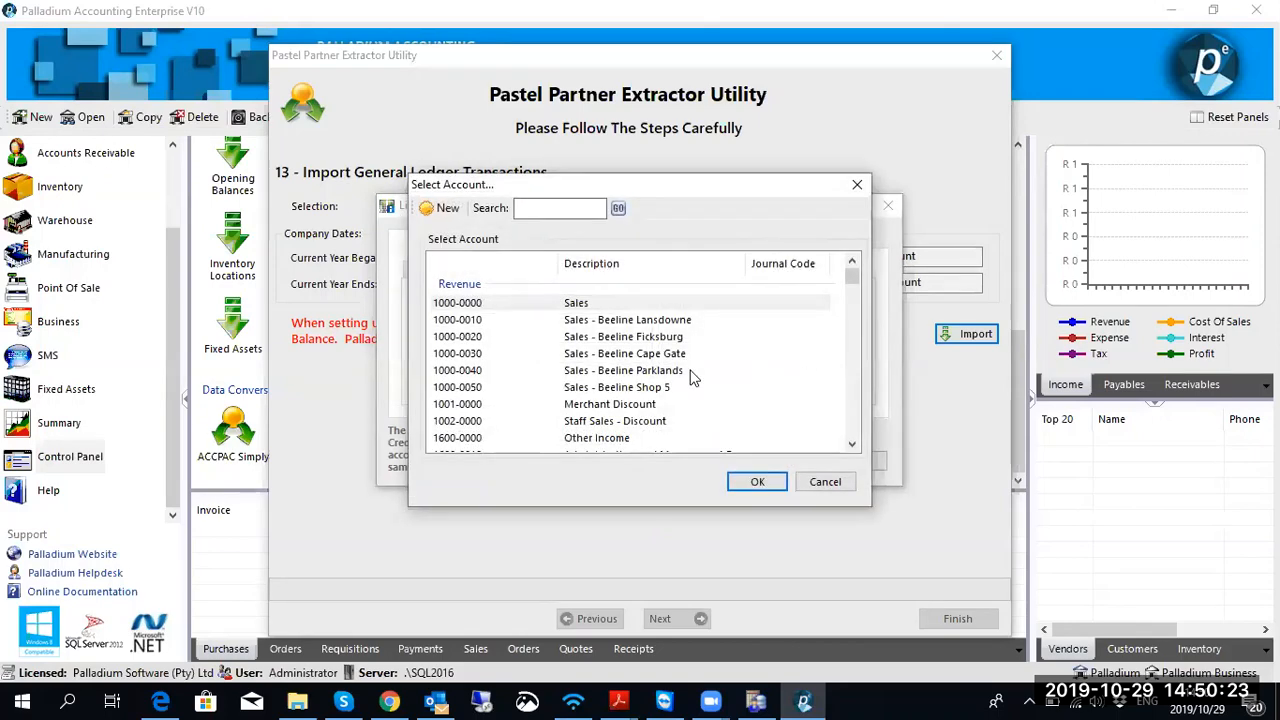
type("dis")
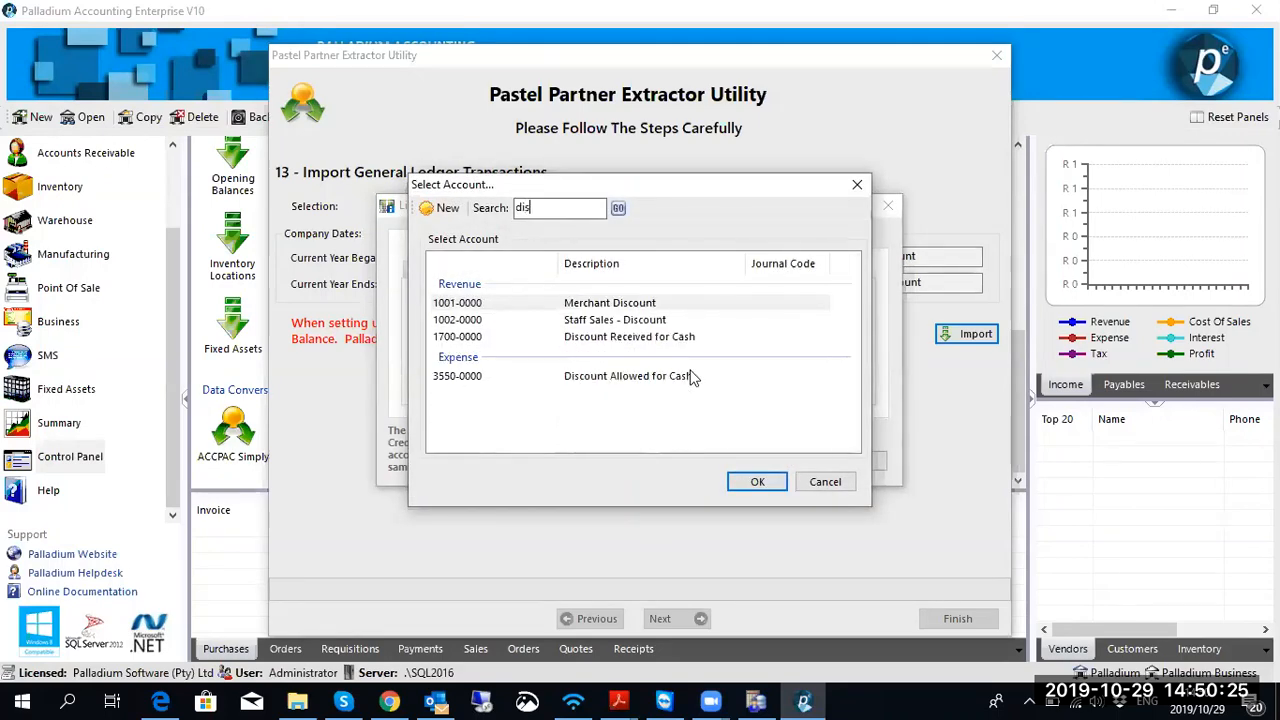
type("c")
left_click(660, 378)
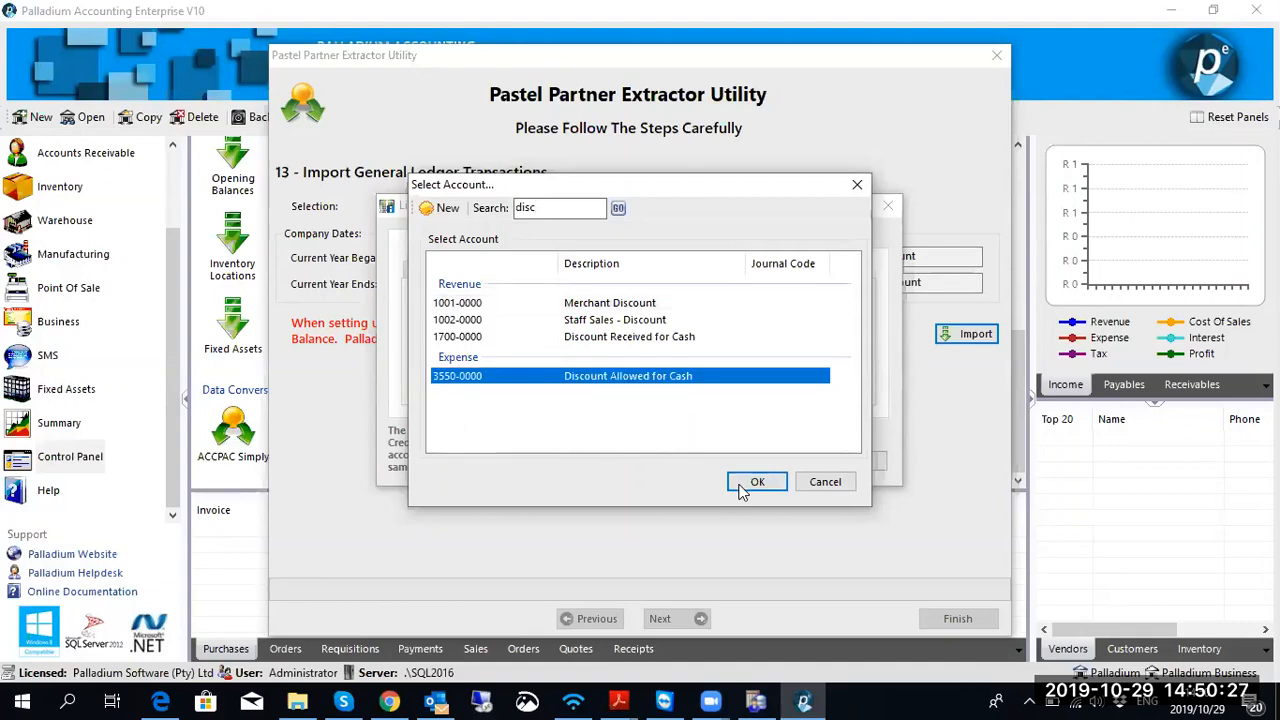
left_click(757, 481)
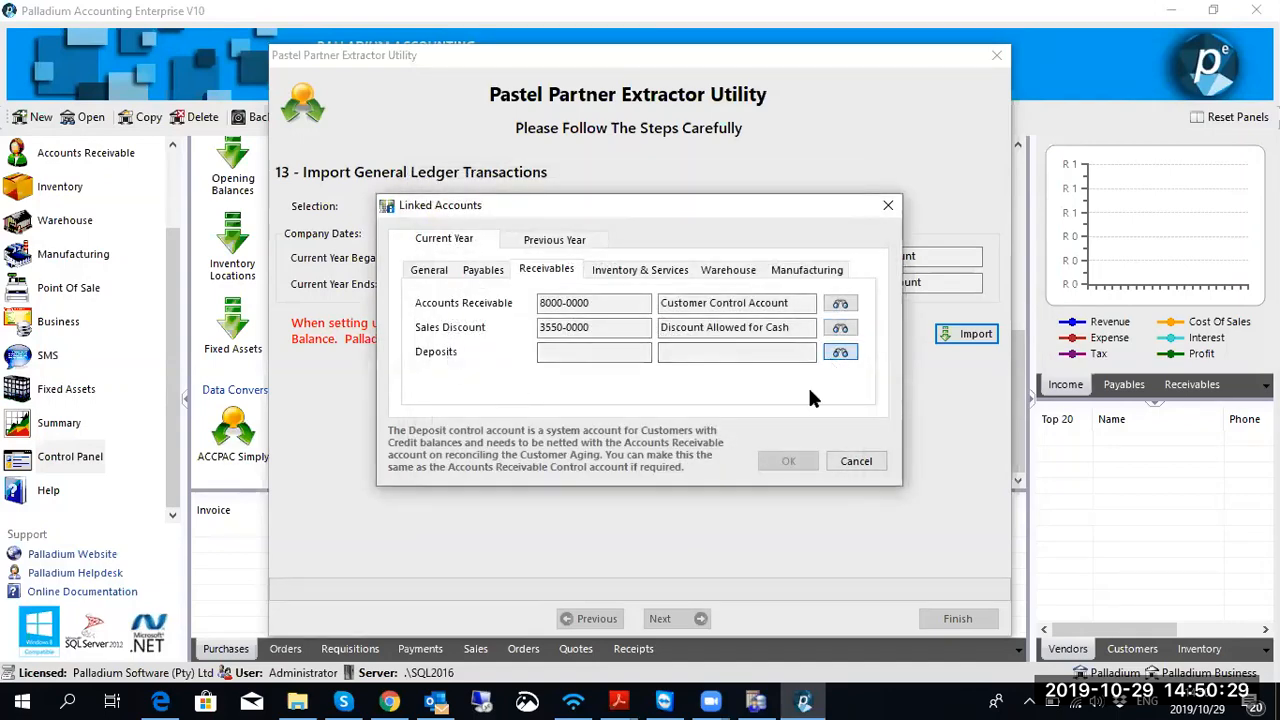
Step: Link the current year's Deposits to the 8250-0000 Trade Deposits account
left_click(840, 352)
type("depo")
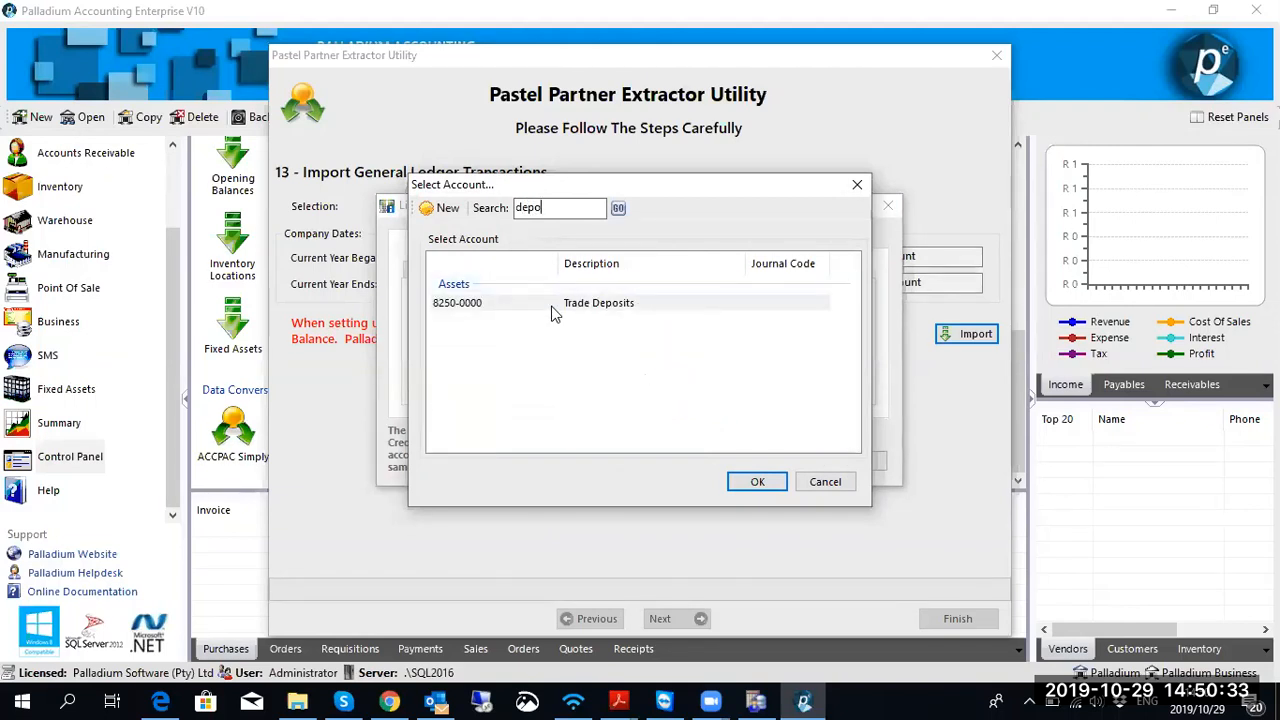
key("BackSpace")
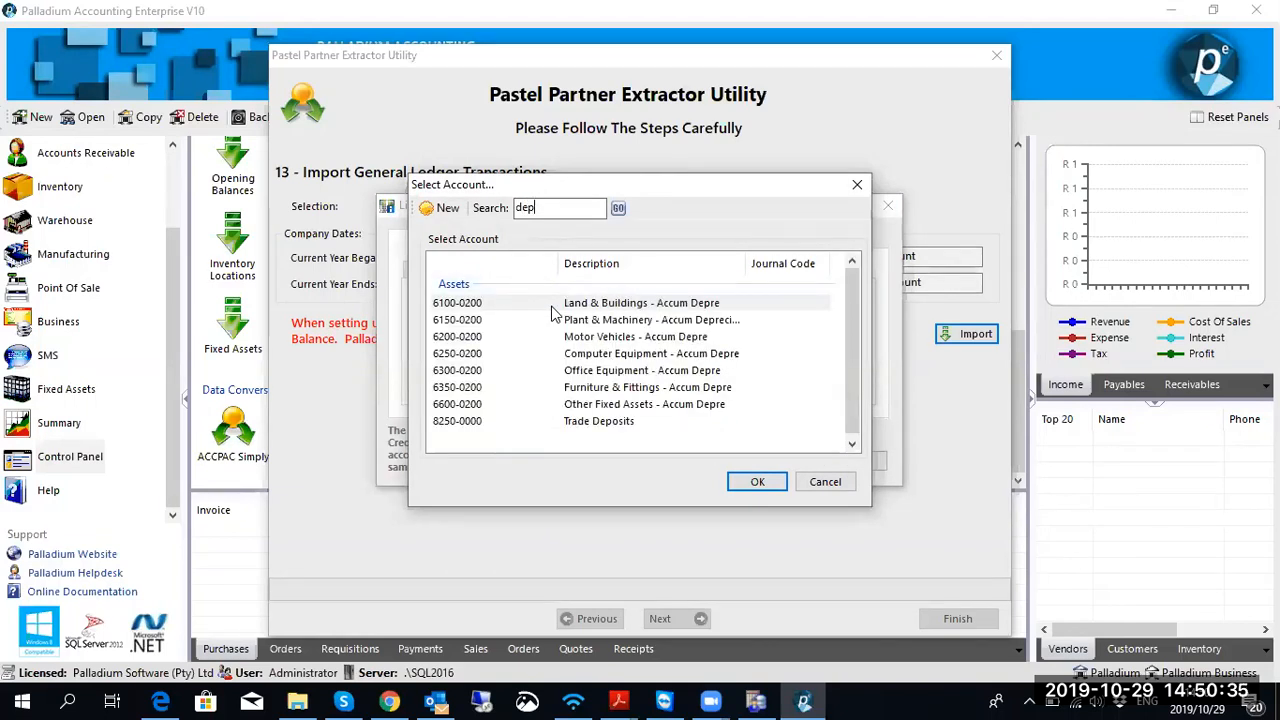
key("BackSpace")
key("BackSpace")
key("BackSpace")
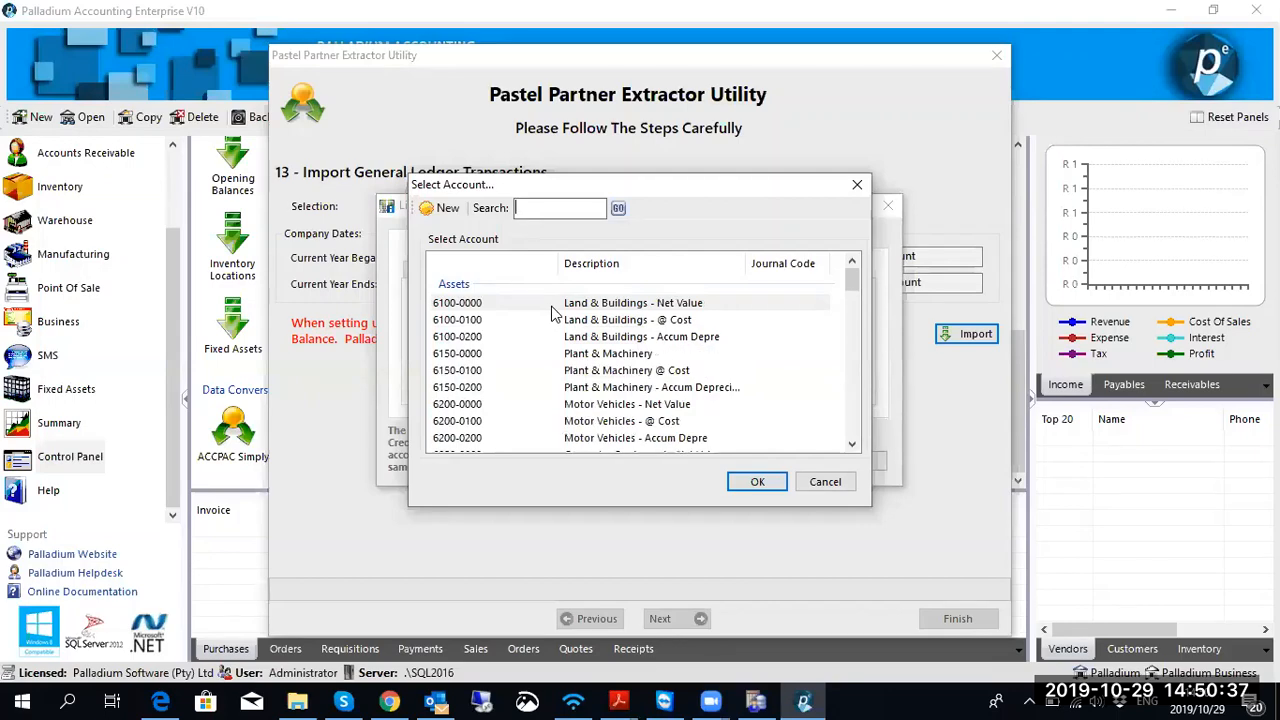
scroll(565, 322, "down", 2)
scroll(565, 322, "down", 4)
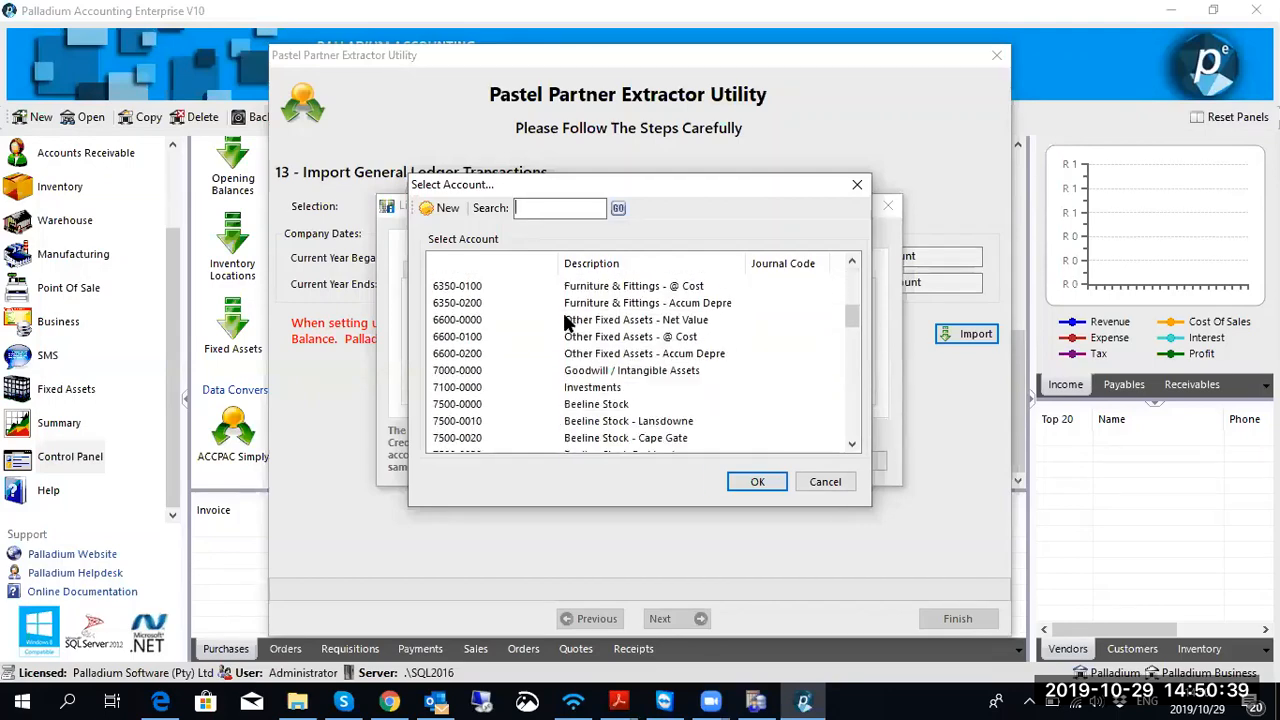
scroll(565, 322, "down", 1)
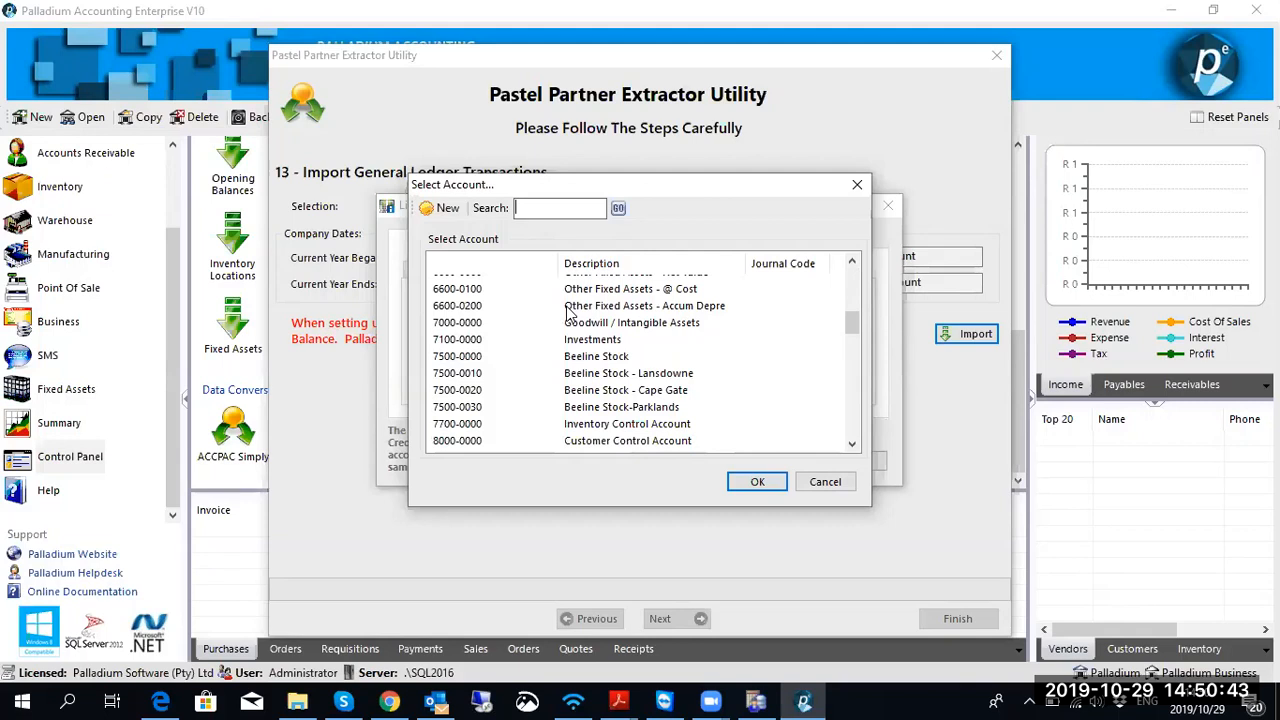
scroll(566, 313, "down", 3)
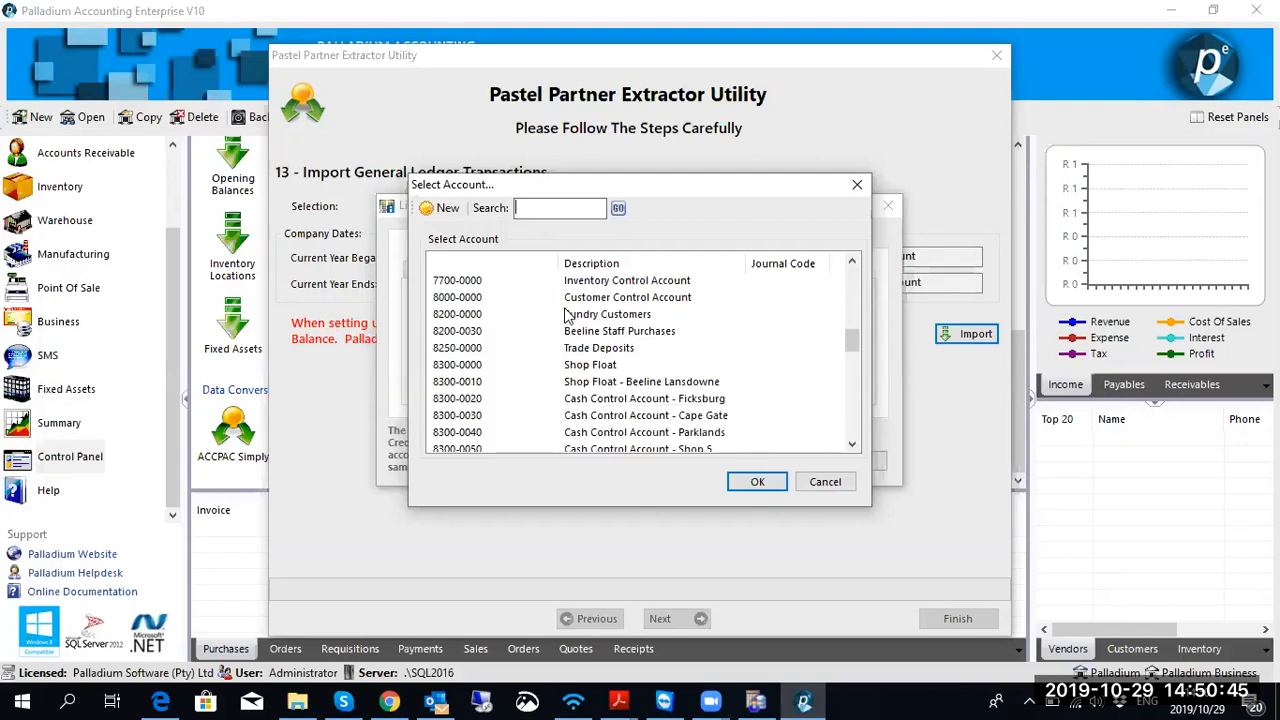
scroll(566, 316, "down", 2)
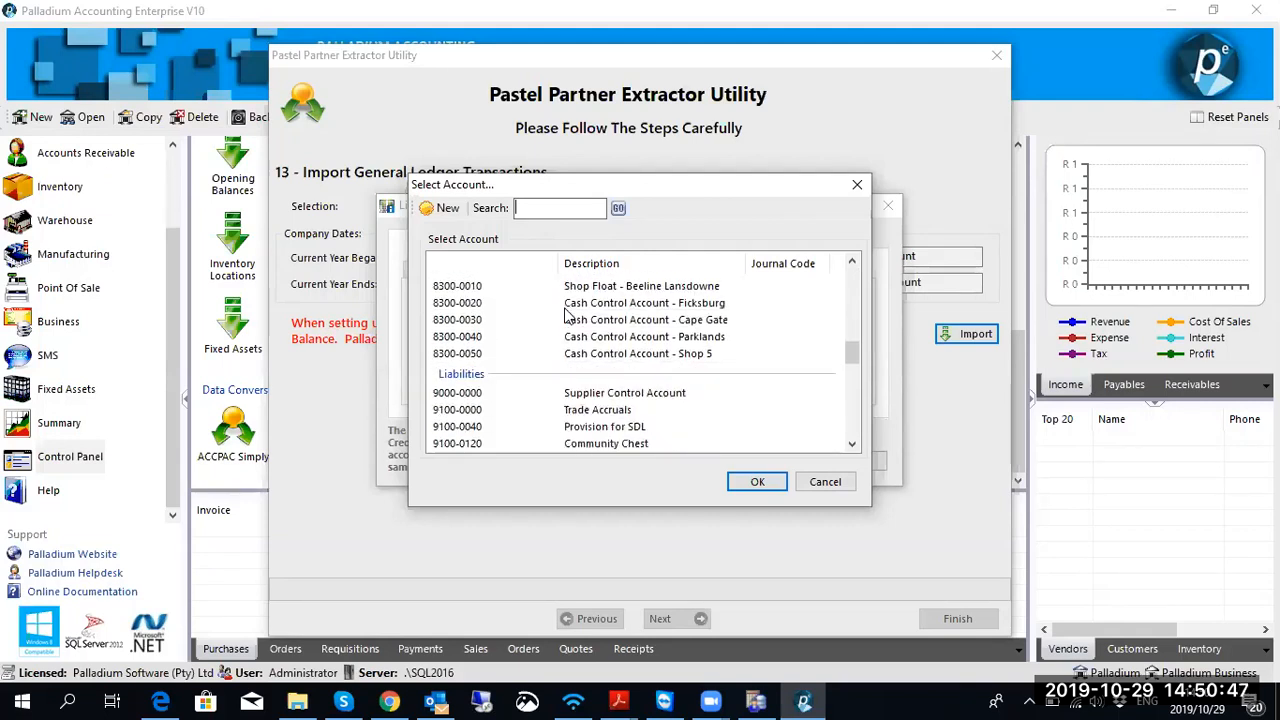
scroll(566, 316, "down", 1)
scroll(566, 315, "up", 2)
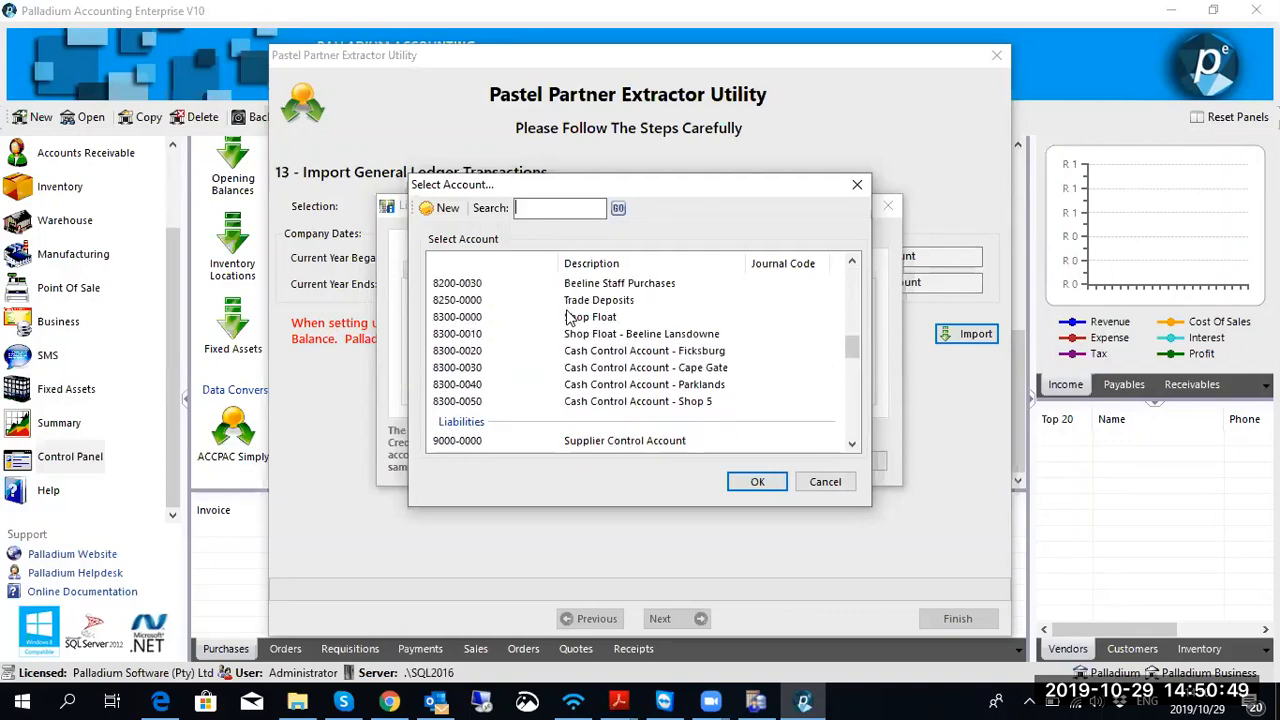
left_click(566, 316)
double_click(590, 298)
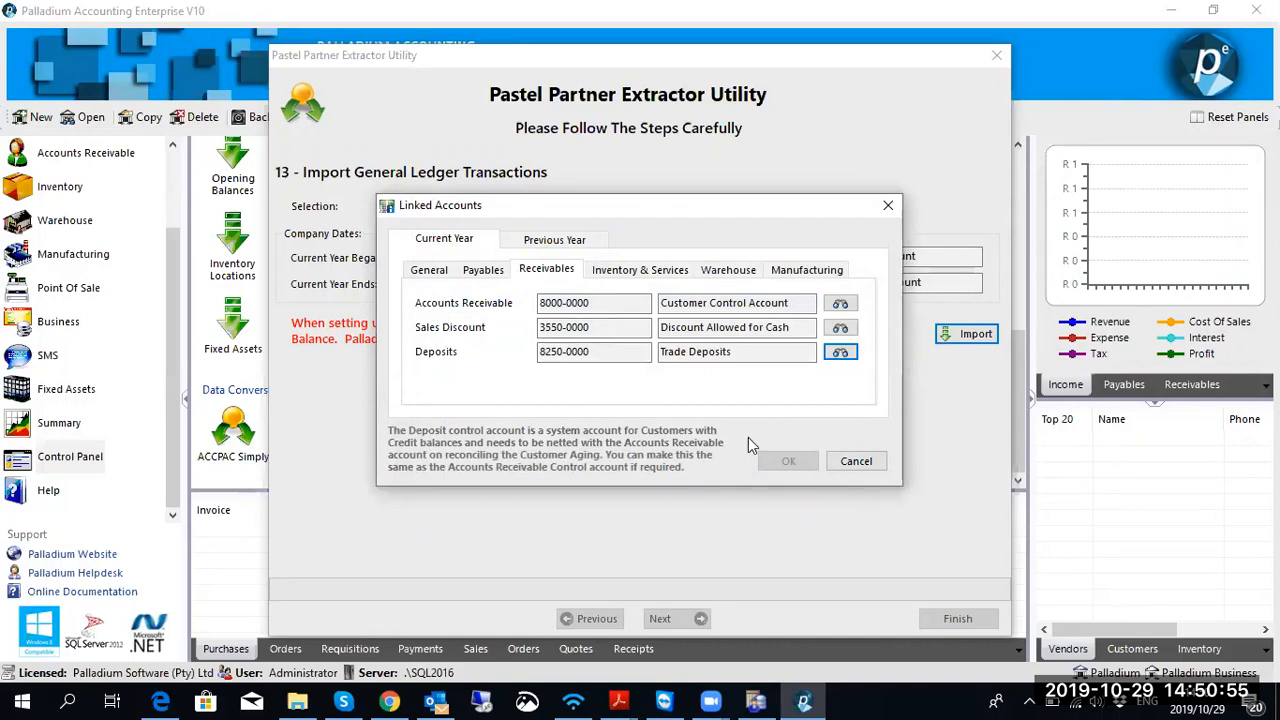
Step: Relink the current year's Prepayments to the 9230-0000 Garnishees account
left_click(489, 272)
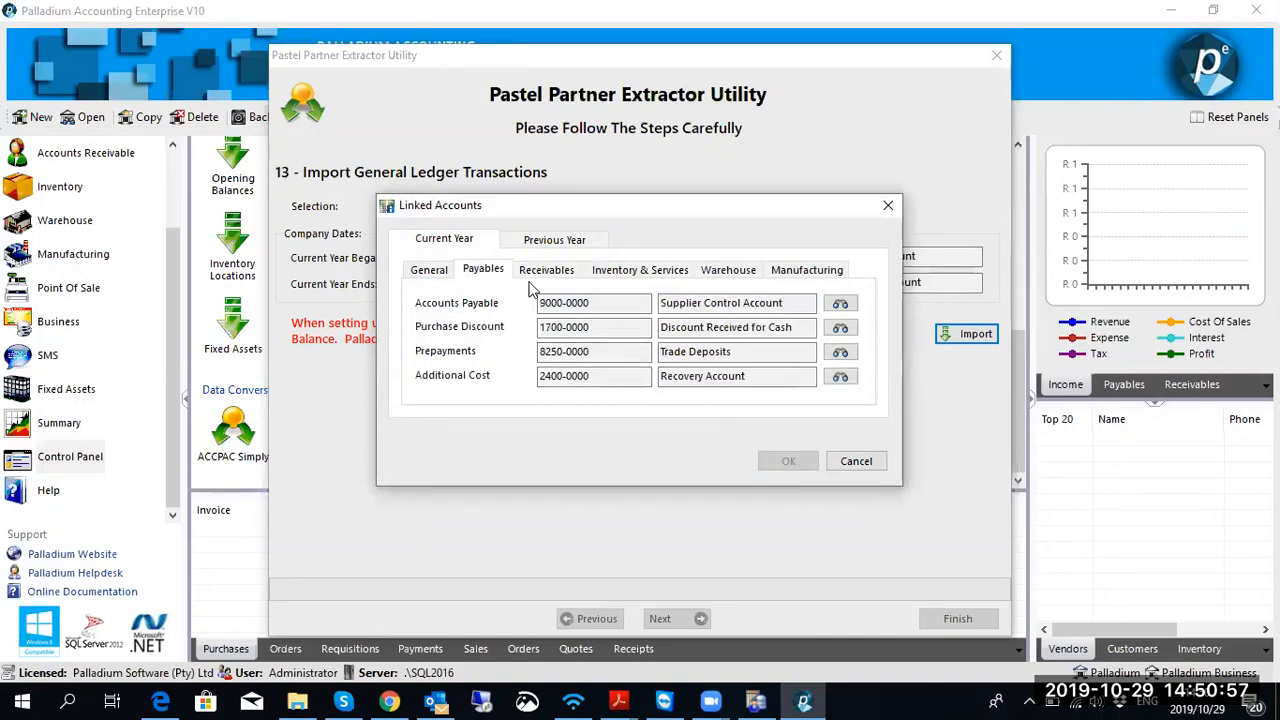
left_click(840, 352)
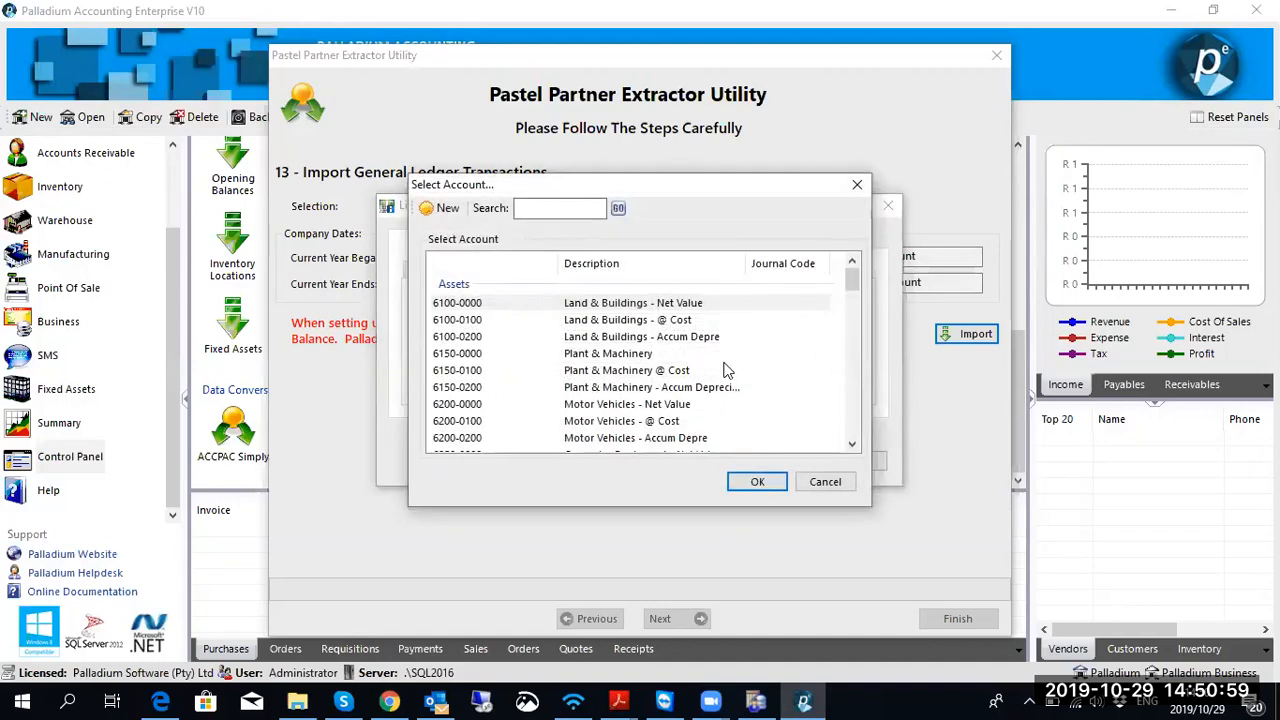
scroll(726, 370, "down", 15)
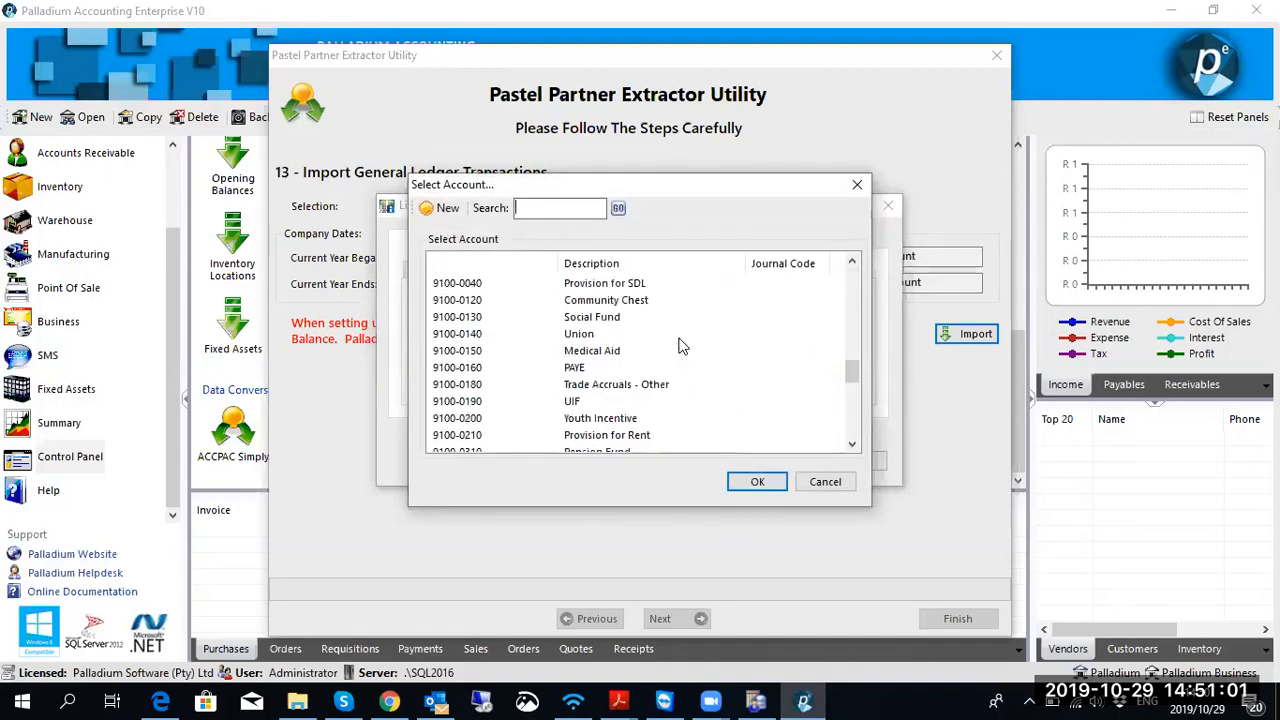
scroll(674, 336, "down", 3)
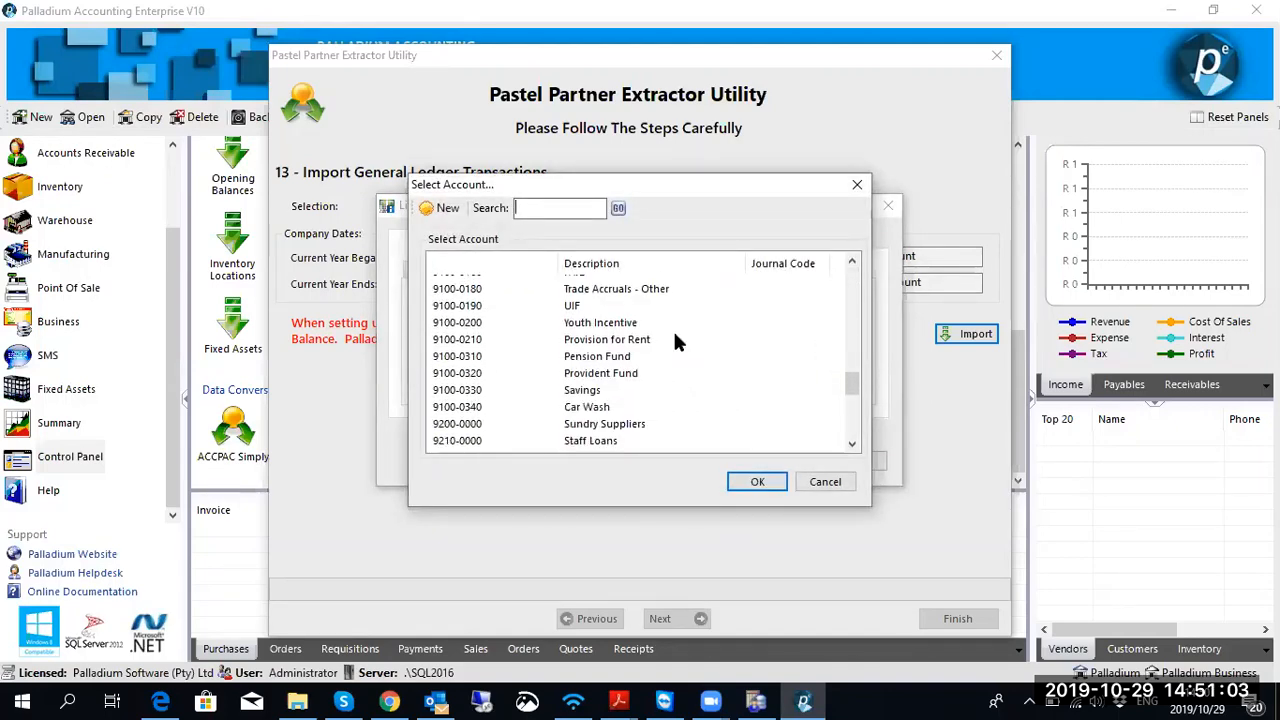
scroll(674, 339, "down", 1)
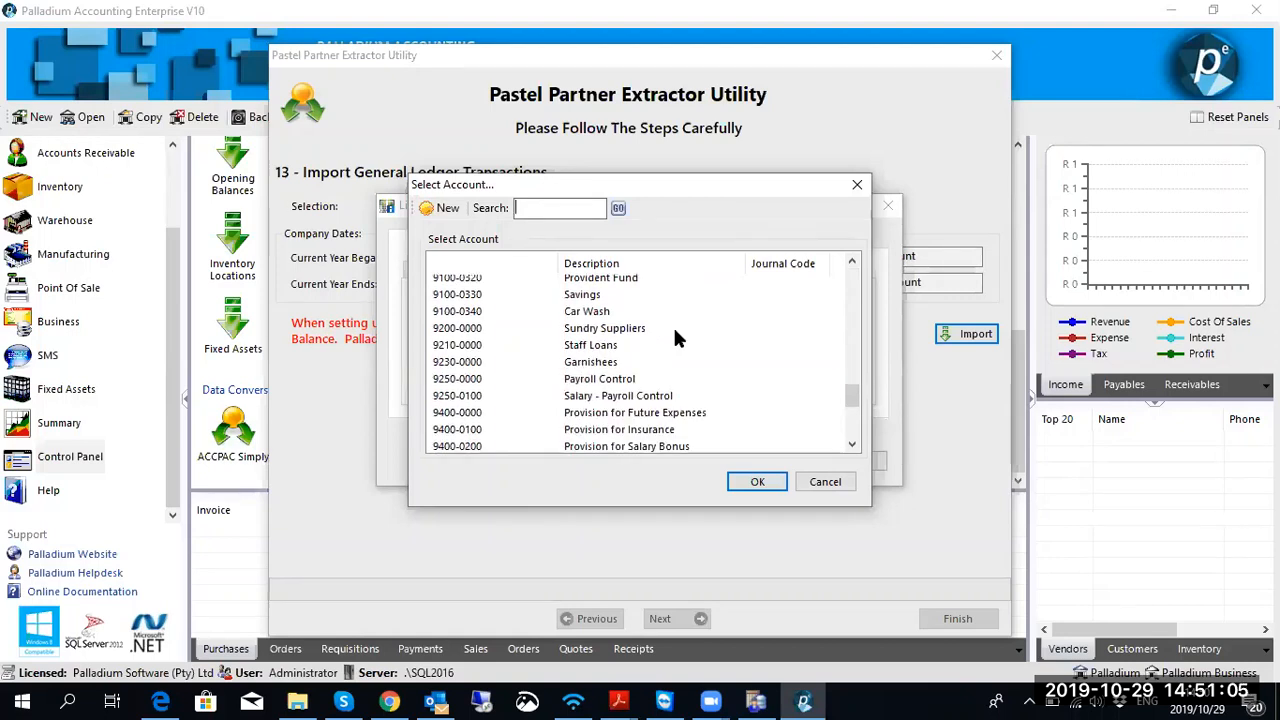
scroll(674, 338, "down", 6)
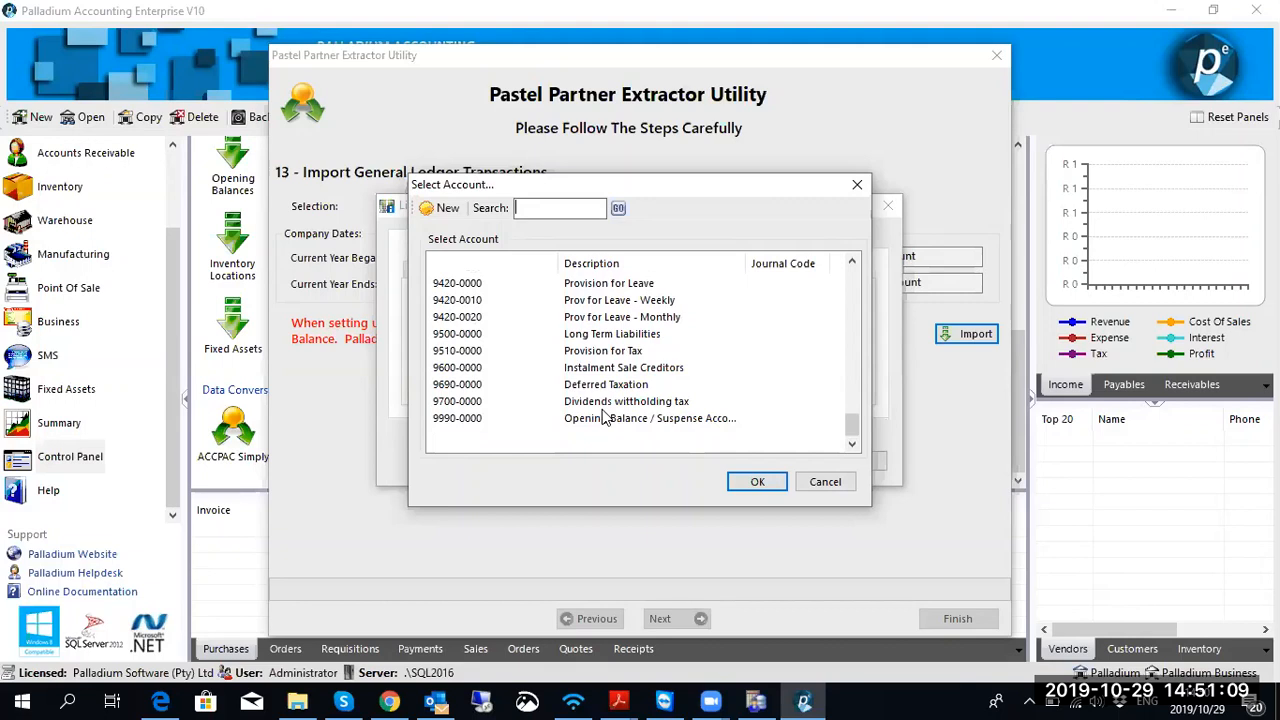
scroll(603, 416, "up", 4)
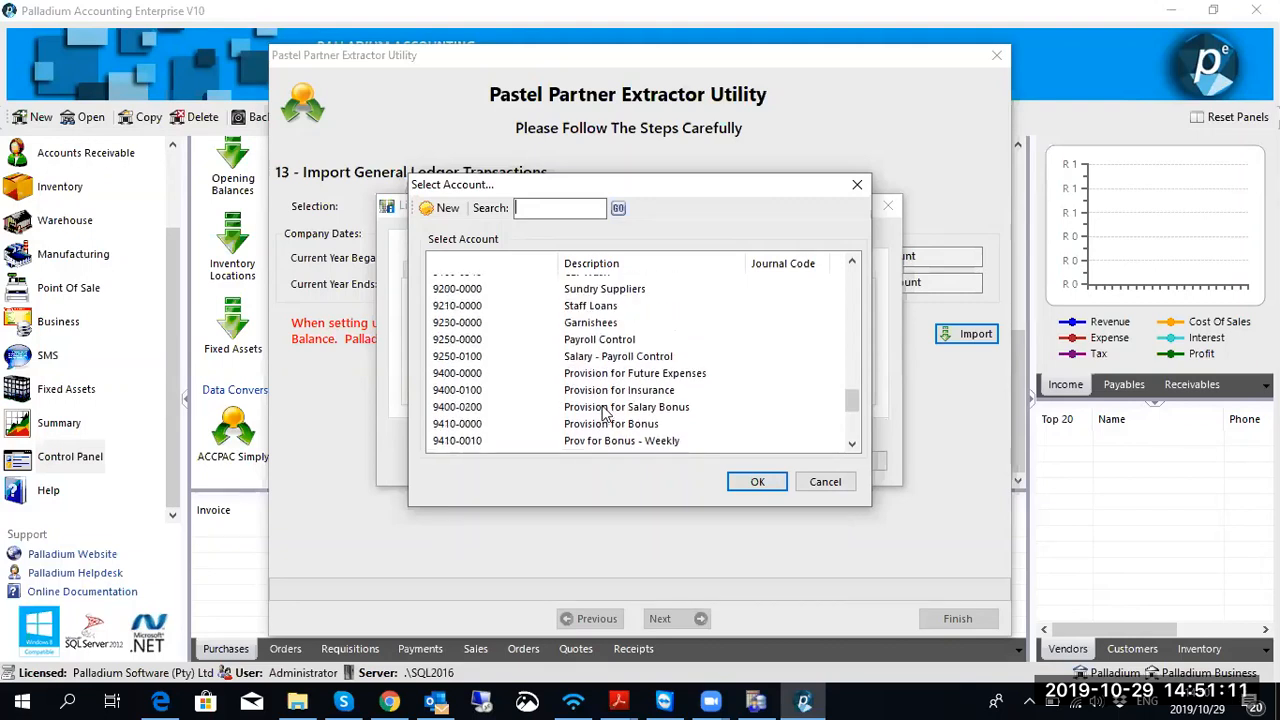
scroll(604, 414, "up", 1)
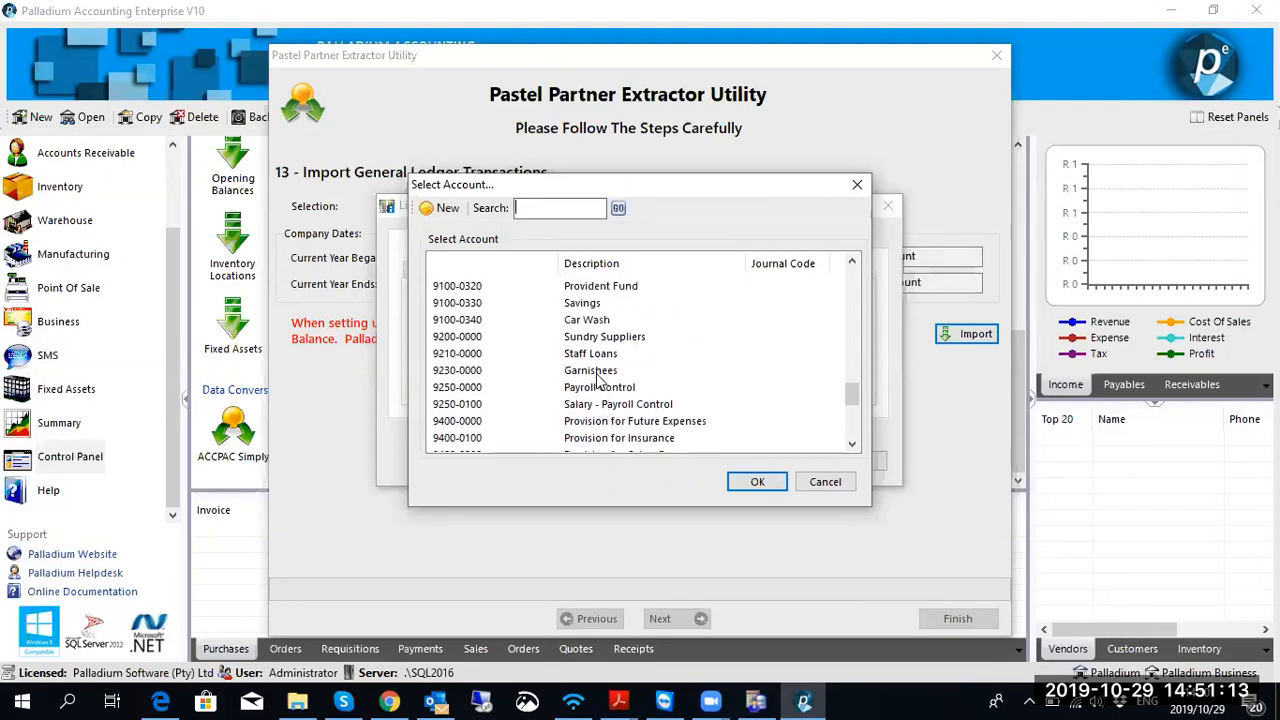
left_click(596, 373)
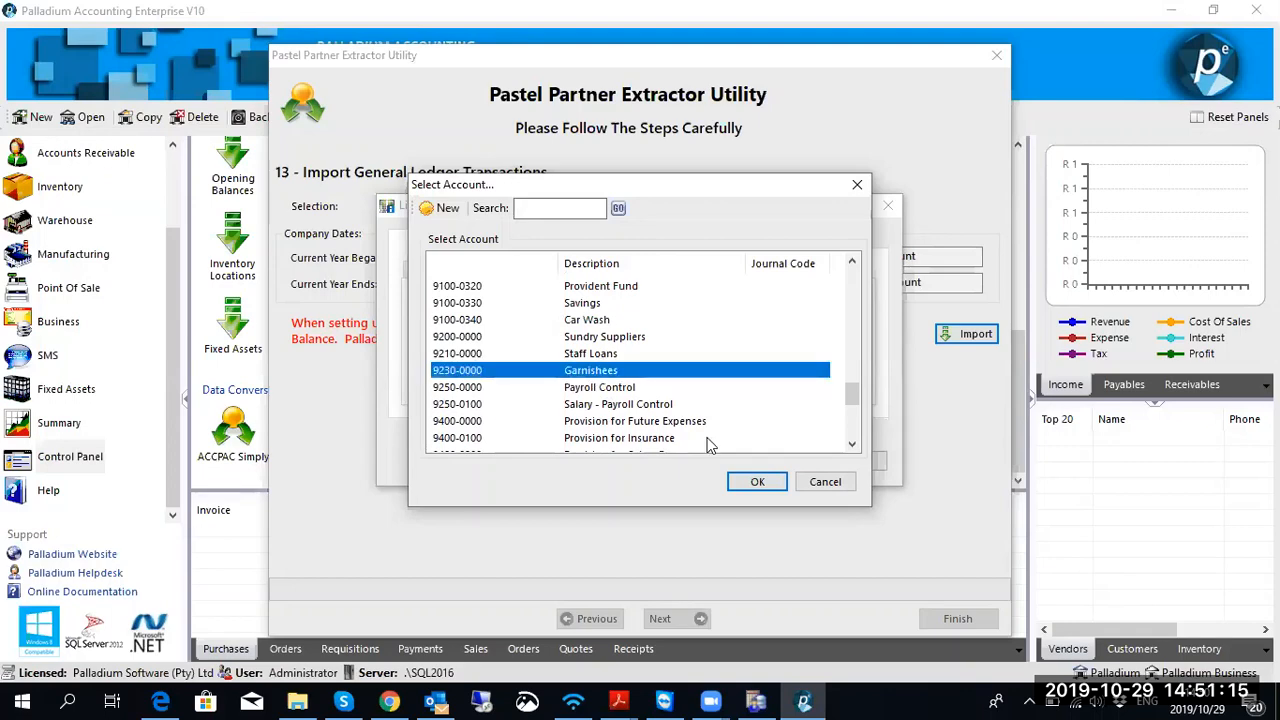
left_click(757, 481)
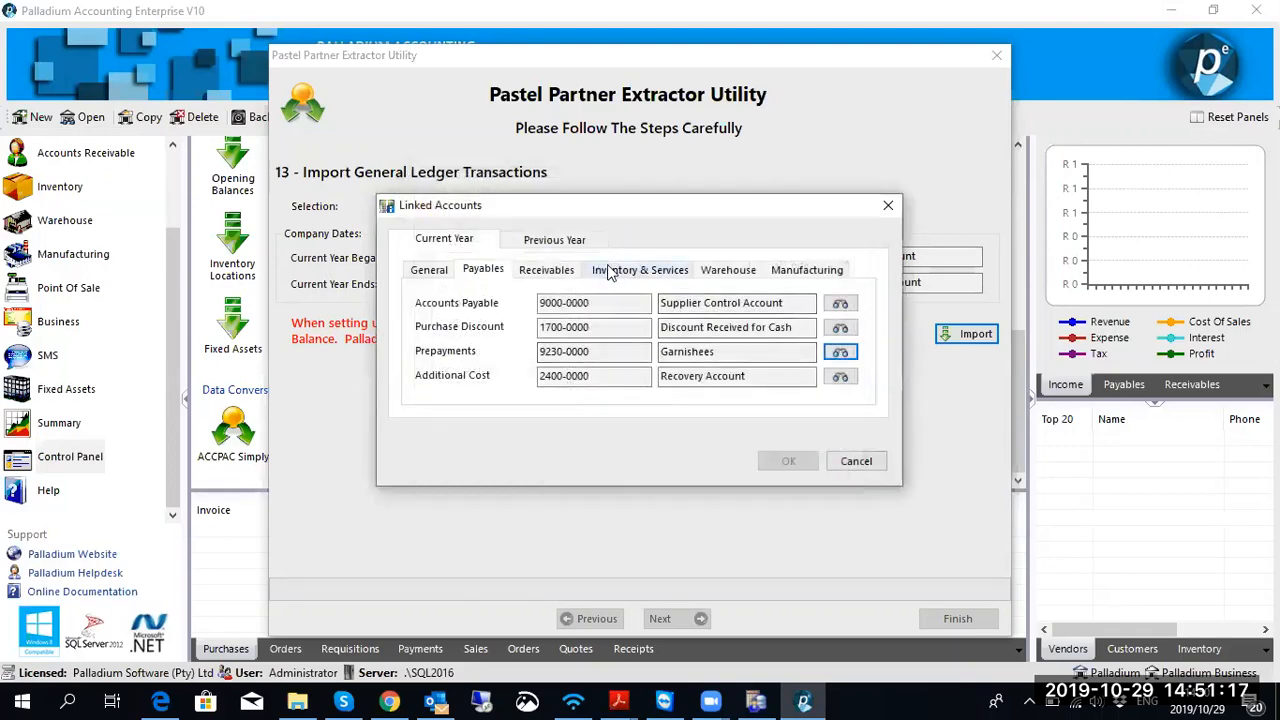
Step: Link the current year's Item Assembly Costs to the 2090-0000 Stock Movement account
left_click(645, 272)
left_click(570, 276)
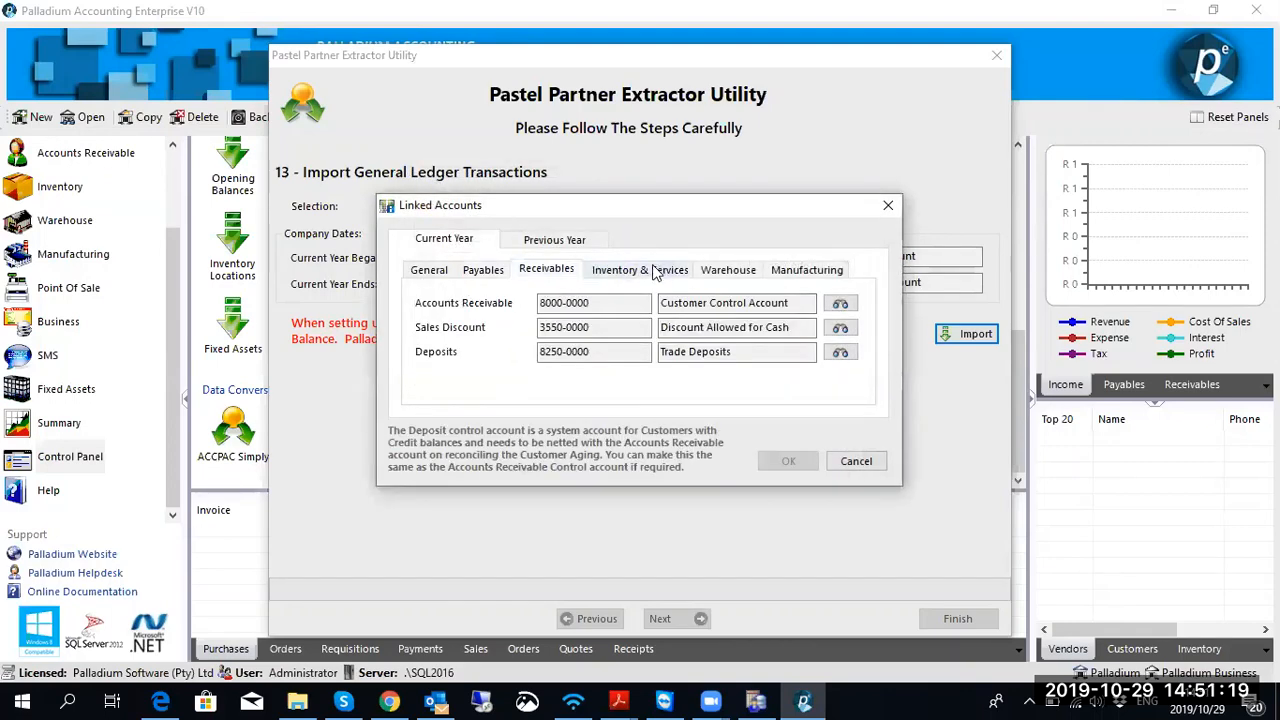
left_click(658, 272)
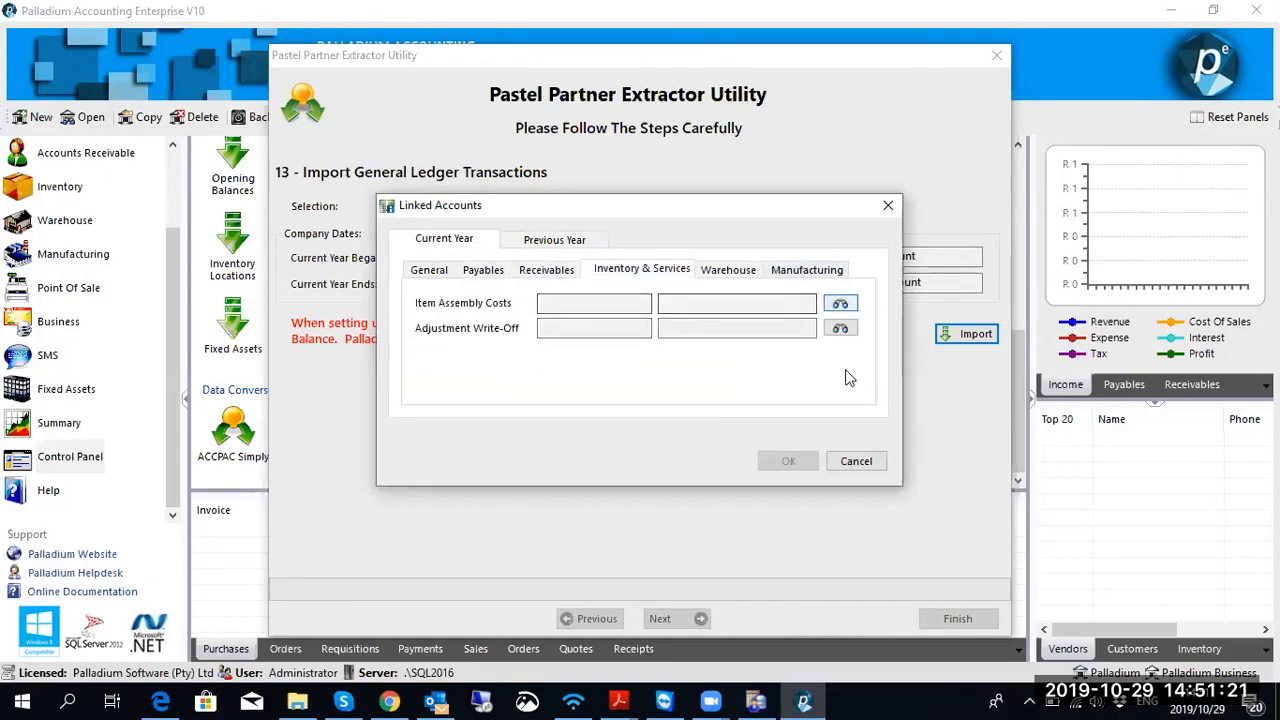
left_click(840, 303)
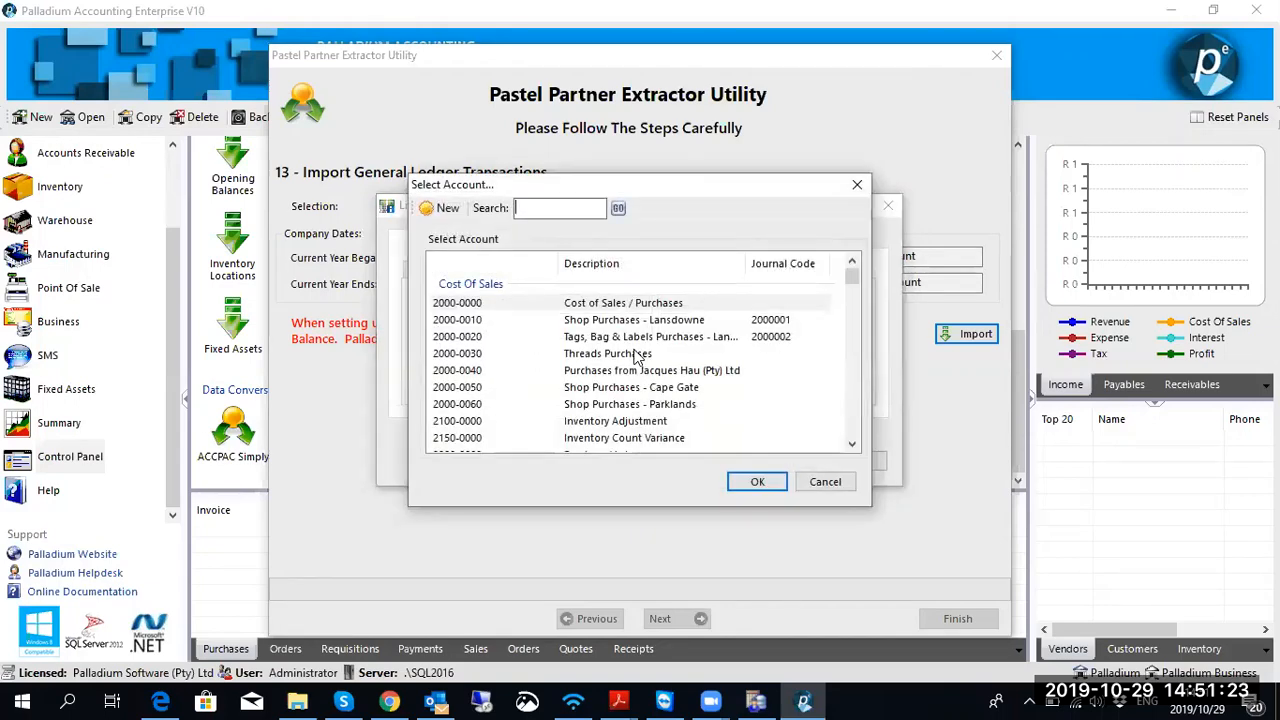
left_click(628, 427)
scroll(629, 430, "down", 1)
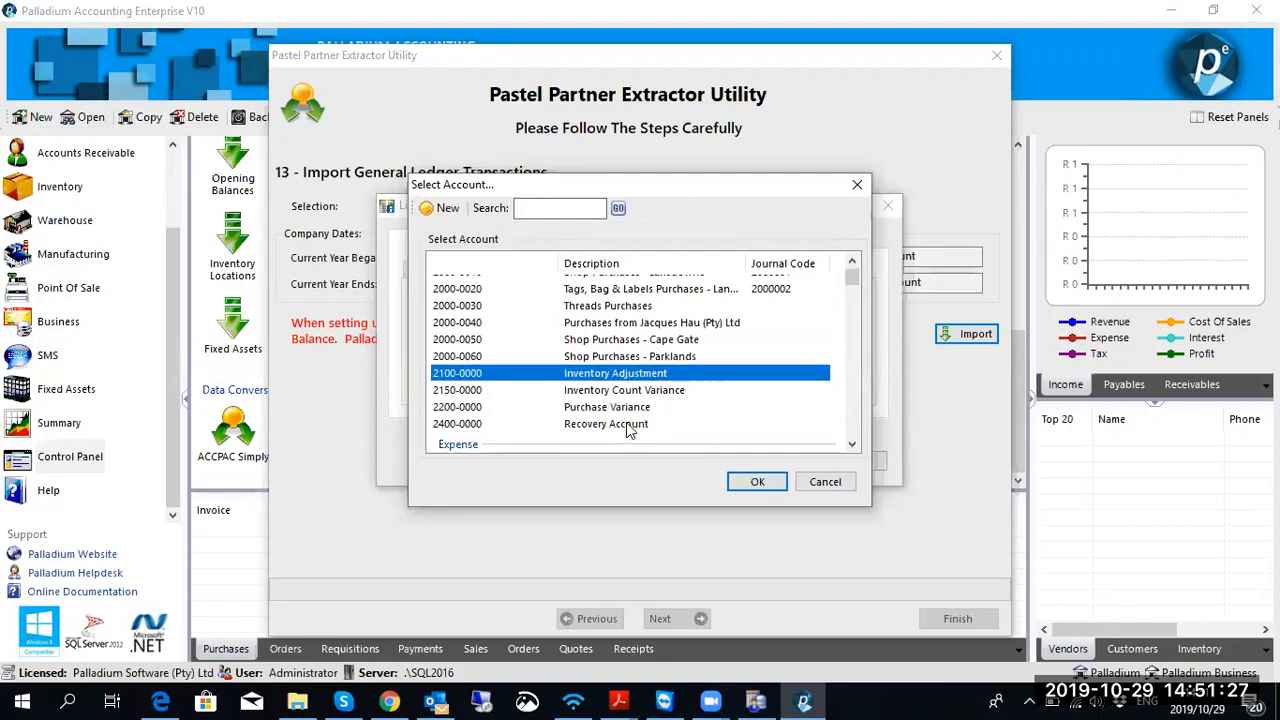
scroll(628, 430, "up", 1)
scroll(628, 430, "down", 3)
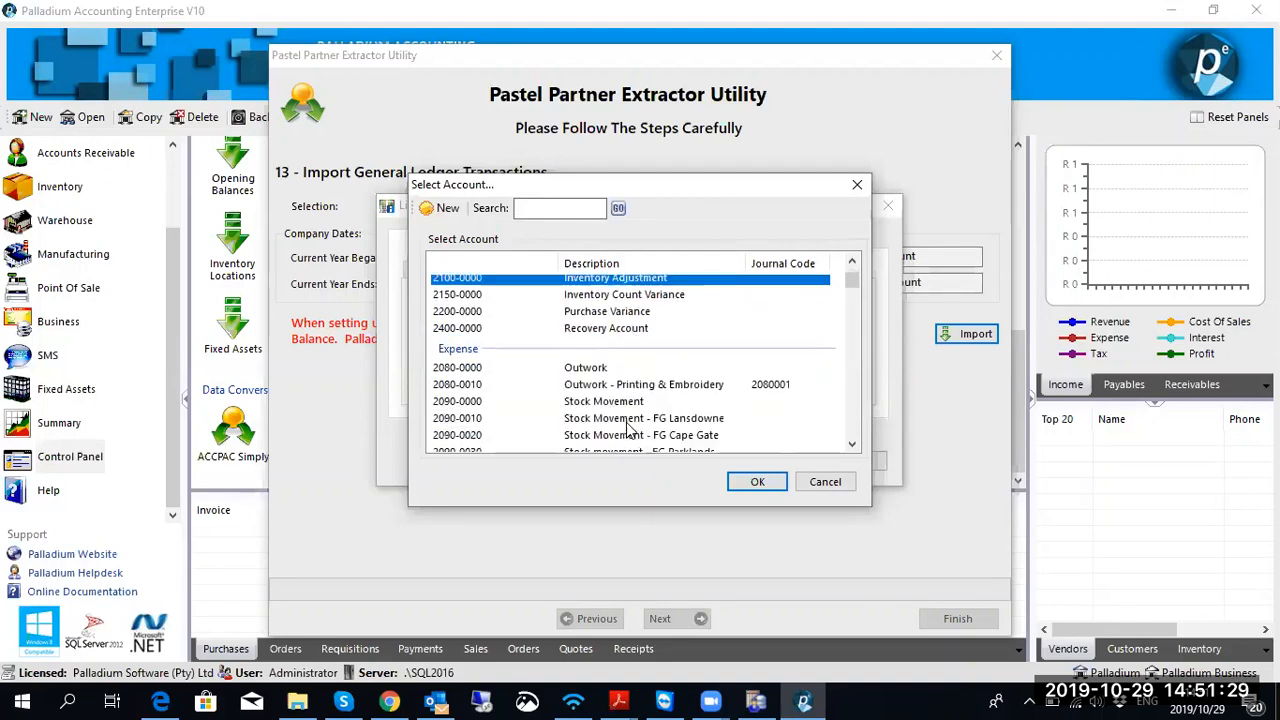
scroll(628, 428, "down", 2)
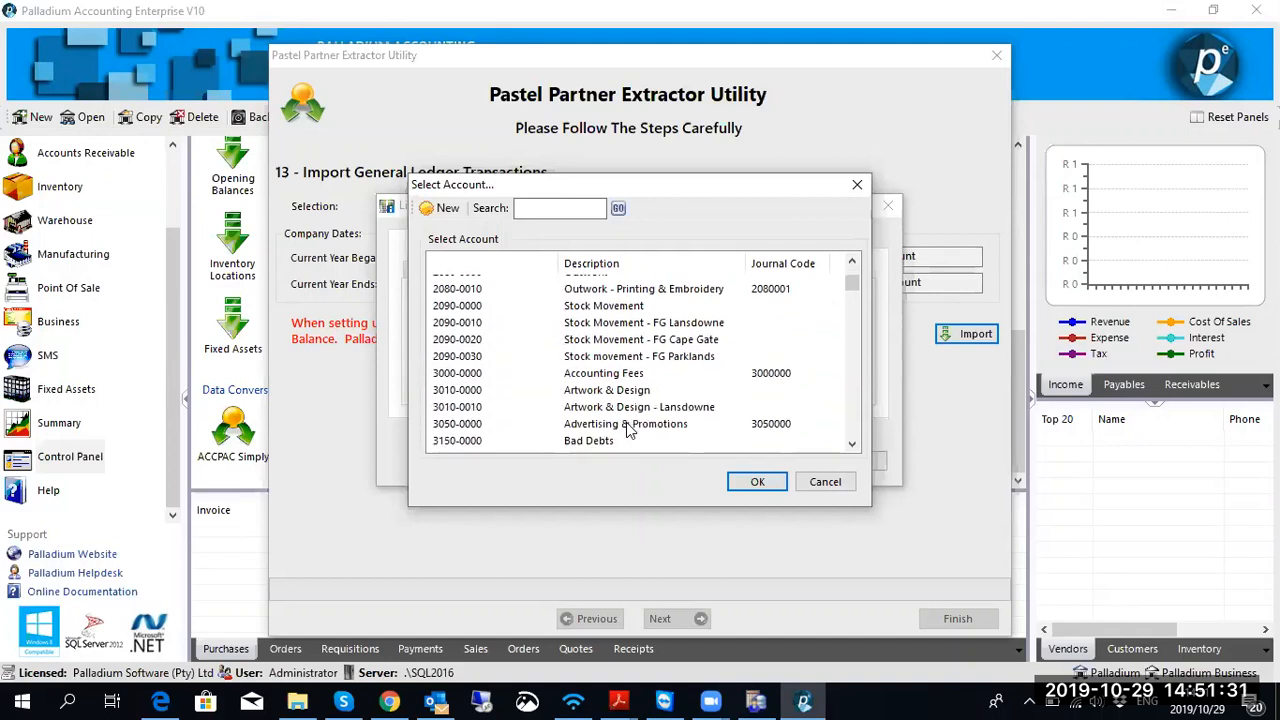
scroll(617, 372, "down", 2)
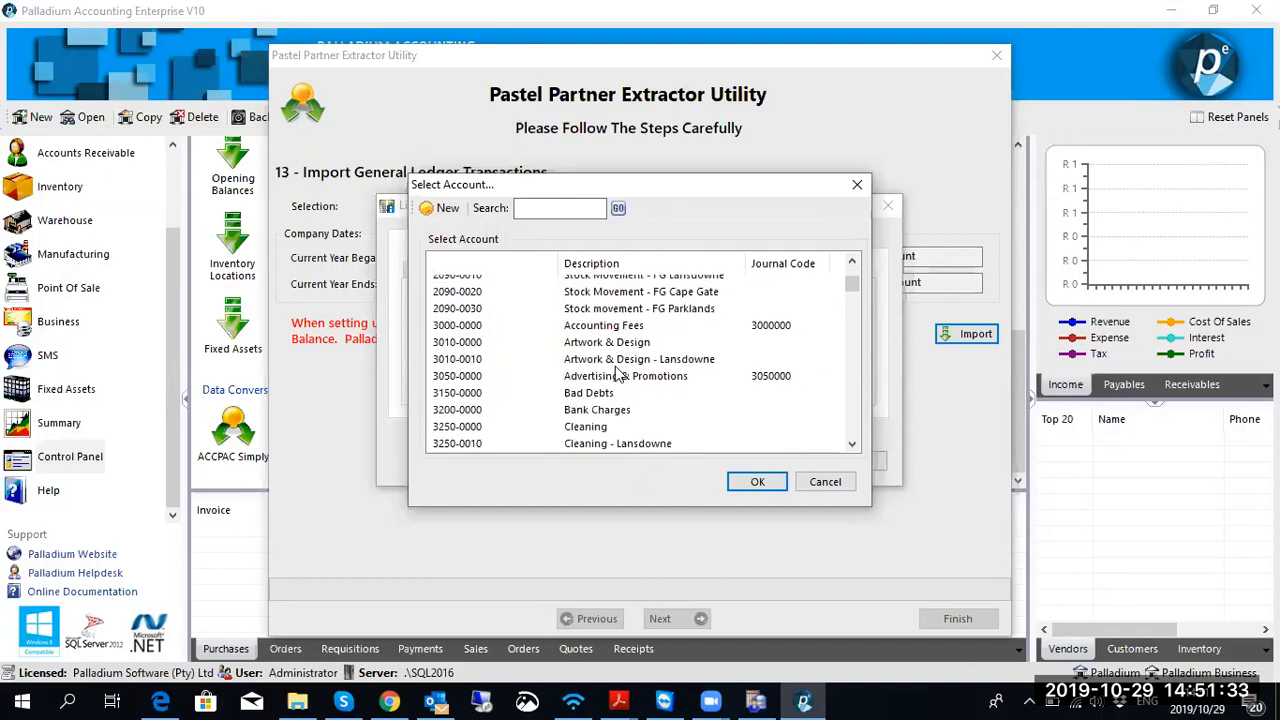
scroll(617, 372, "down", 7)
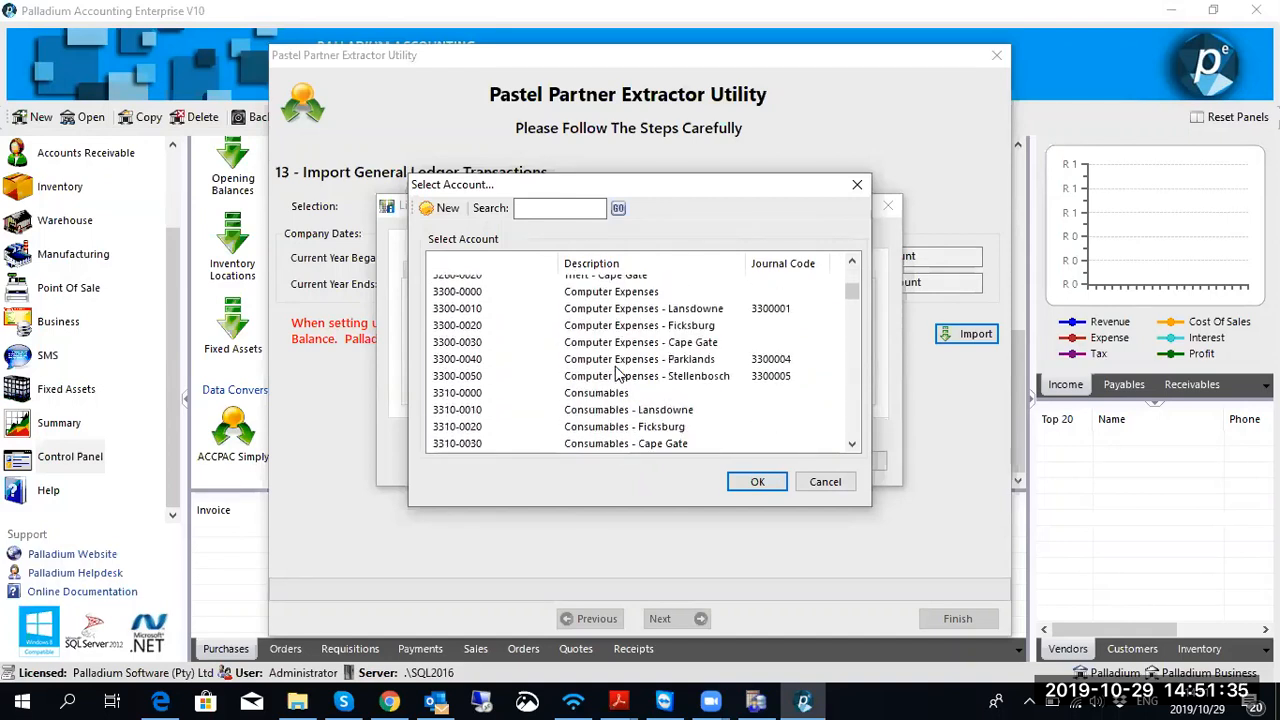
scroll(617, 372, "down", 3)
scroll(612, 376, "up", 7)
scroll(610, 383, "up", 5)
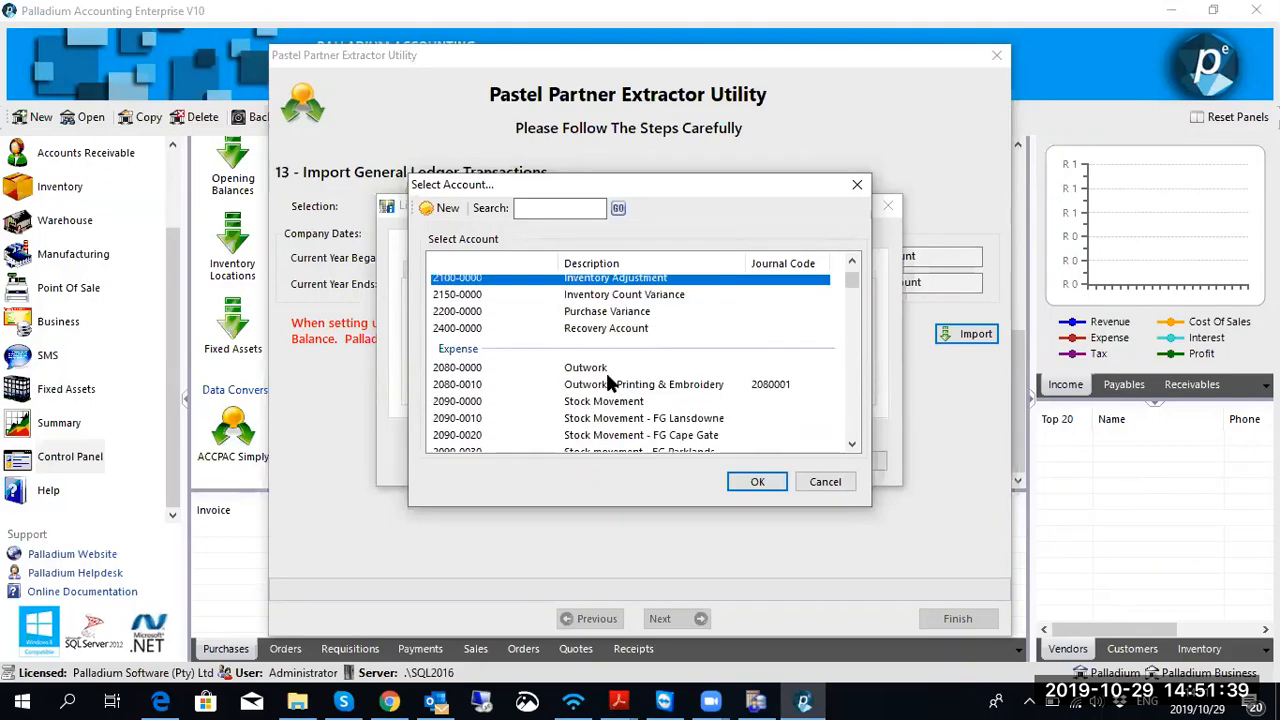
left_click(608, 402)
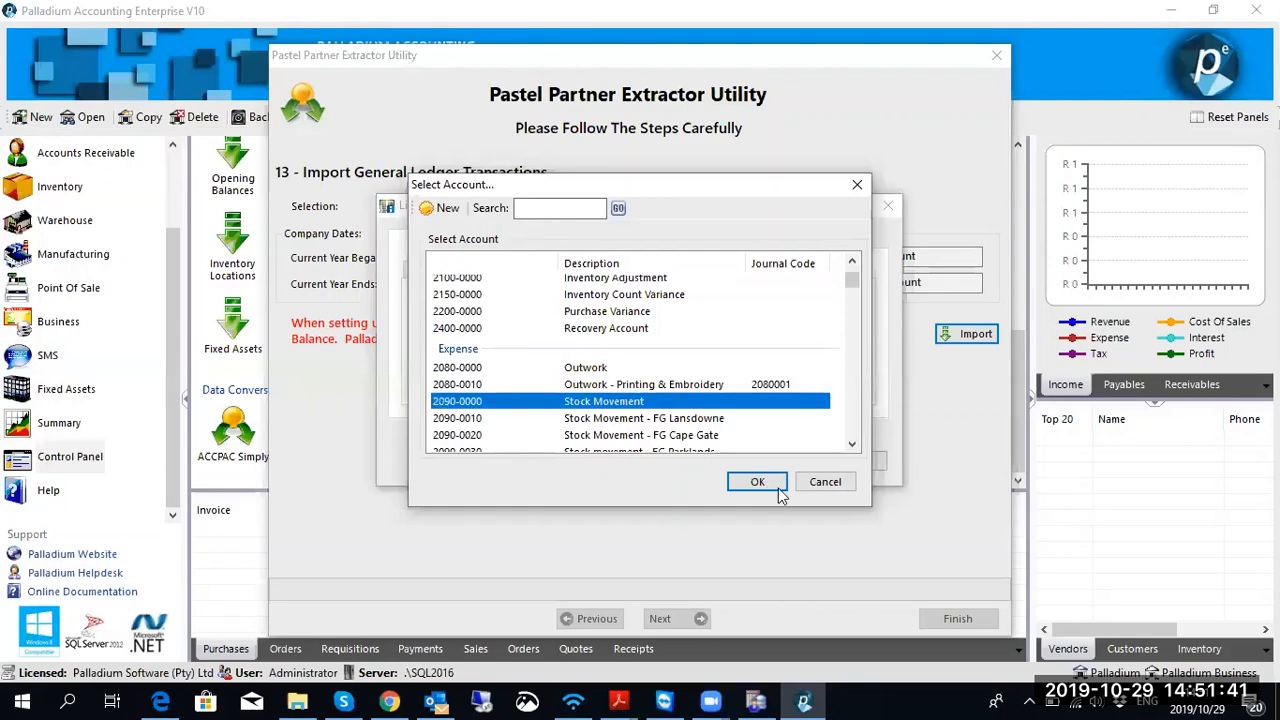
left_click(758, 481)
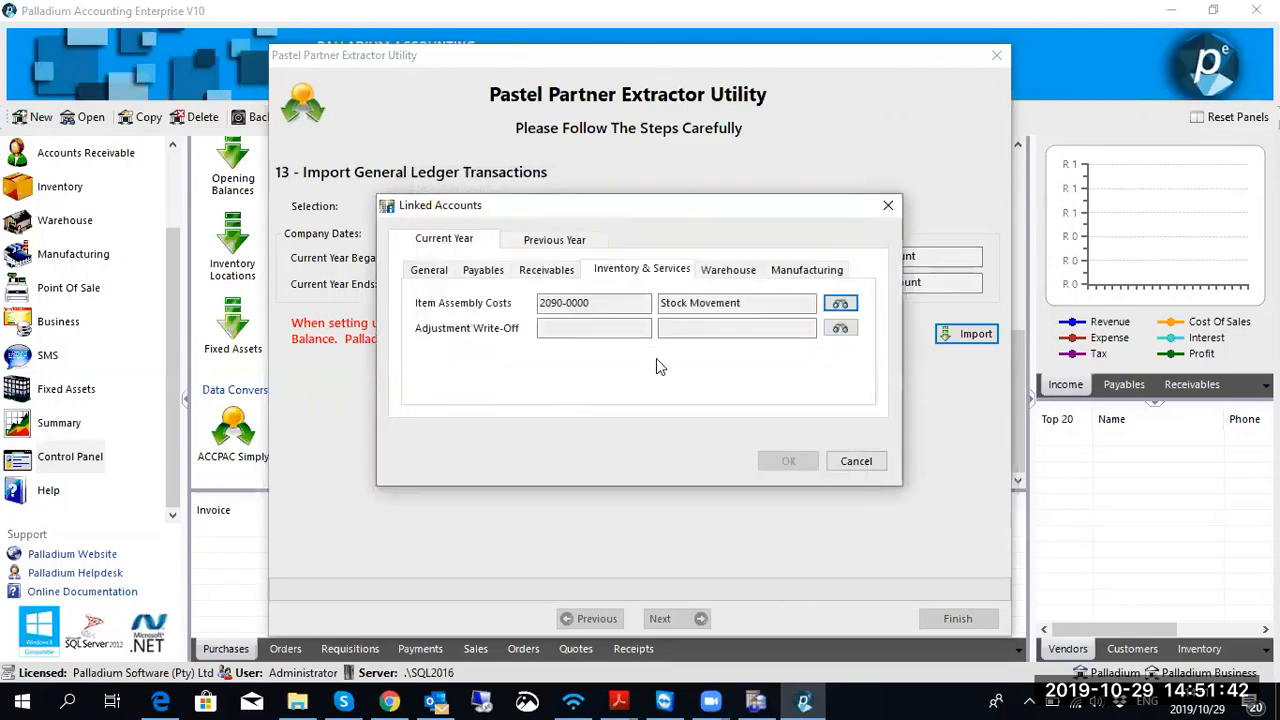
Step: Link the current year's Adjustment Write-Off to the 2100-0000 Inventory Adjustment account
left_click(840, 328)
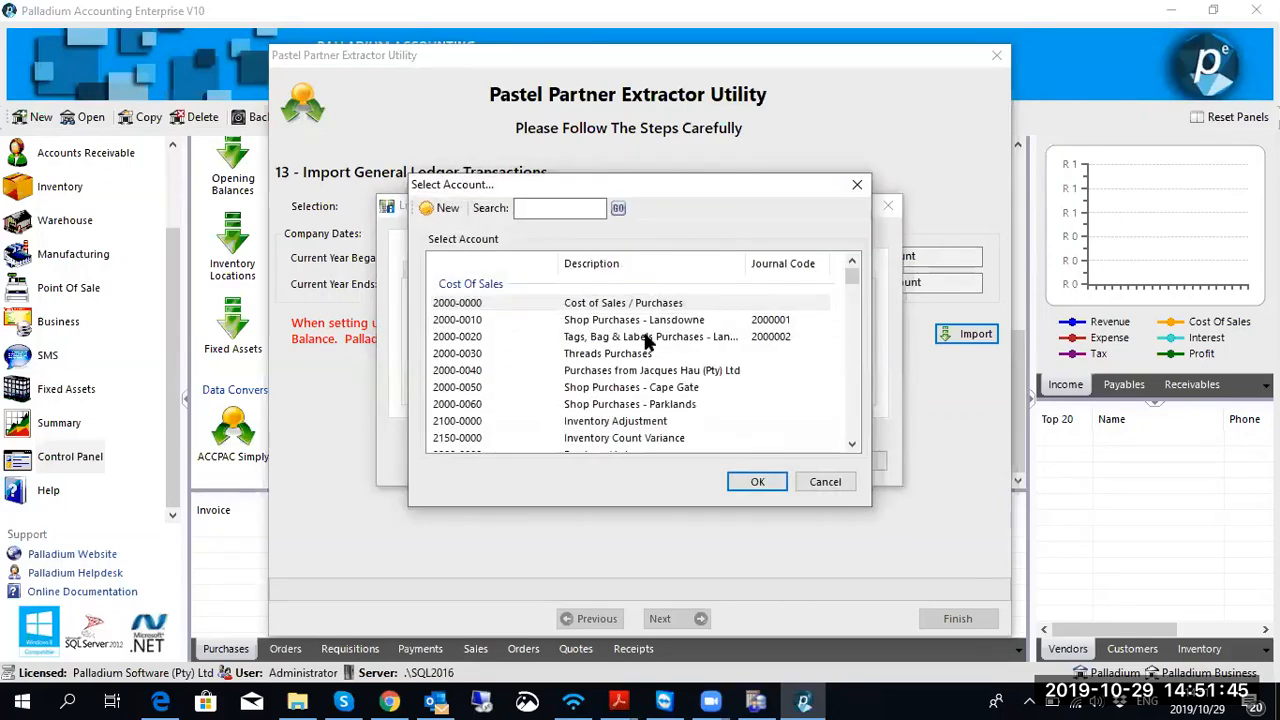
scroll(648, 340, "down", 1)
left_click(690, 373)
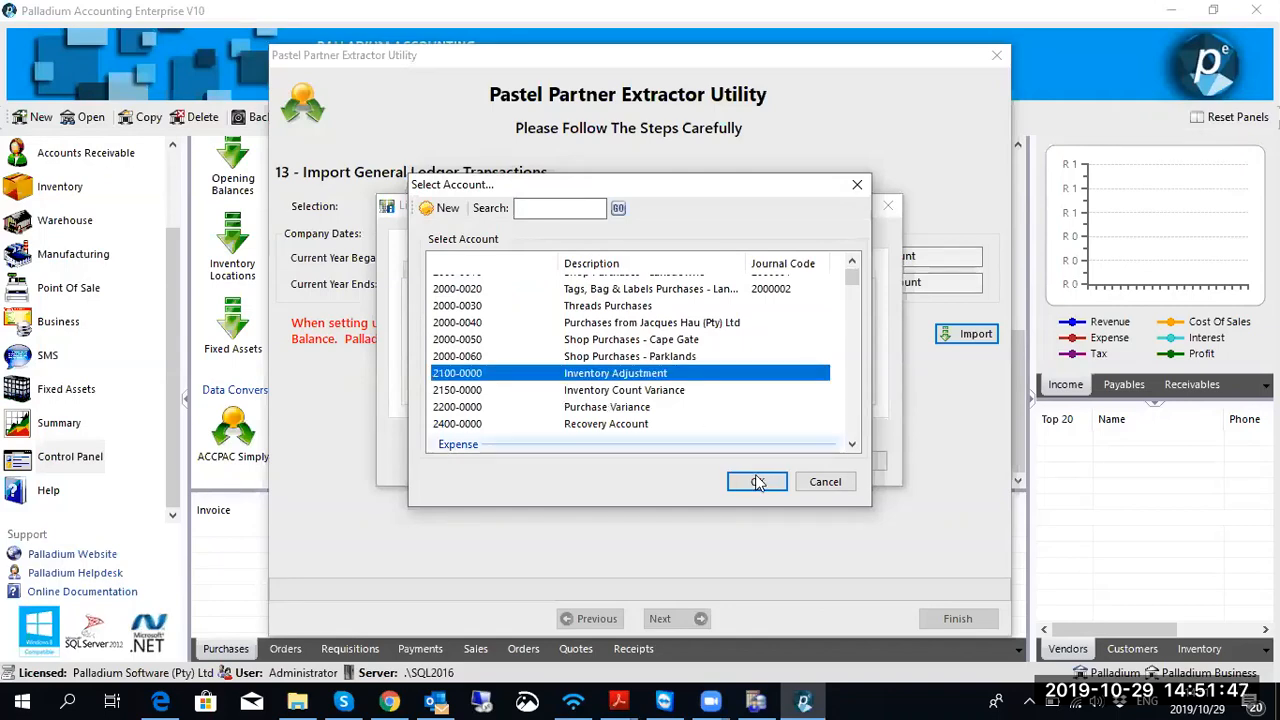
left_click(757, 481)
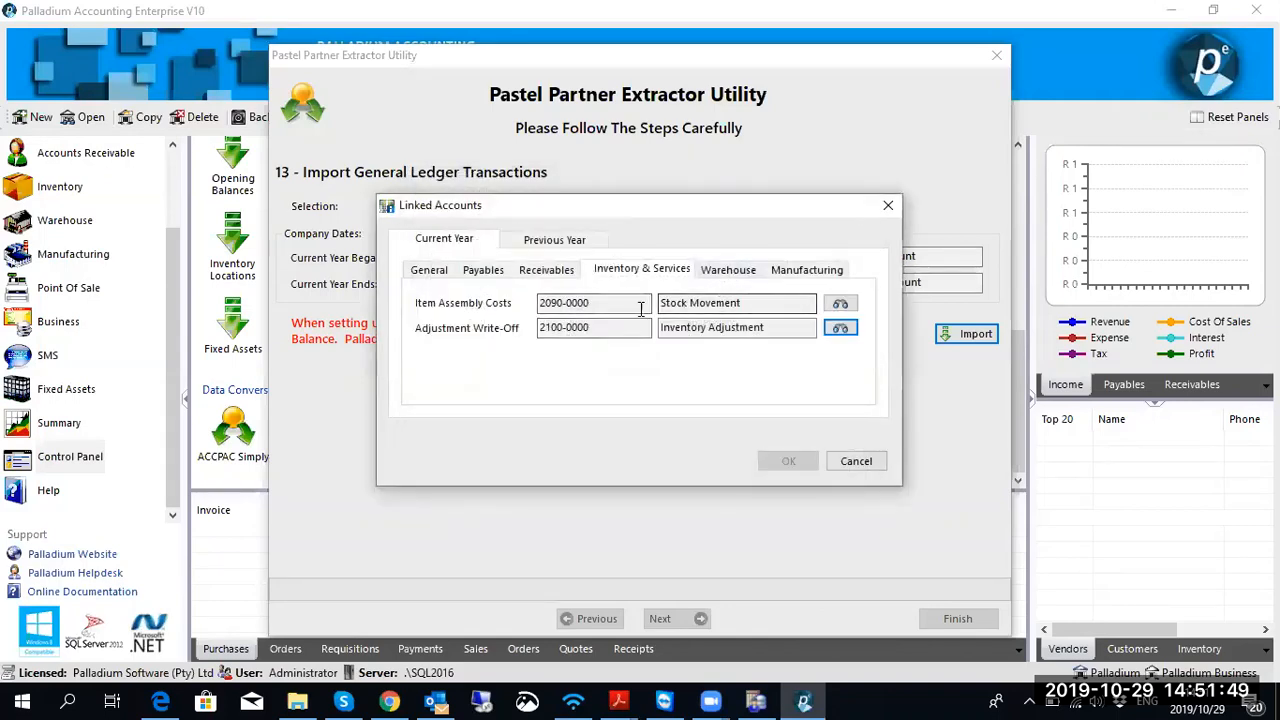
Step: Link the current year's warehouse account to the 9100-0040 Provision for SDL liability account
left_click(718, 276)
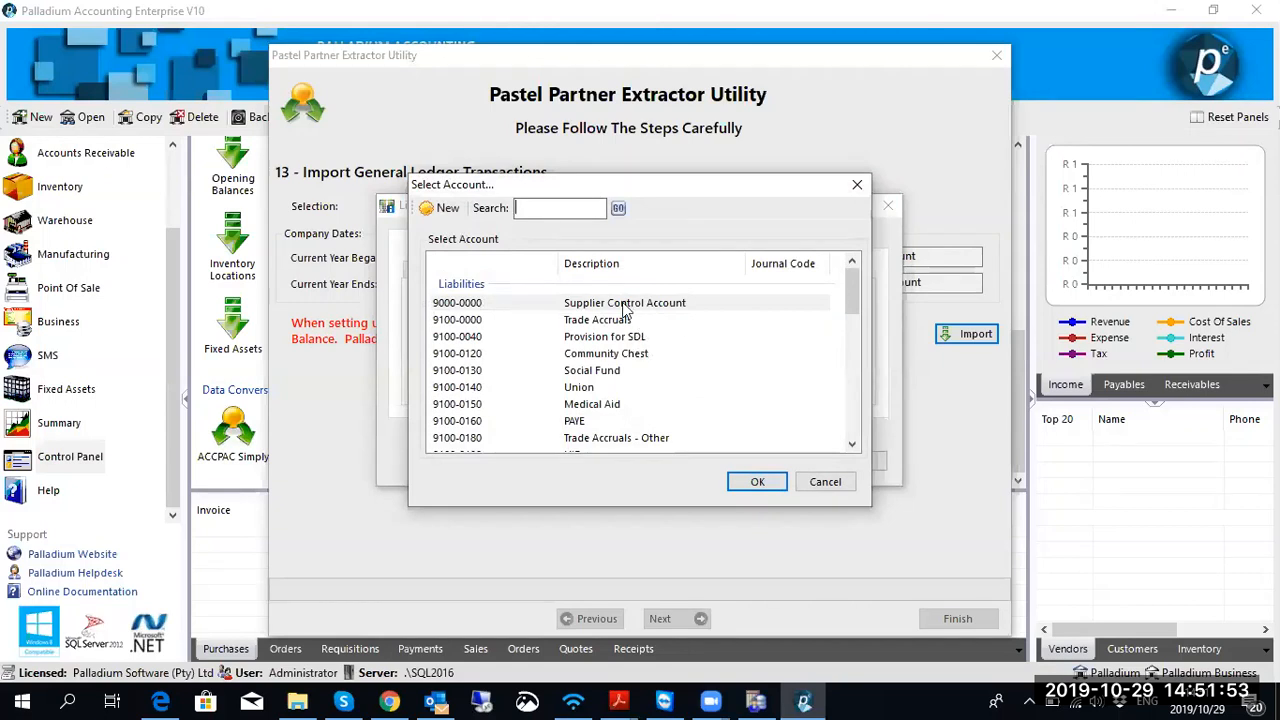
scroll(627, 310, "down", 1)
scroll(627, 310, "down", 3)
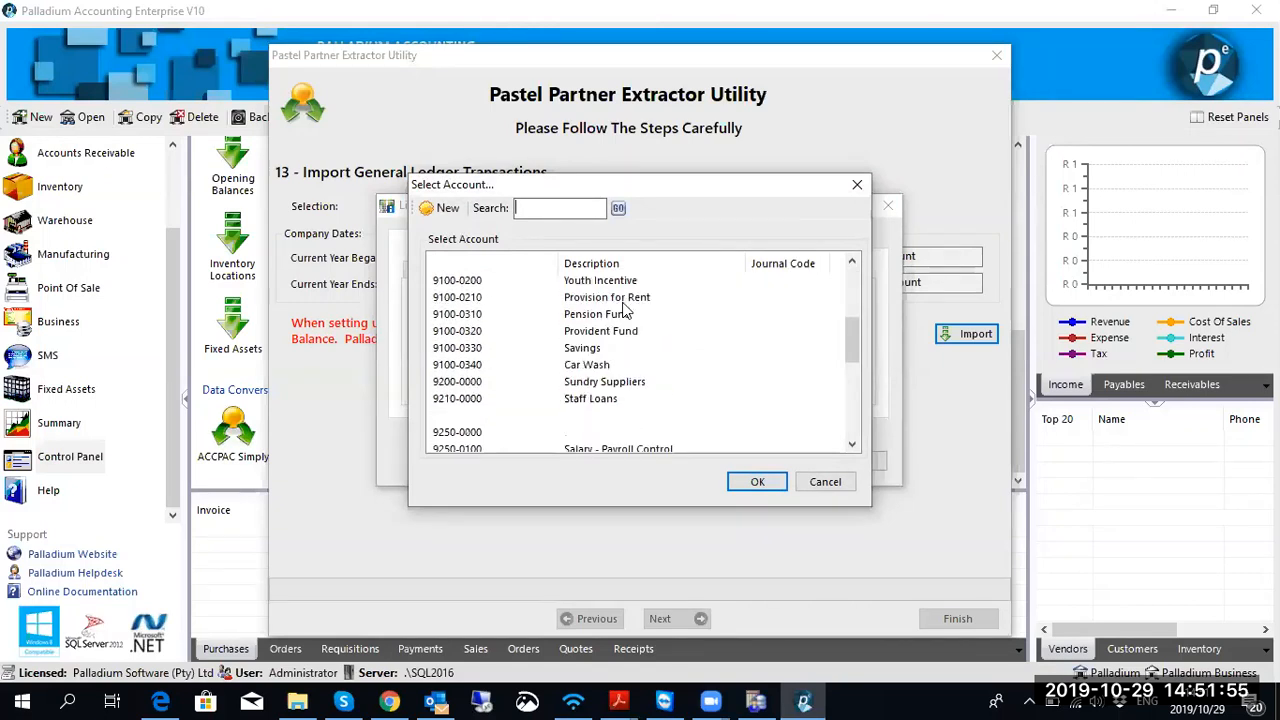
scroll(620, 320, "down", 1)
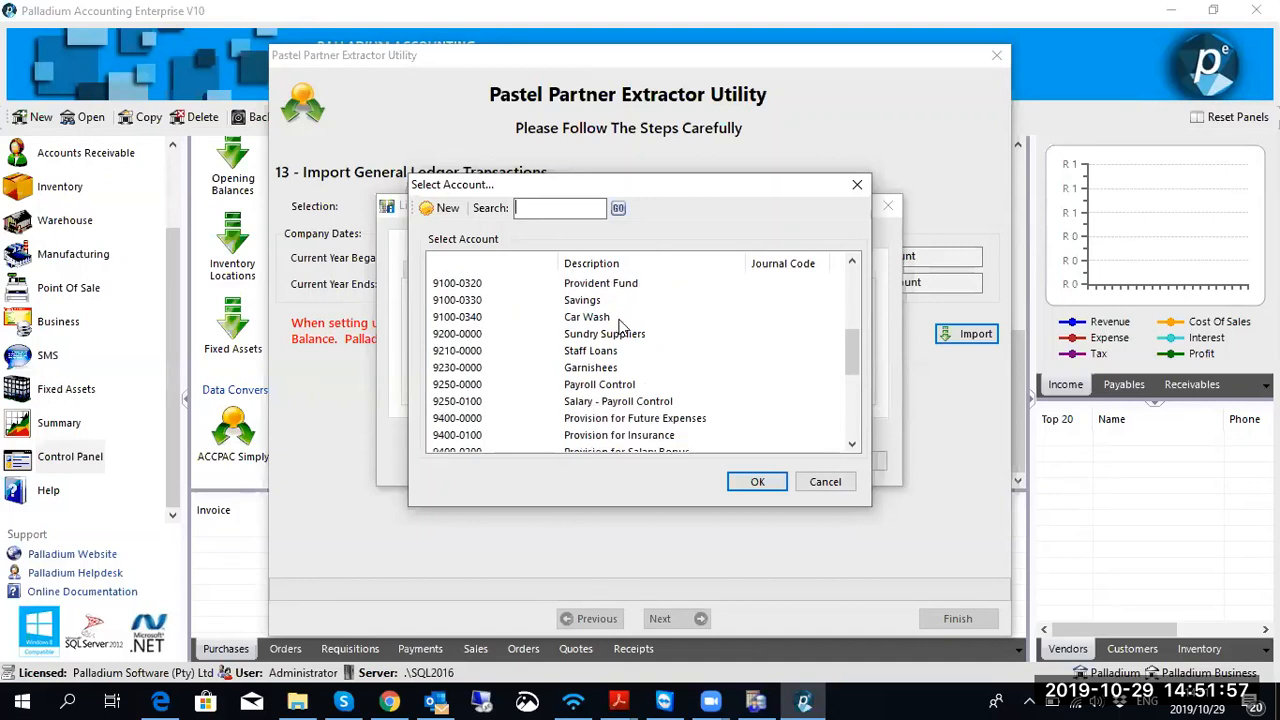
scroll(620, 322, "down", 3)
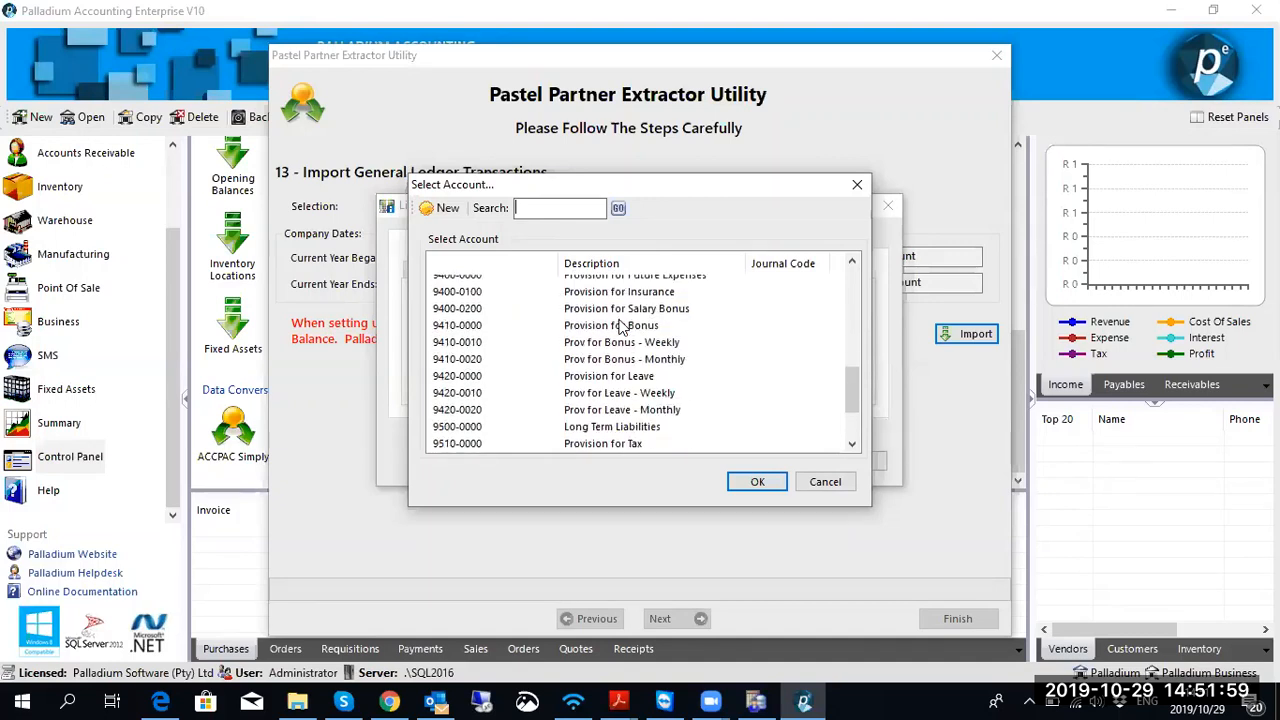
scroll(620, 325, "down", 2)
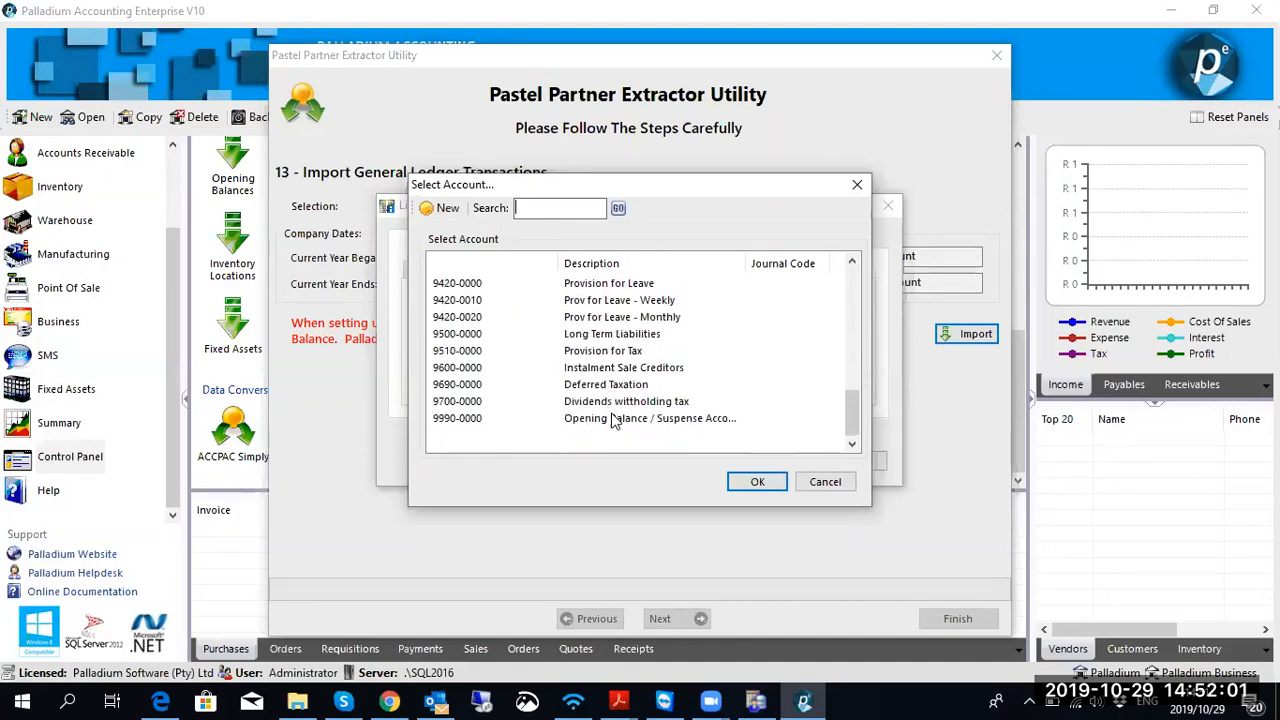
scroll(612, 420, "up", 6)
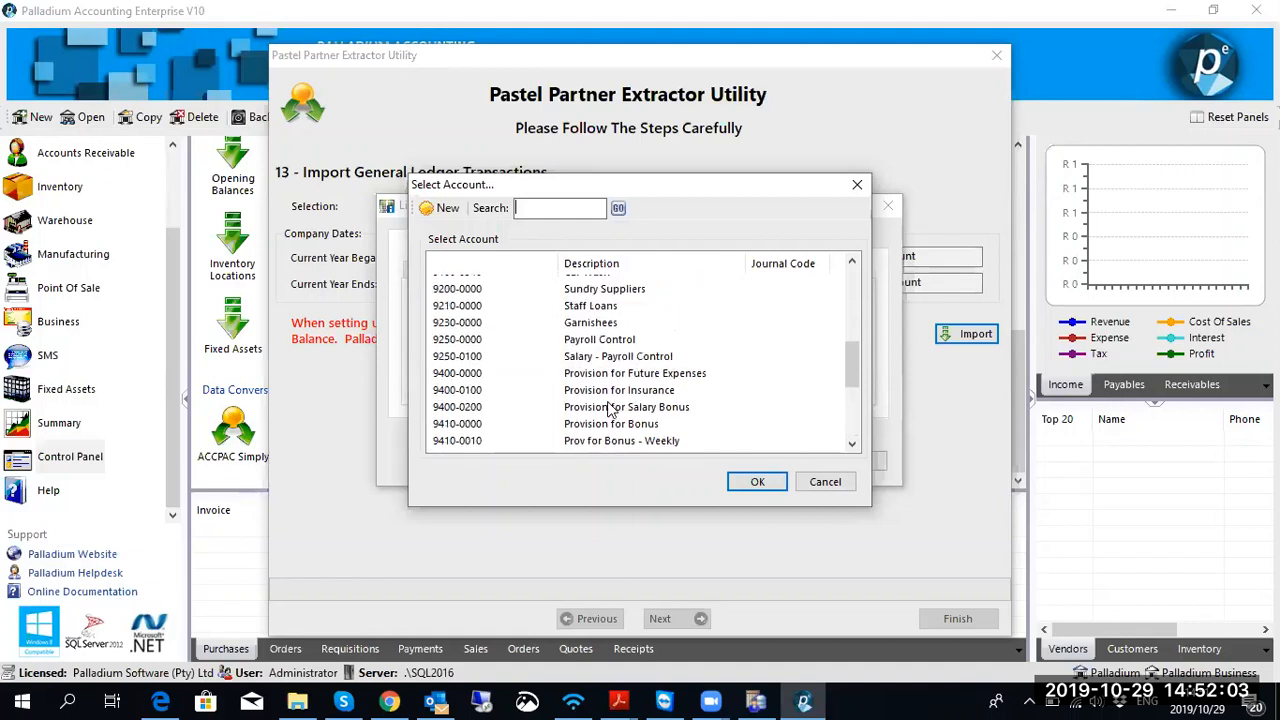
scroll(612, 400, "up", 4)
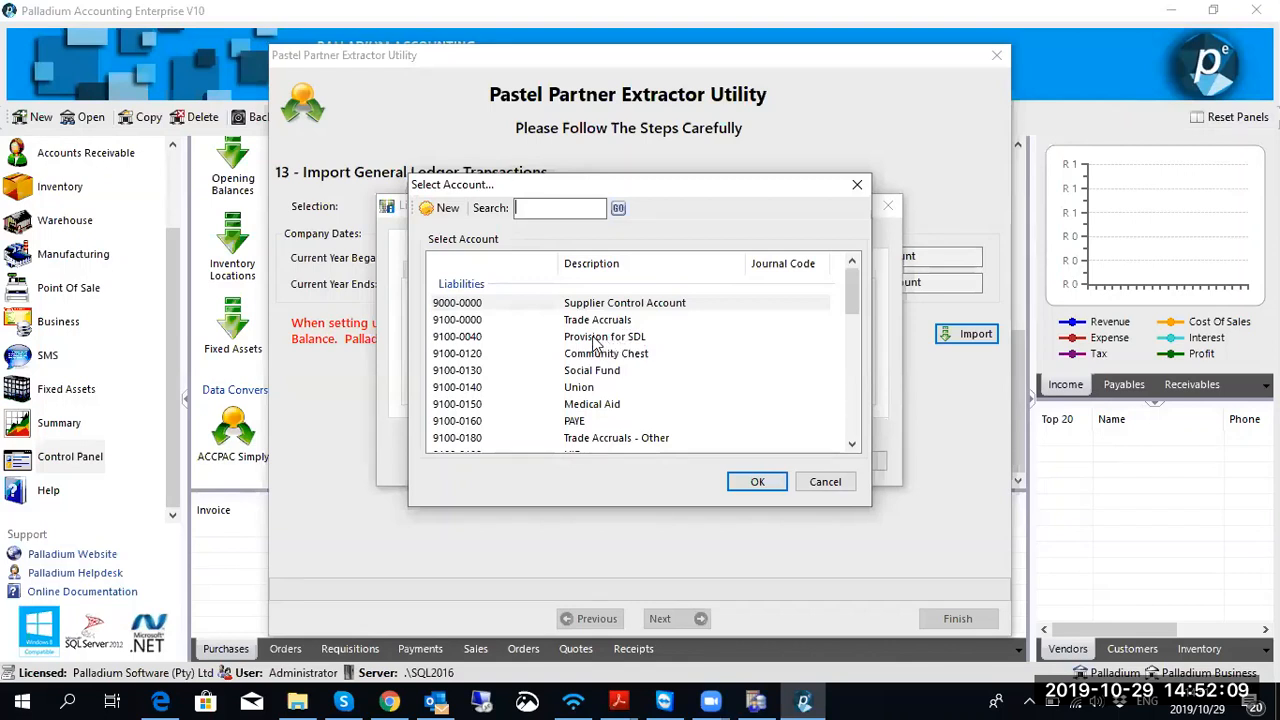
double_click(594, 343)
Step: Link the current year's manufacturing Work In Progress to the 7500-0010 Beeline Stock - Lansdowne account
left_click(793, 270)
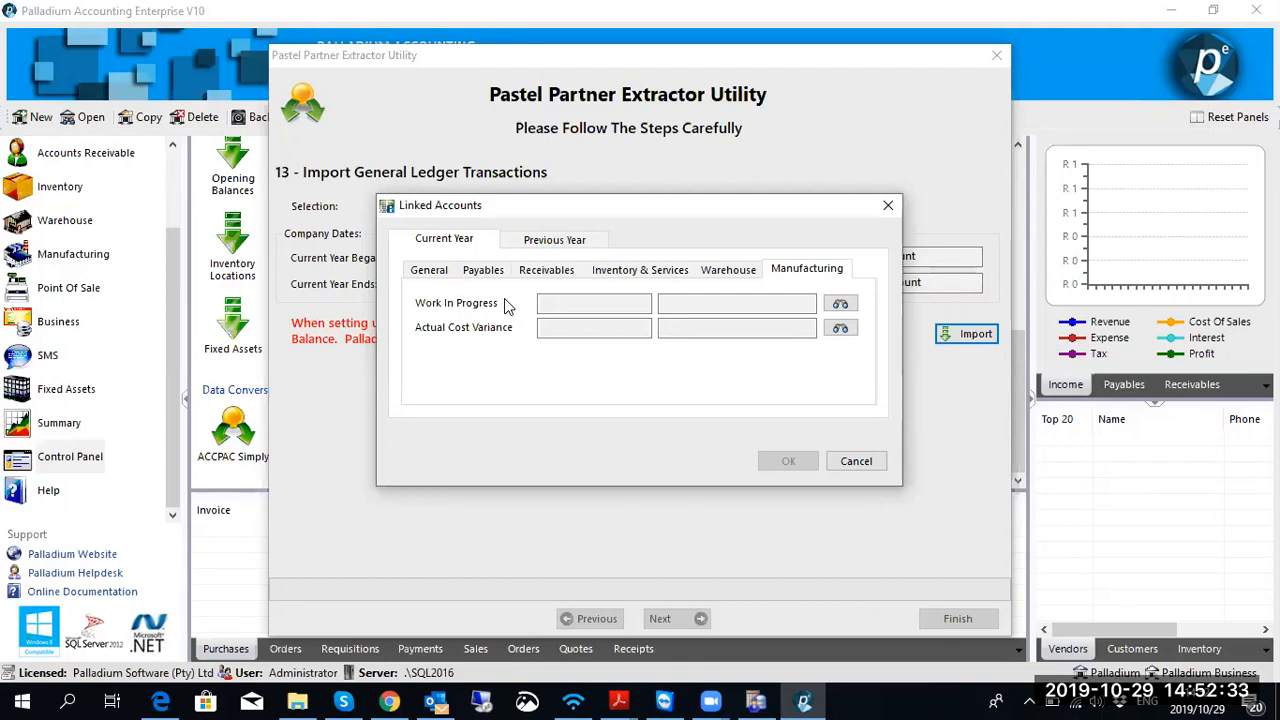
left_click(840, 303)
scroll(595, 350, "down", 3)
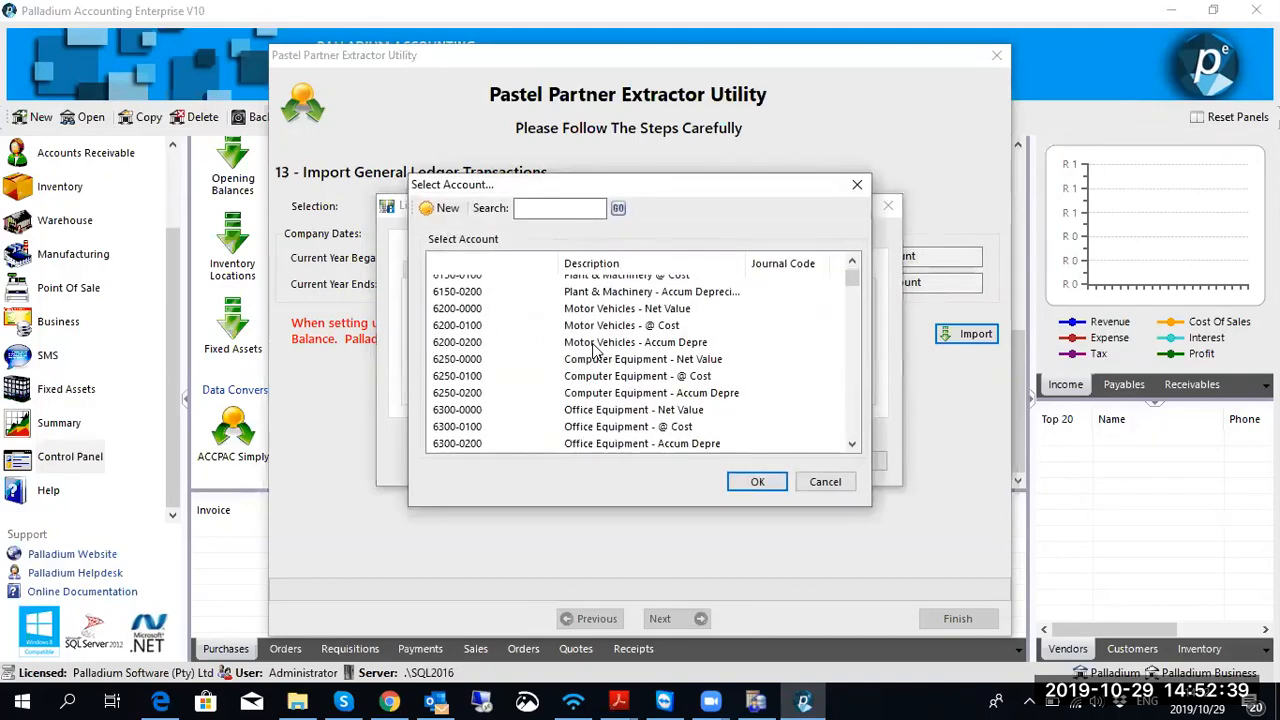
scroll(595, 350, "down", 3)
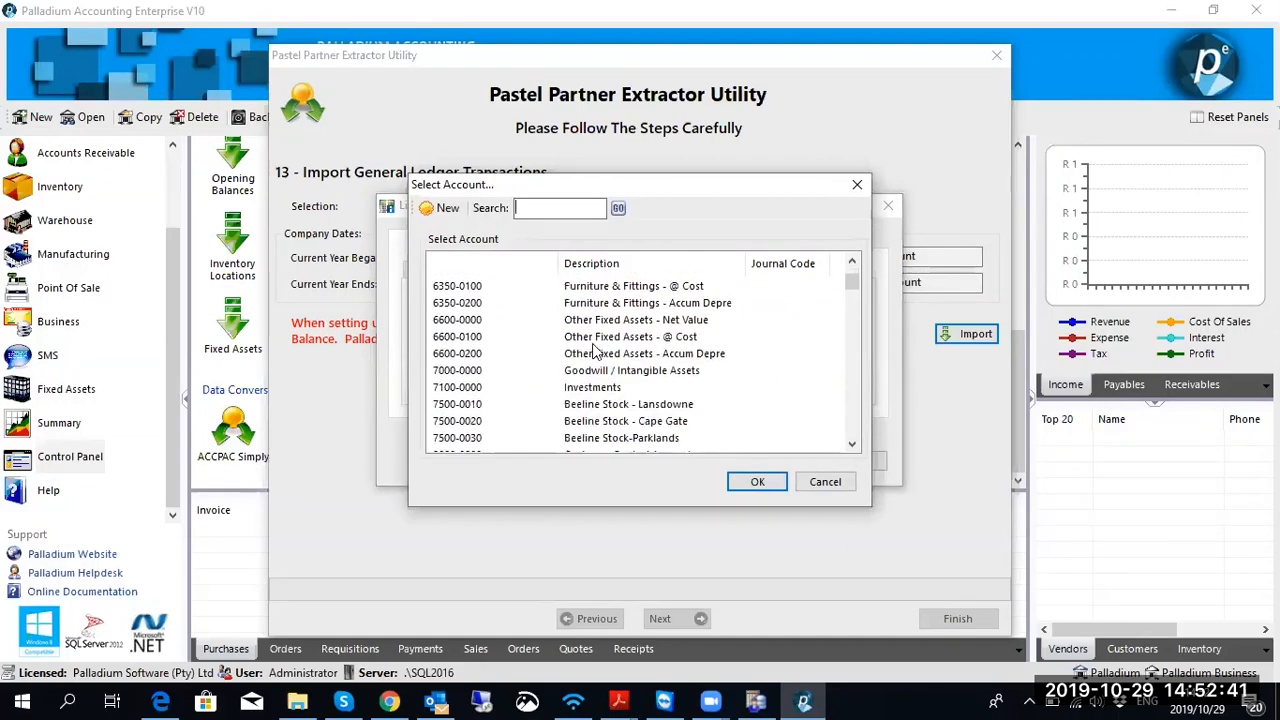
scroll(595, 350, "down", 1)
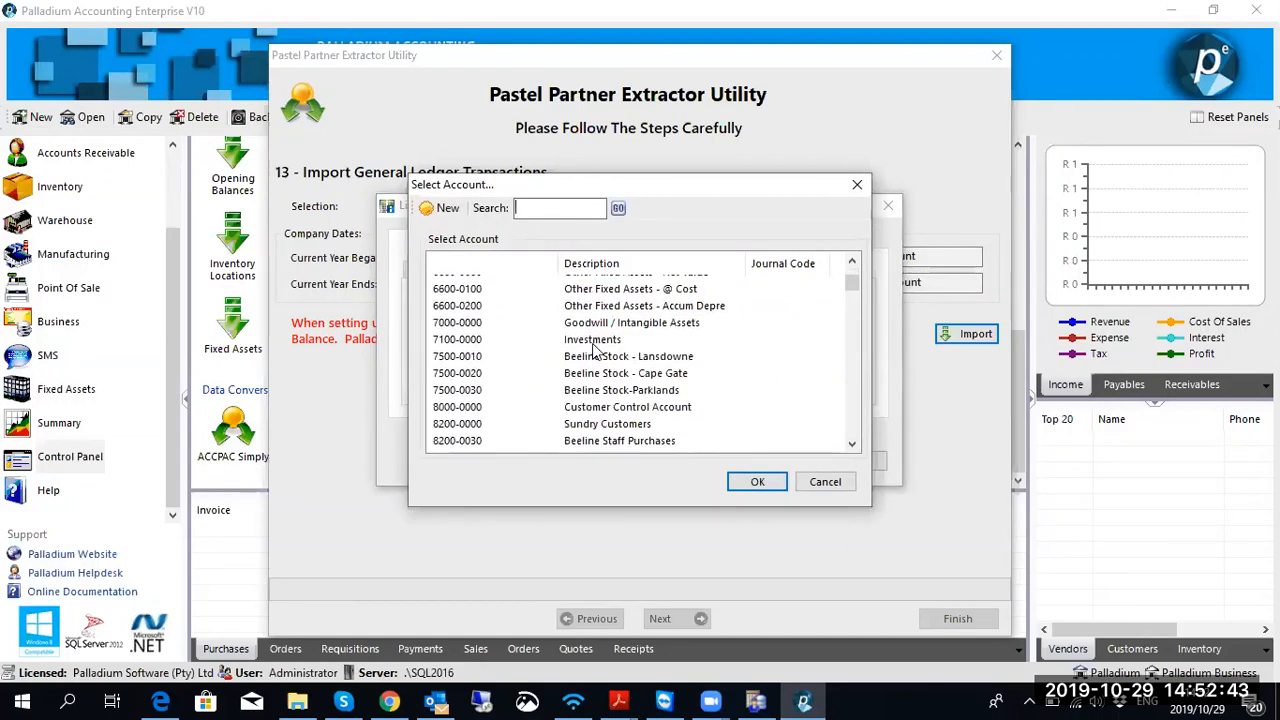
scroll(595, 350, "down", 1)
scroll(595, 350, "down", 1)
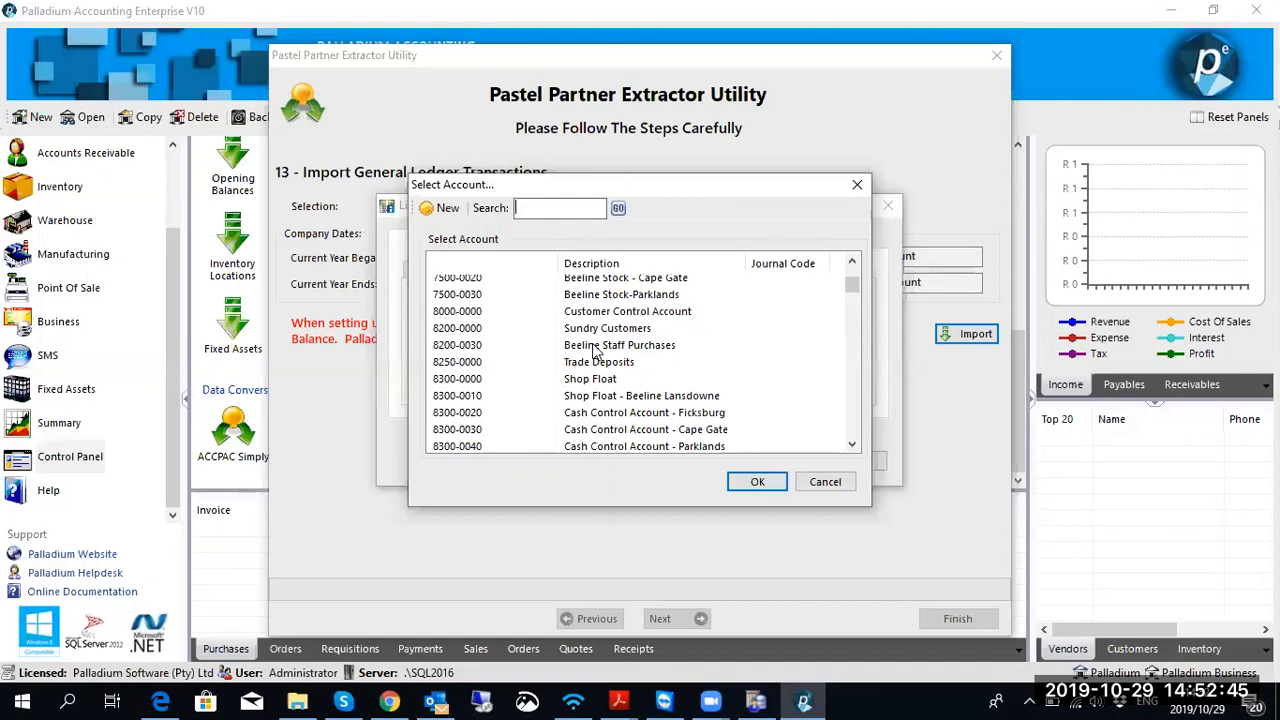
scroll(595, 350, "down", 1)
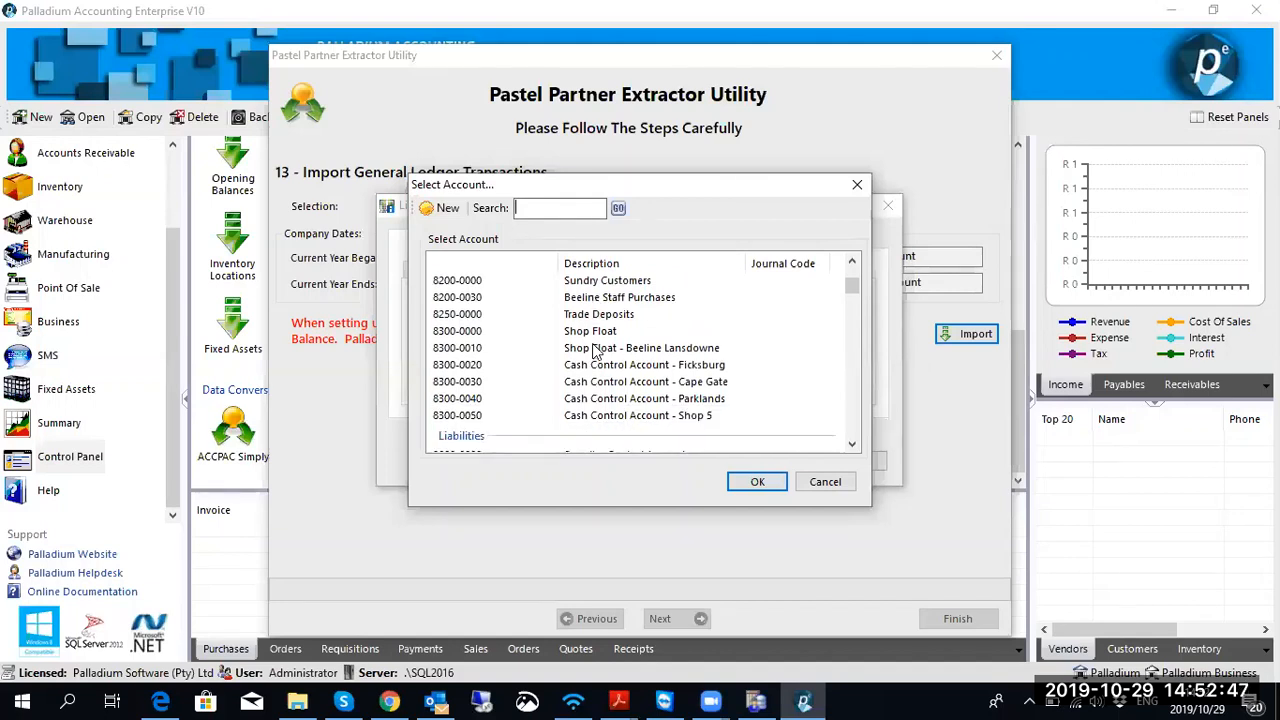
scroll(595, 352, "up", 1)
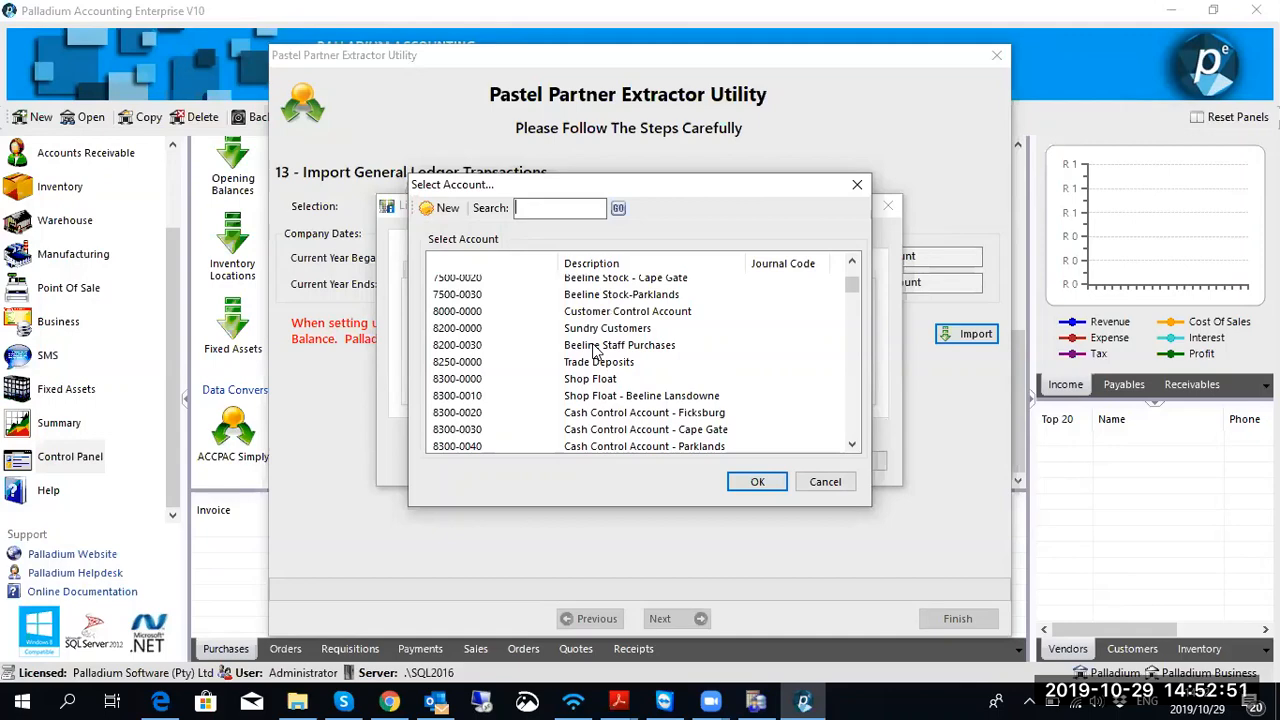
scroll(595, 352, "up", 1)
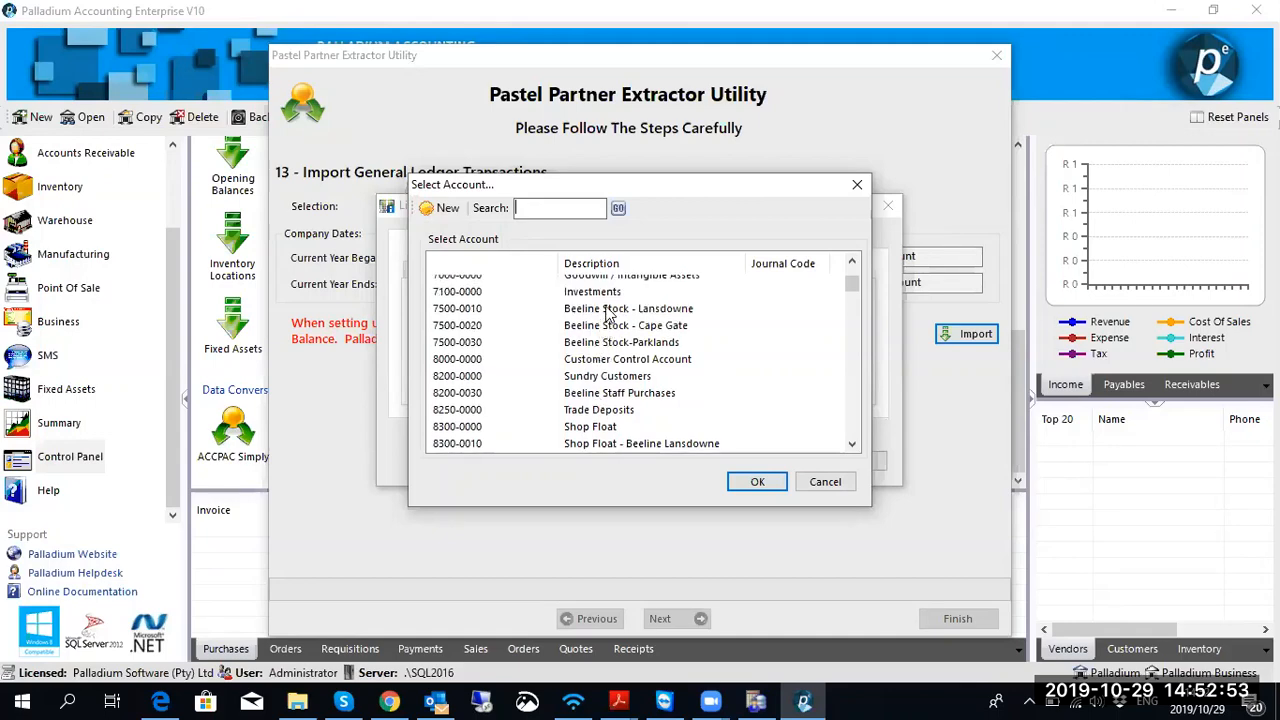
double_click(606, 310)
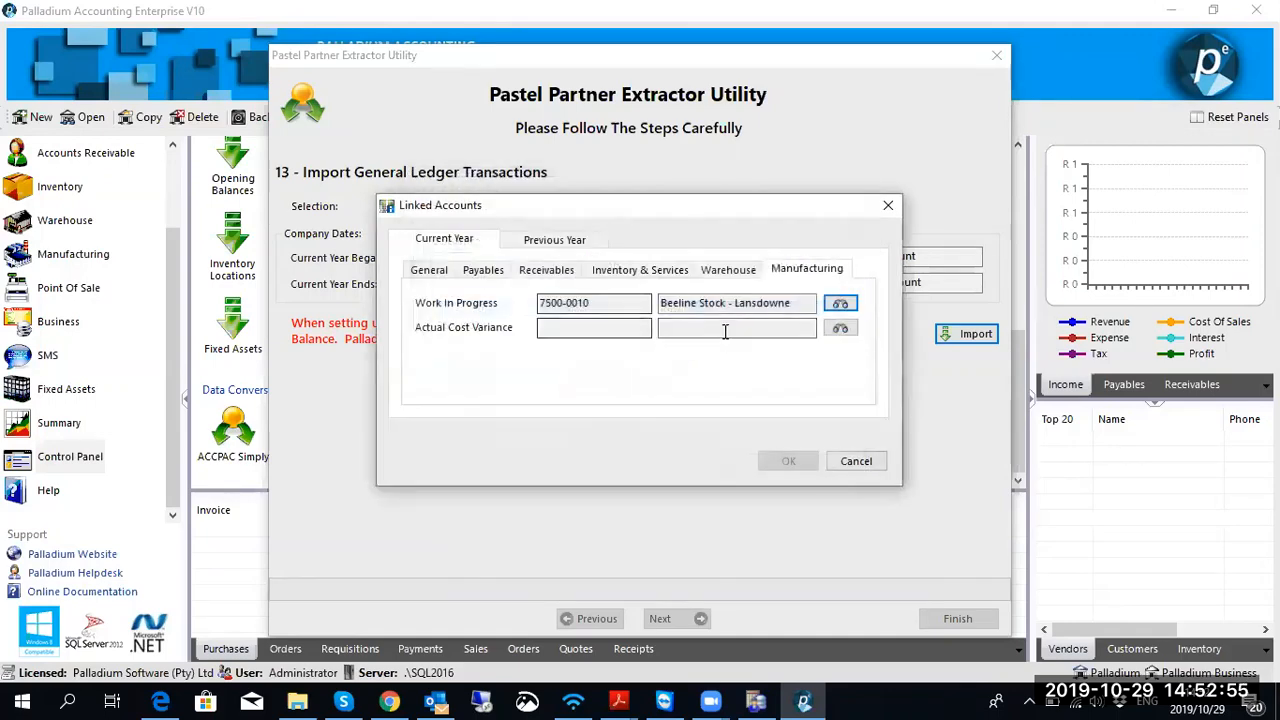
Step: Link the current year's Actual Cost Variance to the 2090-0010 Stock Movement - FG Lansdowne account
left_click(839, 326)
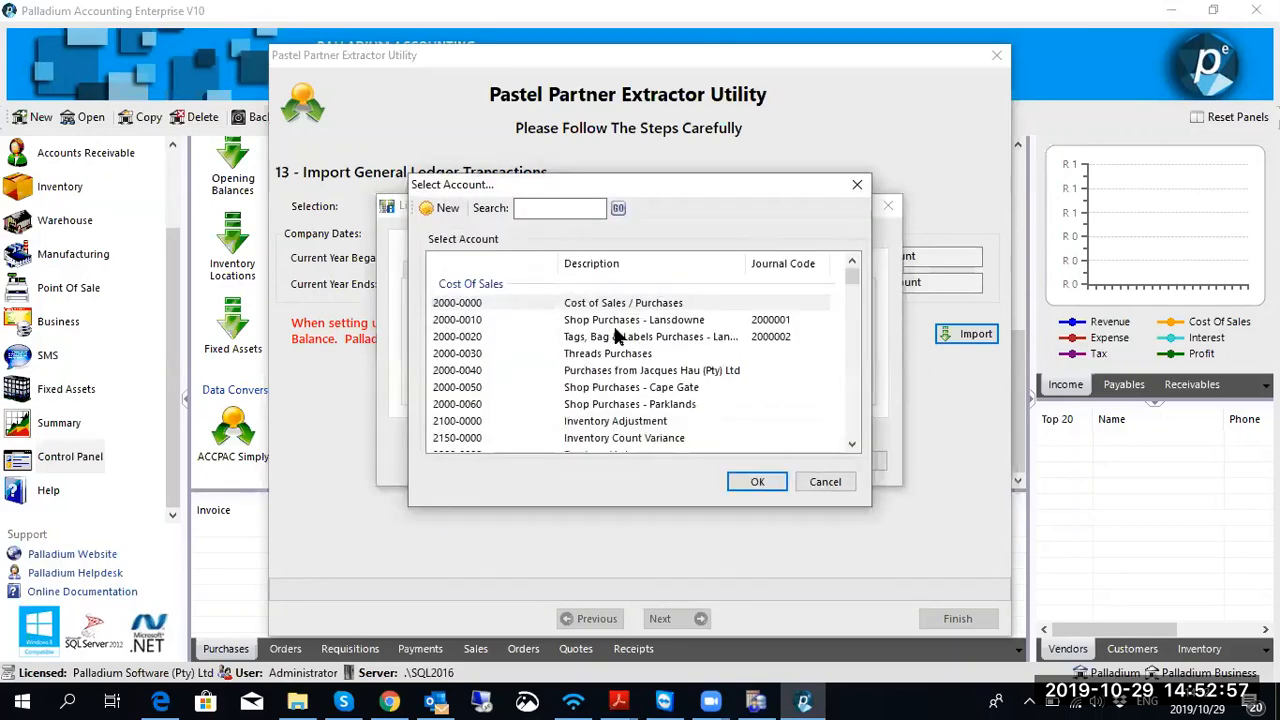
scroll(614, 330, "down", 1)
scroll(615, 333, "down", 3)
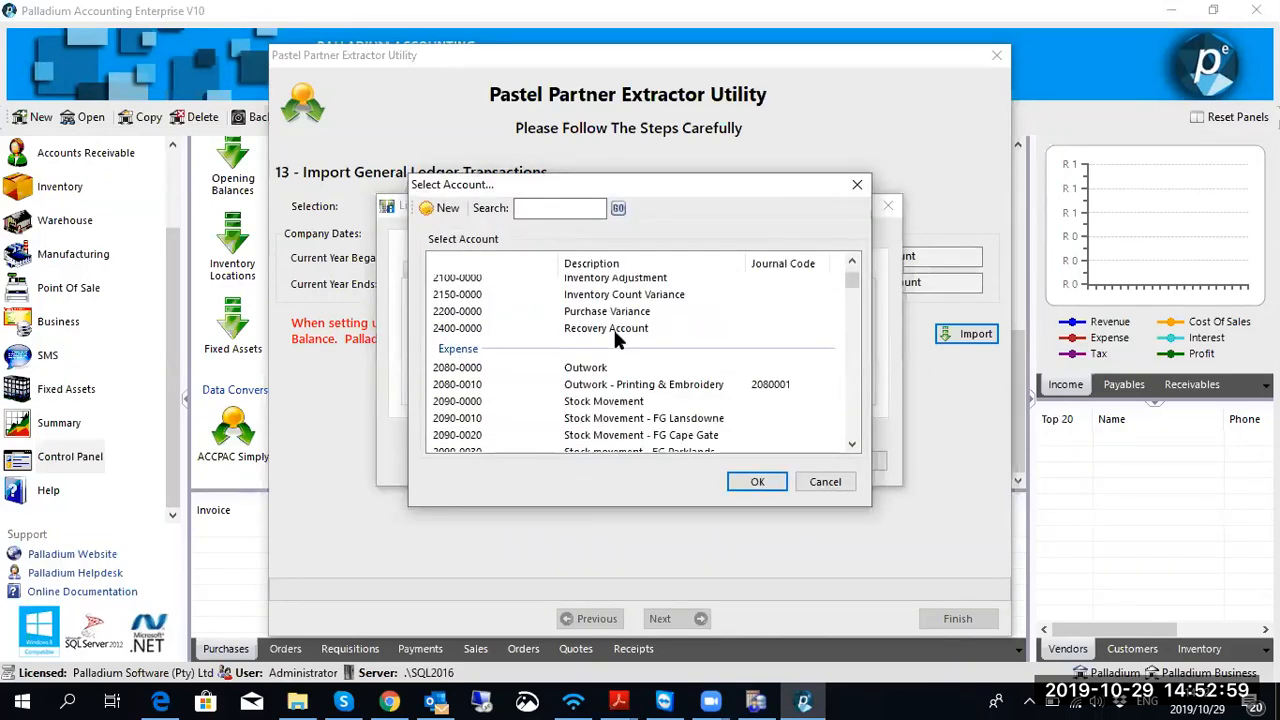
scroll(615, 340, "down", 5)
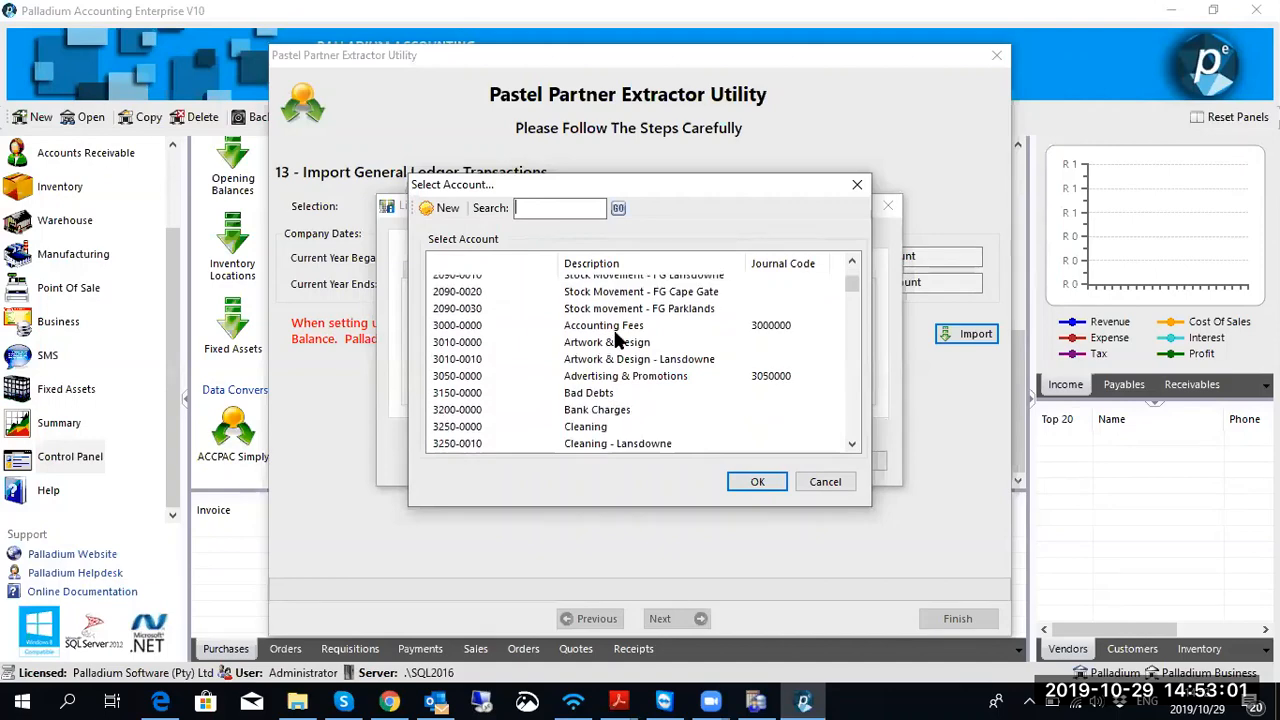
scroll(615, 340, "down", 9)
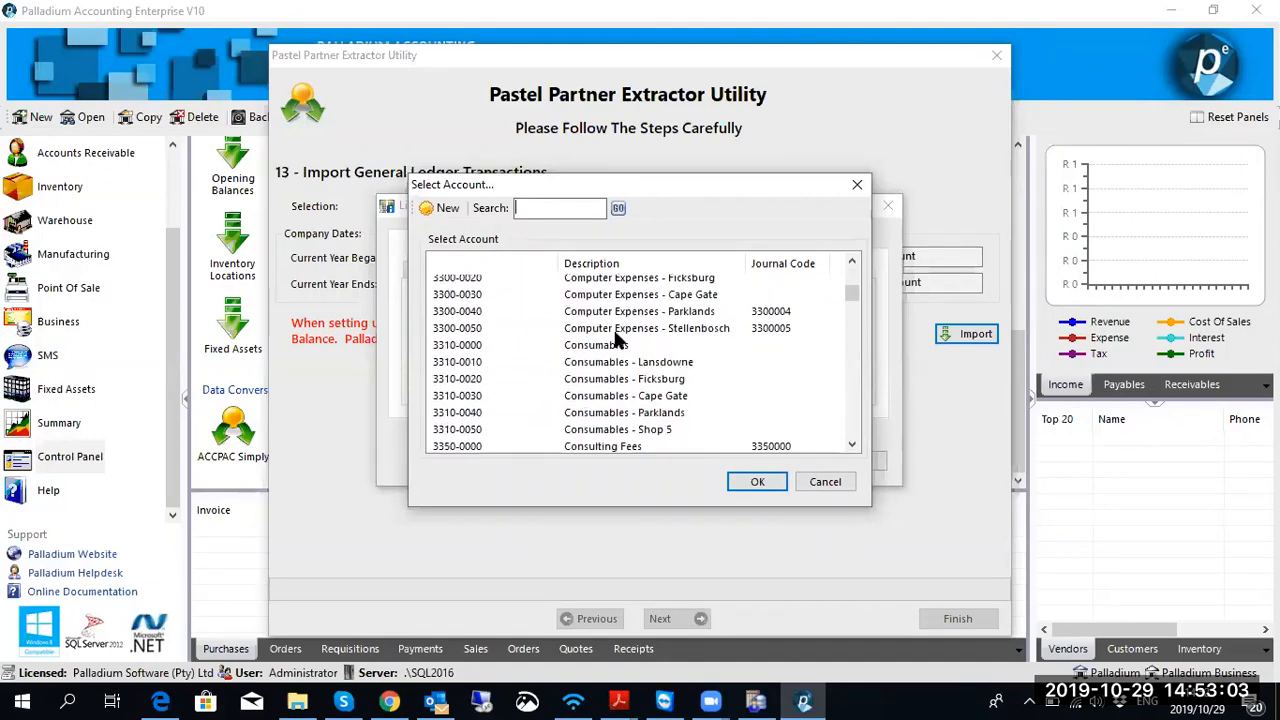
scroll(615, 340, "down", 8)
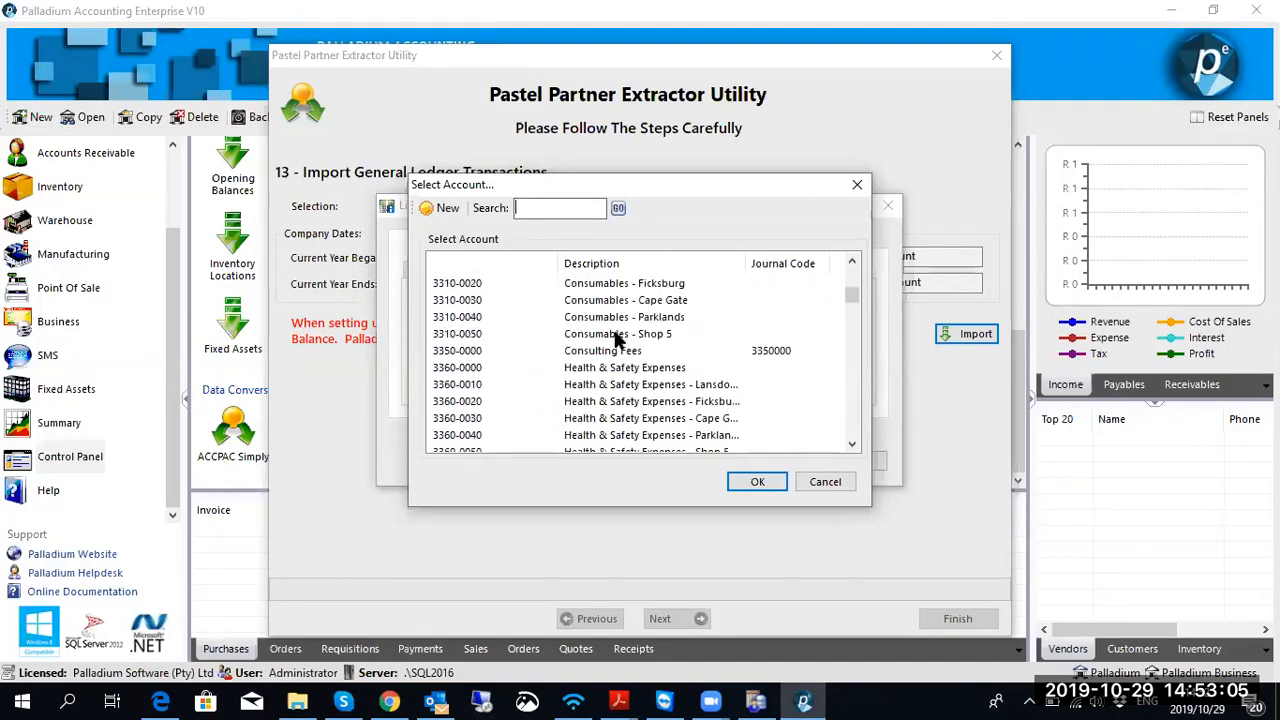
scroll(615, 340, "up", 15)
scroll(615, 340, "up", 2)
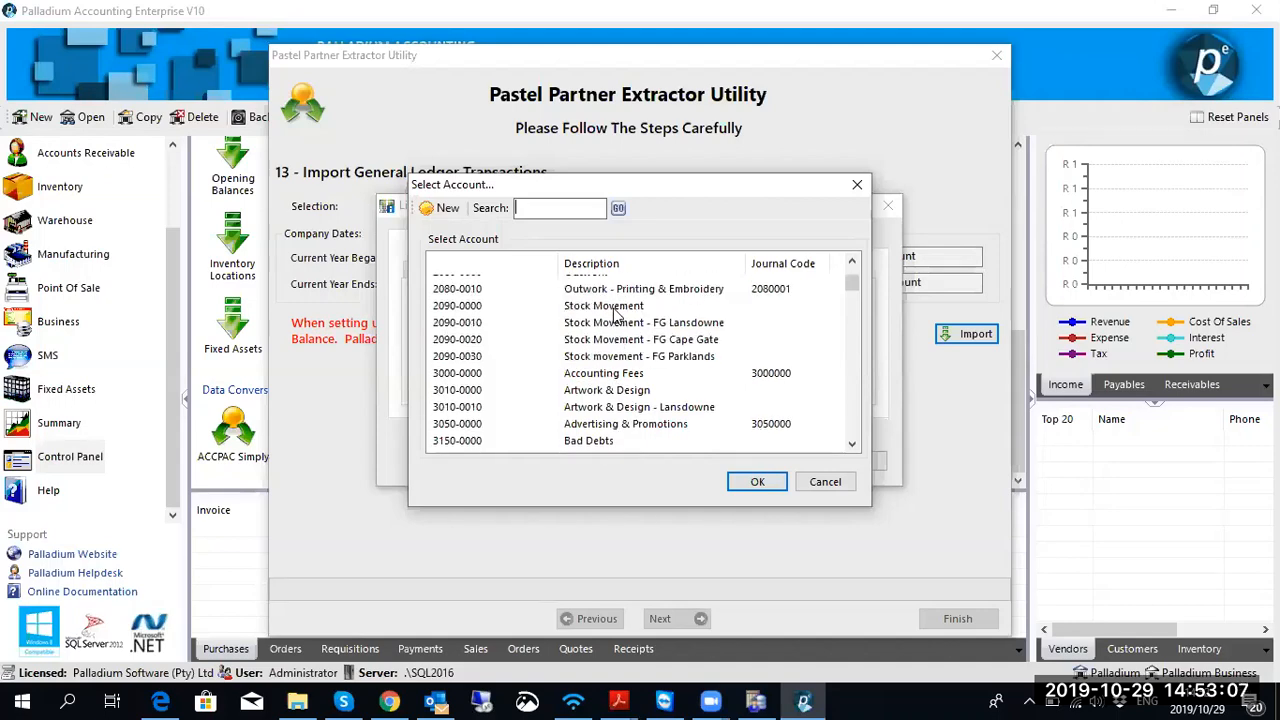
left_click(618, 306)
left_click(643, 323)
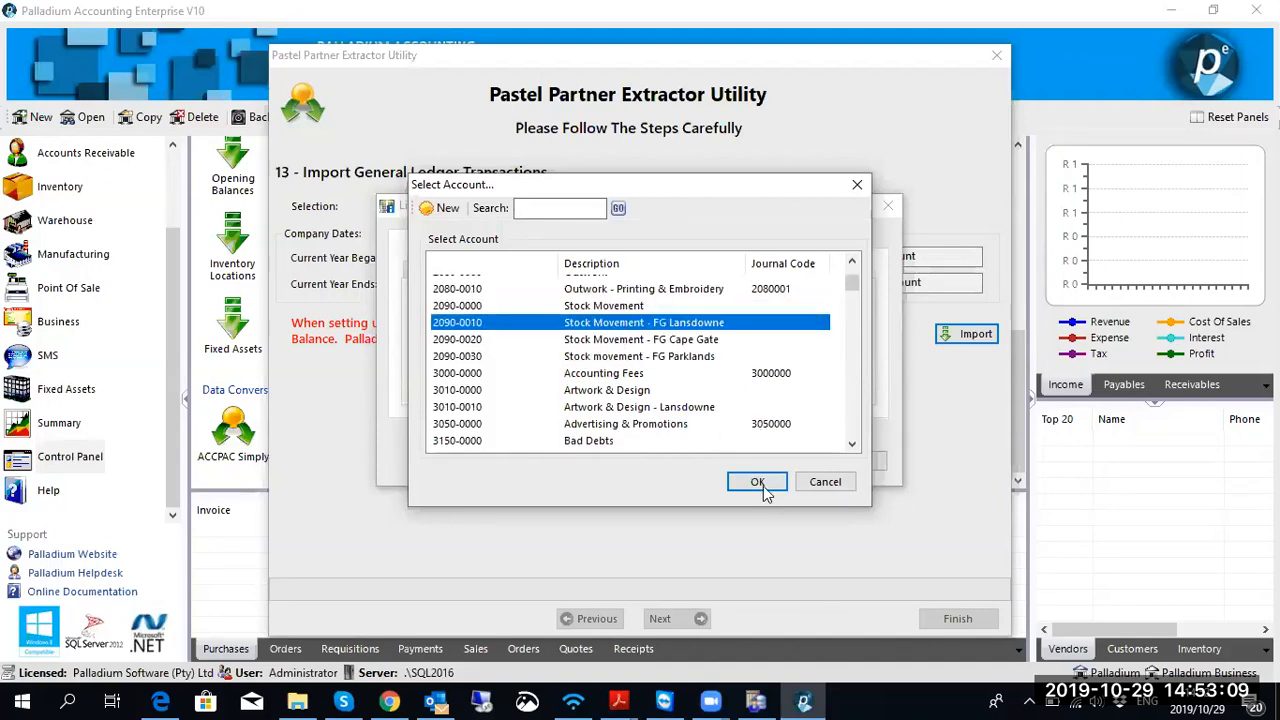
left_click(759, 483)
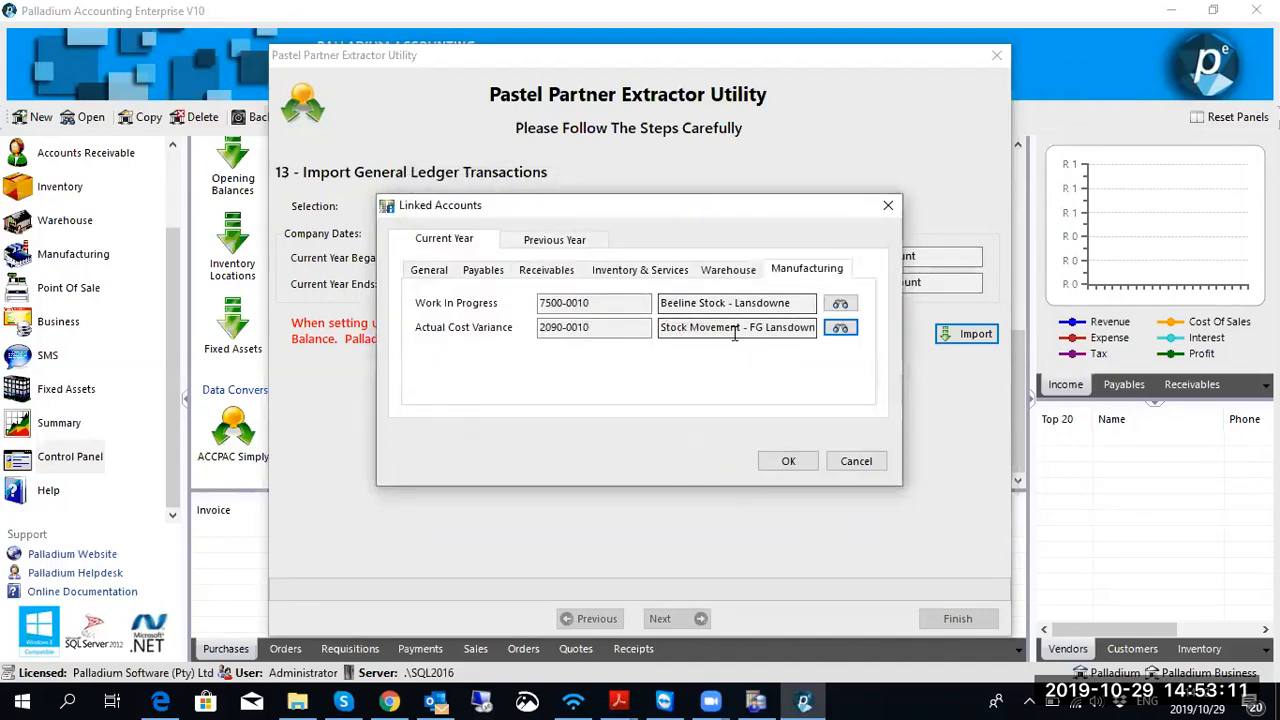
Step: Copy the current year's linked accounts to the previous year and accept them to run the current-year general ledger import
left_click(528, 246)
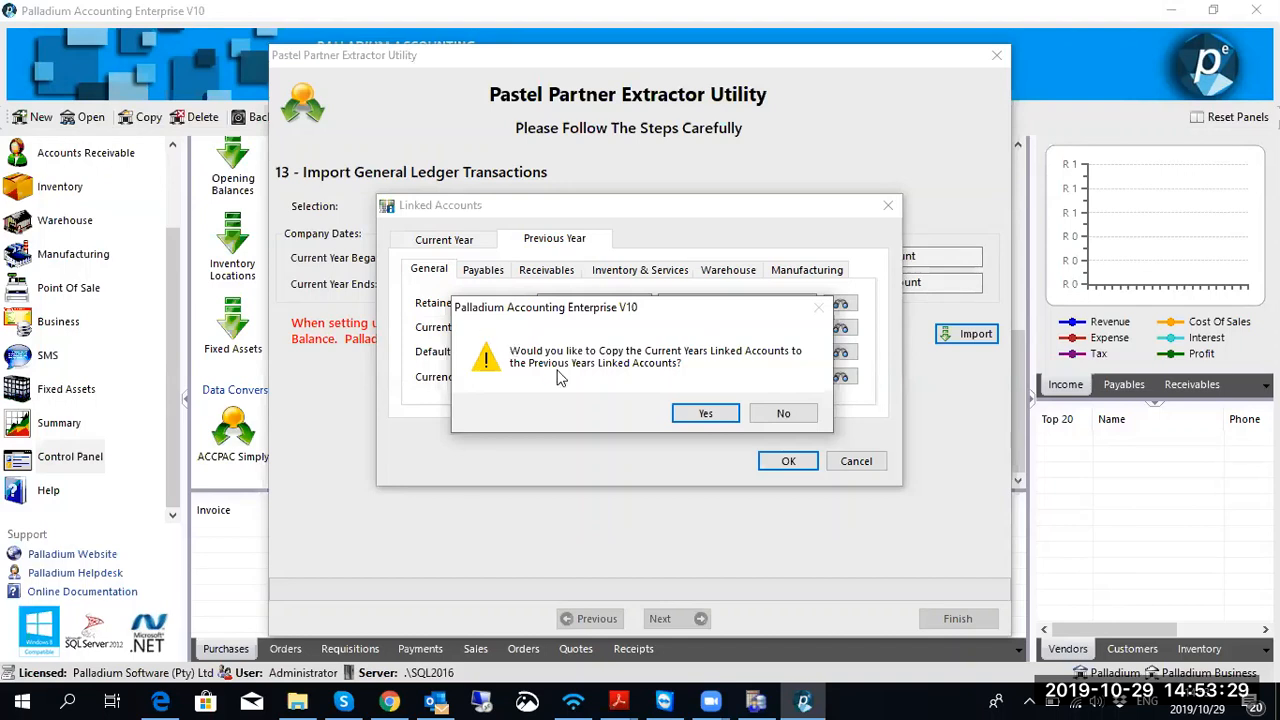
left_click(704, 414)
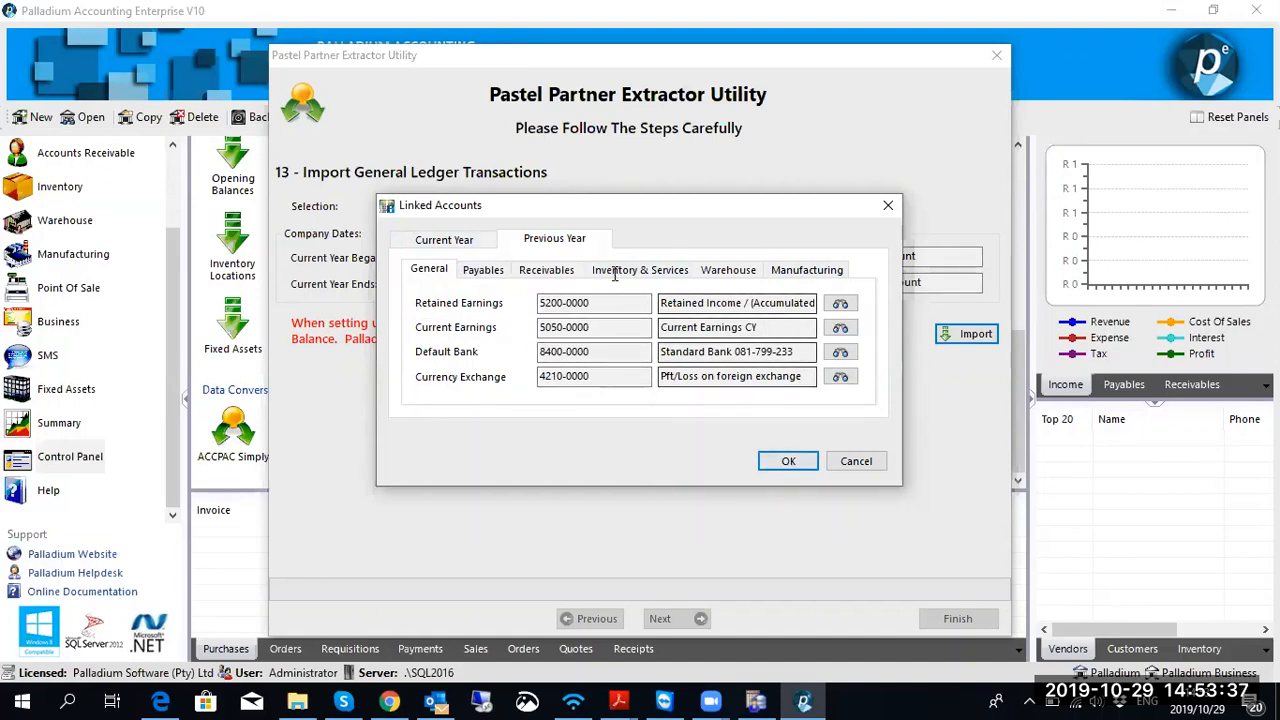
left_click(785, 461)
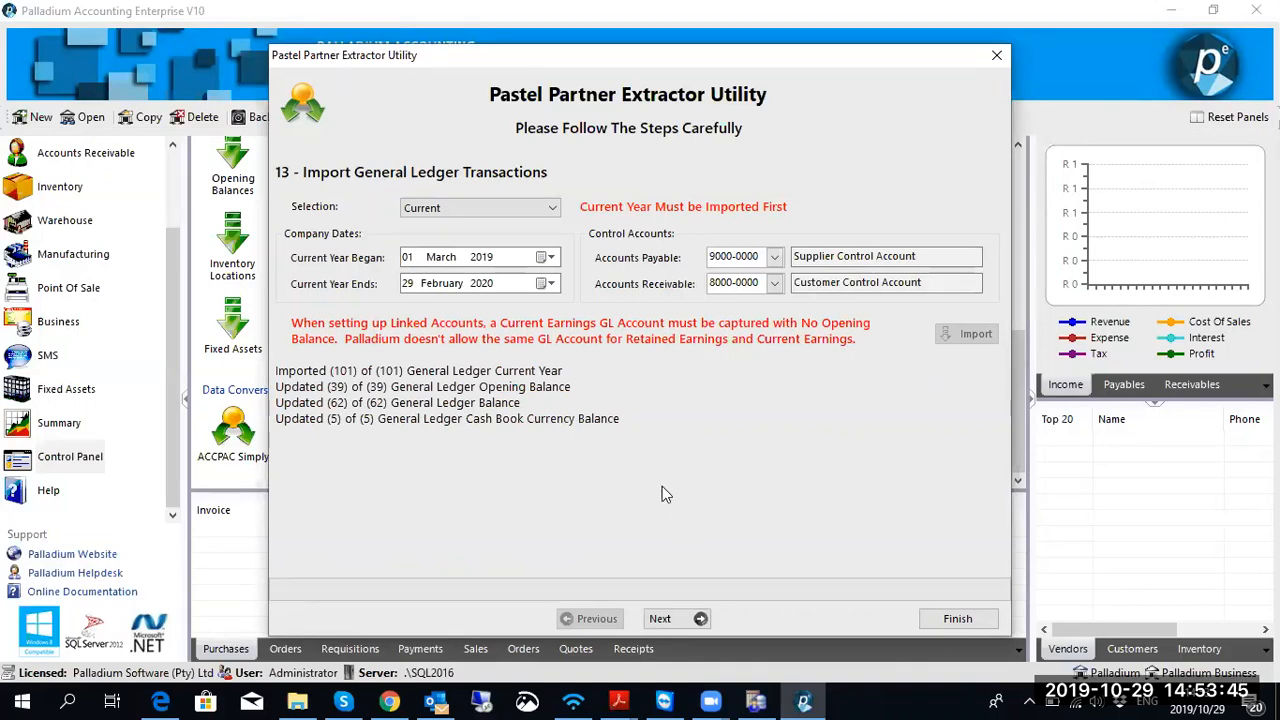
Step: Import the History general ledger transactions for the last year, 01 March 2018 to 28 February 2019
left_click(550, 208)
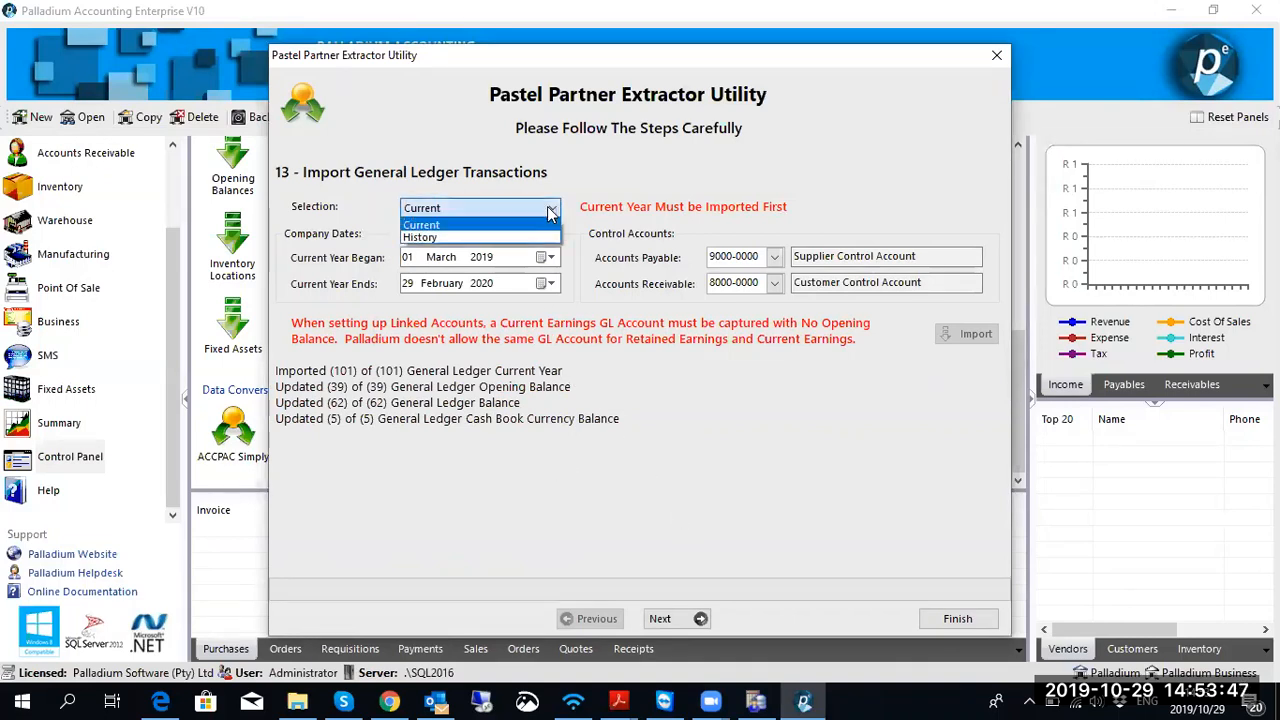
left_click(425, 237)
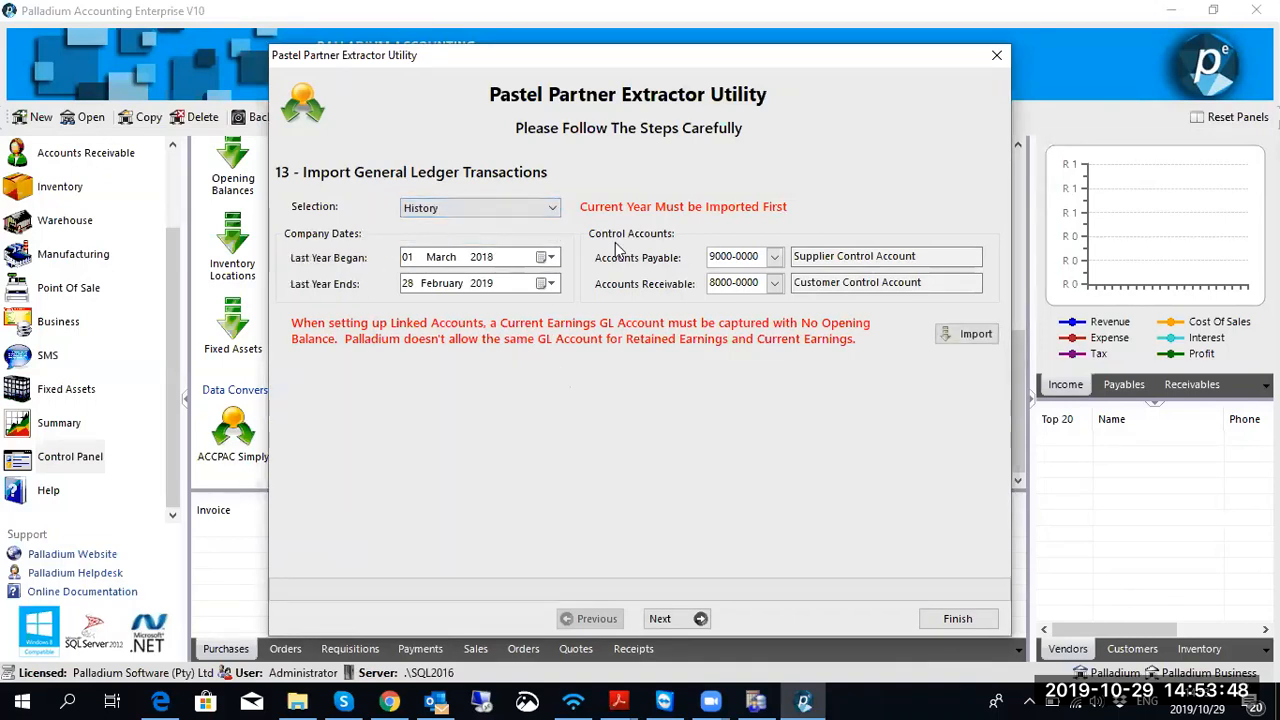
left_click(970, 340)
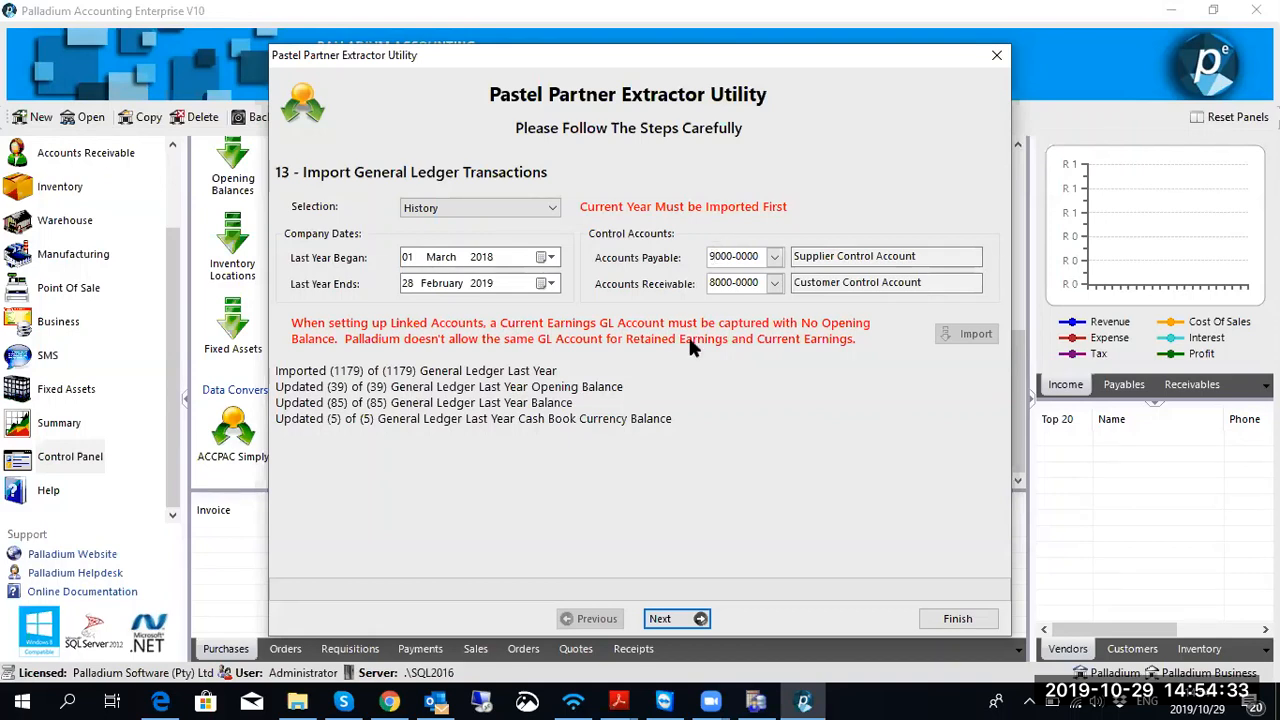
Step: Import the customer and vendor invoice history, and proceed to the open items, orders and inventory values import
left_click(679, 617)
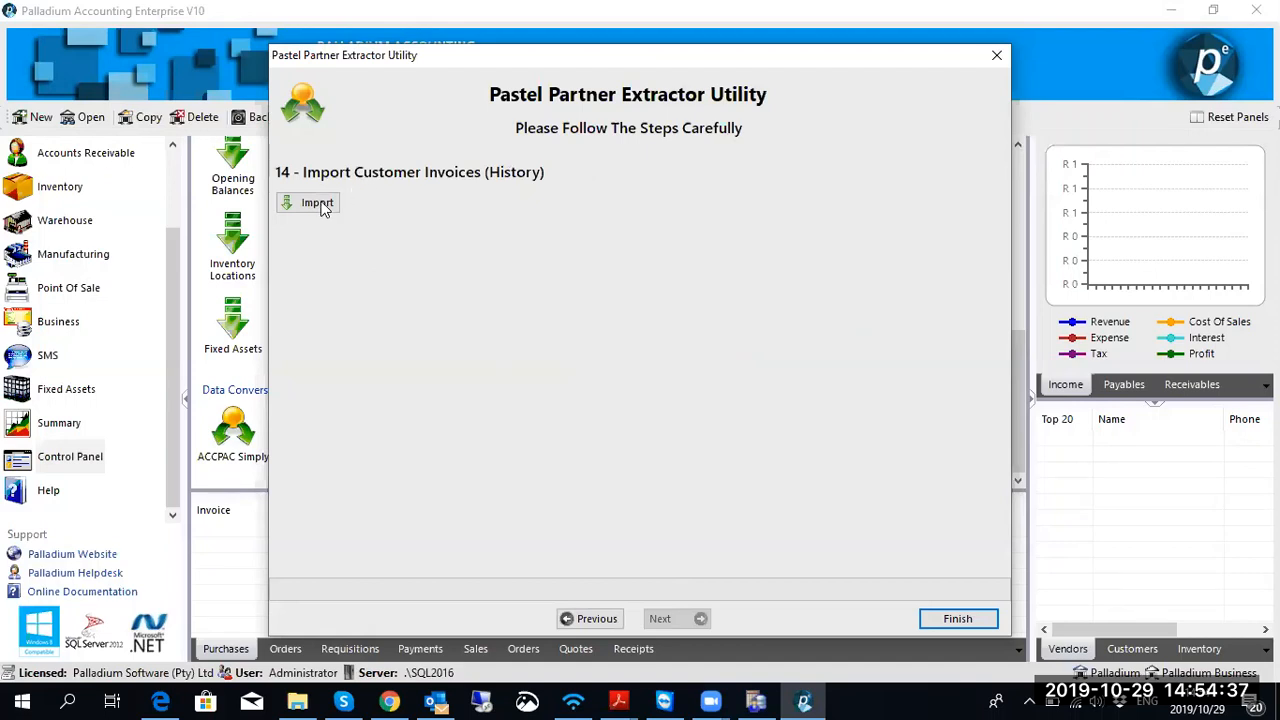
left_click(322, 205)
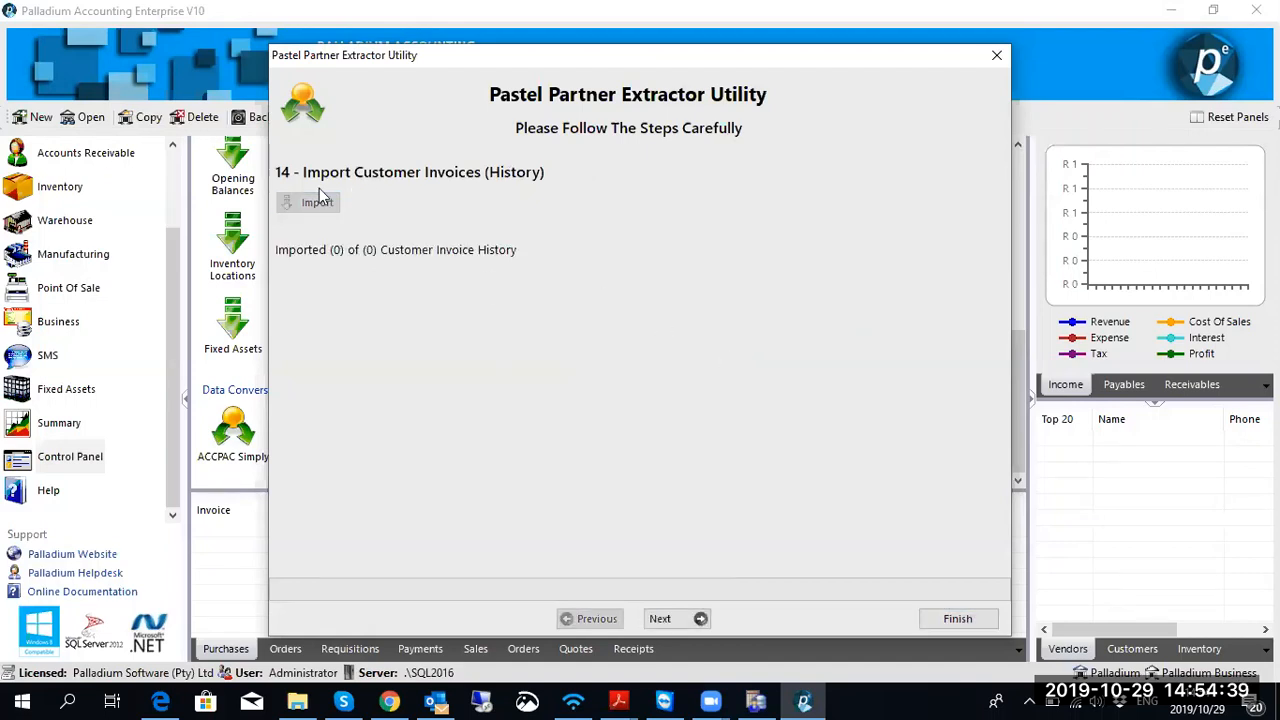
left_click(699, 619)
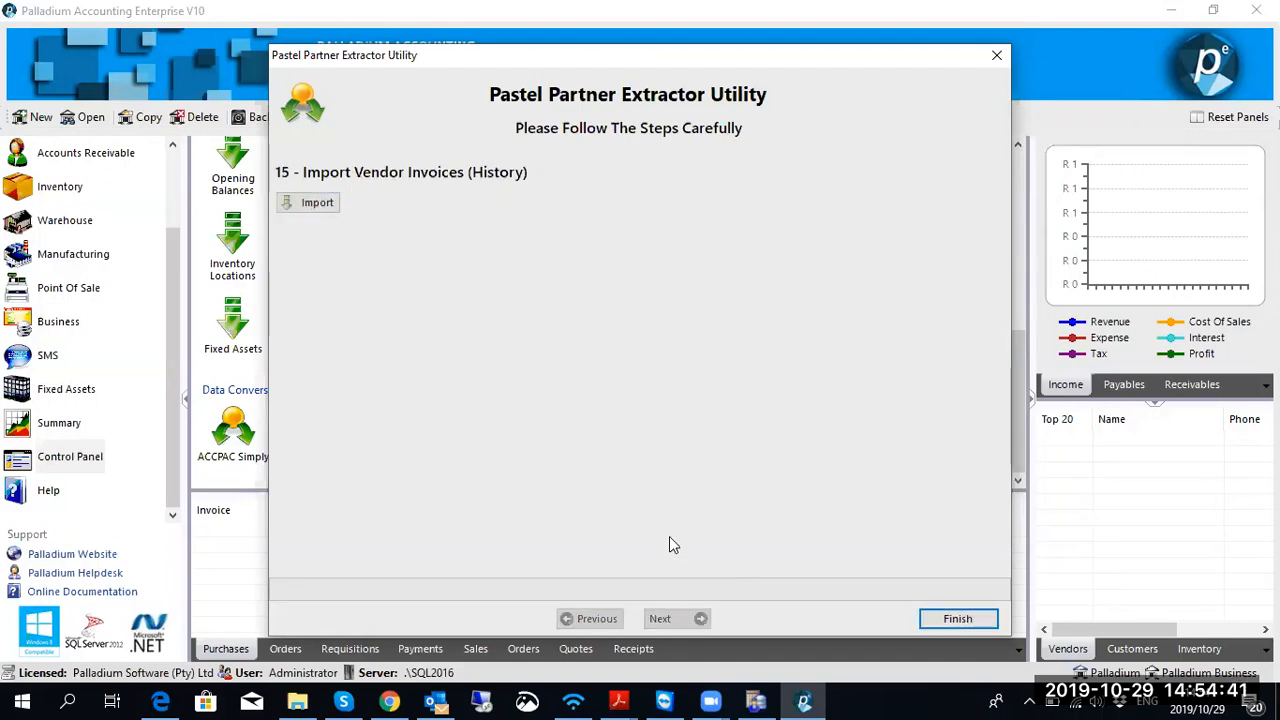
left_click(330, 205)
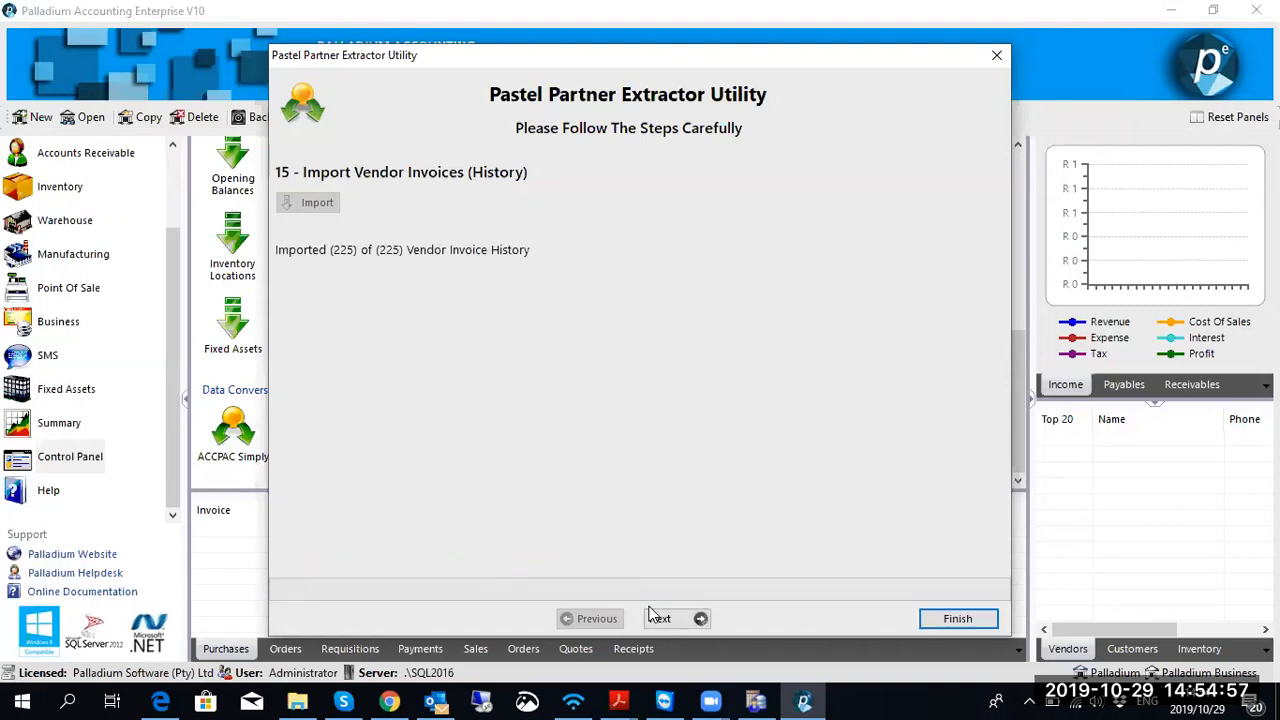
left_click(659, 619)
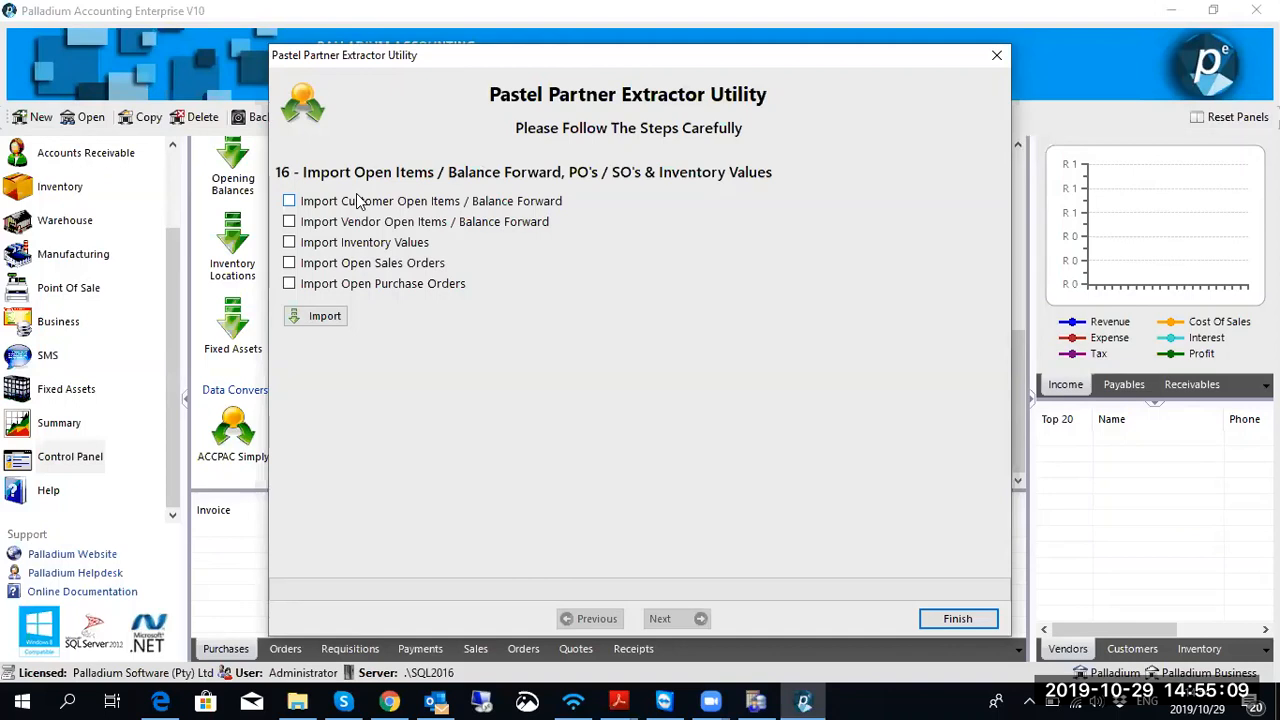
Step: Import the customer and vendor open items, inventory values, and open sales and purchase orders, and finish the conversion, keeping the utility's saved data
left_click(289, 202)
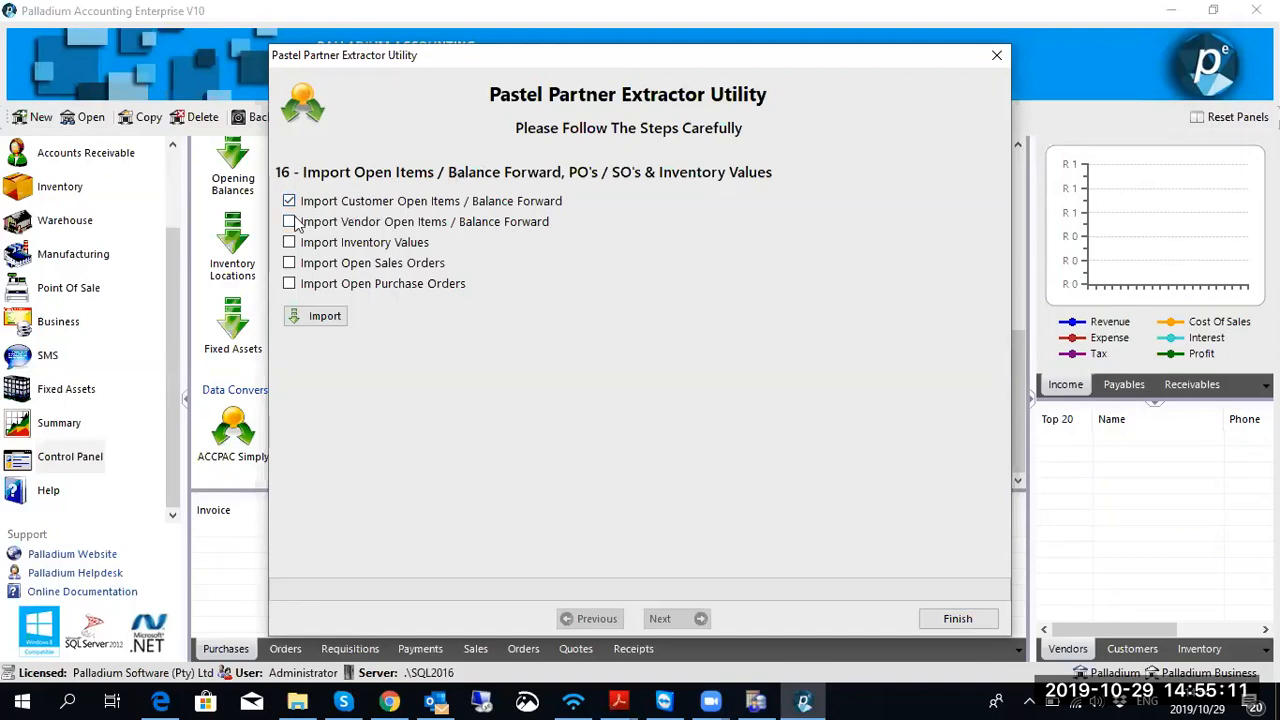
left_click(289, 222)
left_click(289, 243)
left_click(289, 263)
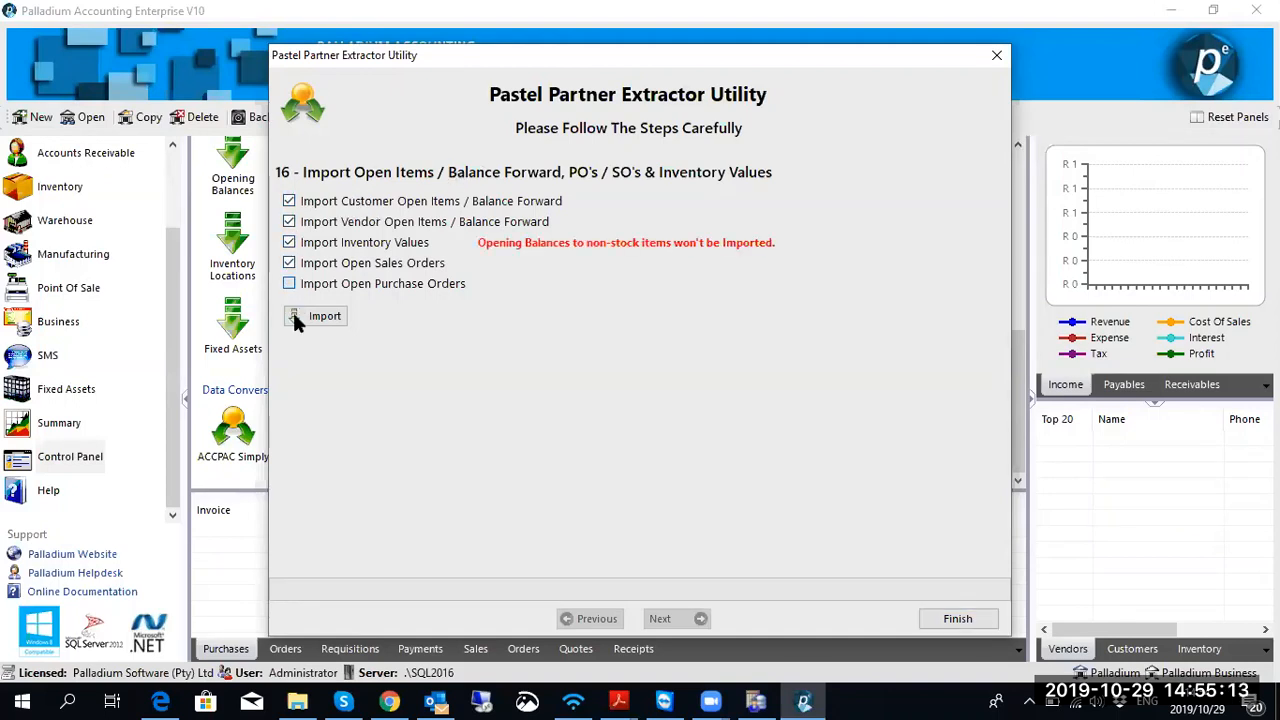
left_click(318, 316)
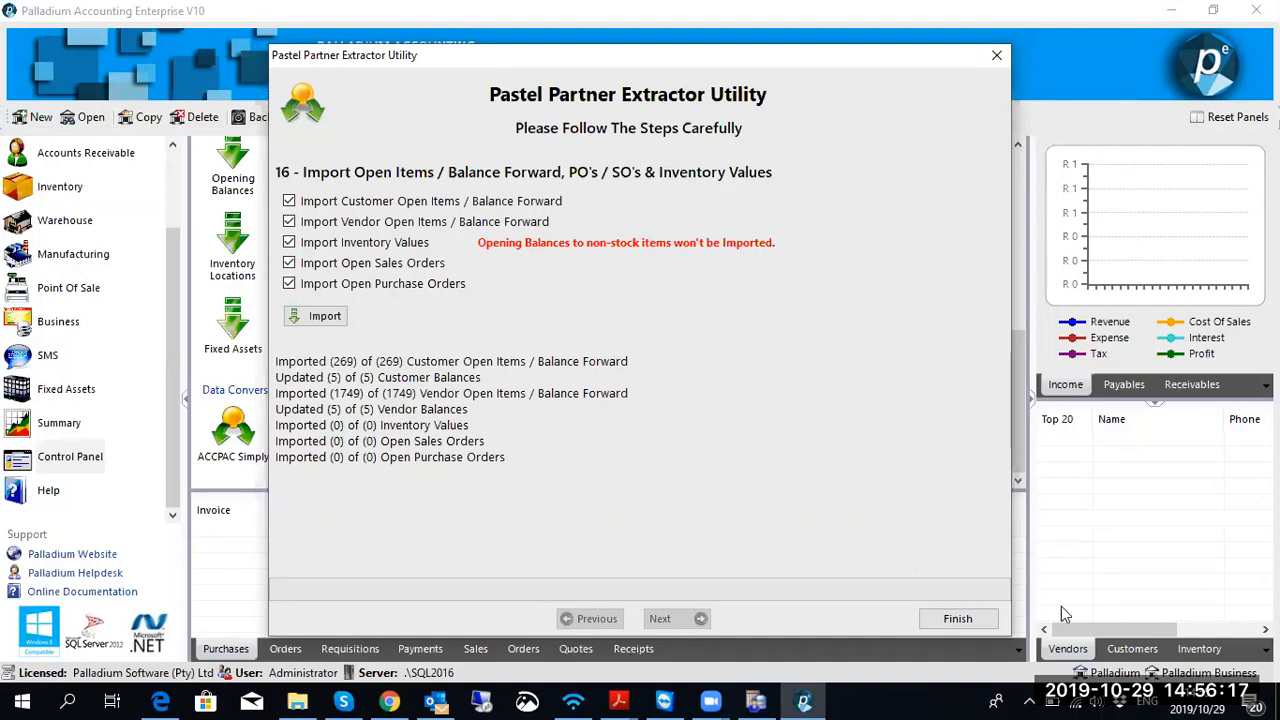
left_click(986, 623)
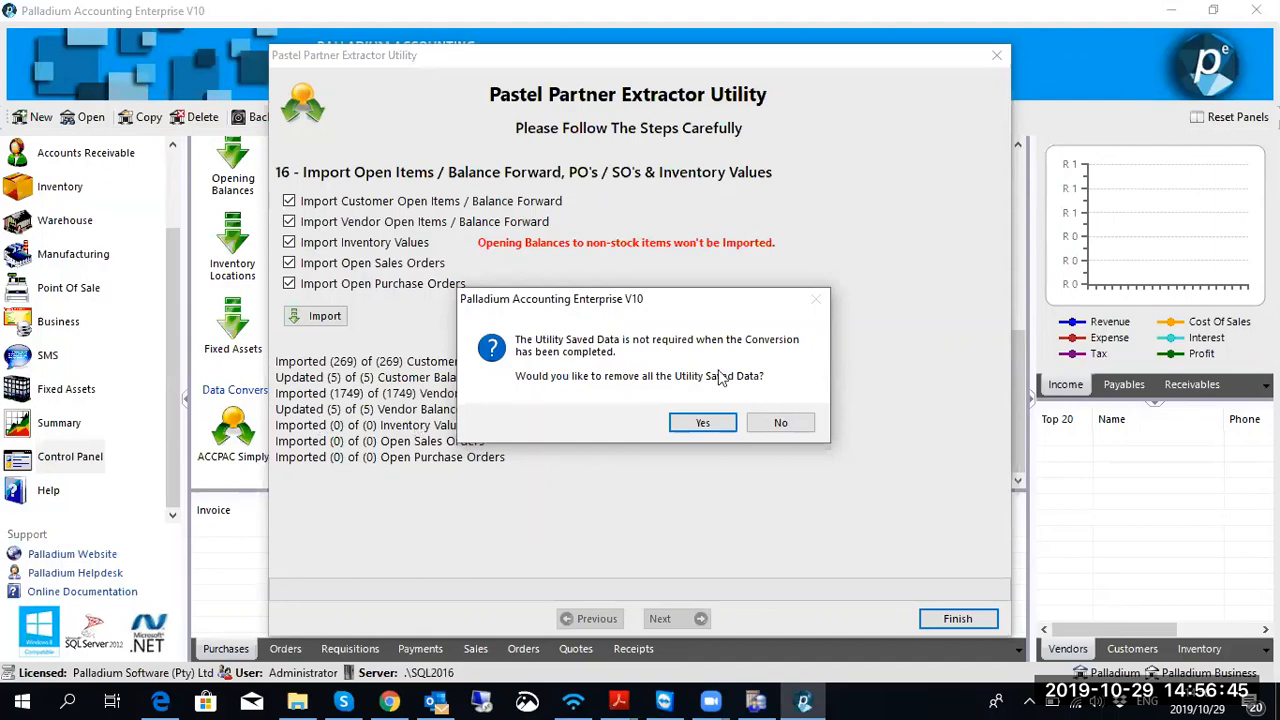
left_click(804, 428)
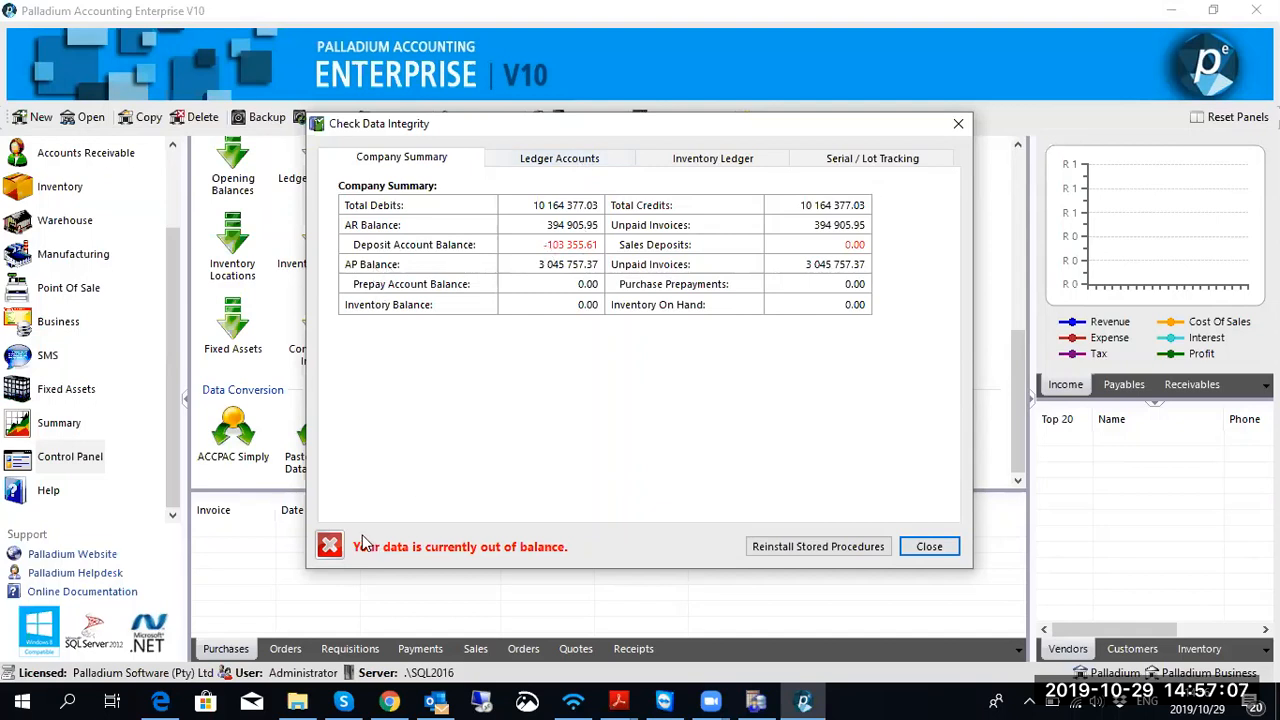
Step: Examine the ledger accounts, inventory ledger, serial/lot tracking and company summary in the data integrity check for variances
left_click(543, 166)
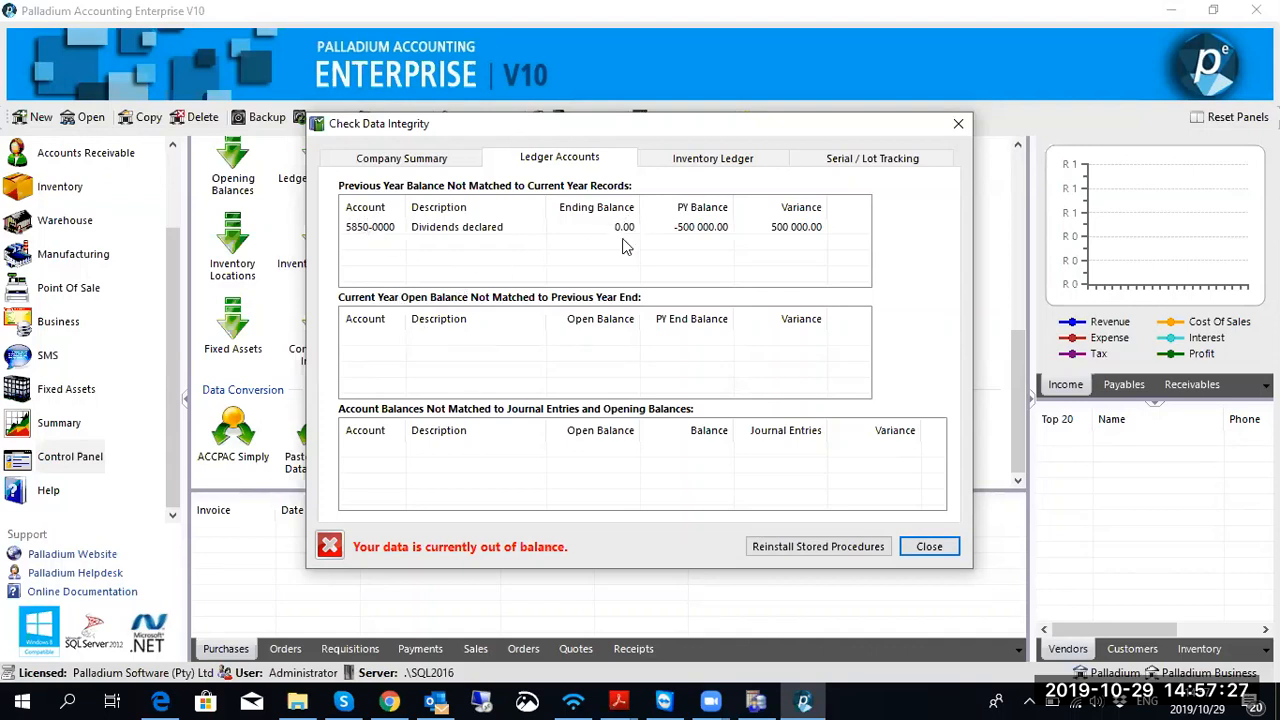
left_click(708, 160)
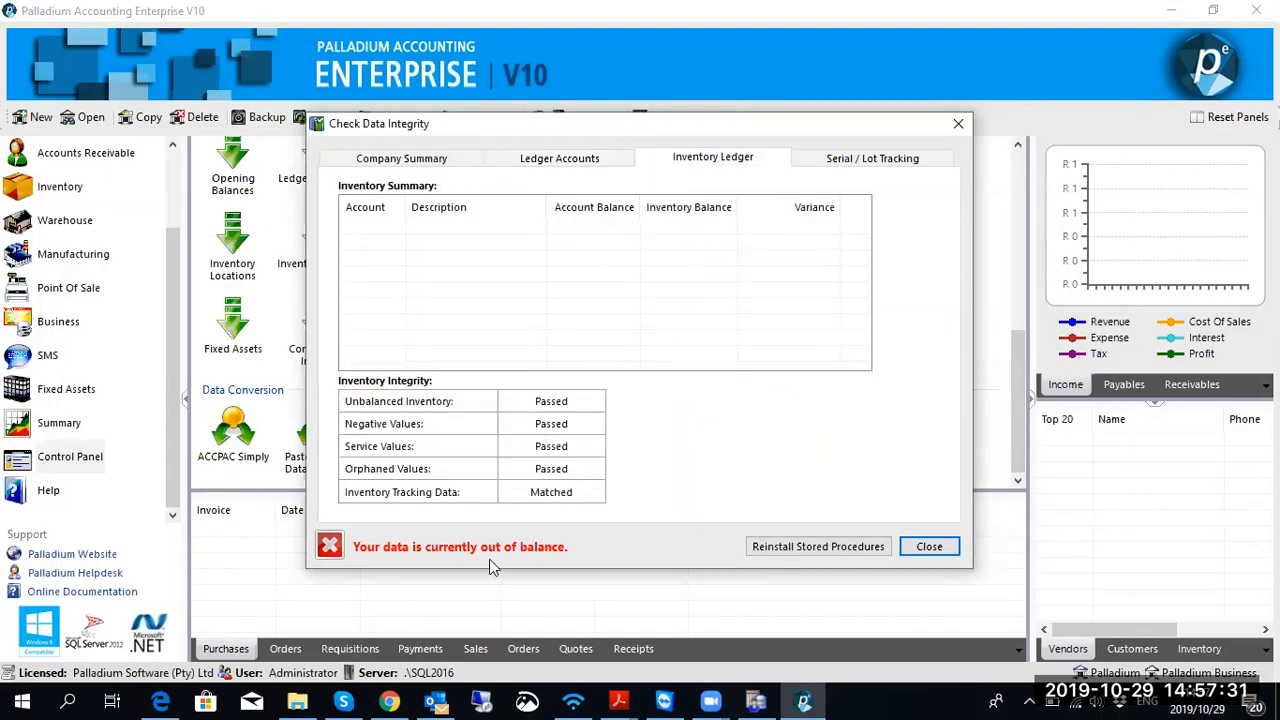
left_click(844, 159)
left_click(362, 160)
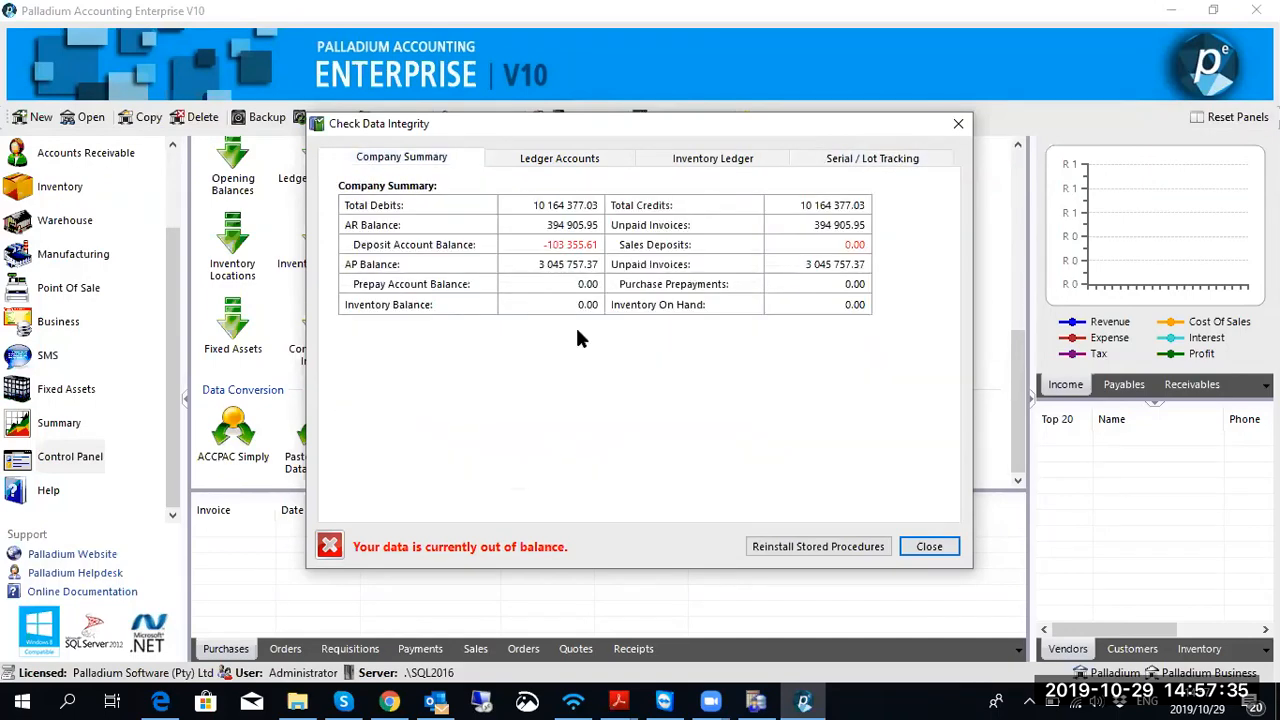
left_click(572, 160)
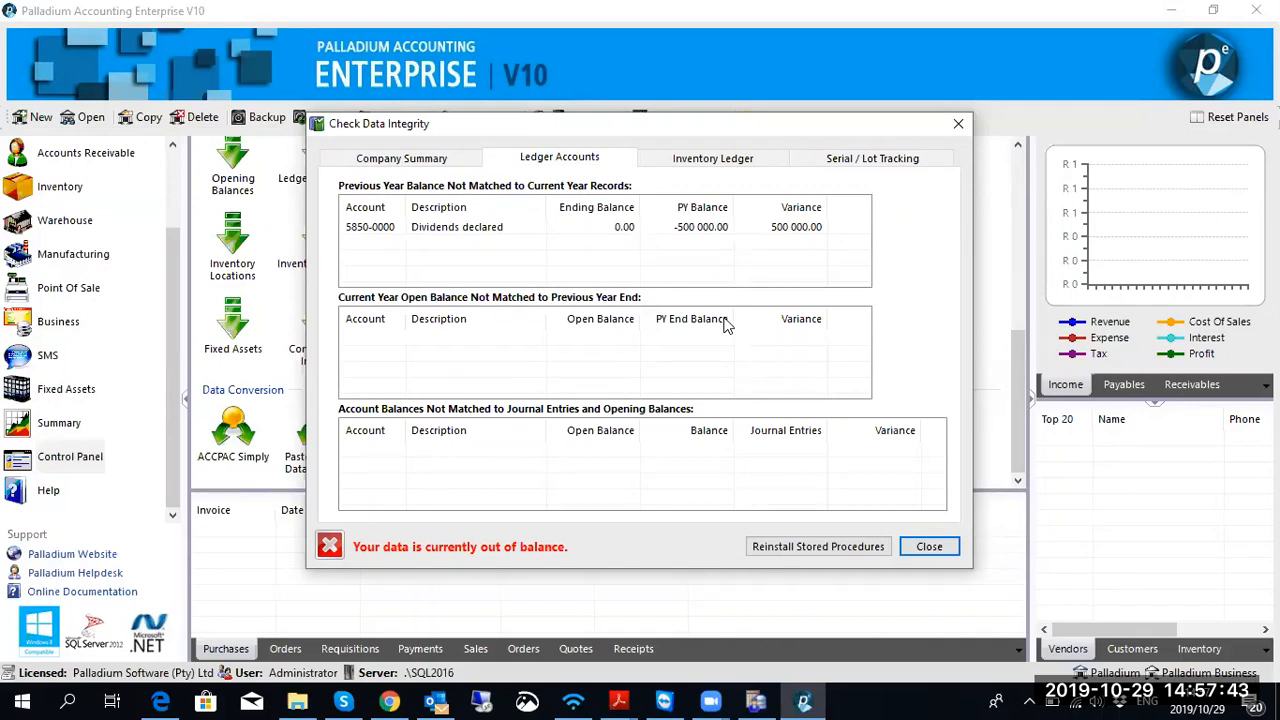
left_click(405, 165)
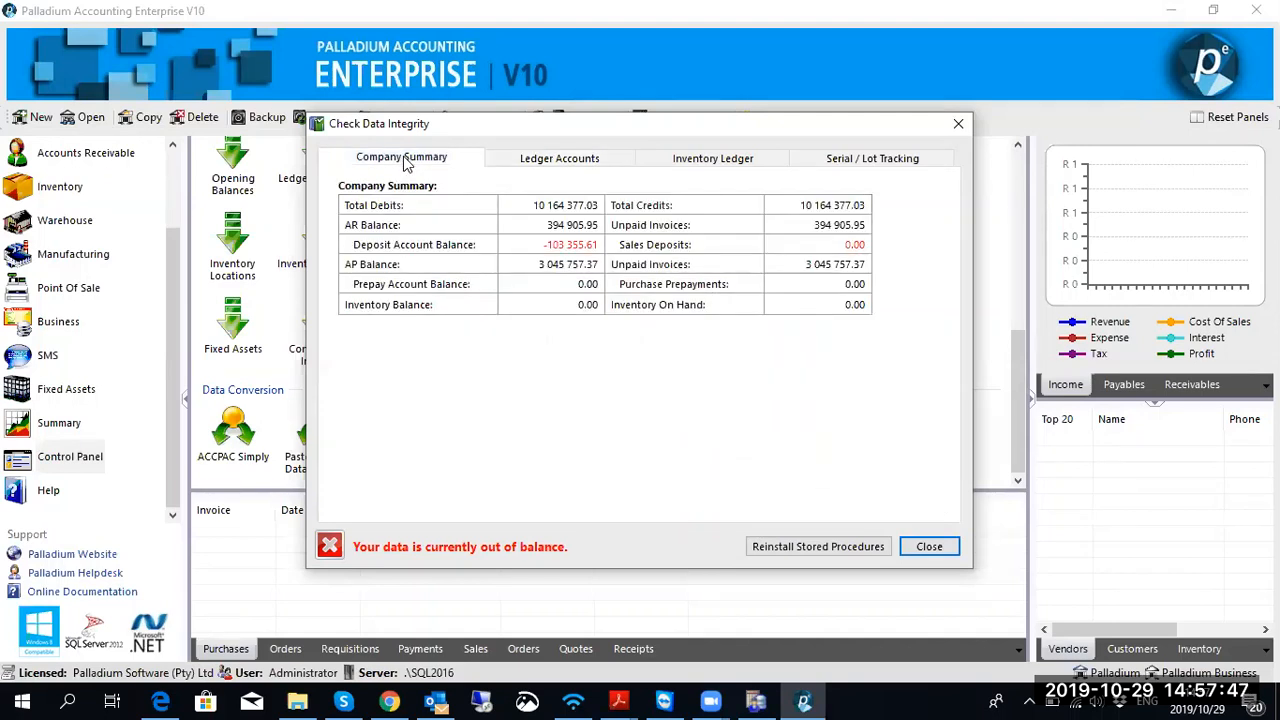